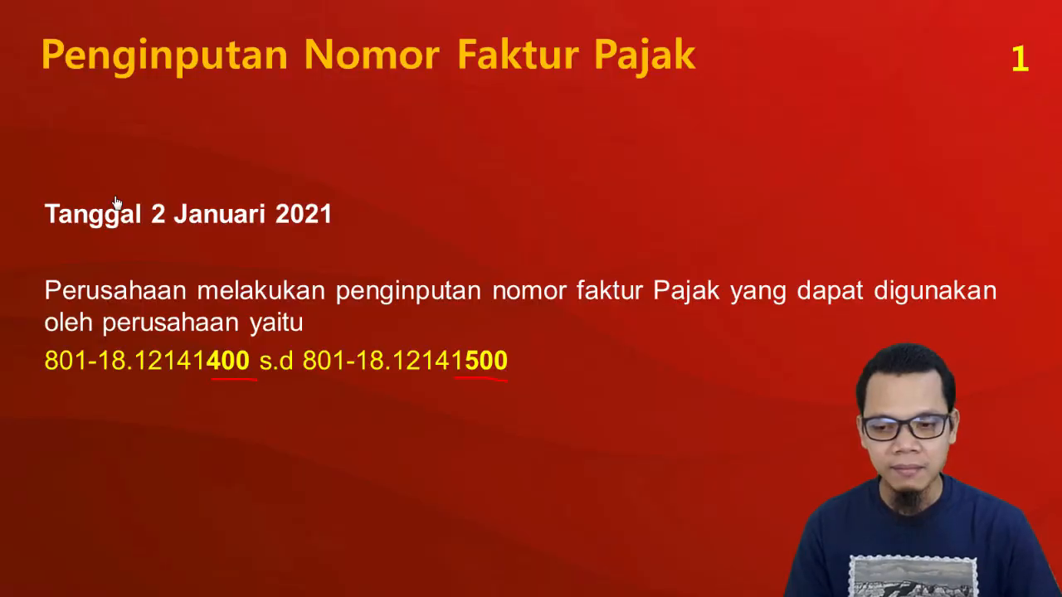
- Register the tax invoice number range 801-18.12141400 to 801-18.12141500 with usage type Utama, save it and close the form
key("alt+Tab")
type("801")
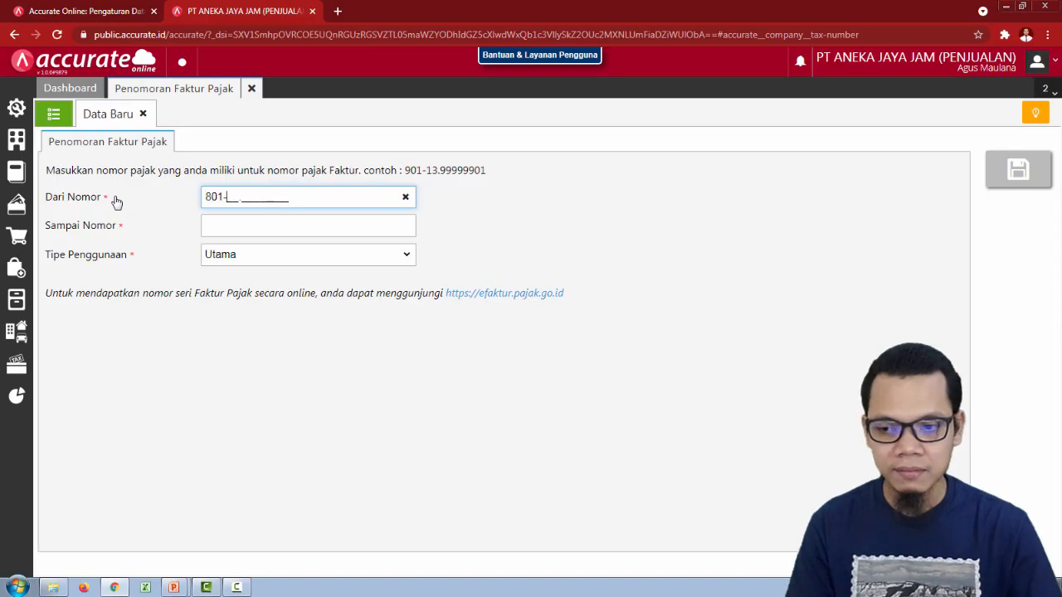
key("alt+Tab")
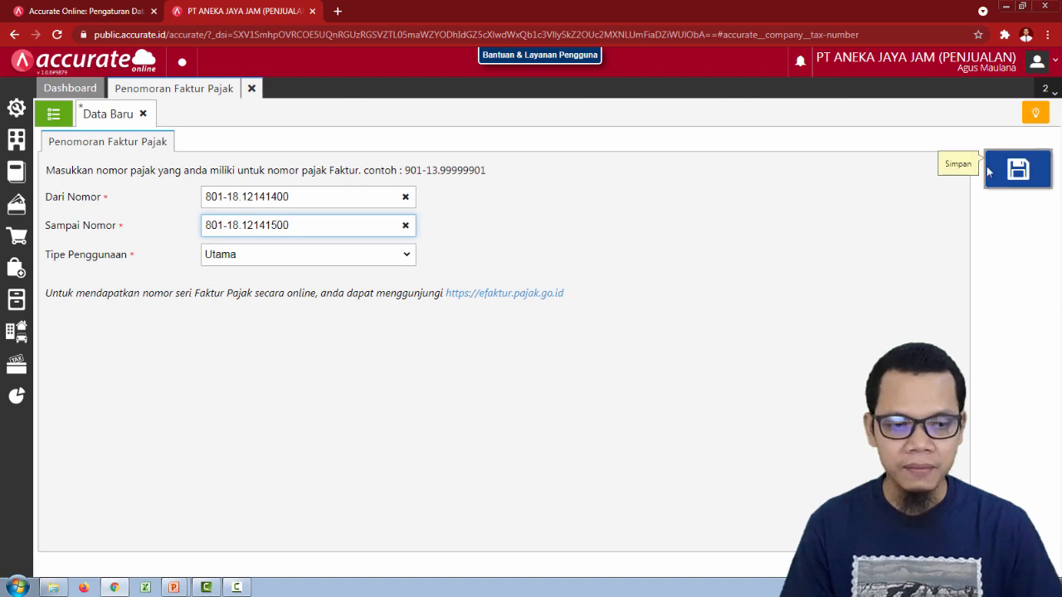
left_click(988, 170)
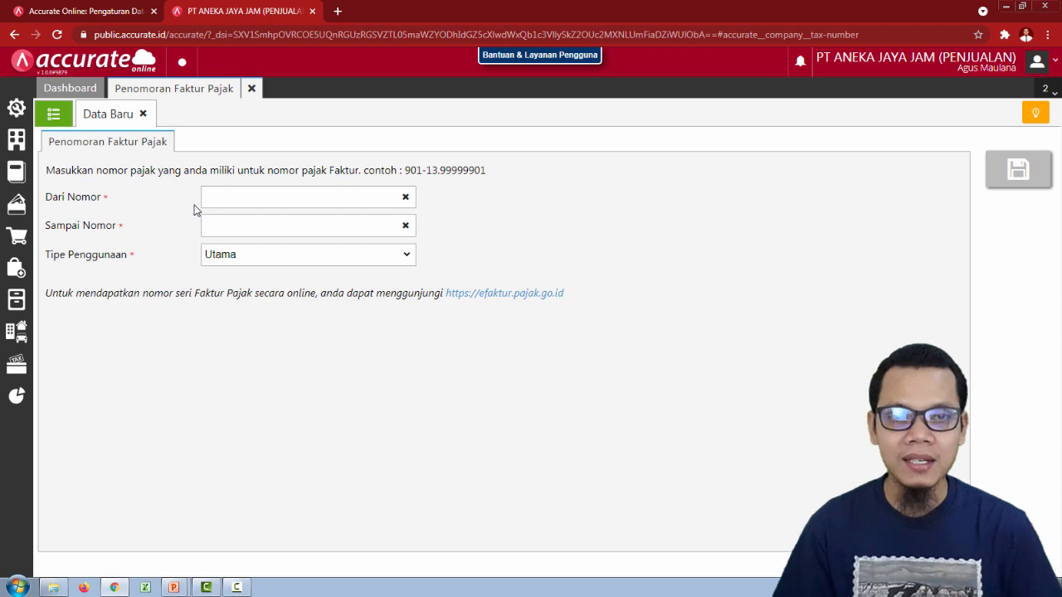
left_click(251, 88)
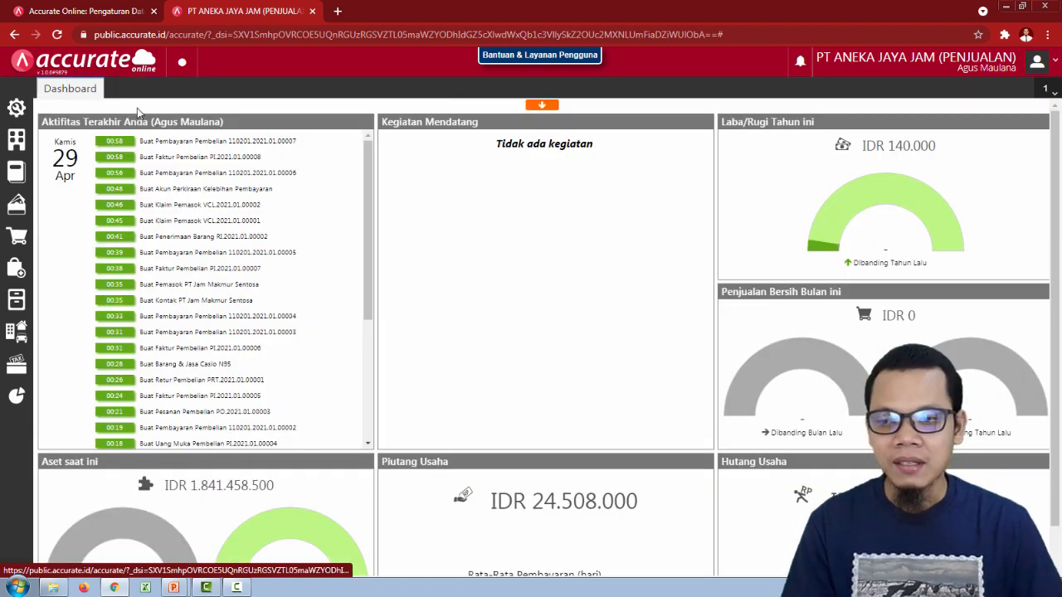
- Advance the PowerPoint slide show to the Penawaran Penjualan case and open a new sales quotation in Accurate Online
key("alt+Tab")
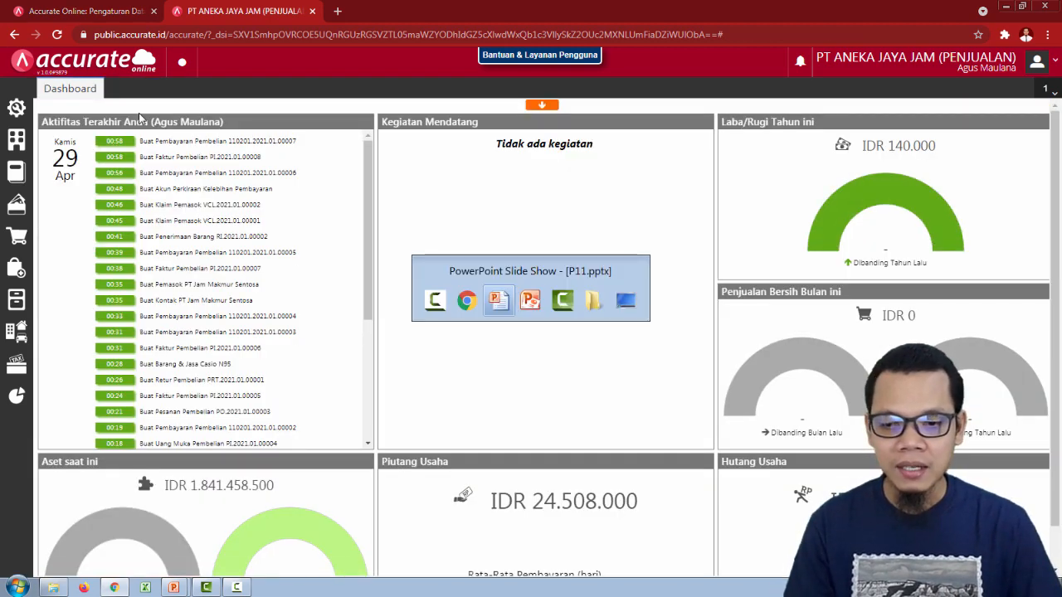
key("Right")
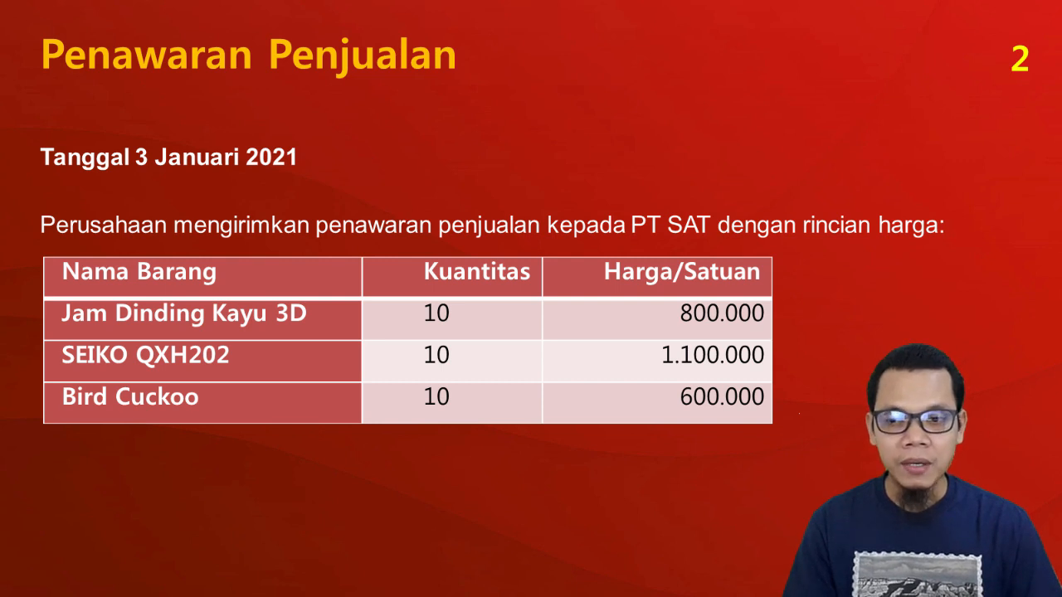
key("alt+Tab")
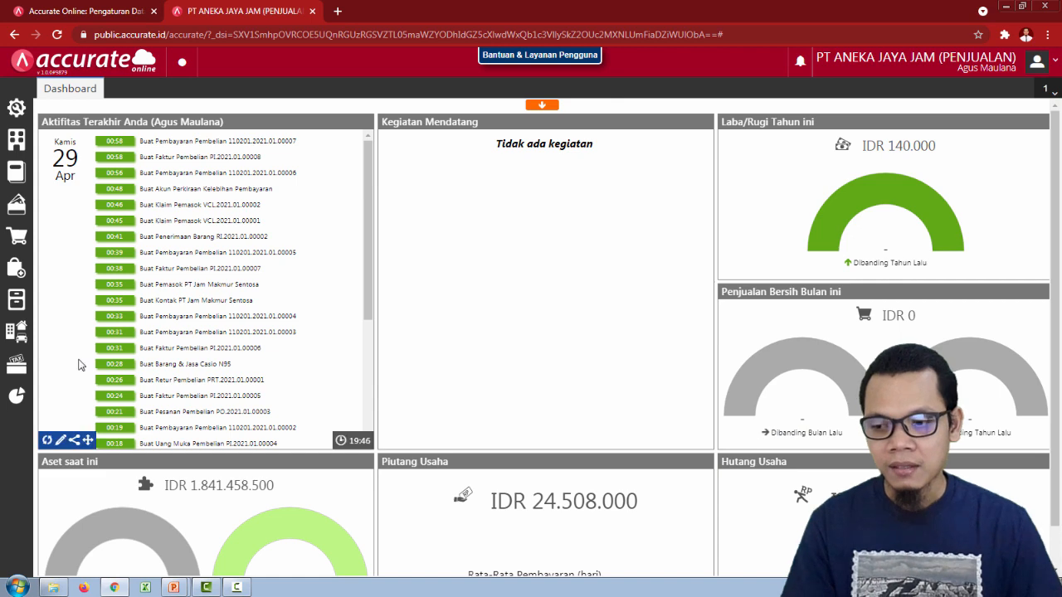
left_click(18, 244)
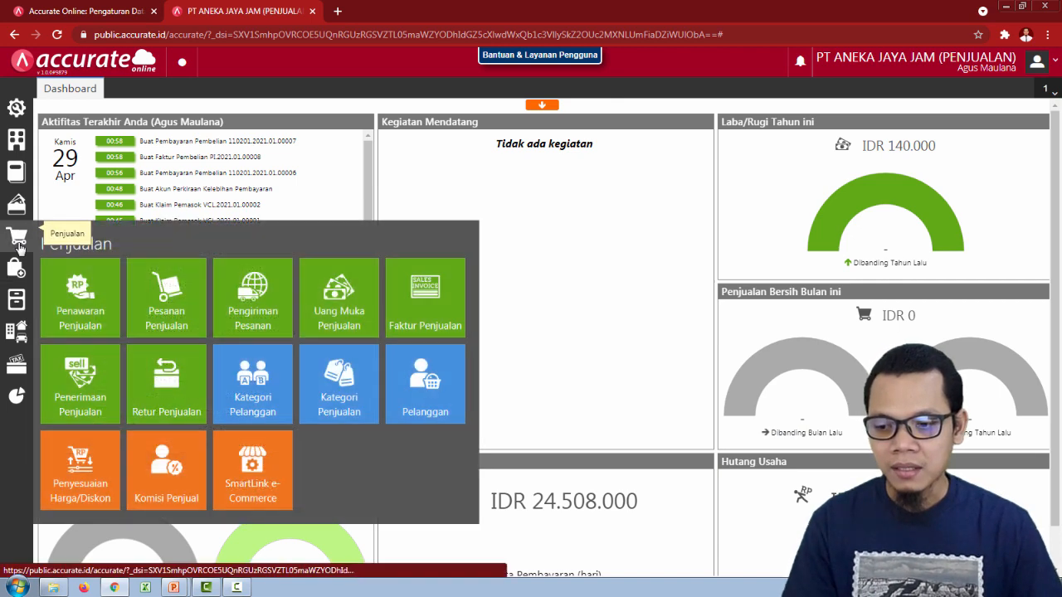
left_click(87, 292)
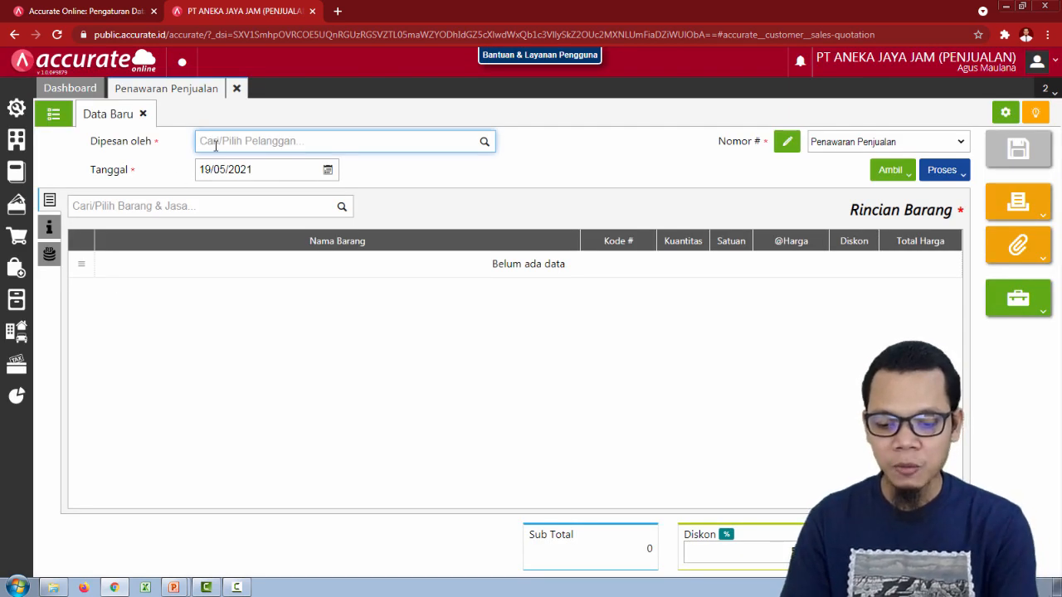
- Set the quotation's customer to PT SAT and its date to 03/01/2021
type("sat")
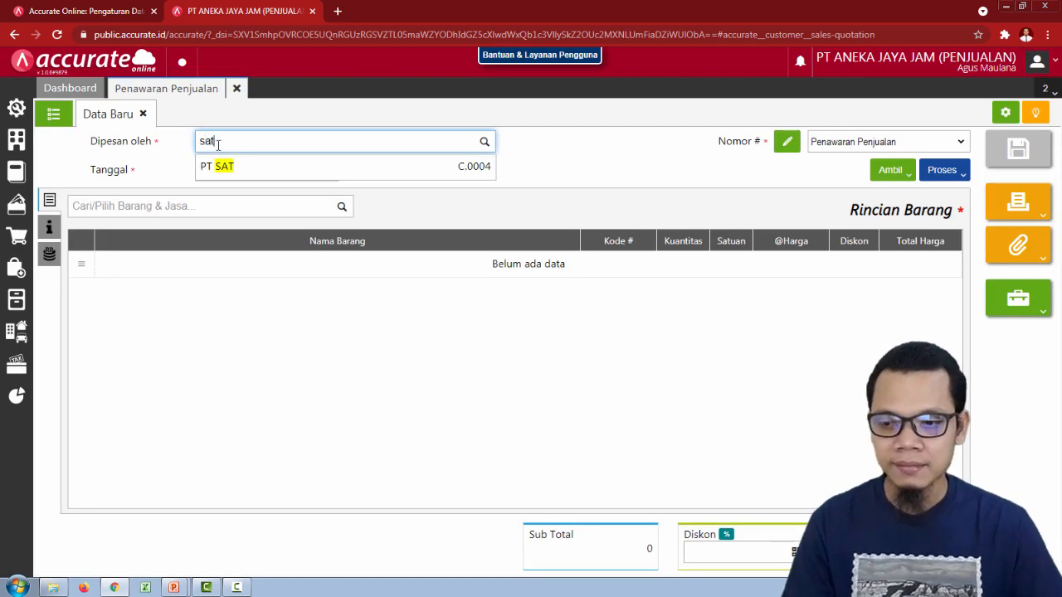
left_click(237, 167)
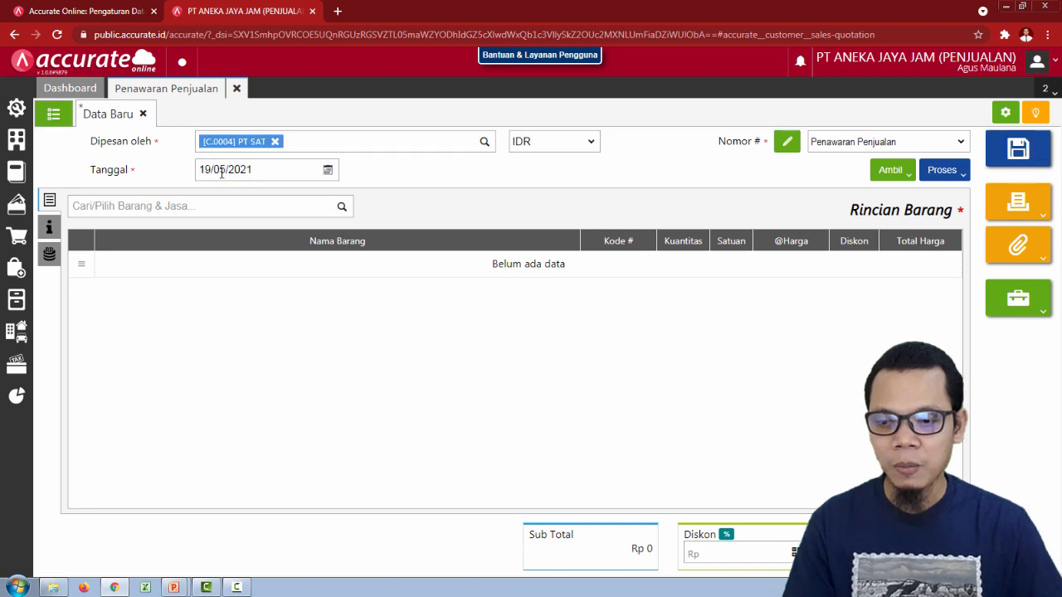
left_click(221, 171)
key("alt+Tab")
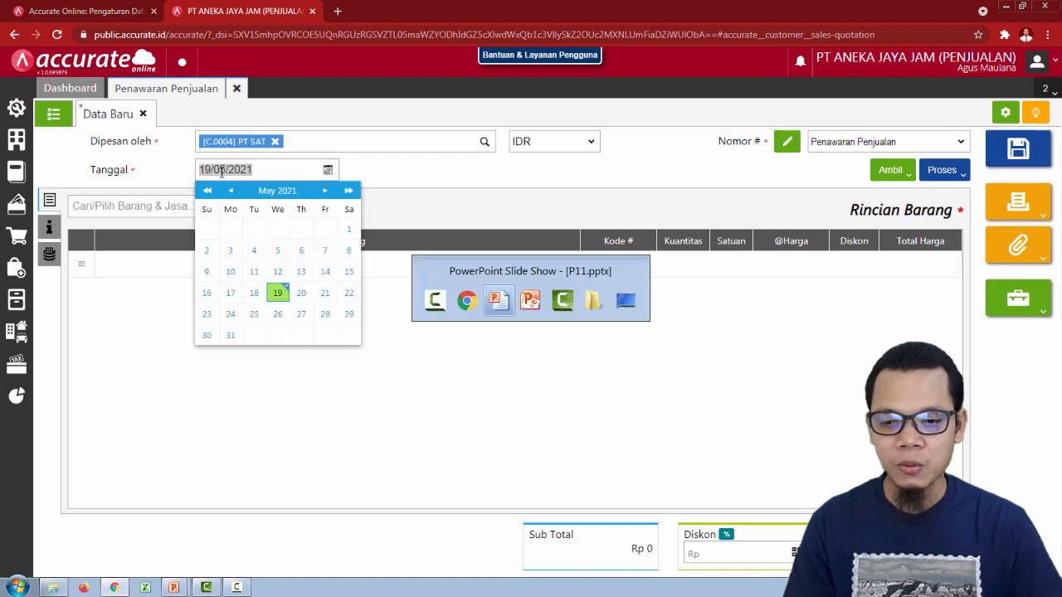
key("alt+Tab")
type("30")
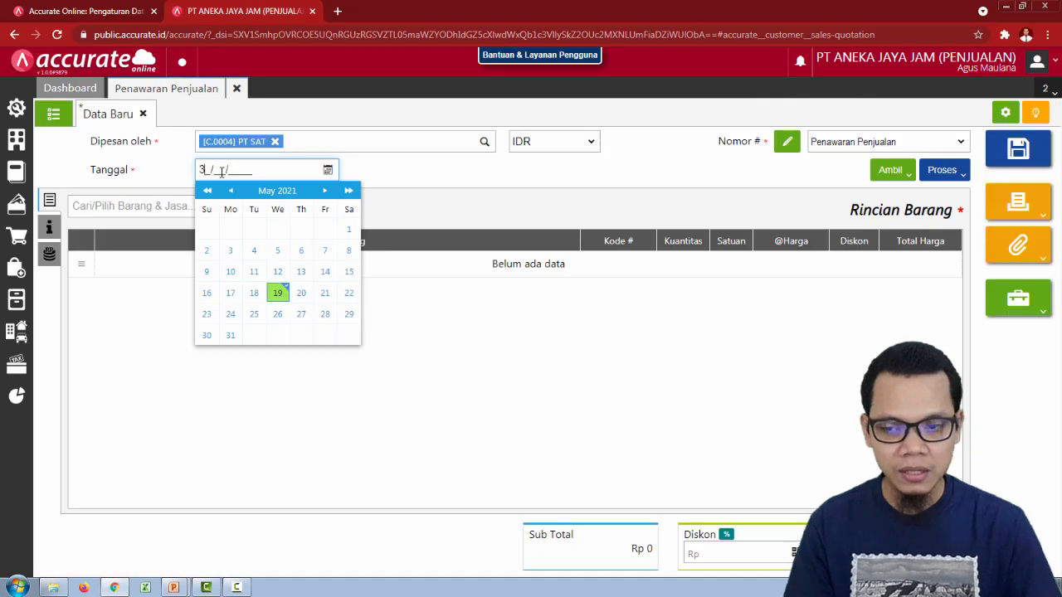
key("BackSpace")
key("BackSpace")
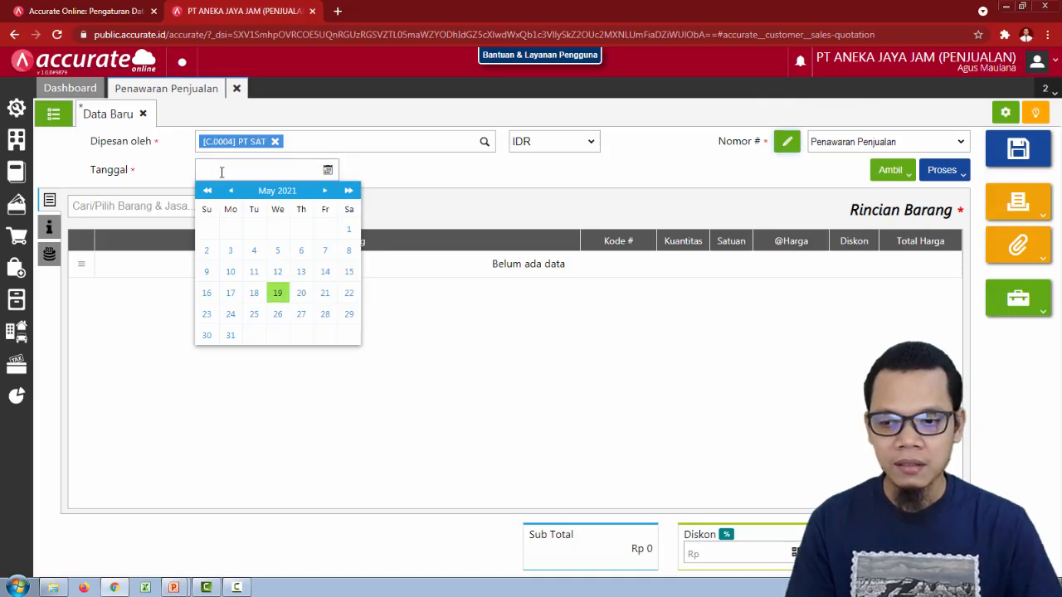
type("03/")
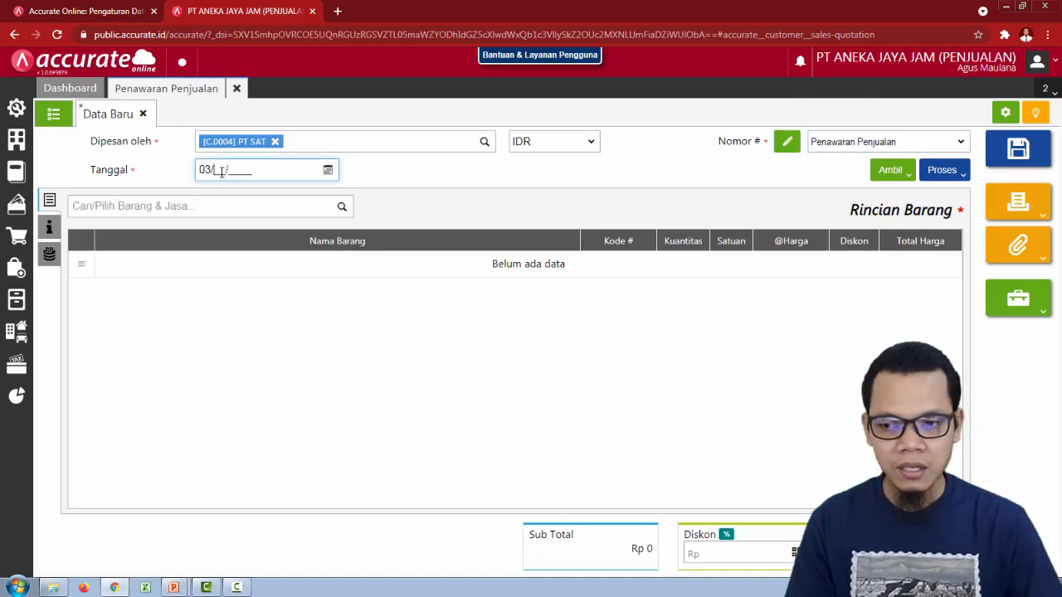
type("01/2021")
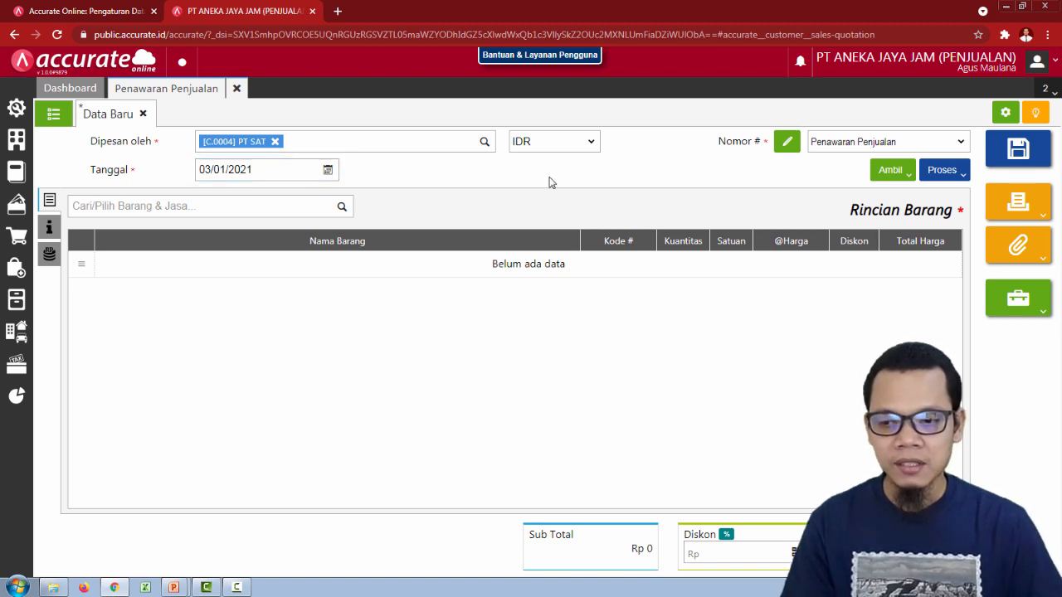
- Find Jam Dinding Kayu 3D and select it as an item for the quotation
left_click(202, 207)
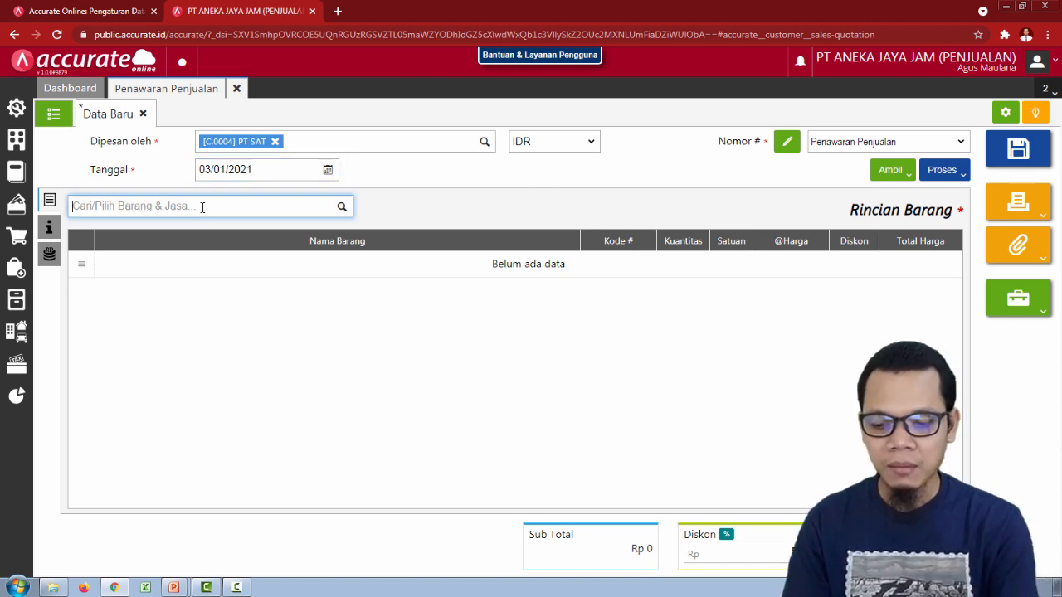
key("alt+Tab")
key("alt+Tab")
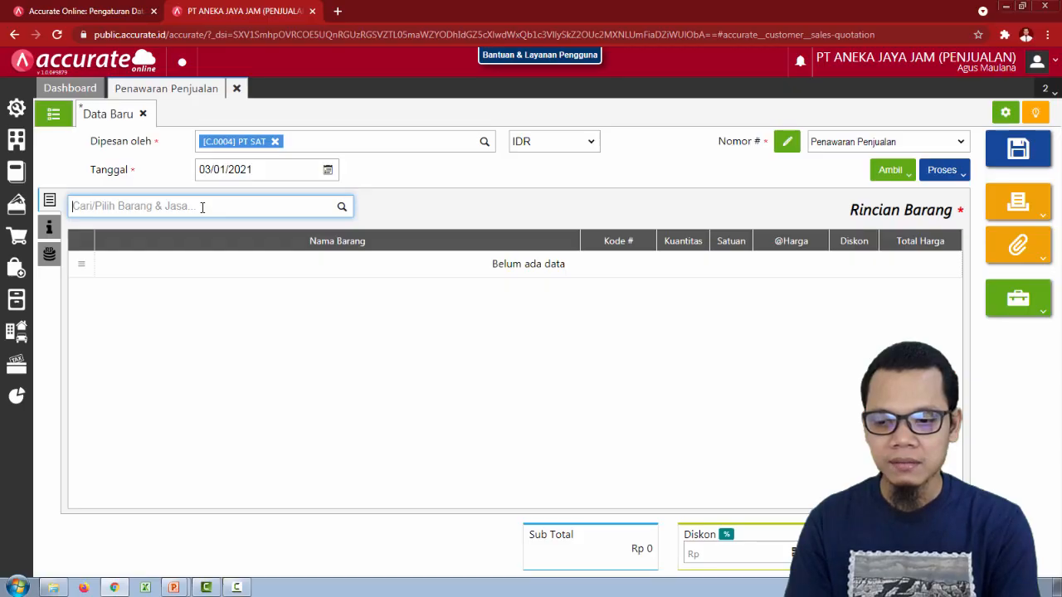
type("jam d")
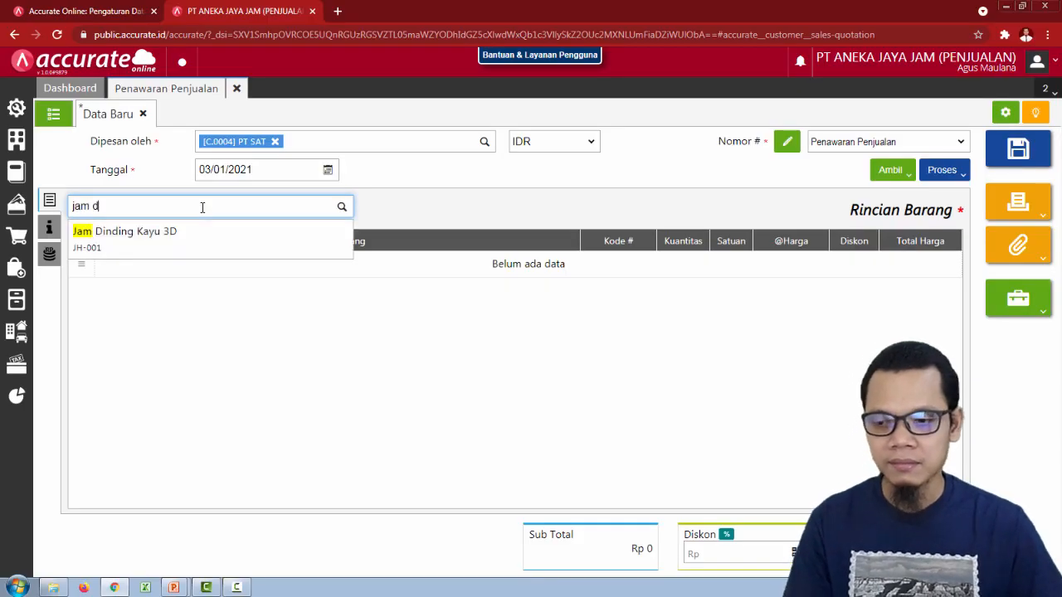
left_click(200, 235)
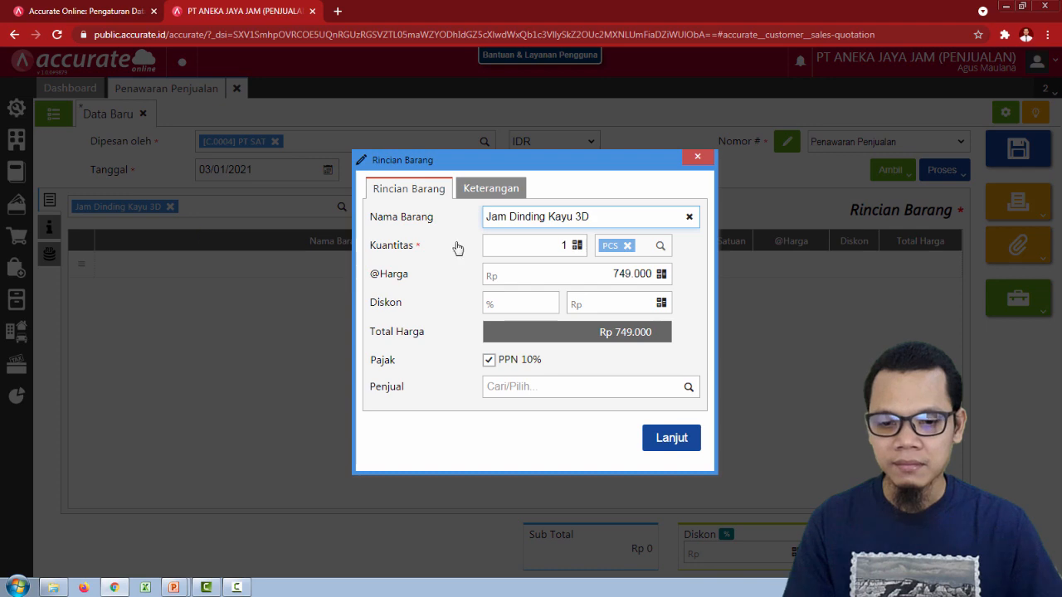
- Give Jam Dinding Kayu 3D a quantity of 10 and a unit price of 800.000, and add it to the quotation
key("alt+Tab")
key("alt+Tab")
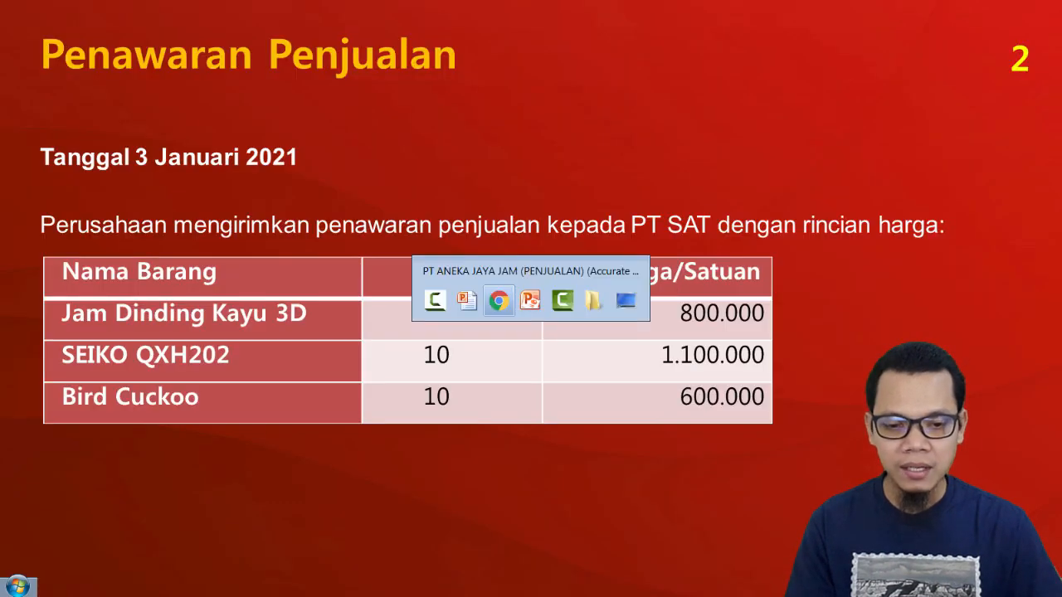
left_click(552, 245)
type("10")
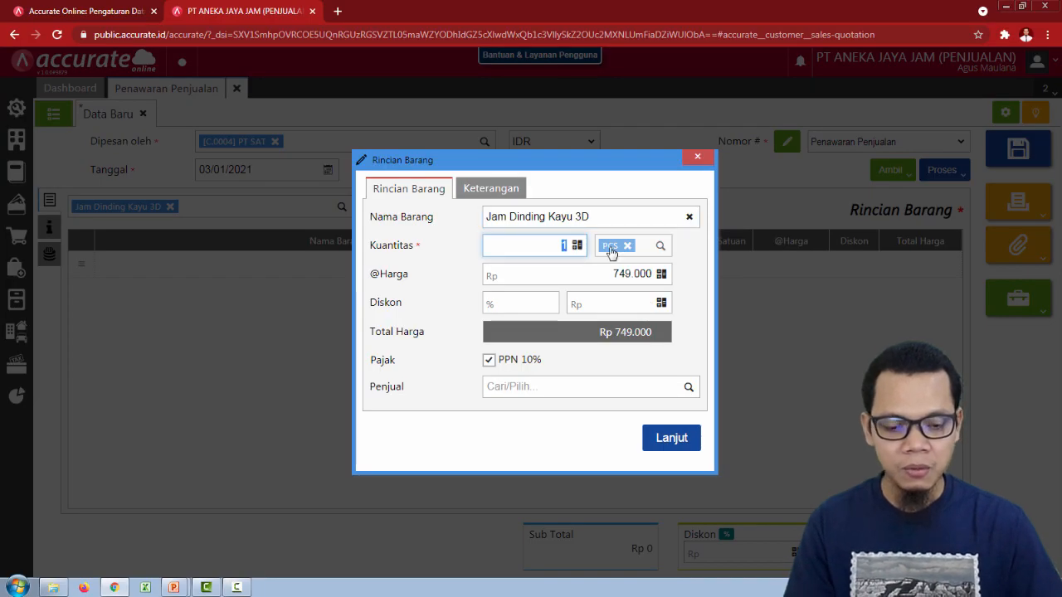
key("Tab")
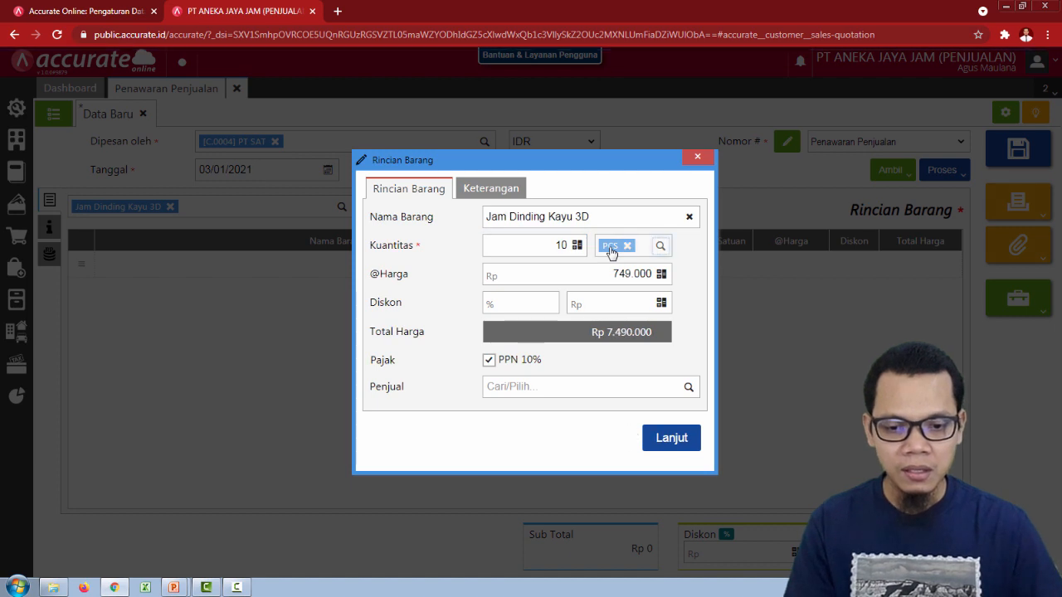
left_click_drag(612, 274, 690, 282)
type("800000")
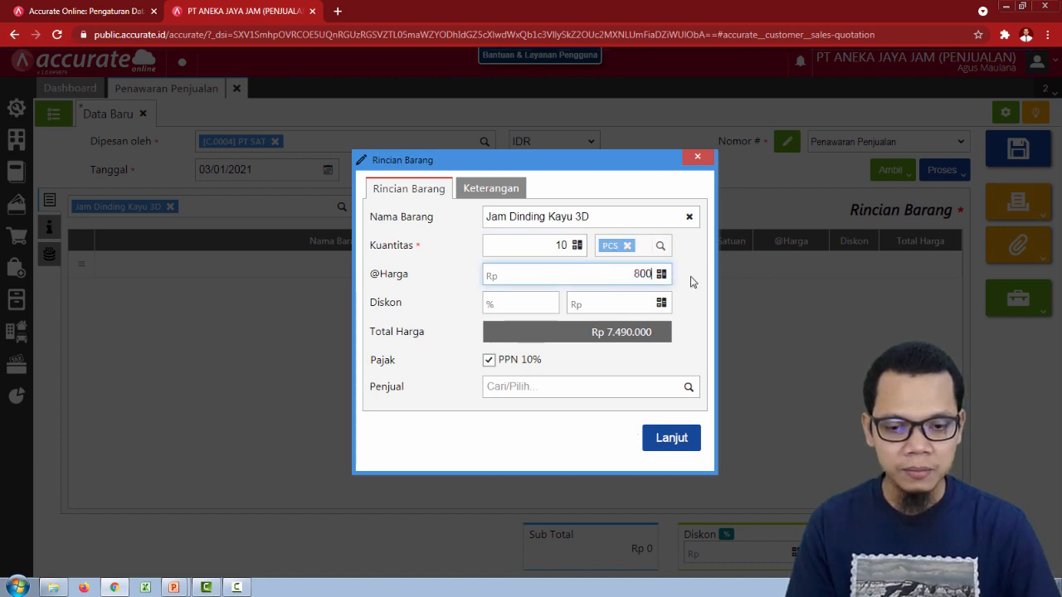
left_click(679, 438)
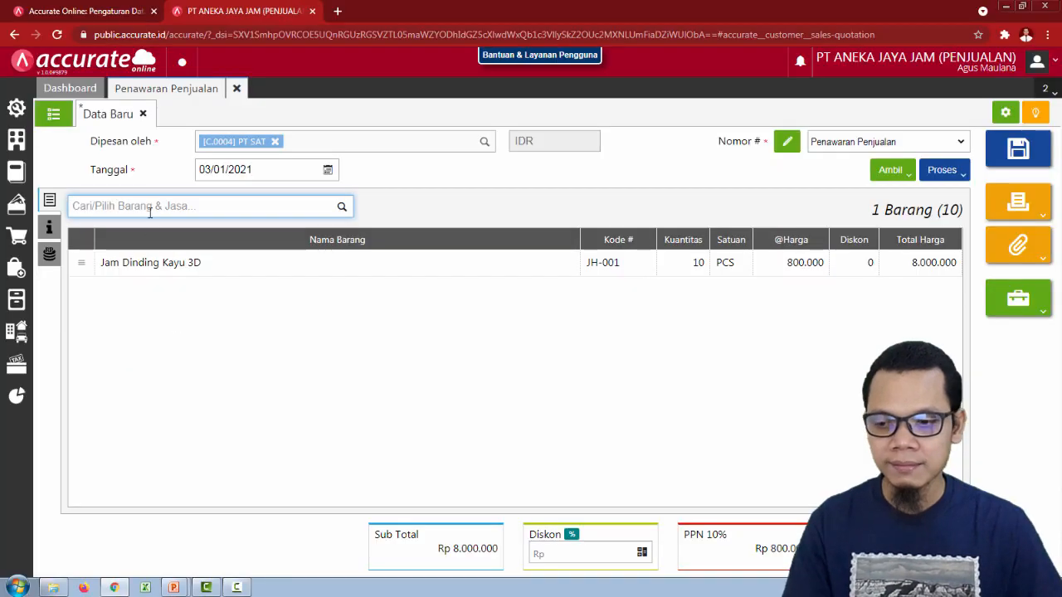
type("sei")
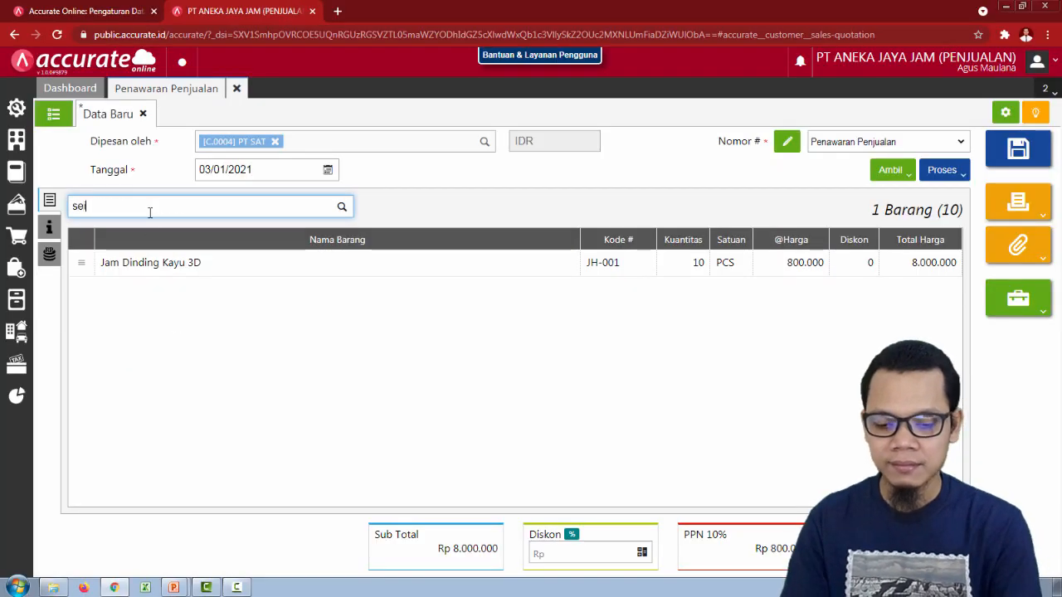
type("ko")
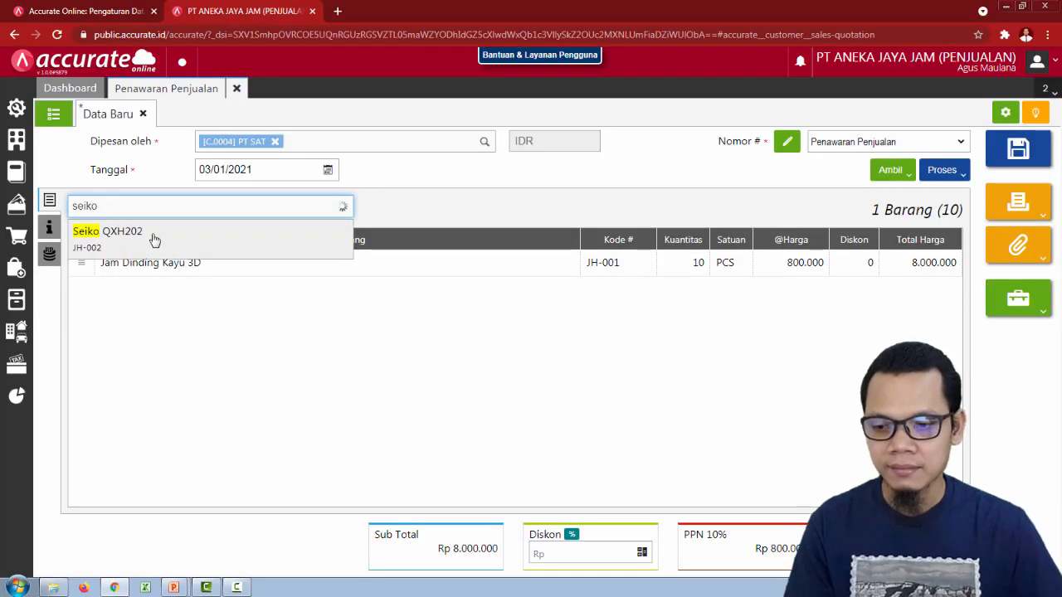
left_click(153, 240)
left_click(563, 247)
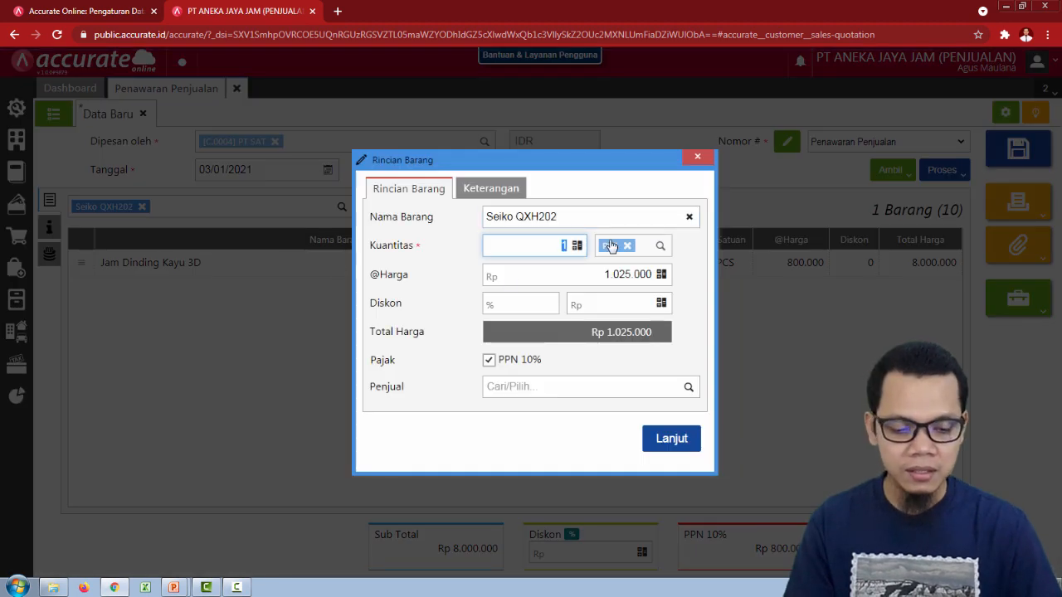
type("10")
key("Return")
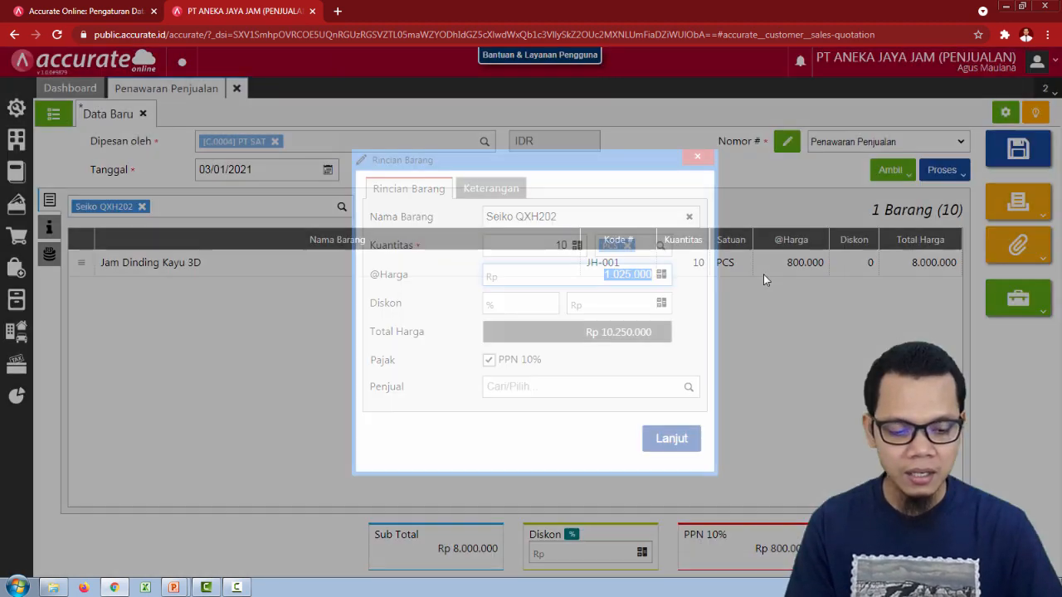
type("1")
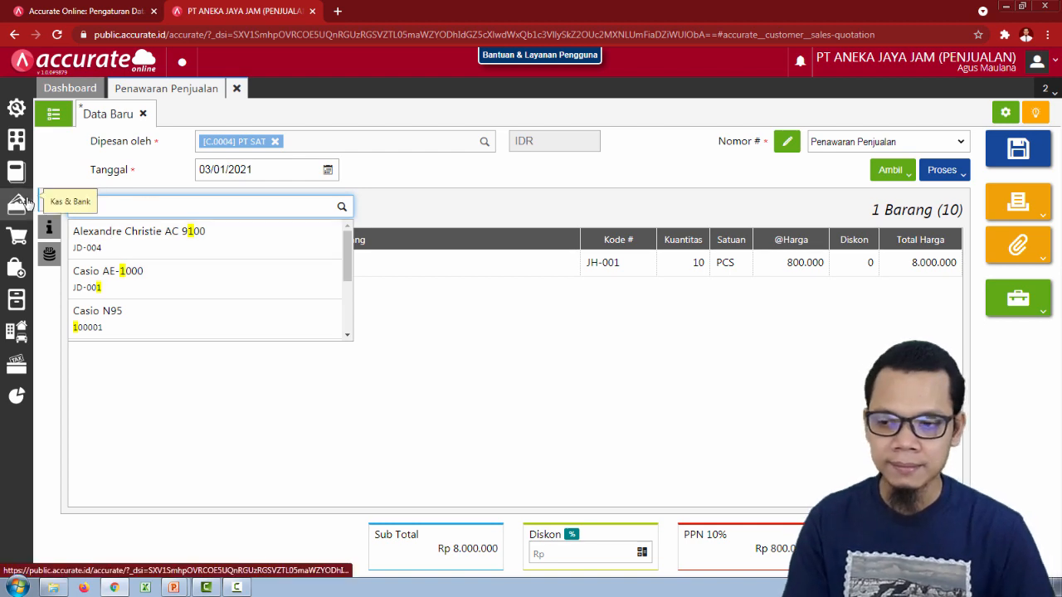
key("BackSpace")
- Add Seiko QXH202 to the quotation with a quantity of 10 and a unit price of 1.100.000
type("sei")
left_click(122, 240)
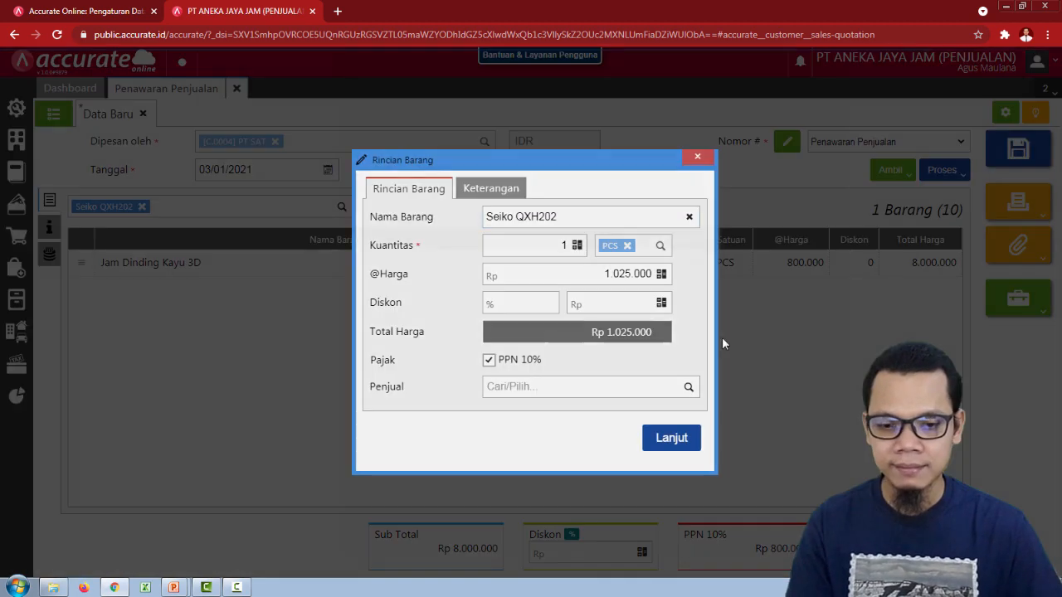
type("10")
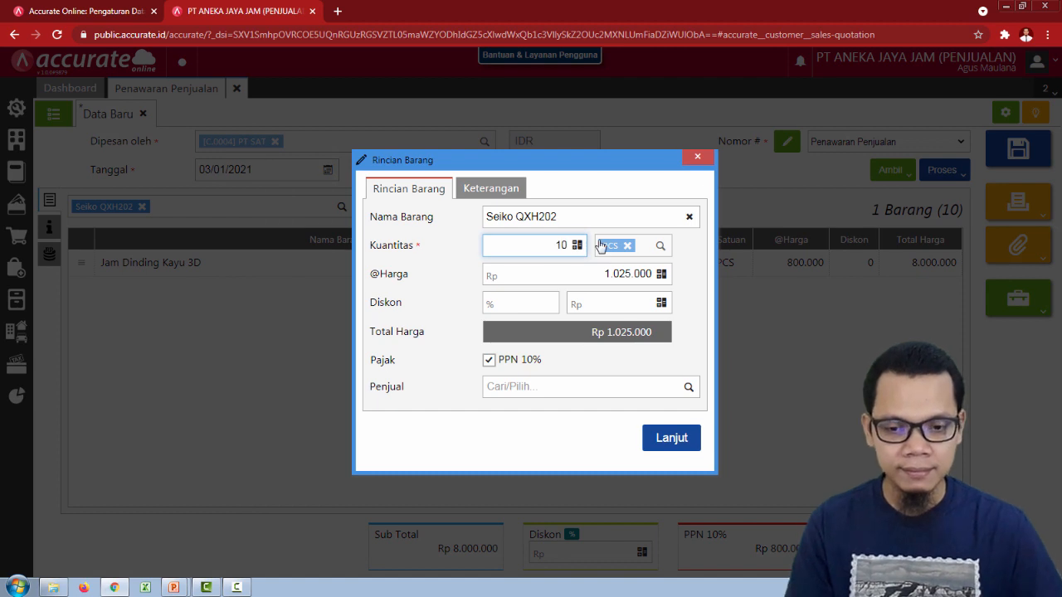
left_click(649, 276)
type("1.100.000")
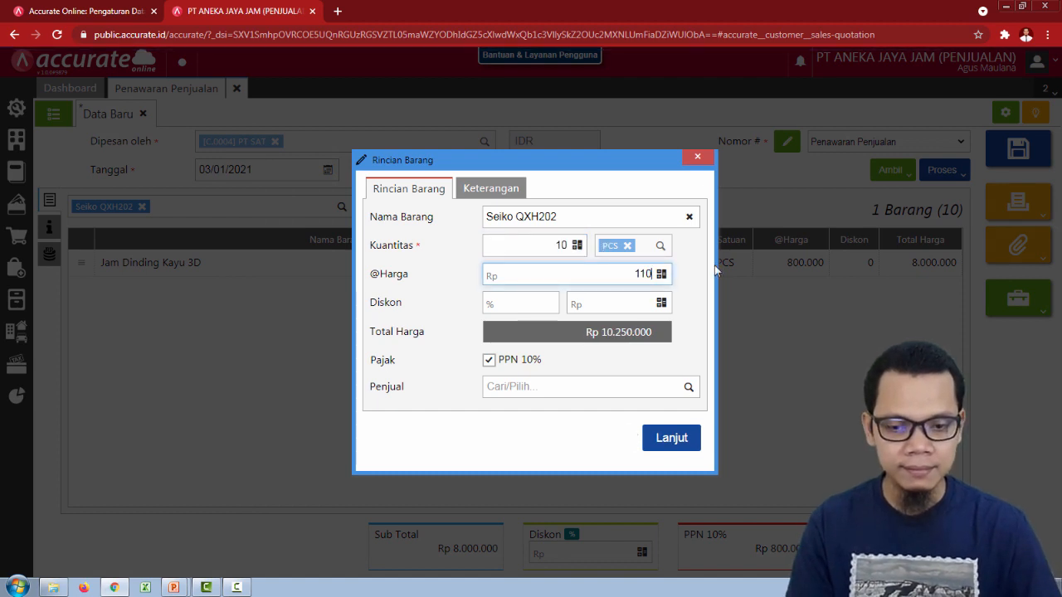
left_click(675, 445)
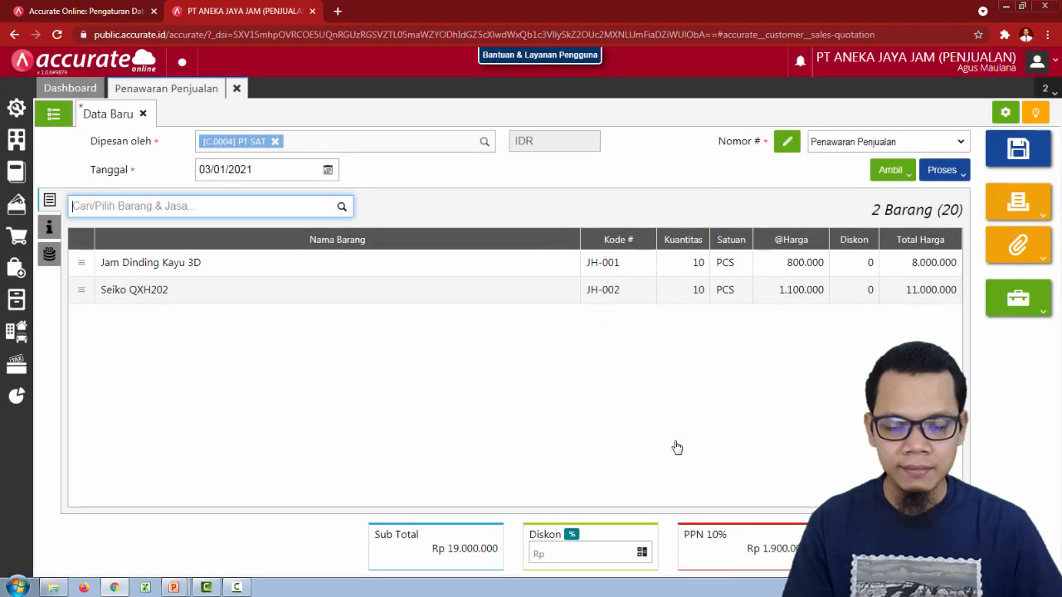
key("alt+Tab")
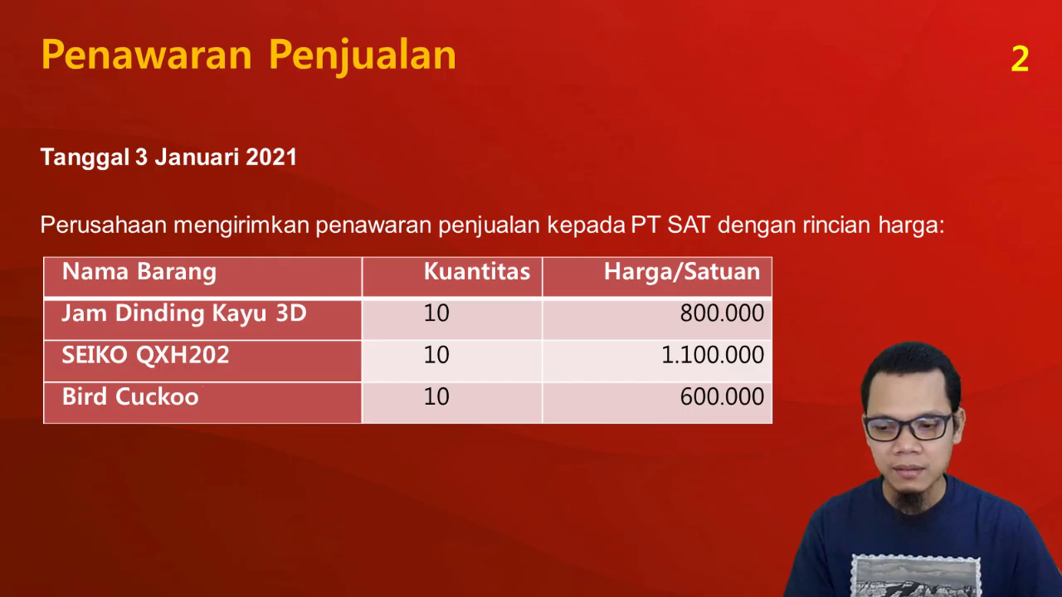
key("alt+Tab")
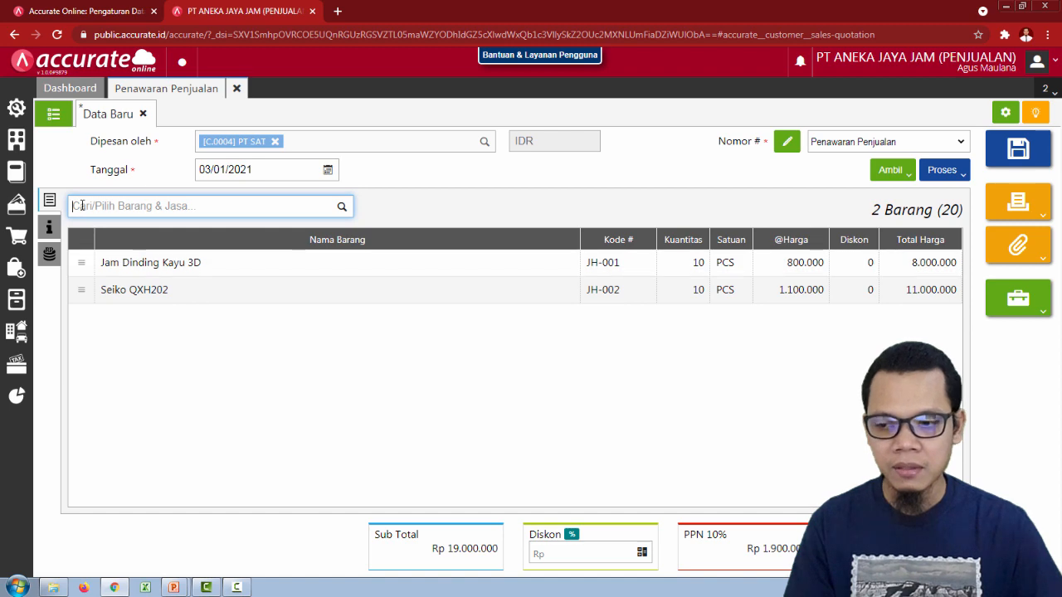
type("bird")
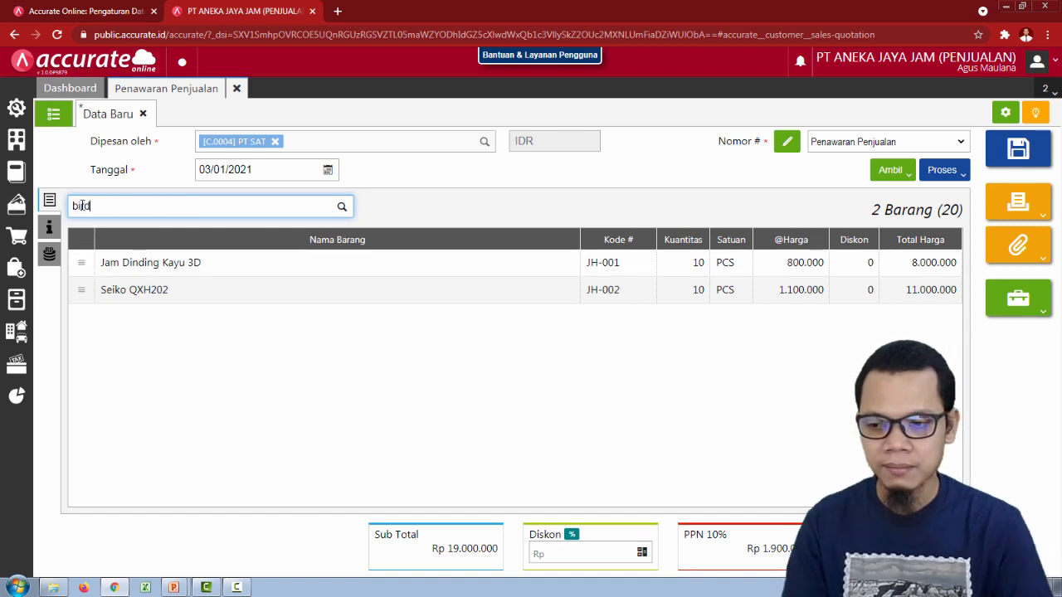
left_click(104, 233)
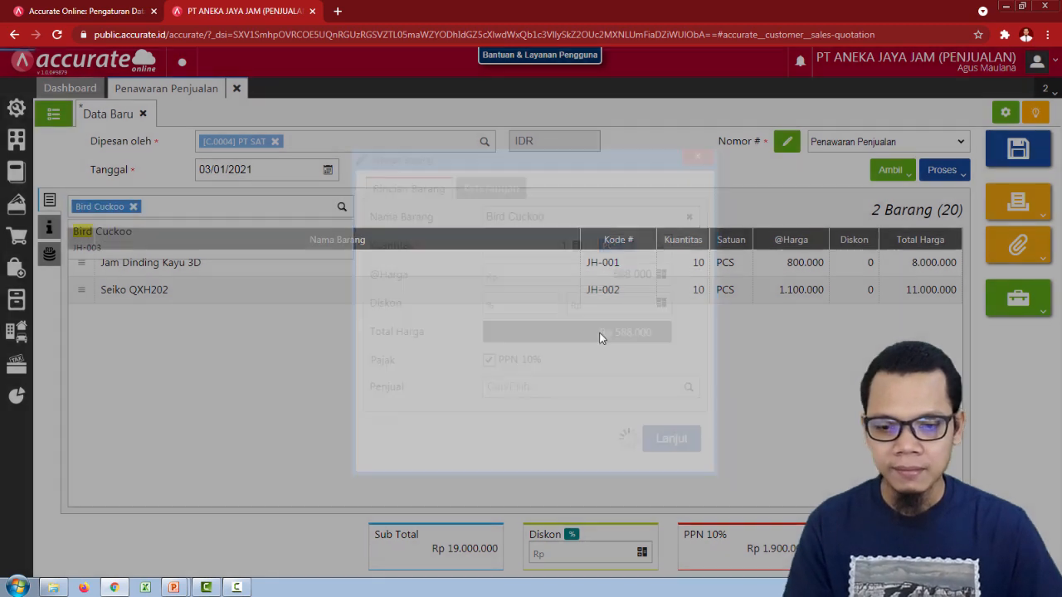
left_click(567, 252)
type("10")
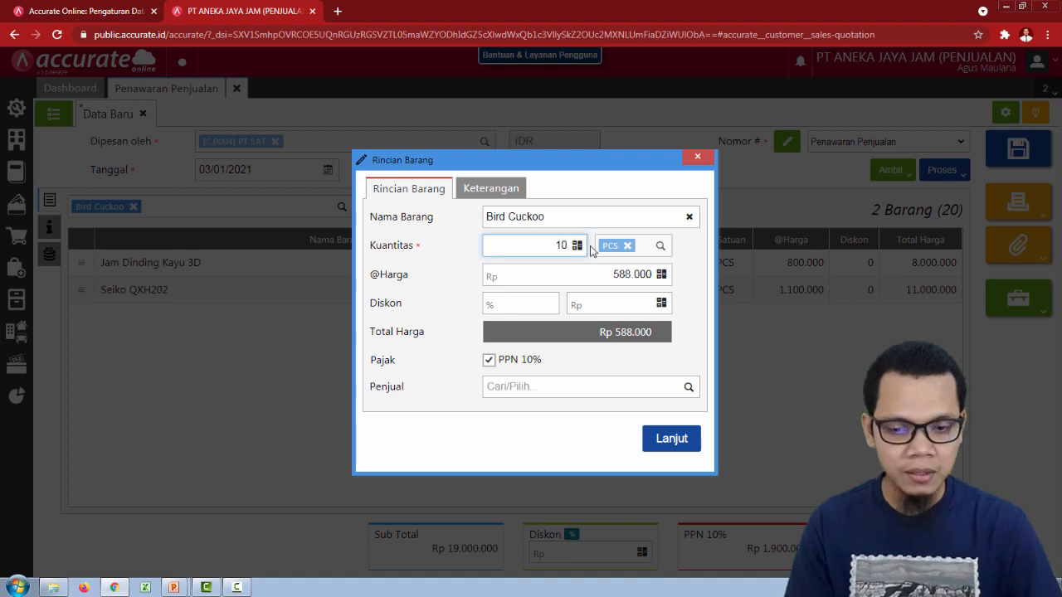
key("Return")
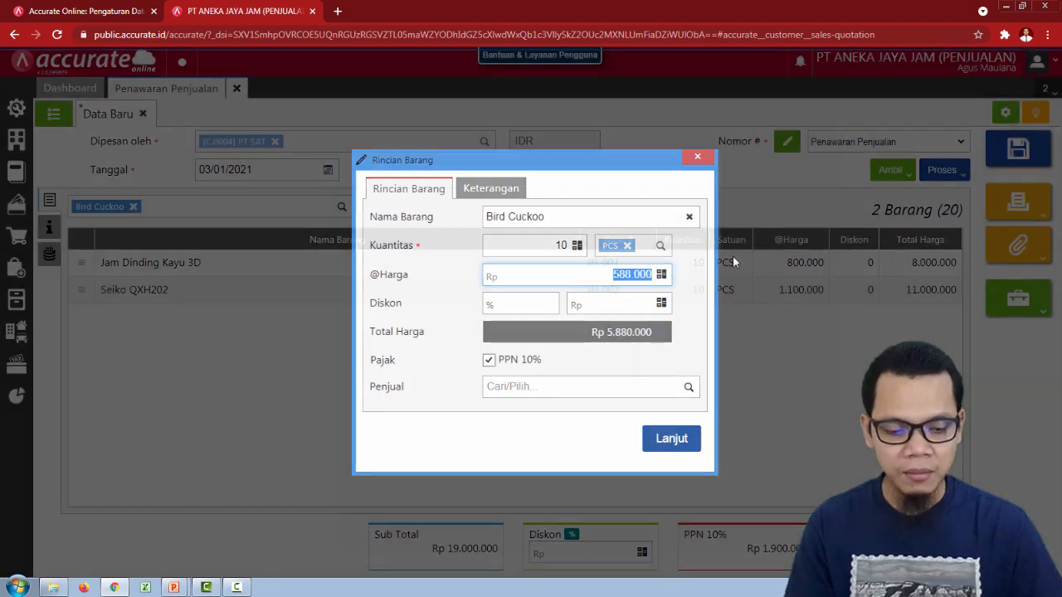
left_click(262, 208)
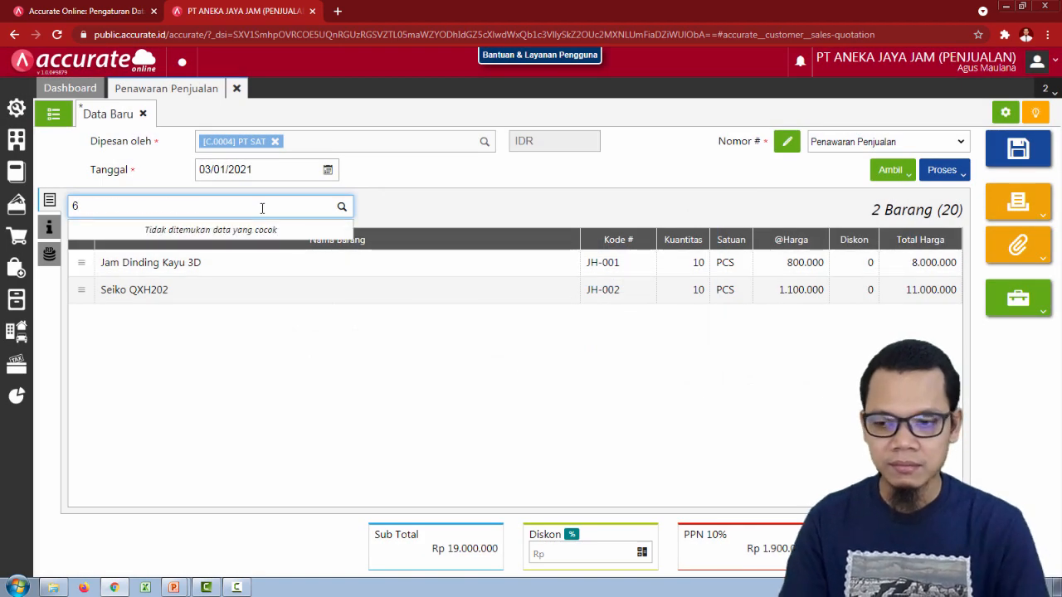
key("BackSpace")
- Add Bird Cuckoo to the quotation with a quantity of 10 and a unit price of 600.000, and save the quotation
type("bird")
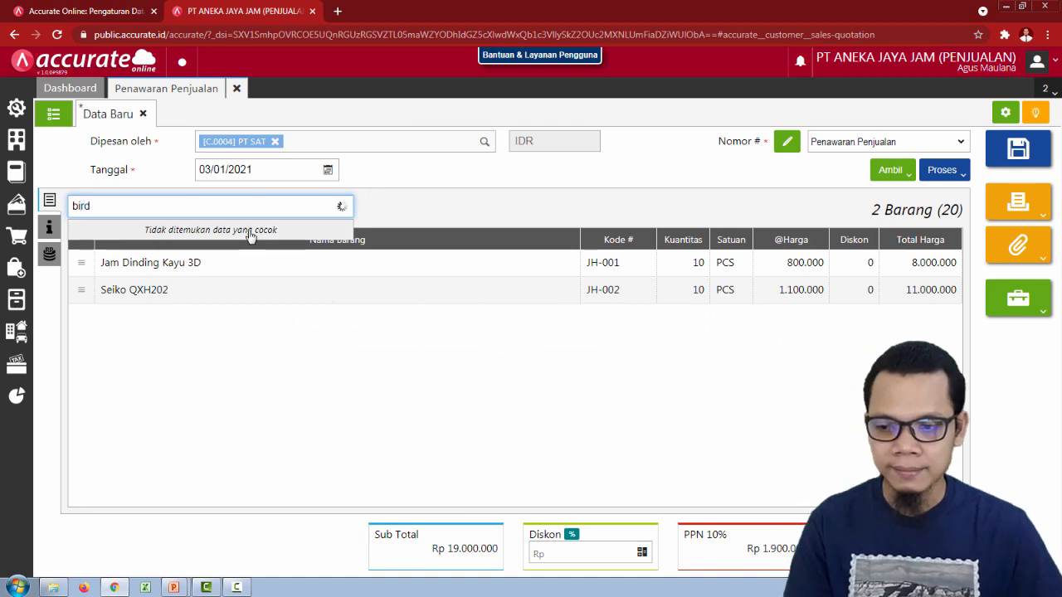
left_click(262, 241)
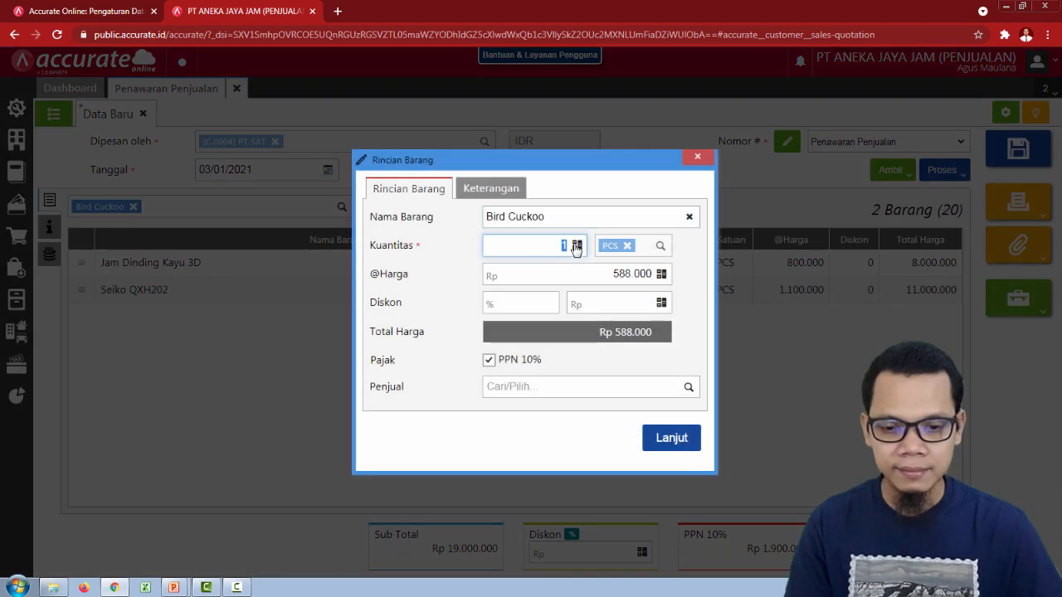
type("10")
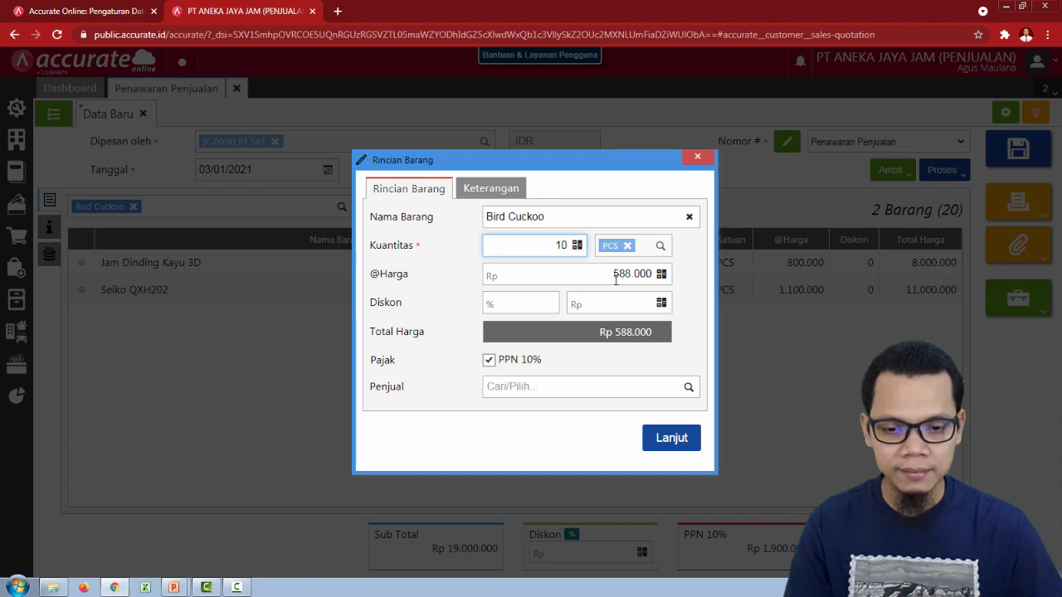
left_click_drag(604, 280, 702, 277)
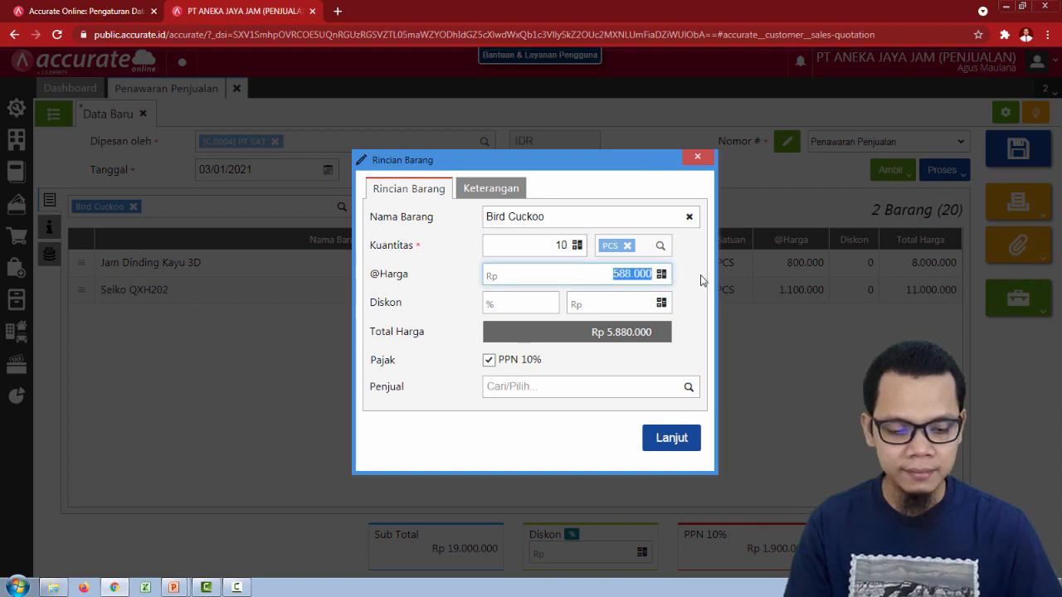
type("600.000")
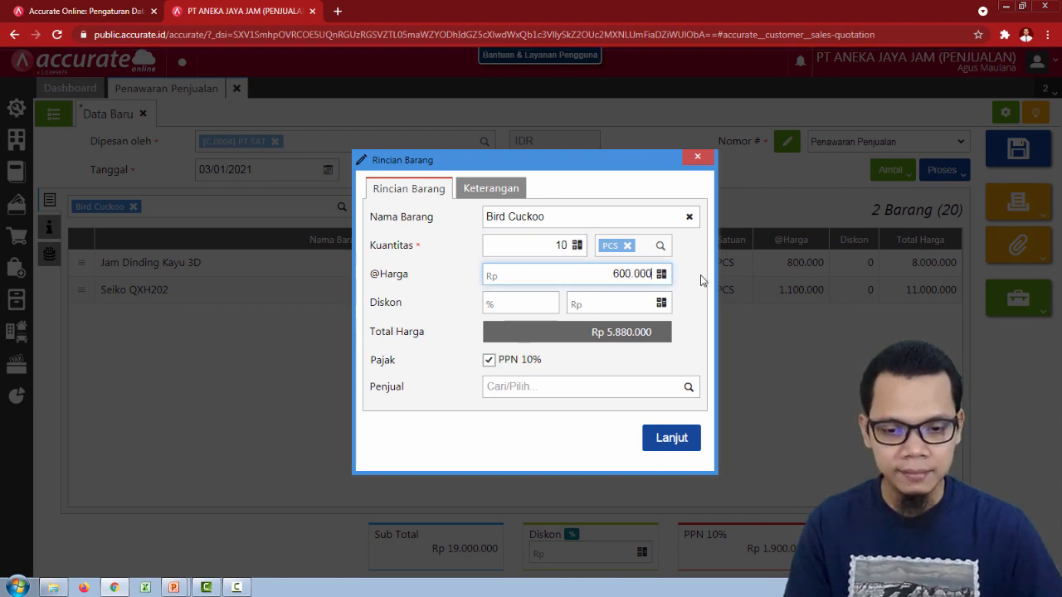
left_click(680, 439)
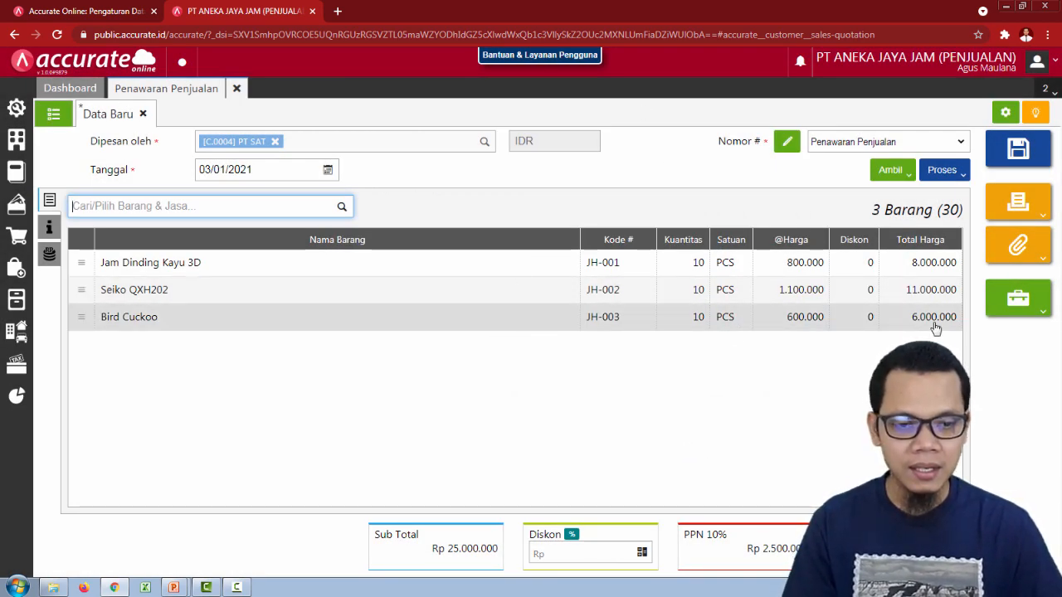
left_click(1026, 159)
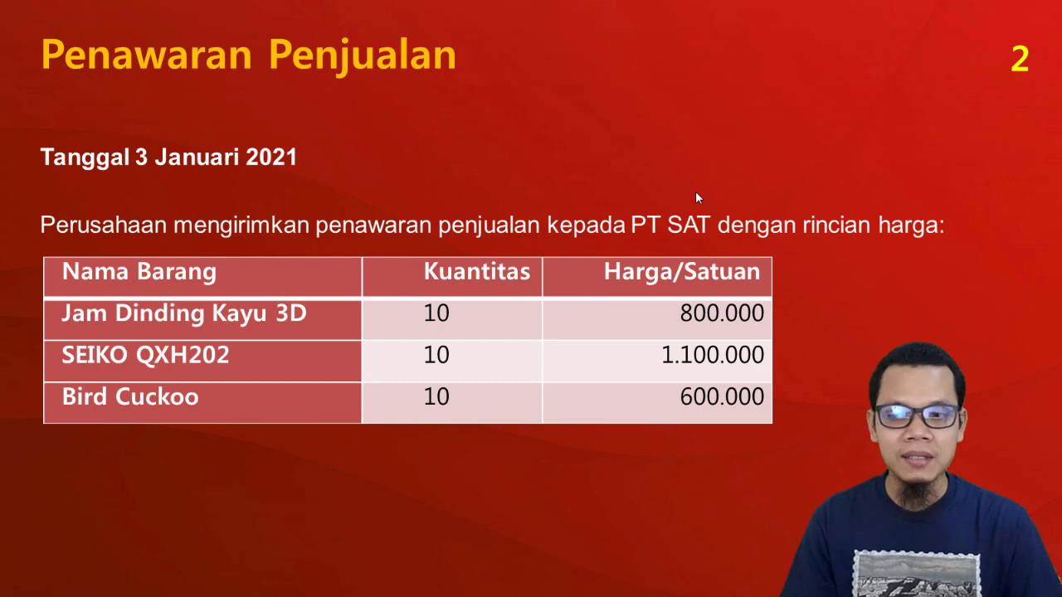
- Close the sales quotation form and open a new sales order (Pesanan Penjualan)
left_click(696, 192)
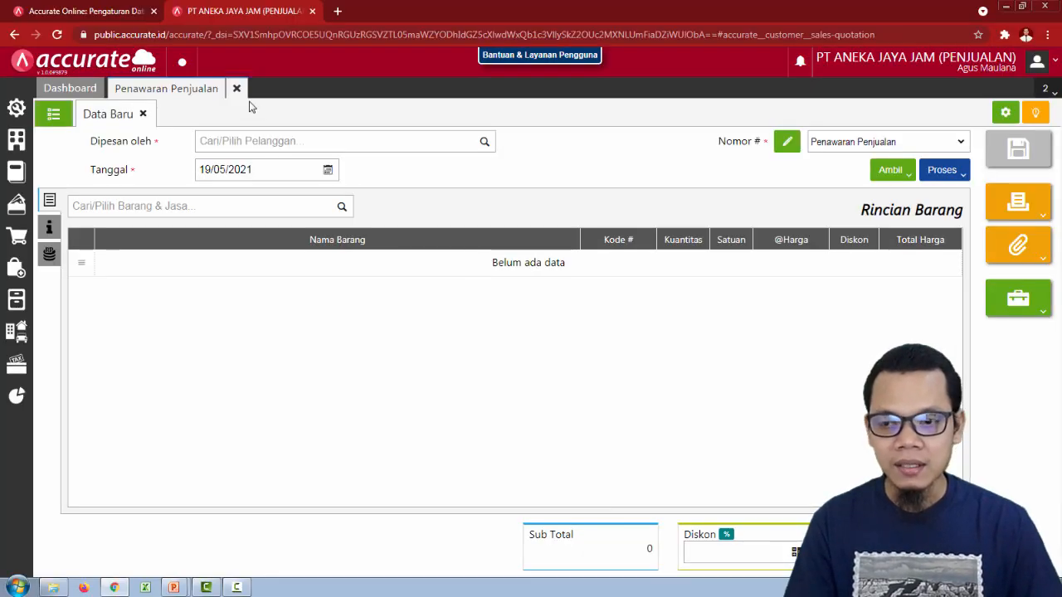
left_click(236, 88)
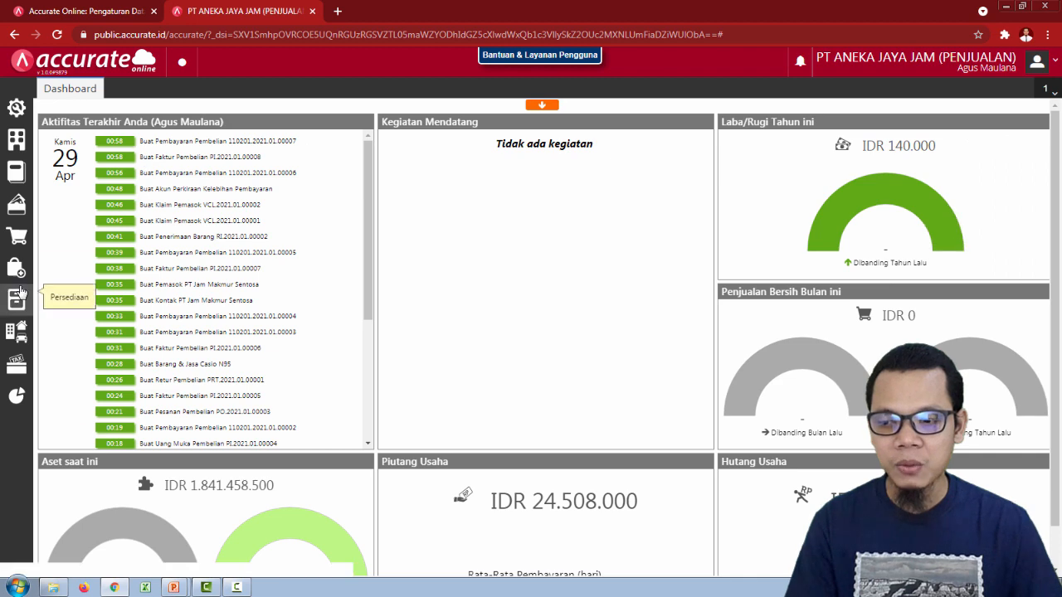
left_click(17, 241)
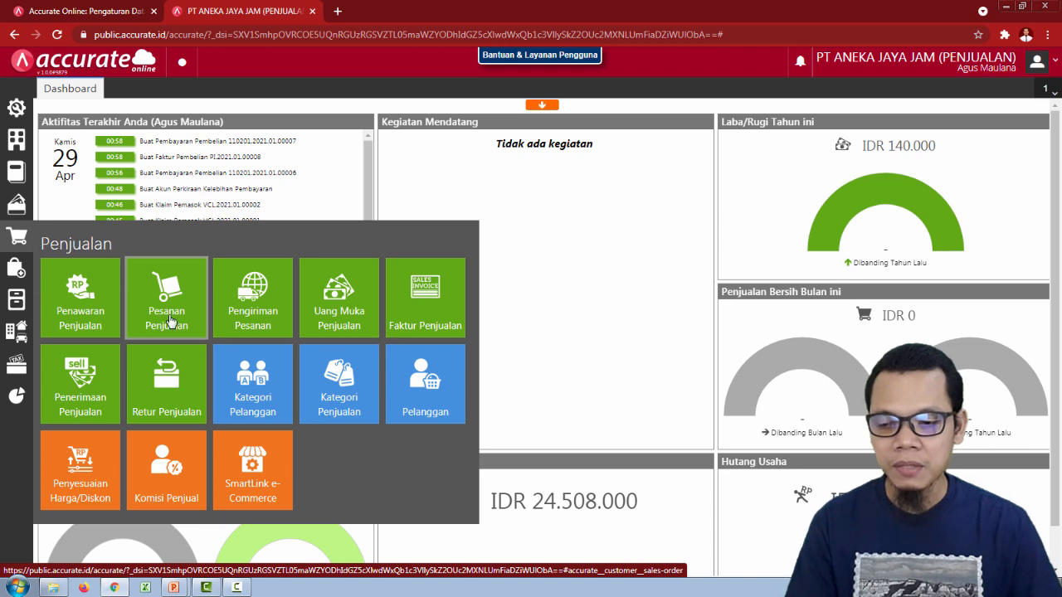
left_click(167, 318)
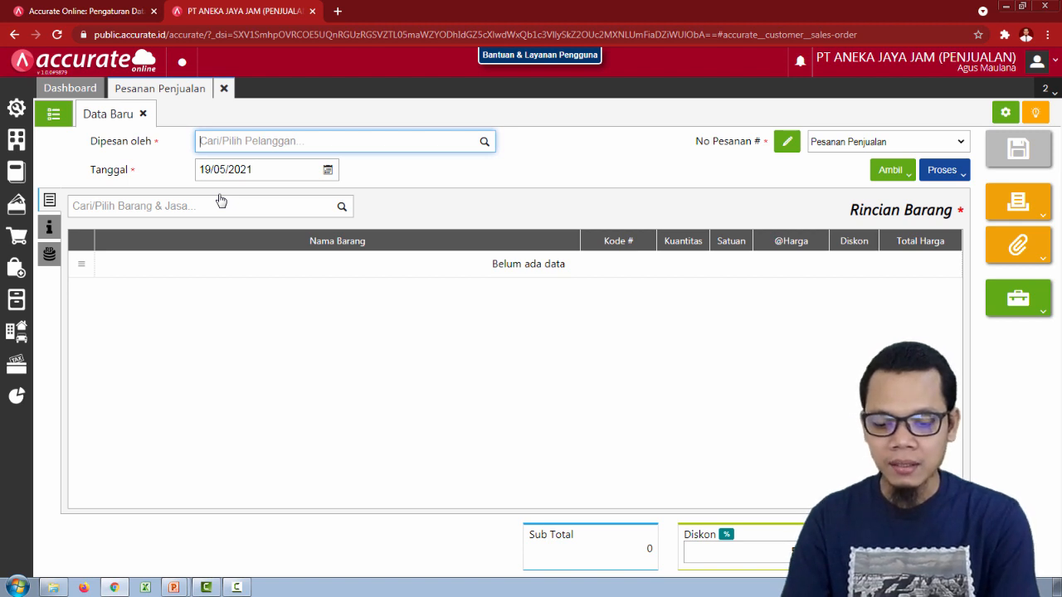
- Set the sales order's customer to PT SAT and its date to 05/01/2021
type("sat")
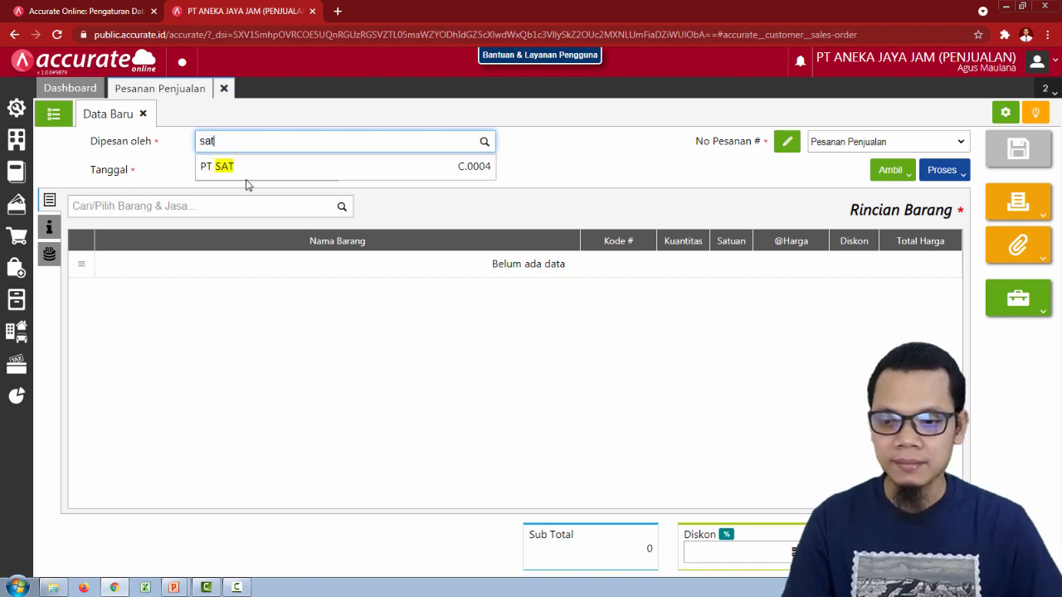
left_click(253, 172)
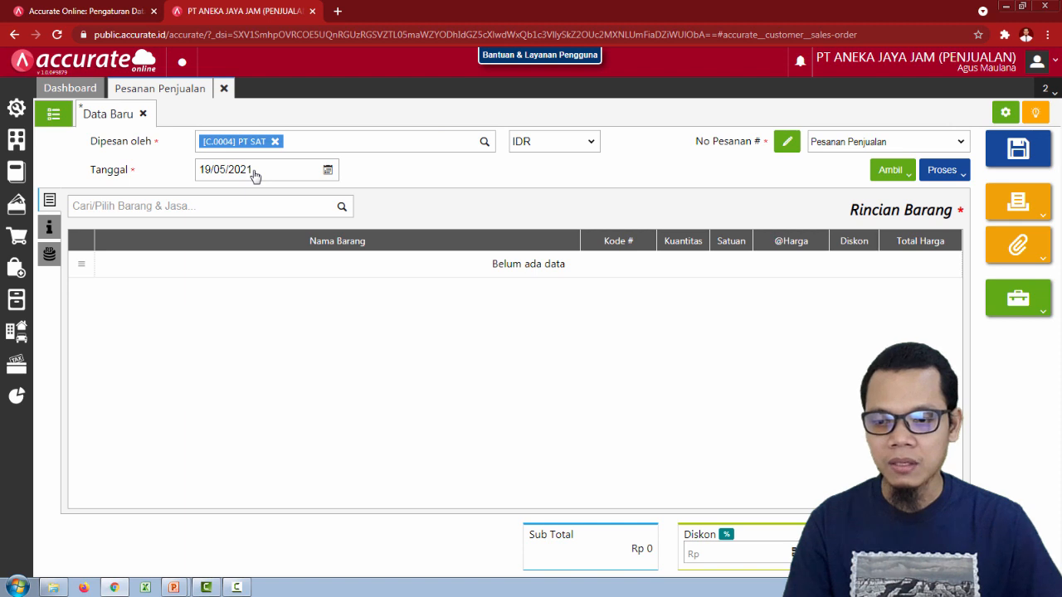
left_click(255, 171)
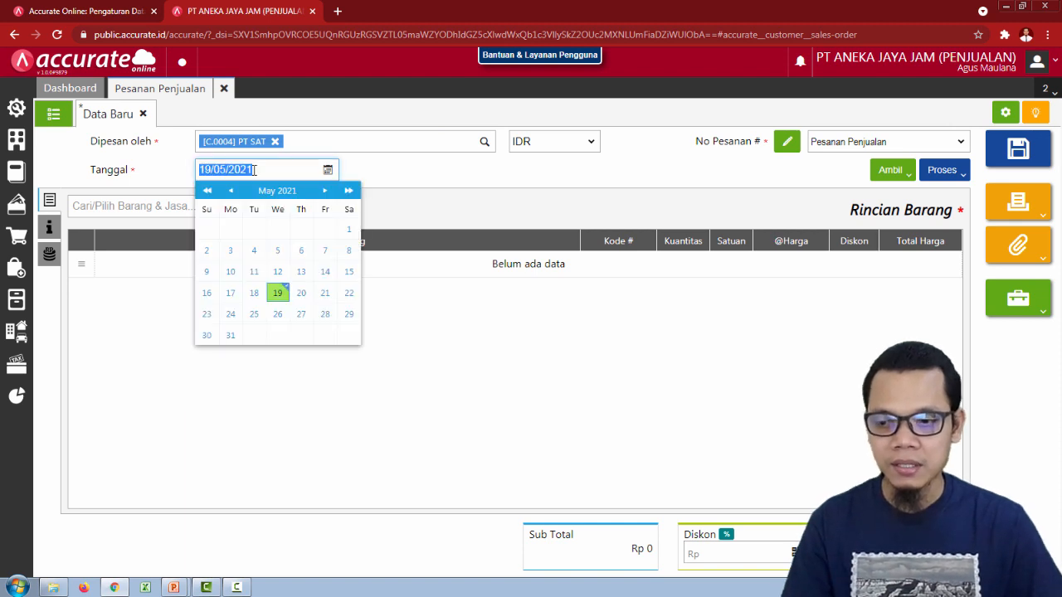
type("05/")
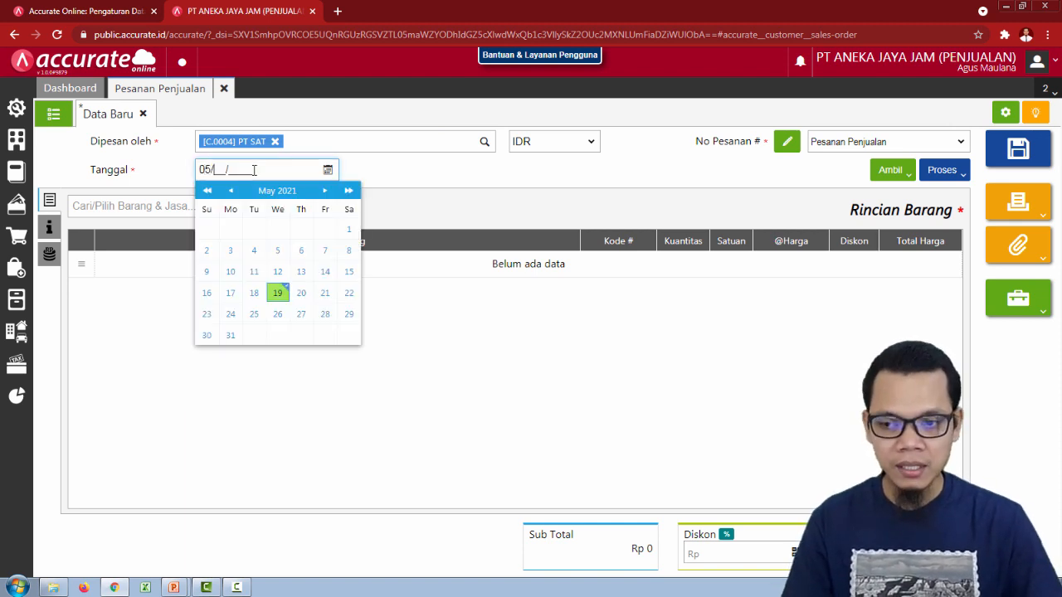
type("01/2021")
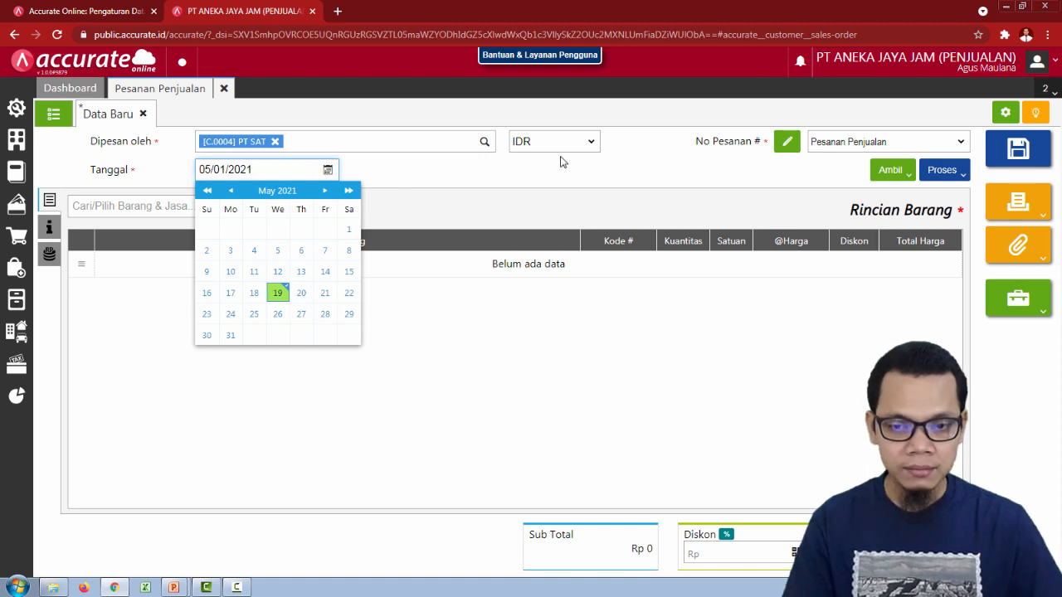
left_click(592, 174)
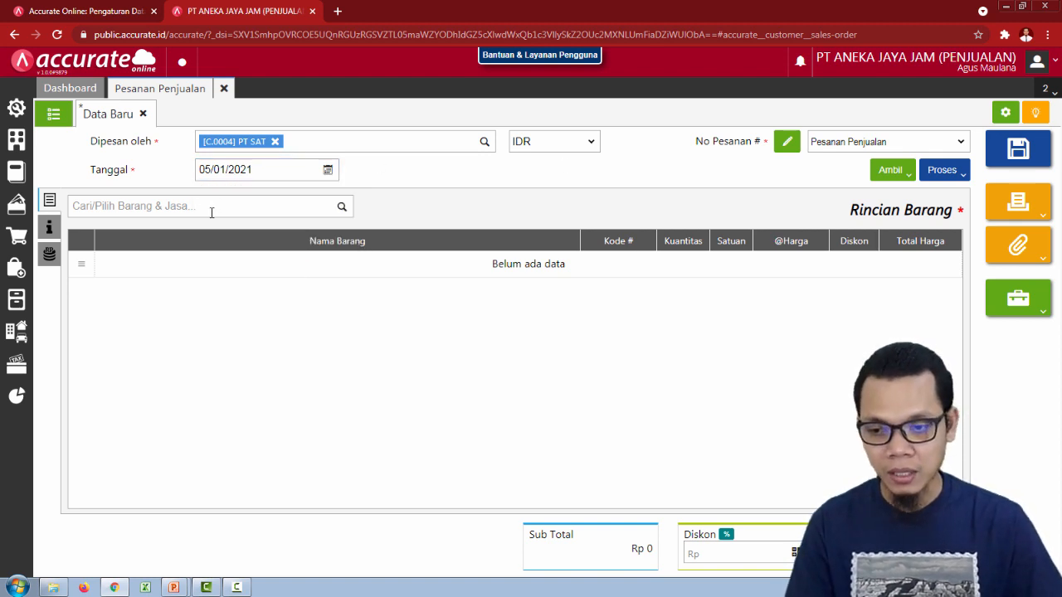
- Choose PT SAT's quotation dated 03/01/2021 as the source for the sales order's items
left_click(905, 176)
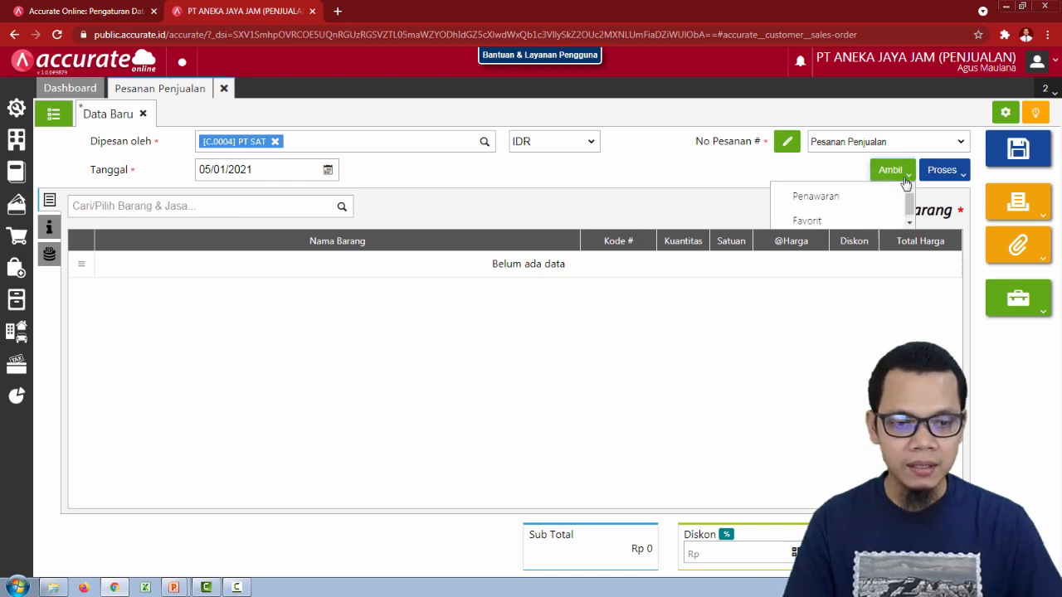
left_click(837, 198)
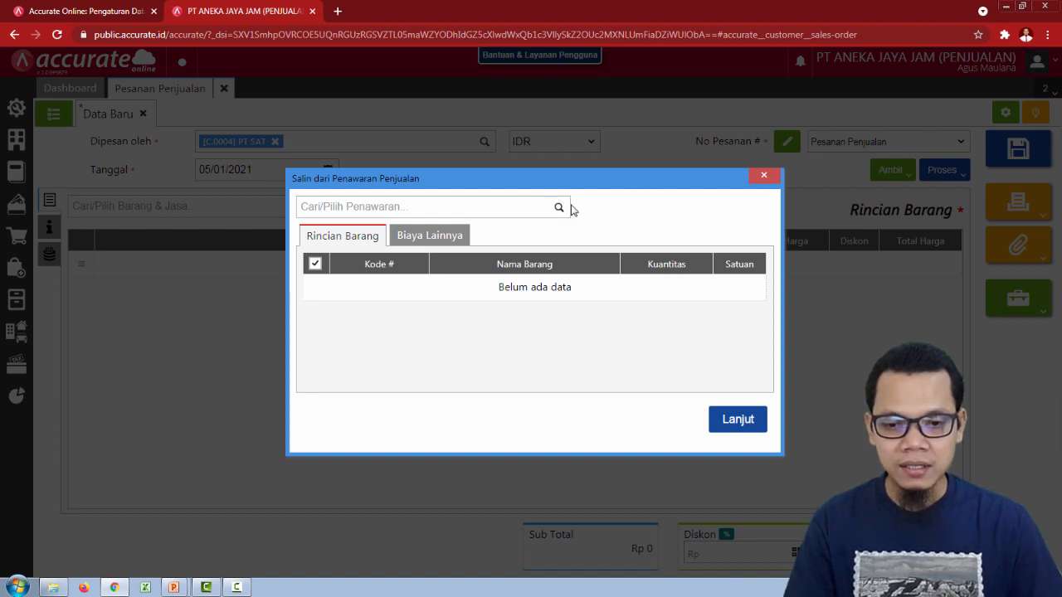
left_click(560, 209)
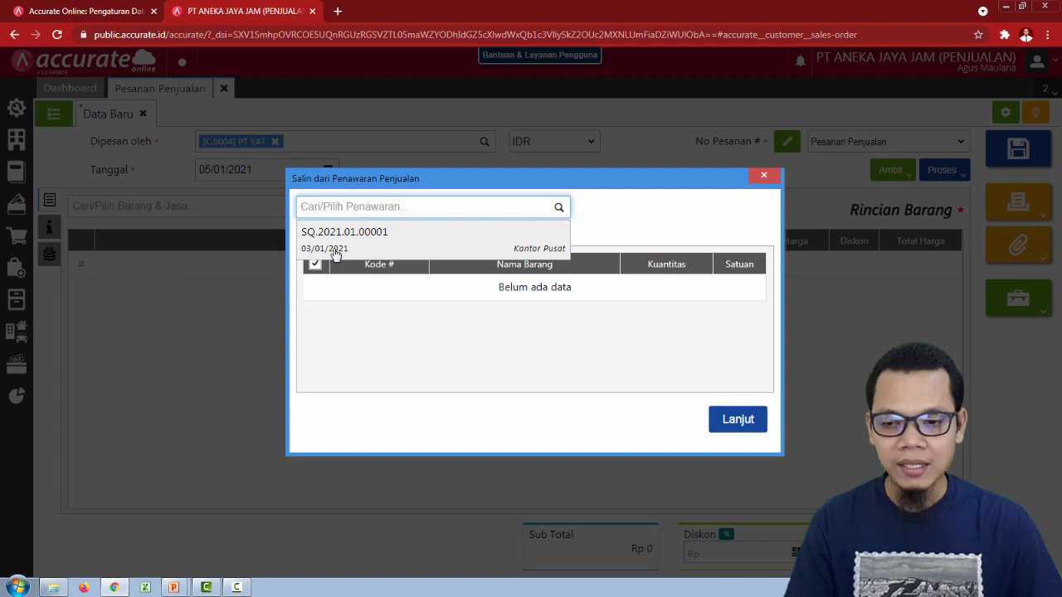
left_click(378, 239)
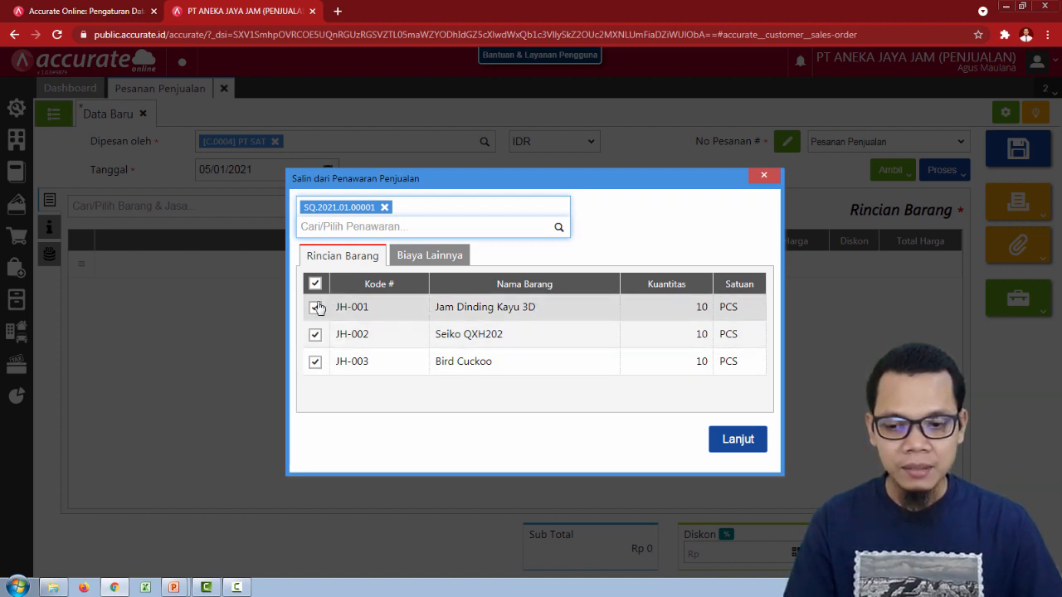
- Deselect Bird Cuckoo, Seiko QXH202 and Jam Dinding Kayu 3D in the list of quotation items, and select all three again
left_click(315, 362)
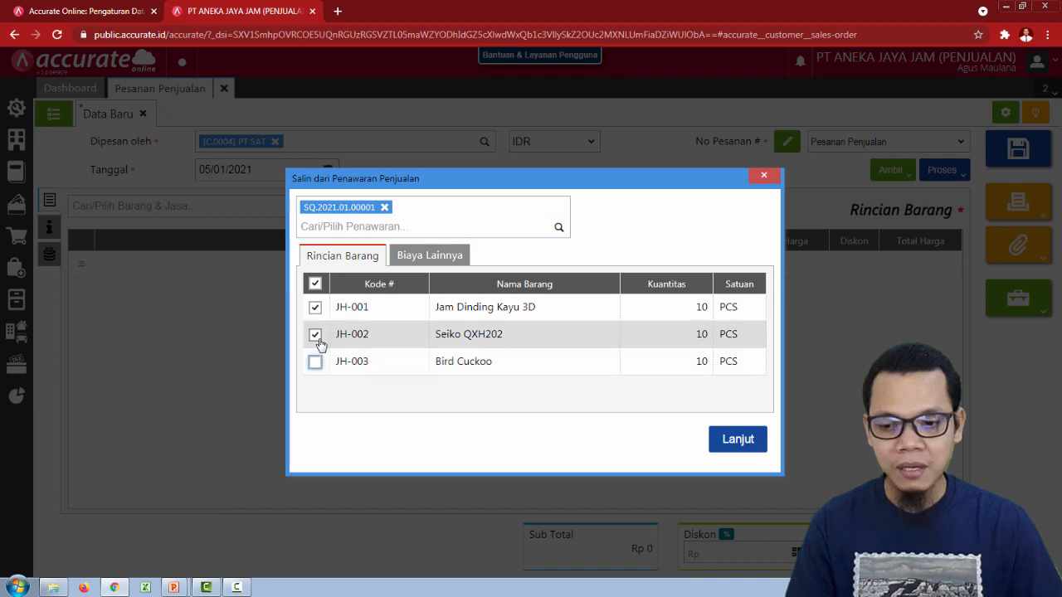
left_click(316, 334)
left_click(314, 308)
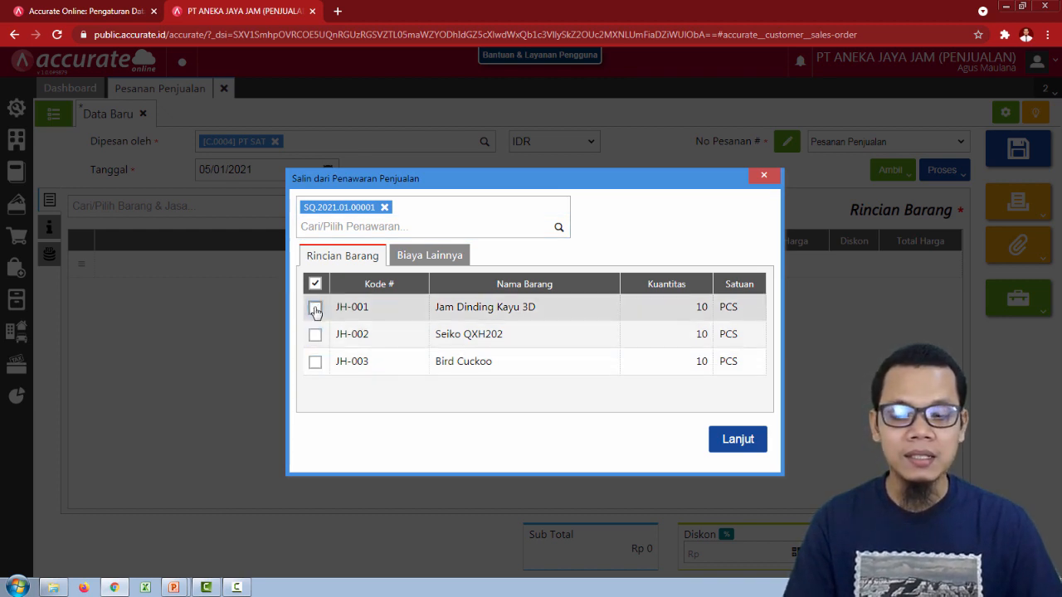
left_click(315, 308)
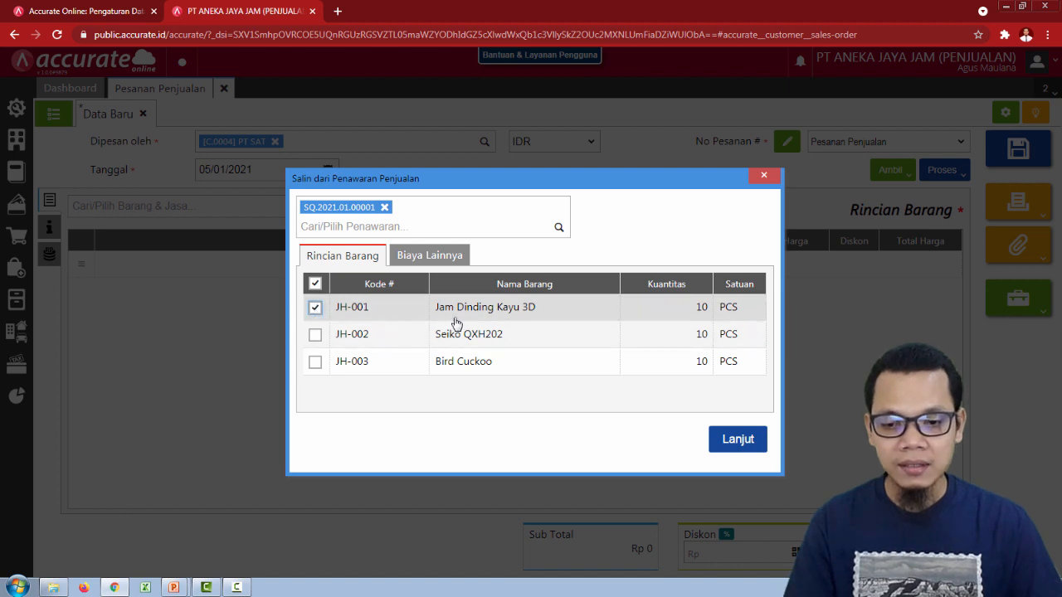
left_click(316, 336)
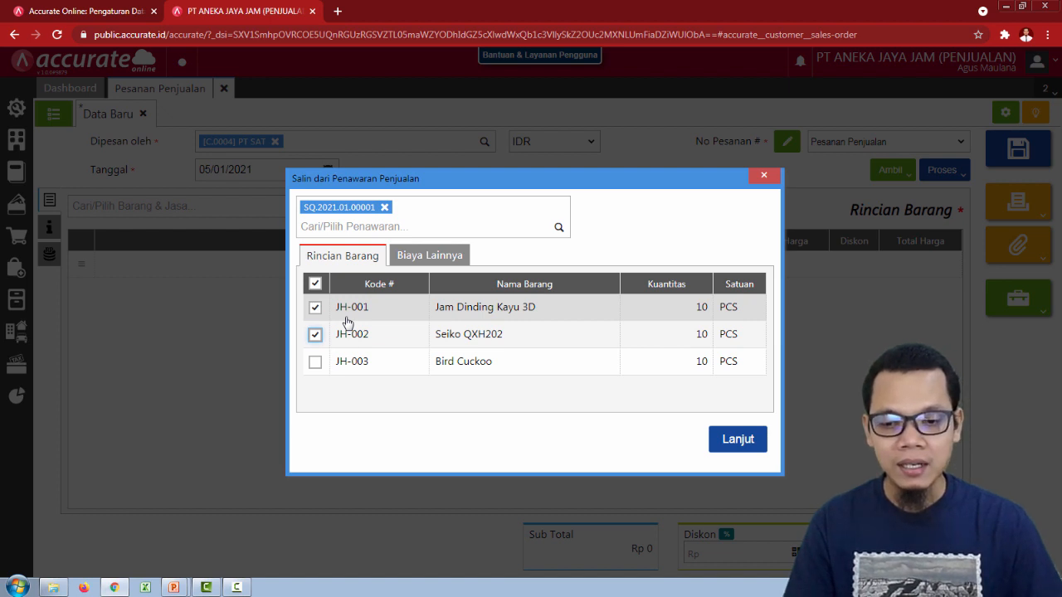
left_click(316, 362)
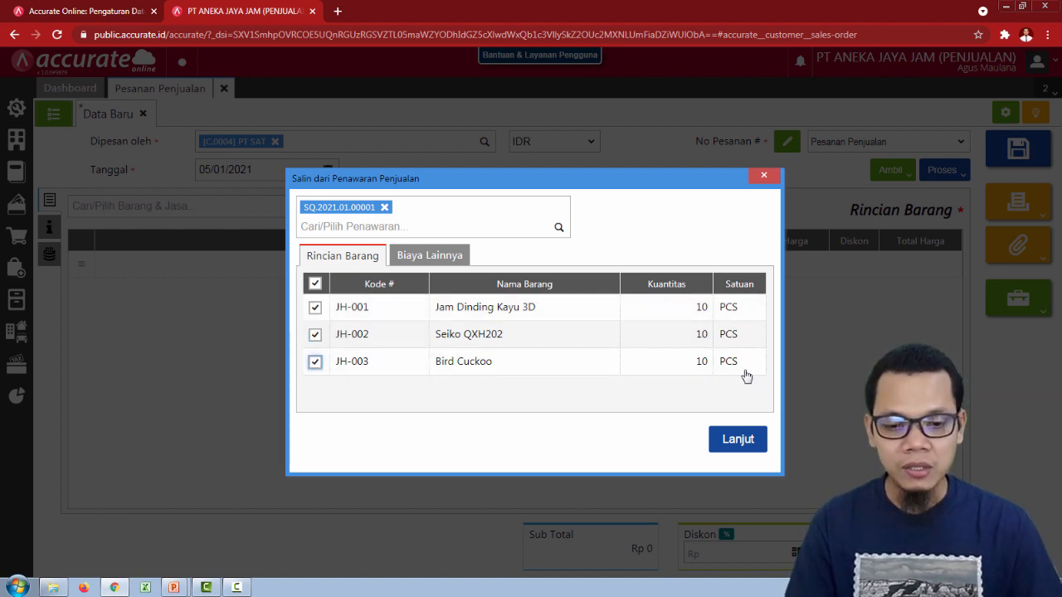
- Copy the three selected quotation items into the sales order and save the order
left_click(738, 440)
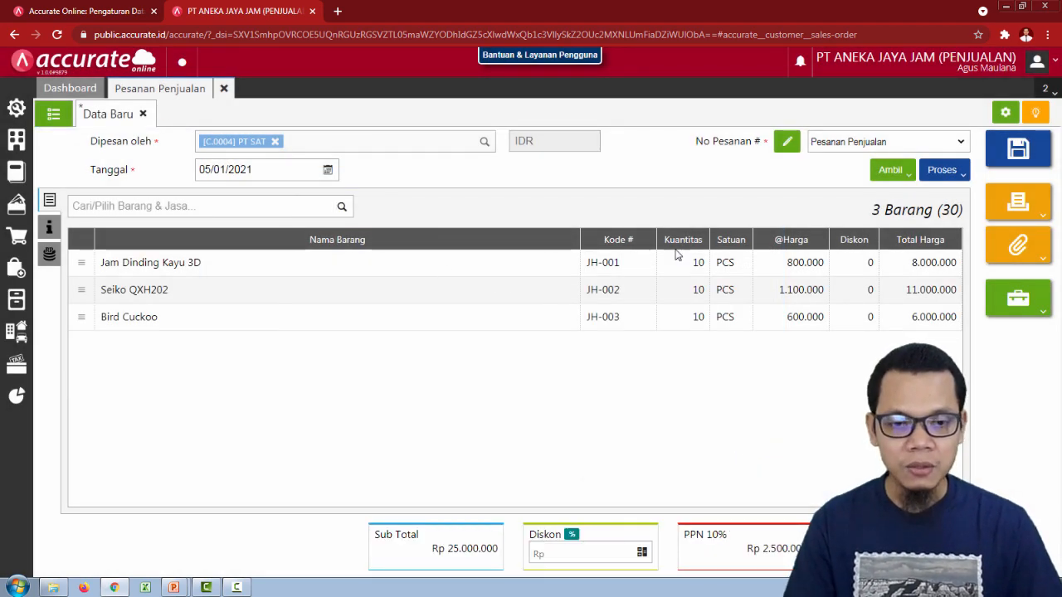
left_click(1040, 151)
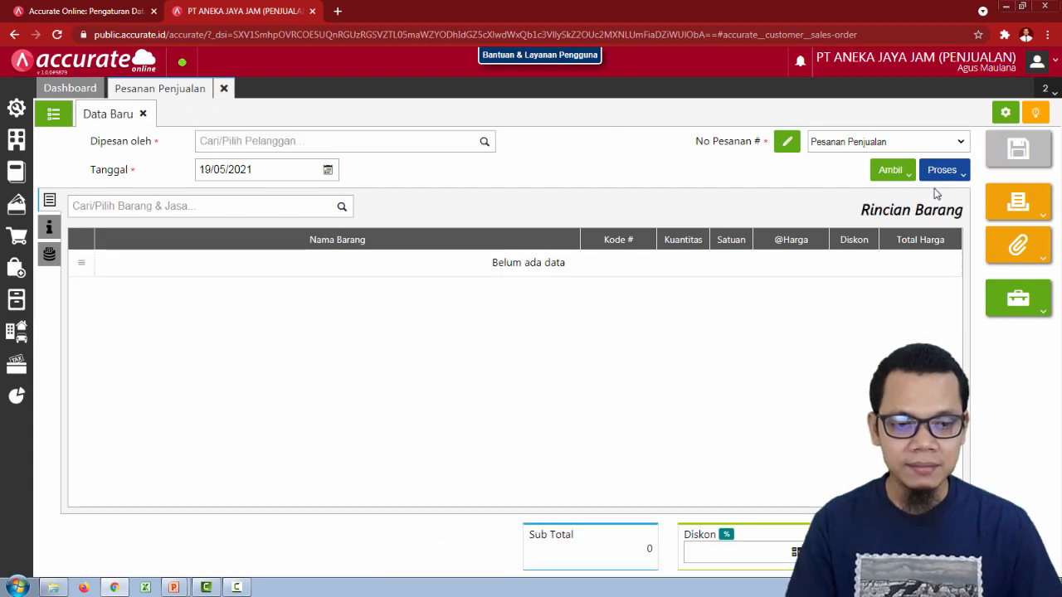
- Reopen PT SAT's saved sales order dated 05/01/2021 and replace its order number with the PO number given on the exercise slide
key("alt+Tab")
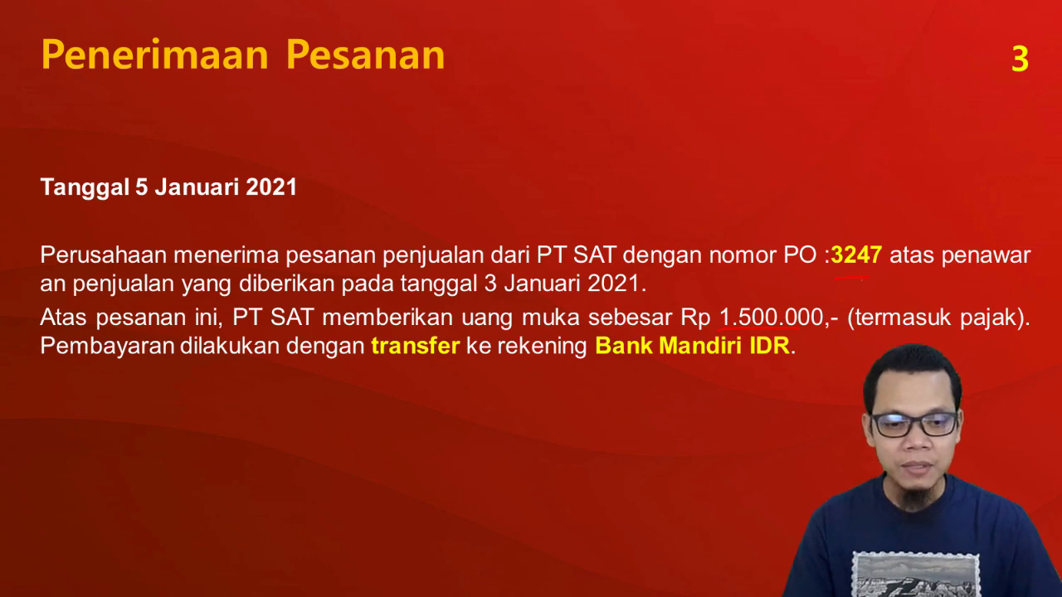
key("alt+Tab")
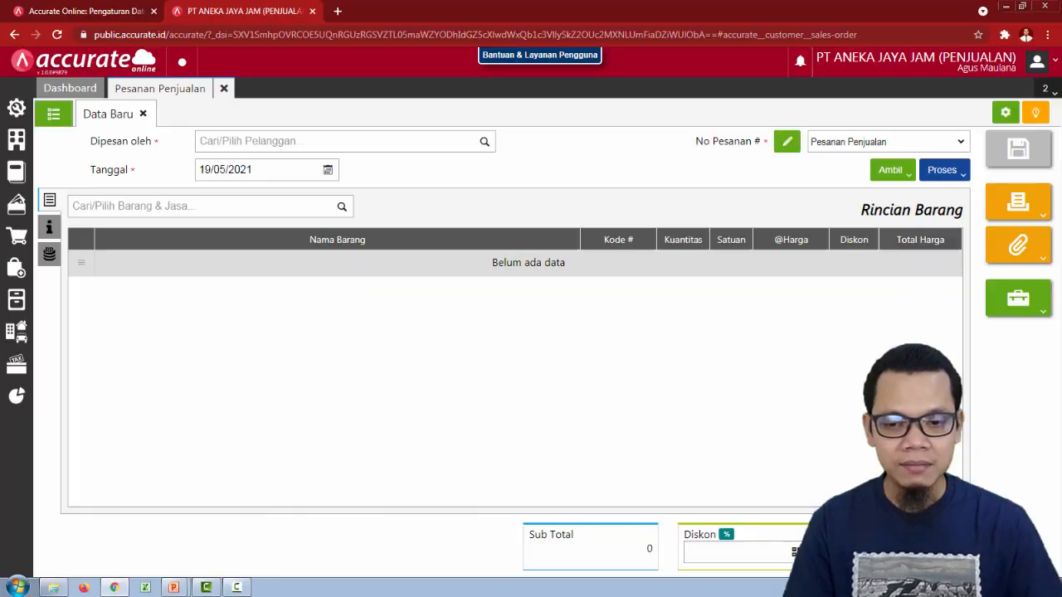
left_click(53, 119)
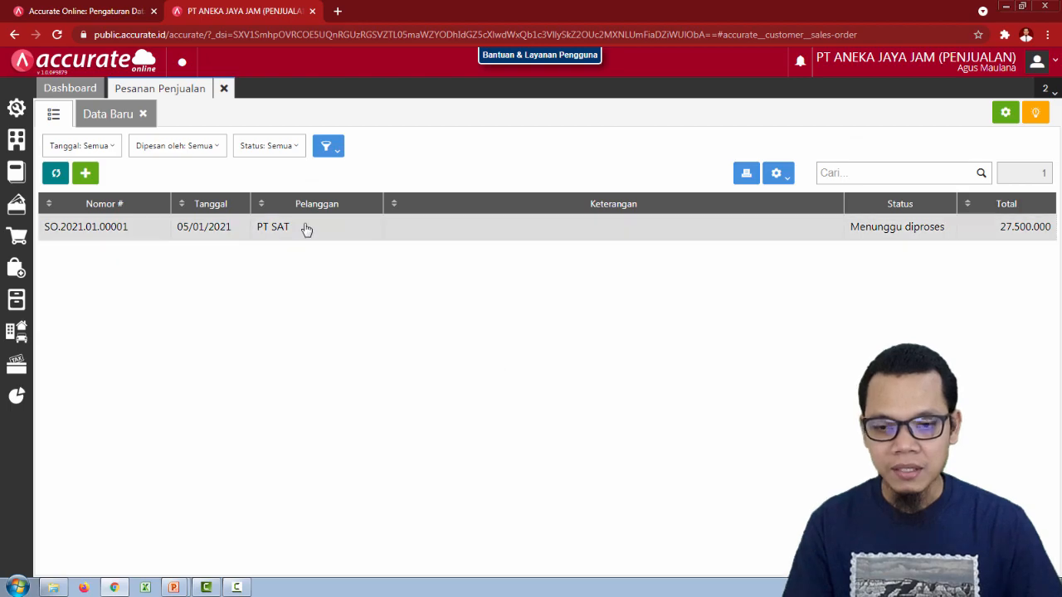
key("alt+Tab")
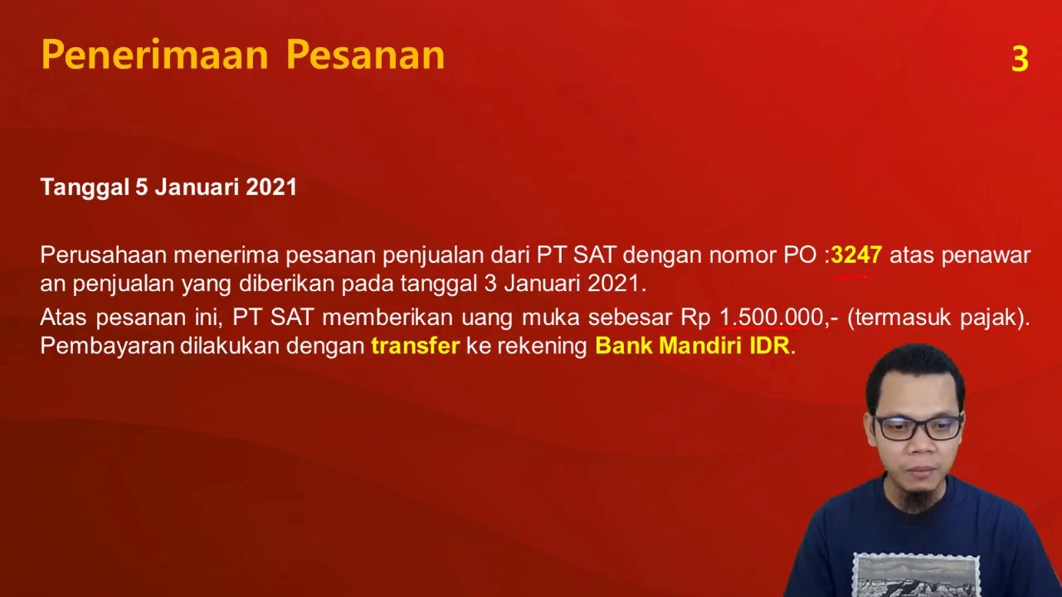
key("alt+Tab")
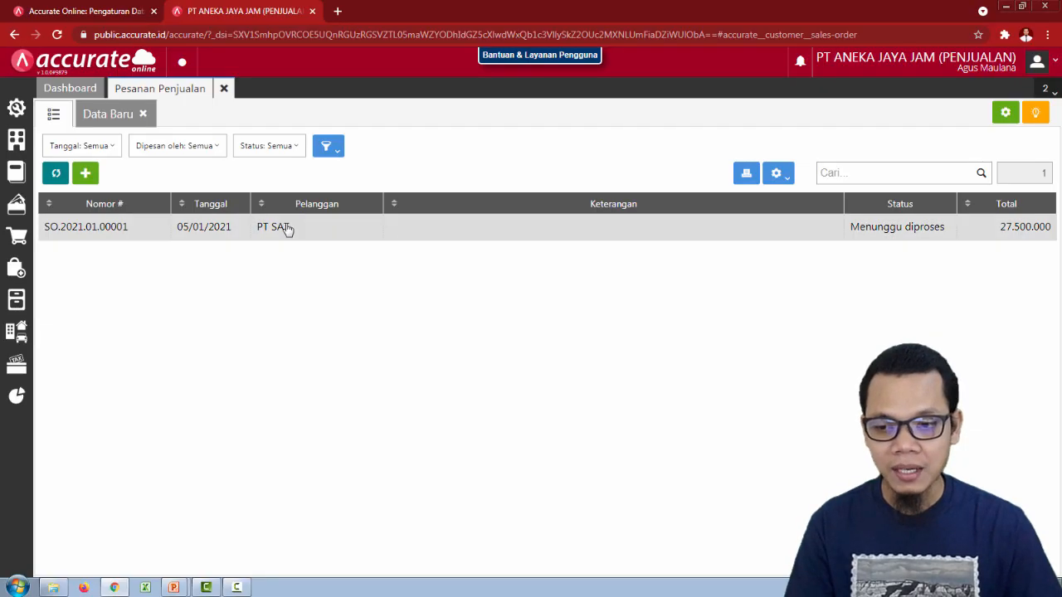
left_click(111, 124)
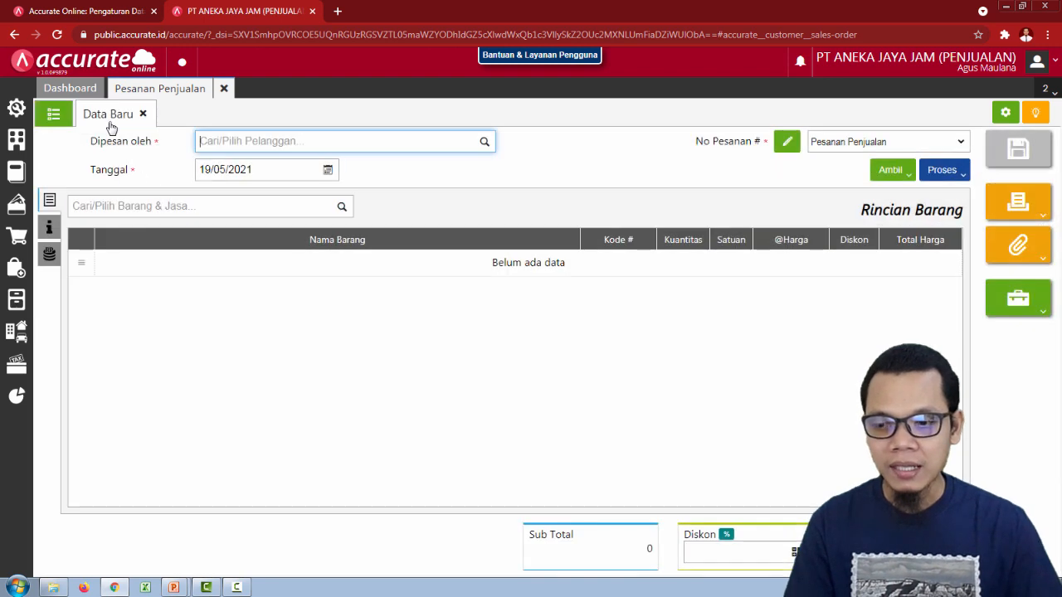
left_click(52, 118)
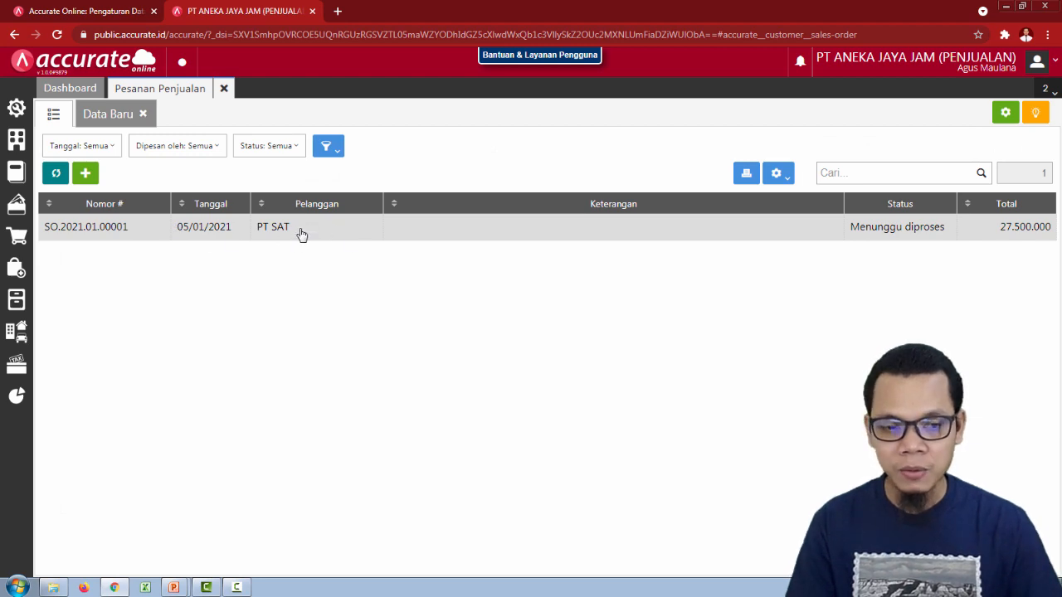
left_click(307, 230)
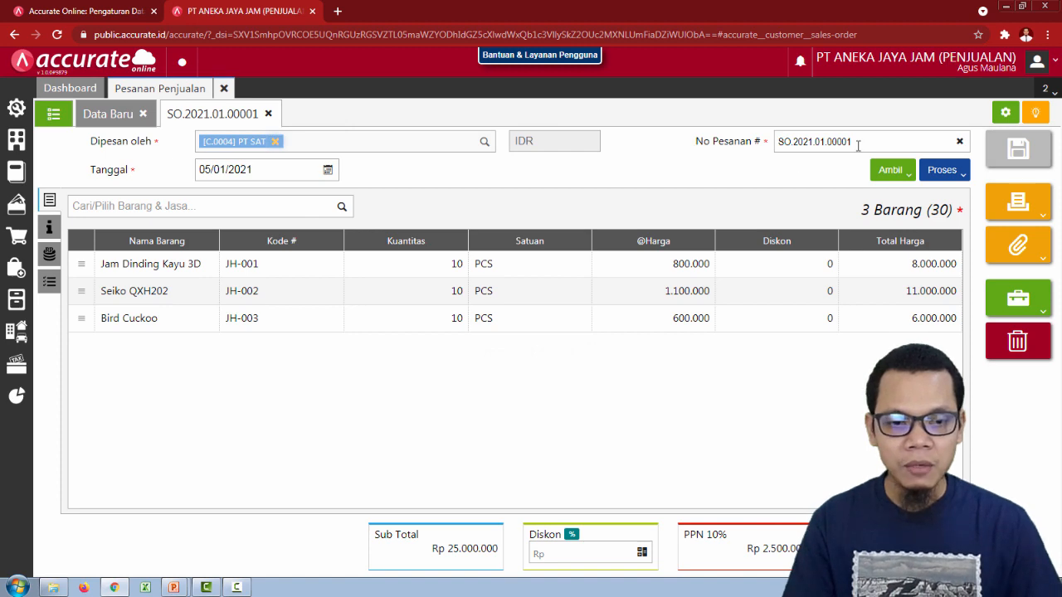
left_click_drag(863, 143, 756, 147)
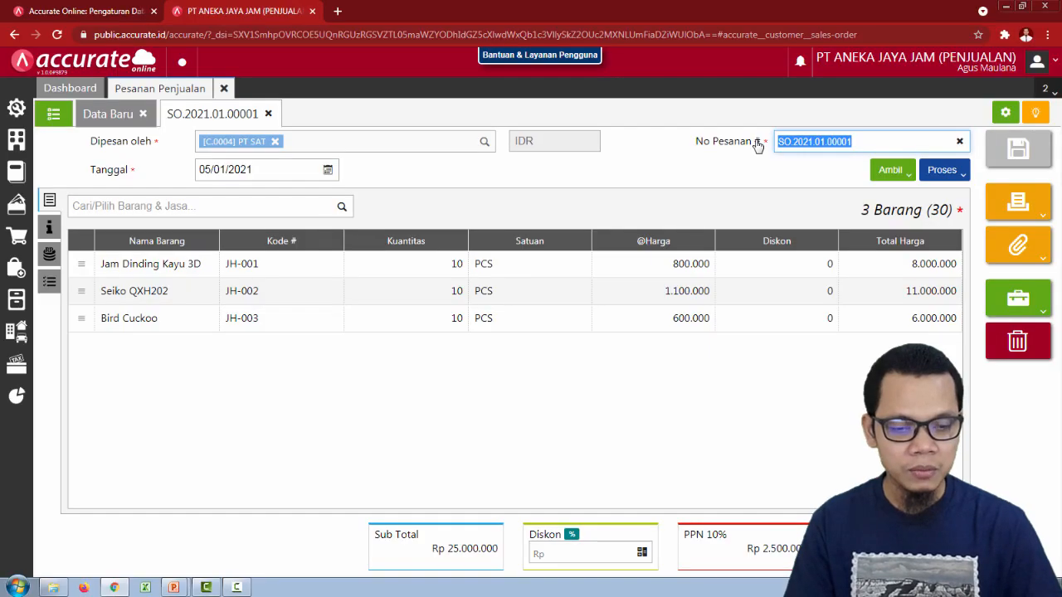
type("32")
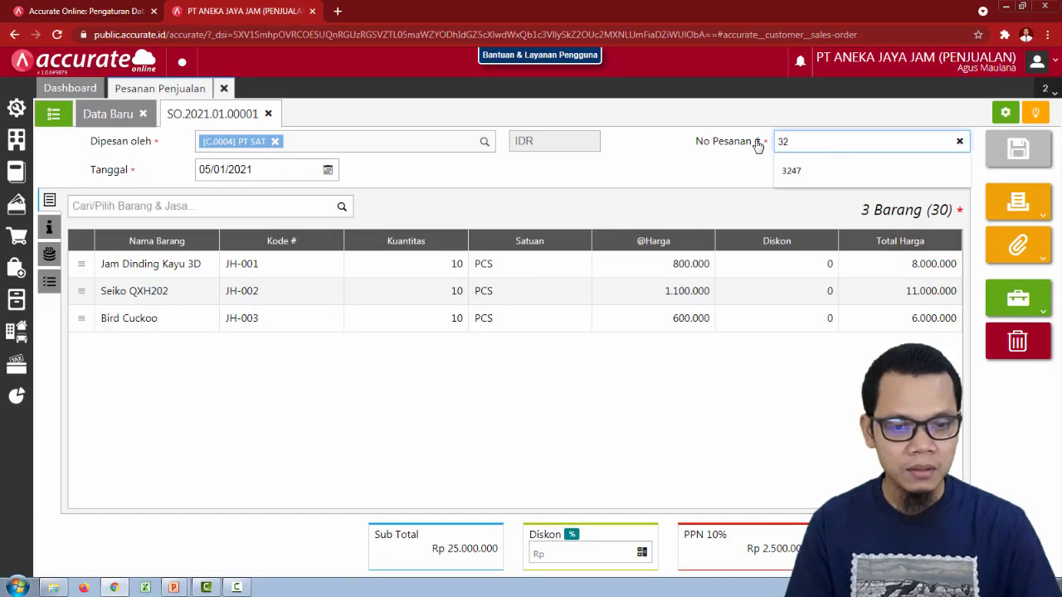
type("47")
left_click(792, 172)
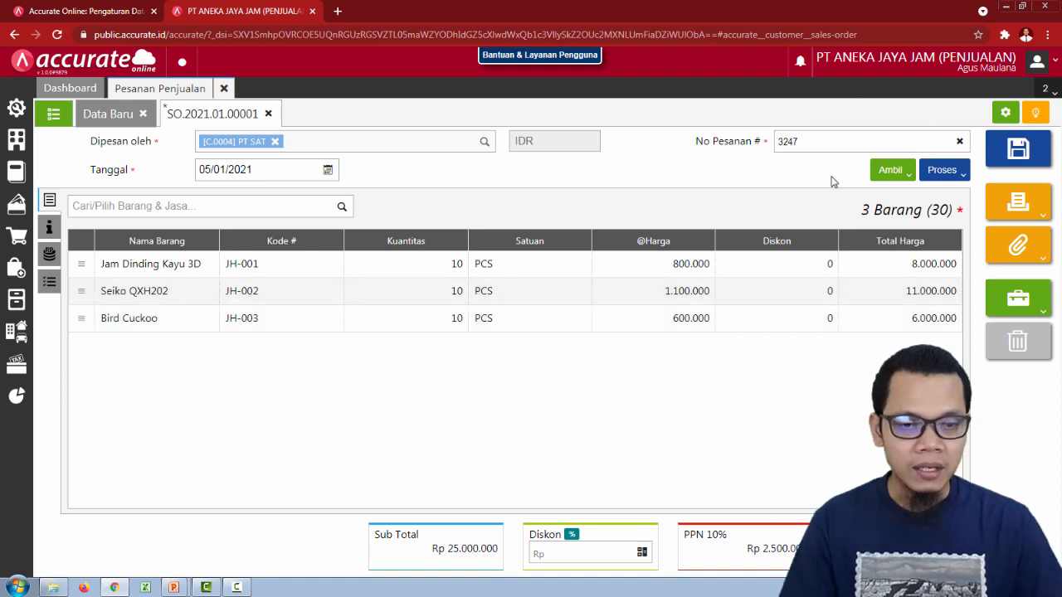
- Process the sales order into a down payment (Uang Muka) and set the down payment amount to Rp 1.500.000
left_click(949, 174)
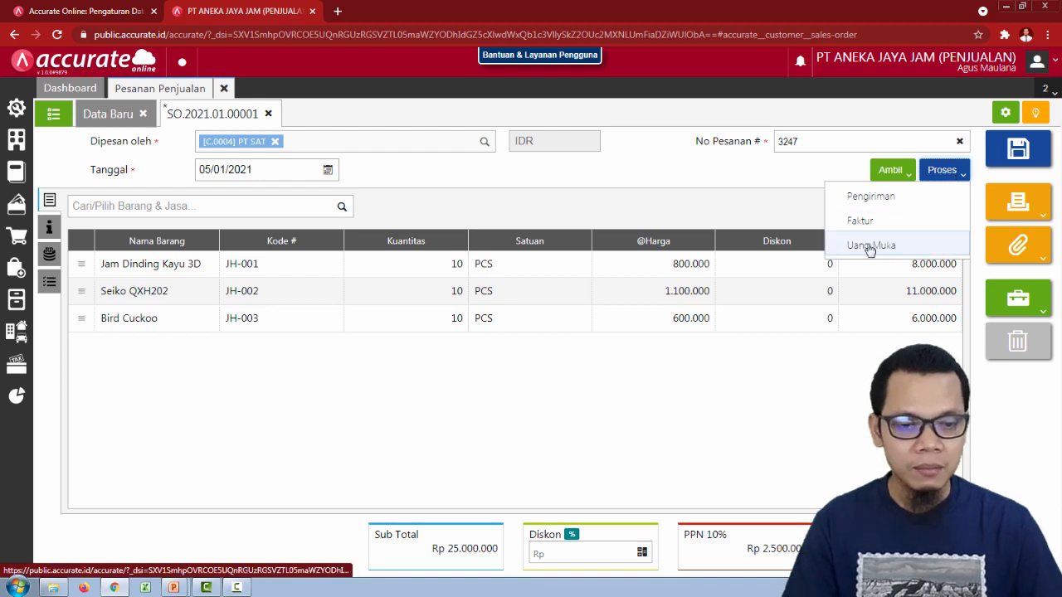
left_click(887, 246)
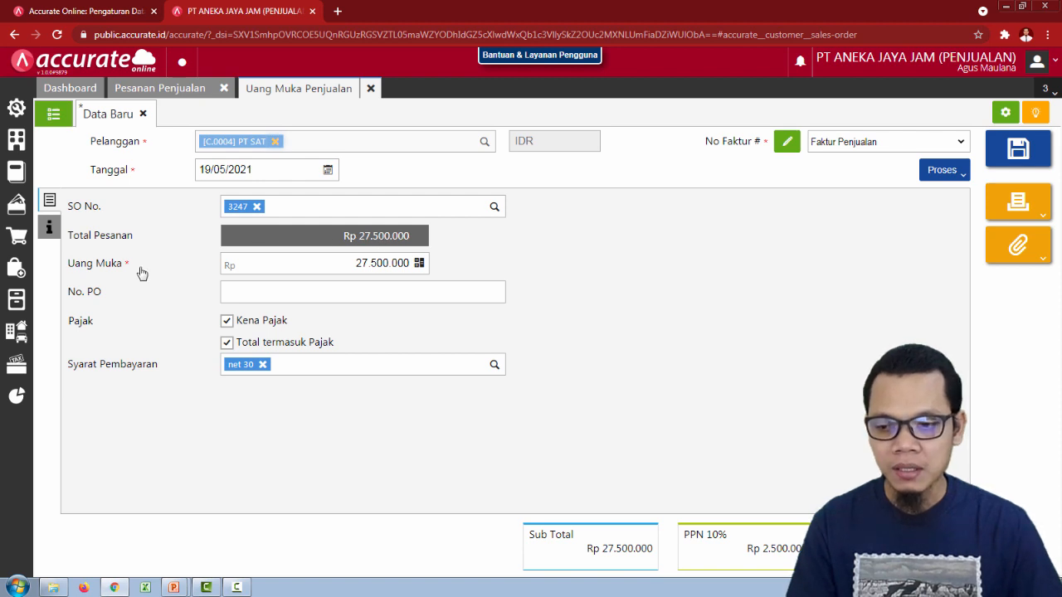
left_click(340, 262)
left_click_drag(355, 263, 437, 276)
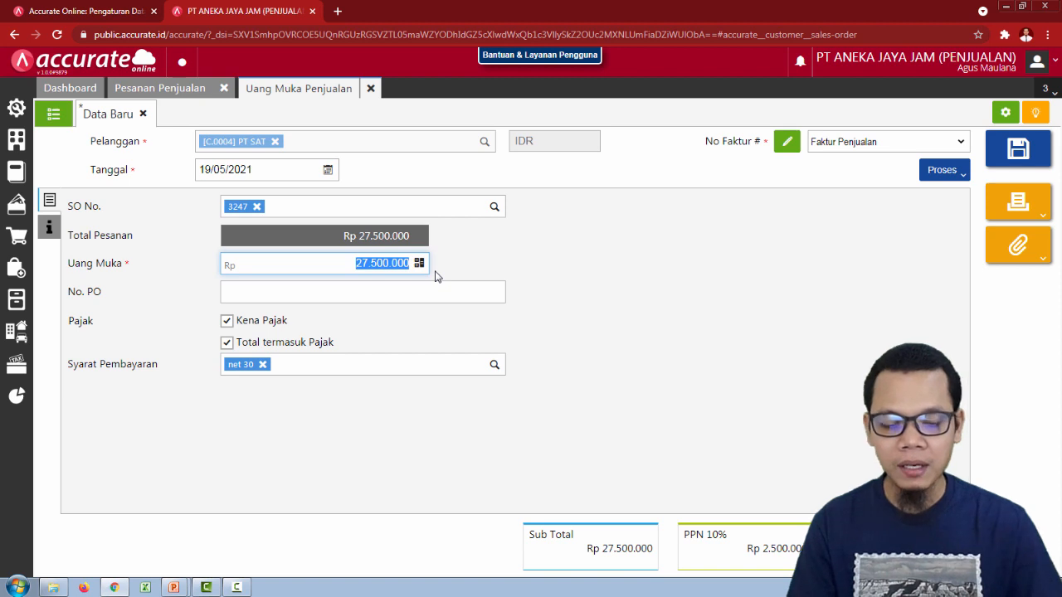
type("1500000")
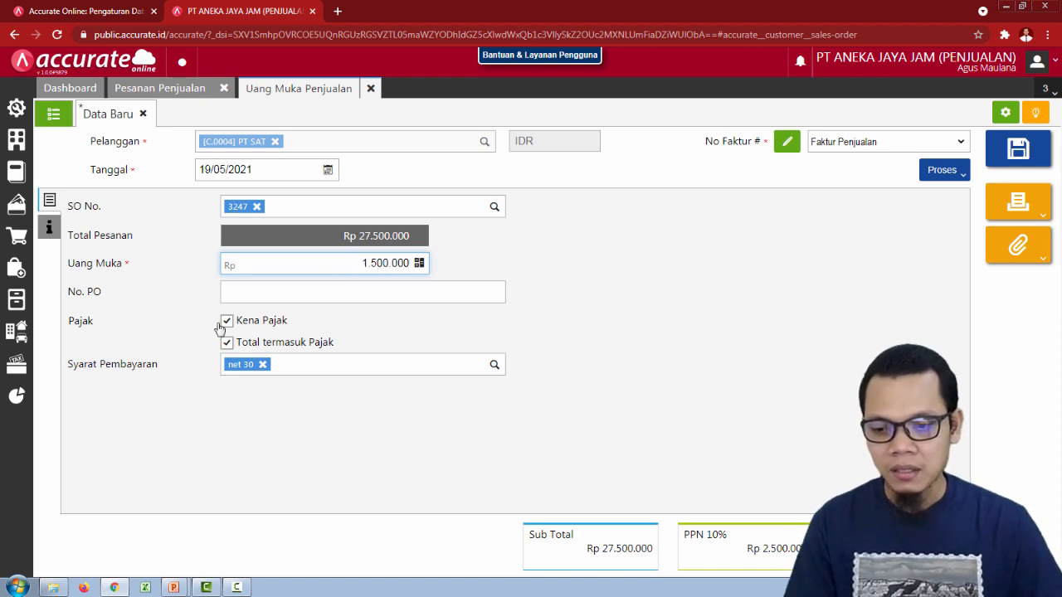
key("alt+Tab")
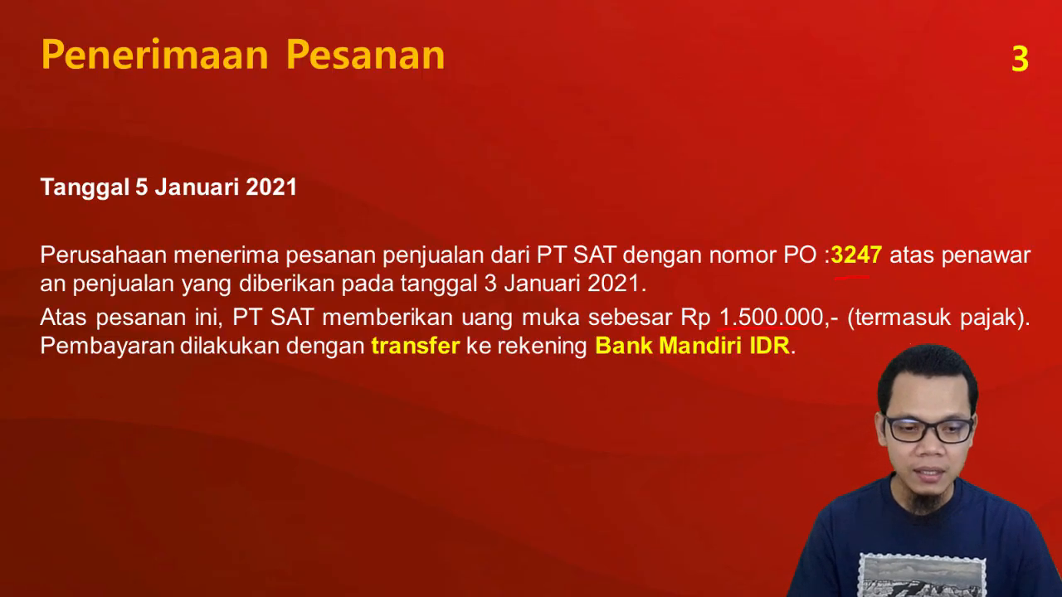
key("alt+Tab")
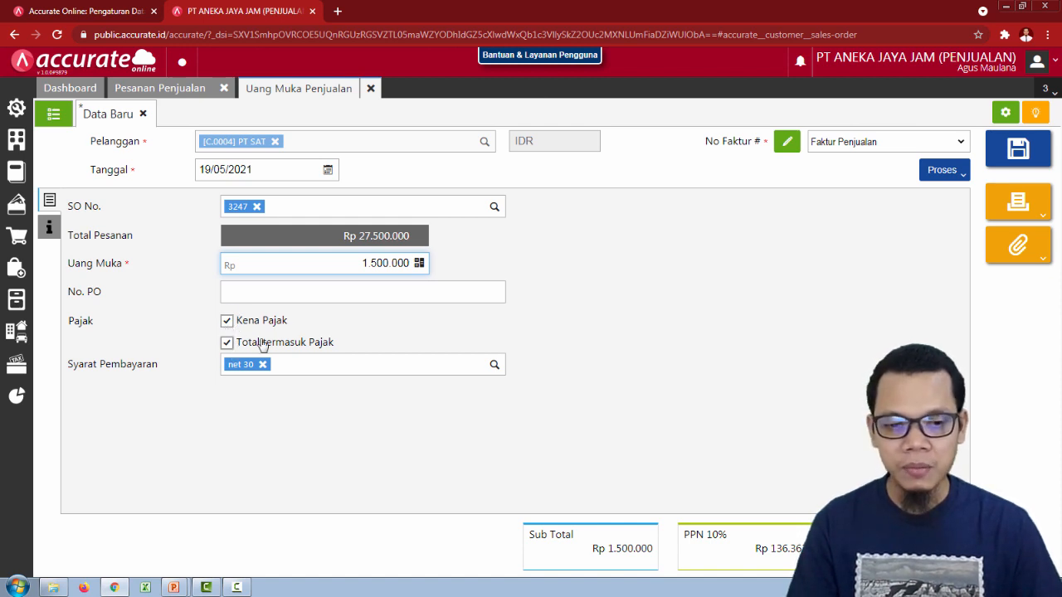
- Process the down payment into a sales receipt (Pembayaran) and choose Bank Mandiri IDR as the receiving bank
left_click(942, 173)
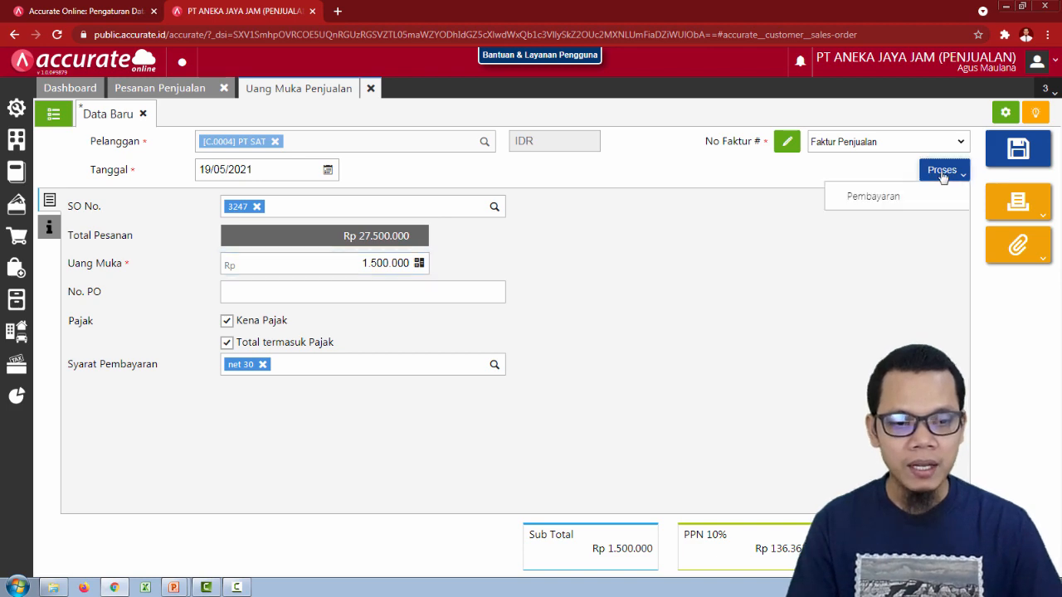
left_click(874, 197)
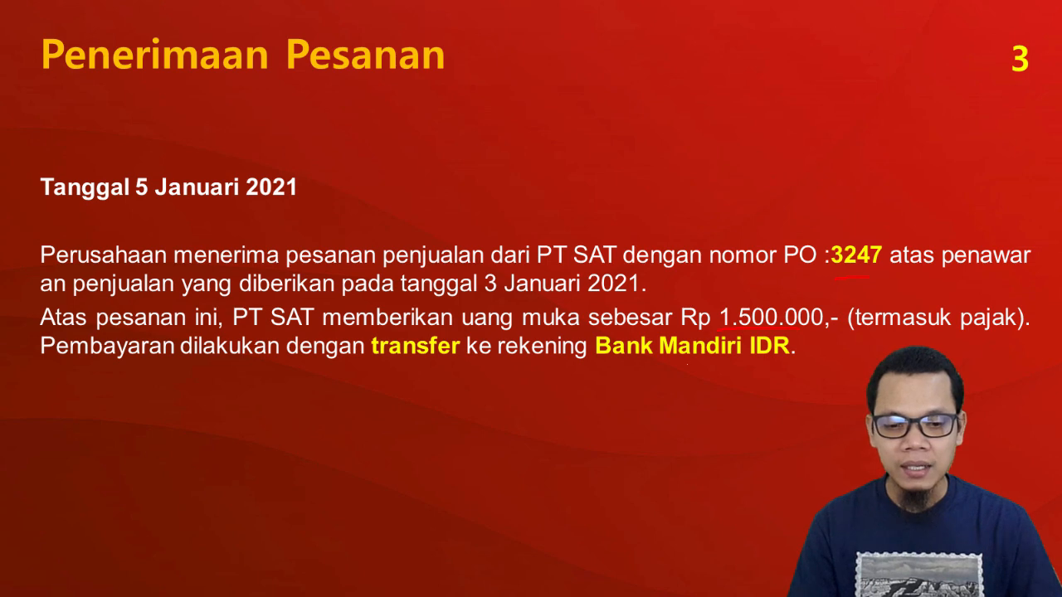
key("alt+Tab")
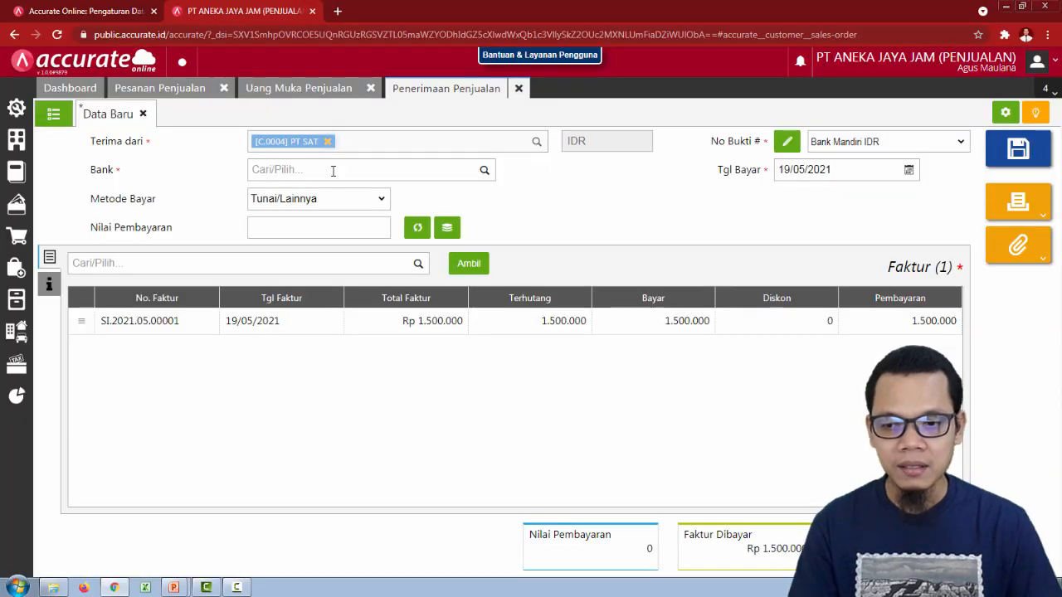
left_click(333, 171)
type("ma")
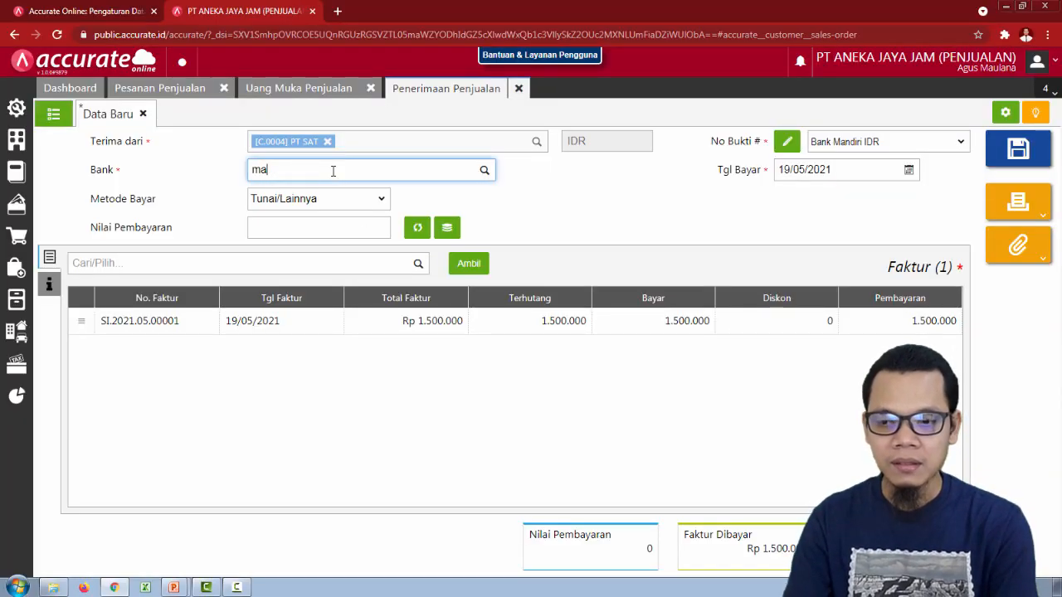
type("nd")
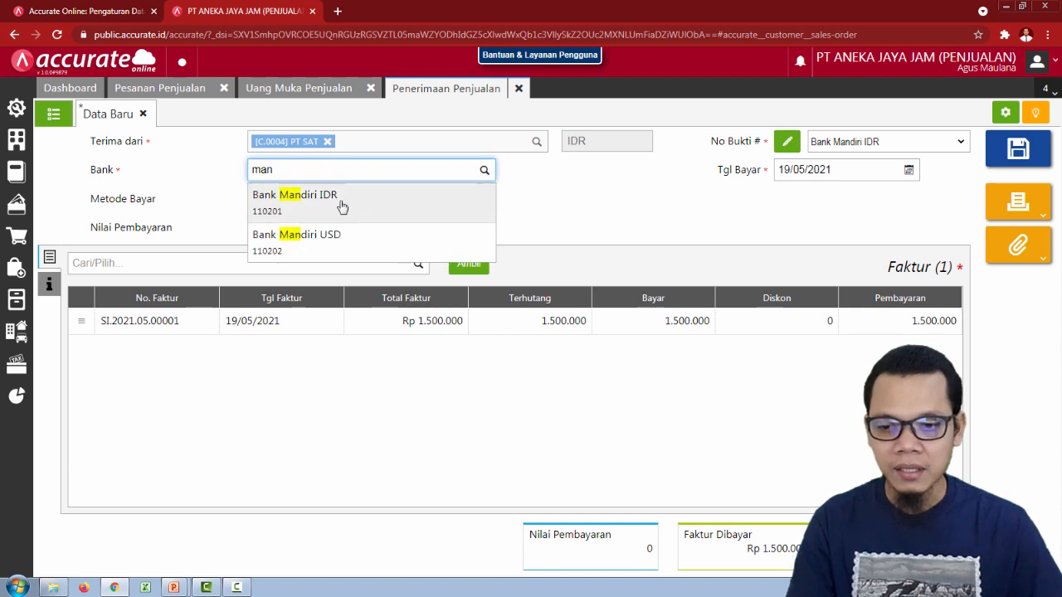
left_click(340, 205)
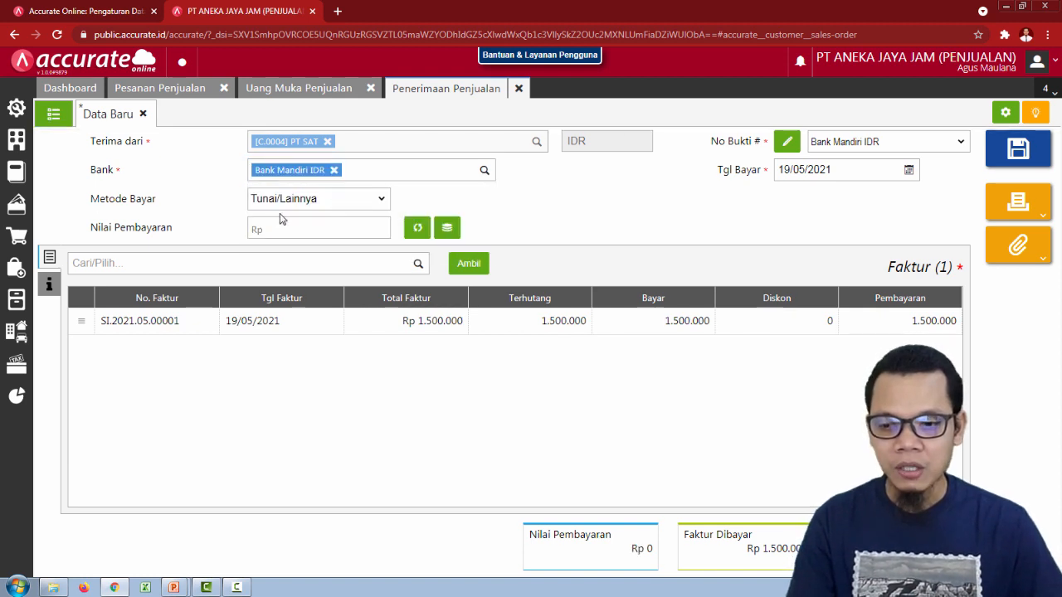
- Set the receipt's payment method to Transfer Bank and fill in the payment value of Rp 1.500.000 from the invoice
left_click(301, 205)
left_click(301, 201)
left_click(301, 237)
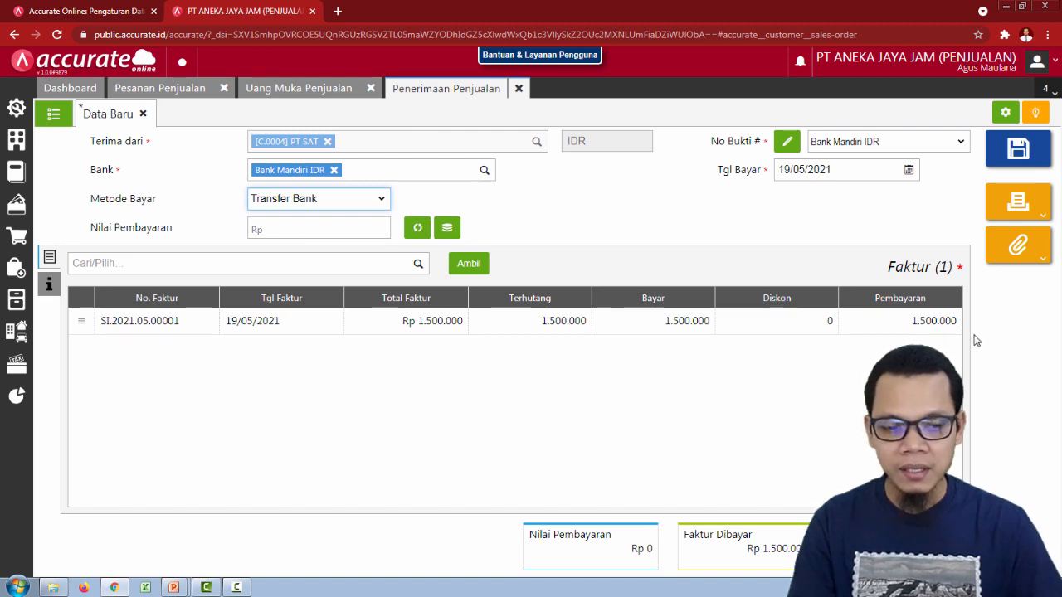
left_click(417, 229)
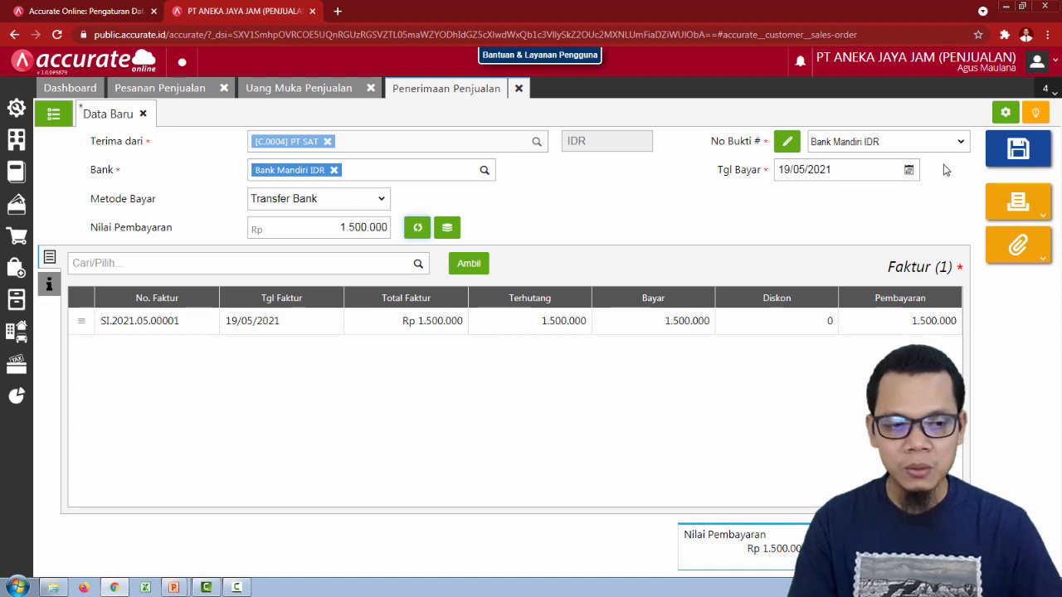
- Set the receipt's payment date to 05/01/2021, and try to save the receipt before returning to edit it
left_click(804, 169)
key("alt+Tab")
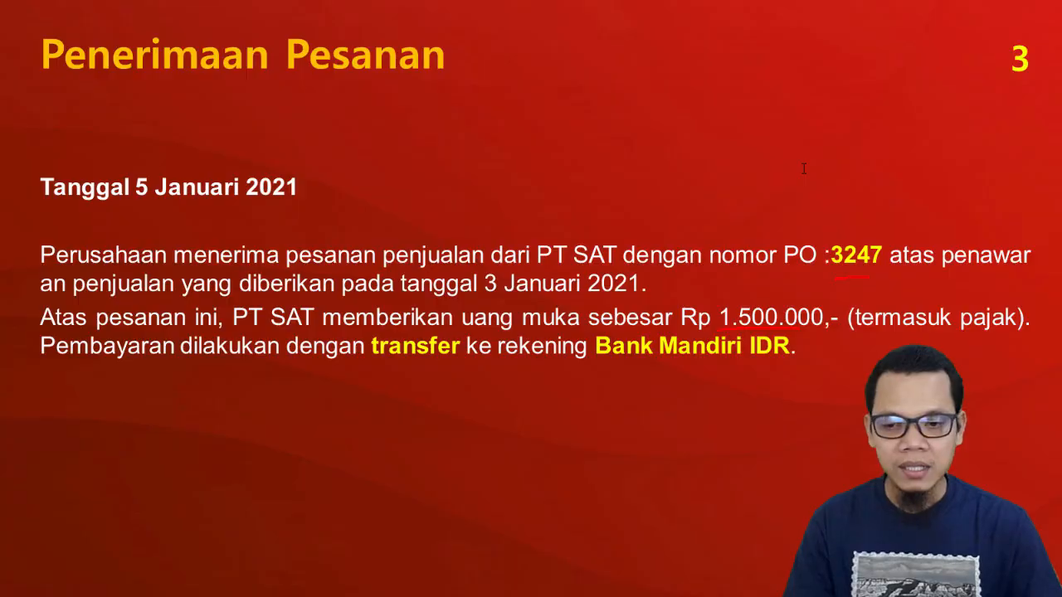
key("alt+Tab")
type("05/01/20")
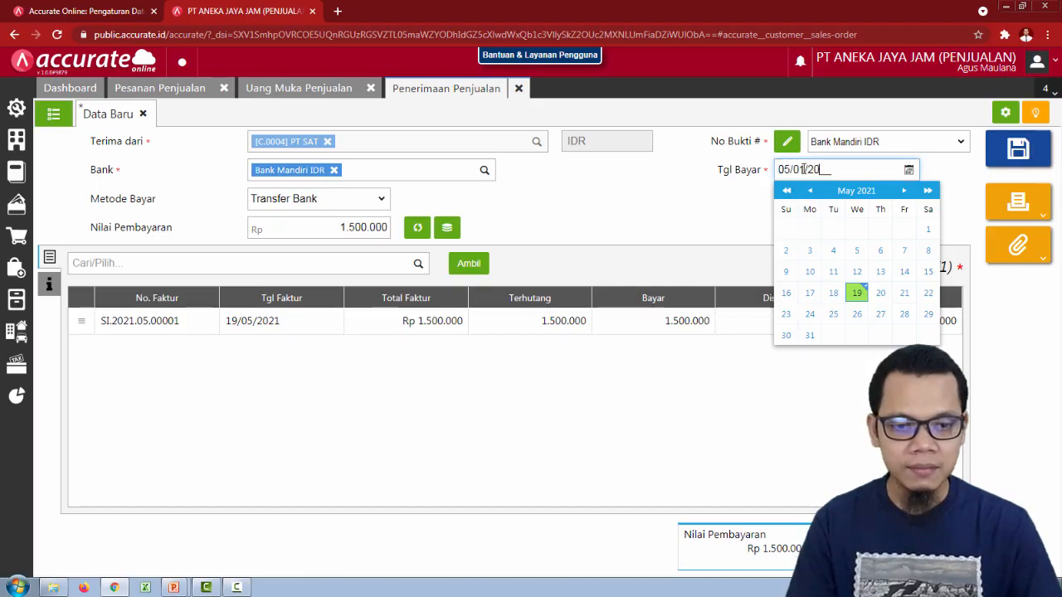
left_click(675, 215)
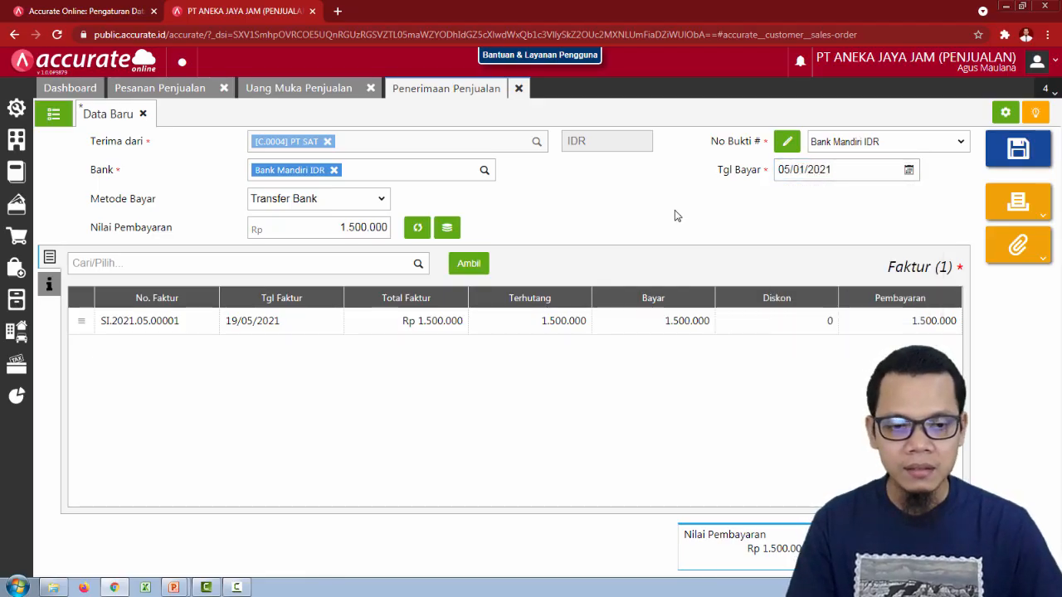
left_click(1028, 154)
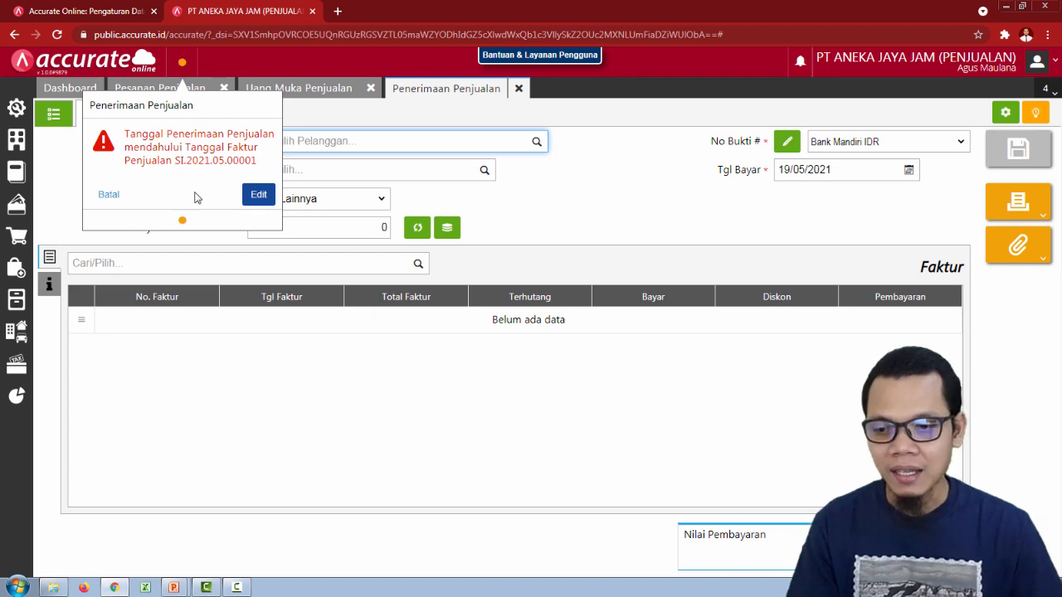
left_click(257, 194)
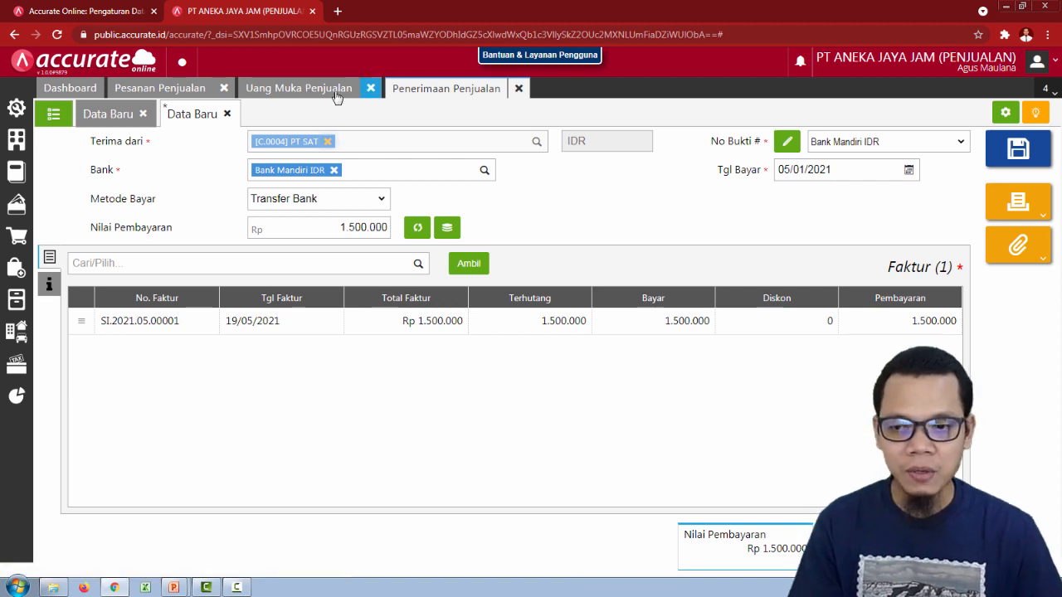
- Open PT SAT's saved down payment (Uang Muka Penjualan), change its date to 05/01/2021 and save it
left_click(303, 93)
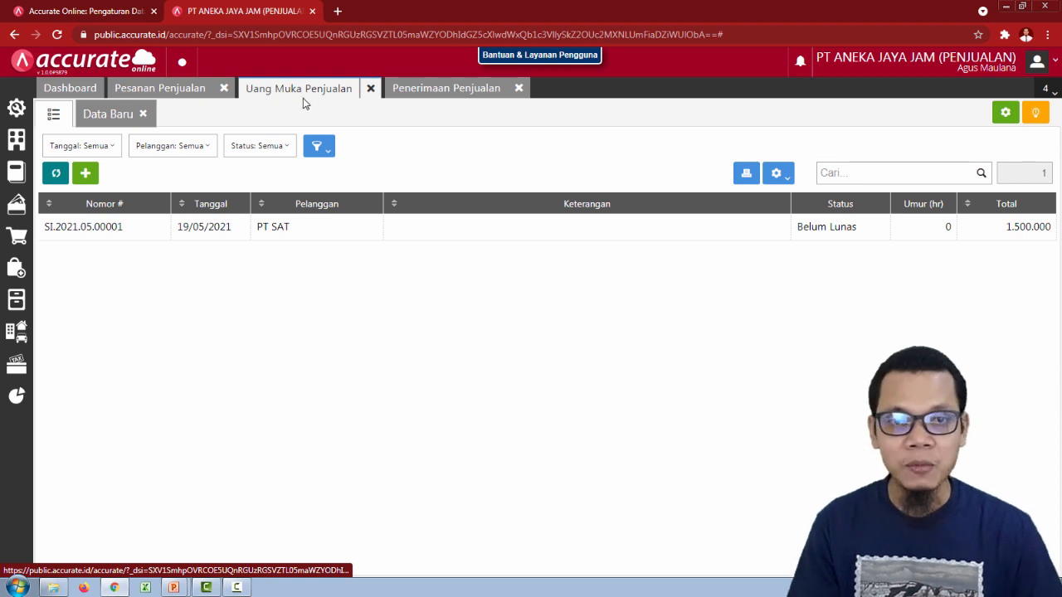
left_click(109, 116)
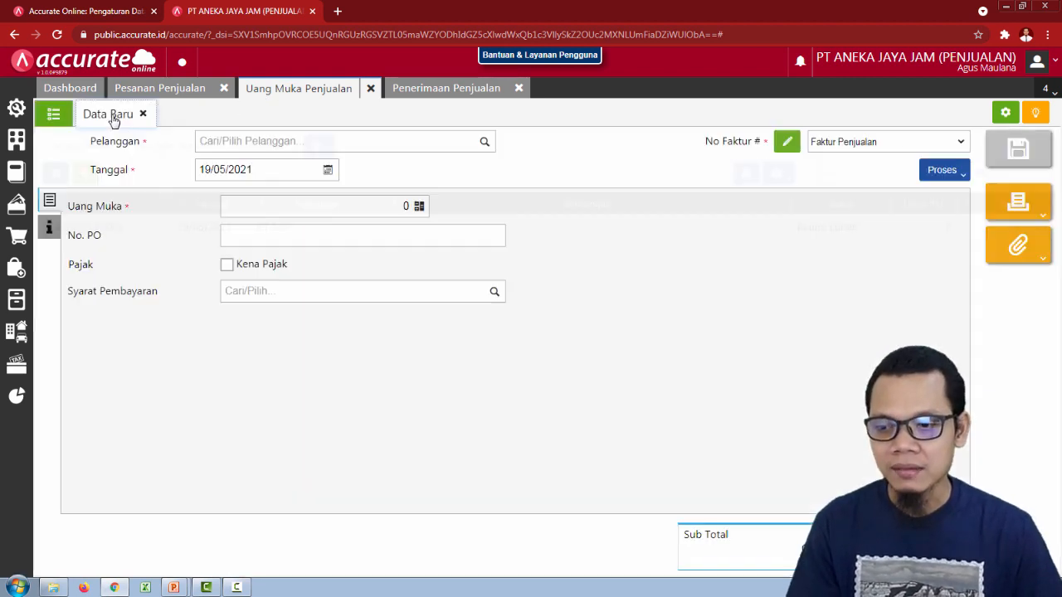
left_click(51, 118)
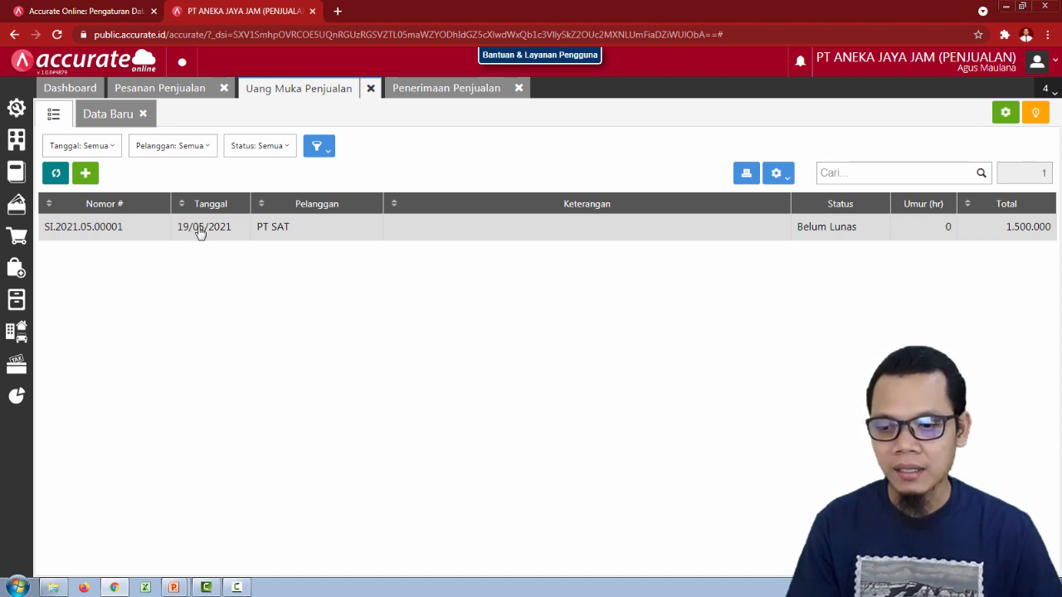
left_click(200, 230)
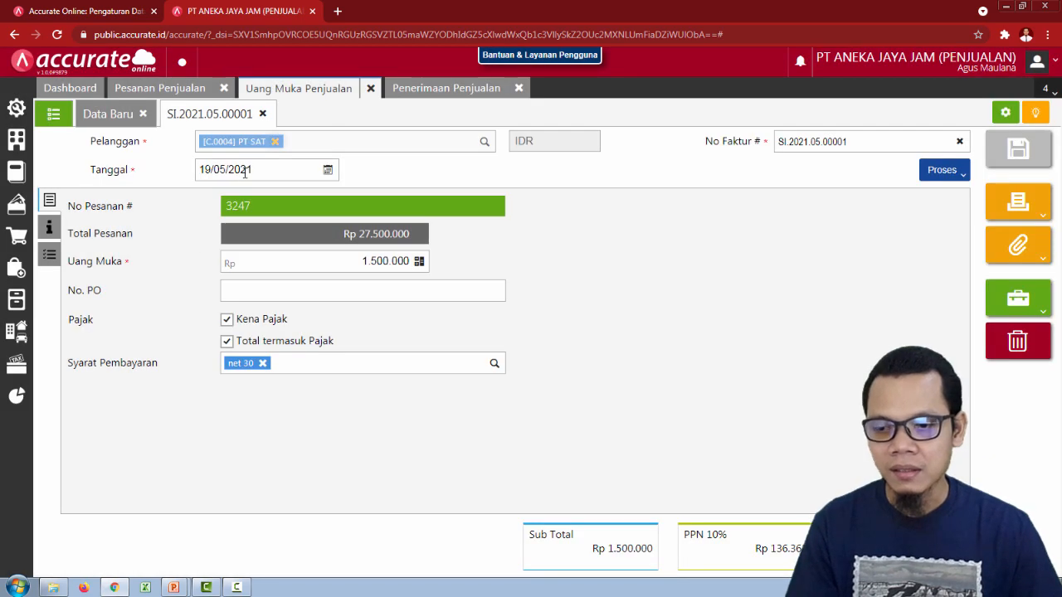
left_click(244, 171)
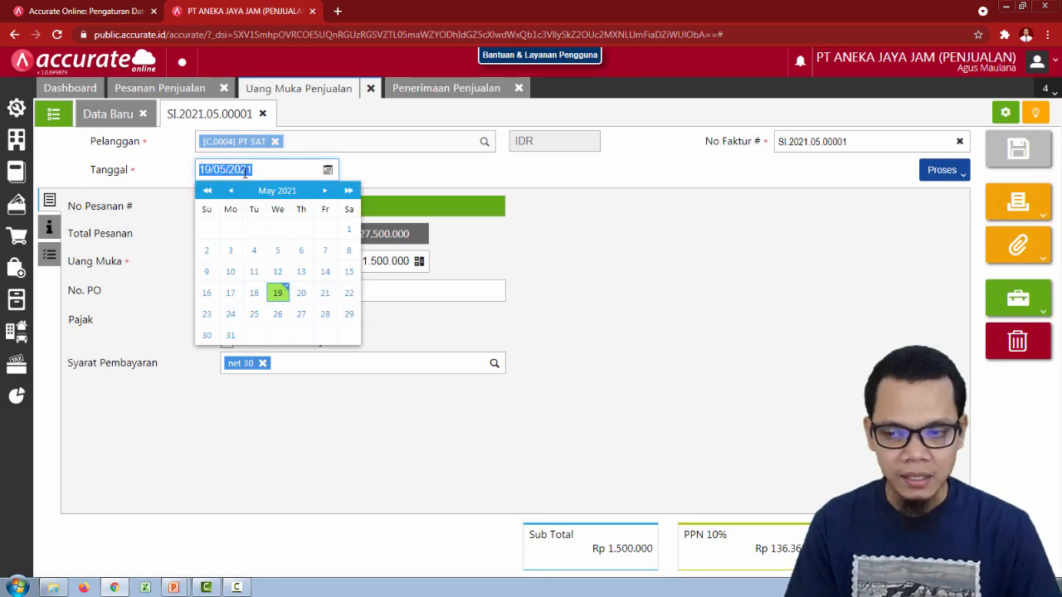
type("05")
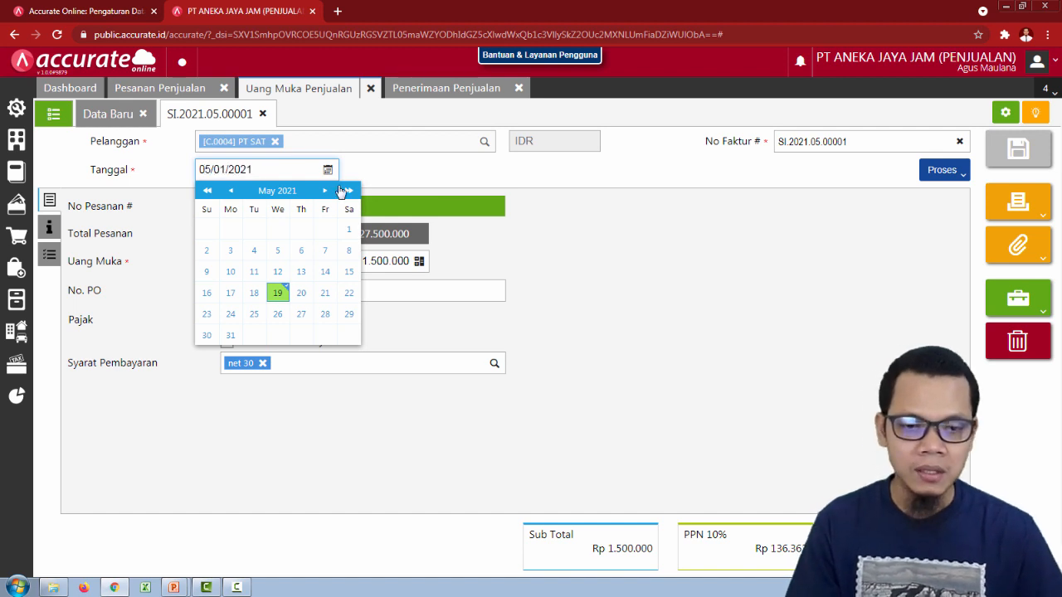
left_click(702, 228)
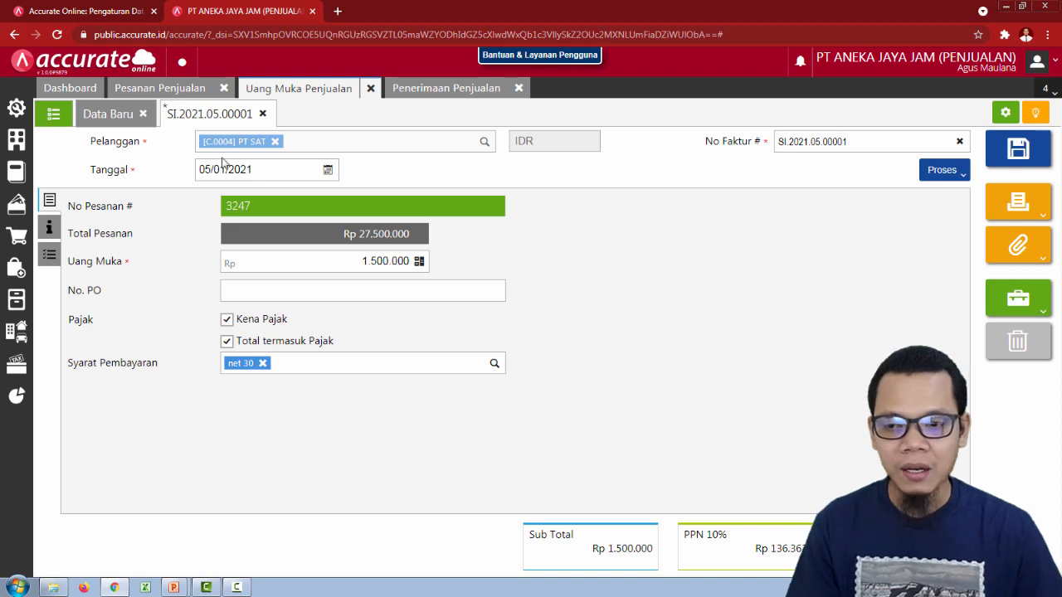
left_click(1024, 156)
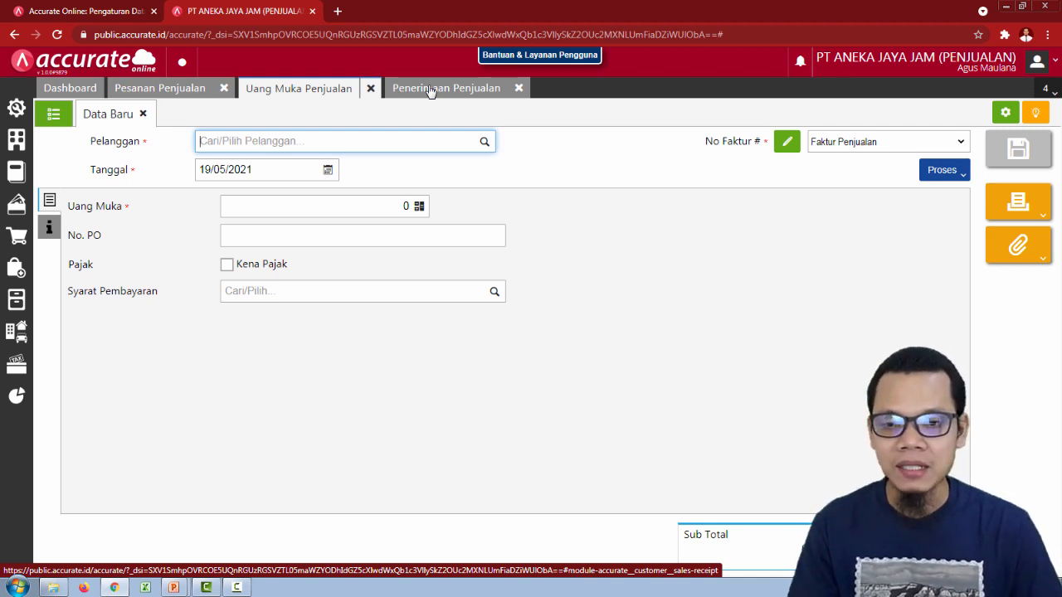
- Save the pending sales receipt for PT SAT, and close the sales receipt, down payment and sales order modules
left_click(430, 89)
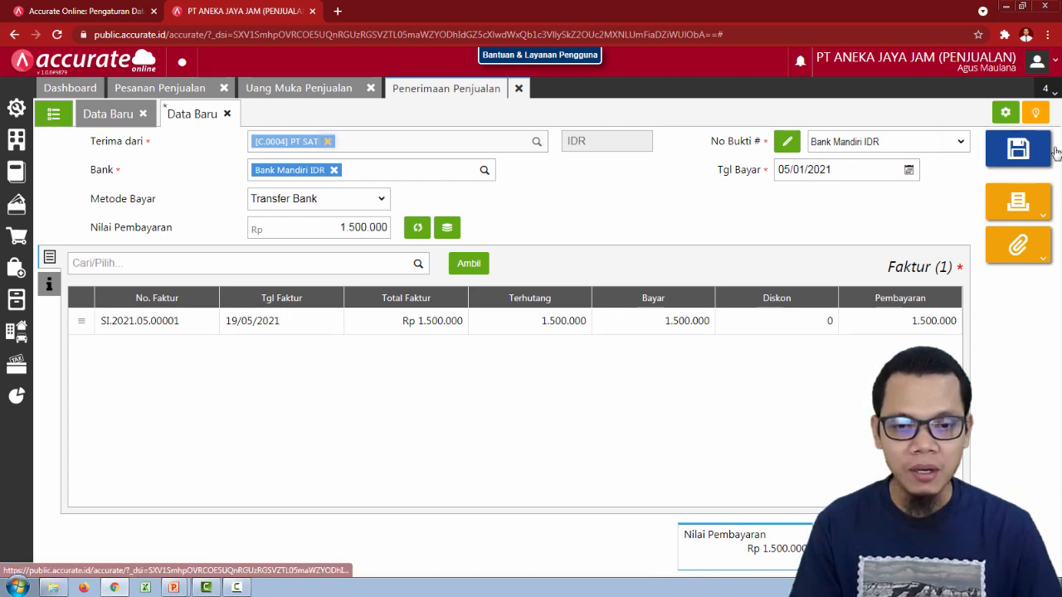
left_click(1033, 158)
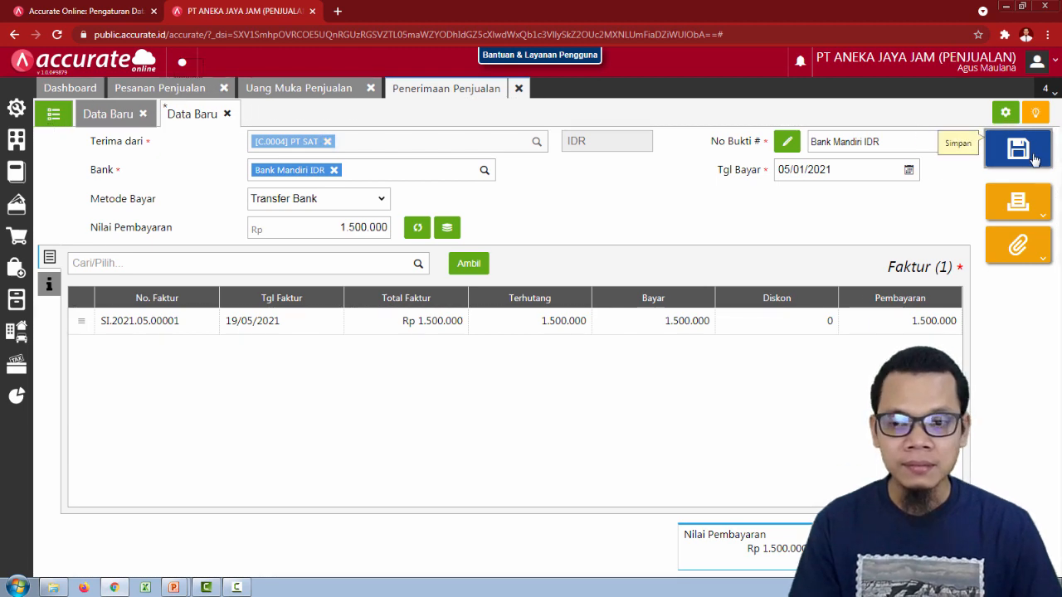
left_click(518, 88)
left_click(370, 88)
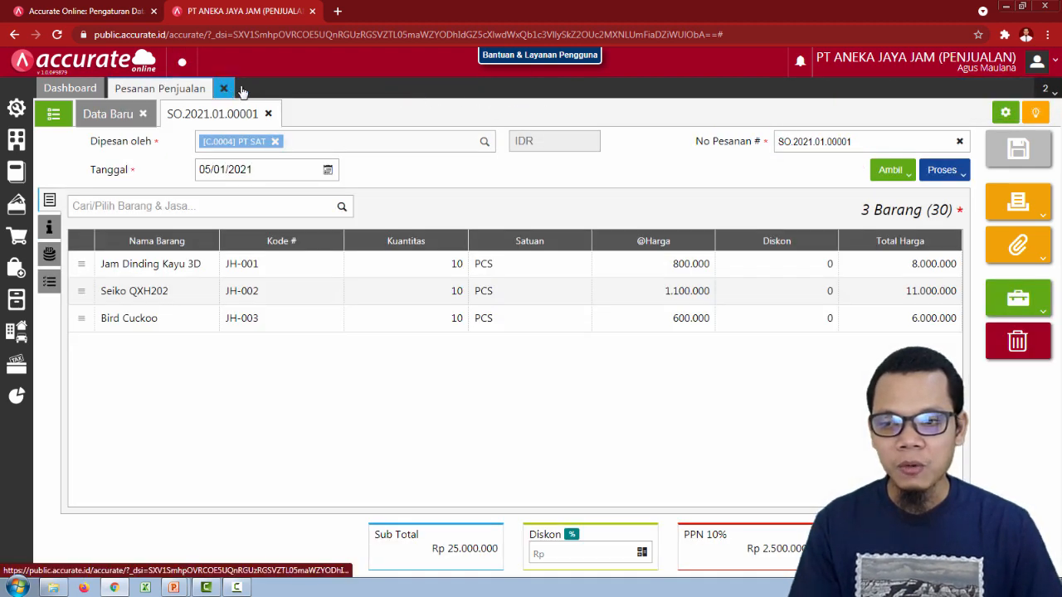
left_click(223, 88)
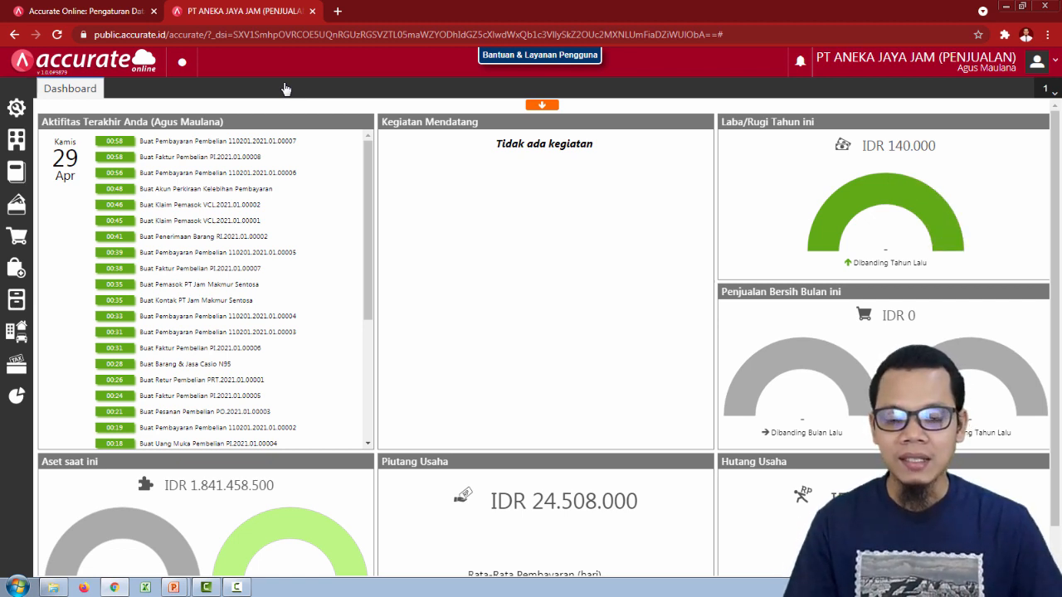
- Switch to the PowerPoint slide show, advance to the Pengiriman Barang case and underline the warehouse and shipping method
key("alt+Tab")
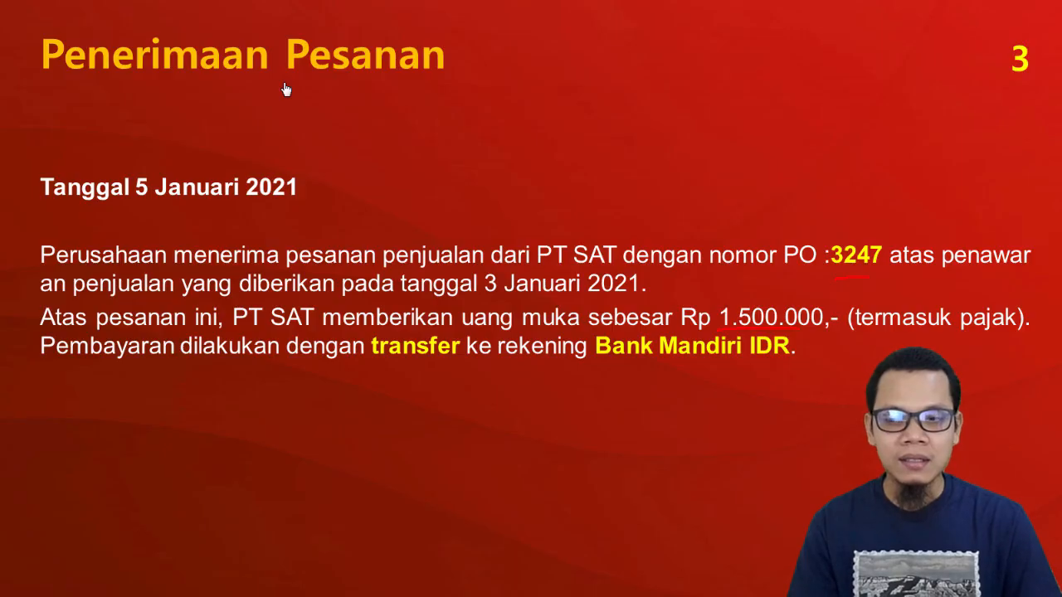
key("Right")
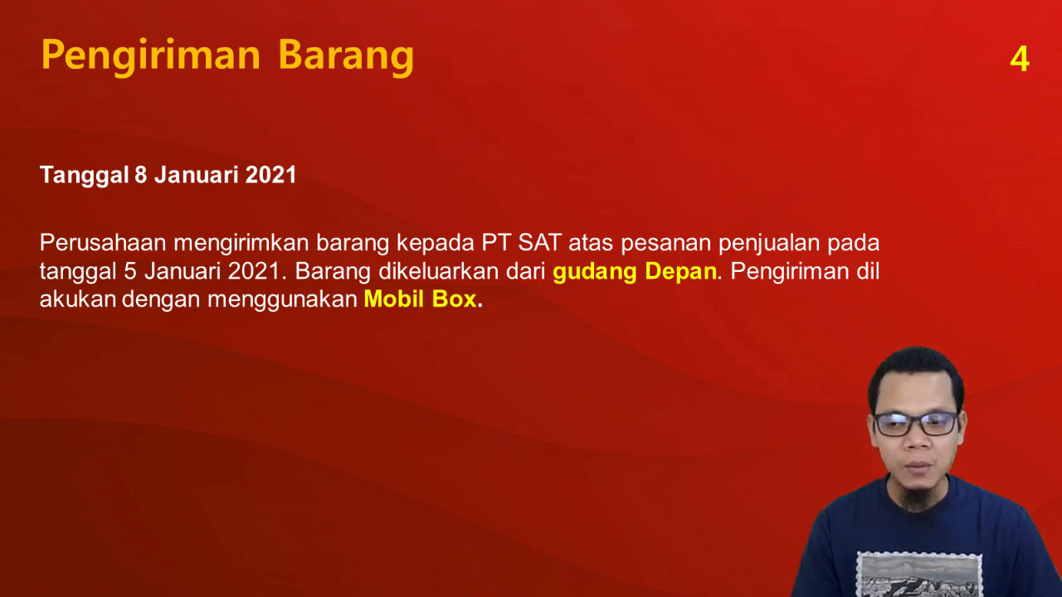
left_click_drag(562, 292, 688, 293)
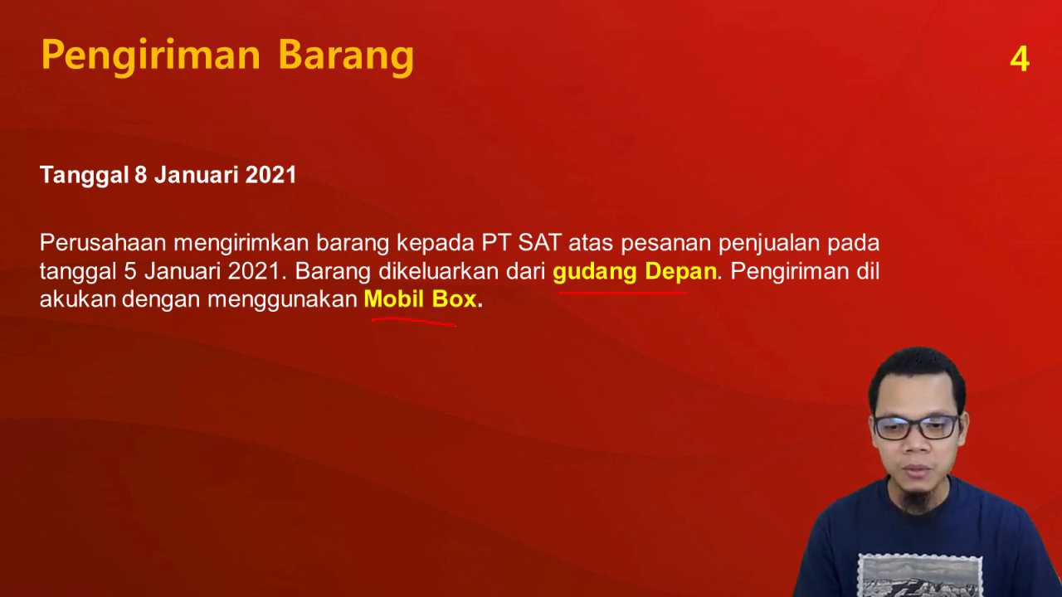
- Switch back to Accurate Online and start a new delivery order (Pengiriman Pesanan) addressed to PT SAT
key("alt+Tab")
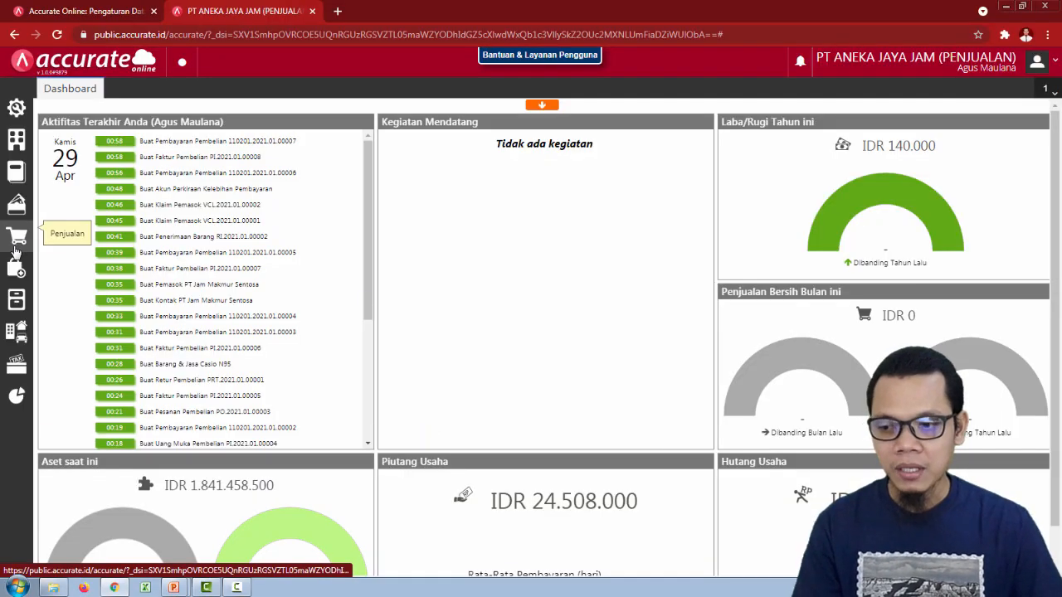
left_click(17, 239)
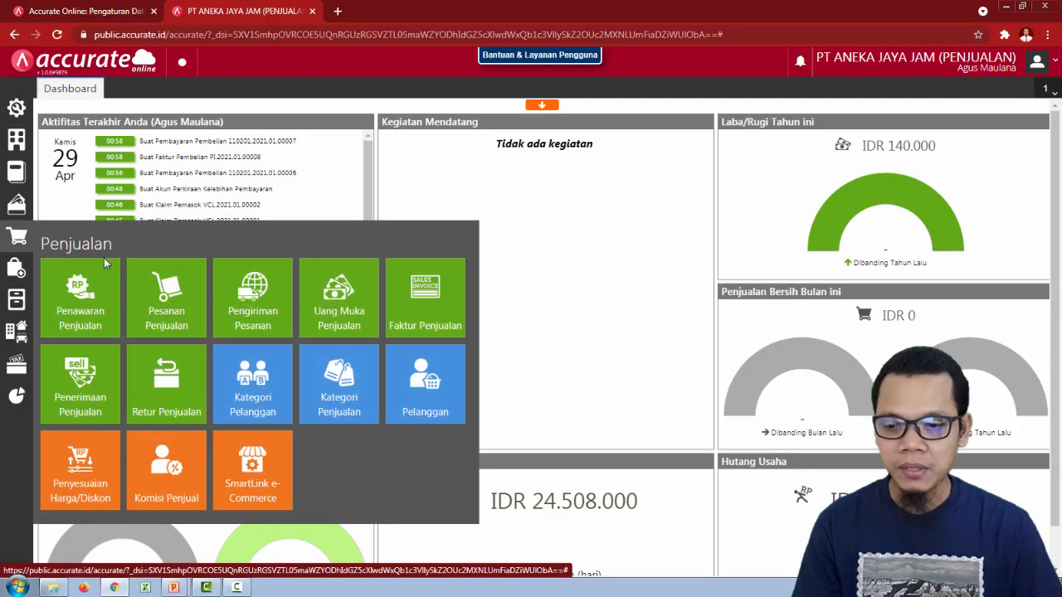
left_click(254, 294)
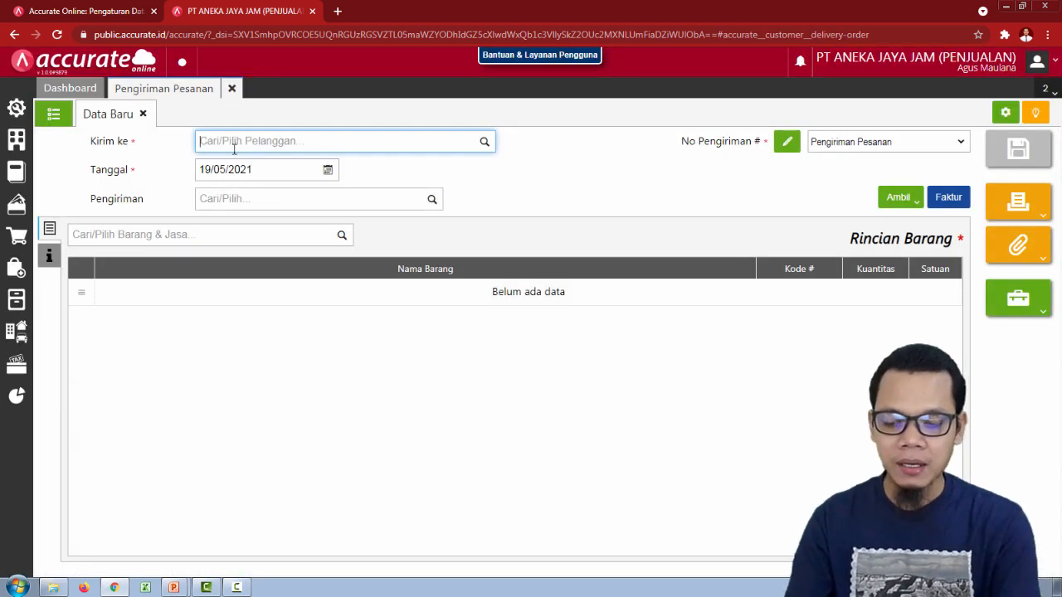
type("sat")
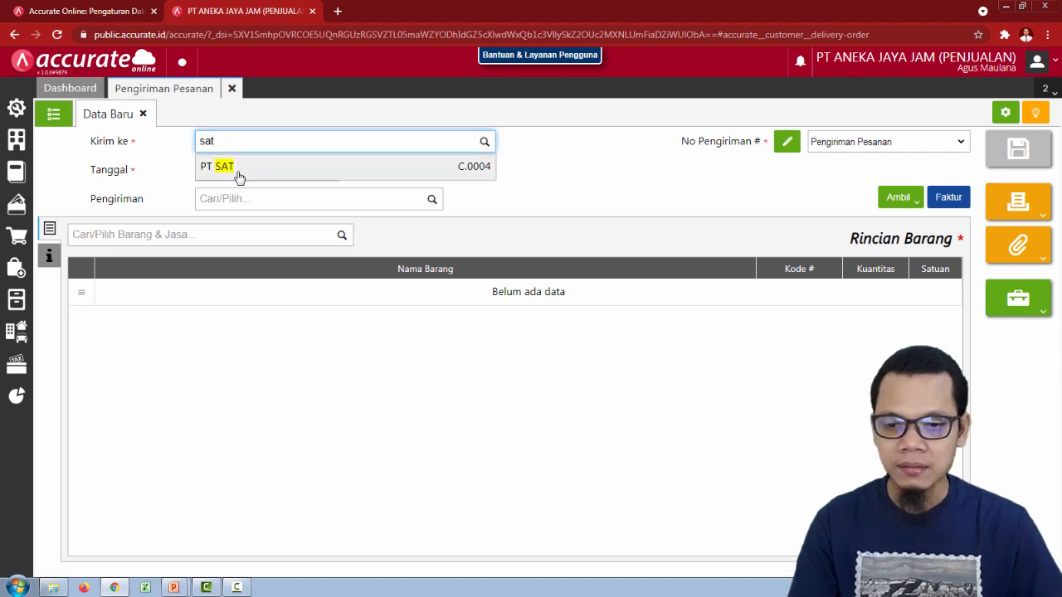
left_click(241, 167)
- Set the delivery order's date to 08/01/2021 and choose Mobil Box as the shipping method
left_click(241, 169)
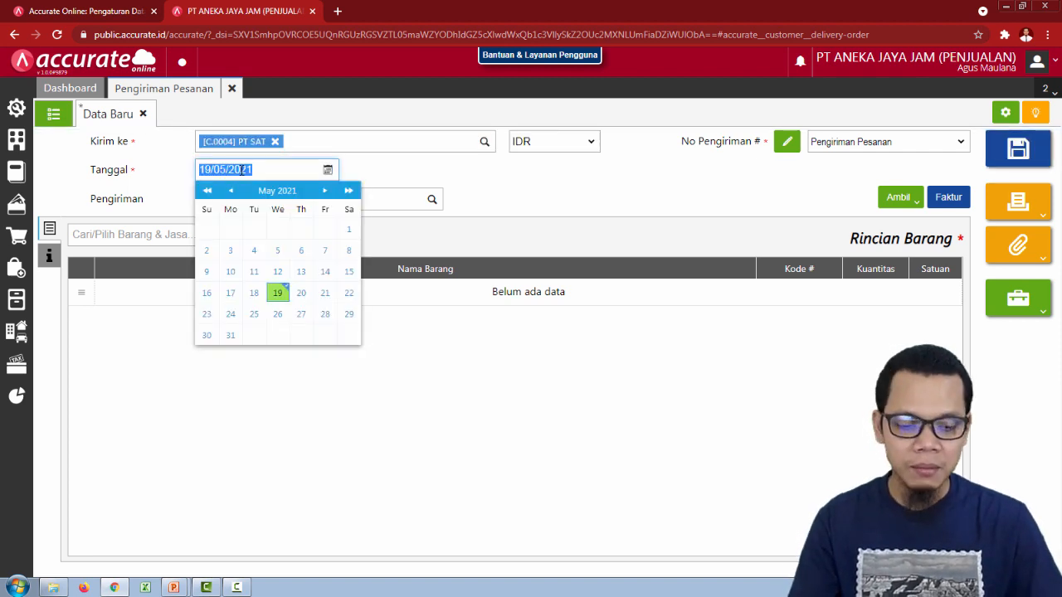
type("08/01/2")
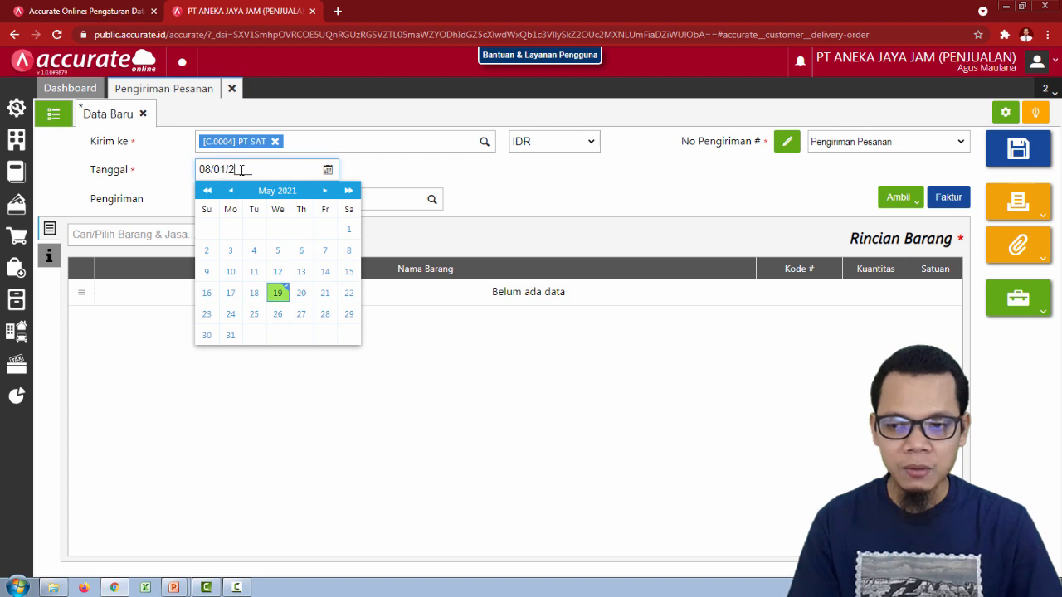
type("021")
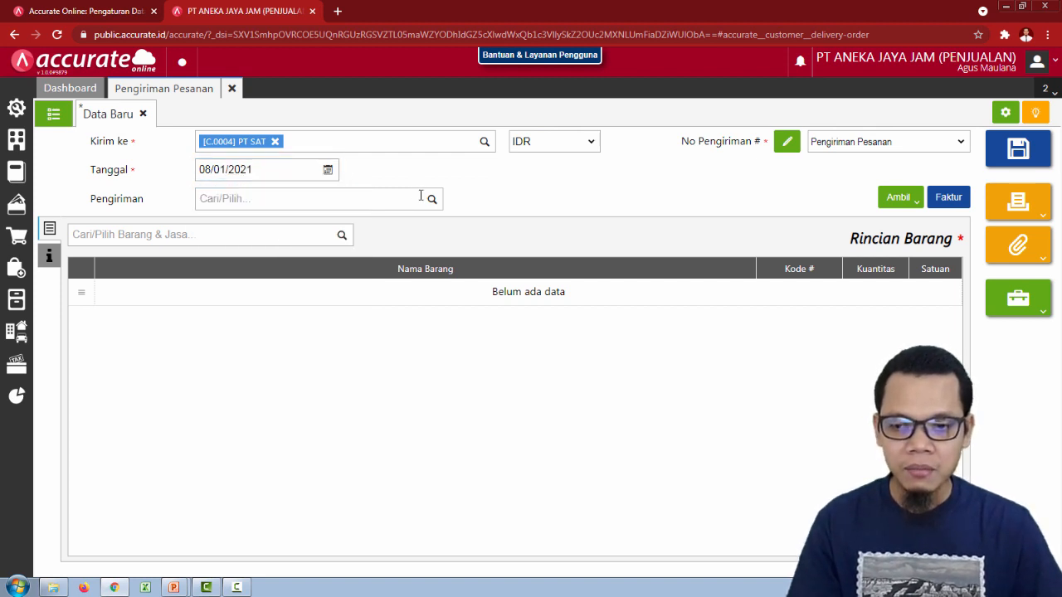
left_click(432, 199)
left_click(357, 233)
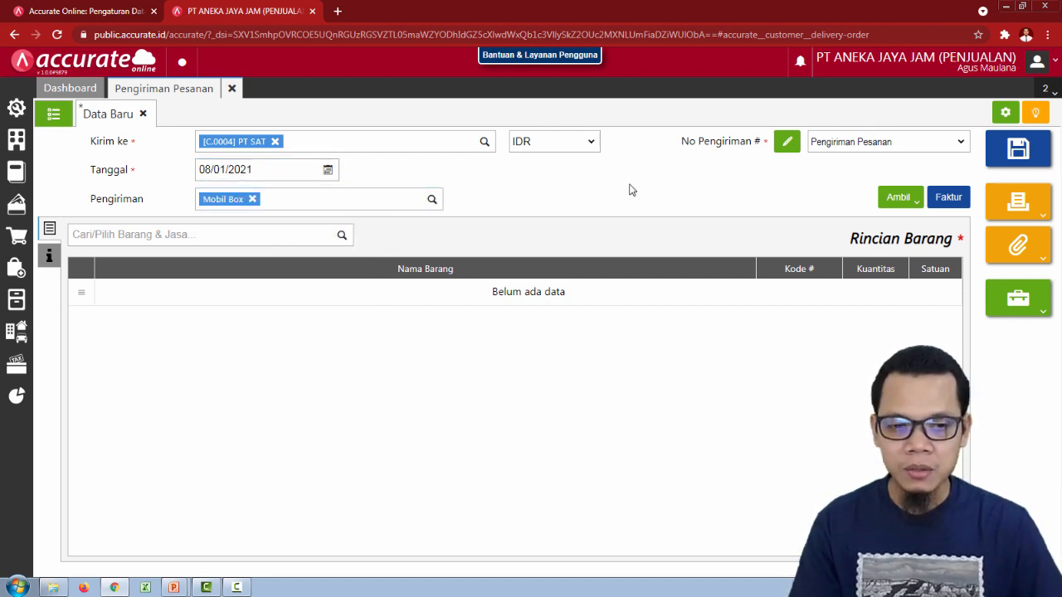
- Copy all items from PT SAT's sales order (Pesanan) dated 05/01/2021 into the delivery order
left_click(222, 233)
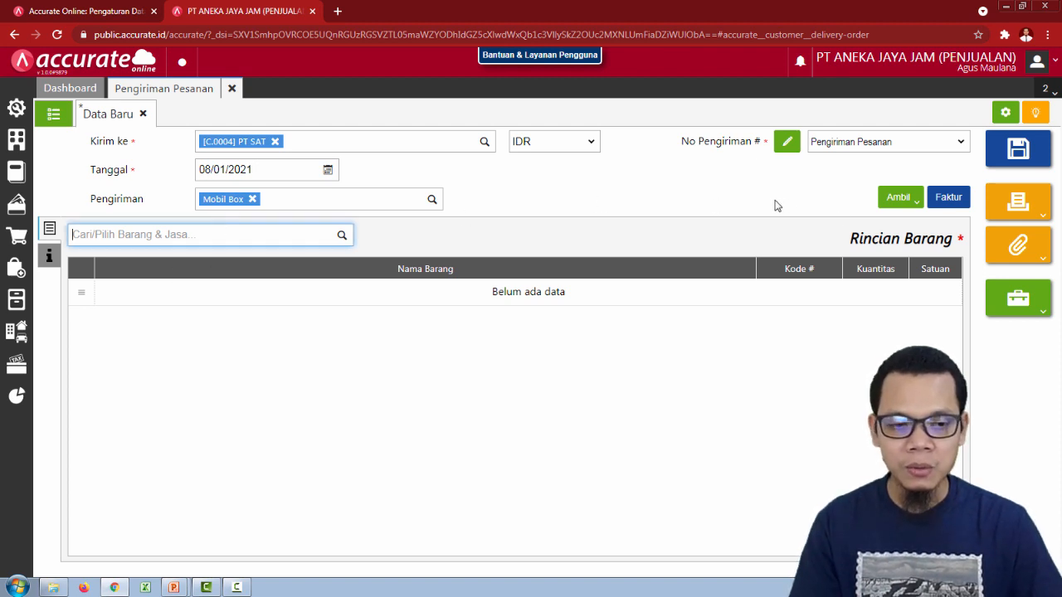
left_click(911, 201)
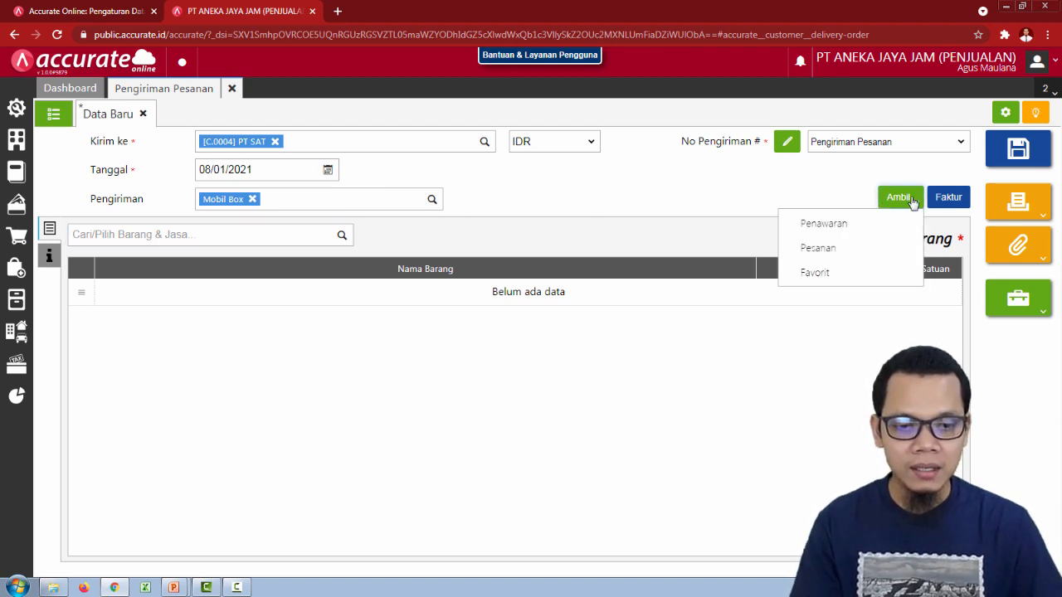
left_click(840, 257)
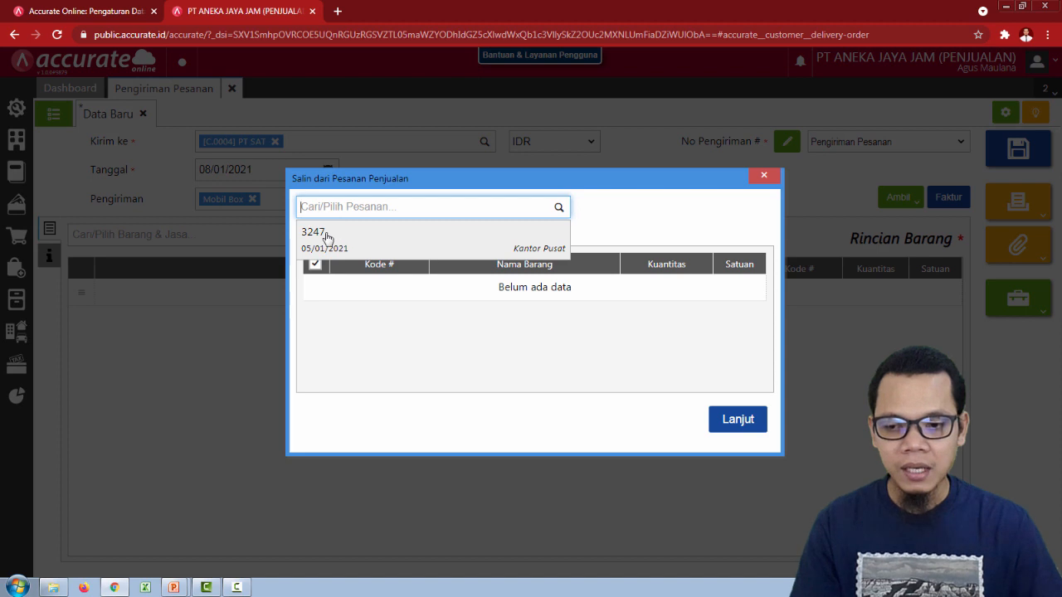
left_click(325, 238)
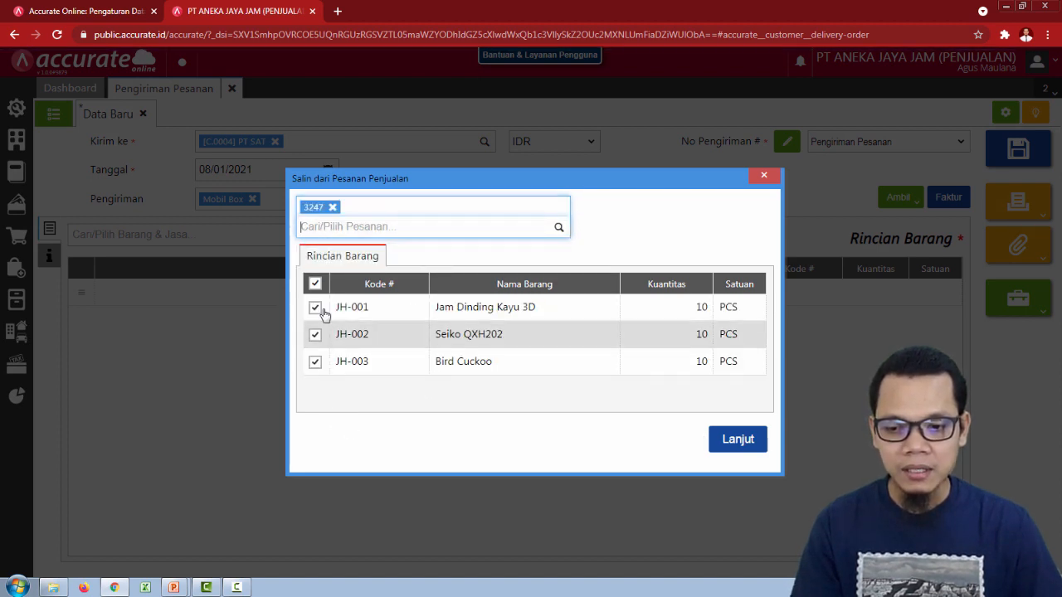
left_click(737, 440)
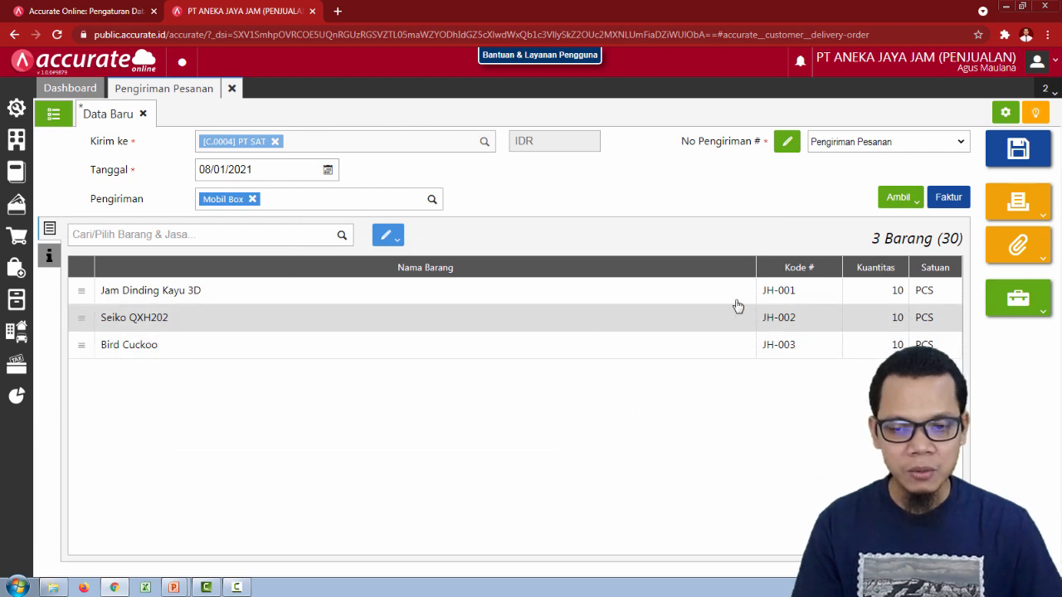
left_click(390, 237)
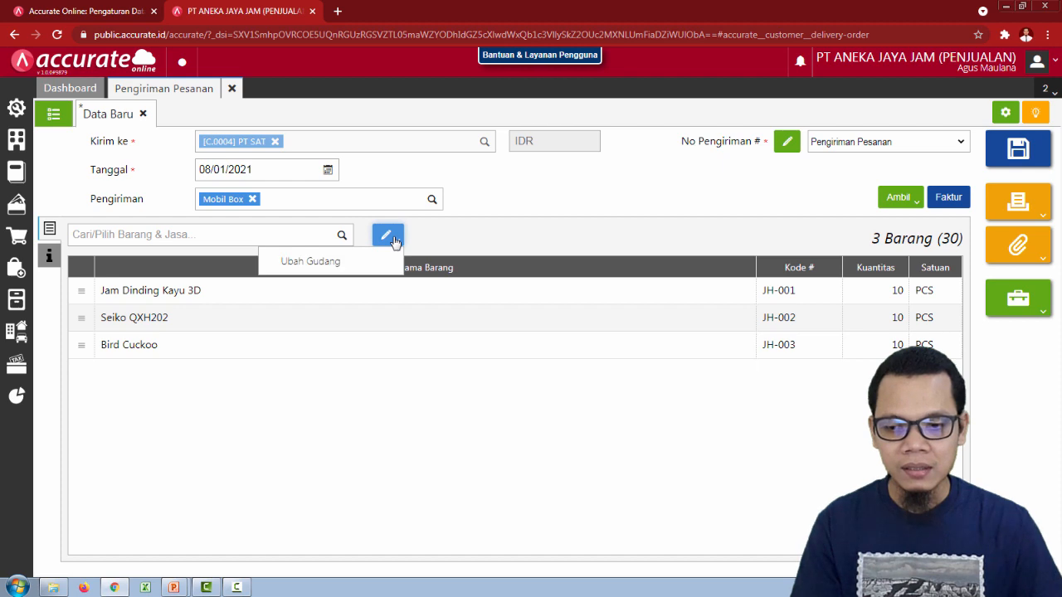
left_click(374, 261)
key("alt+Tab")
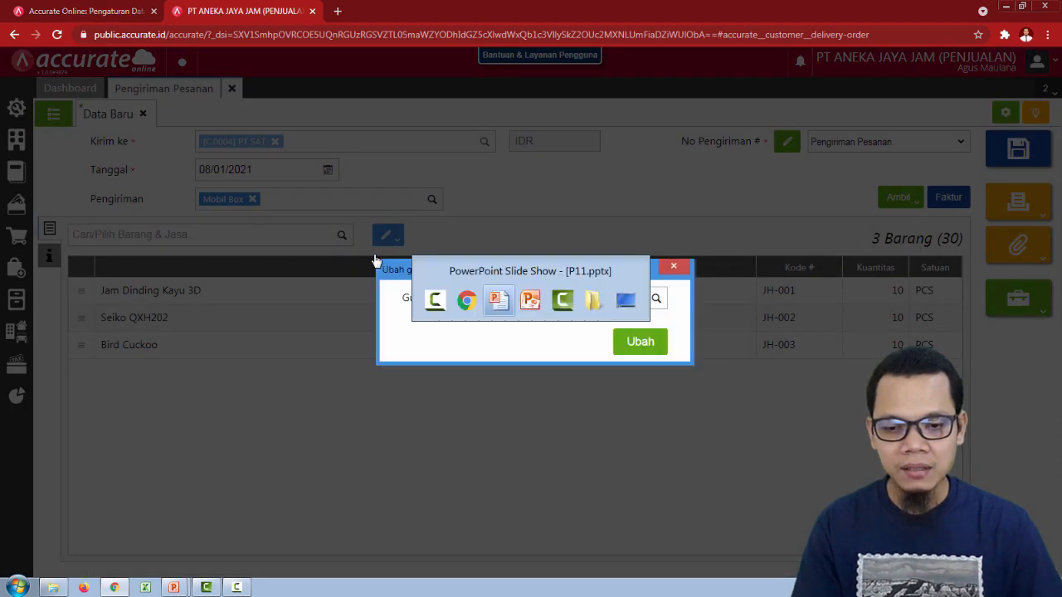
key("alt+Tab")
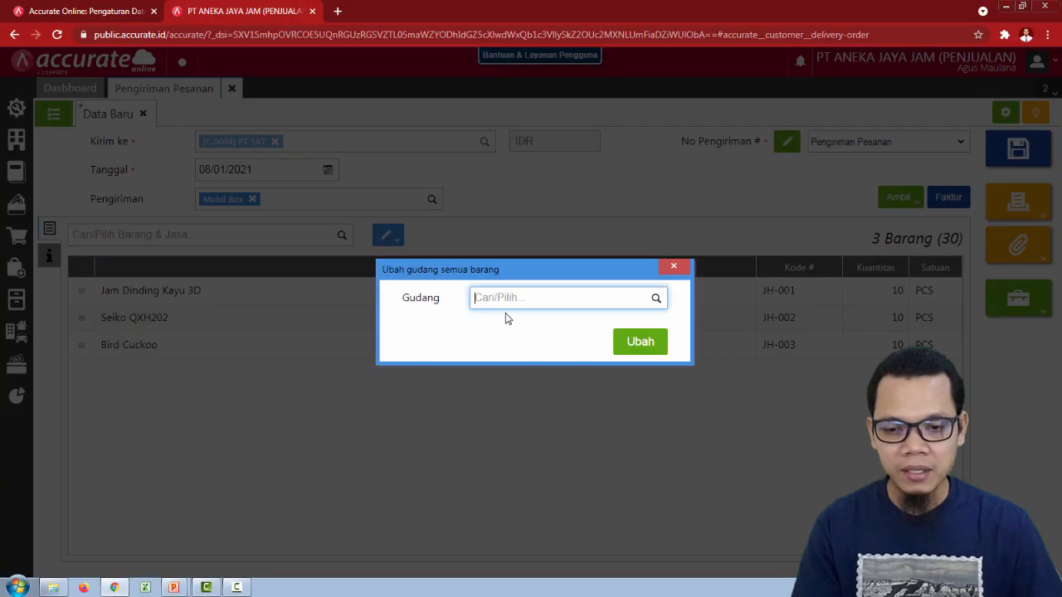
left_click(673, 267)
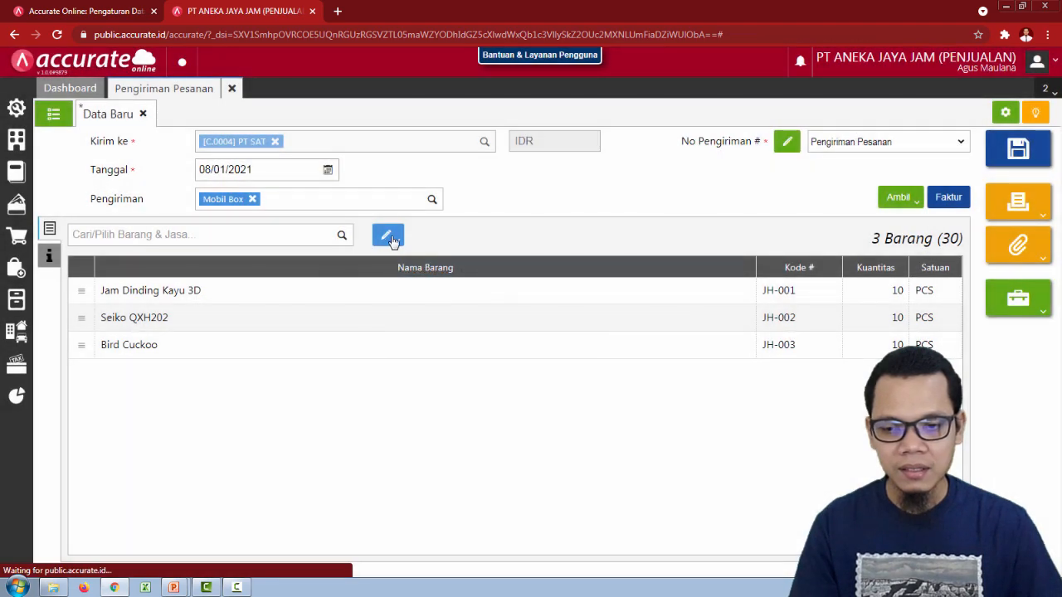
- Change the warehouse of all items in the delivery order to Depan and check it in the Jam Dinding Kayu 3D line's details
left_click(392, 237)
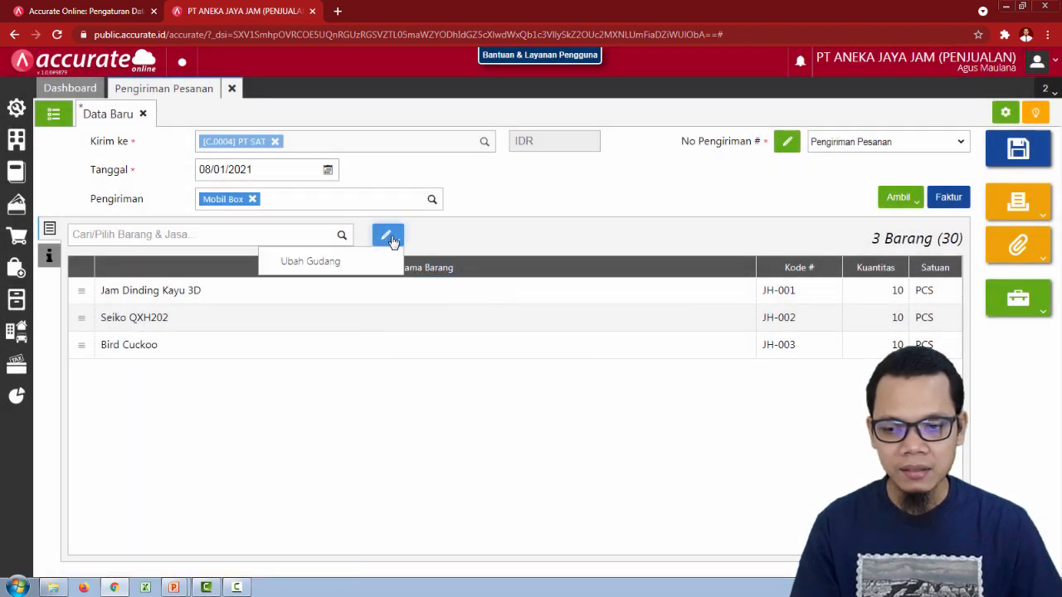
left_click(315, 261)
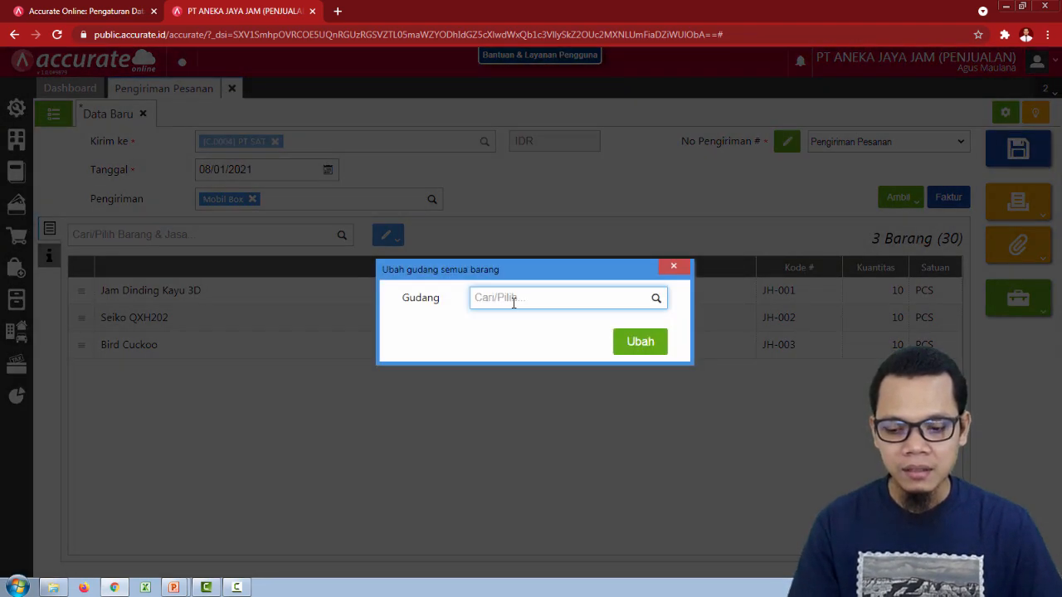
left_click(655, 300)
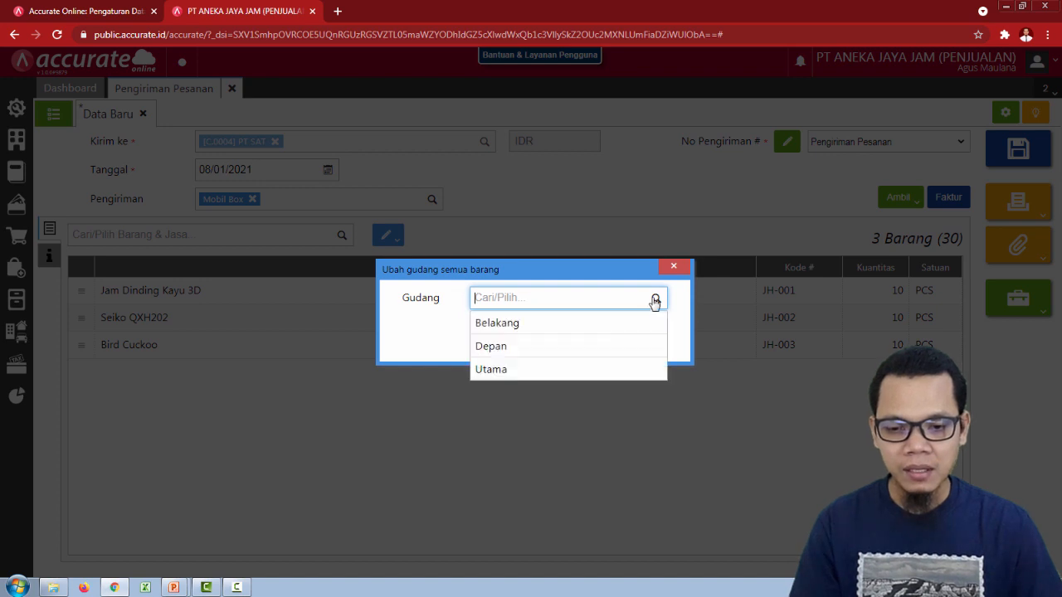
left_click(542, 346)
left_click(648, 342)
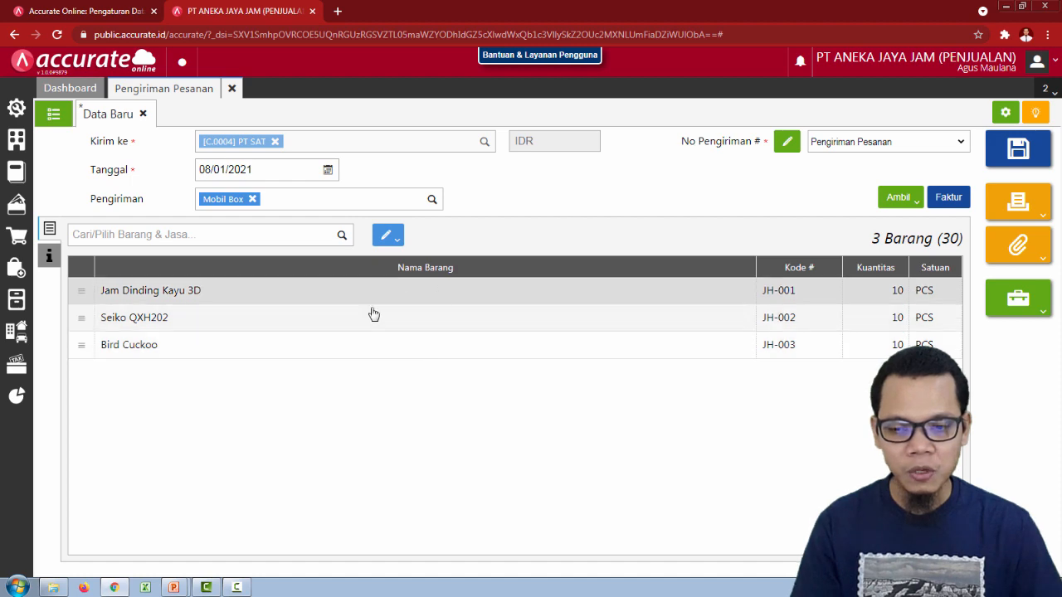
left_click(298, 292)
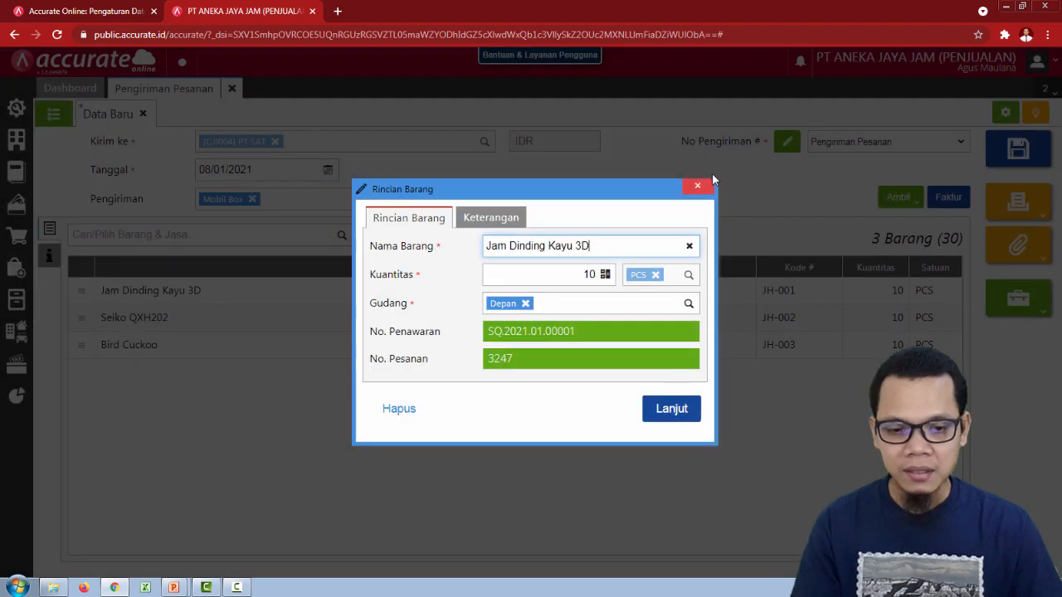
left_click(697, 187)
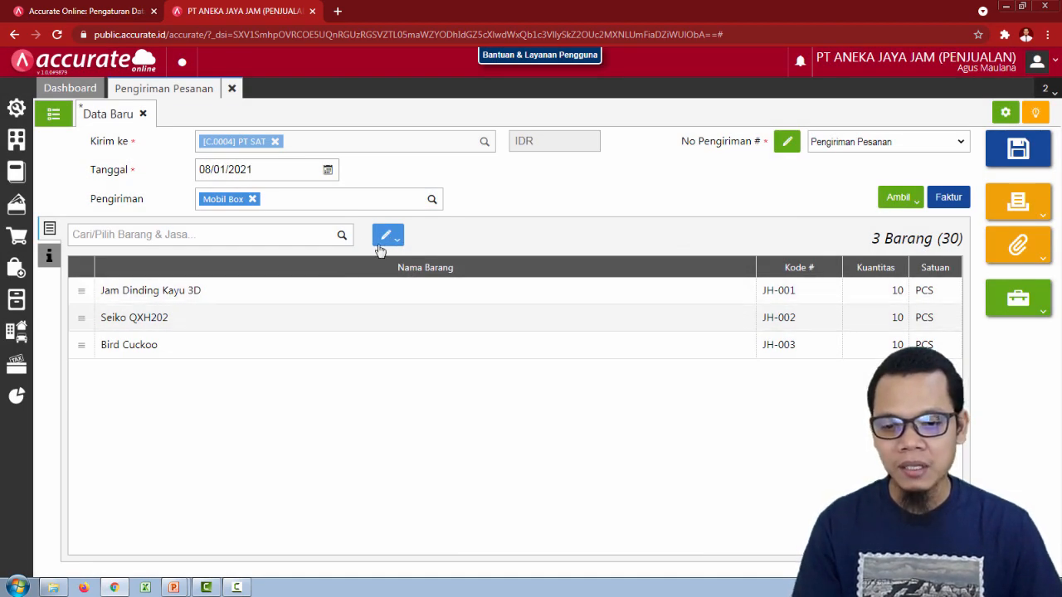
- Check the delivery order's additional information (Info lainnya), return to the item list and save the delivery order
left_click(49, 258)
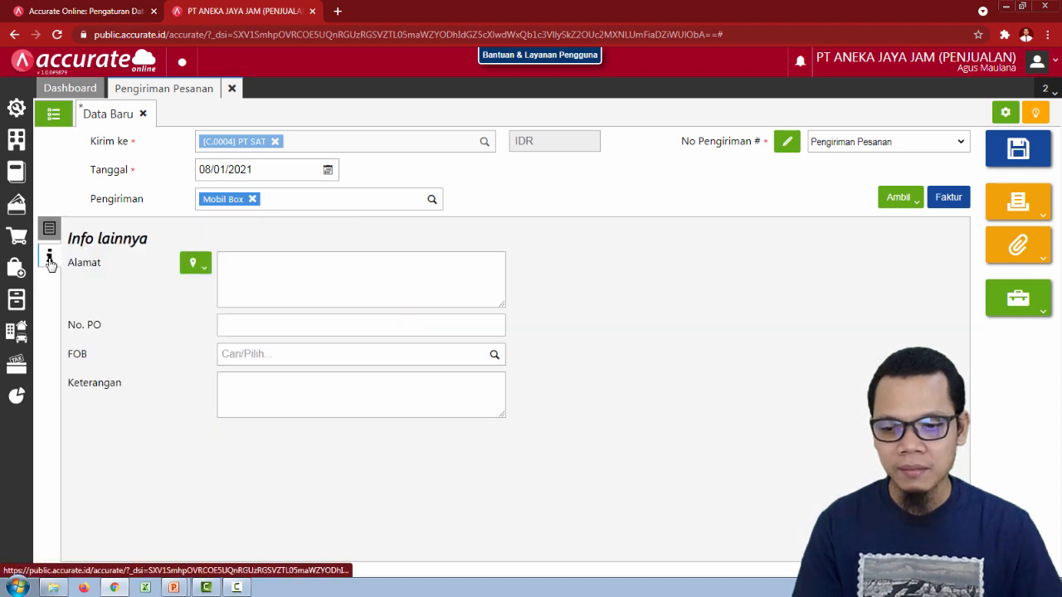
left_click(50, 232)
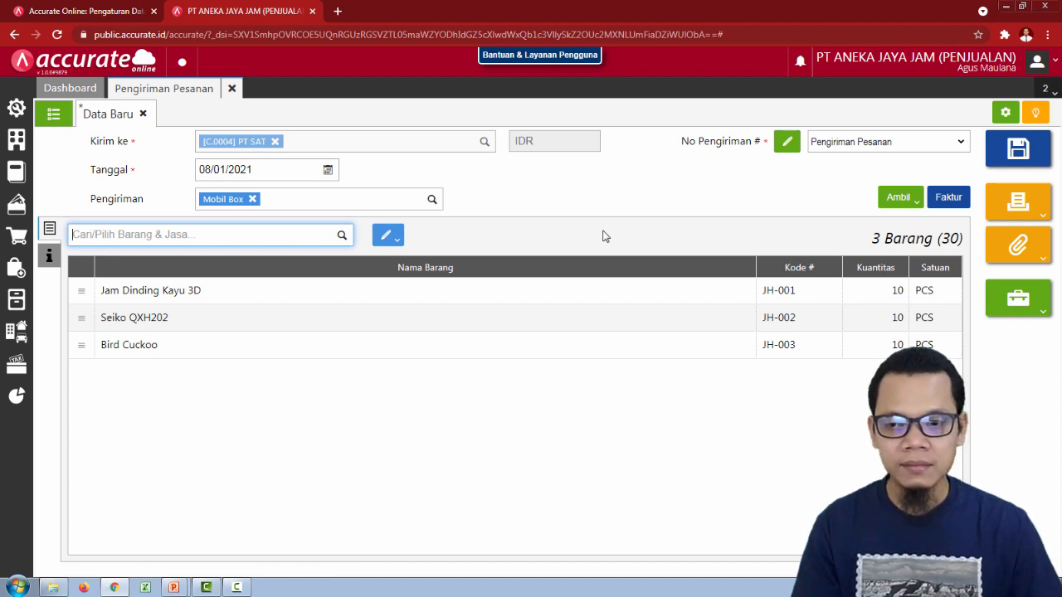
left_click(1017, 153)
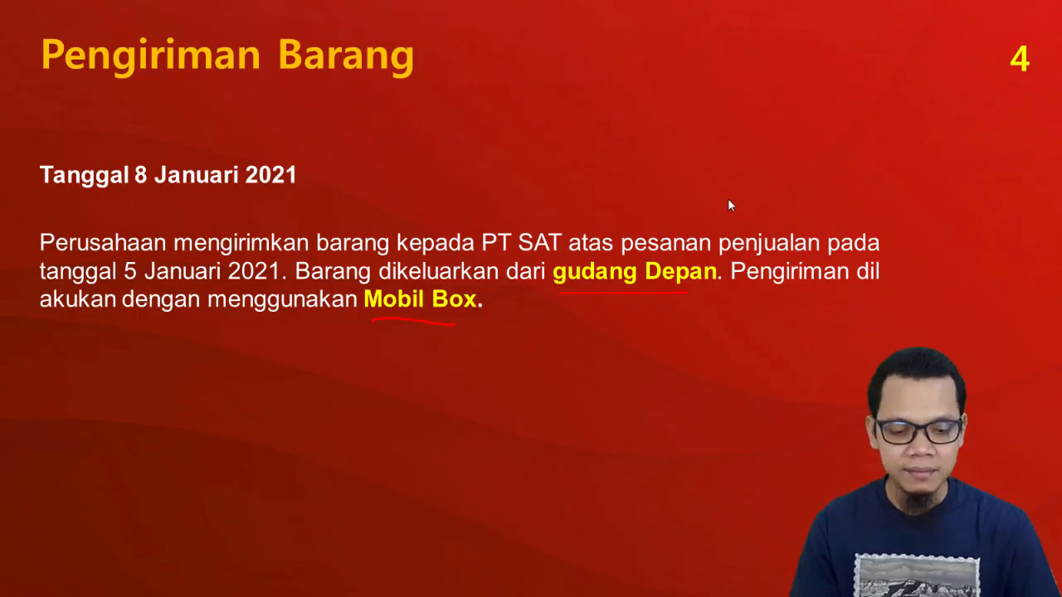
- Advance the slide show to the Pembuatan Faktur dan Penagihan case, switch back to Accurate Online and close the Pengiriman Pesanan form
key("Right")
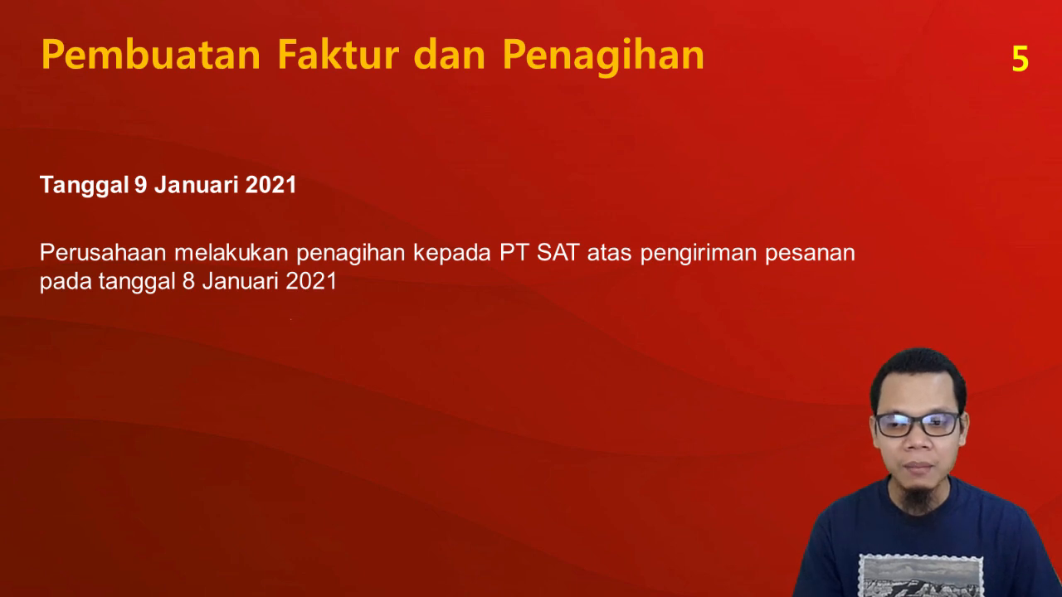
key("alt+Tab")
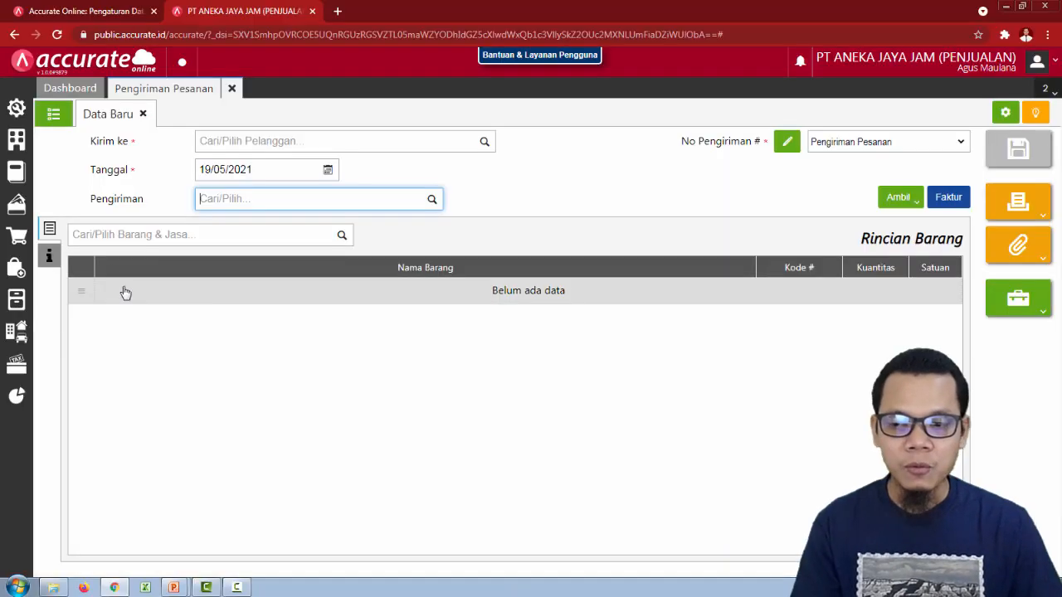
left_click(226, 88)
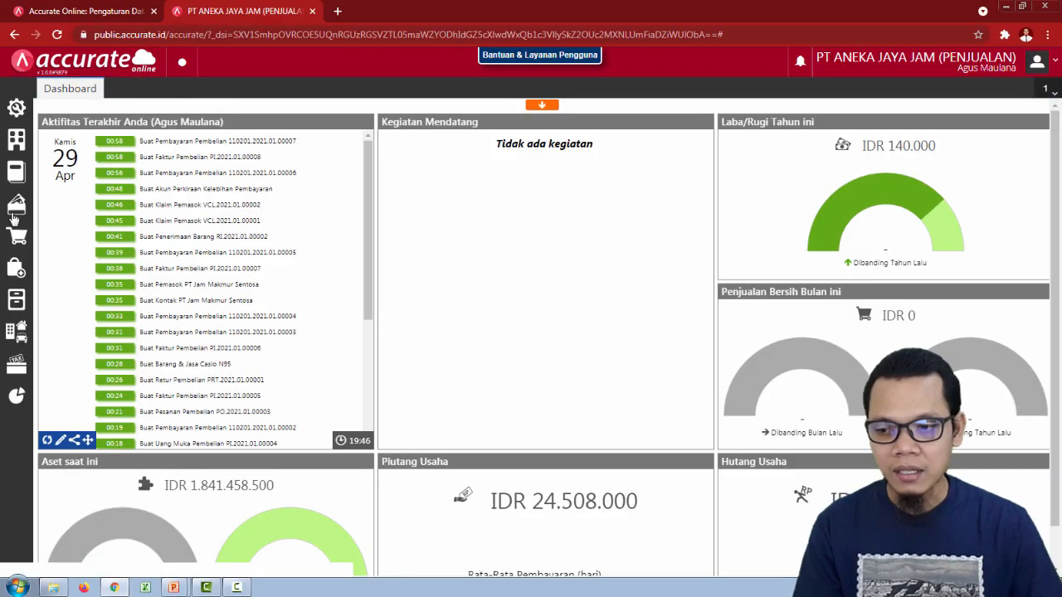
- Start a new sales invoice (Faktur Penjualan) for PT SAT and set its date to 09/01/2021
left_click(12, 241)
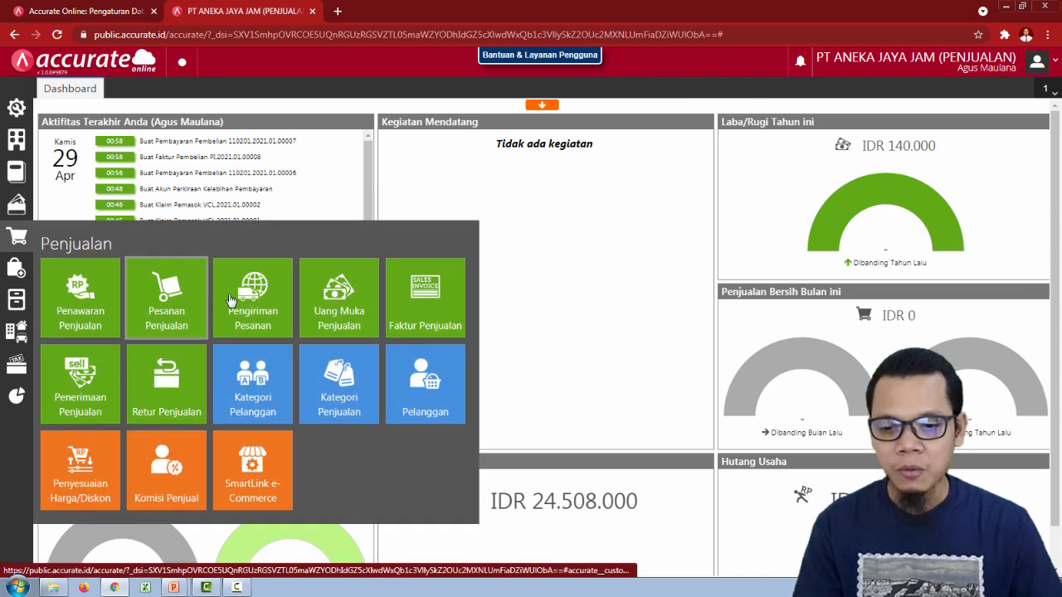
left_click(413, 318)
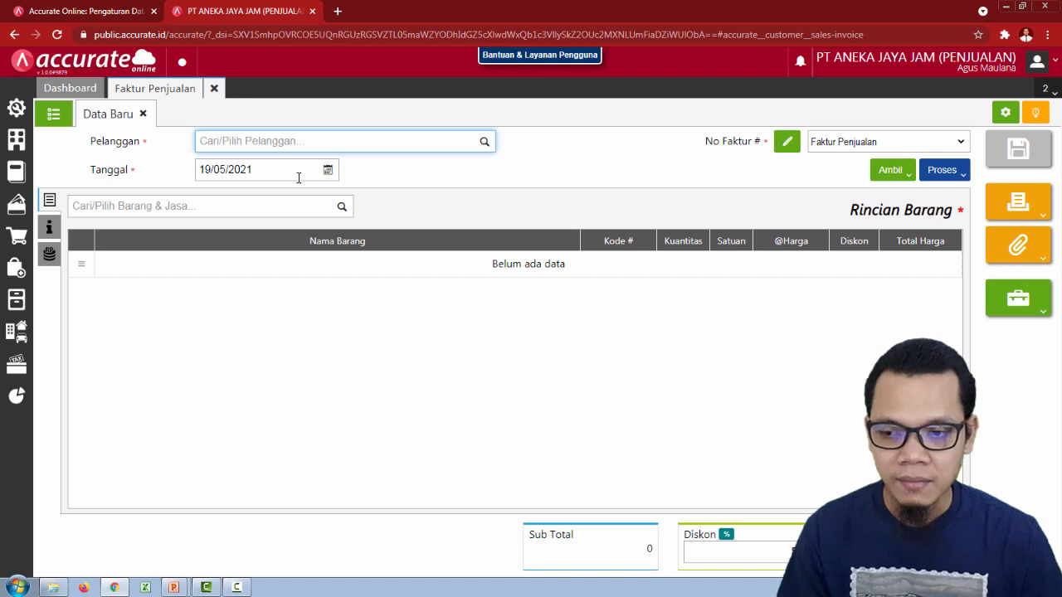
type("sat")
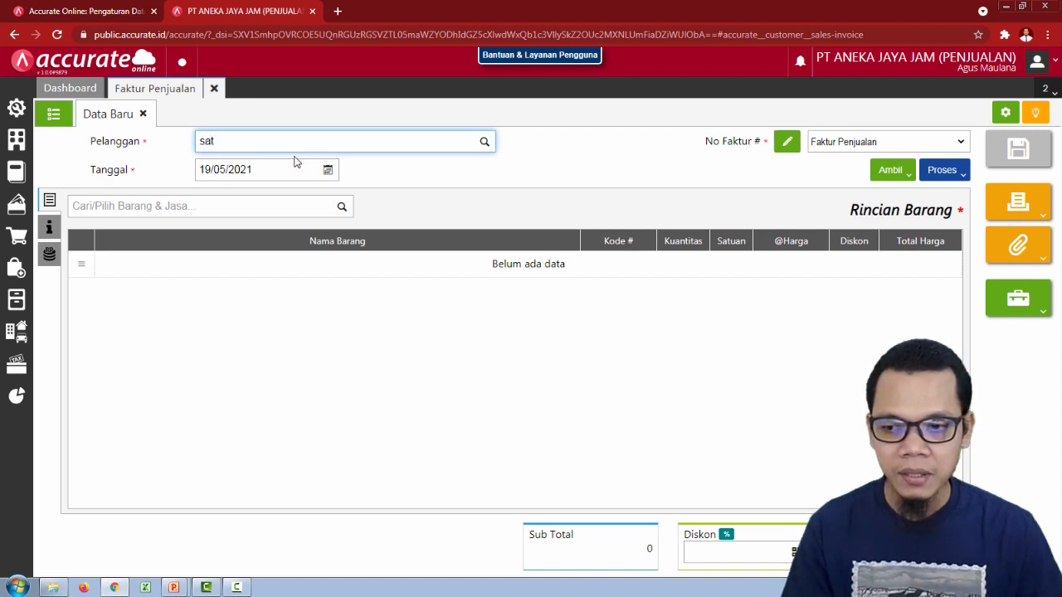
left_click(262, 170)
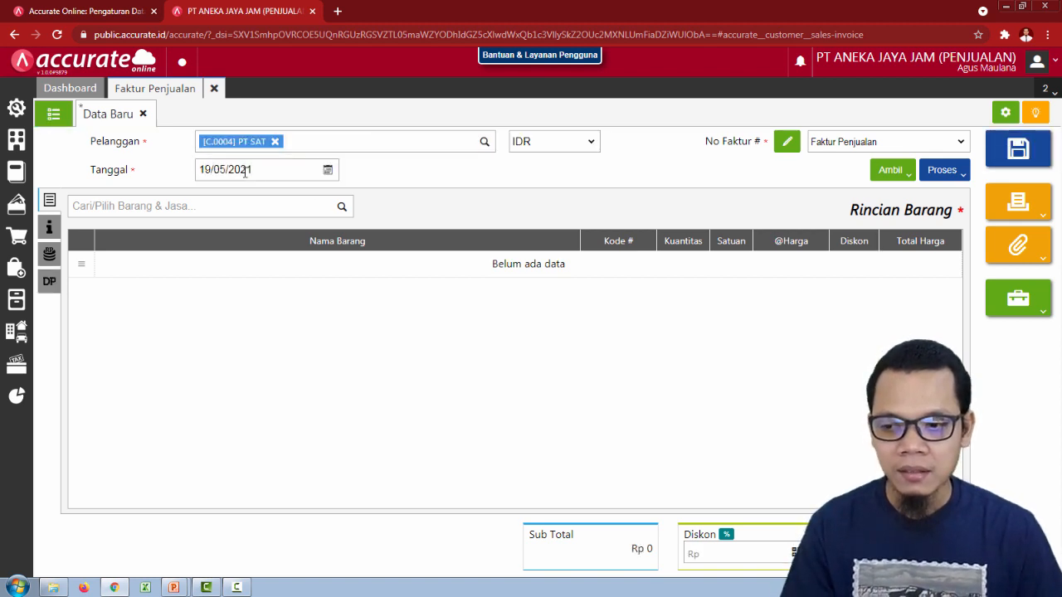
left_click(245, 170)
type("0")
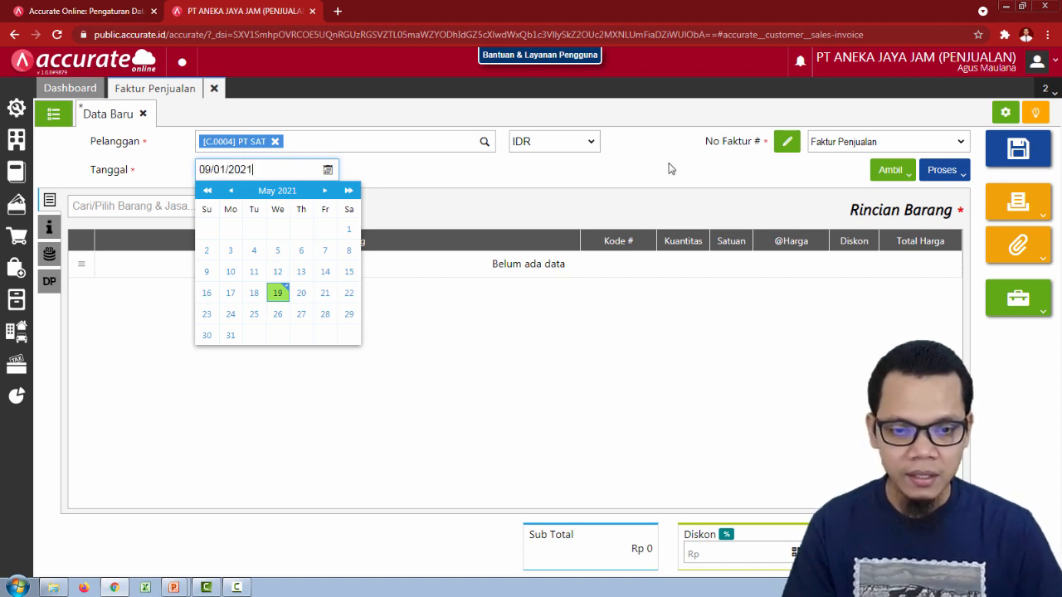
- Copy all items from PT SAT's delivery order (Pengiriman) dated 08/01/2021 into the sales invoice
left_click(889, 170)
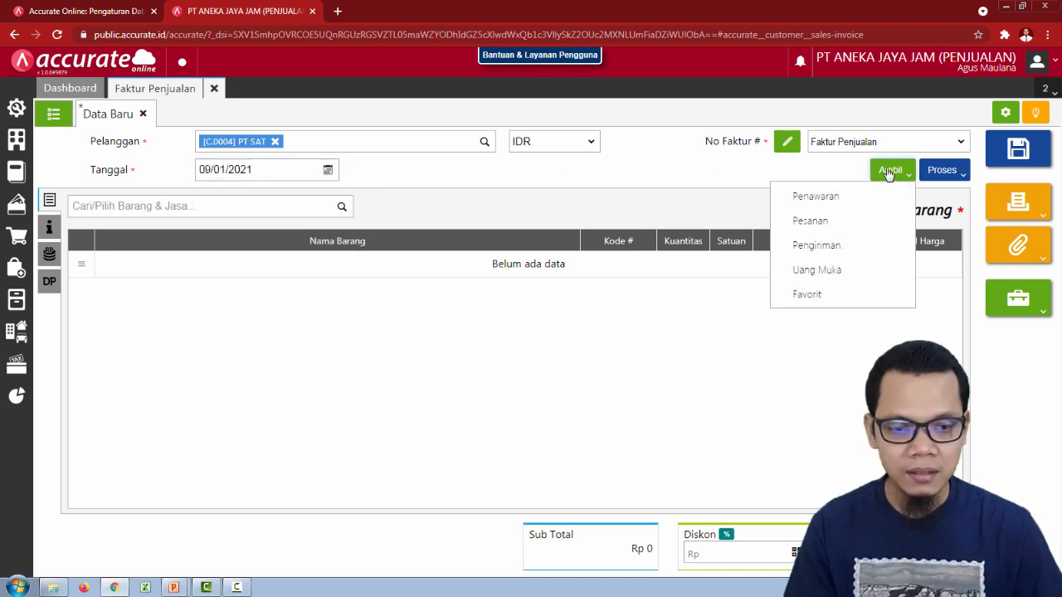
left_click(816, 246)
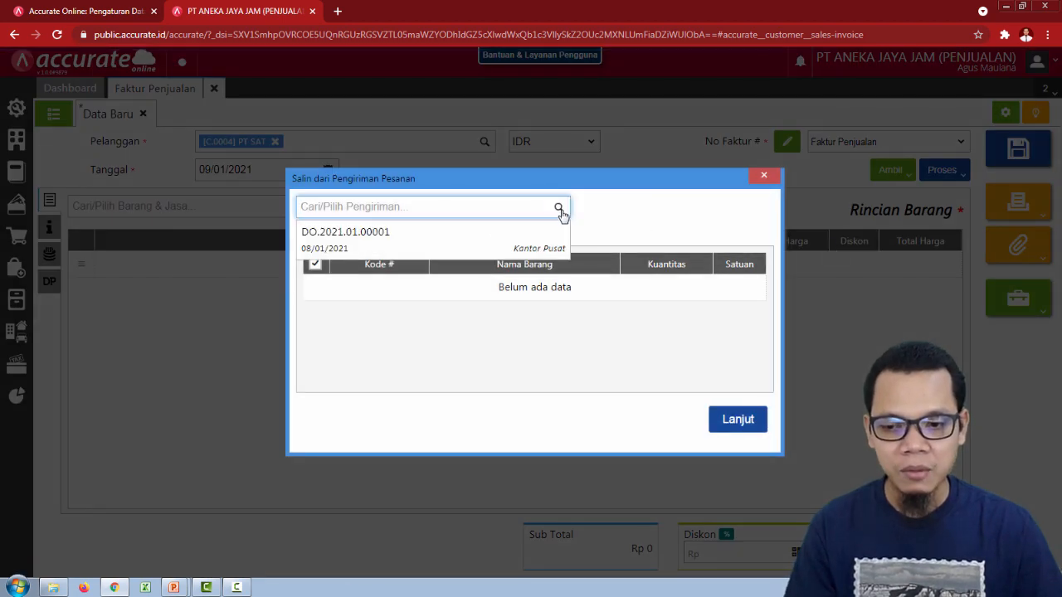
left_click(406, 239)
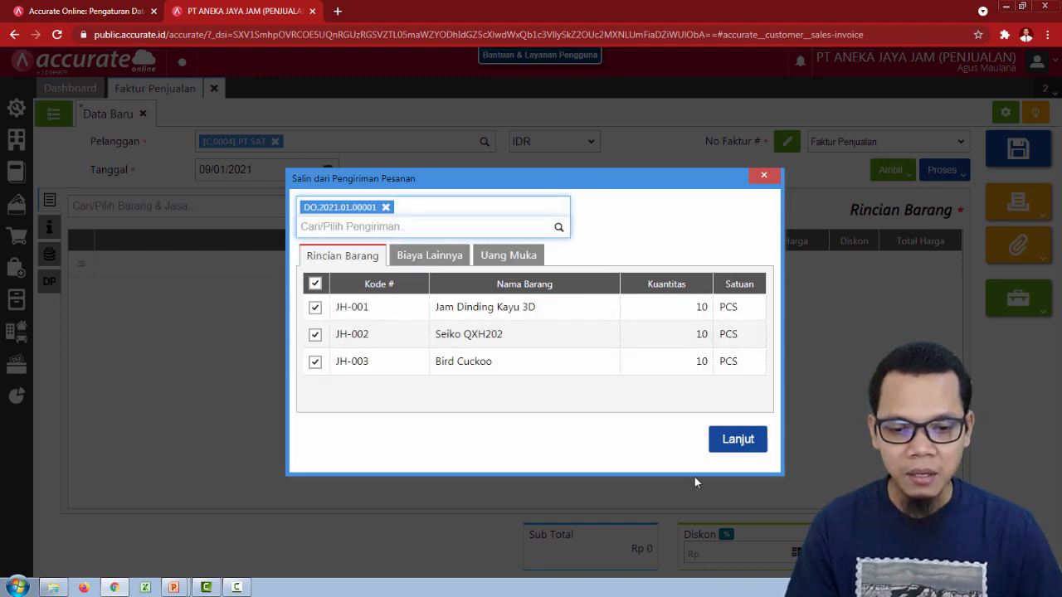
left_click(737, 440)
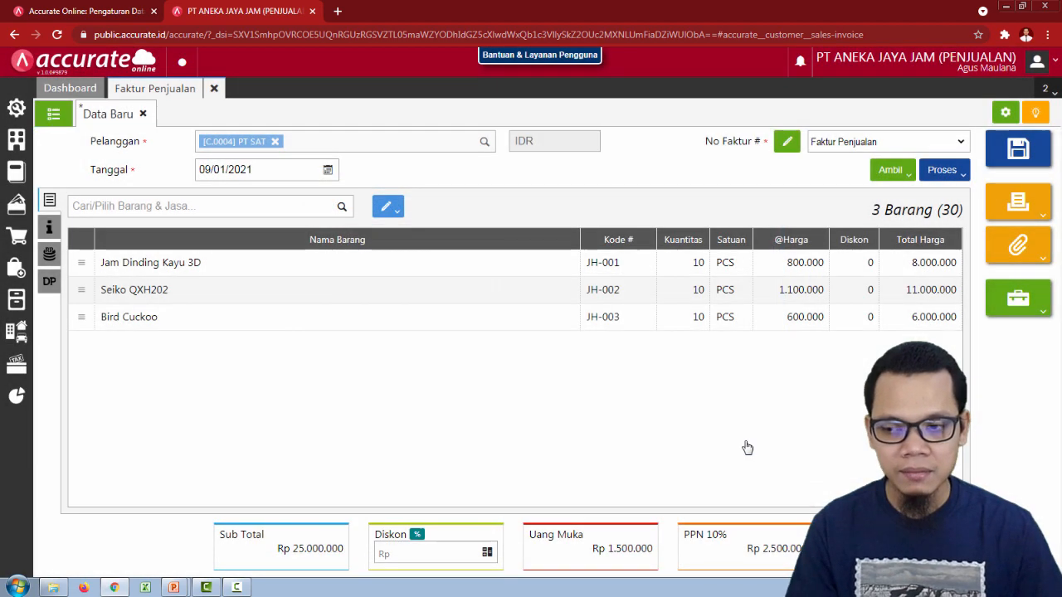
- Change the warehouse of all items in the sales invoice to Depan
left_click(396, 212)
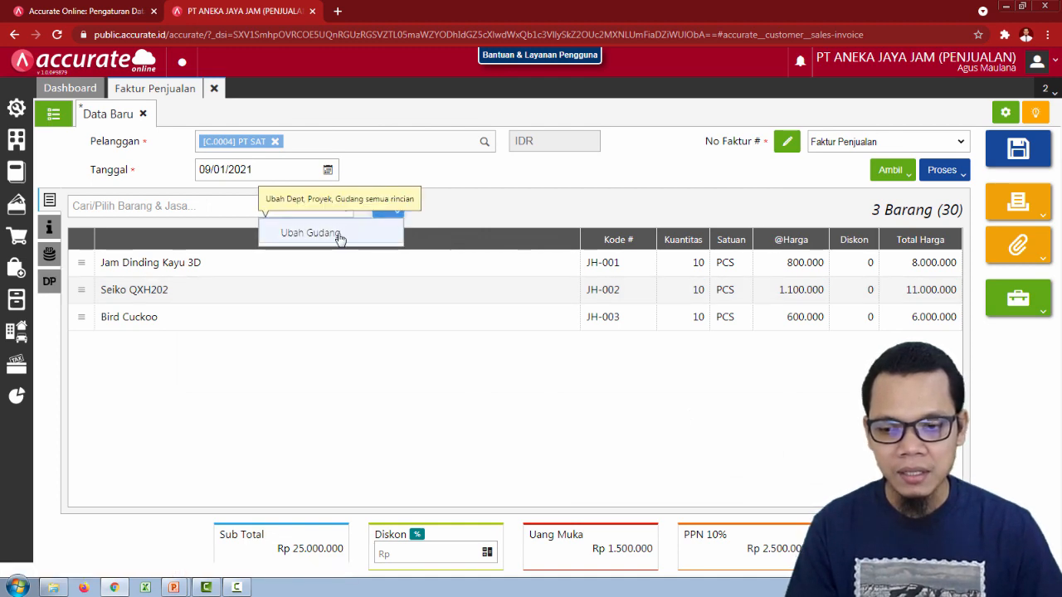
left_click(339, 234)
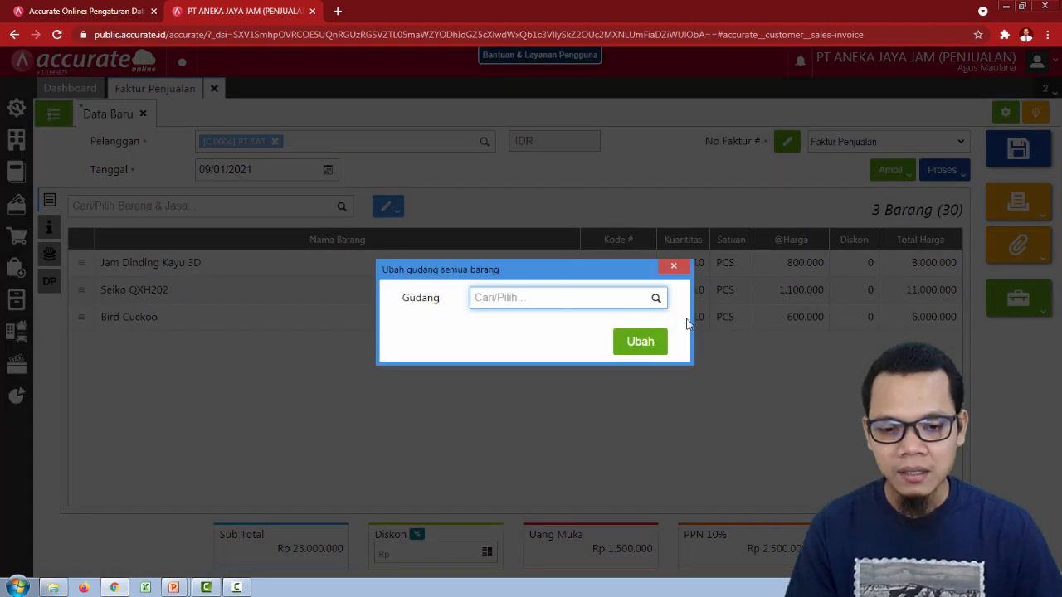
left_click(657, 300)
left_click(581, 345)
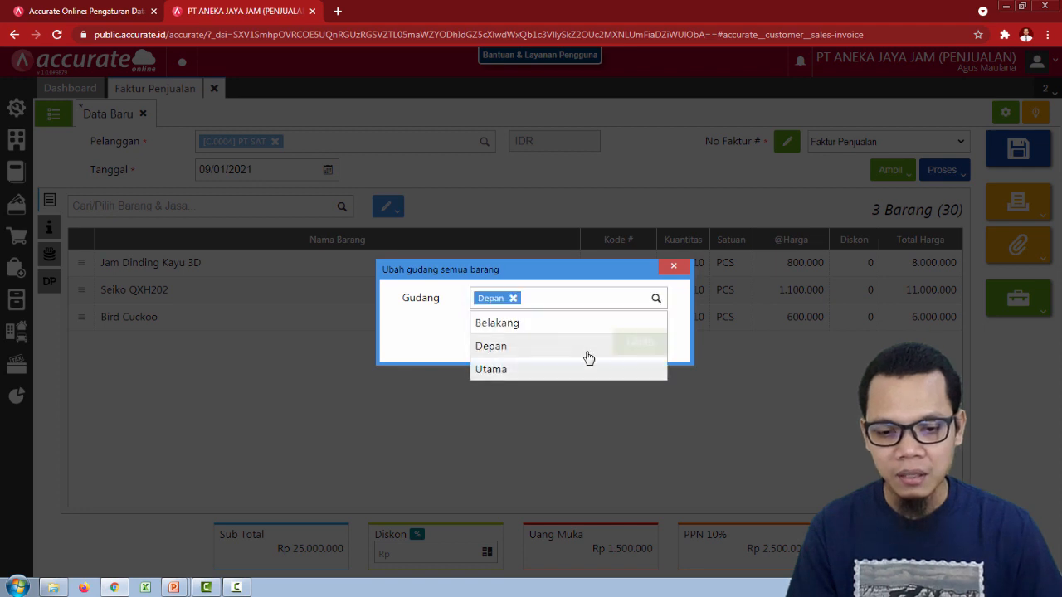
left_click(647, 352)
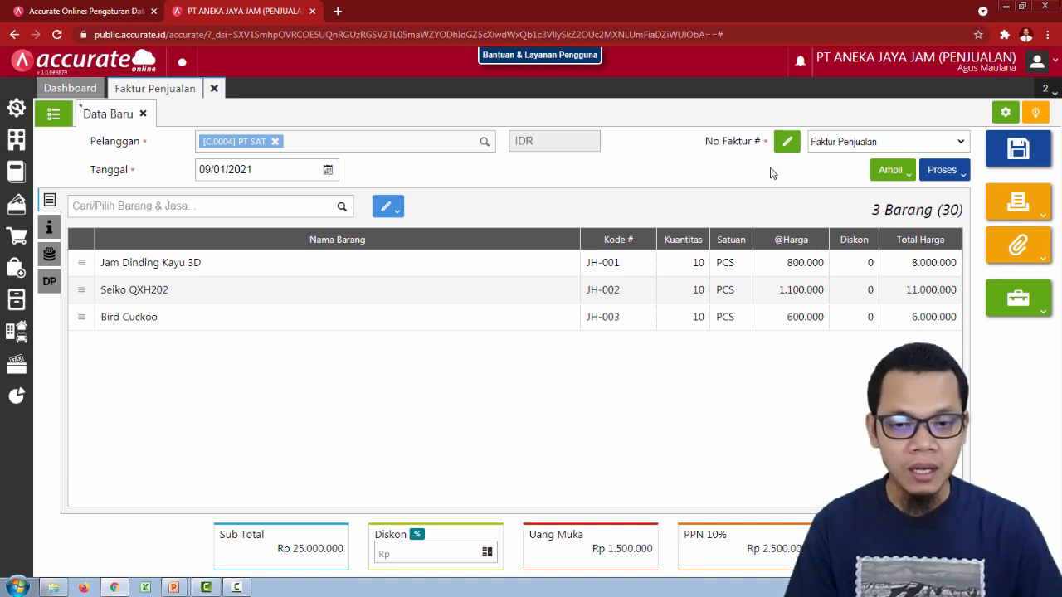
- Review the invoice's additional information, other costs (Biaya Lainnya) and down payment (Uang Muka), and save the sales invoice
left_click(48, 228)
left_click(49, 254)
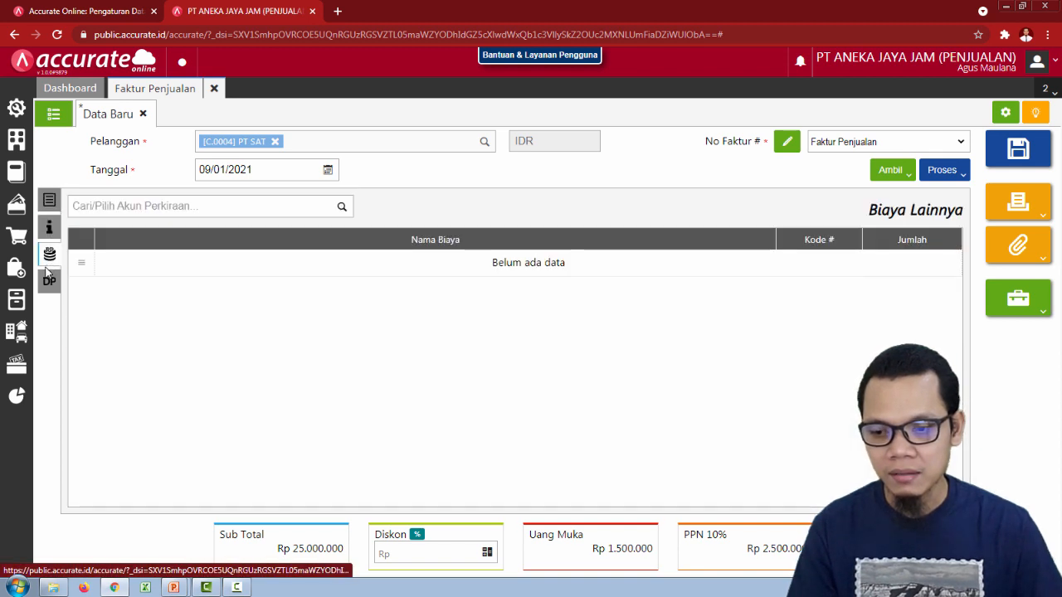
left_click(49, 282)
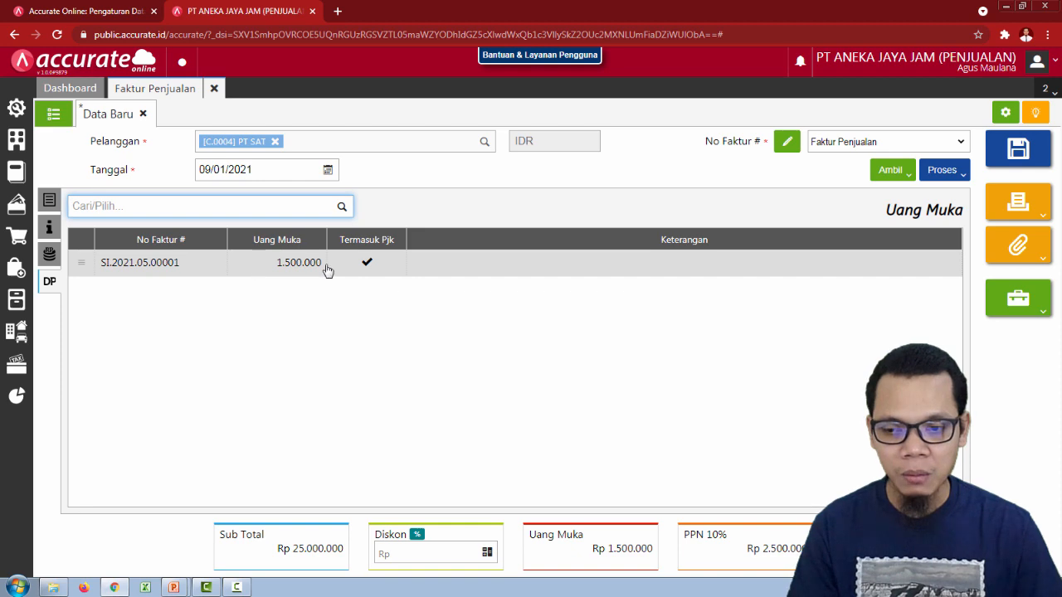
left_click(55, 204)
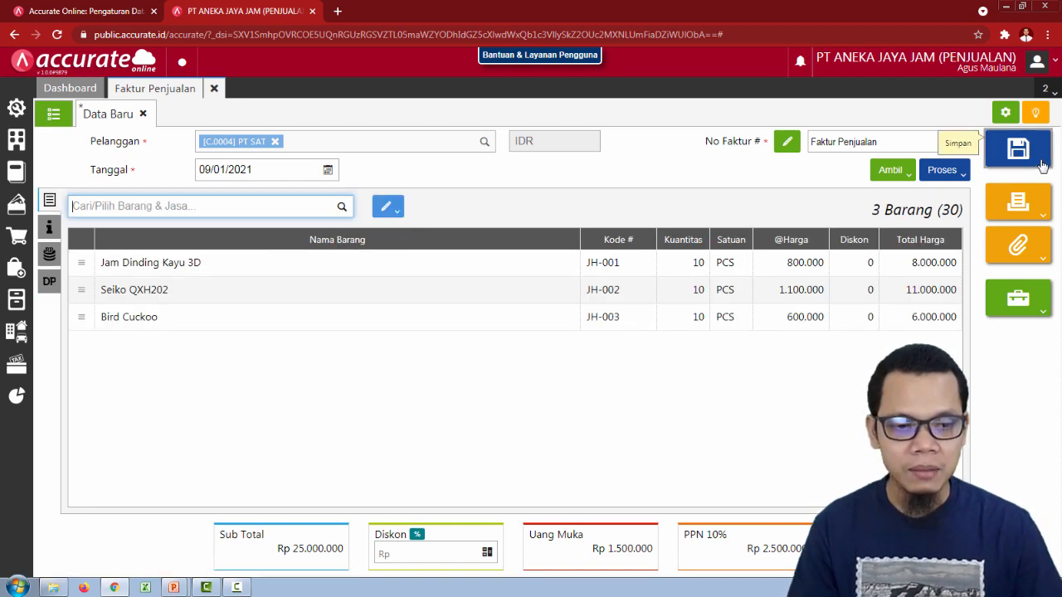
left_click(1039, 161)
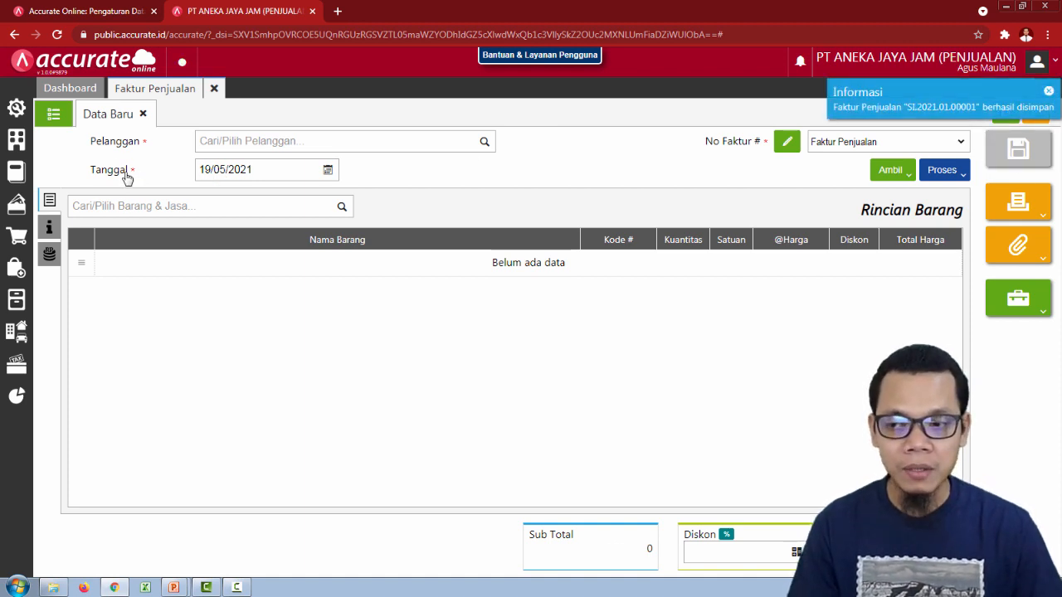
- Open PT SAT's saved invoice dated 09/01/2021 from the invoice list and examine its journal details (Rincian Jurnal)
left_click(55, 115)
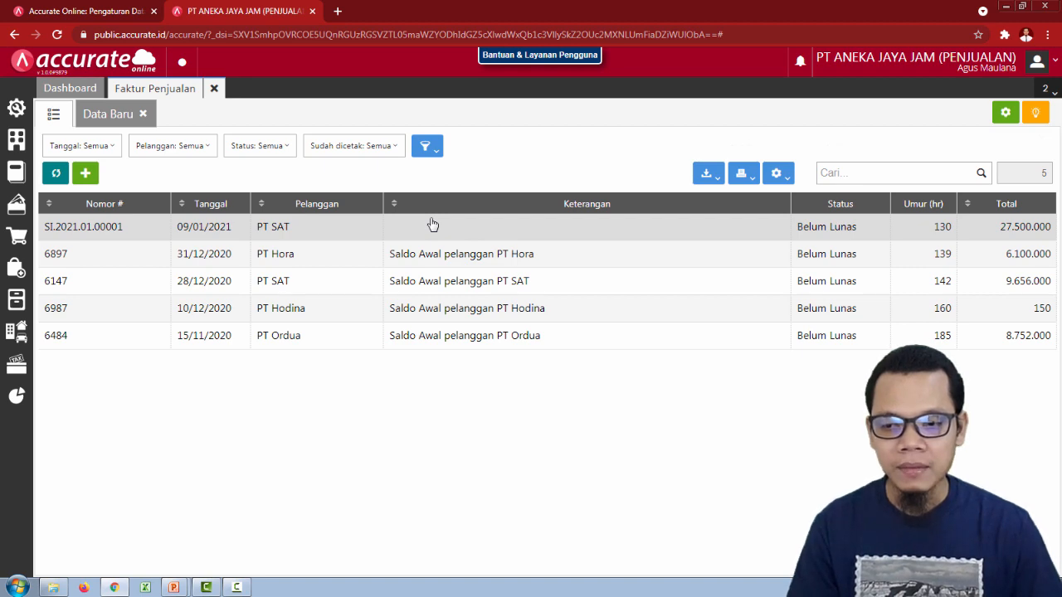
left_click(225, 233)
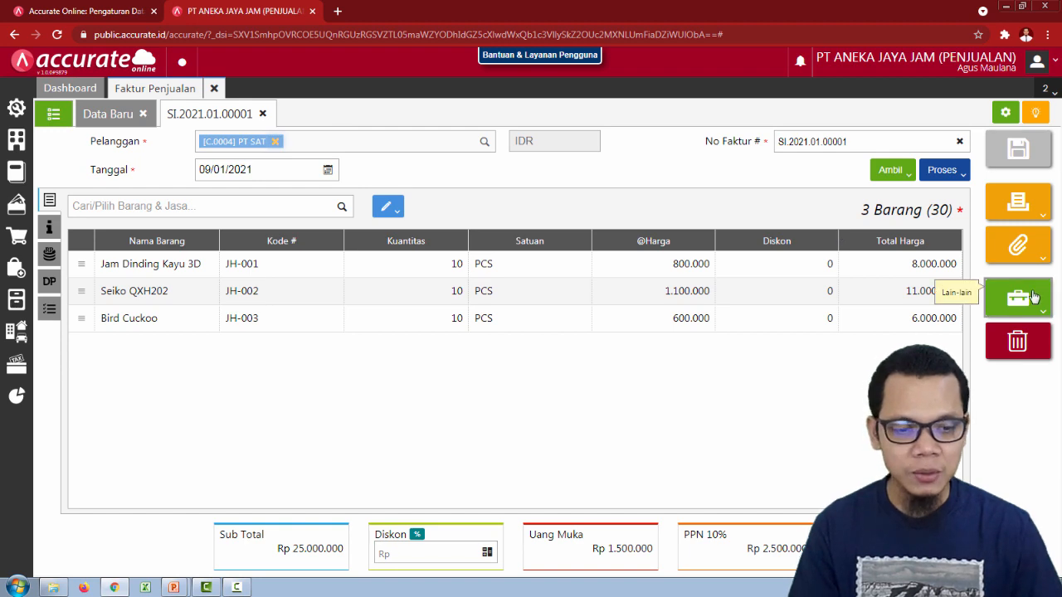
left_click(1033, 297)
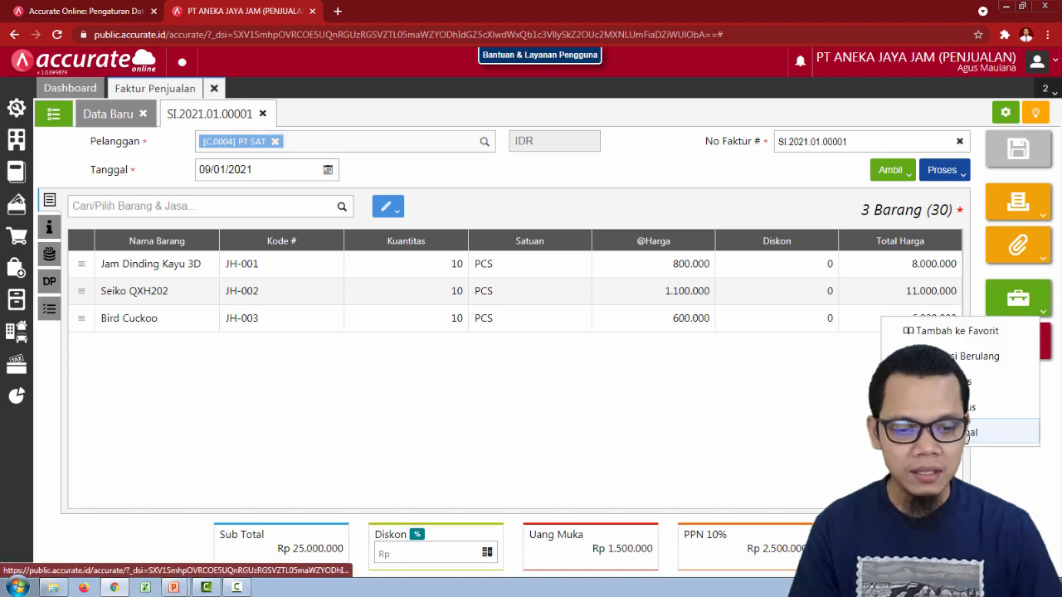
left_click(969, 432)
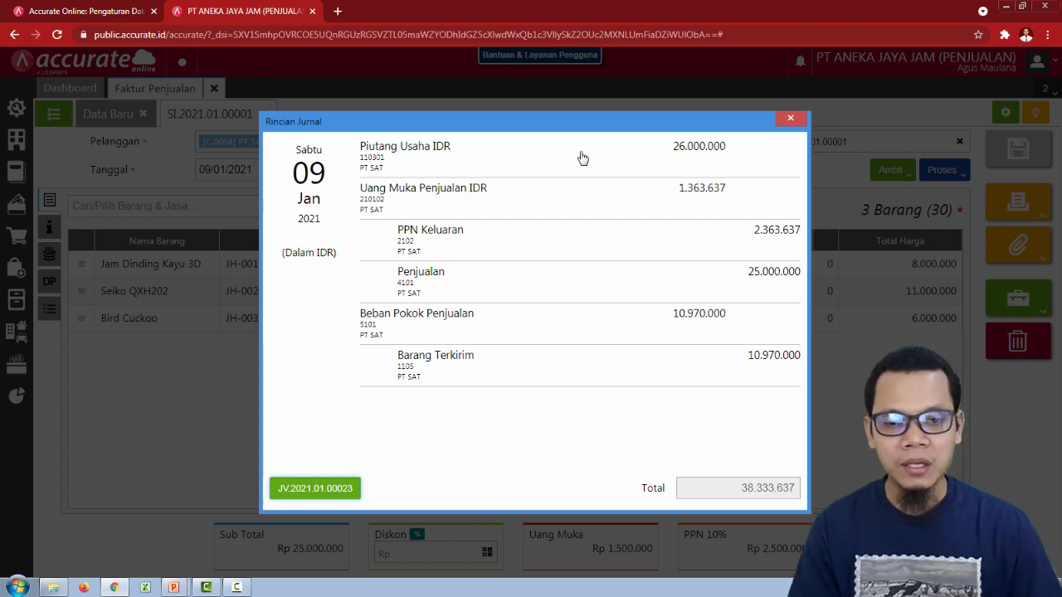
left_click(783, 125)
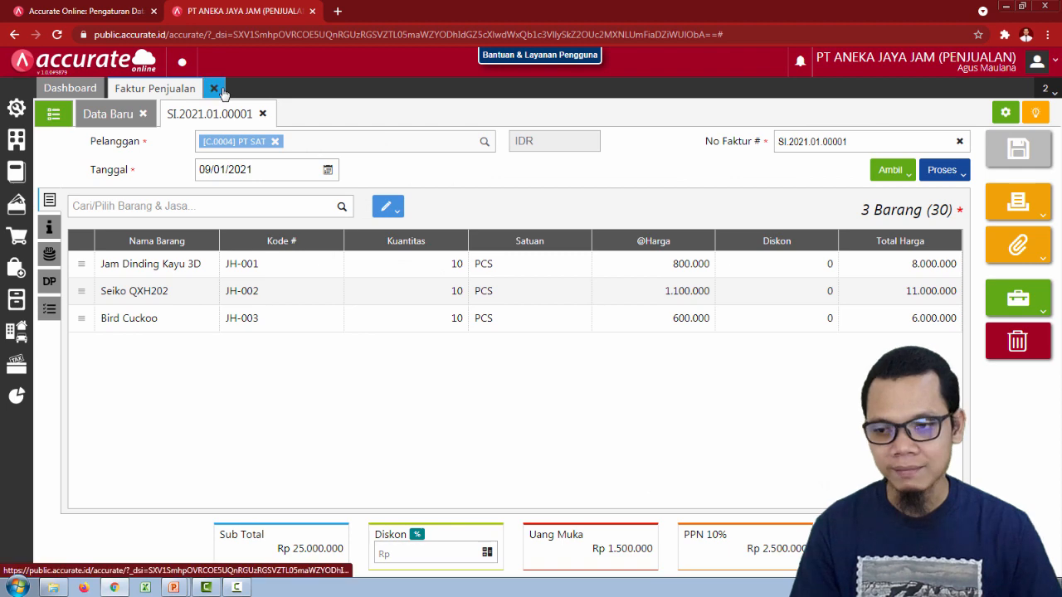
- Close the sales invoice (Faktur Penjualan) module and switch to the P11.pptx slide show in PowerPoint
left_click(214, 88)
key("alt+Tab")
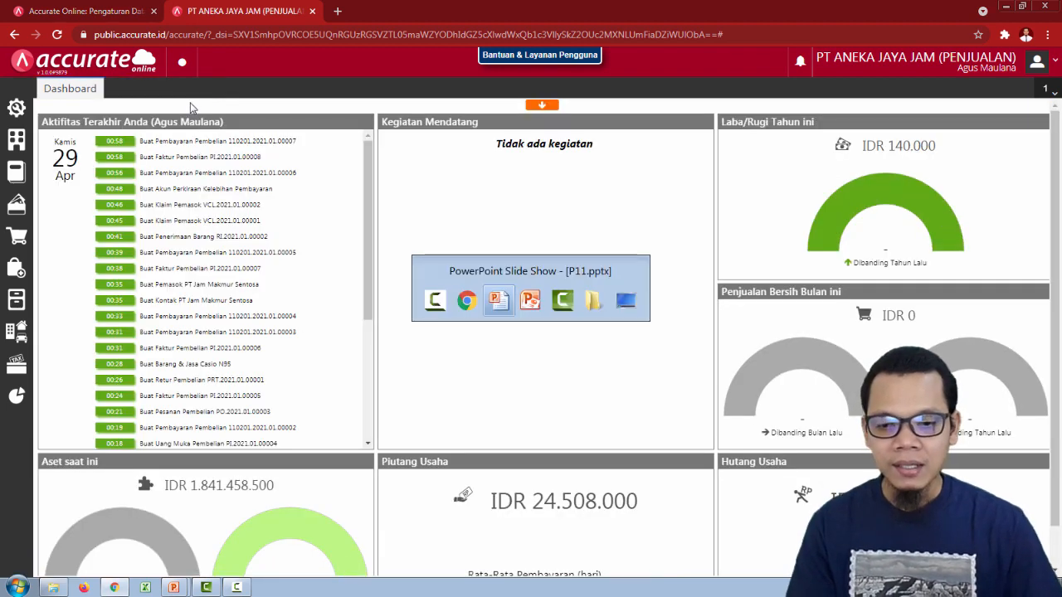
left_click(190, 103)
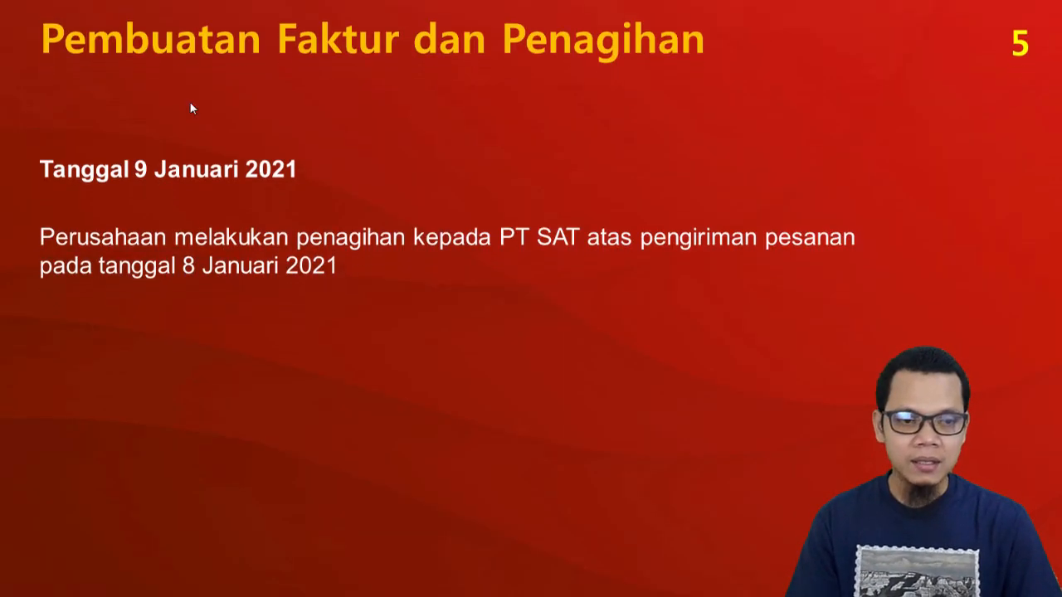
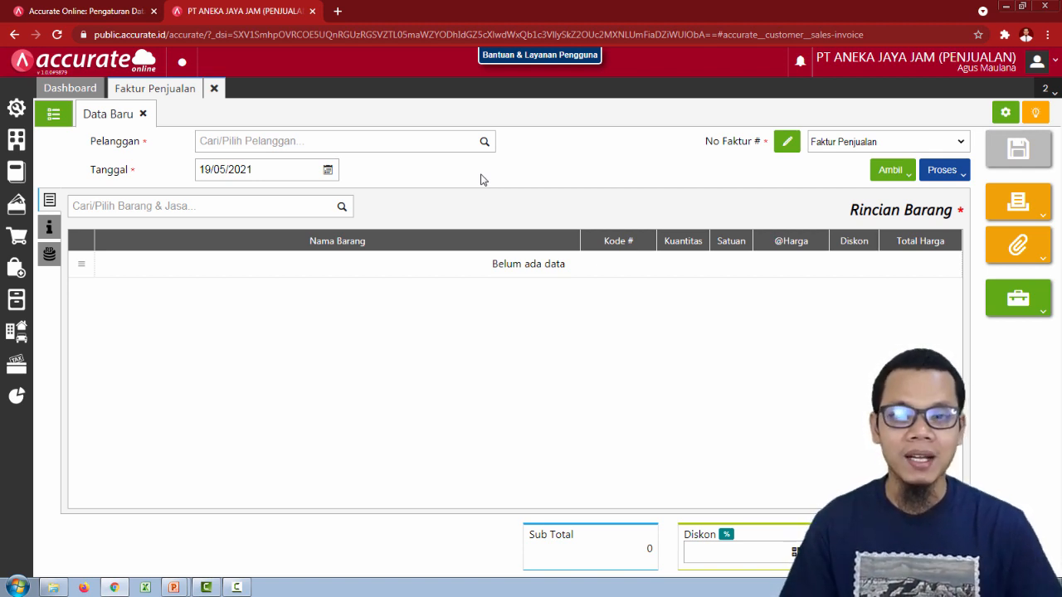
- Switch to the PowerPoint slide Penjualan Tunai and draw a yellow pen line above the words "pelanggan umum"
key("alt+Tab")
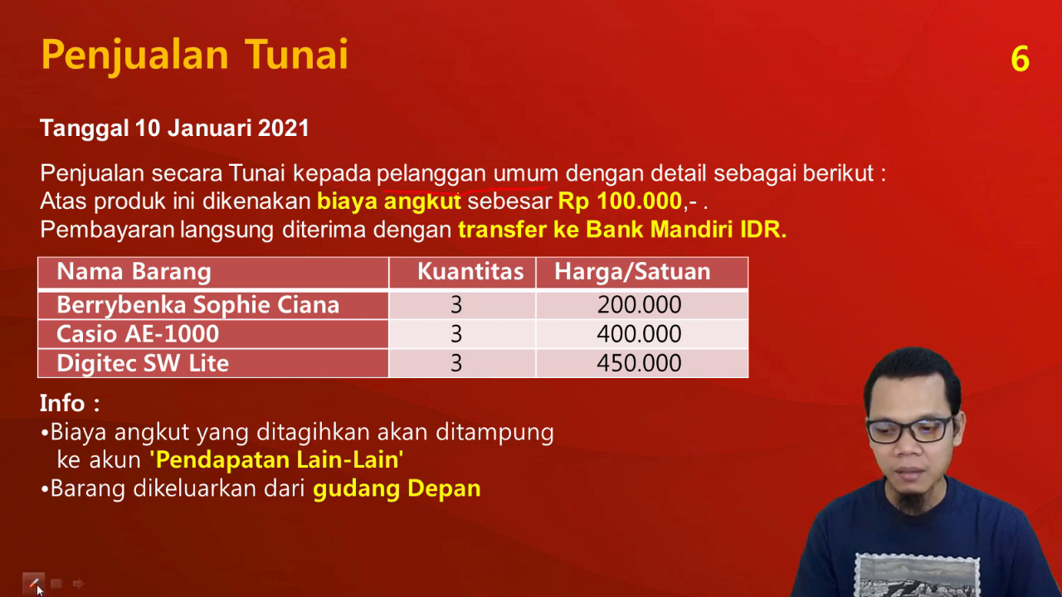
left_click(36, 585)
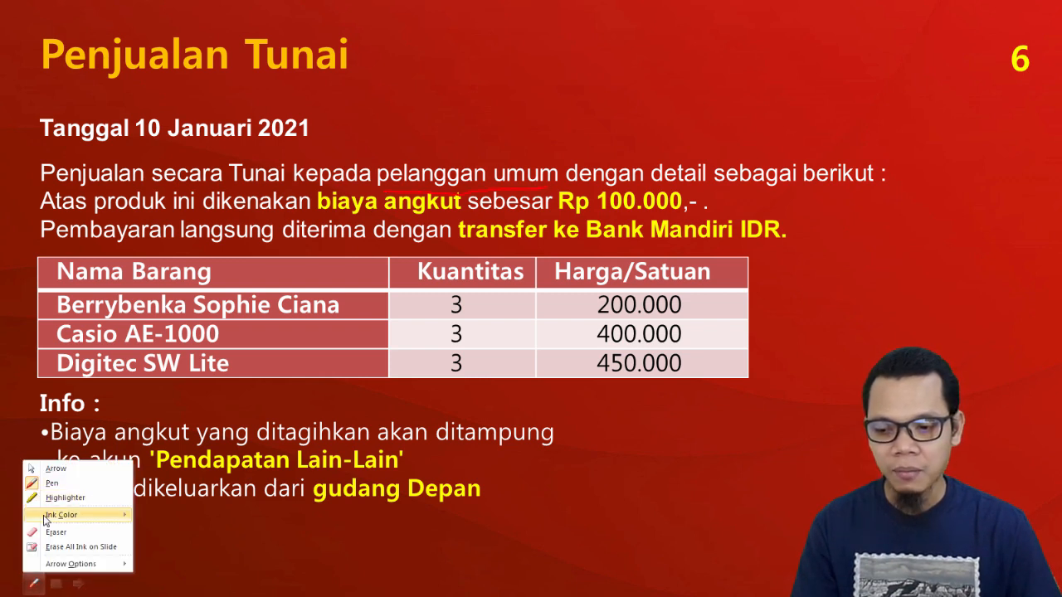
mouse_move(47, 519)
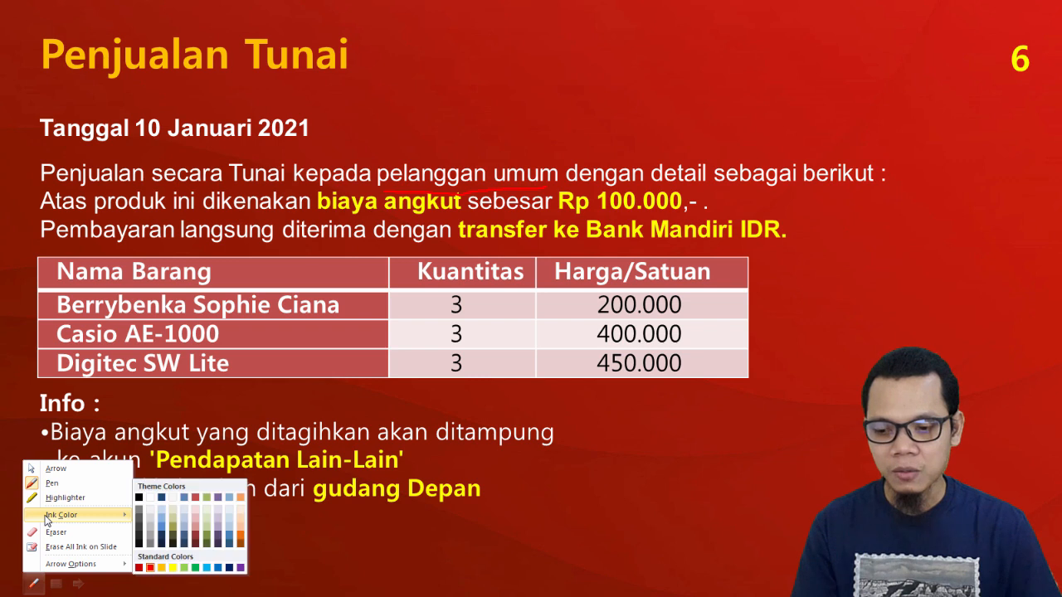
left_click(173, 568)
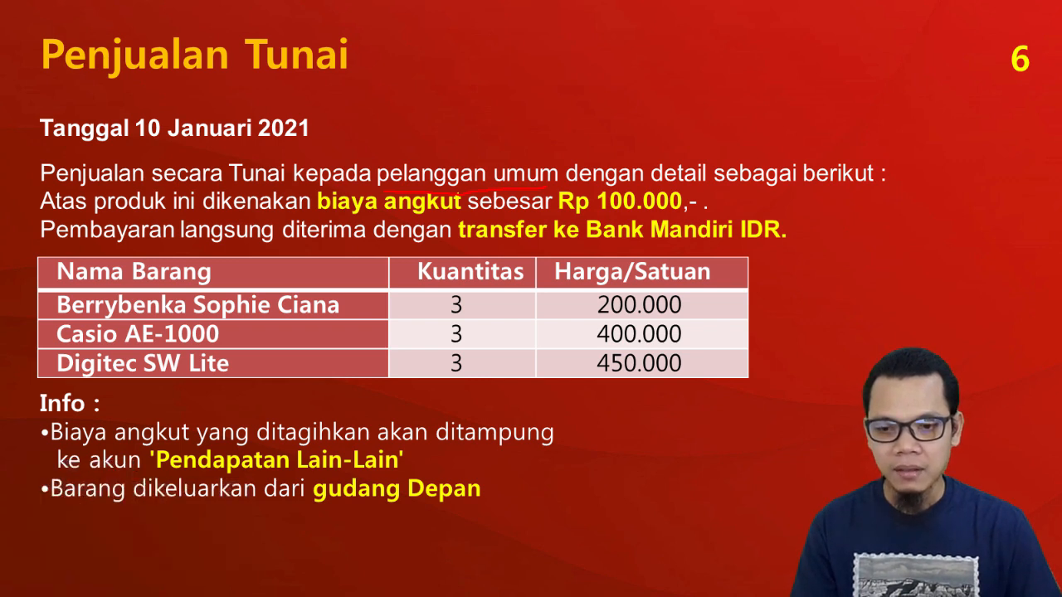
left_click_drag(376, 160, 543, 157)
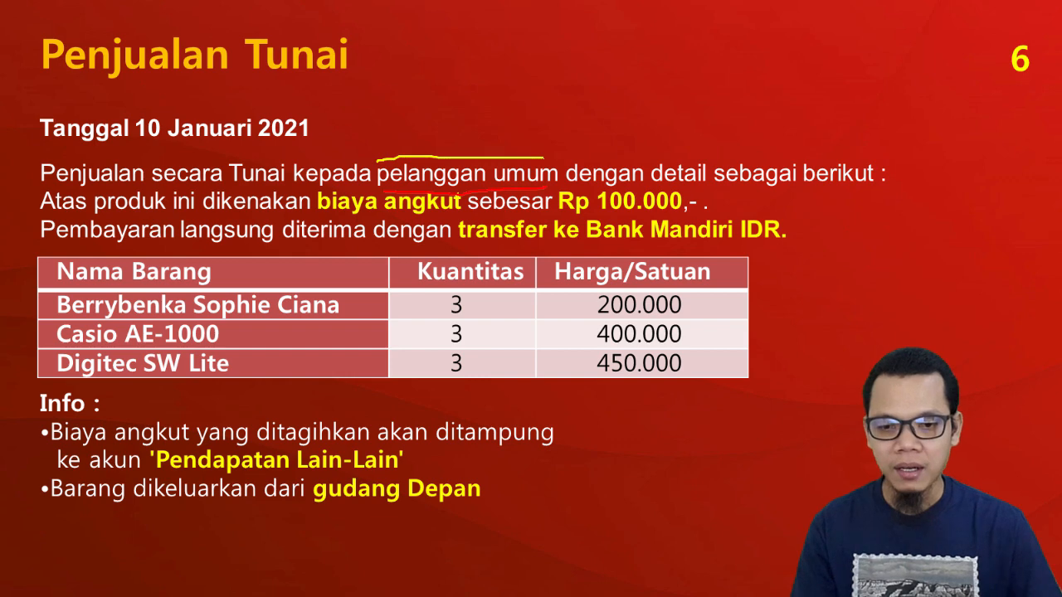
- Switch to Accurate Online and set the new sales invoice's customer to Pelanggan Umum and its date to 10/01/2021
key("alt+Tab")
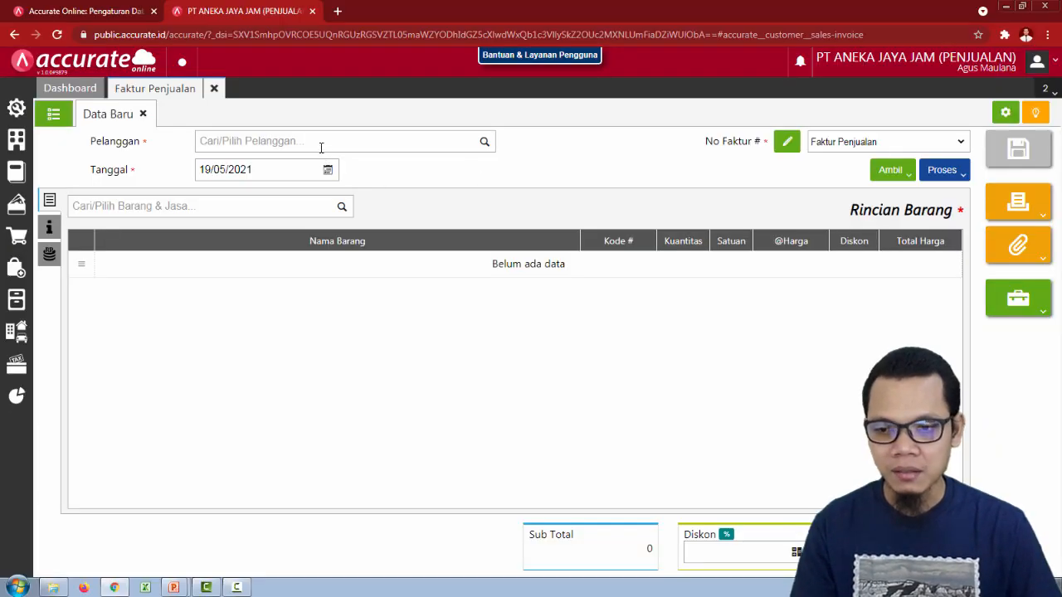
left_click(321, 145)
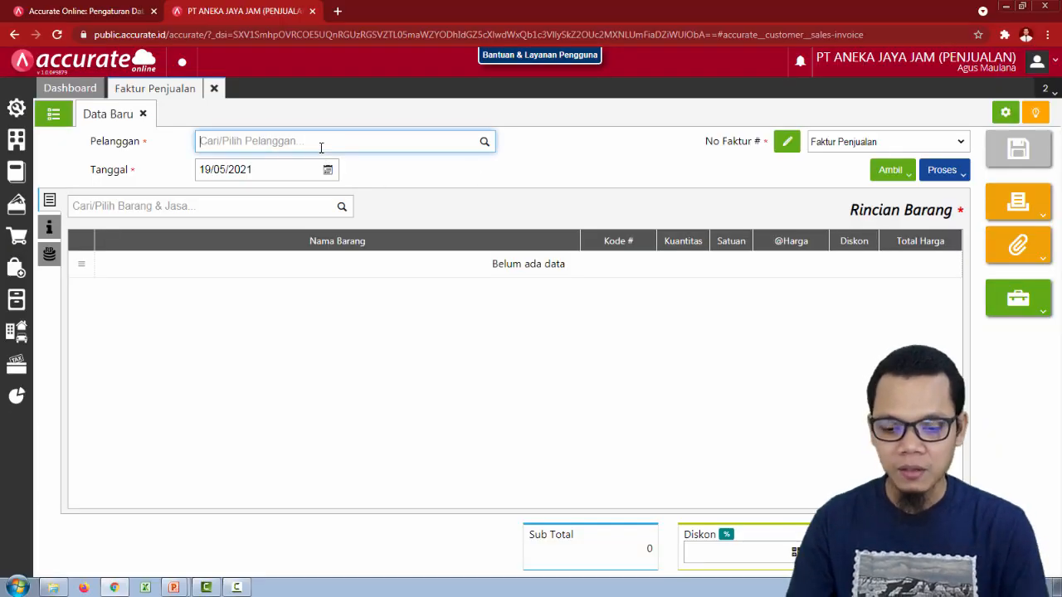
type("pelangg")
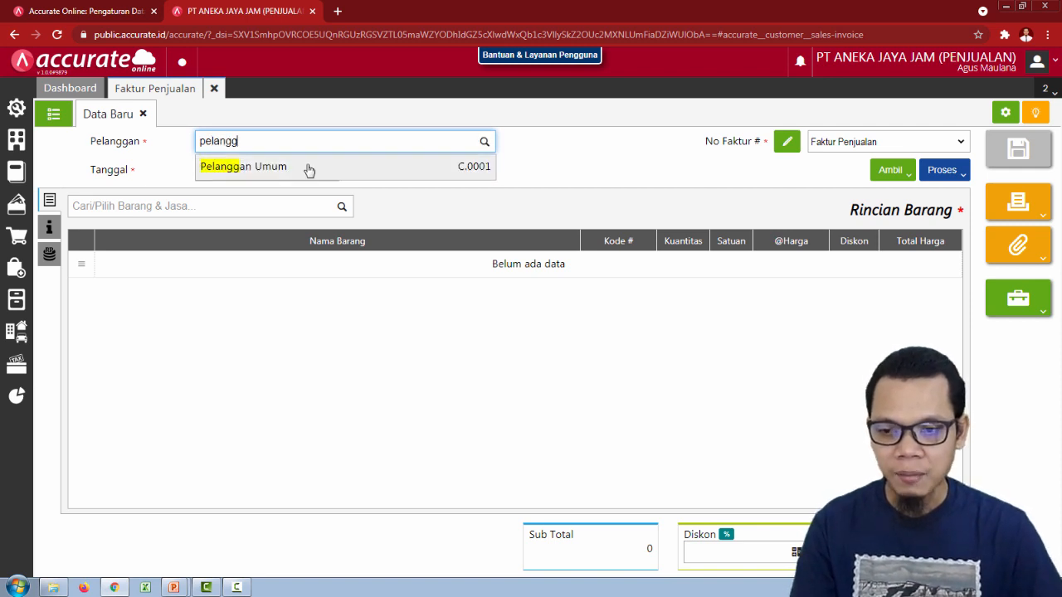
left_click(308, 168)
left_click(259, 169)
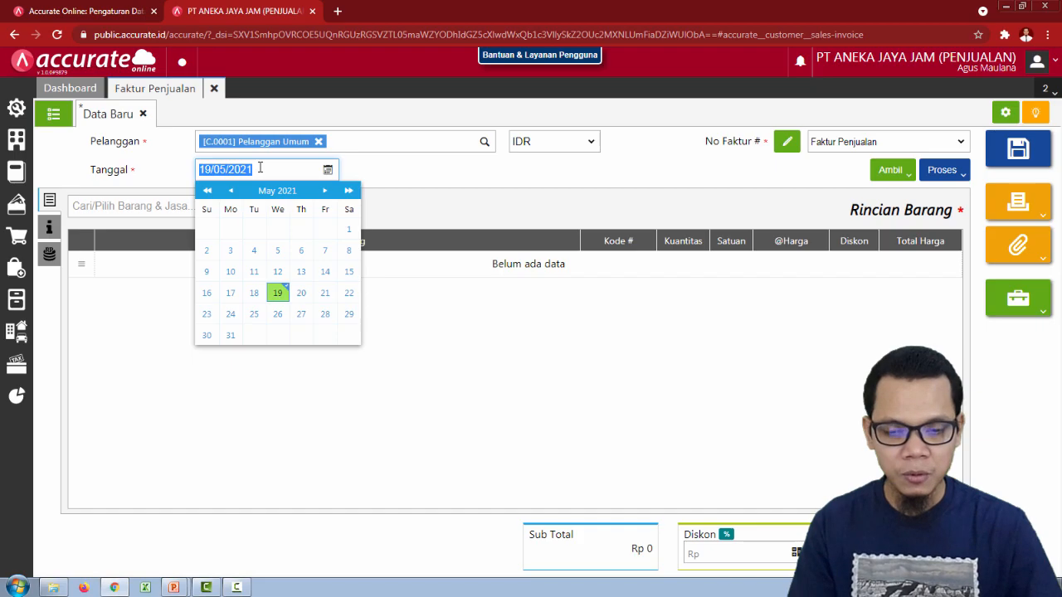
type("10/01/2021")
- Add the item Berrybenka Sophie Ciana to the sales invoice with a quantity of 3
left_click(267, 204)
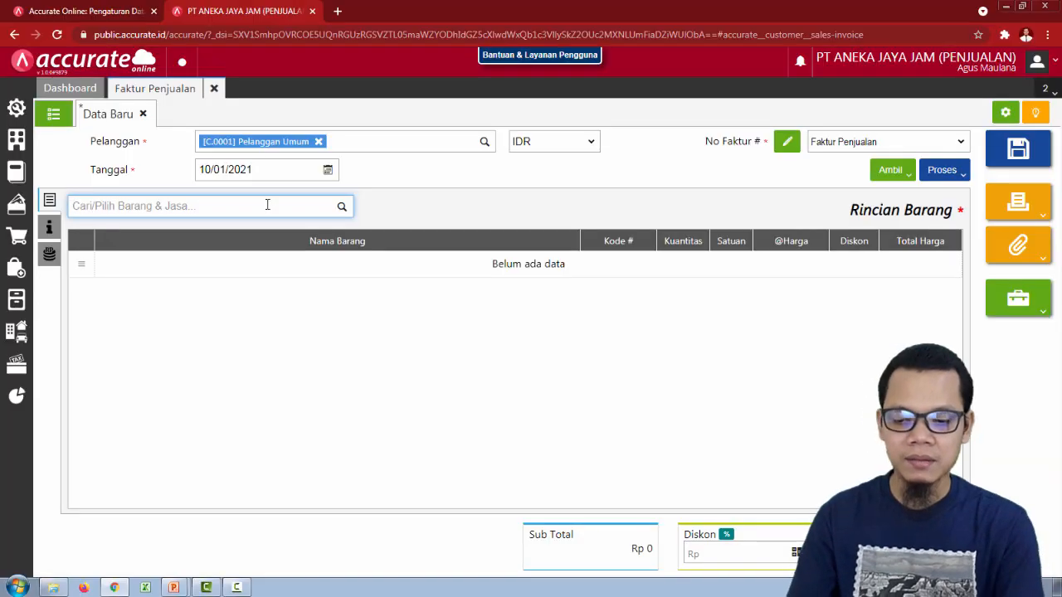
type("ber")
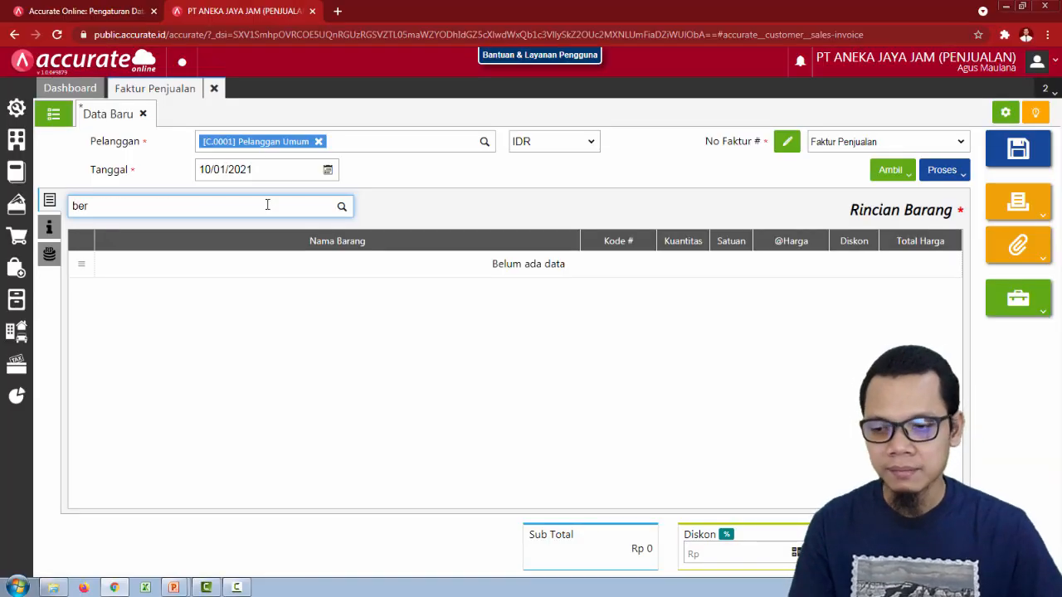
left_click(234, 240)
left_click(566, 217)
type("3")
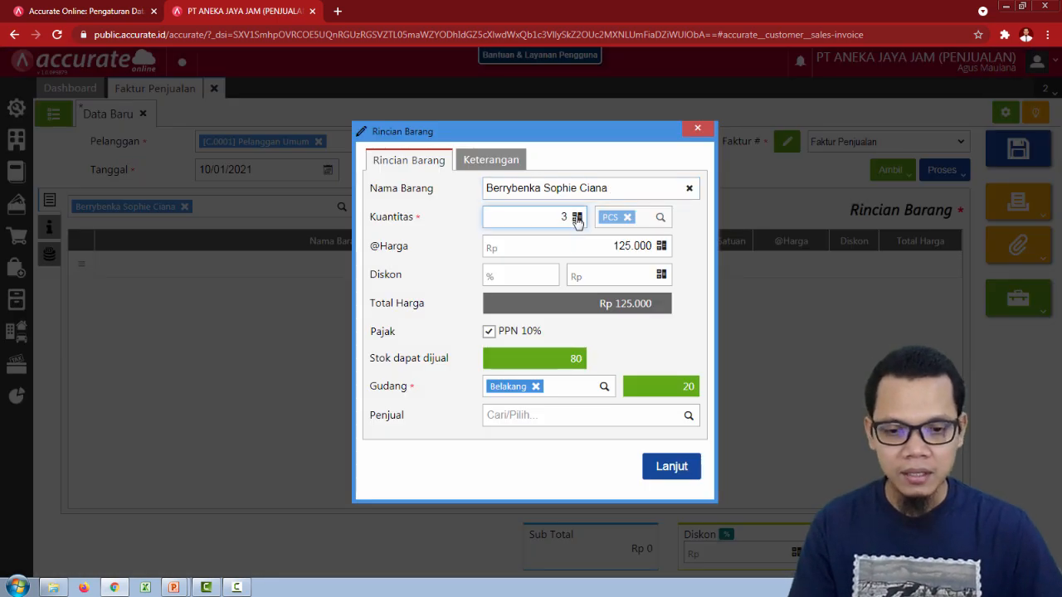
- Set Berrybenka Sophie Ciana's unit price to 200.000 and its warehouse to Depan, and confirm the item details
key("alt+Tab")
key("alt+Tab")
left_click(610, 245)
key("ctrl+a")
type("200000")
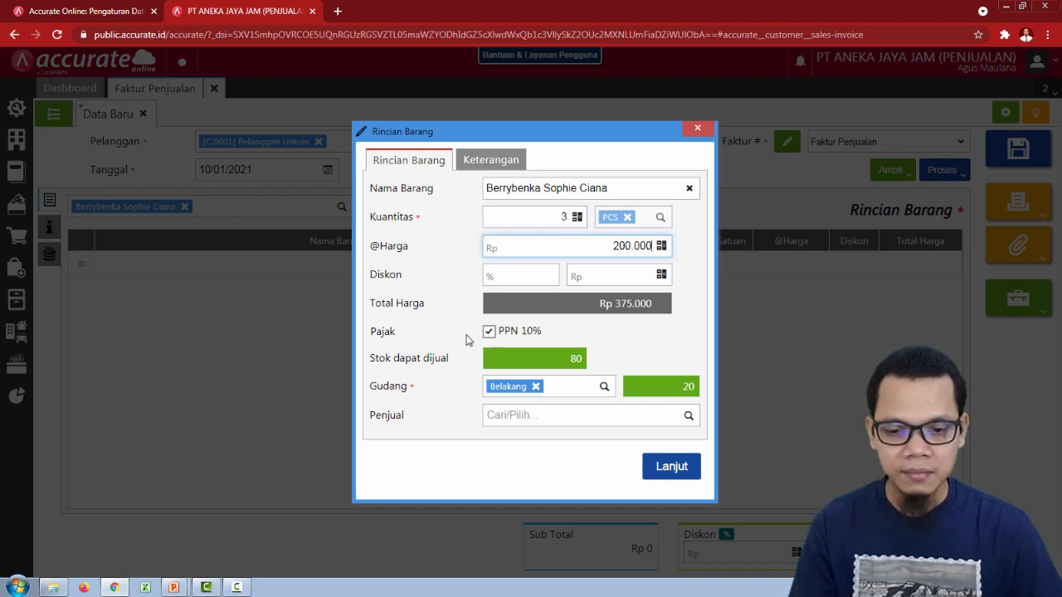
left_click(536, 387)
left_click(603, 387)
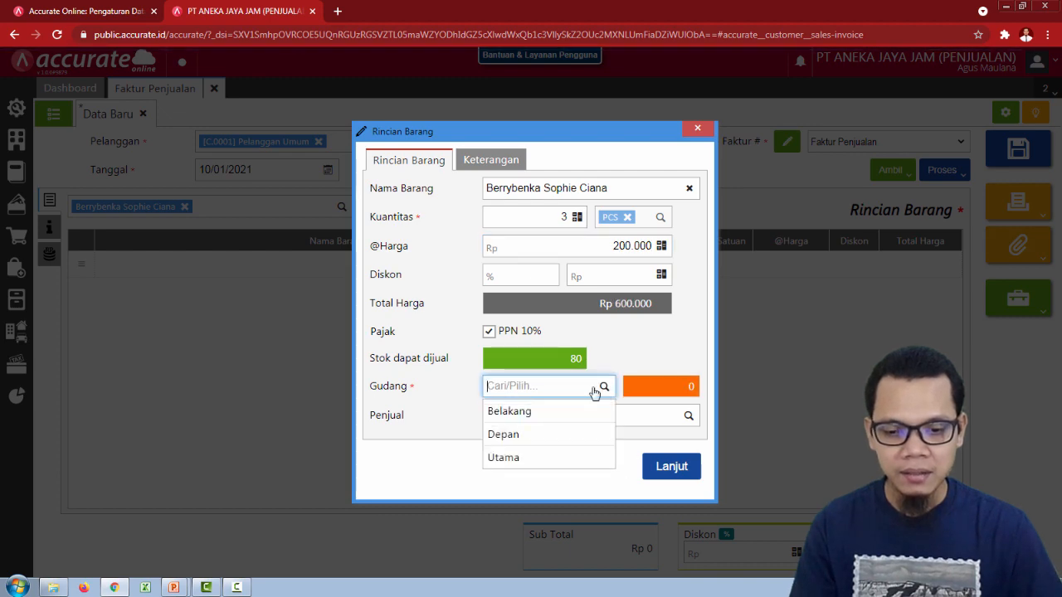
left_click(537, 434)
left_click(659, 469)
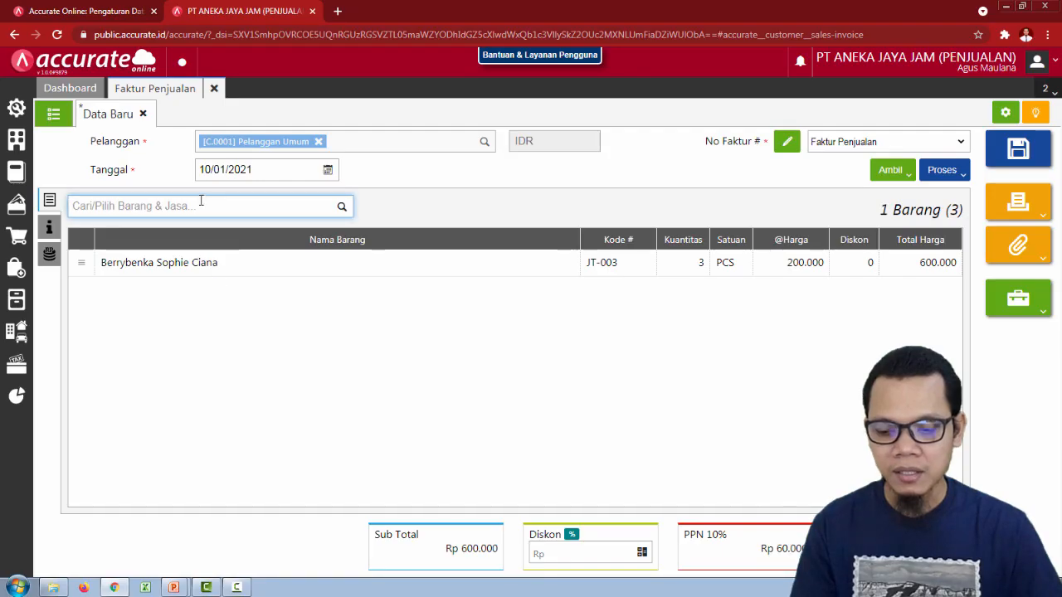
- Add the item Casio AE-1000 to the sales invoice with a quantity of 3 and a unit price of 400.000
left_click(196, 207)
type("ae")
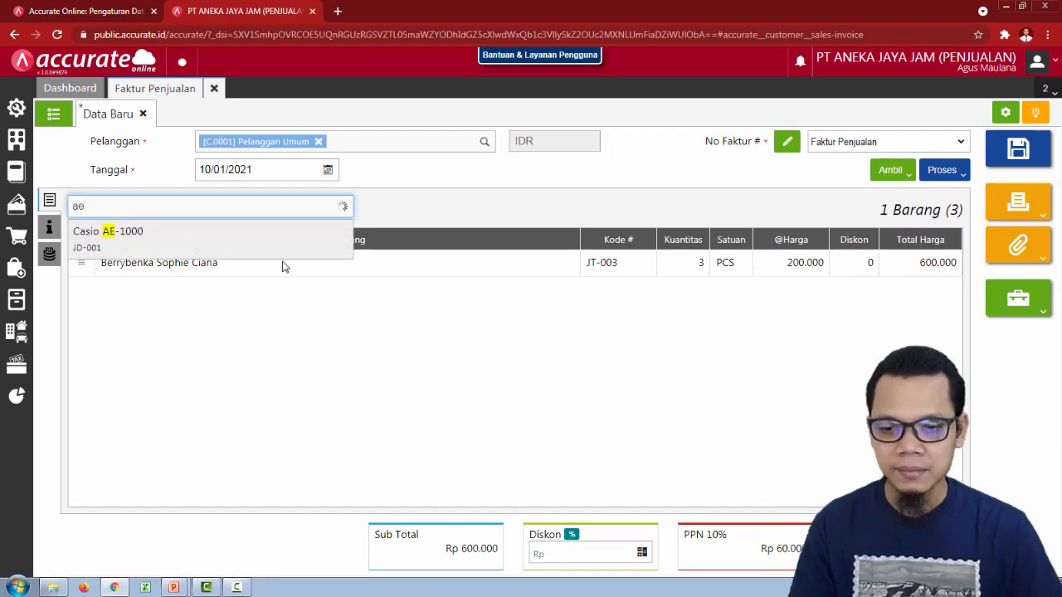
key("Return")
left_click_drag(545, 213, 587, 215)
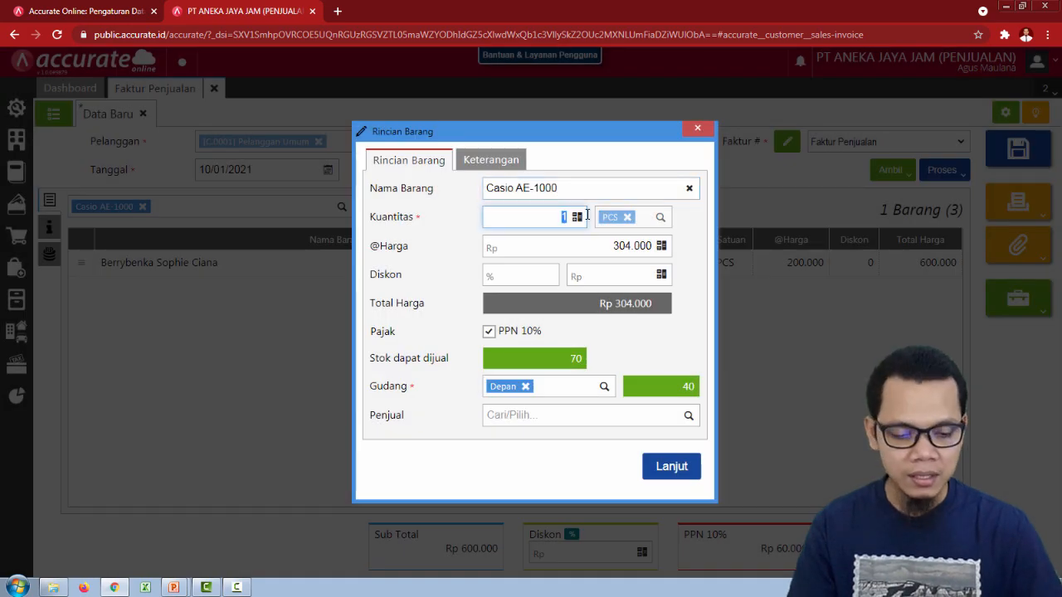
key("alt+Tab")
key("alt+Tab")
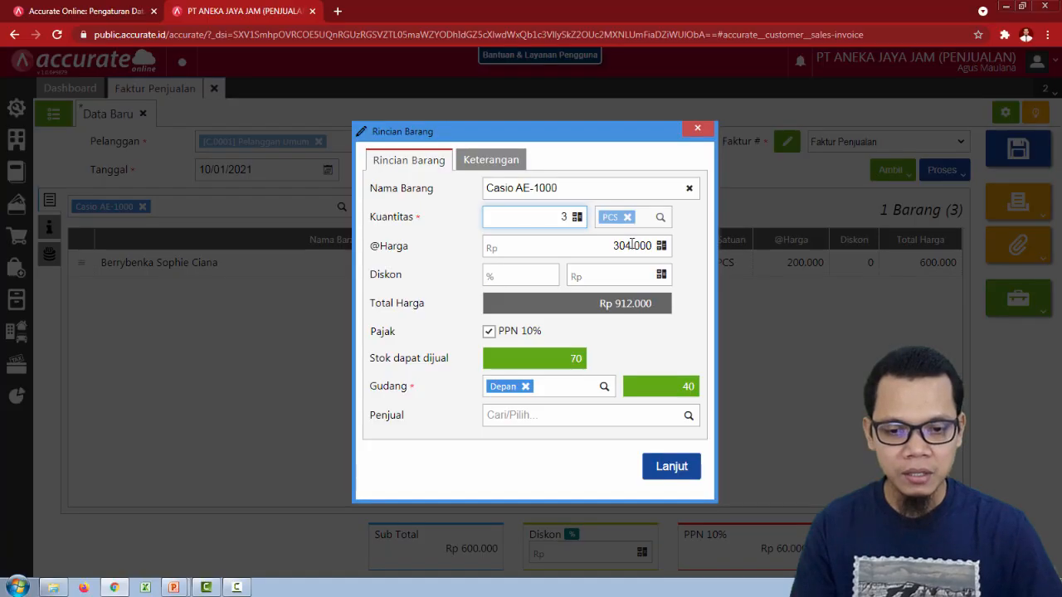
left_click_drag(602, 243, 628, 241)
key("Delete")
key("Delete")
type("400")
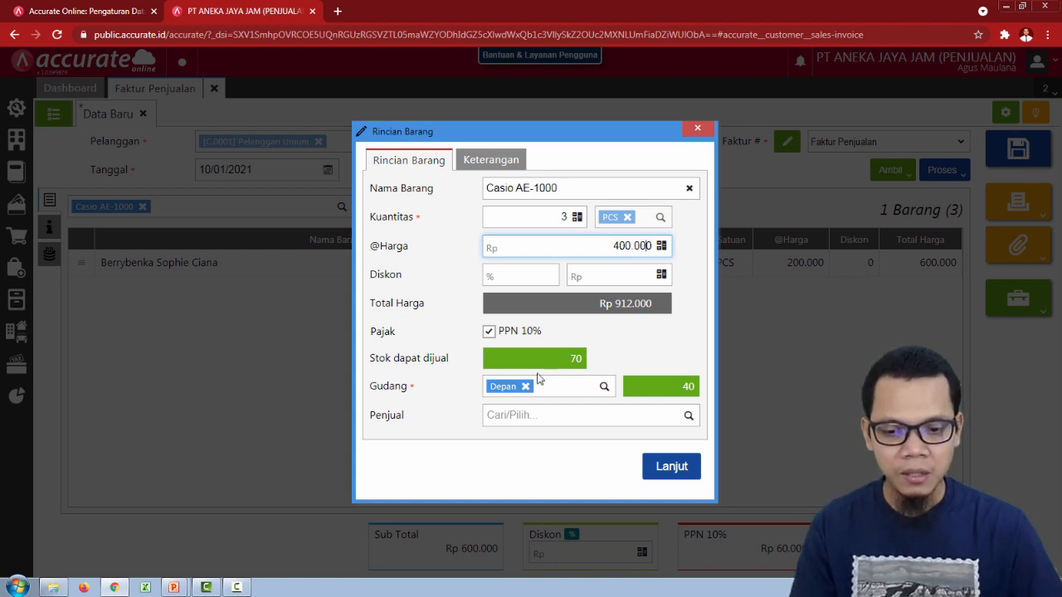
left_click(667, 470)
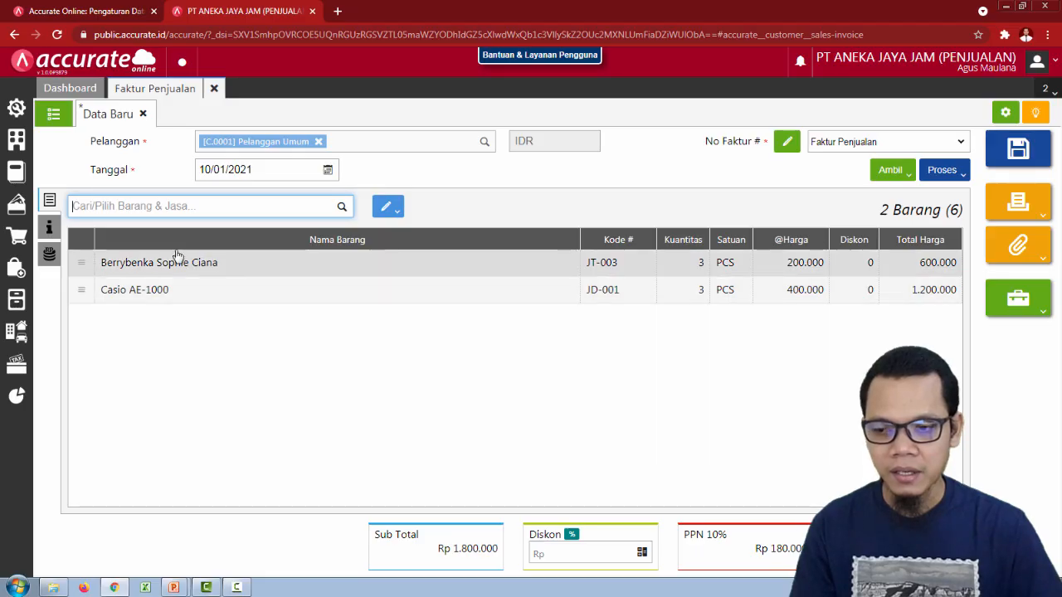
- Add the item Digitec SW Lite to the sales invoice with a quantity of 3 and a unit price of 450.000
type("sw")
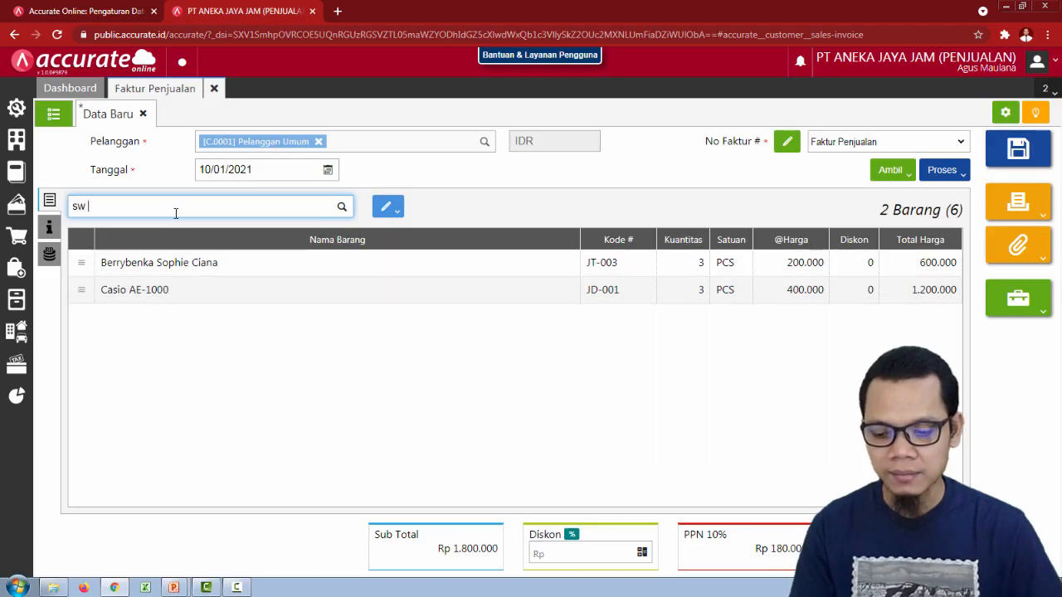
left_click(182, 238)
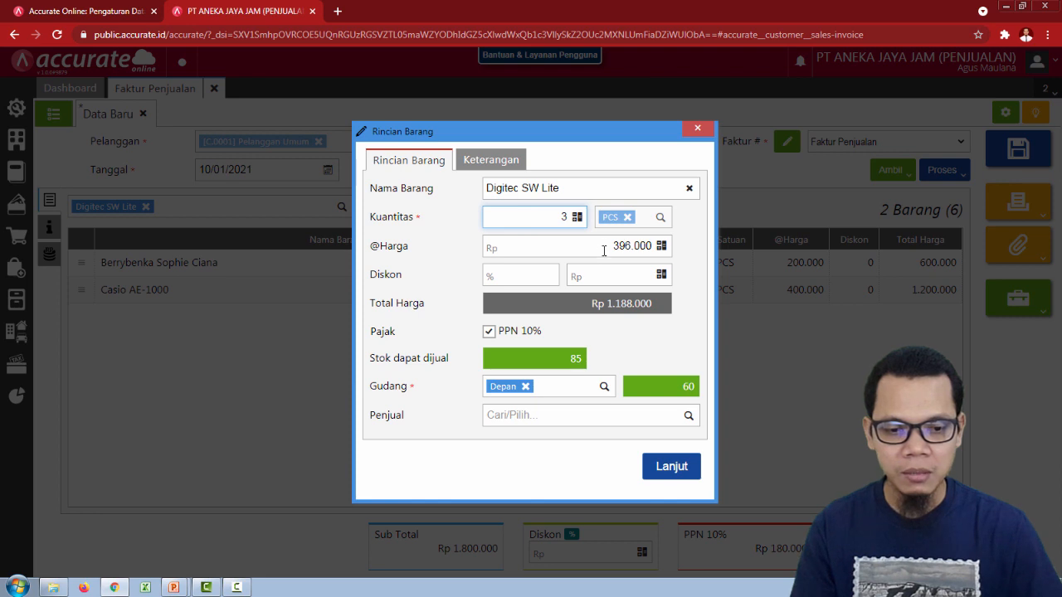
left_click(639, 247)
type("450000")
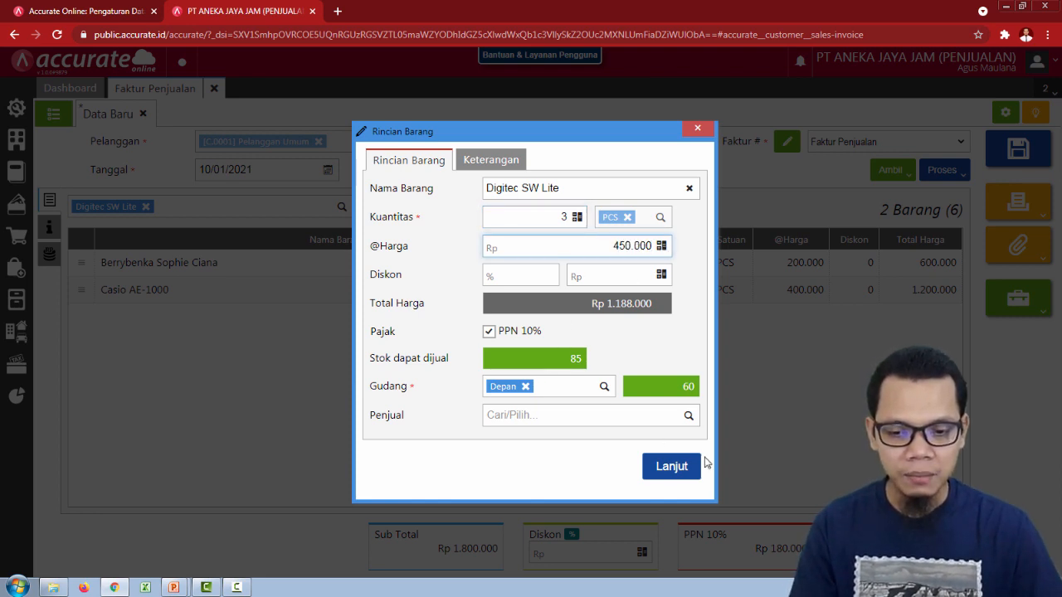
left_click(675, 470)
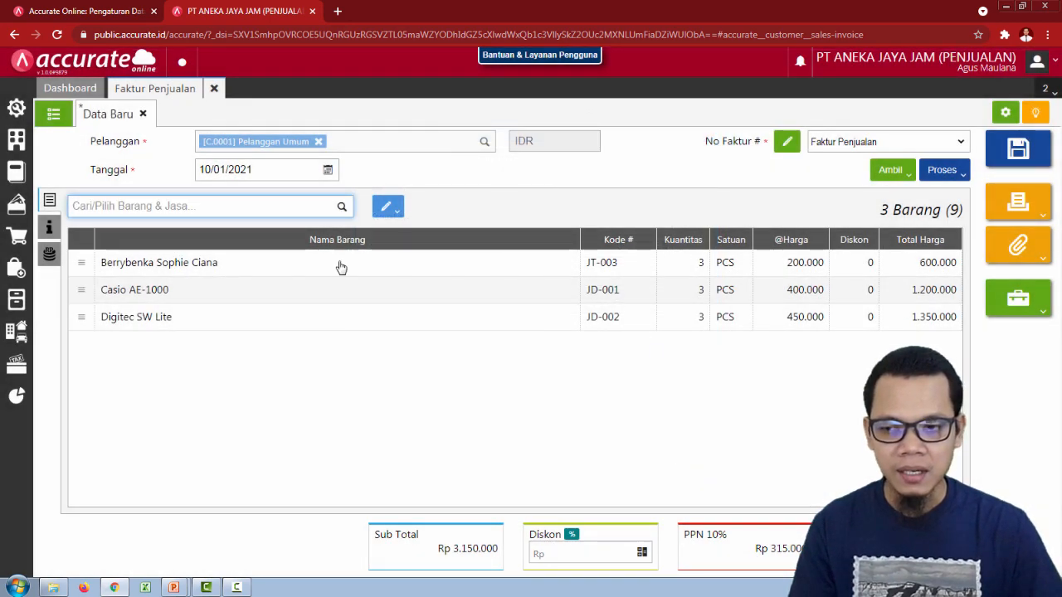
- Check the freight charge instructions on the slide and choose the Pendapatan Lain-lain account for the invoice's other costs (Biaya Lainnya)
key("alt+Tab")
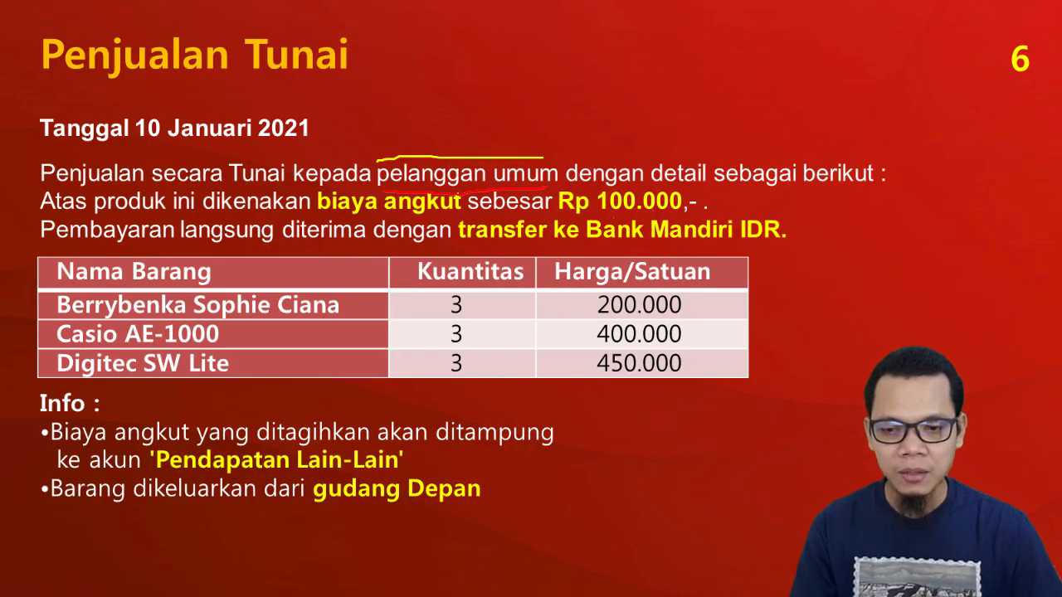
key("alt+Tab")
left_click(49, 228)
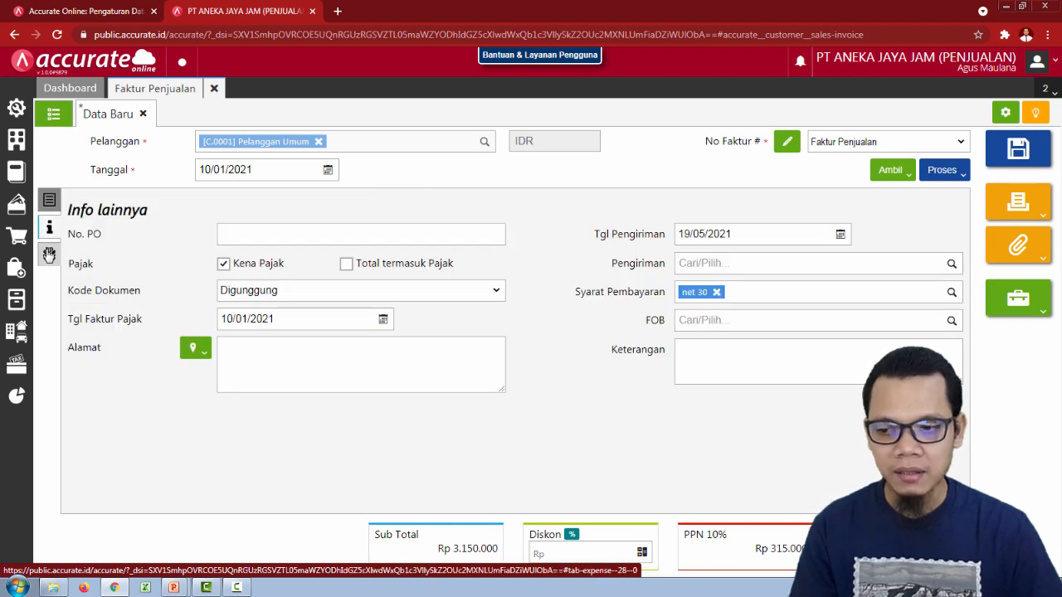
left_click(49, 255)
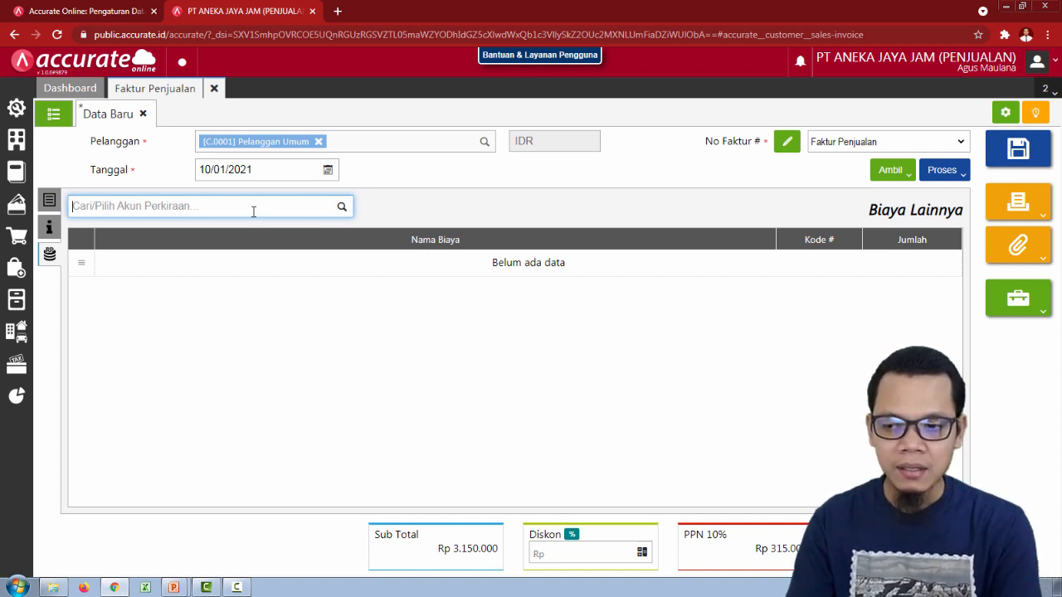
type("pendapatan")
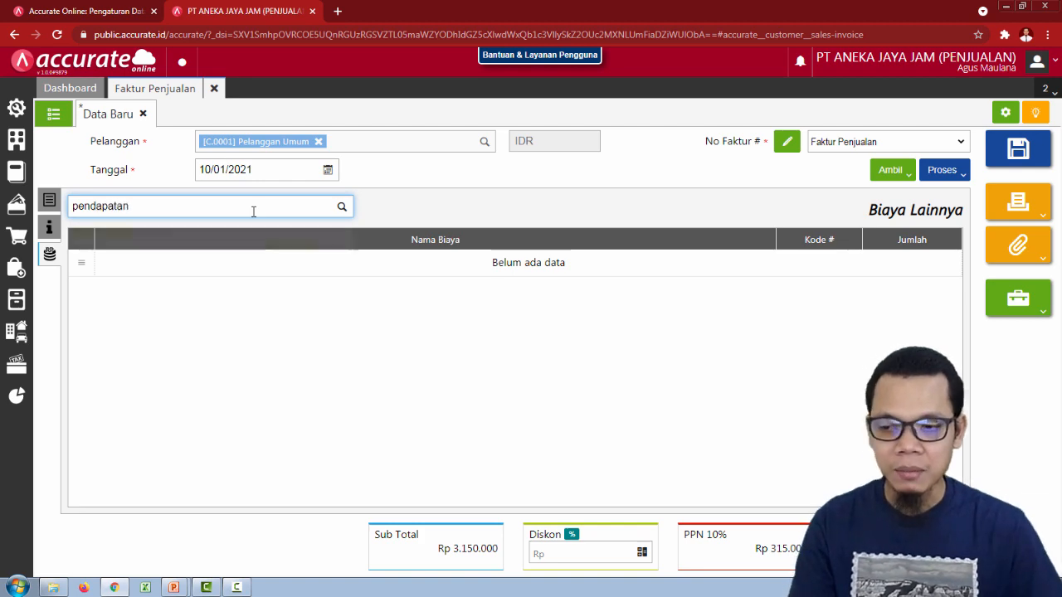
left_click(186, 252)
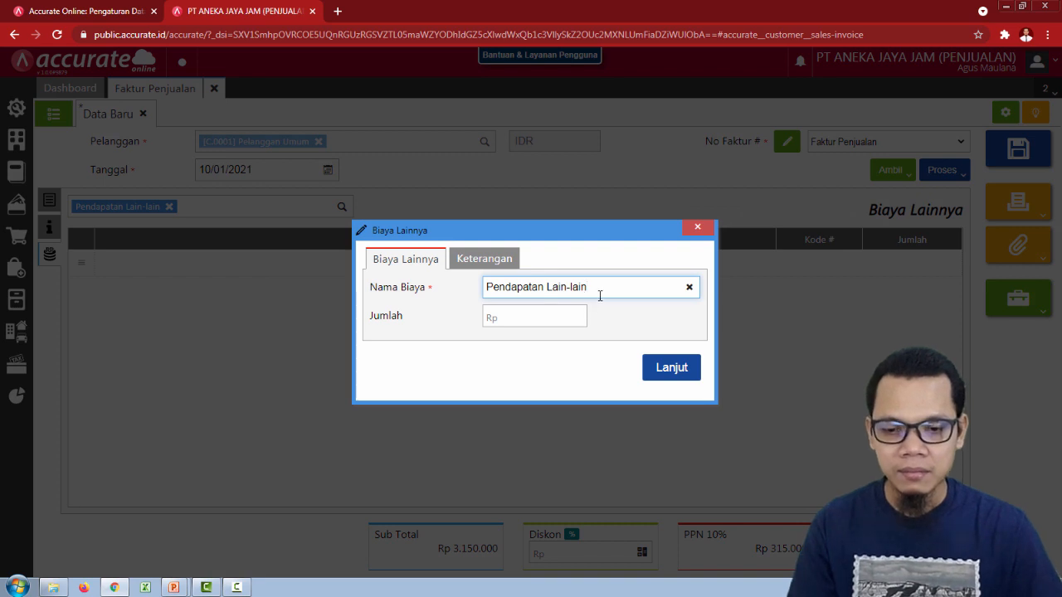
- Rename the other cost to Beban Angkut, set its amount to Rp 100.000, and confirm it on the invoice
left_click_drag(601, 290, 467, 293)
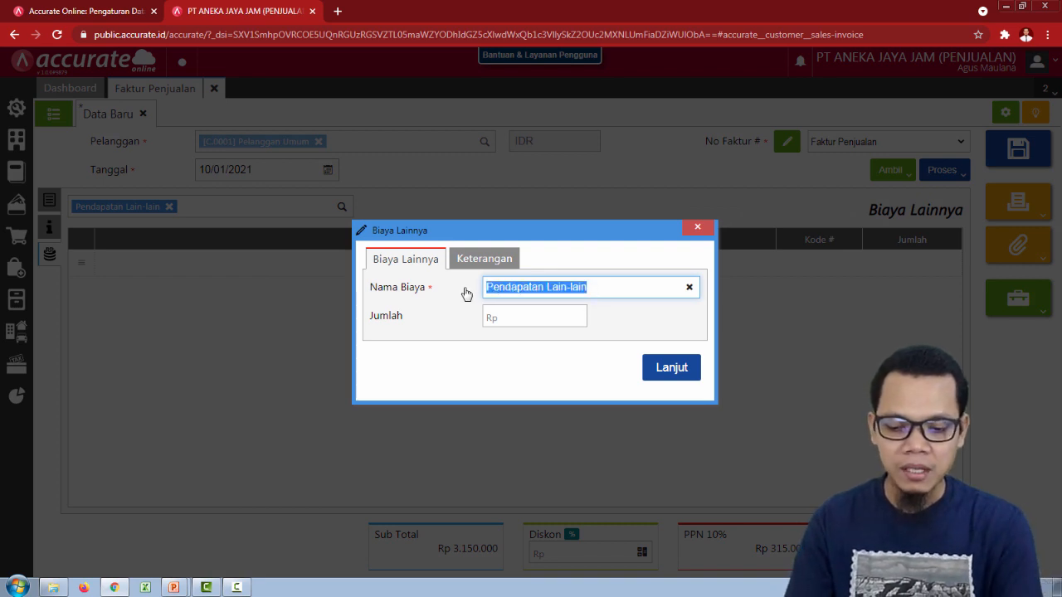
type("Beban An")
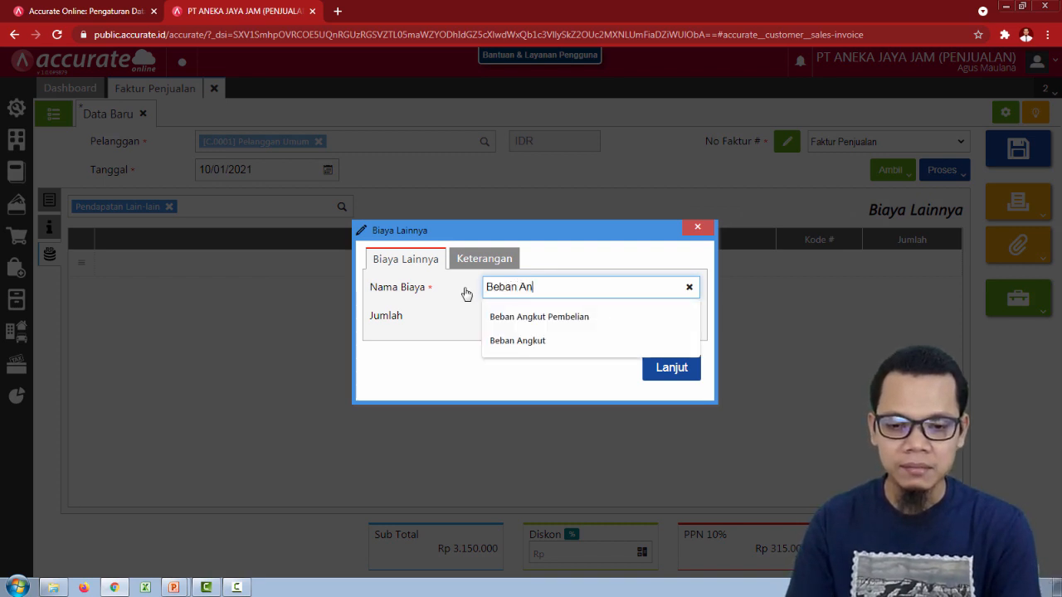
type("gkut")
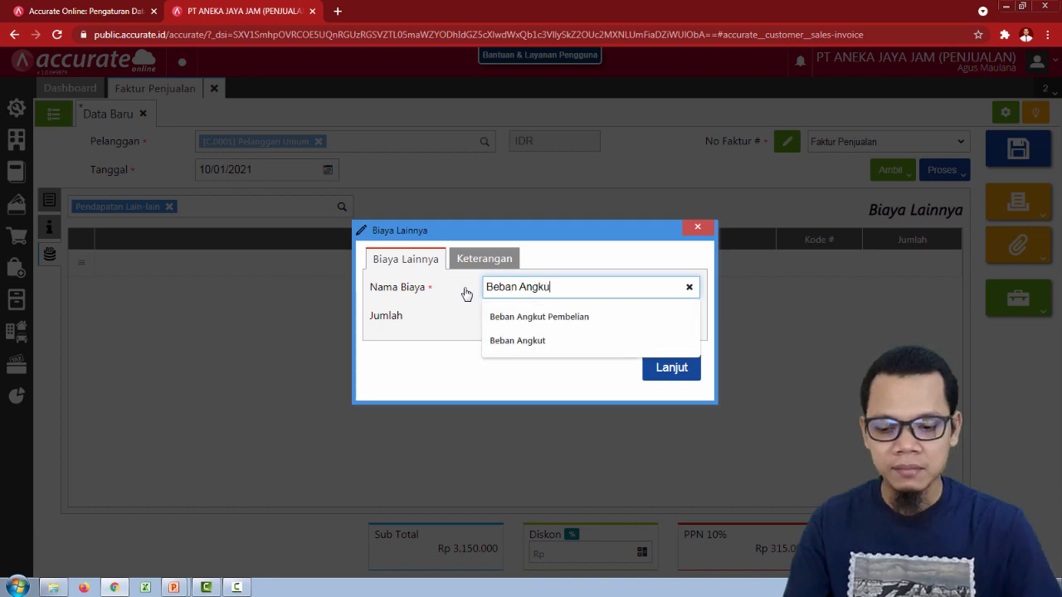
left_click(466, 311)
left_click(520, 318)
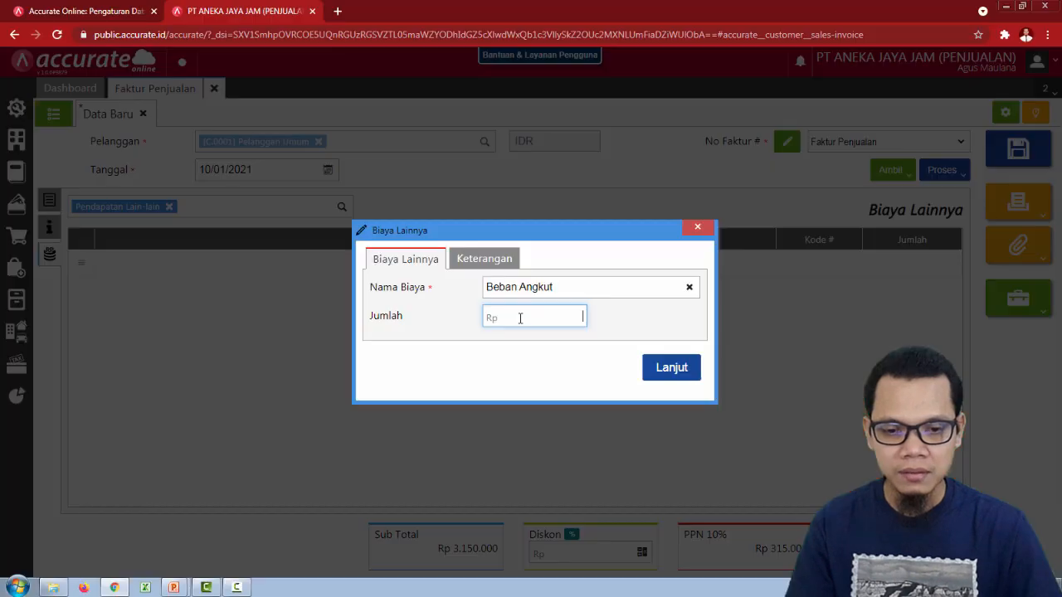
type("100")
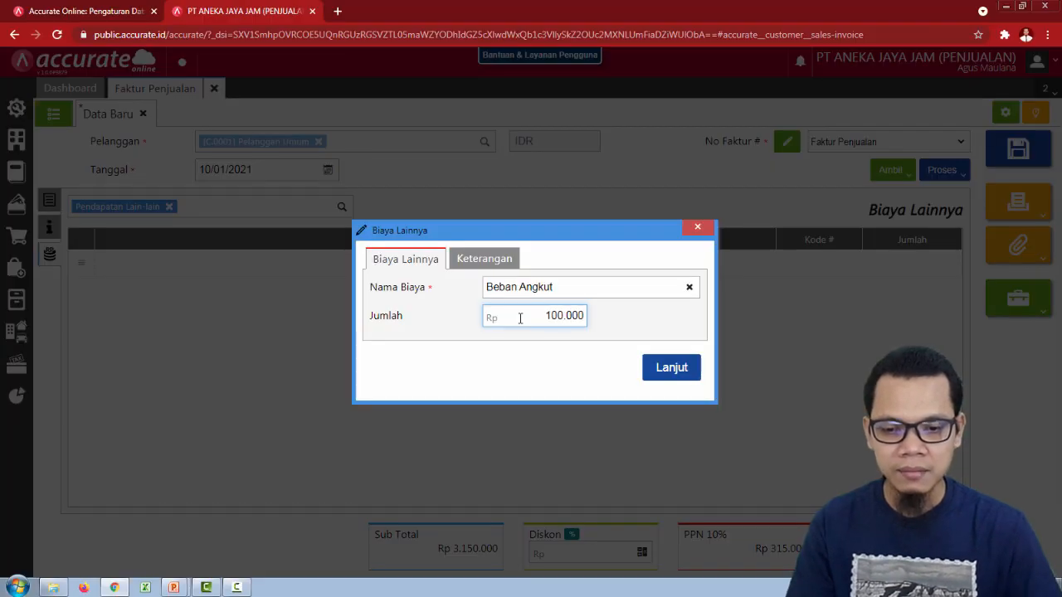
left_click(488, 261)
left_click(415, 257)
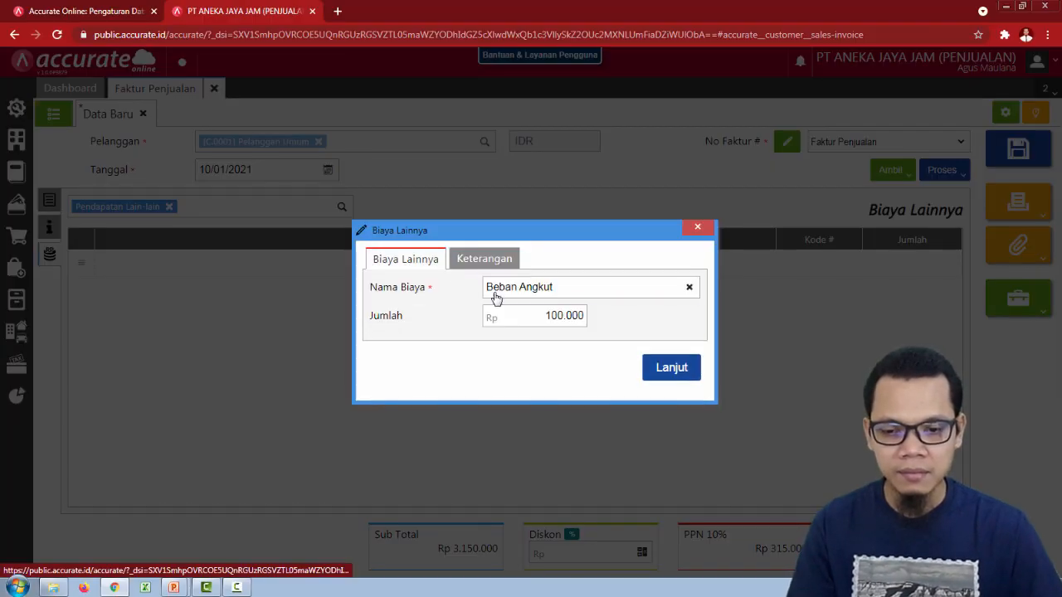
left_click(672, 367)
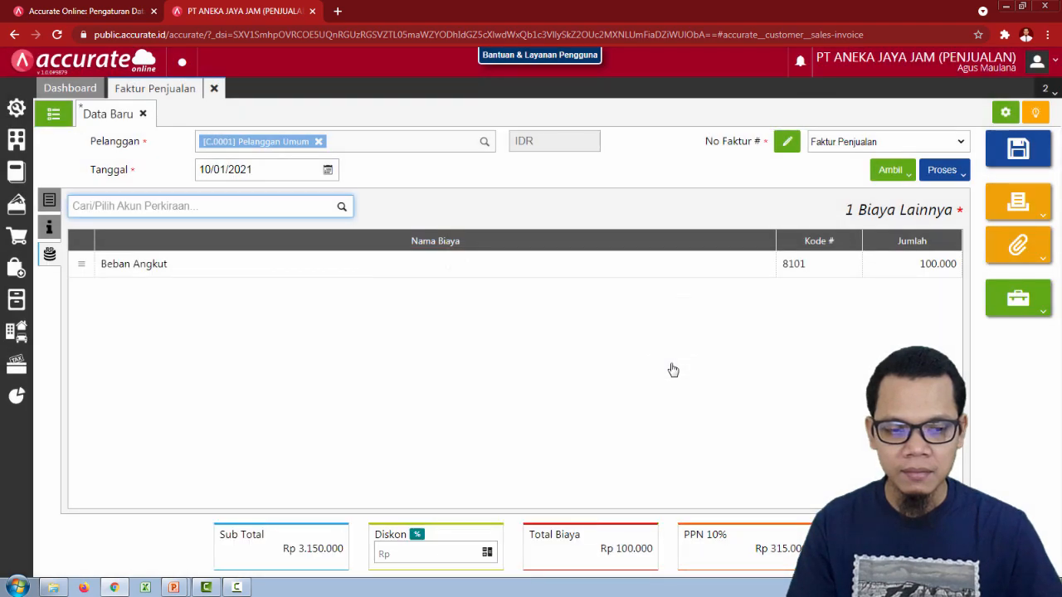
- Return to the invoice's item details and process the invoice into a payment (Pembayaran)
left_click(49, 206)
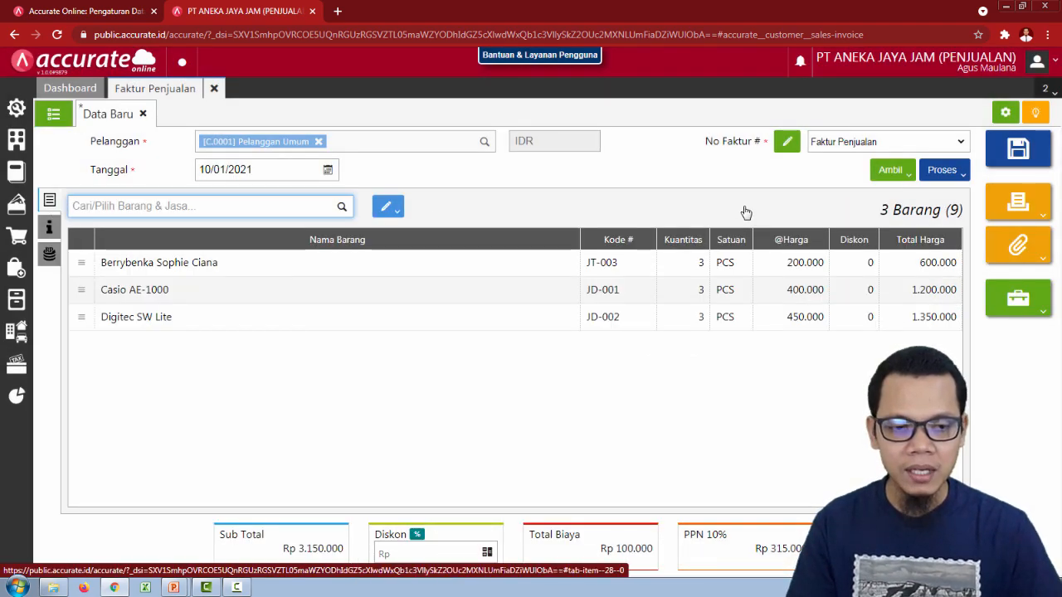
left_click(940, 171)
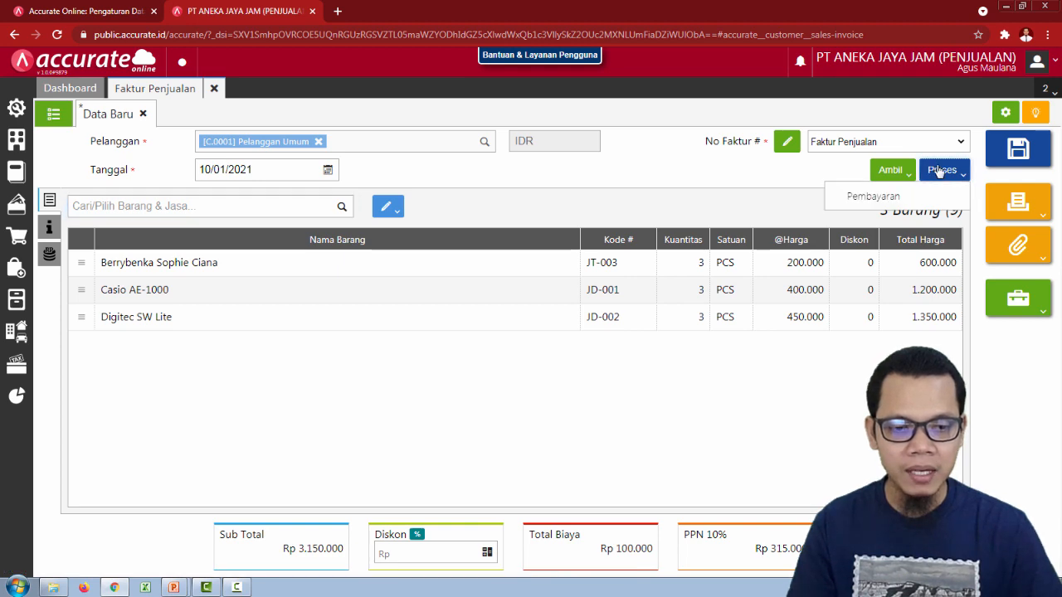
left_click(907, 198)
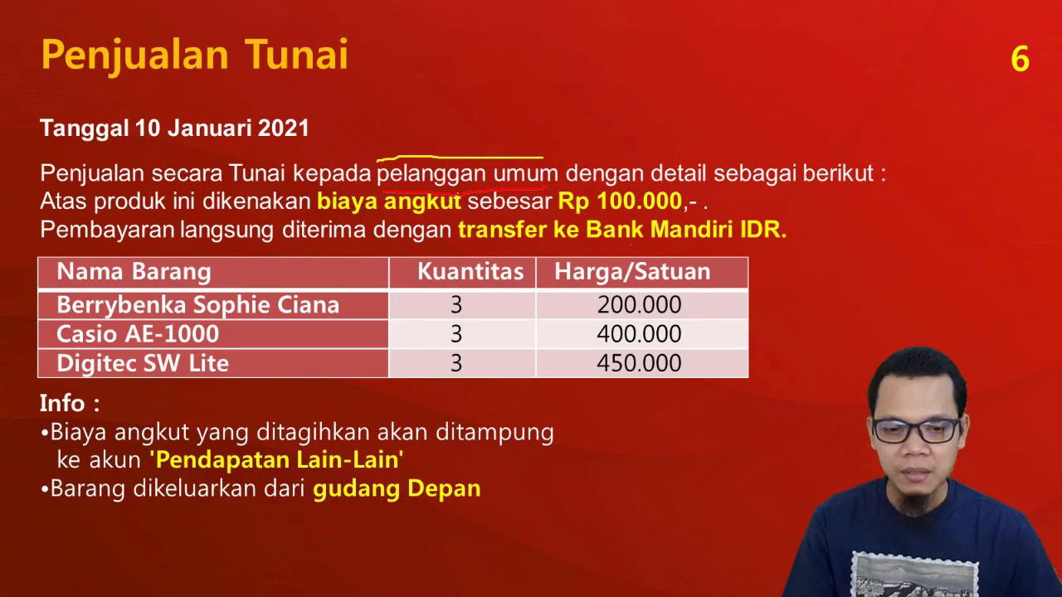
- Set the receipt's bank to Bank Mandiri IDR and method to Transfer Bank, and fill the payment value with the invoice total of 3.565.000
key("alt+Tab")
left_click(352, 177)
type("mand")
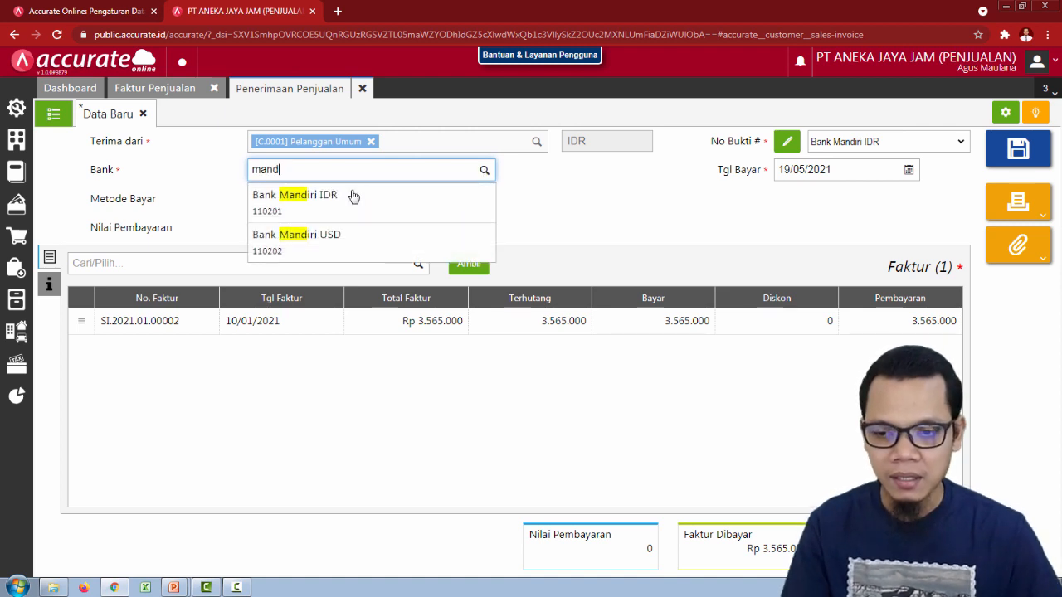
left_click(351, 195)
left_click(350, 200)
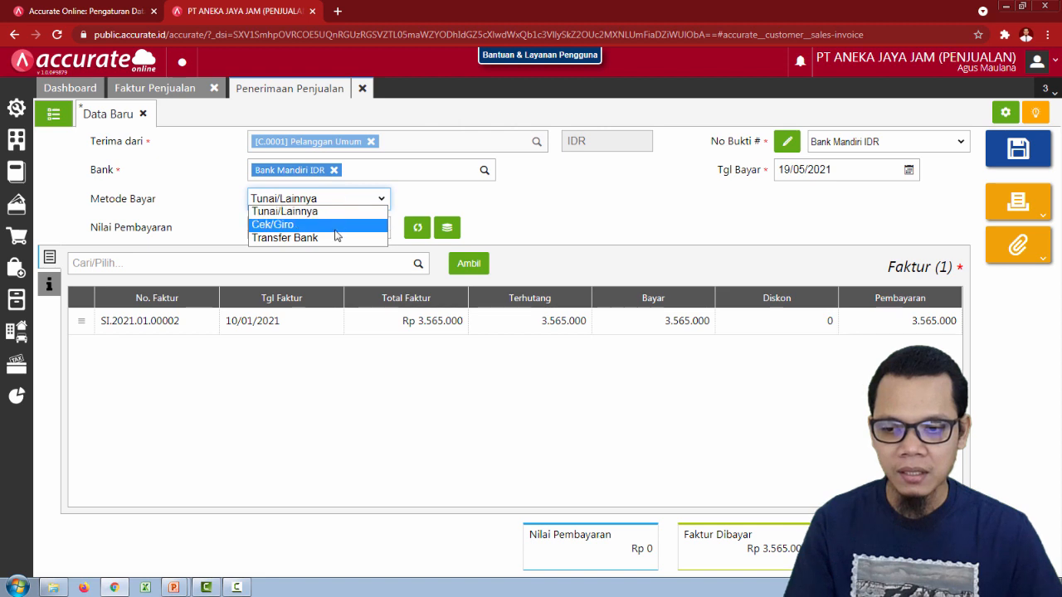
left_click(335, 238)
left_click(417, 230)
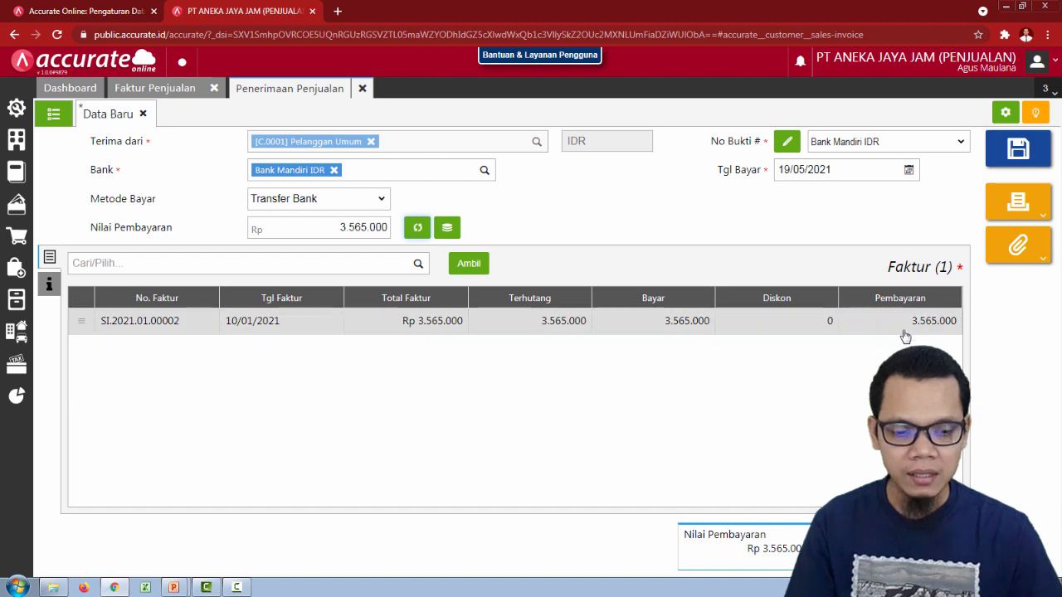
- Set the payment date to 10/01/2021 and save the sales receipt
left_click(802, 171)
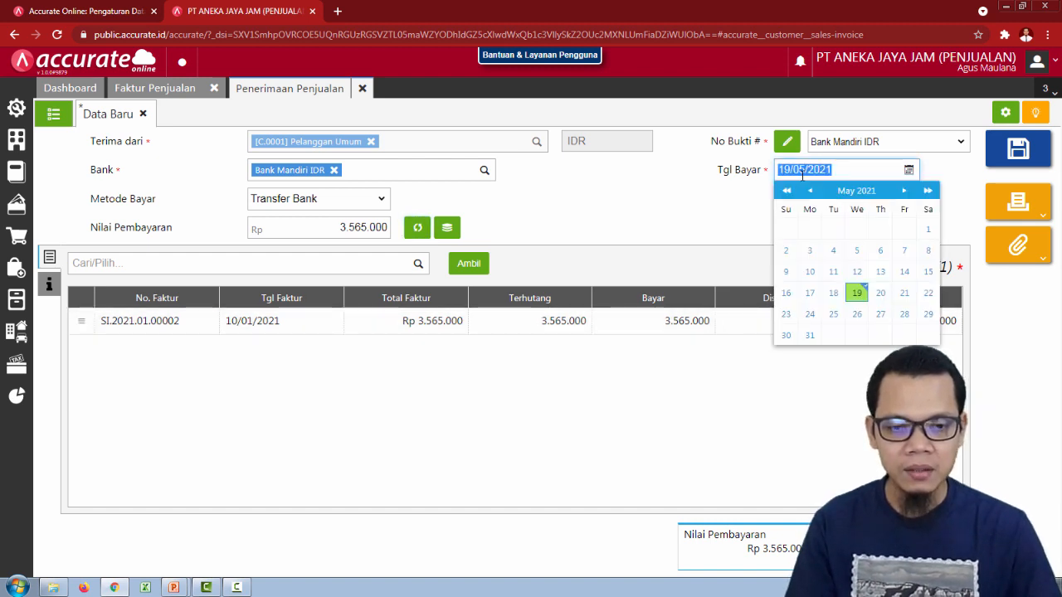
type("1")
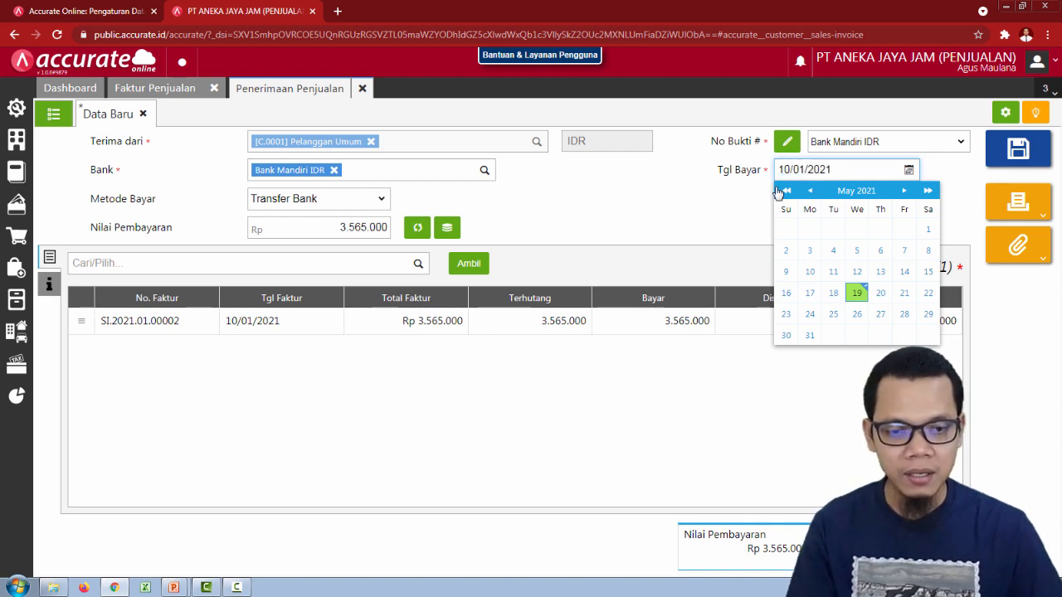
left_click(732, 206)
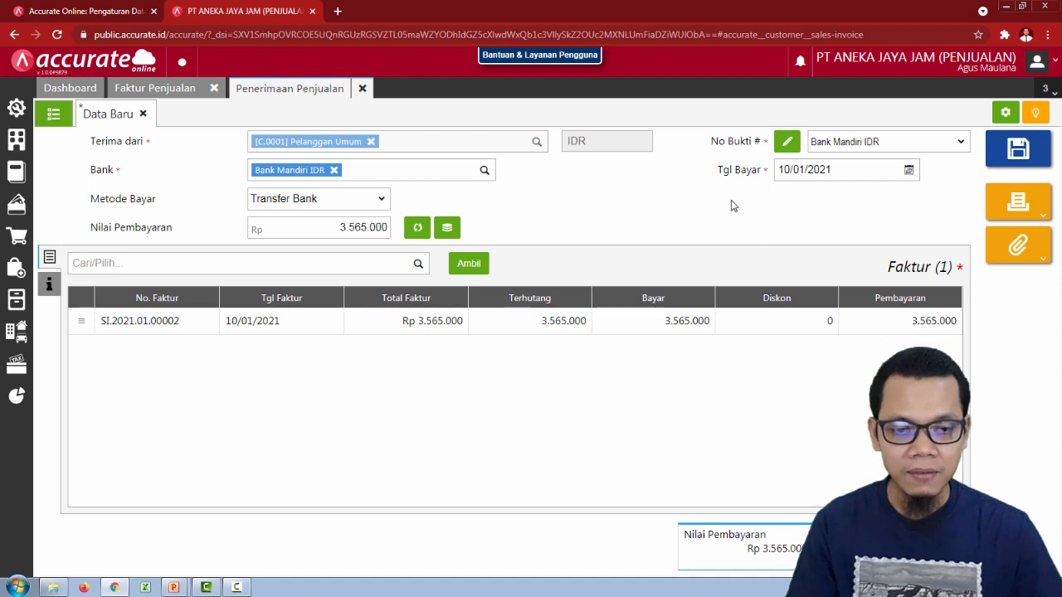
left_click(1023, 147)
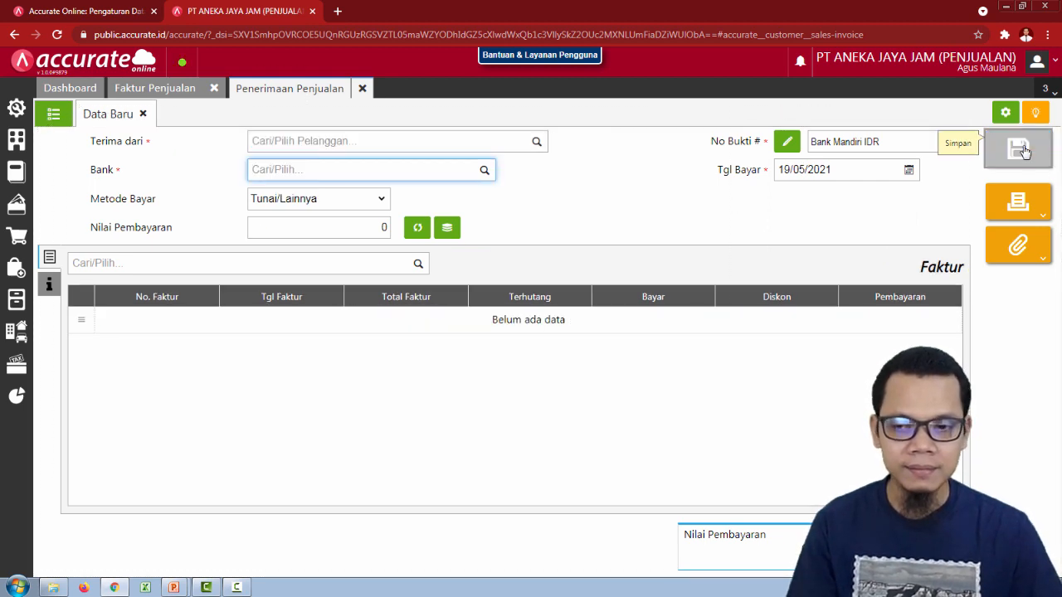
- Open the saved Pelanggan Umum receipt from the sales receipt list and examine its journal details
left_click(53, 116)
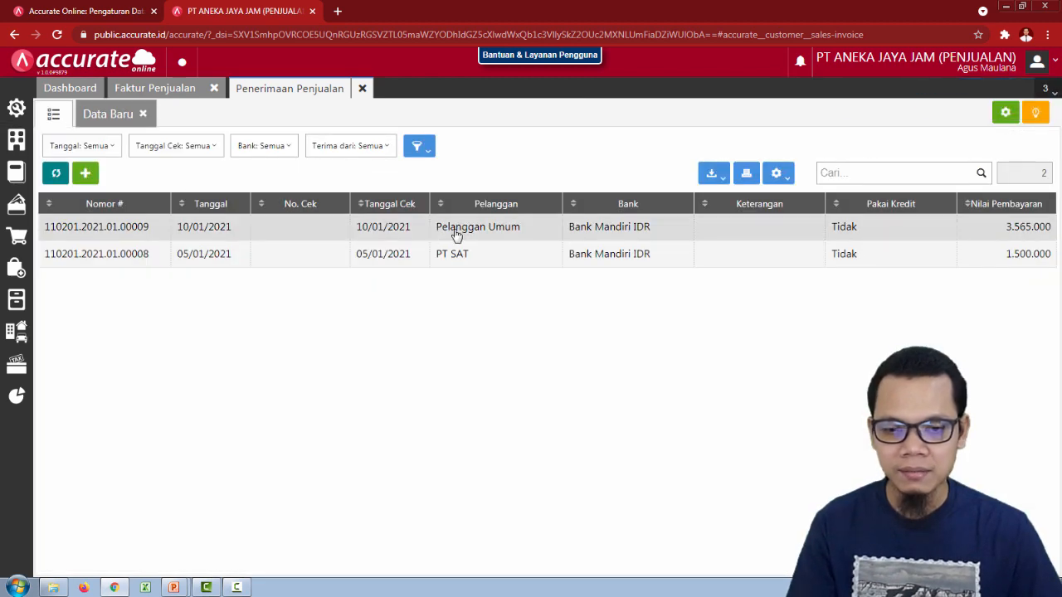
left_click(457, 235)
left_click(1031, 317)
left_click(937, 354)
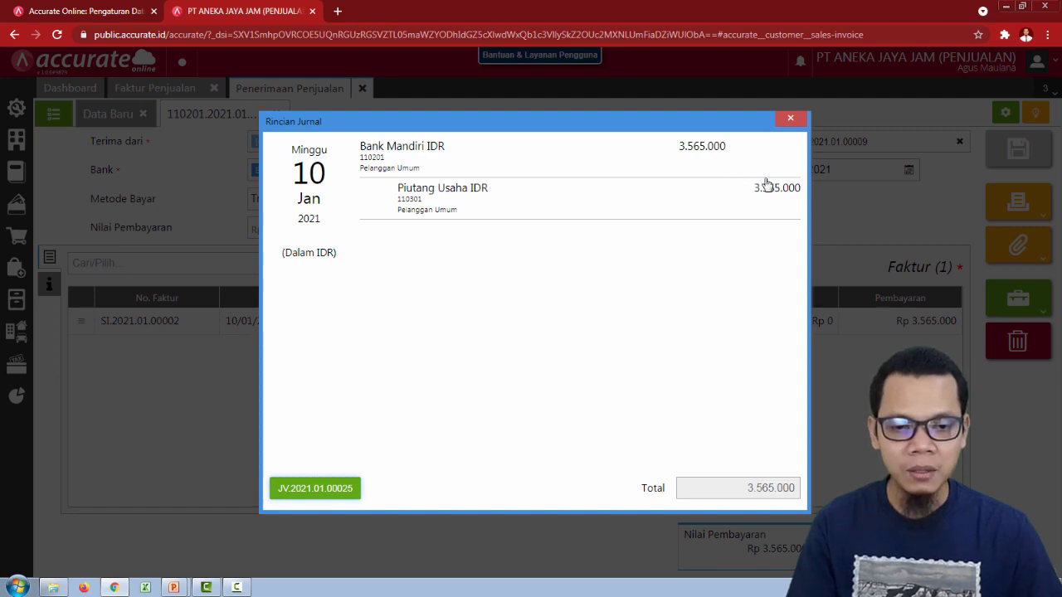
left_click(791, 126)
- Close the sales receipt and sales invoice forms, and bring up the next transaction slide in the presentation
left_click(362, 90)
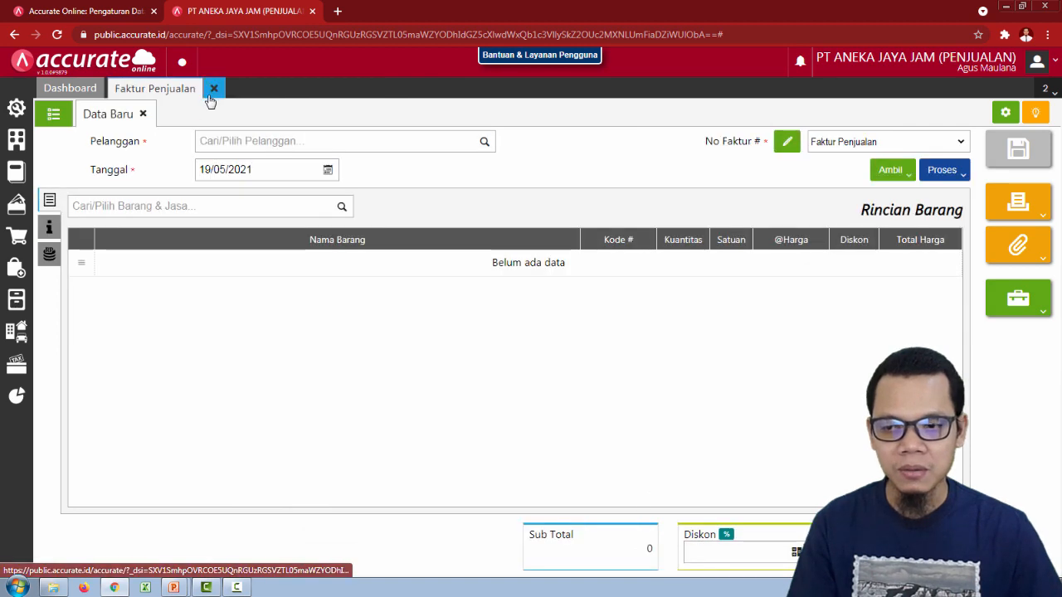
left_click(213, 90)
key("alt+Tab")
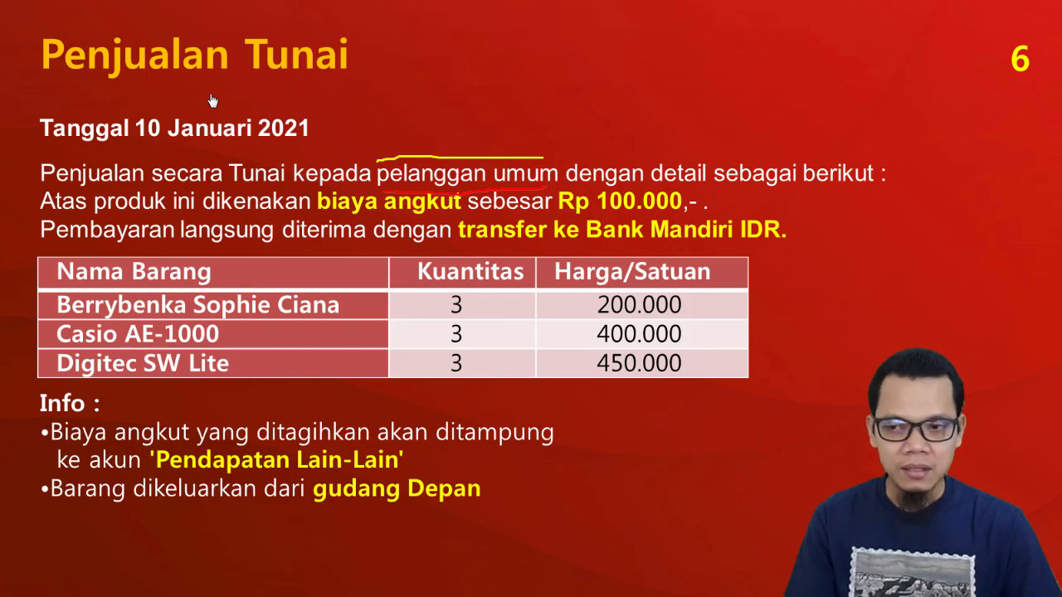
key("Right")
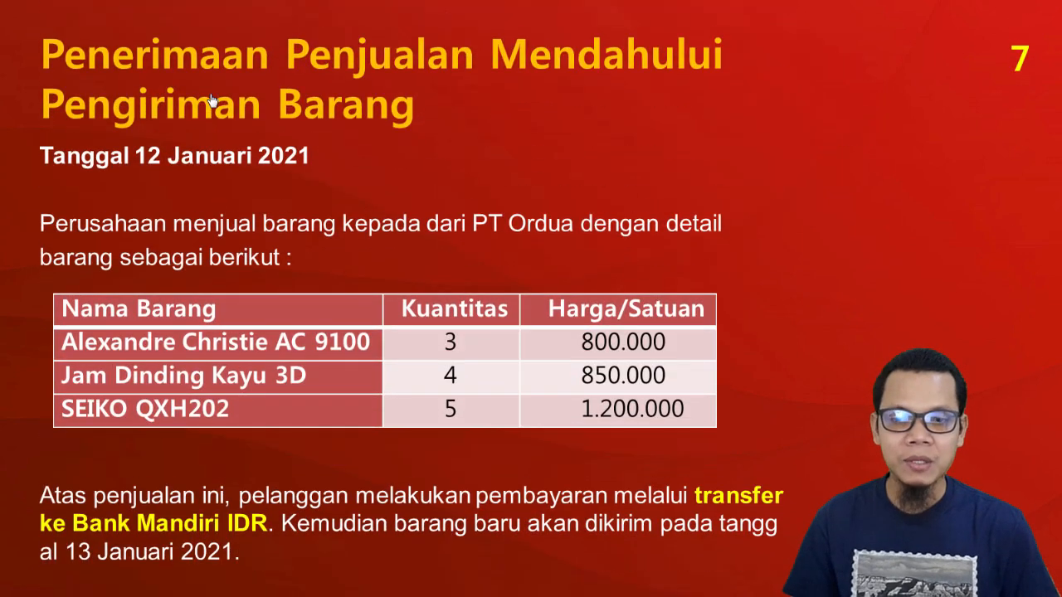
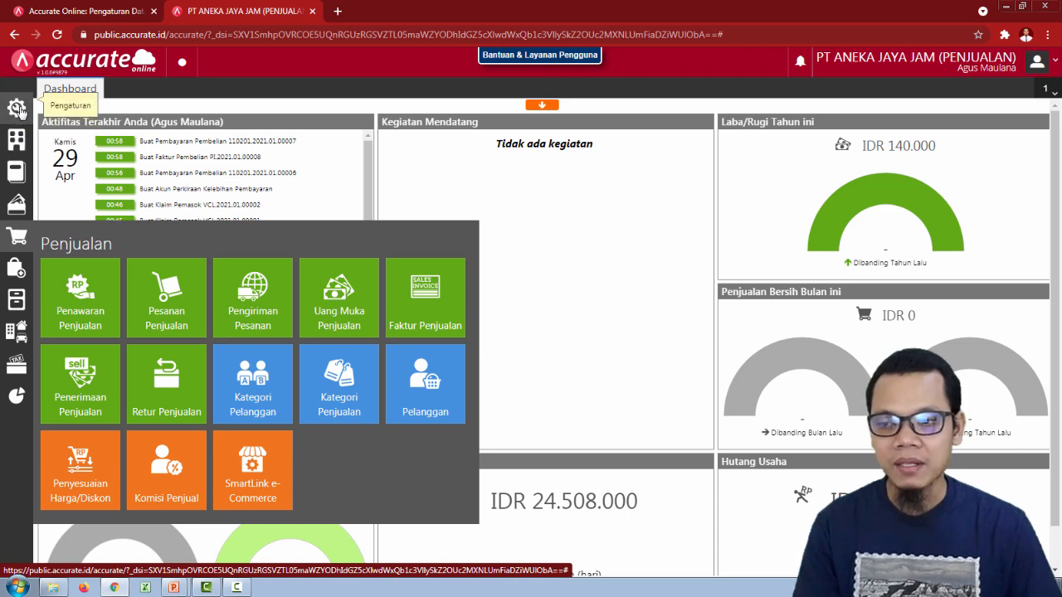
- Enable the sales feature Faktur Dimuka (Mendahului Pengiriman) in the company preferences and save the settings
left_click(18, 109)
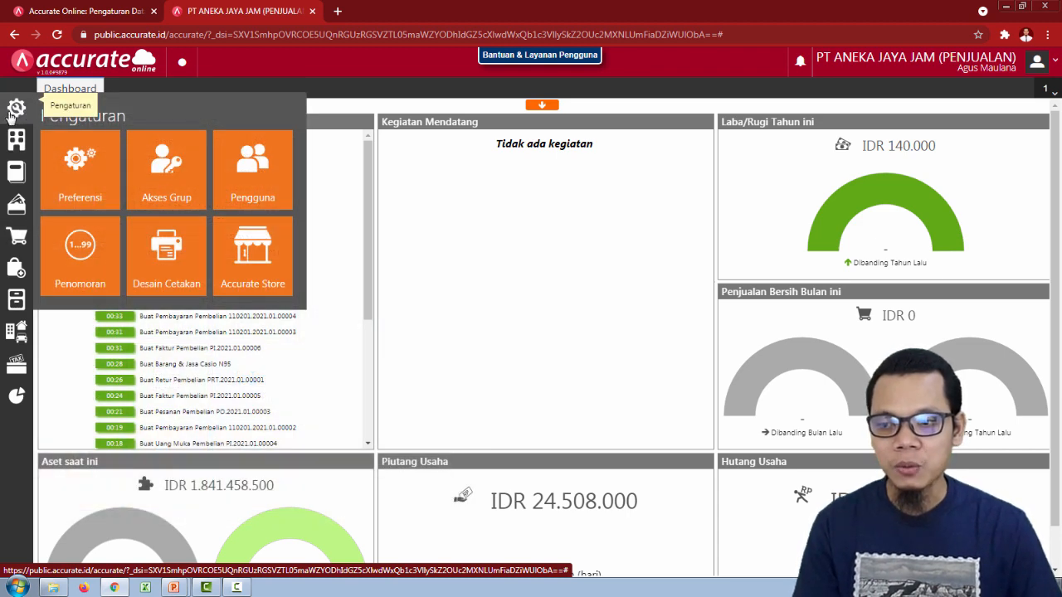
left_click(85, 185)
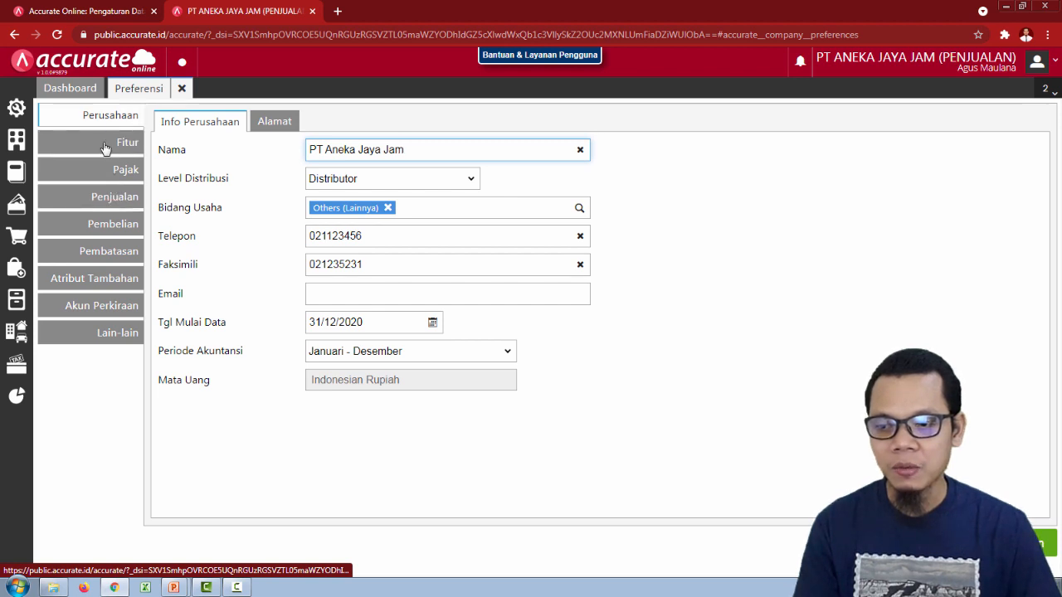
left_click(116, 145)
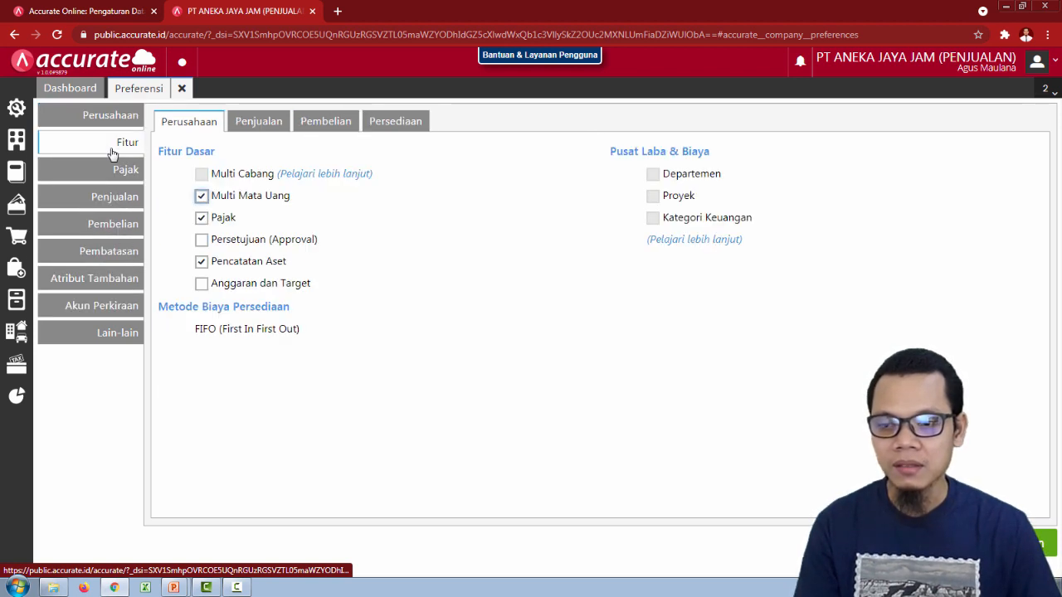
left_click(260, 126)
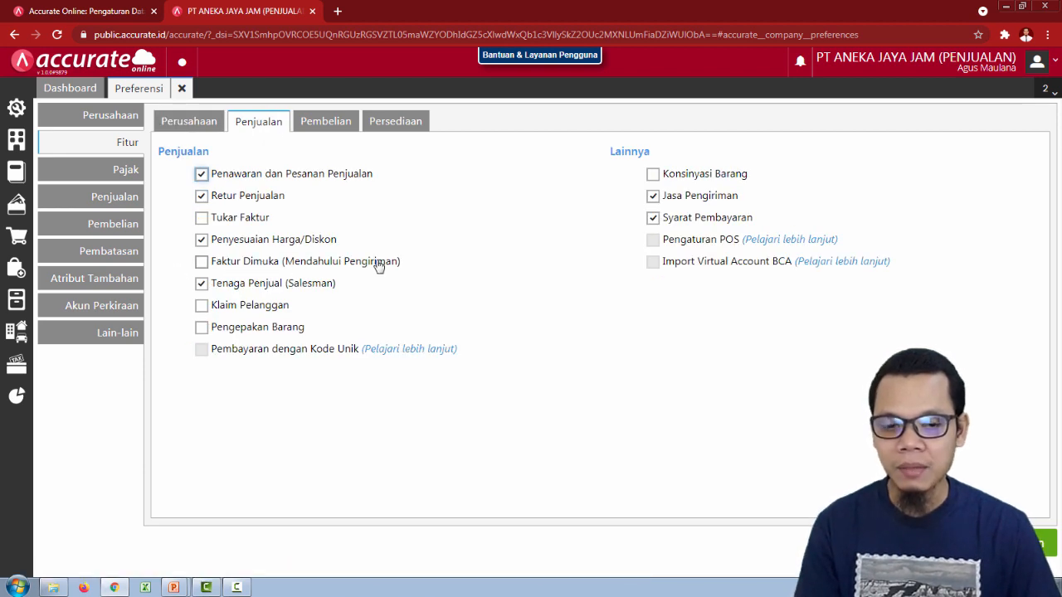
left_click(201, 262)
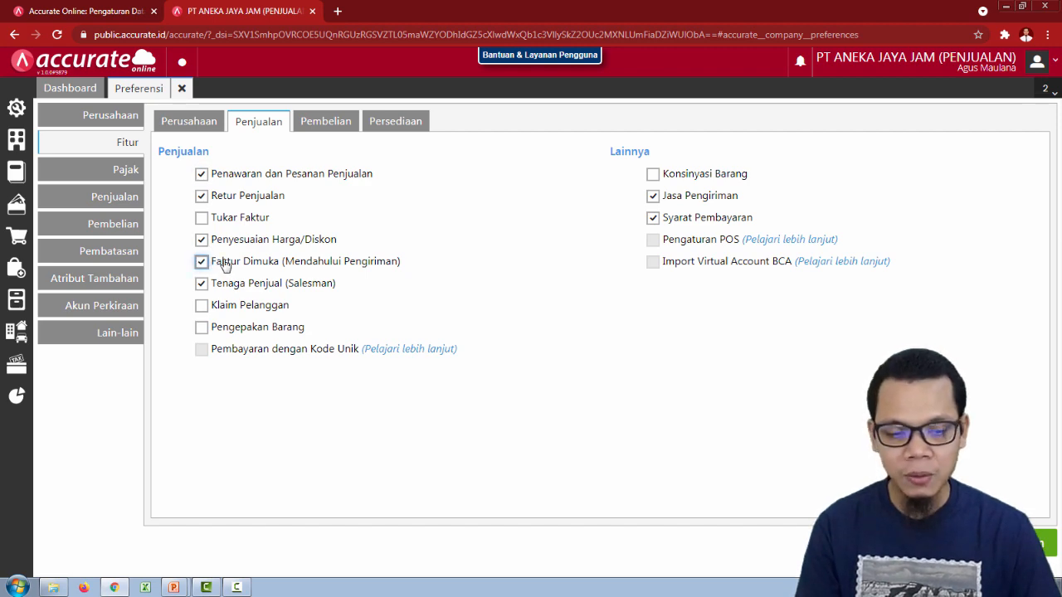
left_click(1027, 543)
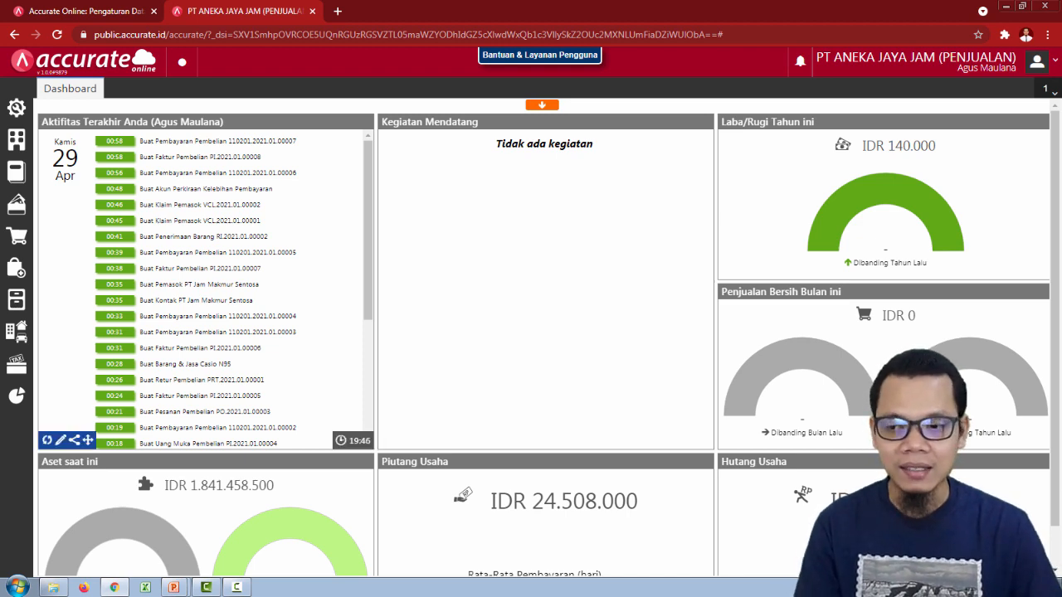
- Start a new sales invoice and, following the slide, select PT Ordua as the customer
left_click(7, 249)
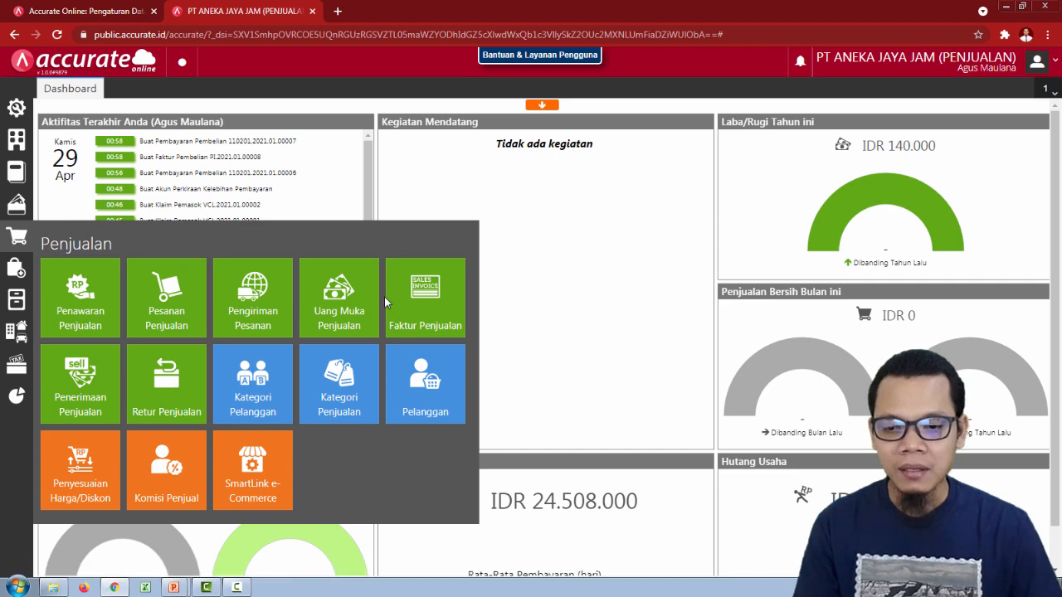
left_click(427, 298)
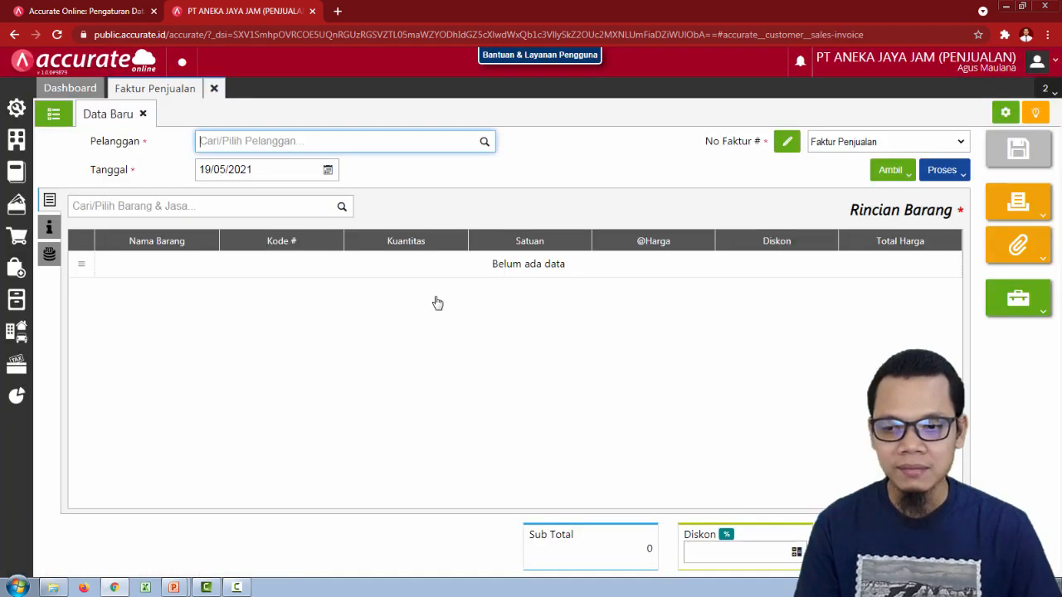
key("alt+Tab")
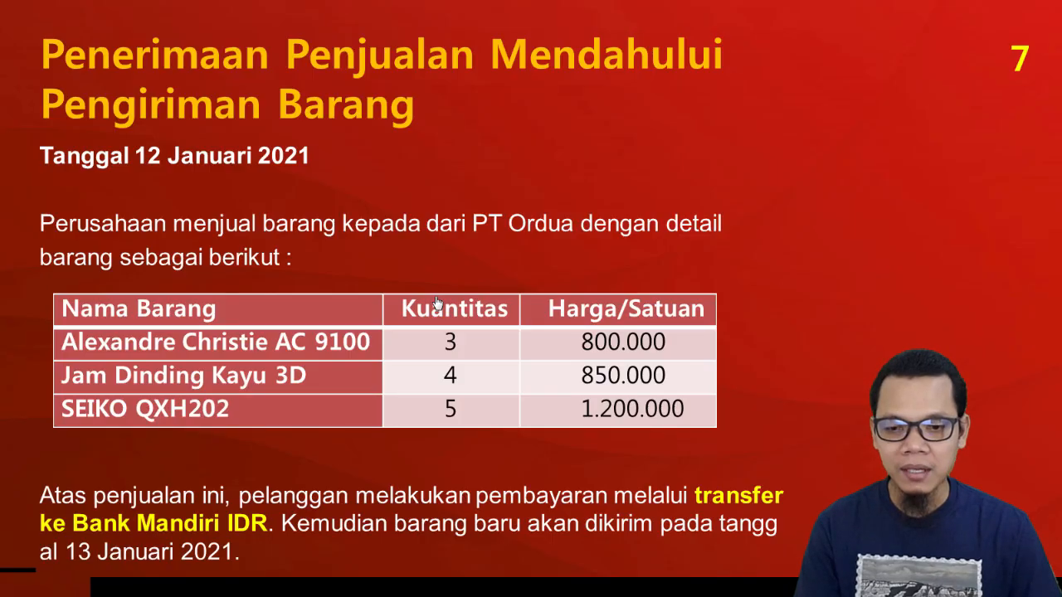
key("alt+Tab")
type("ord")
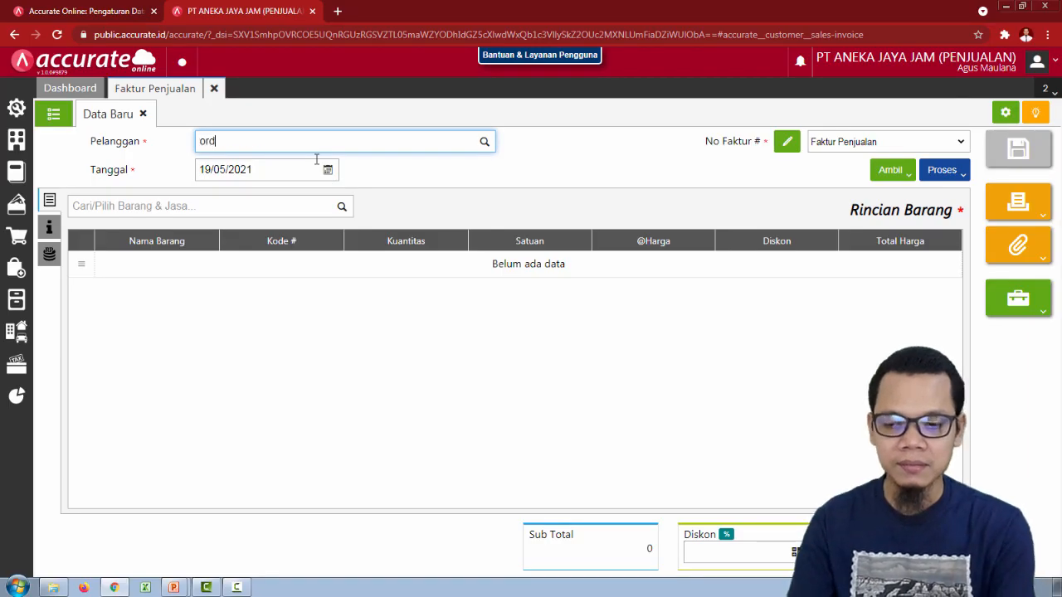
type("u")
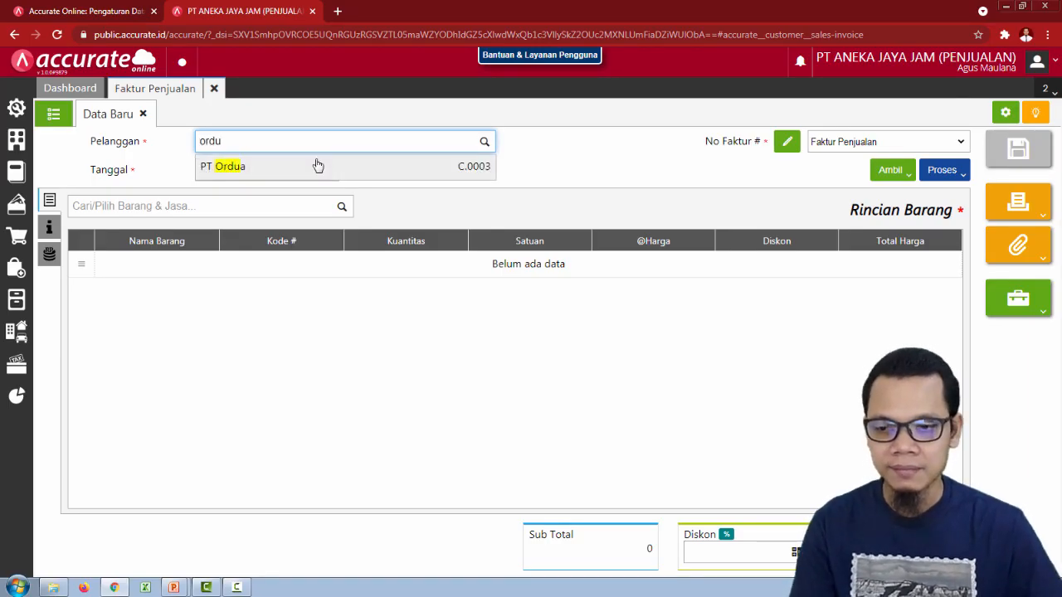
left_click(315, 164)
- Choose PT Ordua as the invoice customer and, following the slide, set the invoice date to 12/01/2021
left_click(267, 169)
key("alt+Tab")
key("alt+Tab")
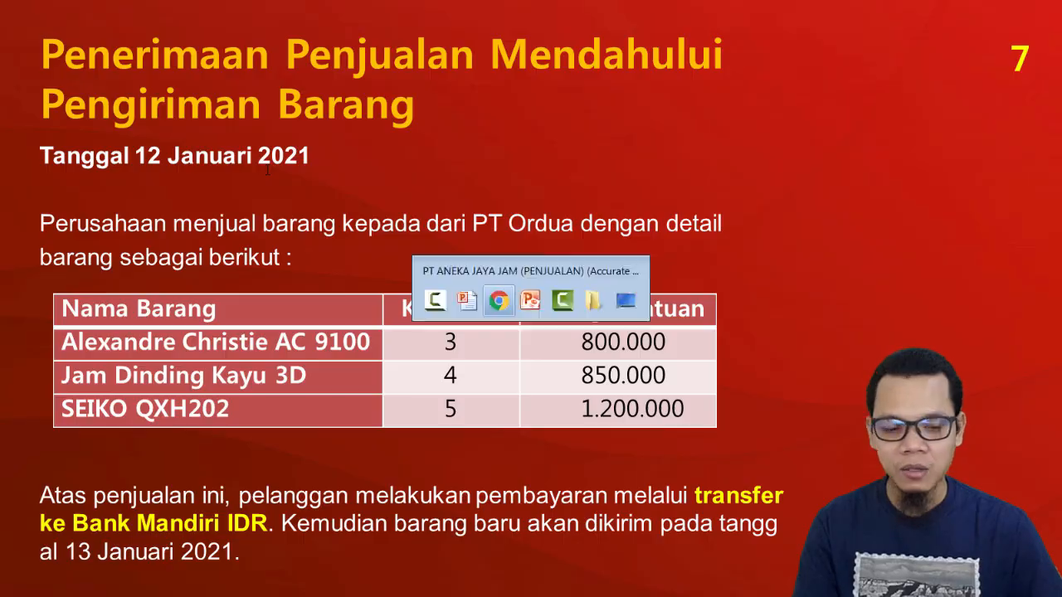
type("12/01/2021")
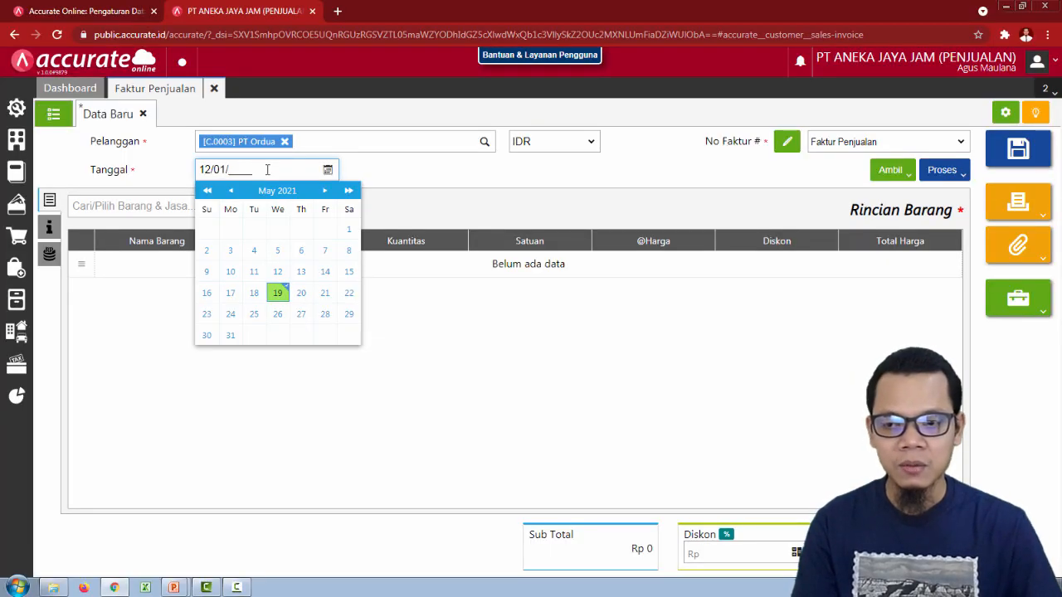
left_click(543, 194)
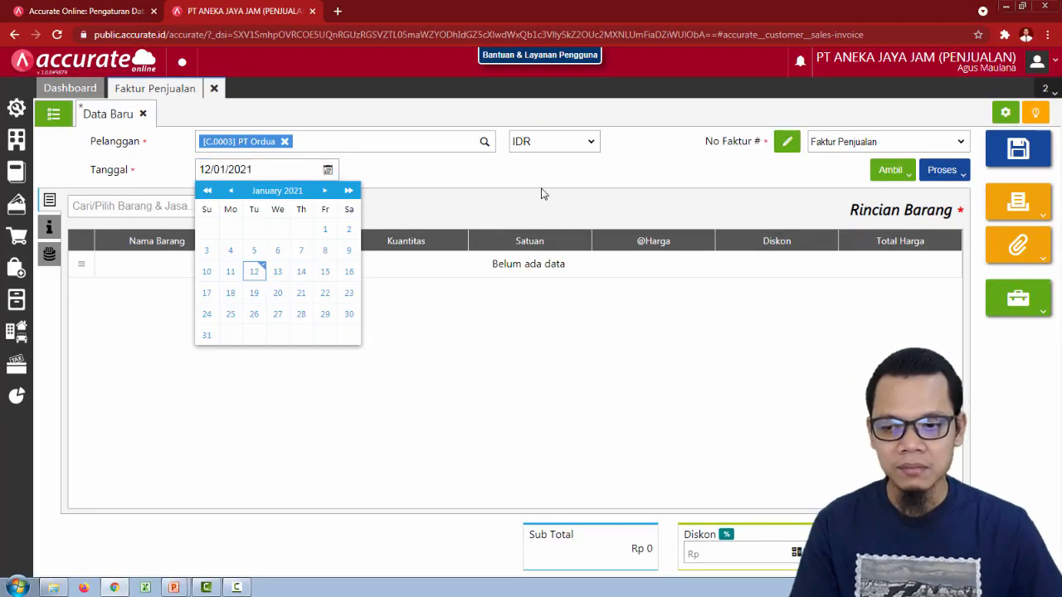
key("alt+Tab")
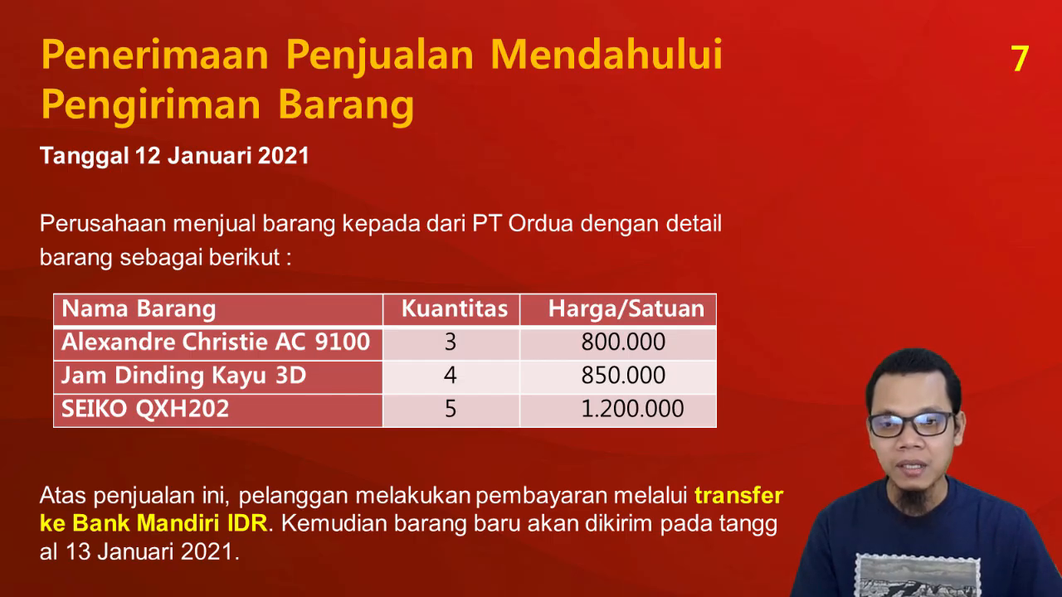
key("alt+Tab")
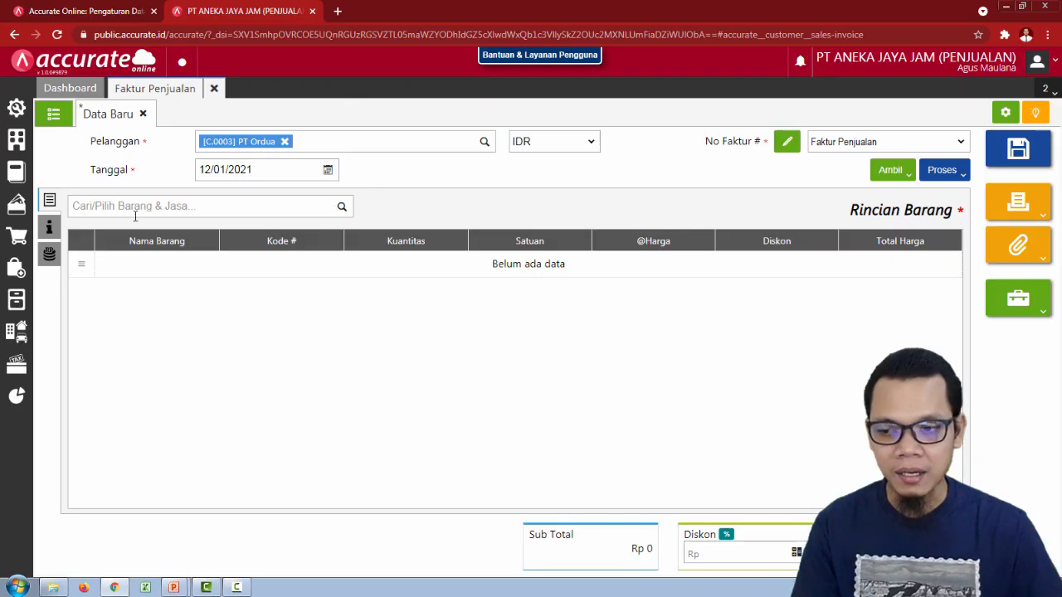
- Mark the invoice as Faktur Dimuka by enabling Ya (Mendahului Pengiriman) in its additional information
left_click(51, 232)
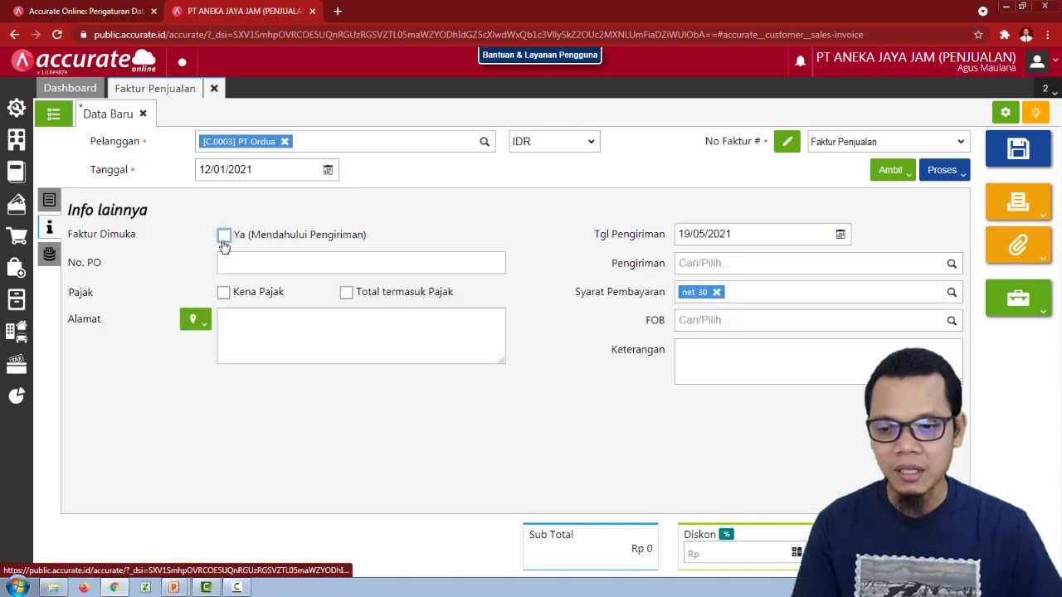
left_click(51, 201)
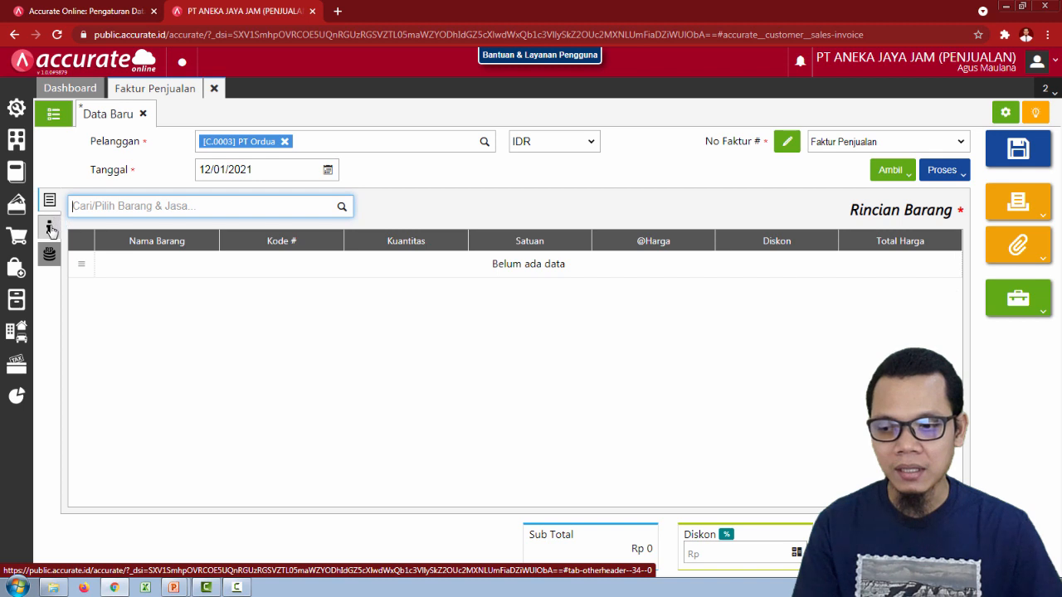
left_click(50, 229)
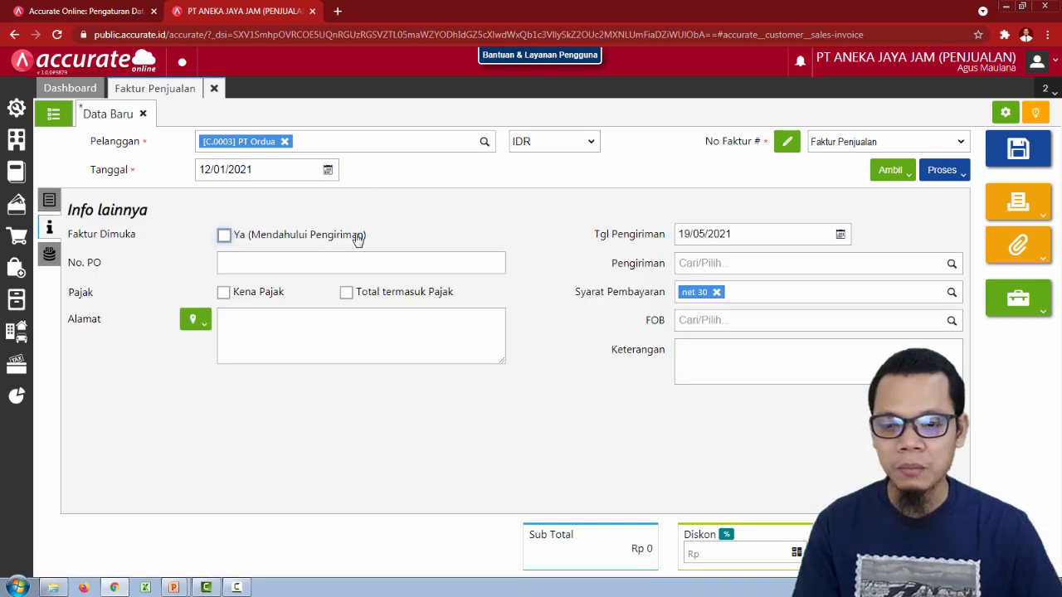
left_click(224, 236)
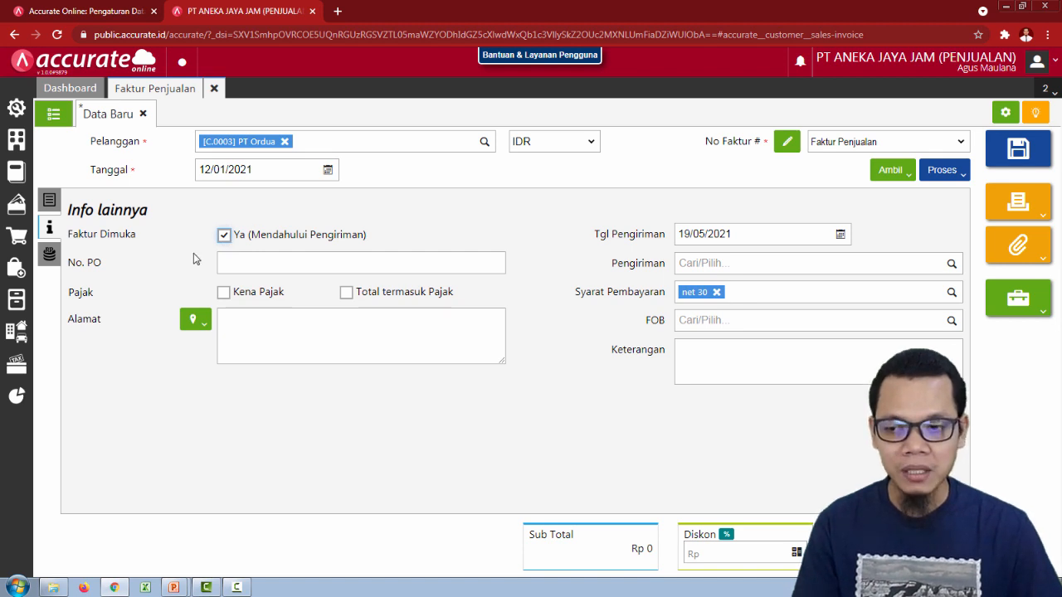
left_click(49, 199)
left_click(49, 227)
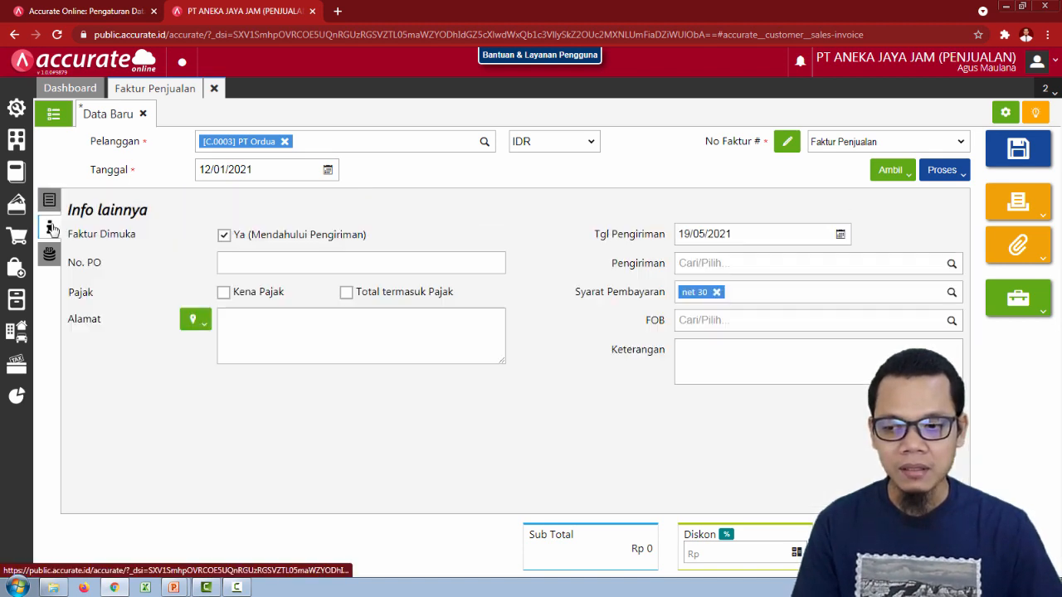
left_click(48, 203)
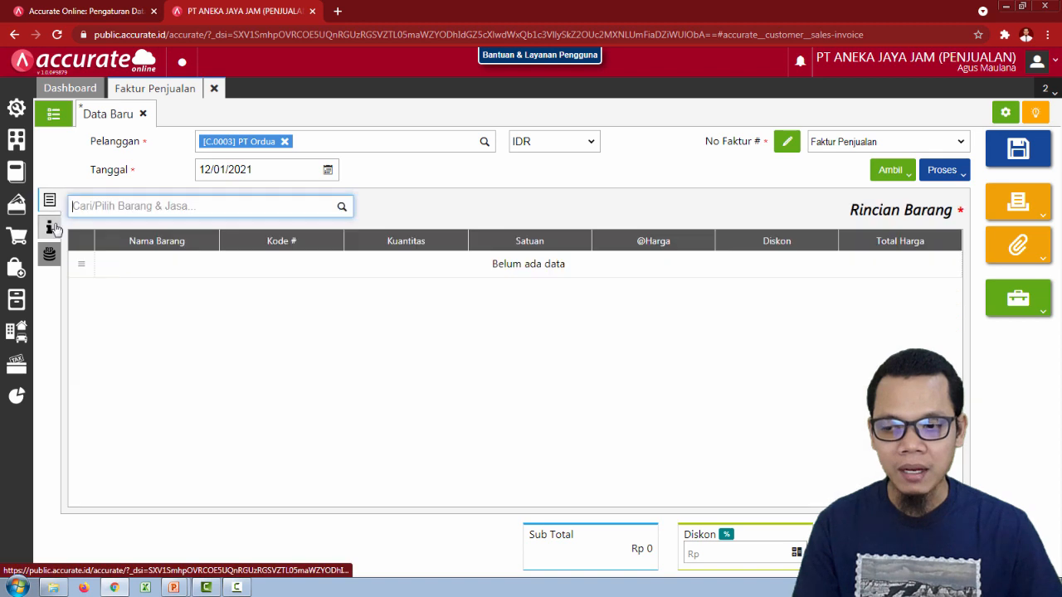
left_click(50, 226)
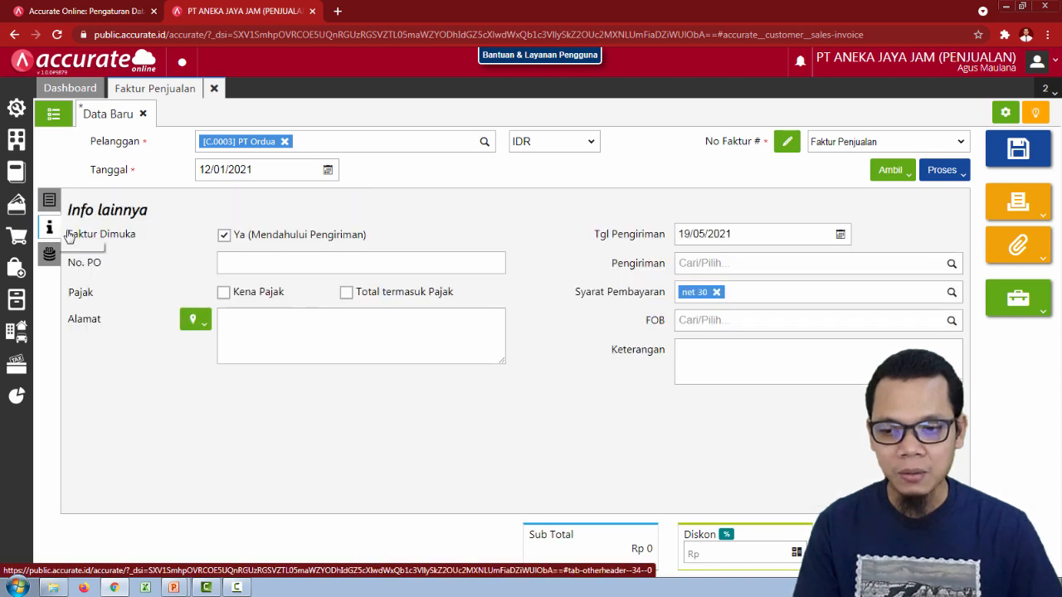
left_click(224, 235)
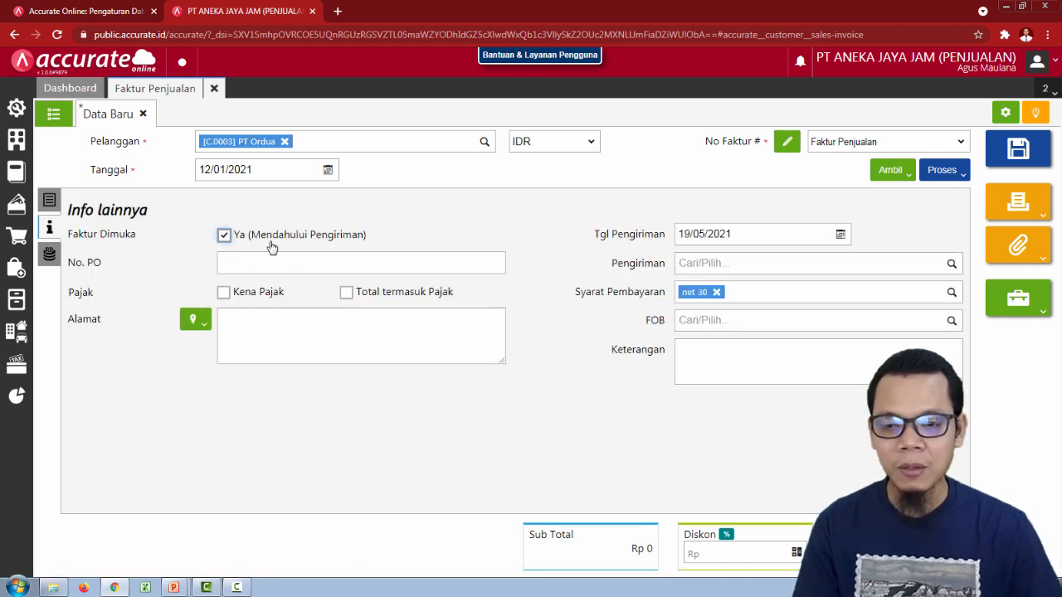
- Add Alexandre Christie AC 9100 to the invoice's item details with quantity 3 and unit price 800.000
left_click(48, 200)
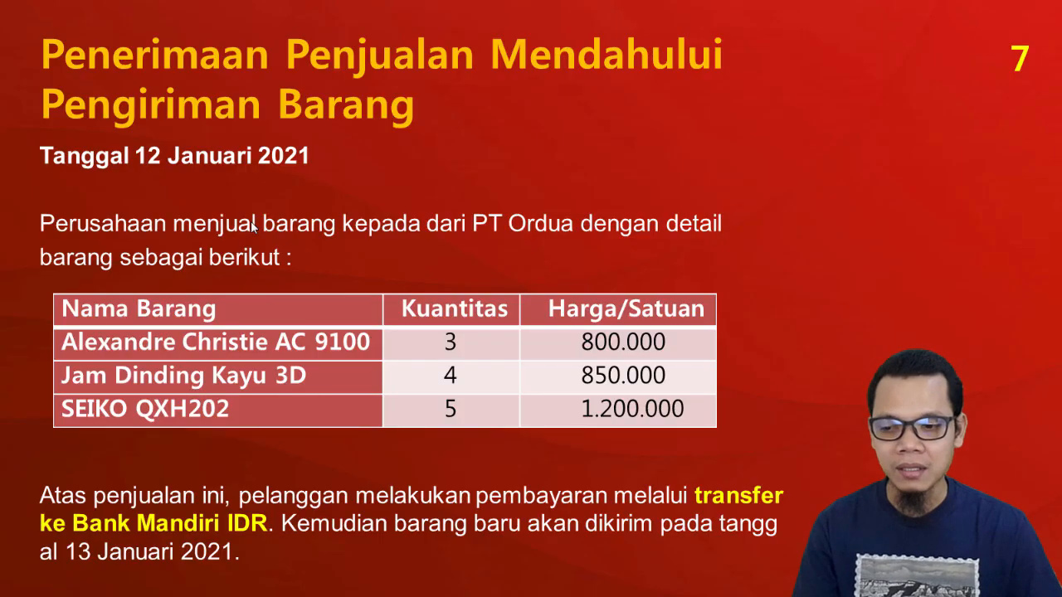
key("alt+Tab")
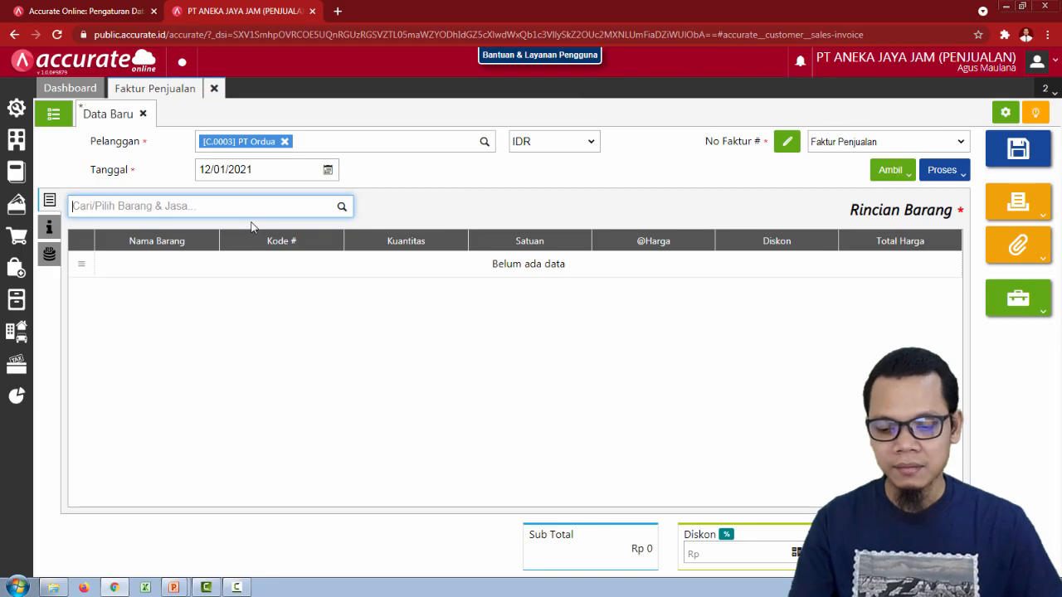
type("chr")
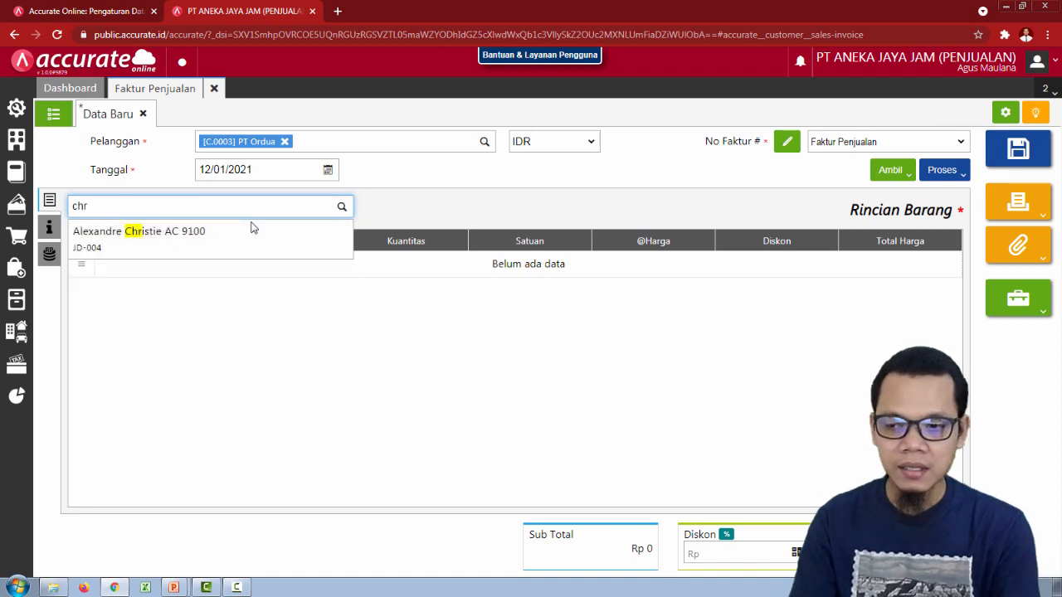
left_click(253, 232)
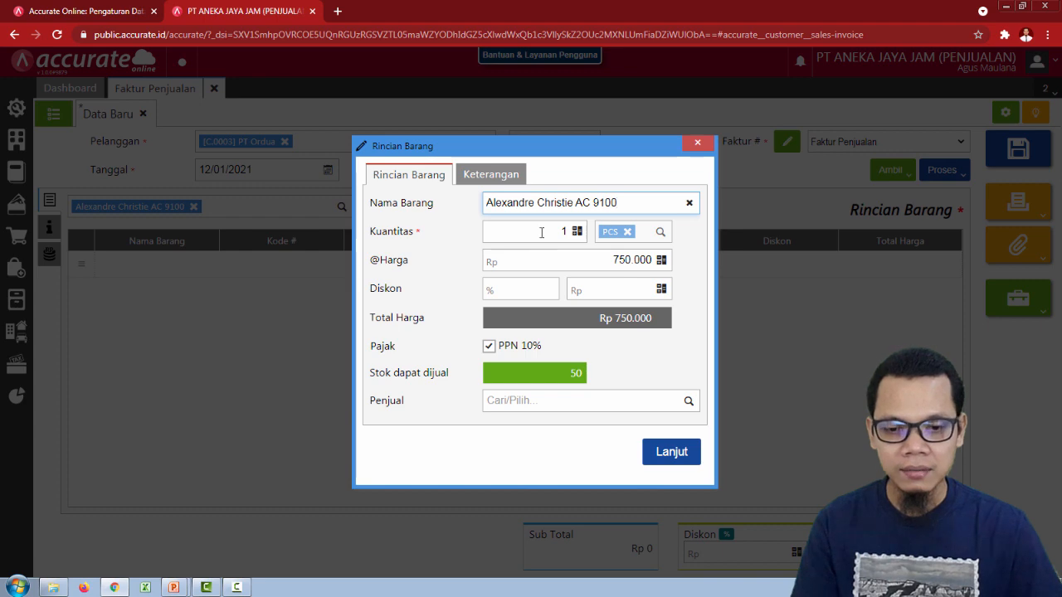
double_click(563, 231)
key("alt+Tab")
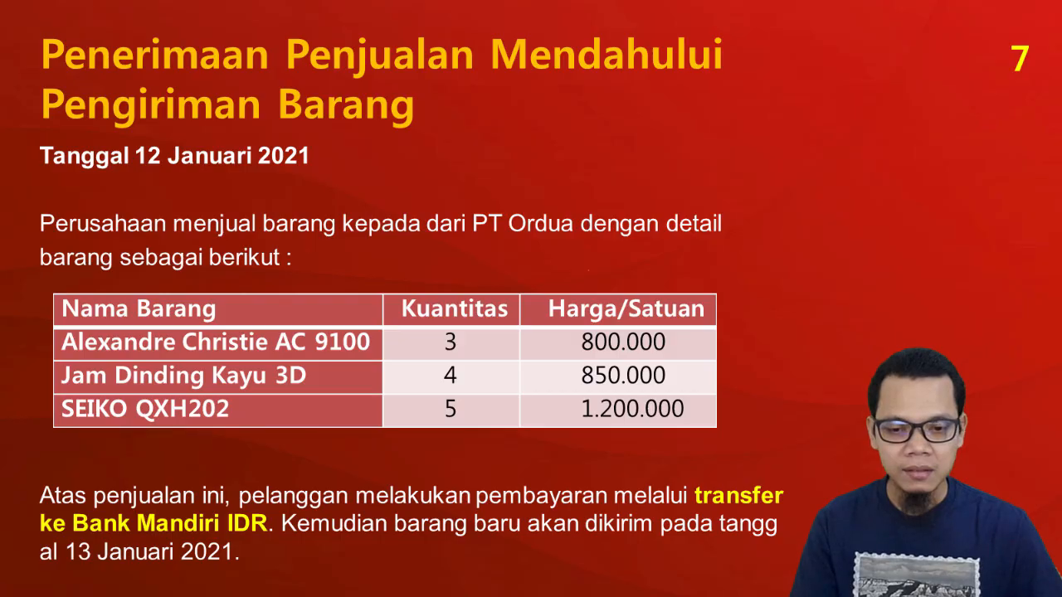
key("alt+Tab")
left_click_drag(611, 257, 623, 256)
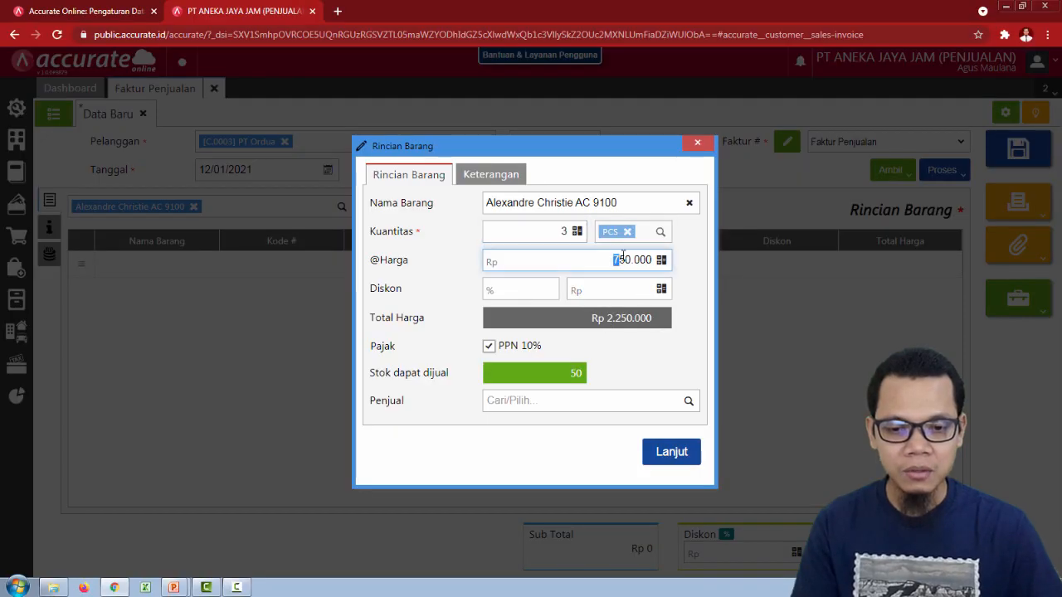
type("8.00")
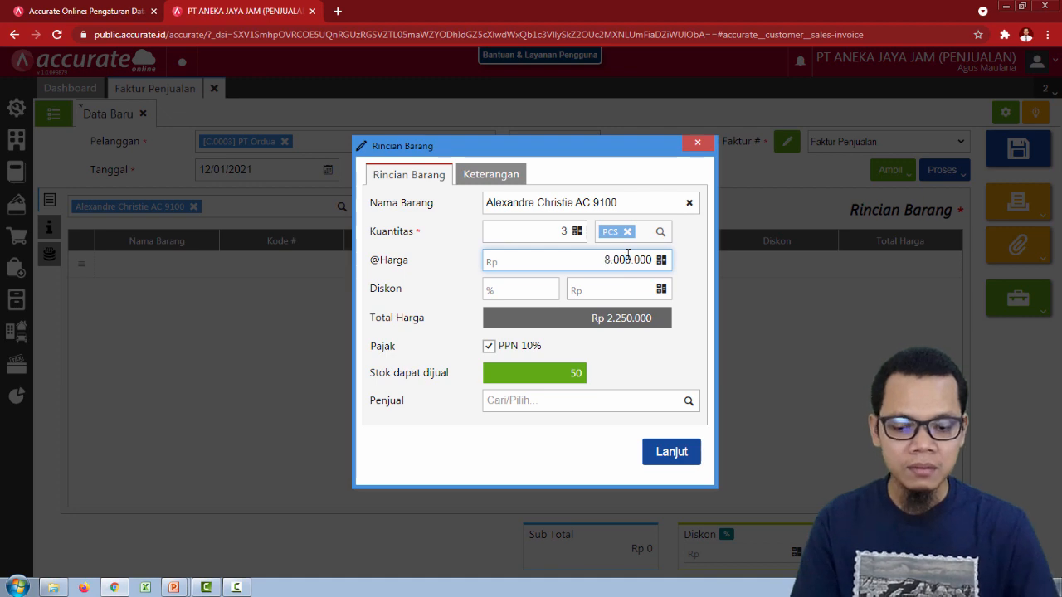
key("BackSpace")
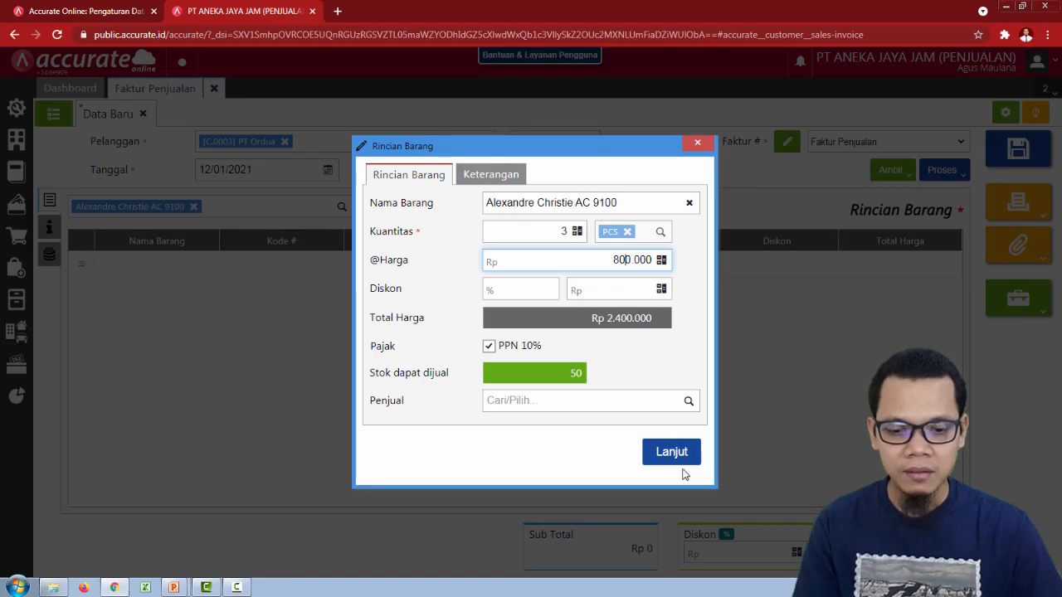
left_click(685, 458)
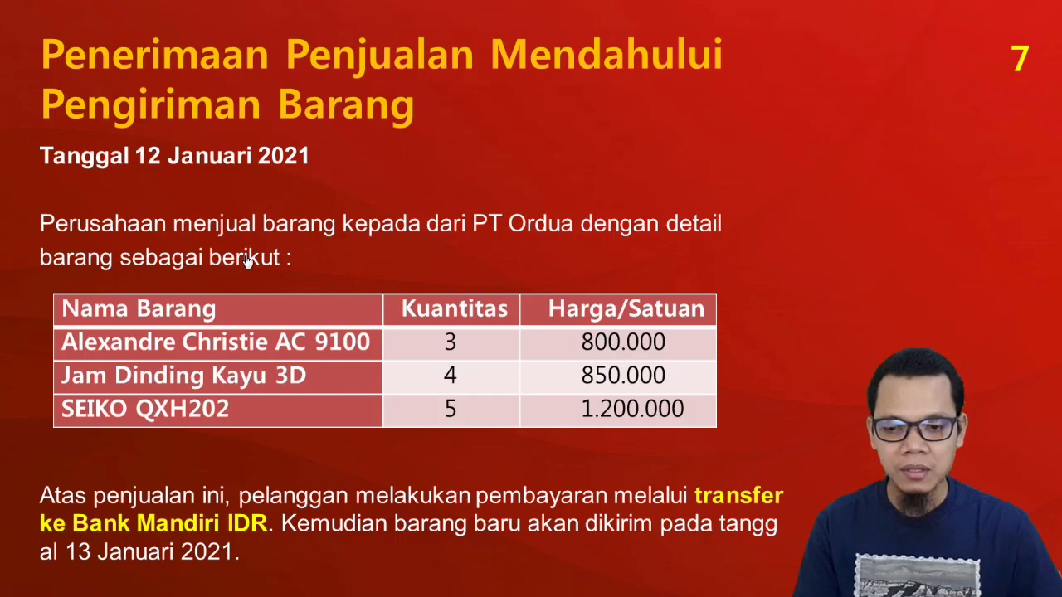
- Add Jam Dinding Kayu 3D to the invoice with quantity 4 and unit price 850.000, as listed on the slide
key("alt+Tab")
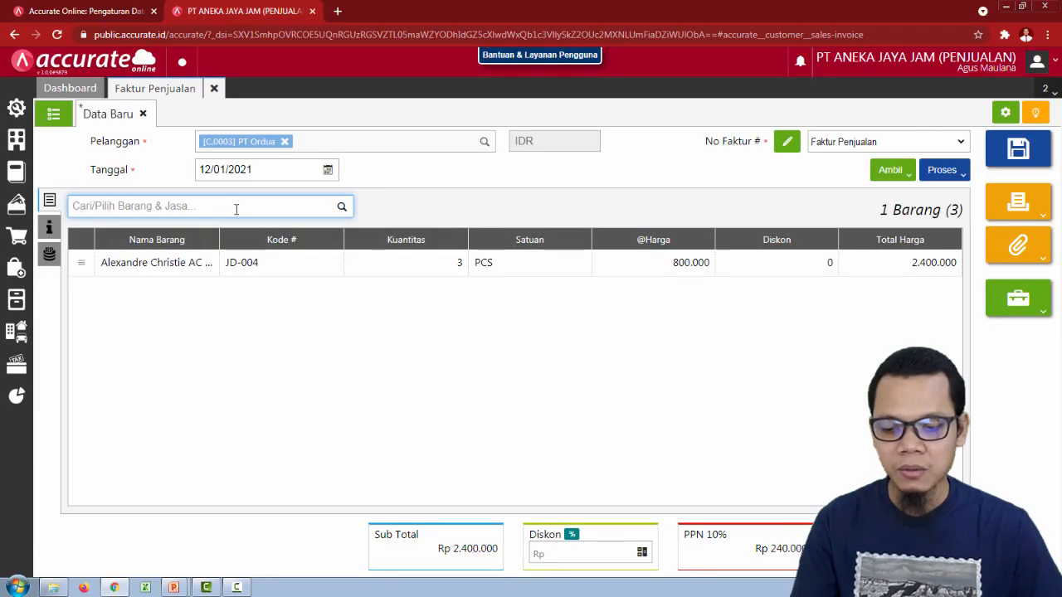
type("3d")
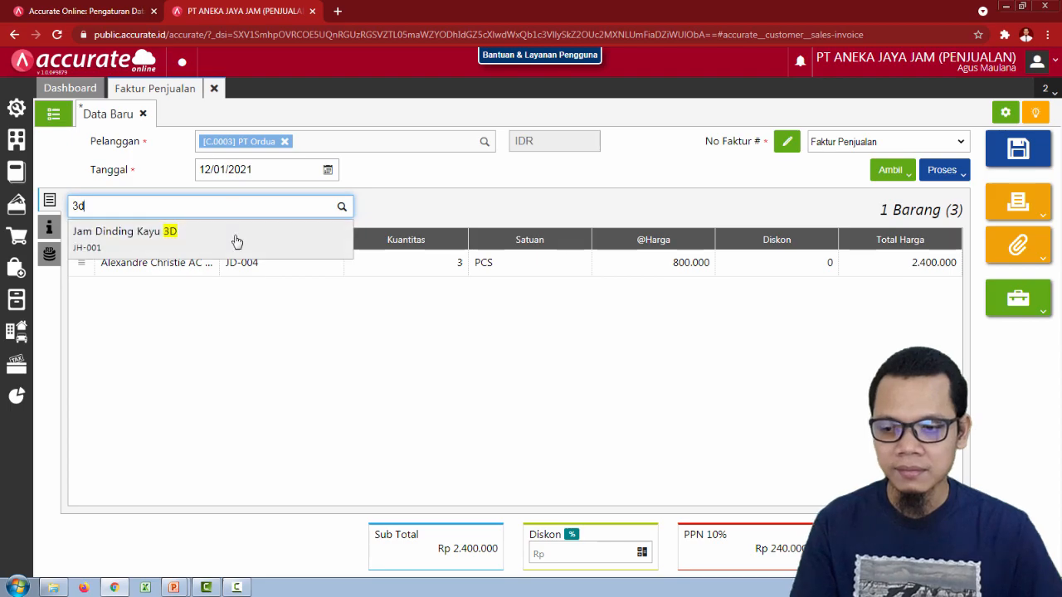
left_click(236, 242)
key("alt+Tab")
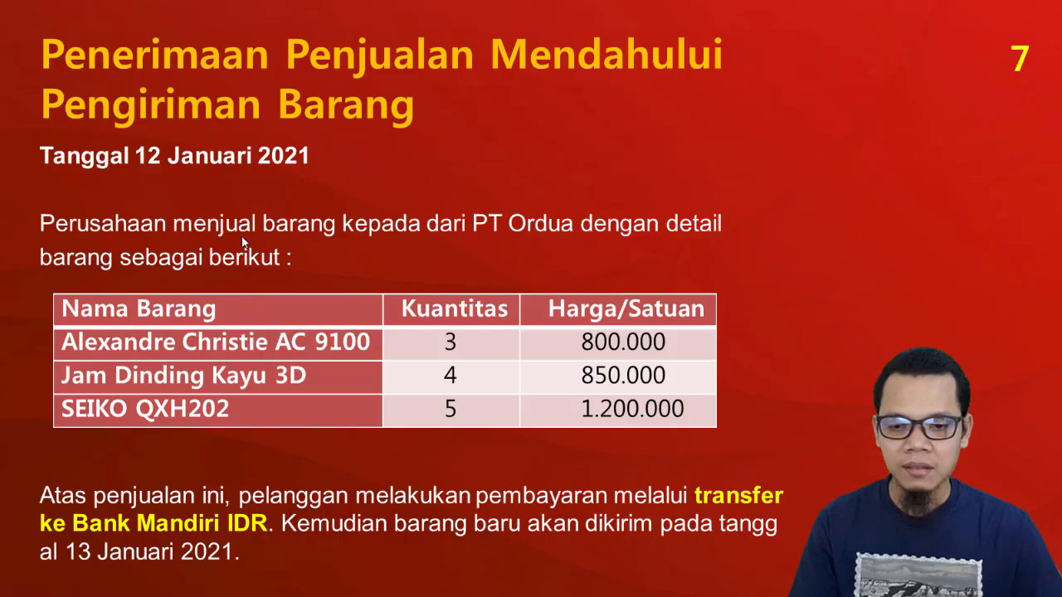
key("alt+Tab")
left_click_drag(554, 233, 599, 233)
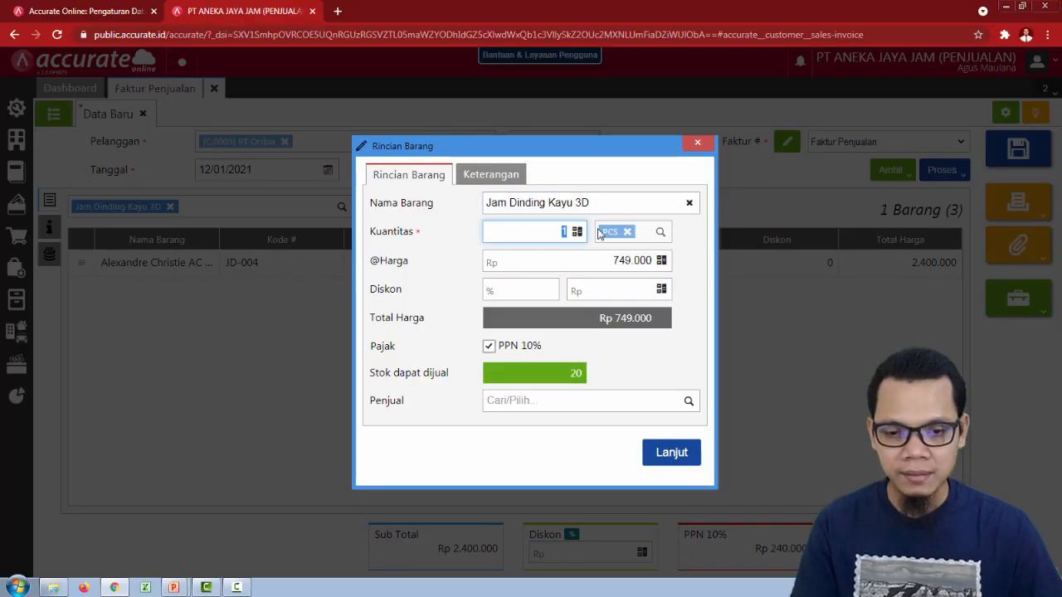
type("4")
key("alt+Tab")
key("alt+Tab")
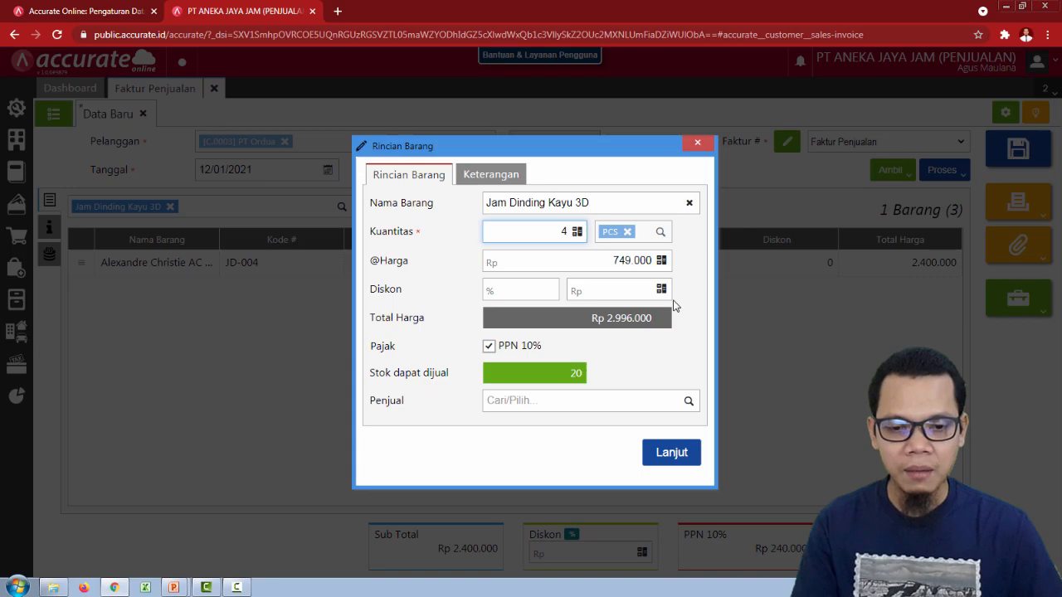
left_click_drag(604, 259, 659, 261)
type("85")
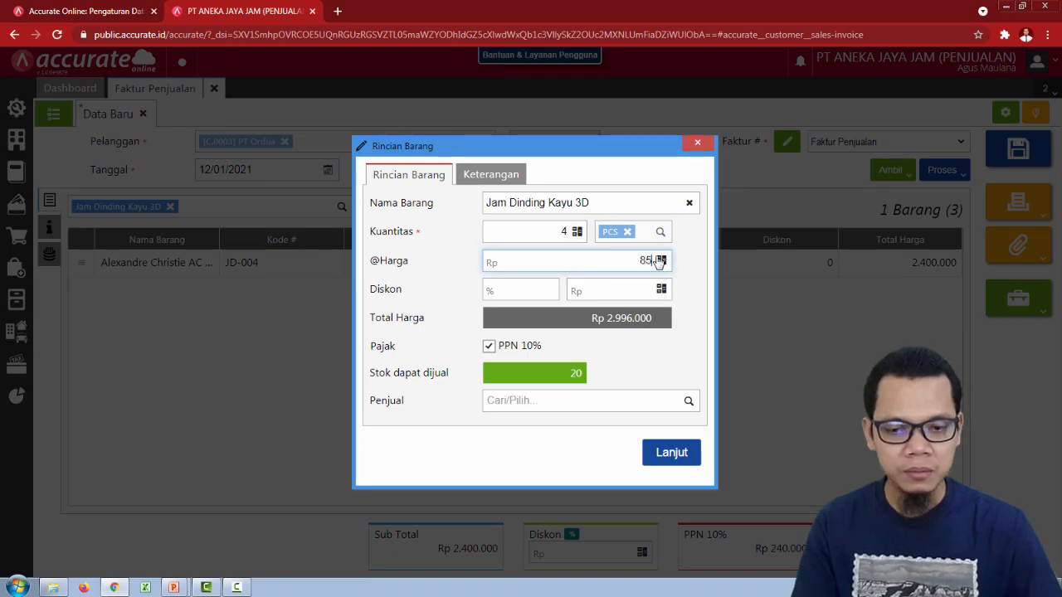
type("0.000")
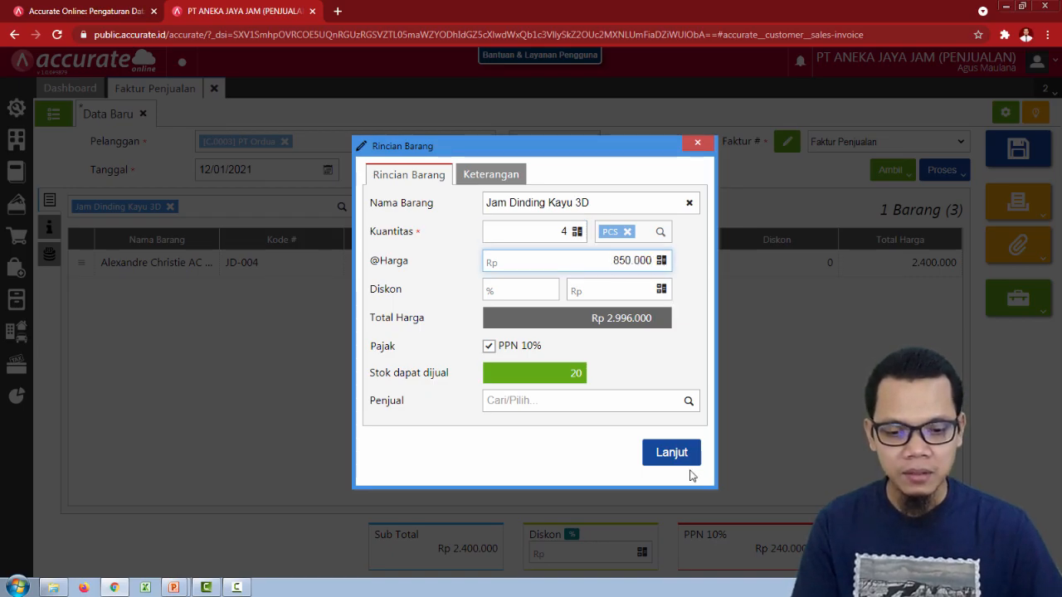
left_click(682, 455)
- Add Seiko QXH202 to the invoice's item details with quantity 5, as listed on the slide
key("alt+Tab")
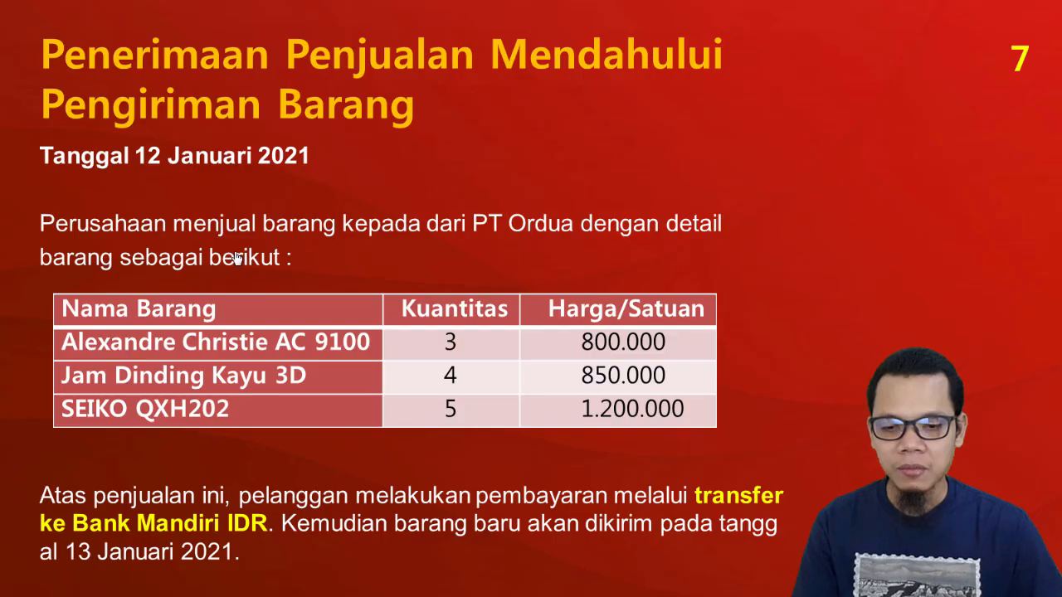
key("alt+Tab")
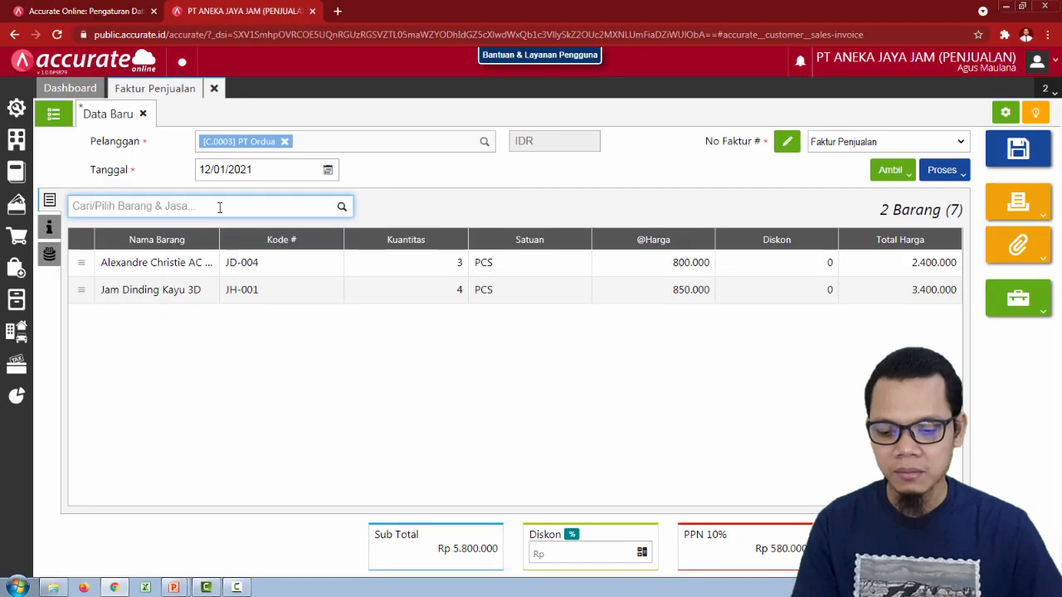
left_click(220, 207)
type("sei")
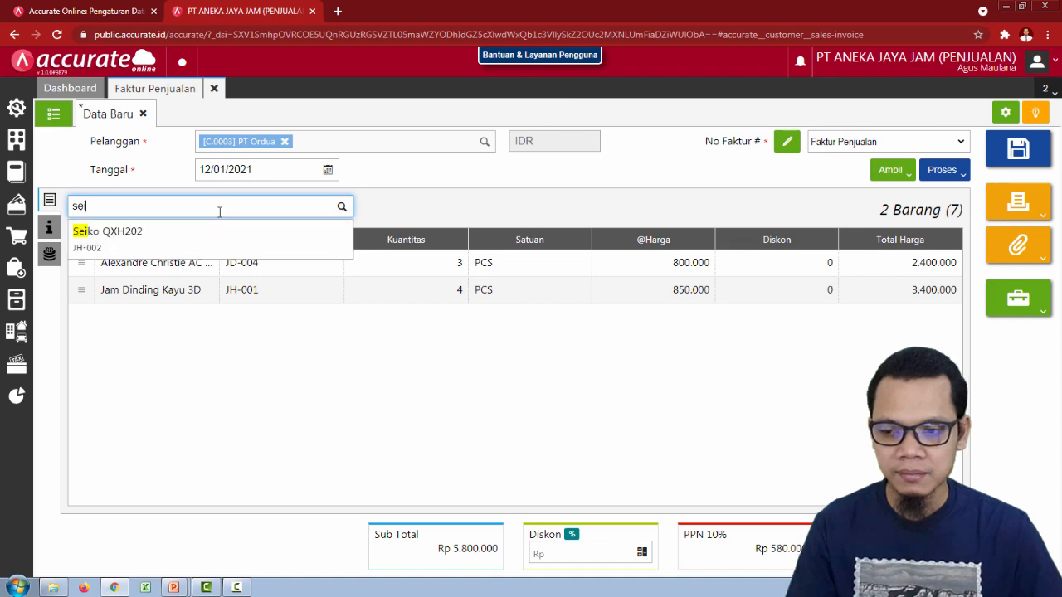
left_click(231, 241)
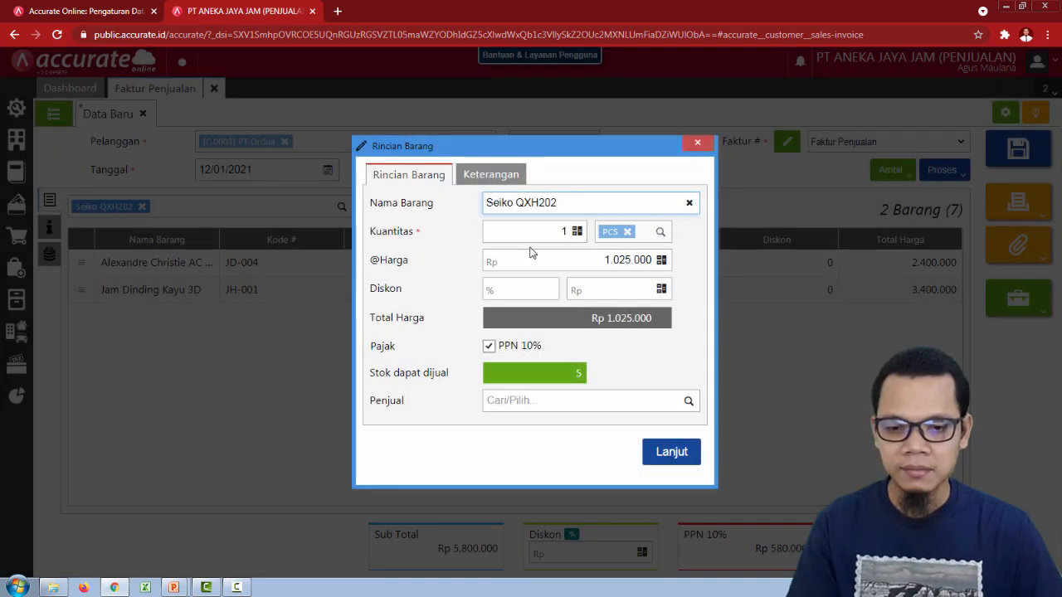
key("alt+Tab")
key("alt+Tab")
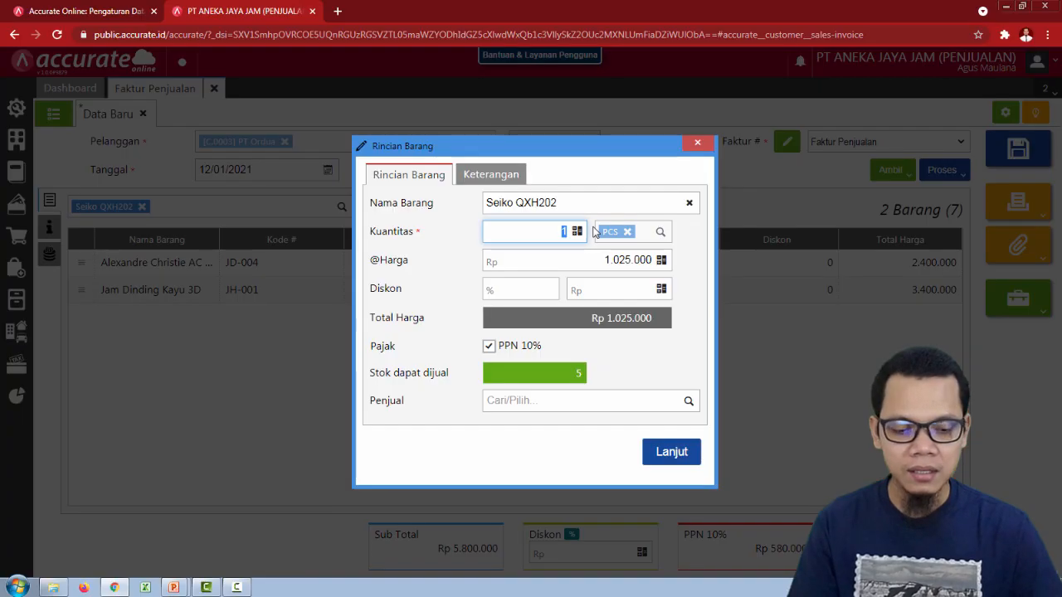
type("5")
key("alt+Tab")
key("alt+Tab")
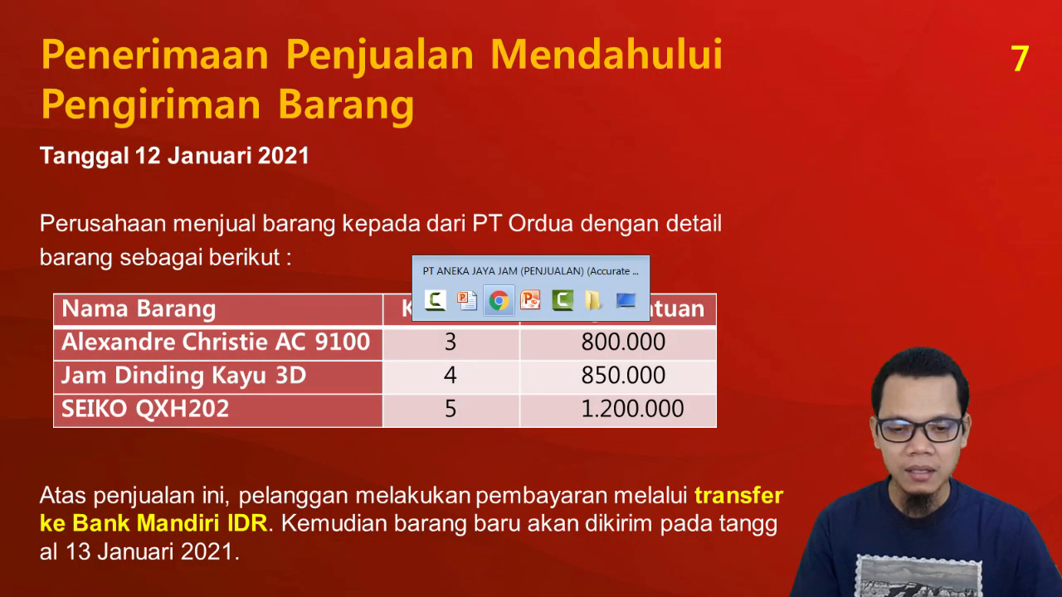
- Set Seiko QXH202's unit price to 1.200.000 as on the slide and accept the item line
left_click(655, 261)
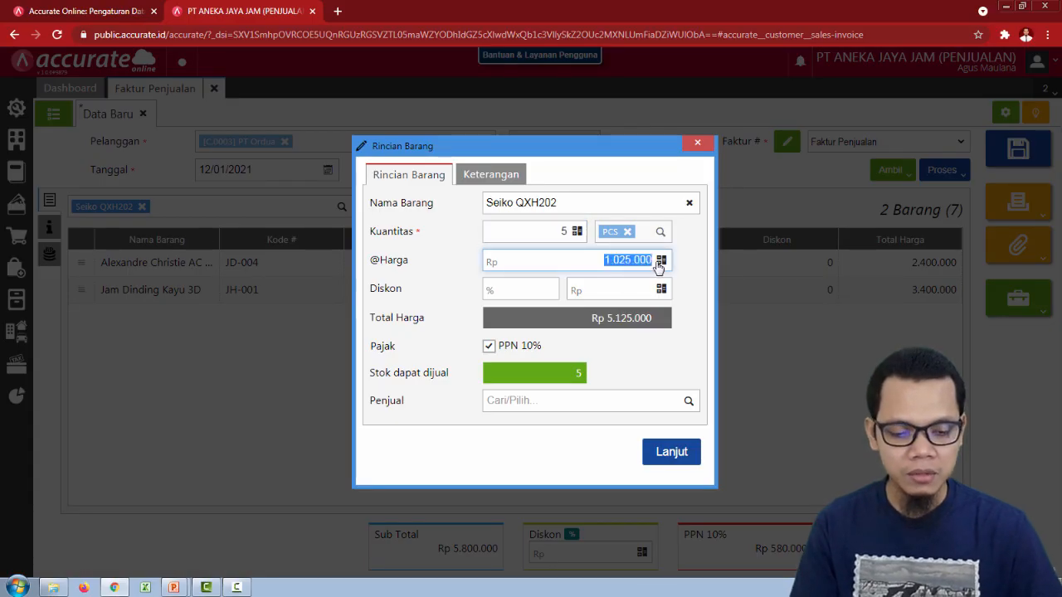
type("120")
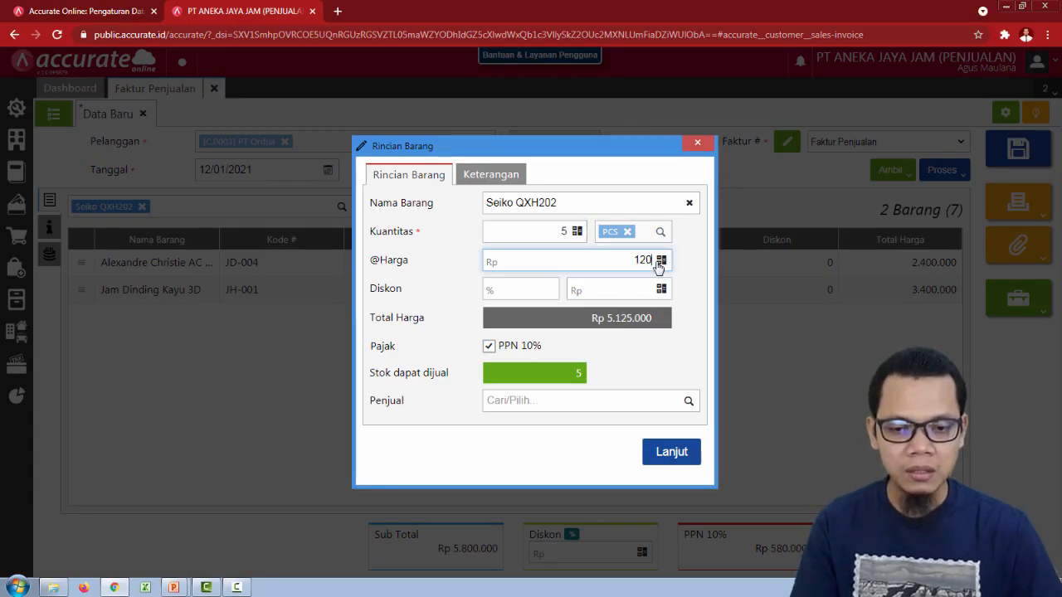
key("alt+Tab")
key("alt+Tab")
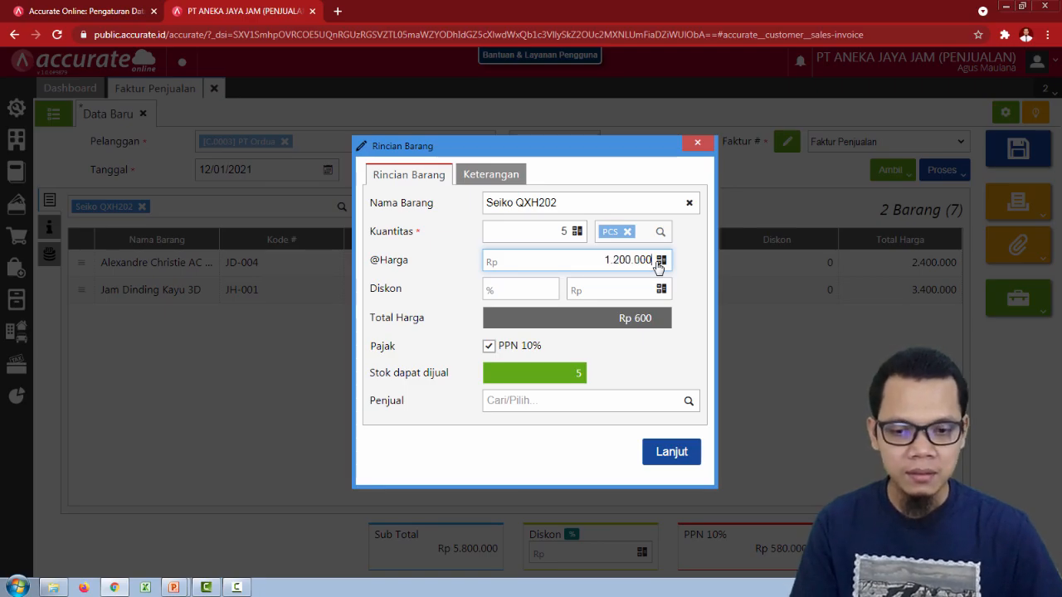
left_click(680, 455)
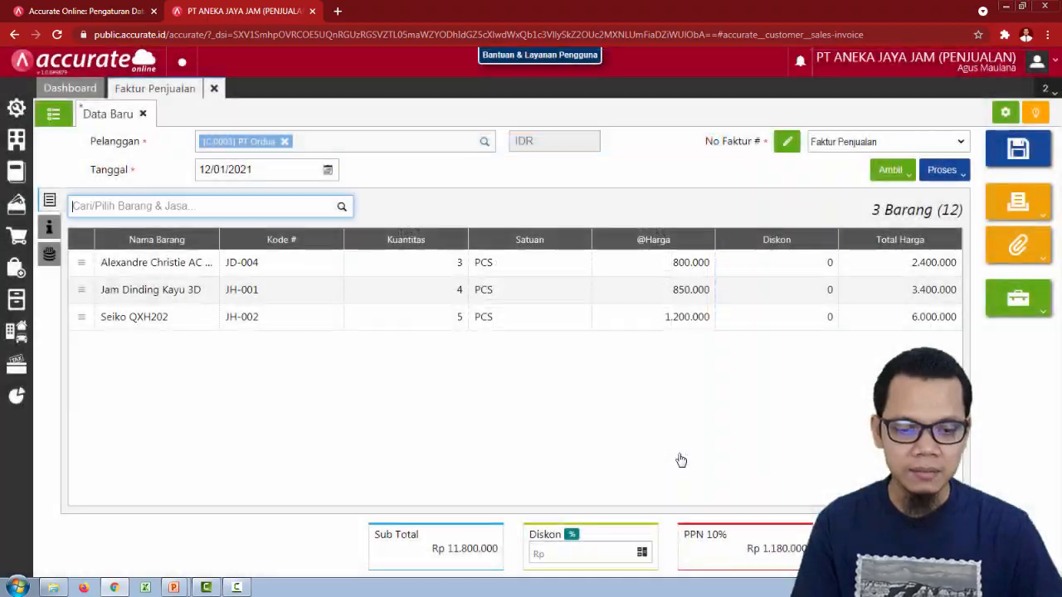
- Check the payment terms on the slide and process the invoice into a Pembayaran
key("alt+Tab")
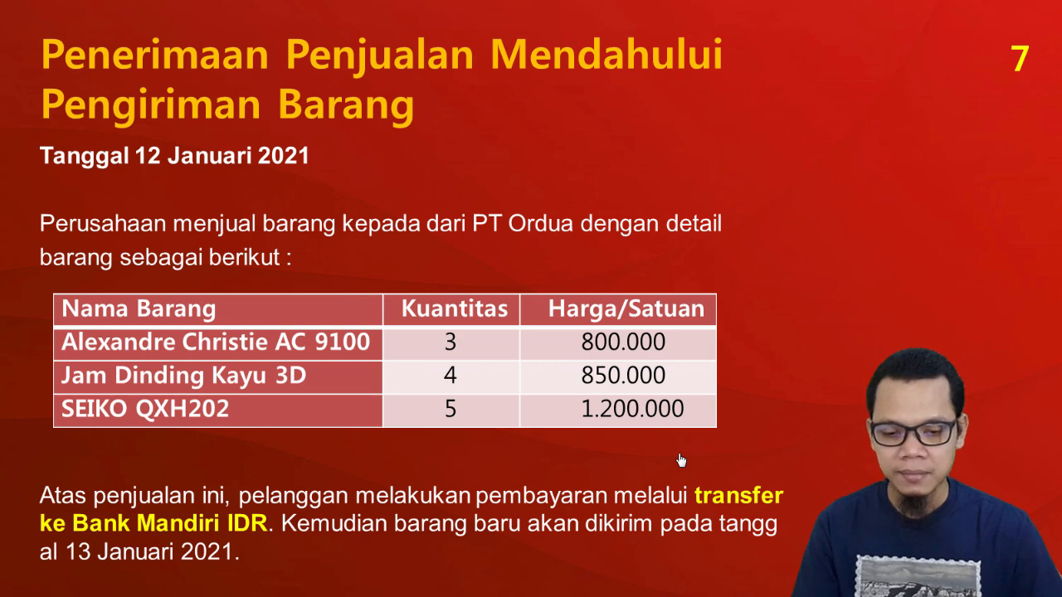
key("alt+Tab")
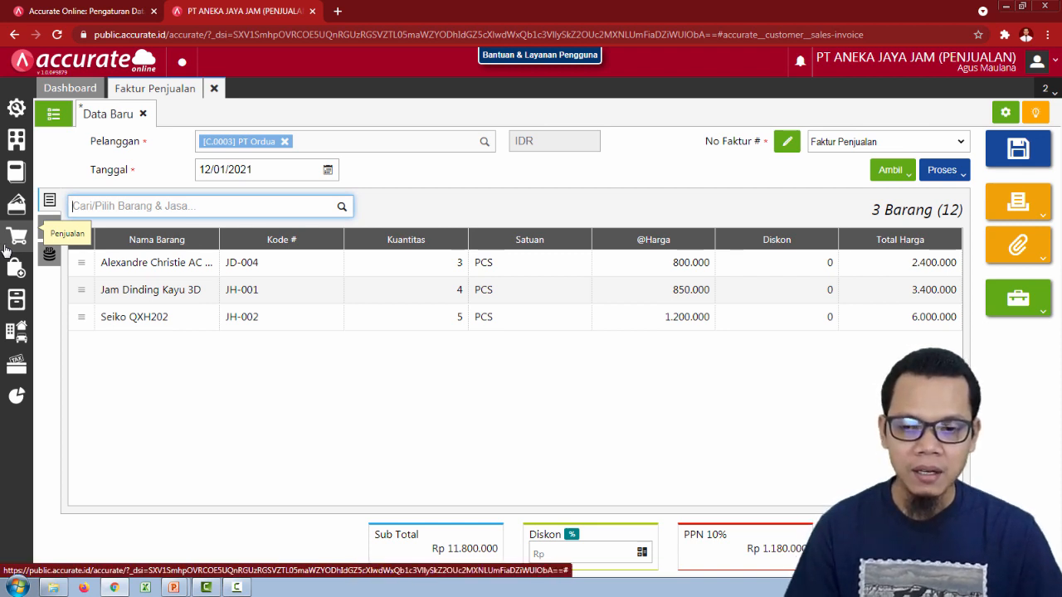
left_click(941, 181)
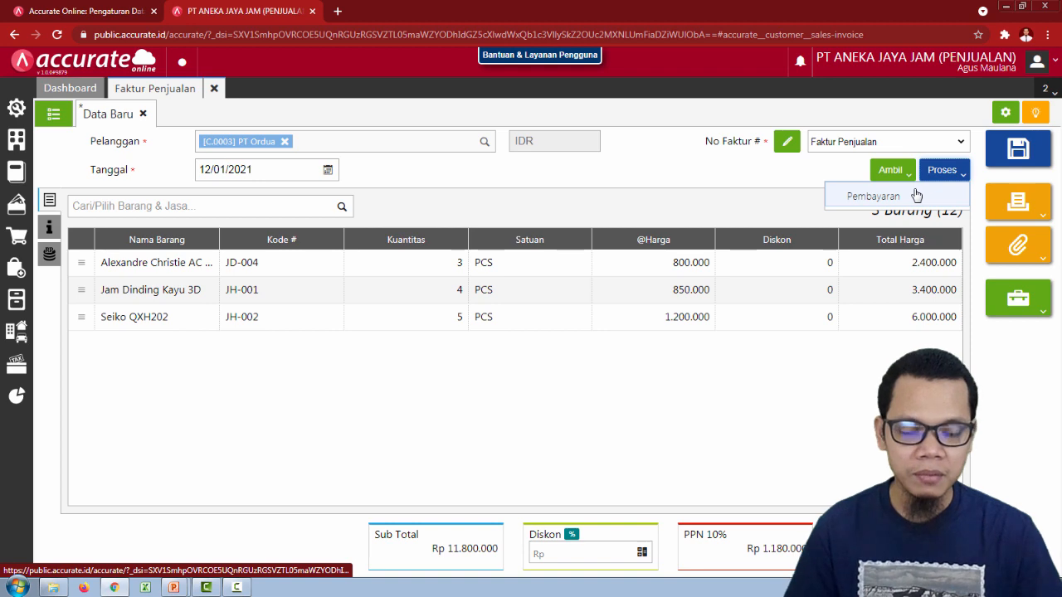
left_click(916, 196)
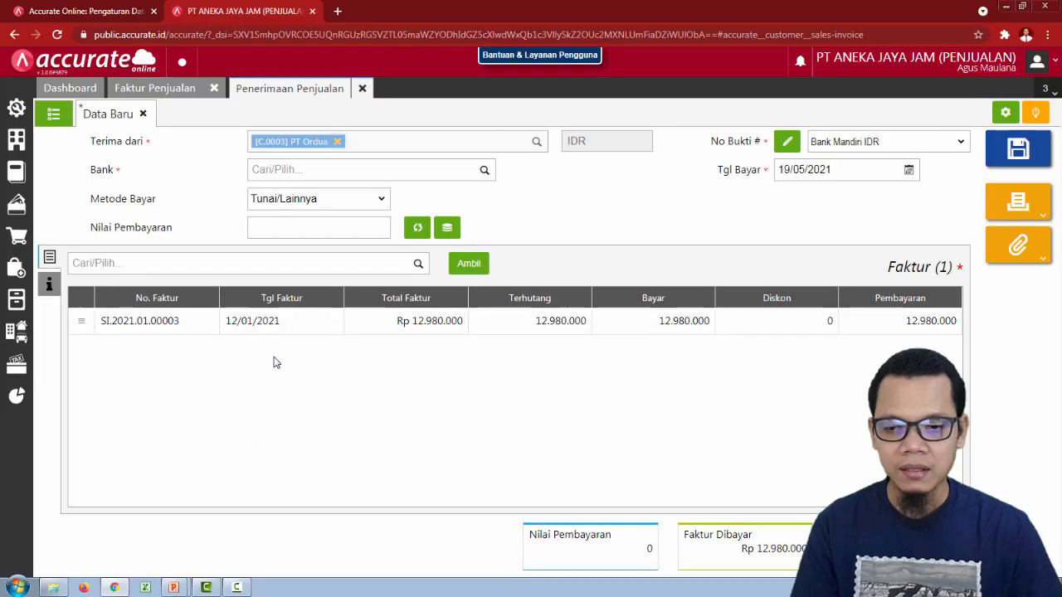
- Receive the payment into Bank Mandiri IDR by Transfer Bank and fill in the full invoice amount of 12.980.000
left_click(306, 172)
type("mandi")
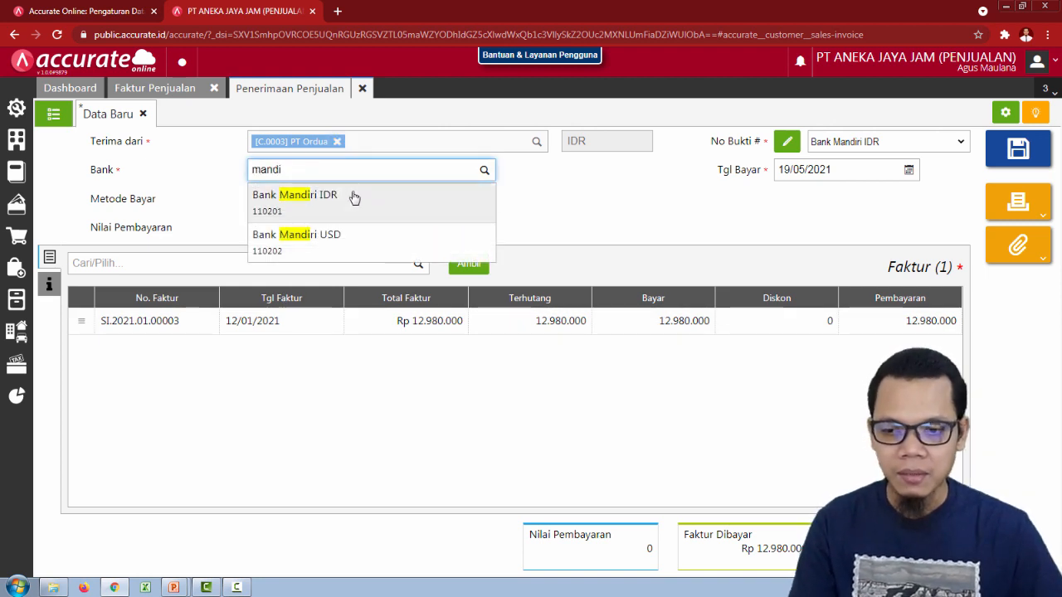
left_click(353, 196)
left_click(329, 201)
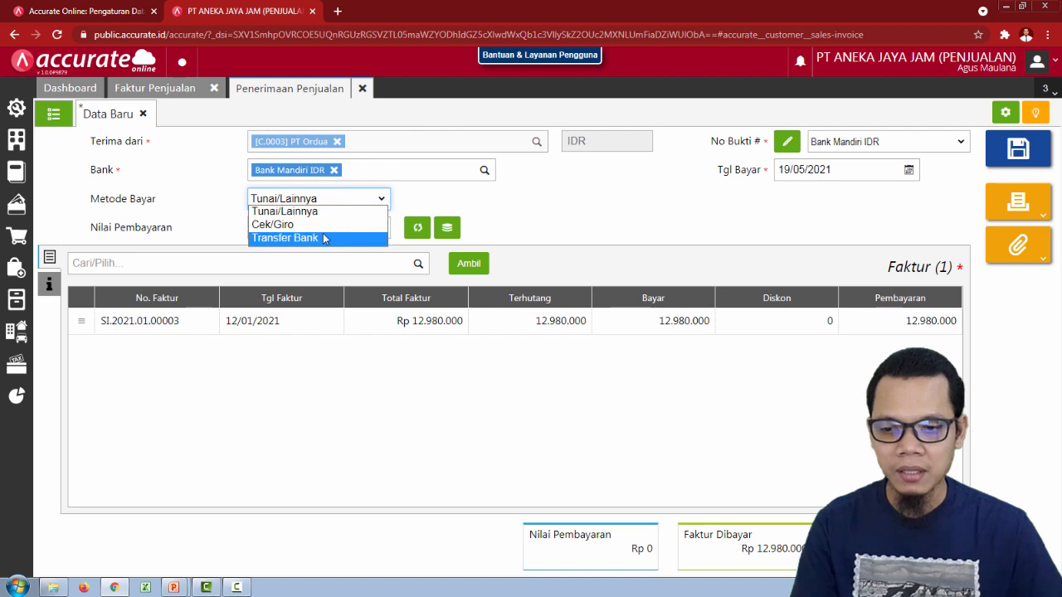
left_click(323, 237)
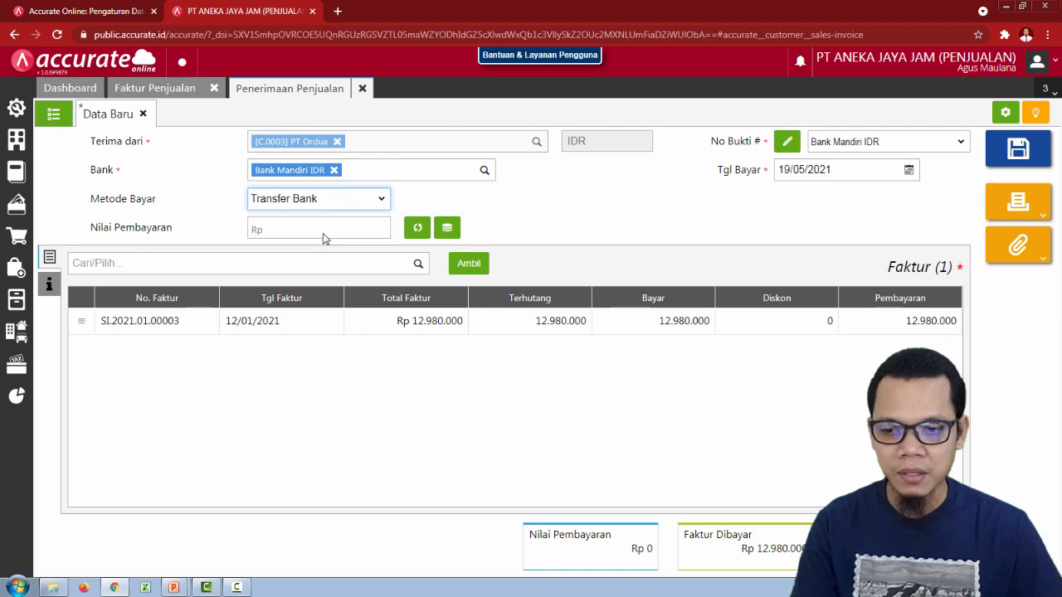
left_click(417, 227)
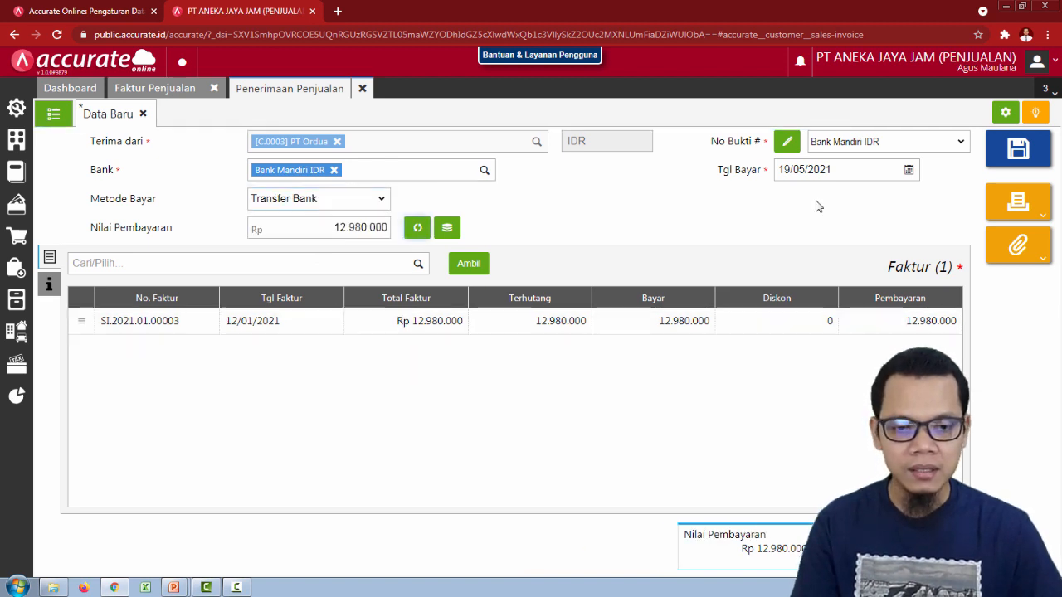
- Set the receipt's payment date to 12/01/2021 and save the sales receipt
left_click(808, 171)
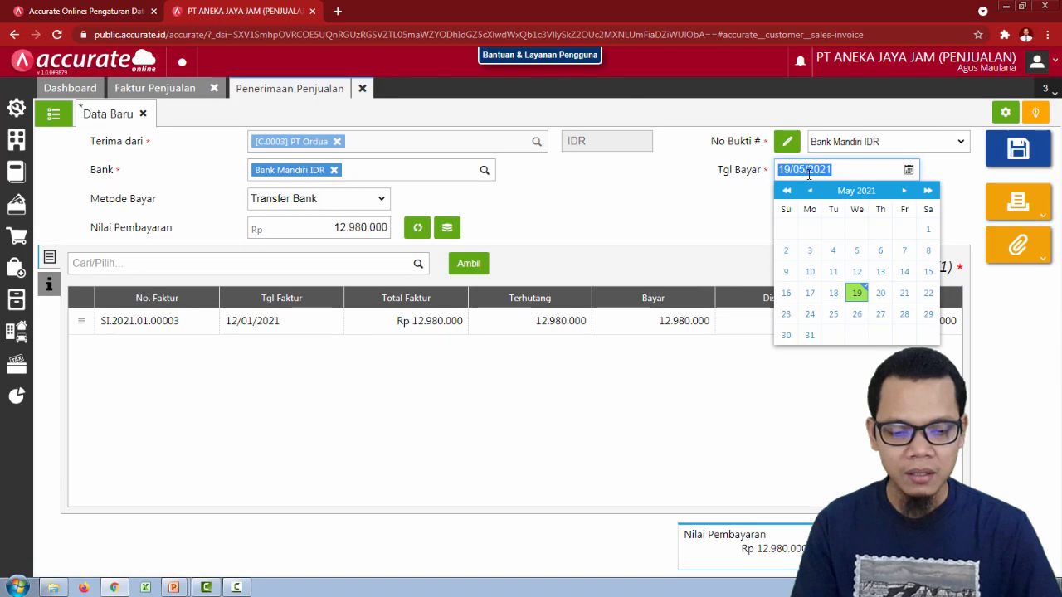
type("12/01/2021")
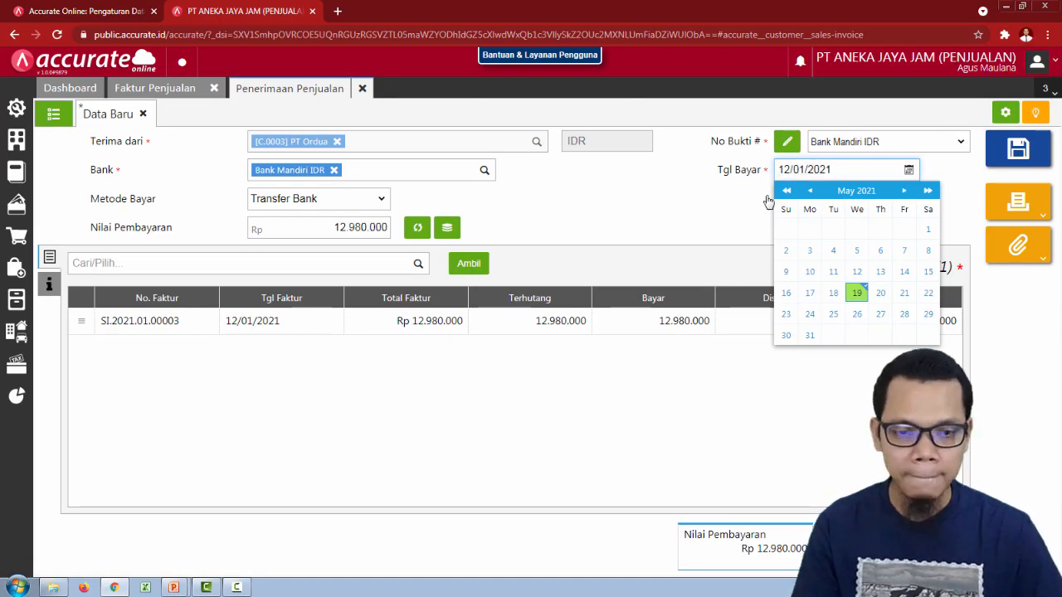
left_click(720, 209)
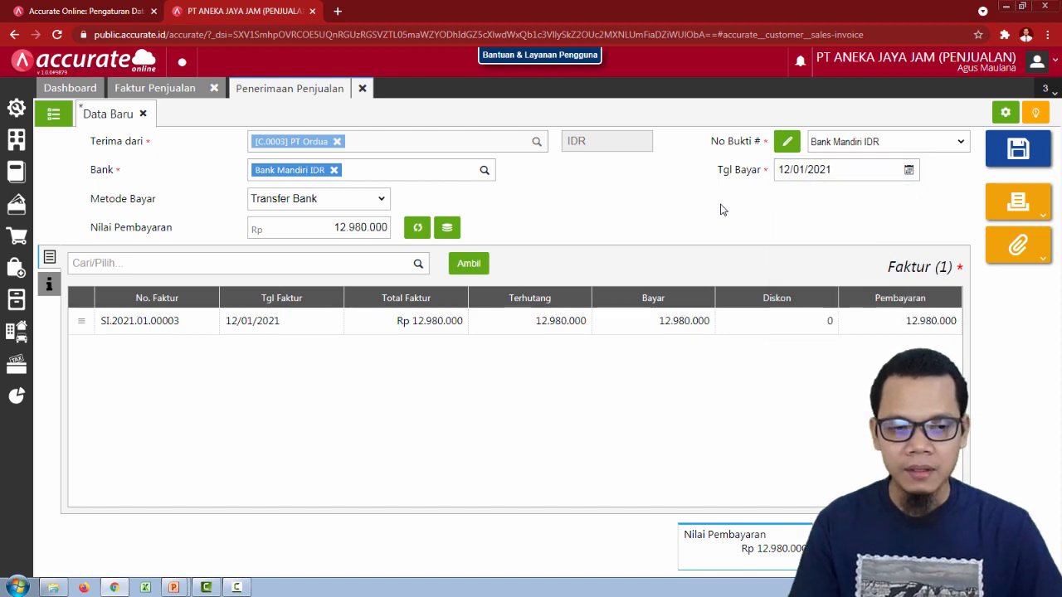
left_click(1018, 162)
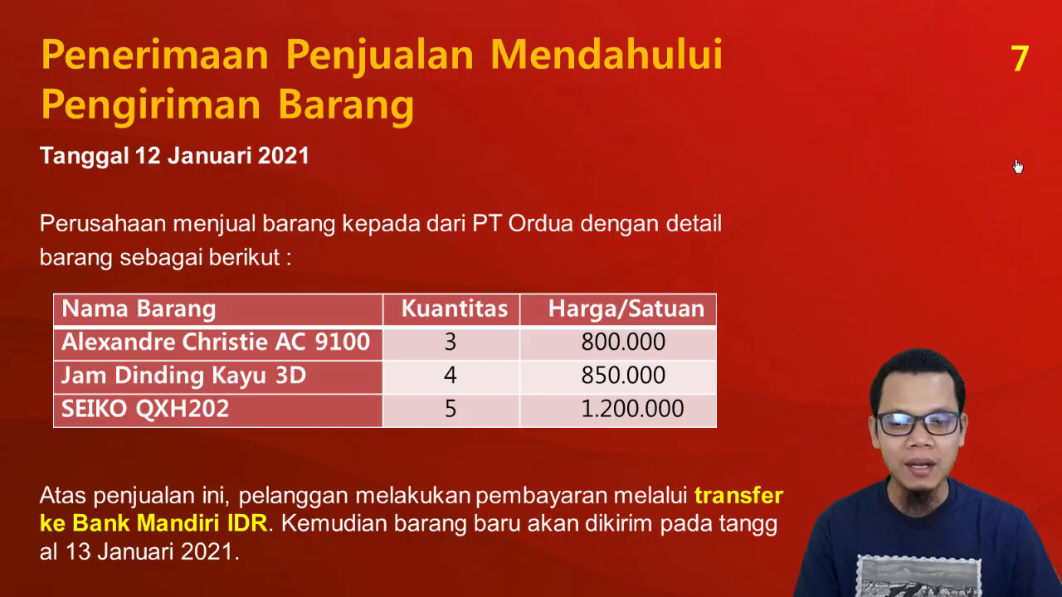
- Close the Penerimaan Penjualan and Faktur Penjualan forms and open a new Pengiriman Pesanan
key("Right")
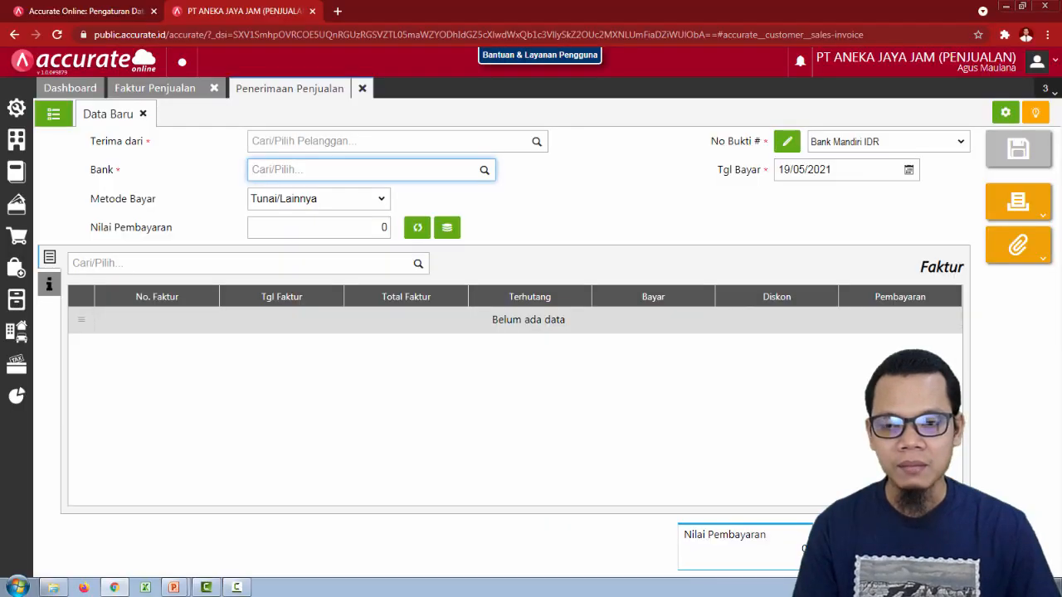
left_click(362, 88)
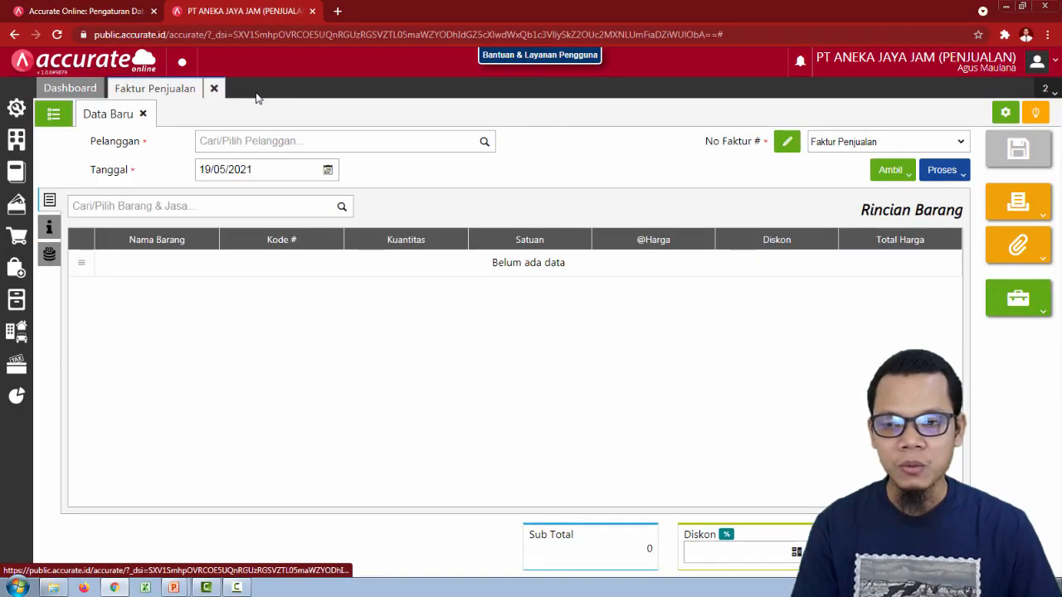
left_click(212, 89)
mouse_move(20, 240)
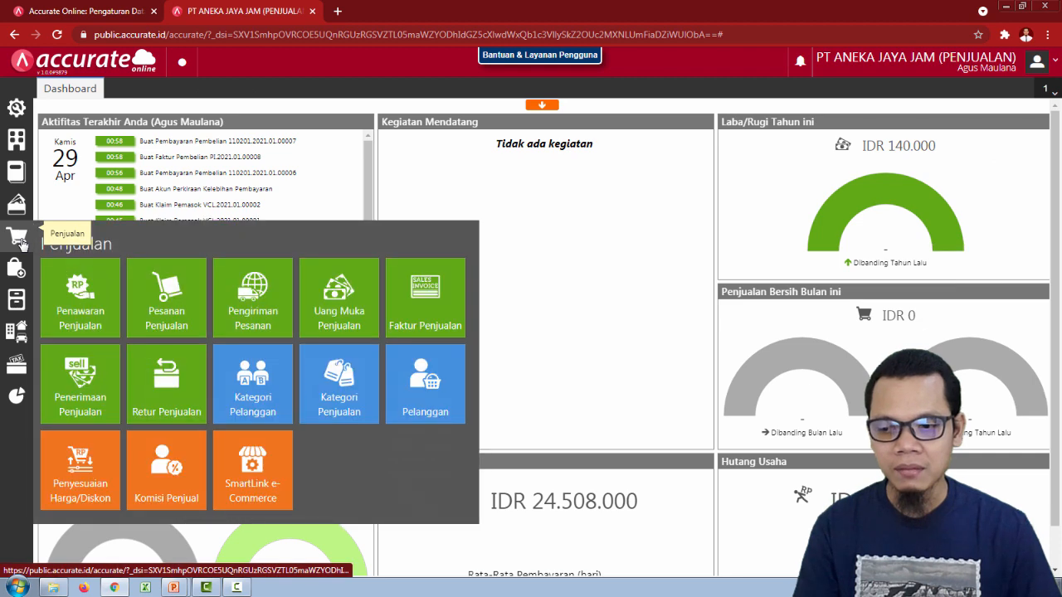
left_click(268, 307)
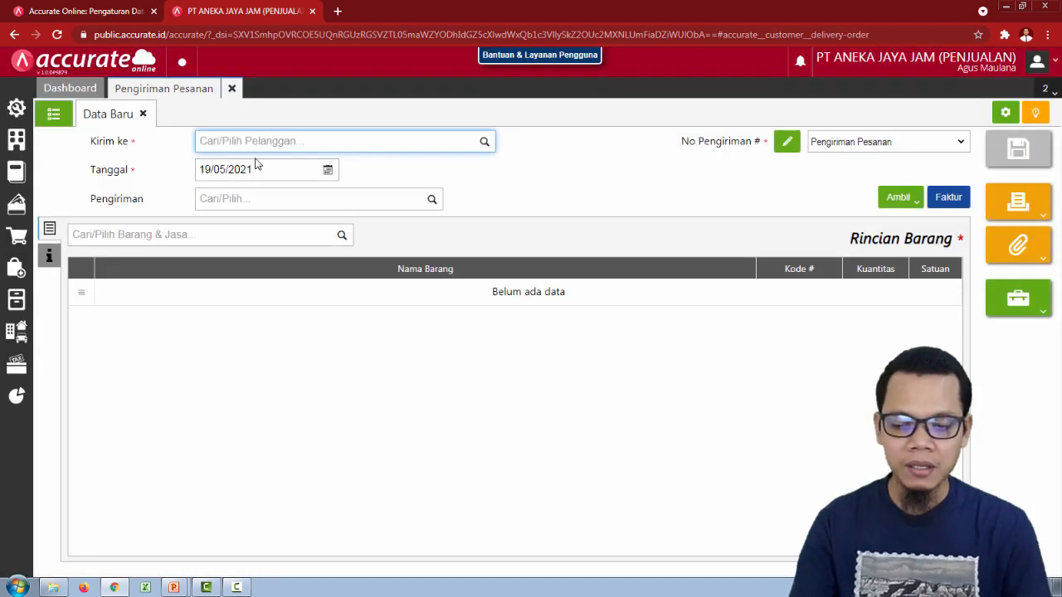
- Address the delivery to PT Ordua, date it 13/01/2021 and choose Mobil Box as the shipping method
type("ordu")
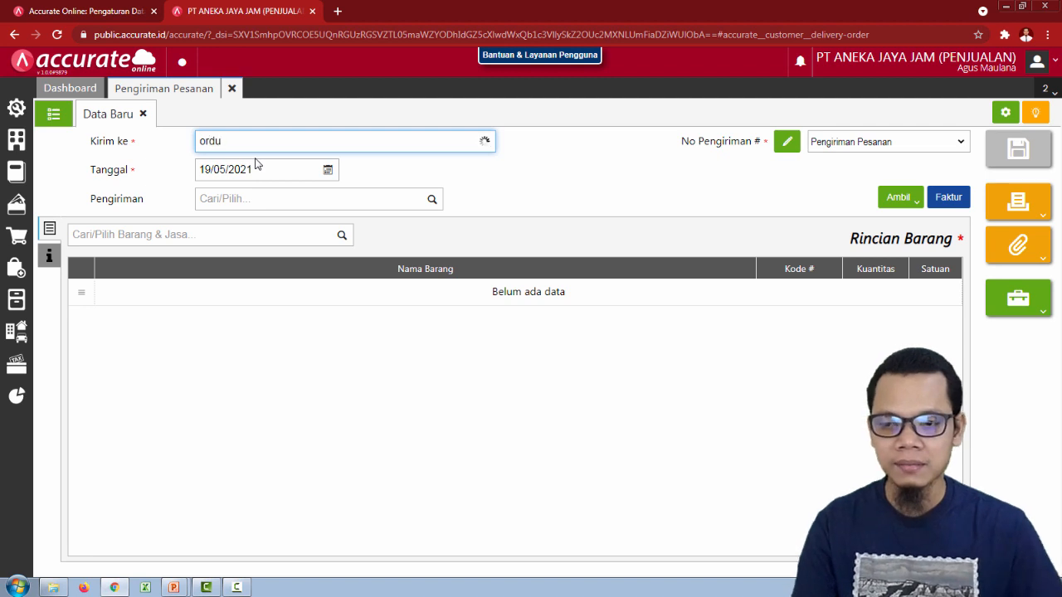
left_click(255, 166)
left_click(256, 163)
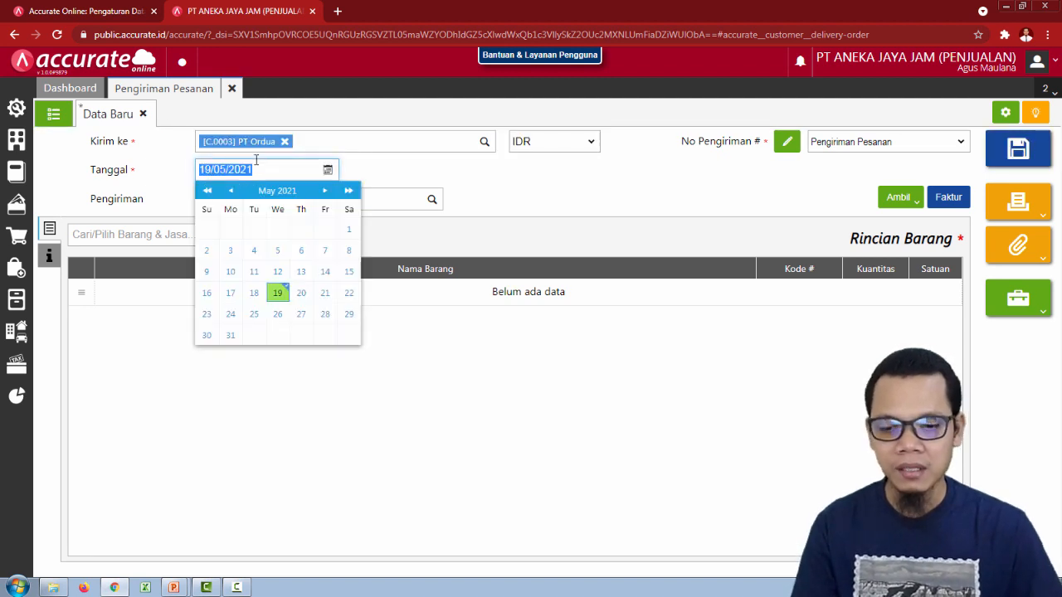
type("13012021")
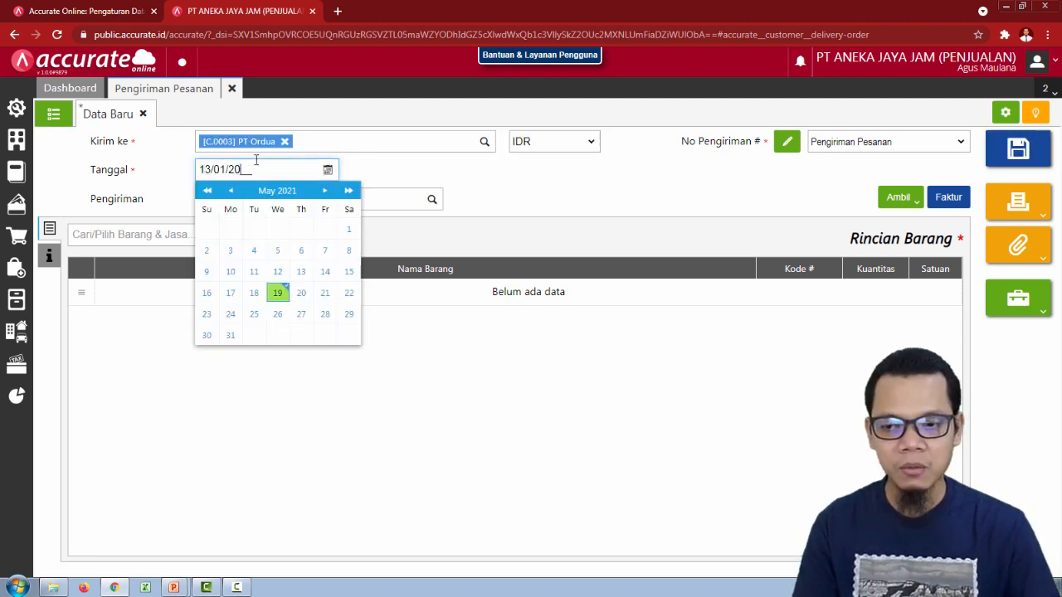
left_click(539, 176)
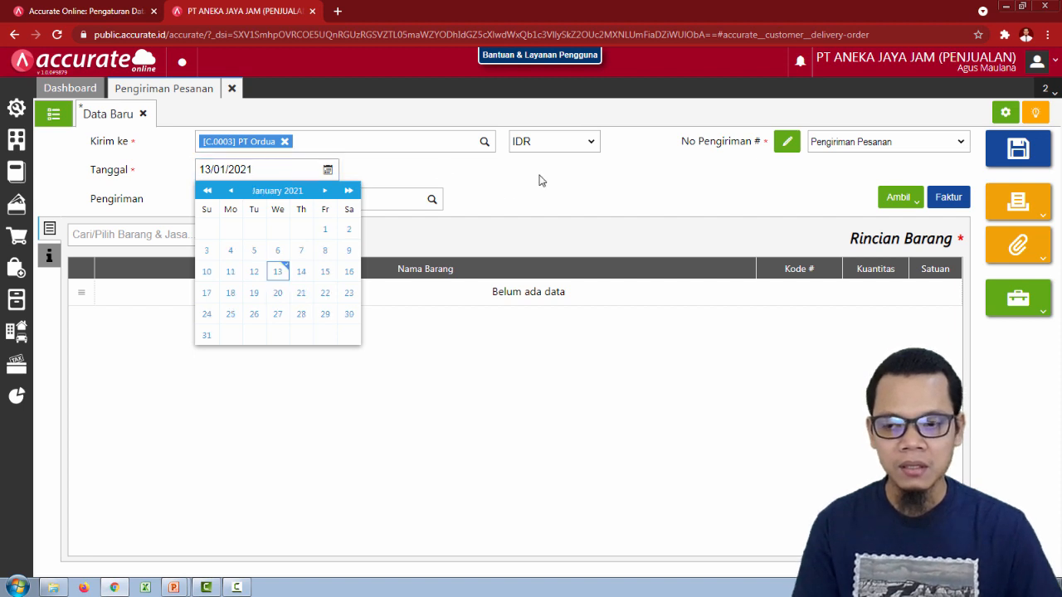
left_click(434, 201)
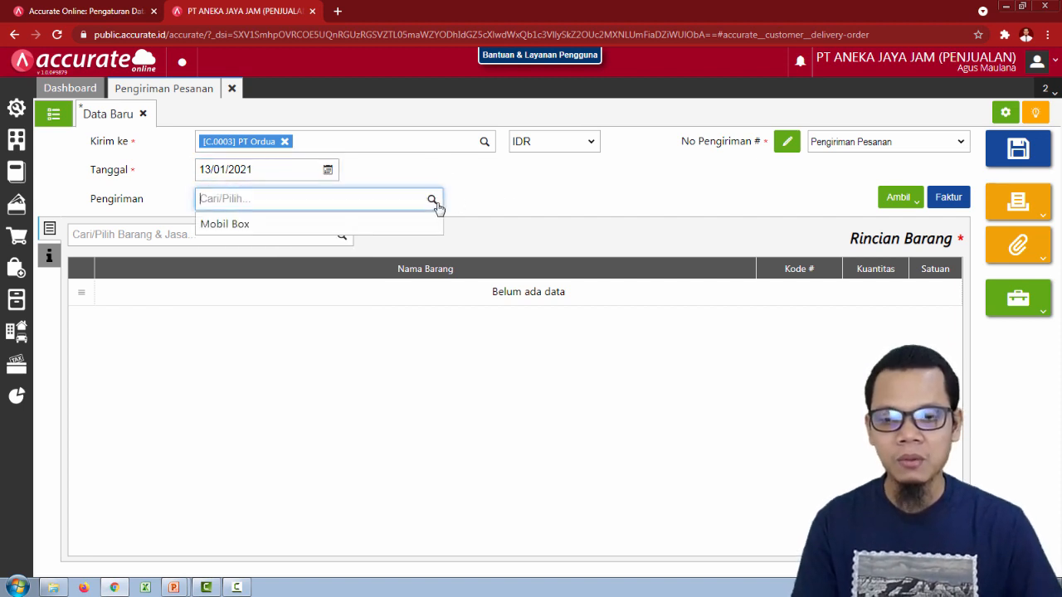
left_click(373, 223)
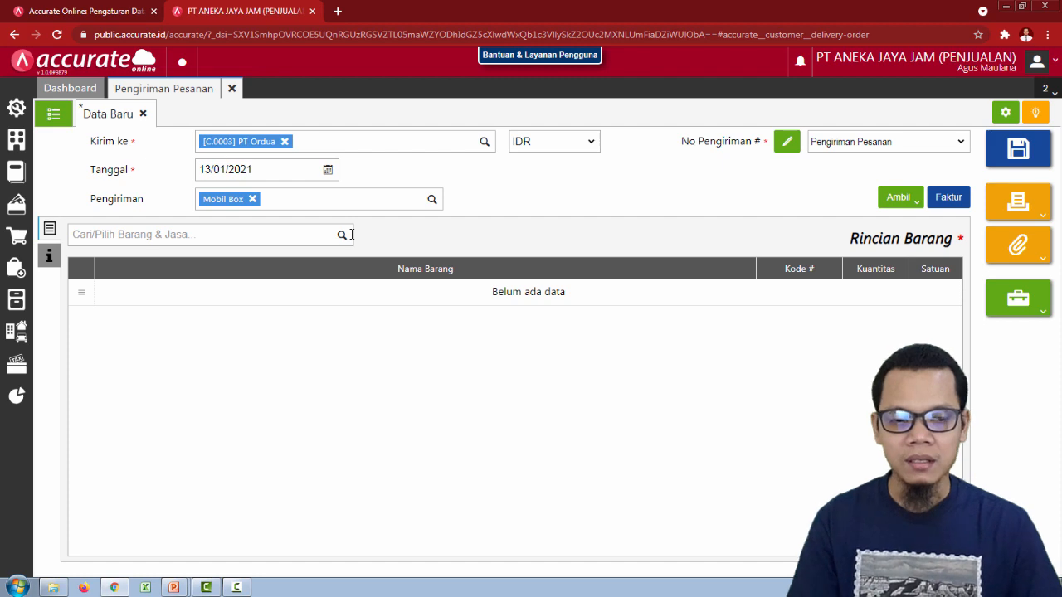
- Copy all three items from PT Ordua's Faktur Dimuka dated 12/01/2021 into the delivery
left_click(890, 204)
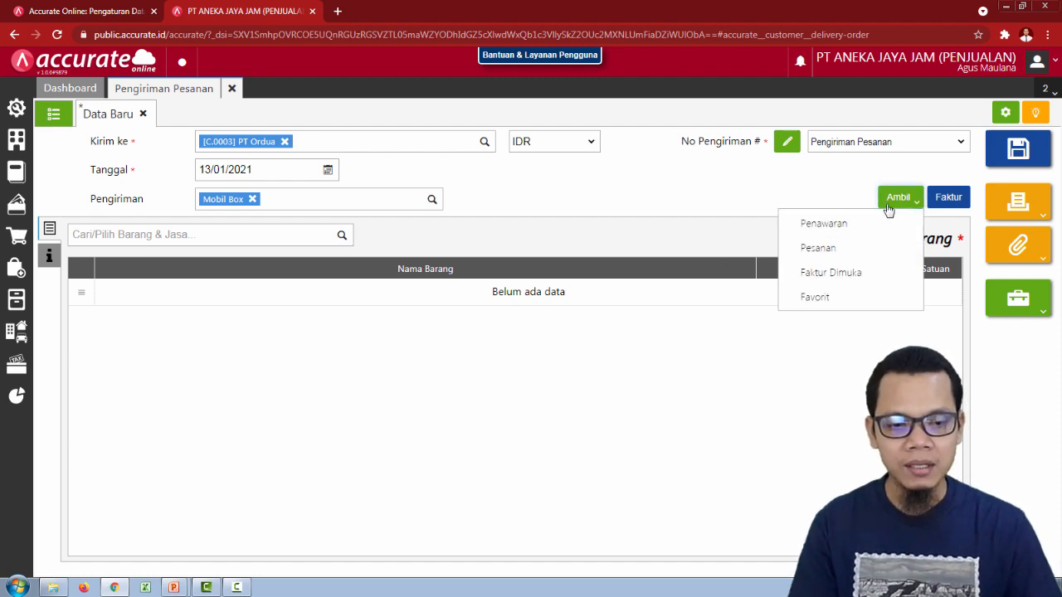
left_click(858, 279)
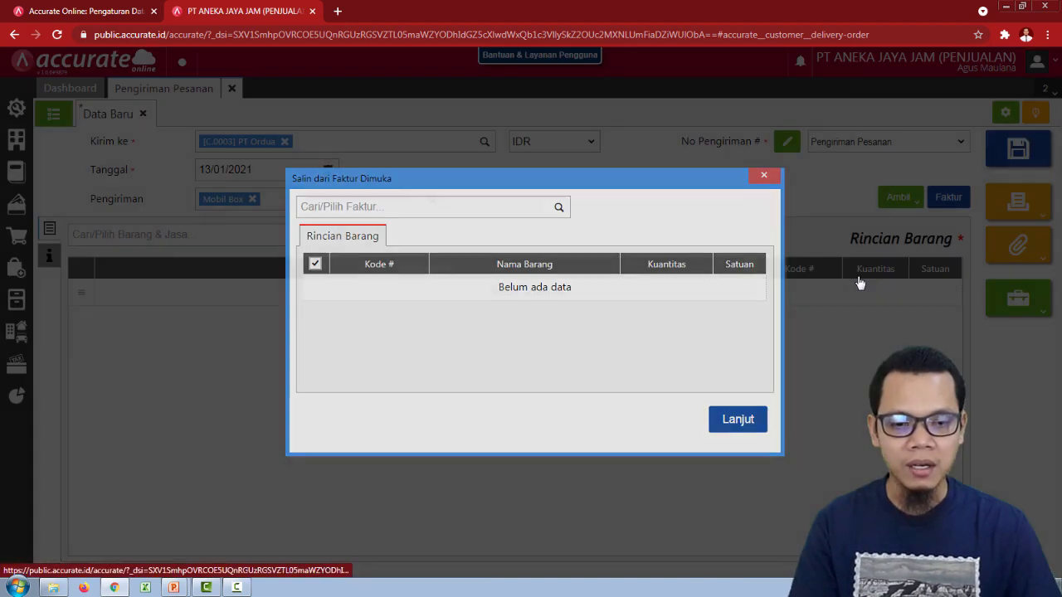
left_click(558, 207)
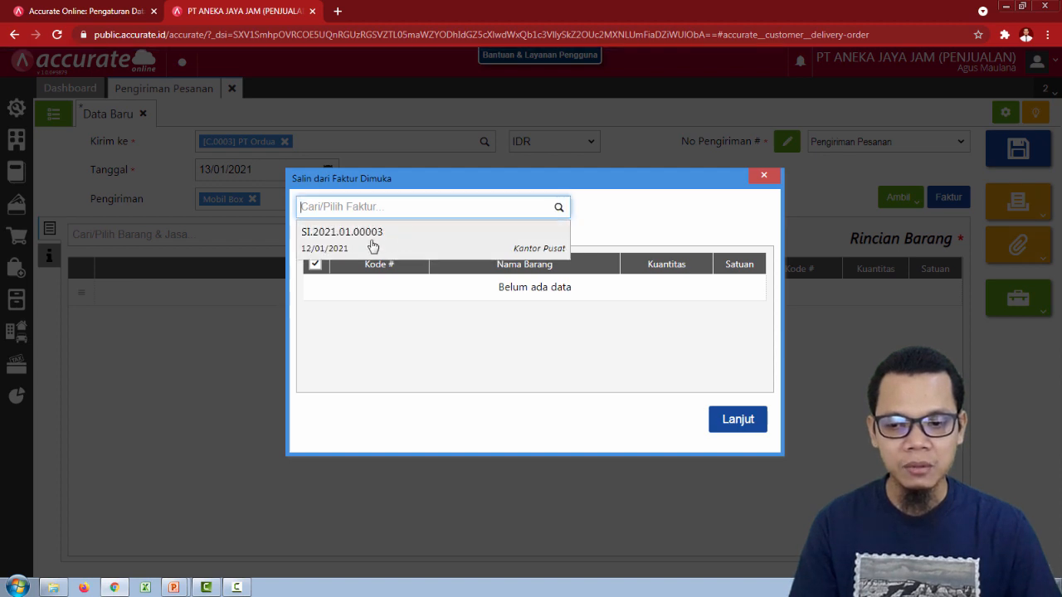
left_click(372, 247)
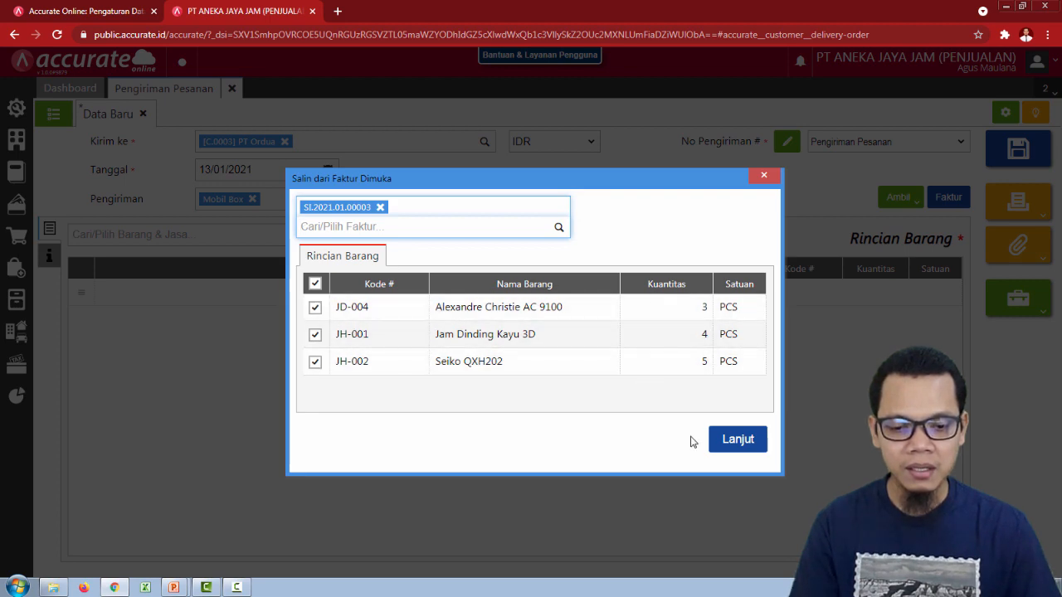
left_click(741, 440)
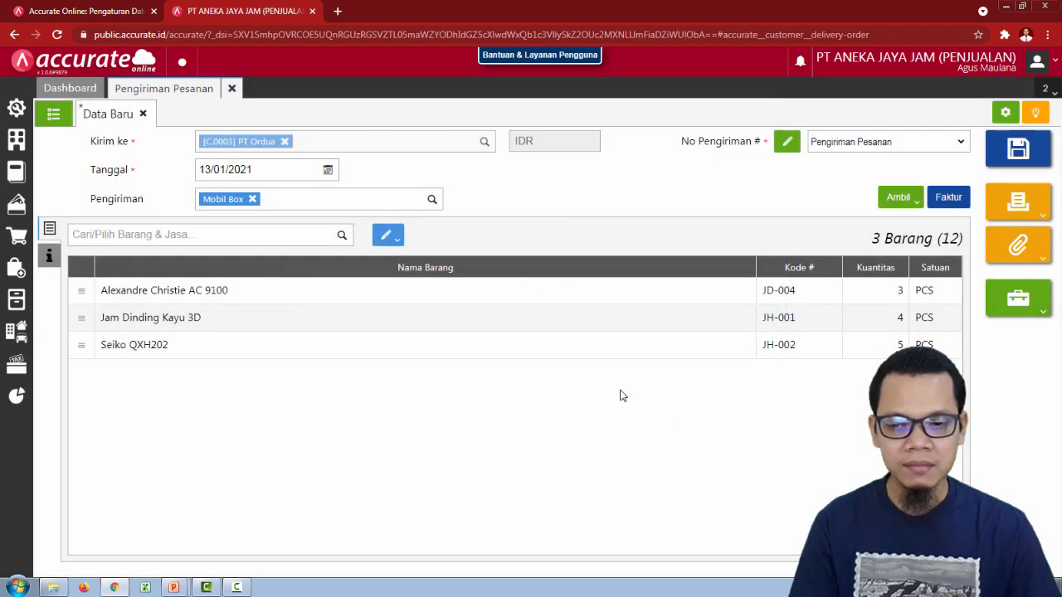
- Change the warehouse of all delivery items to Belakang, as the case slide asks, and save the delivery
left_click(388, 235)
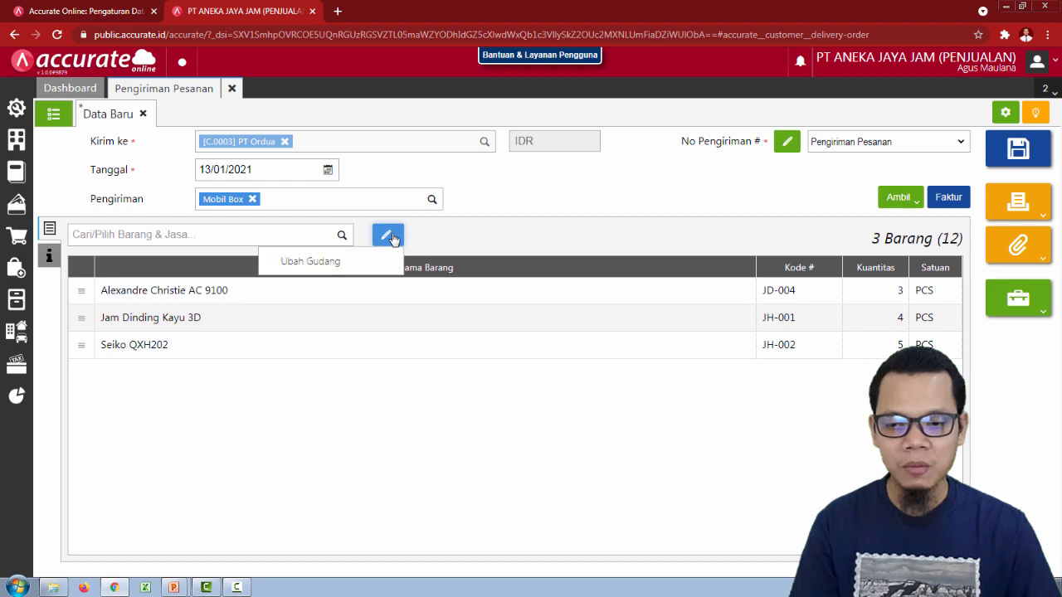
left_click(372, 268)
key("alt+Tab")
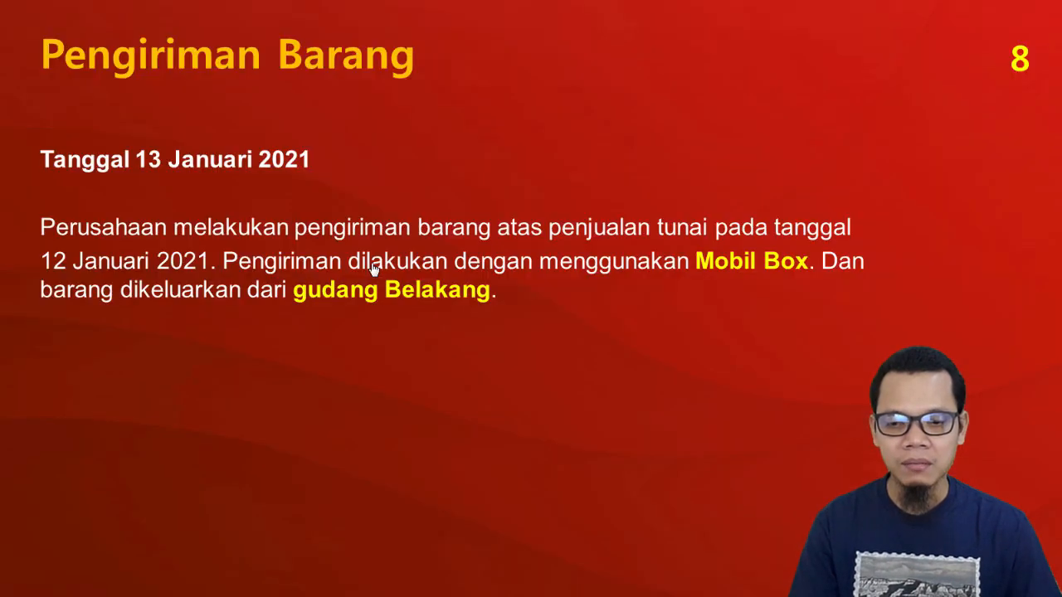
key("alt+Tab")
left_click(656, 298)
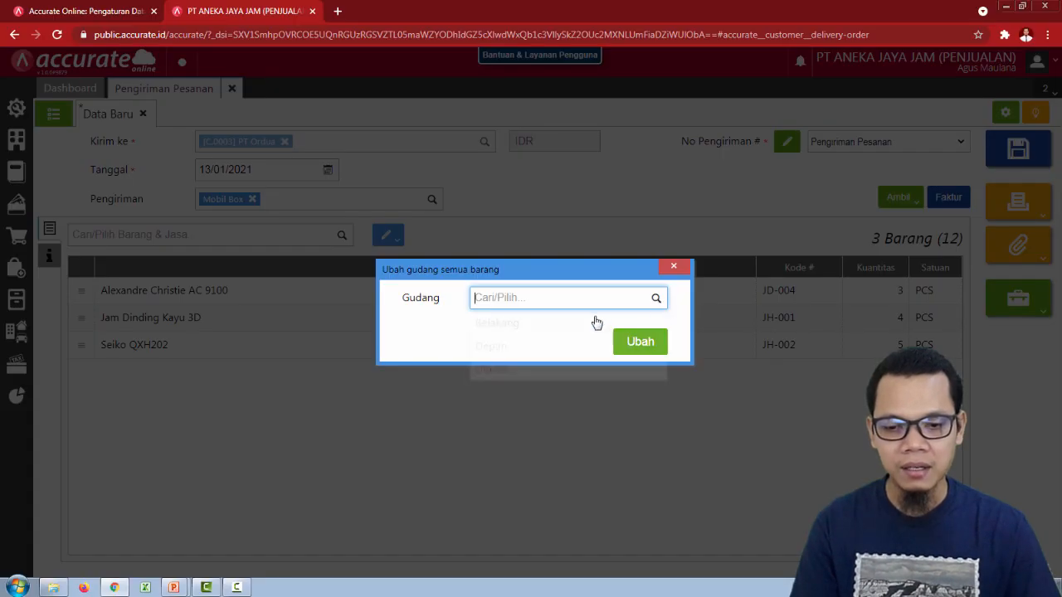
left_click(564, 328)
left_click(639, 342)
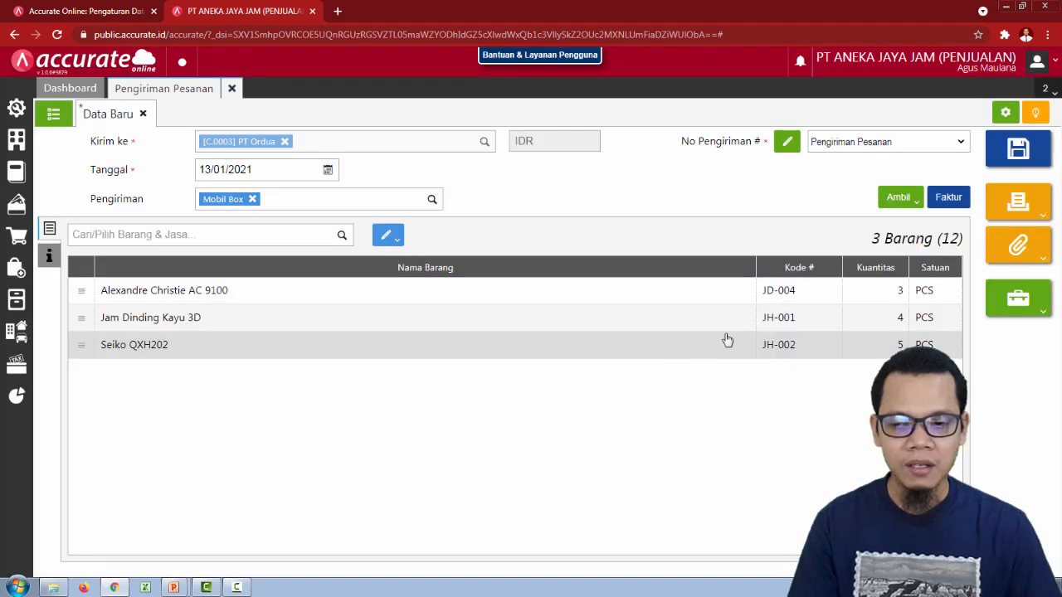
left_click(1018, 148)
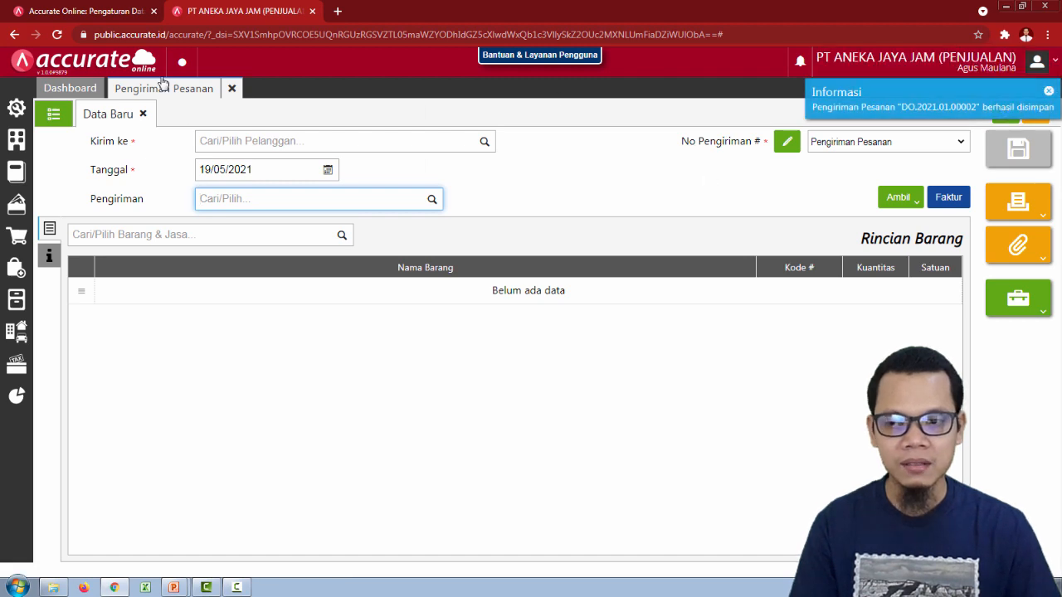
- Close the Pengiriman Pesanan form, read the Retur Penjualan case slide and open a new Retur Penjualan
left_click(238, 88)
key("alt+Tab")
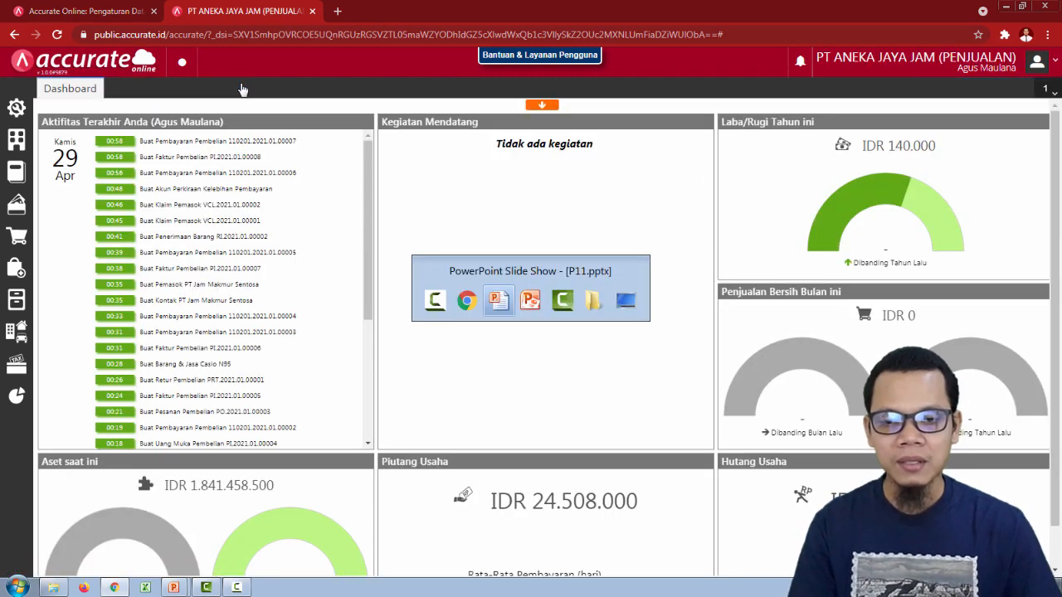
left_click(242, 89)
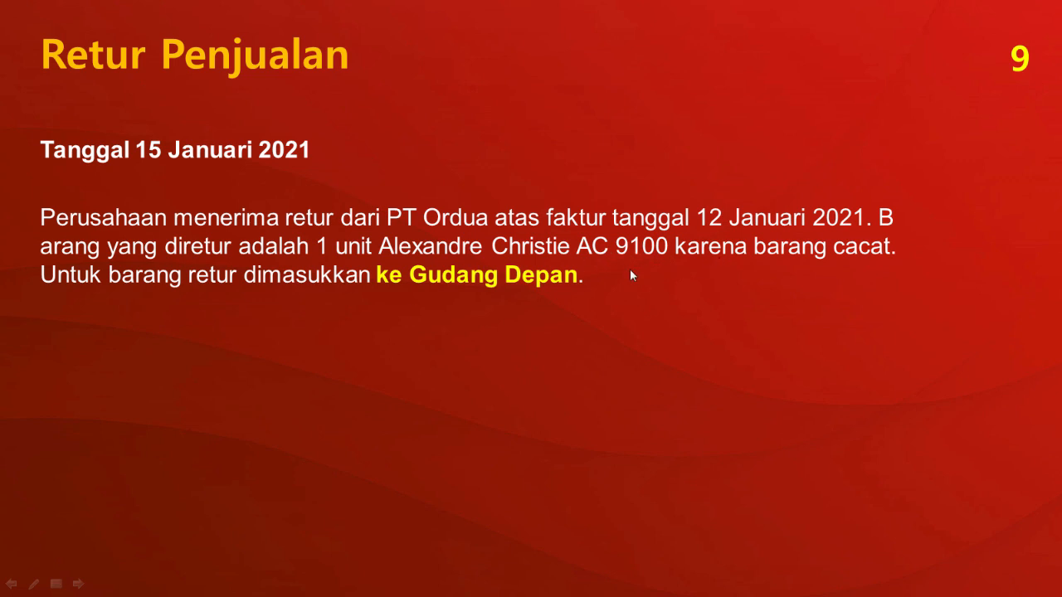
key("alt+Tab")
key("alt+Tab")
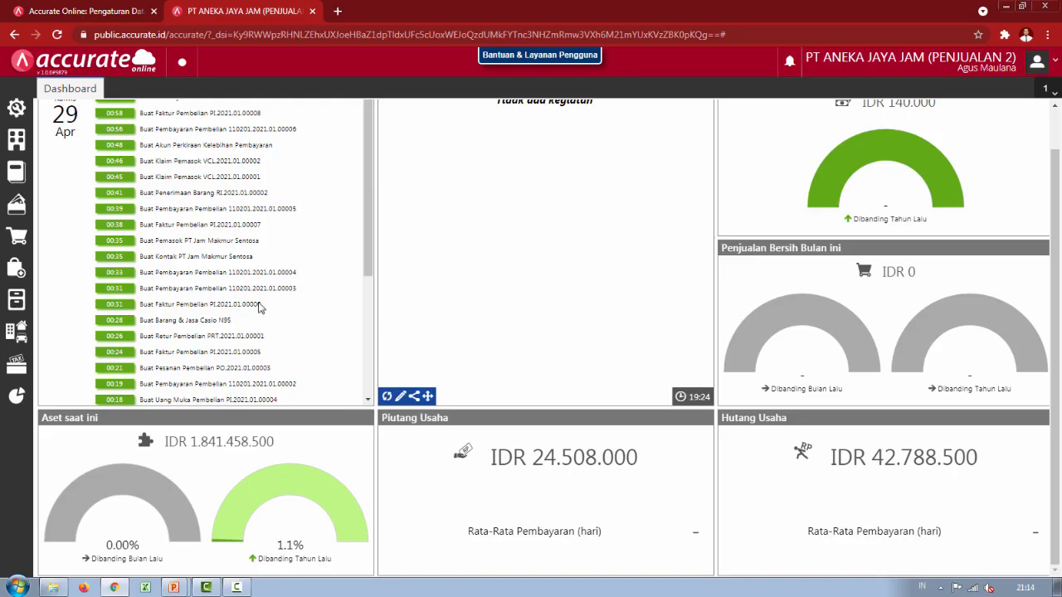
left_click(14, 244)
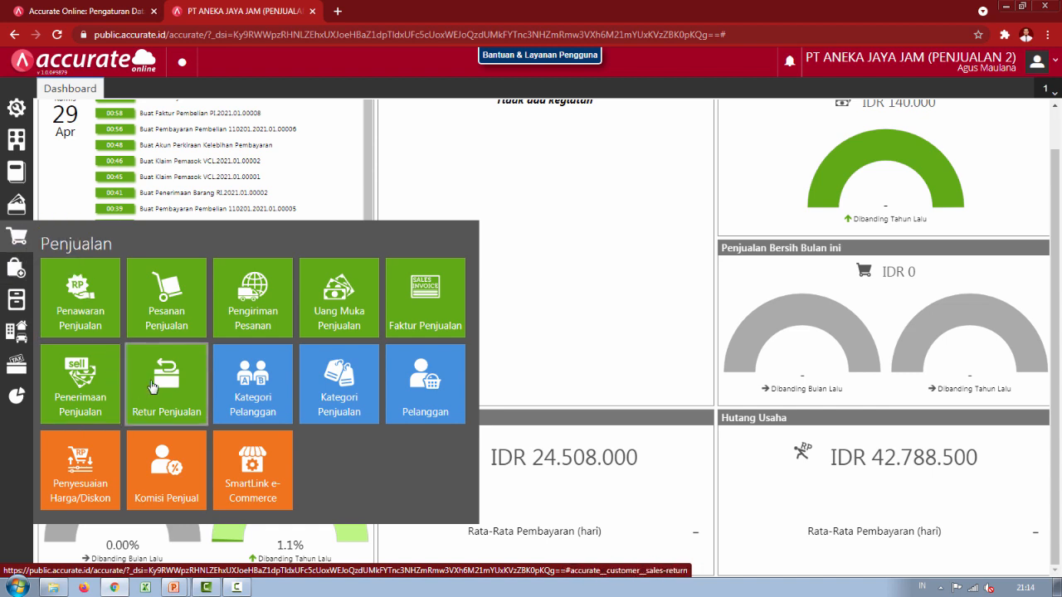
left_click(168, 384)
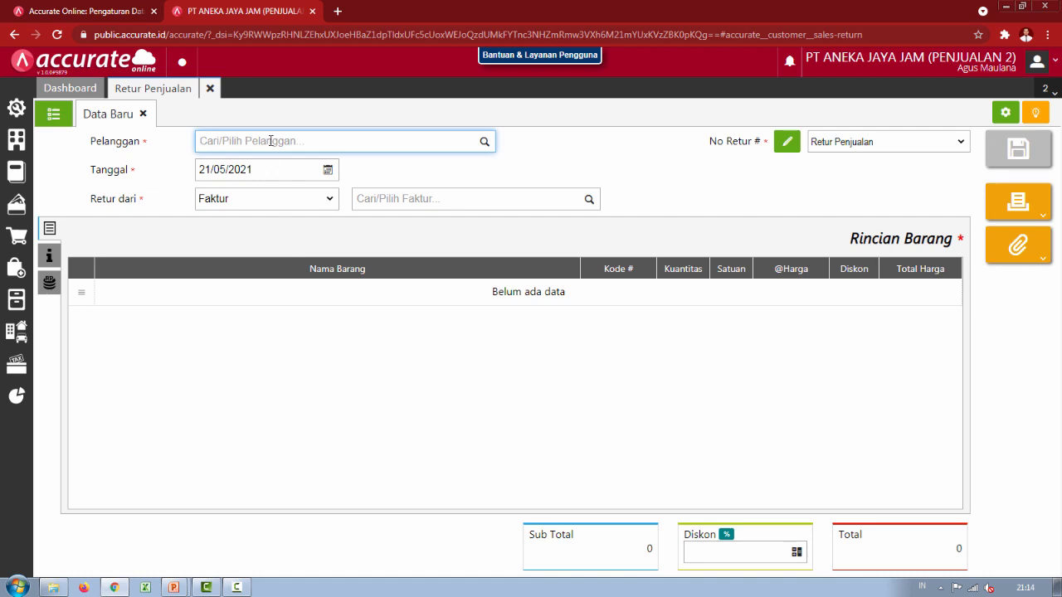
- Set PT Ordua as the return's customer and date the return 15/01/2021
key("alt+Tab")
key("alt+Tab")
type("ord")
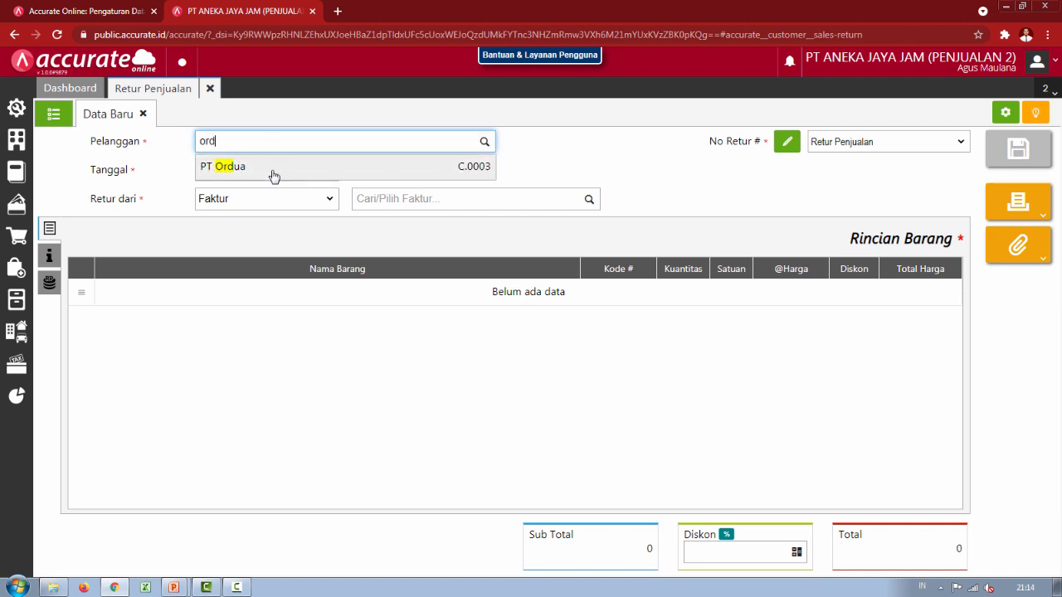
left_click(273, 169)
key("alt+Tab")
key("alt+Tab")
left_click(273, 170)
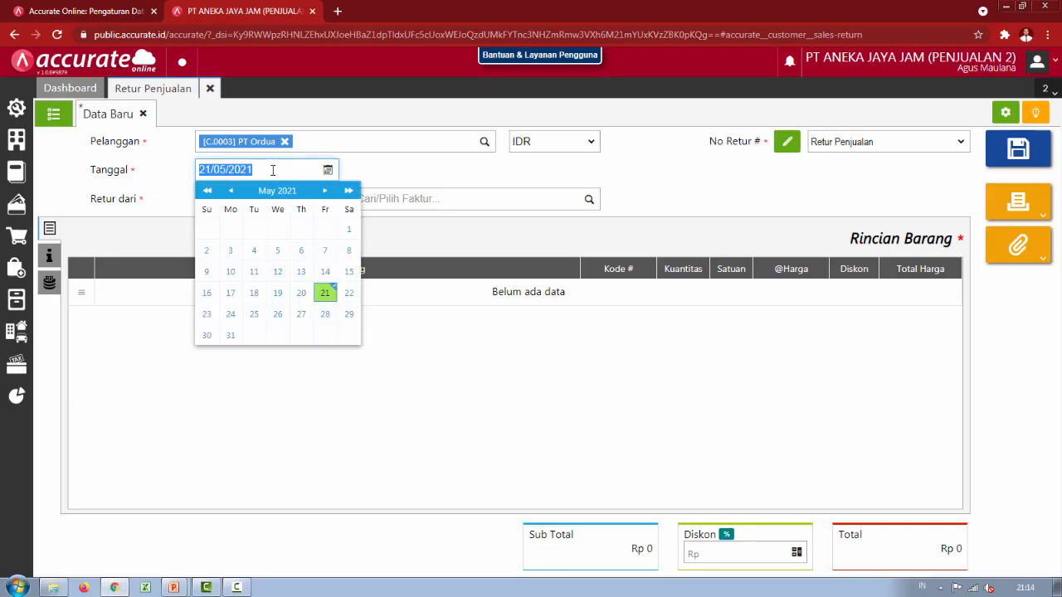
type("15/01/")
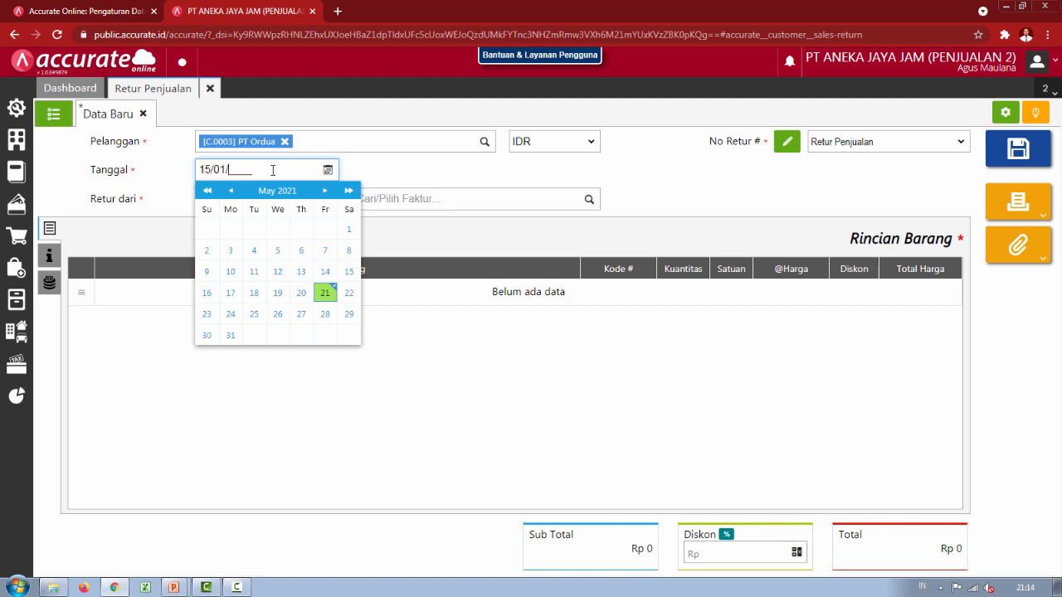
type("2021")
left_click(477, 181)
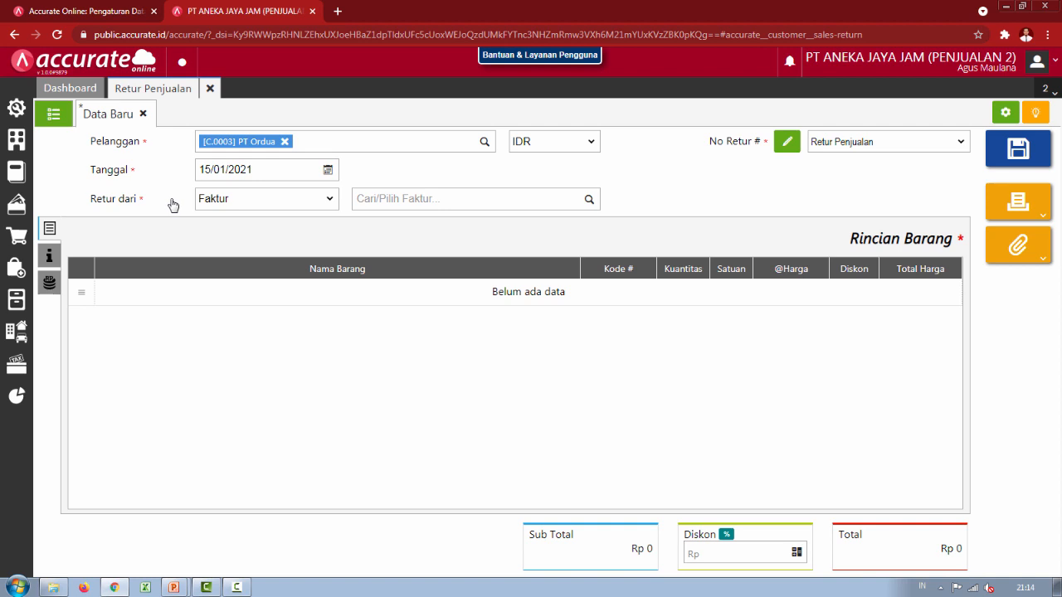
- Examine the Retur dari options, and review the case slides on the 12 January sale, 13 January delivery and 15 January return
left_click(234, 201)
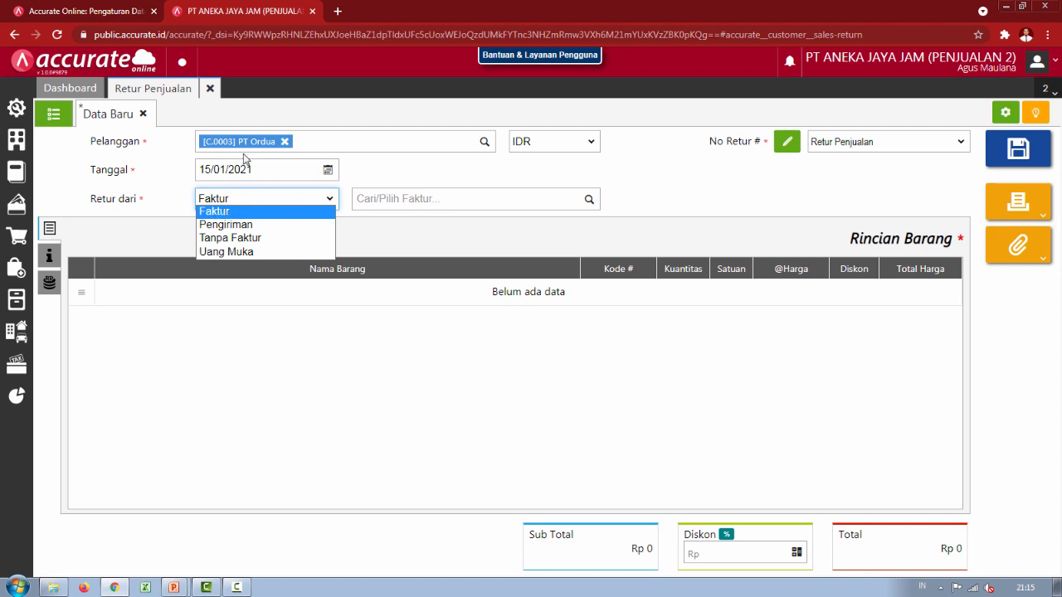
key("alt+Tab")
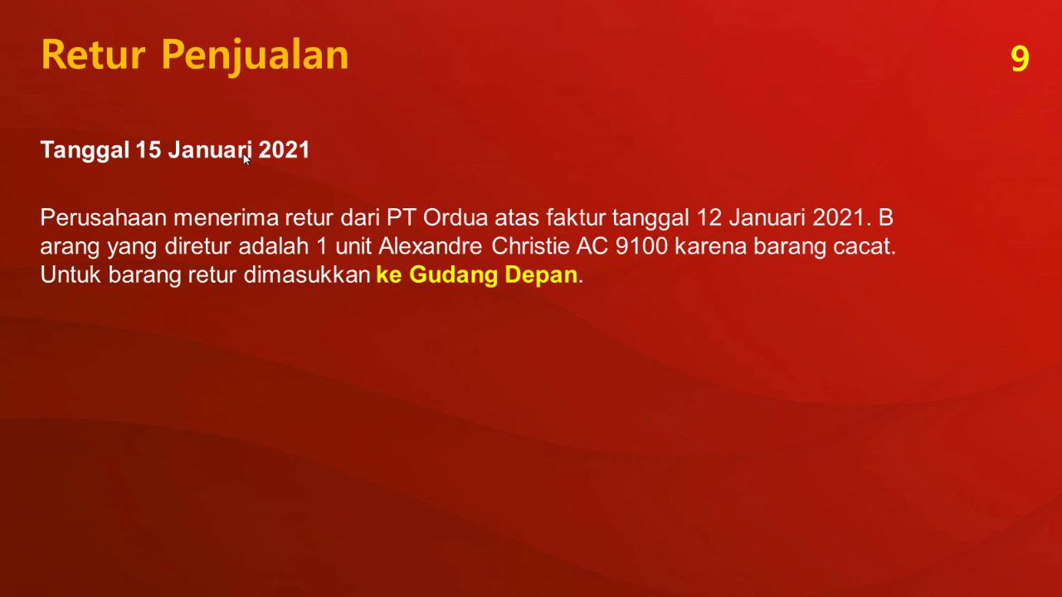
key("Left")
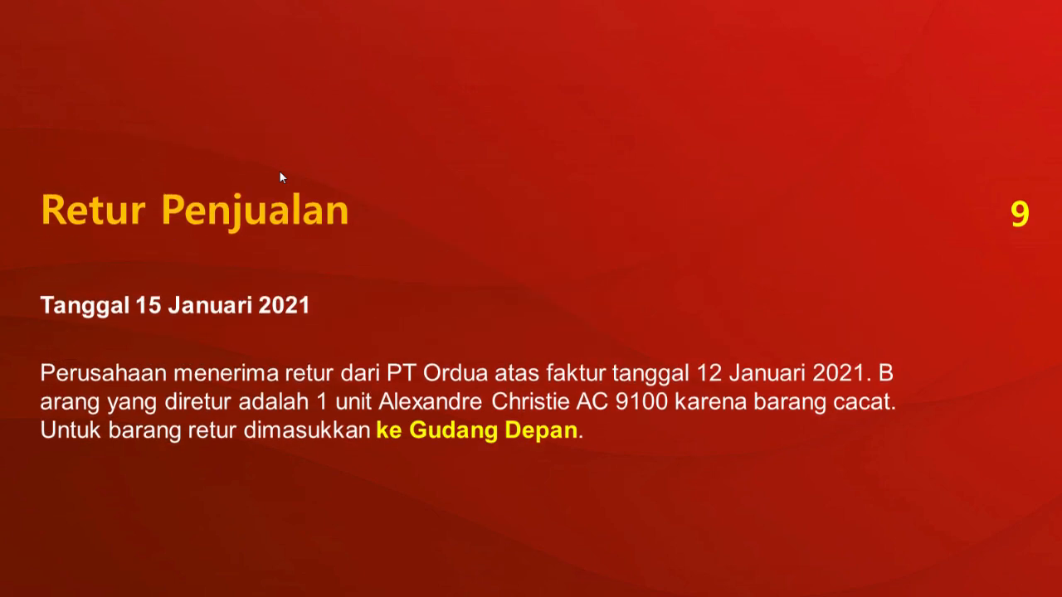
key("Left")
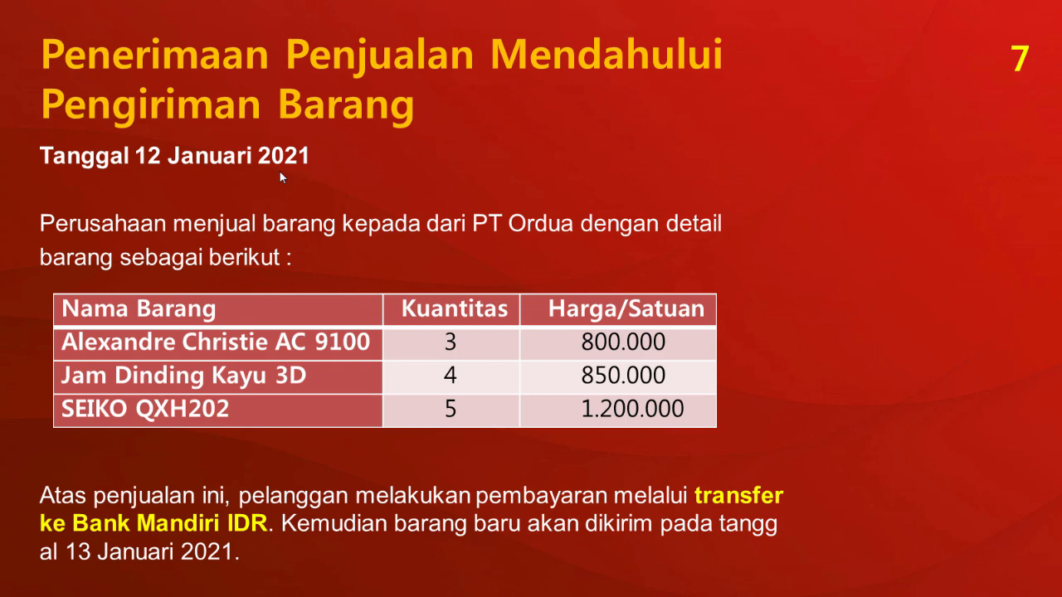
key("Right")
scroll(279, 176, "down", 1)
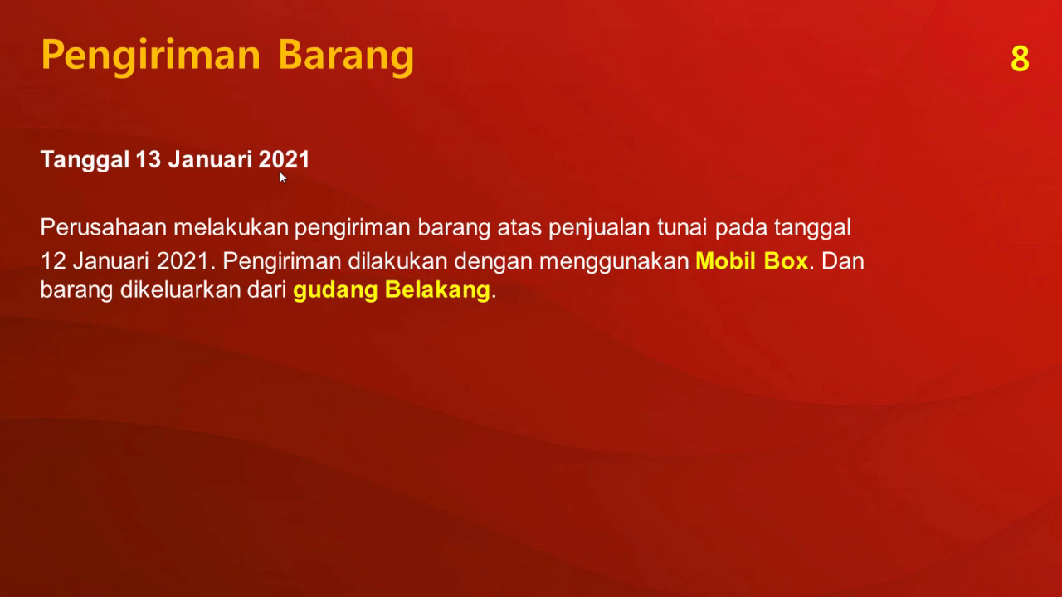
scroll(279, 170, "down", 5)
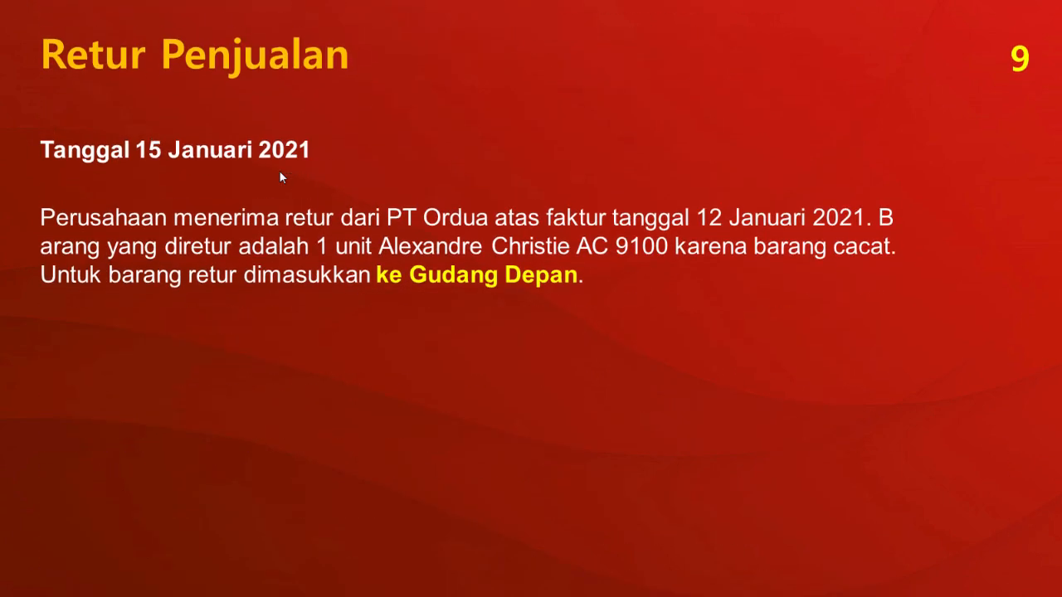
key("alt+Tab")
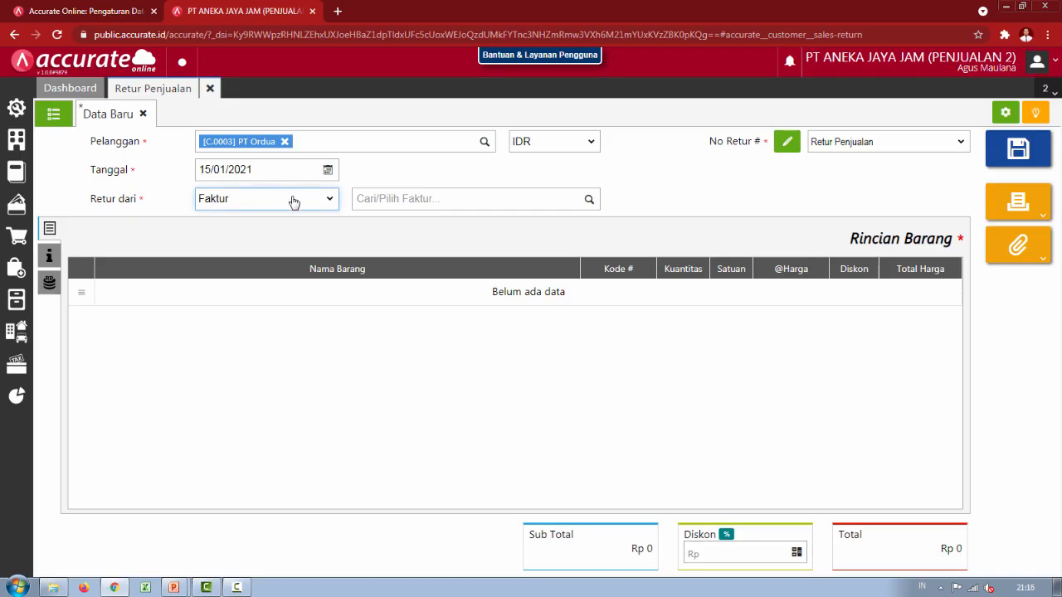
- Set the return's source, Retur dari, to Tanpa Faktur
left_click(293, 201)
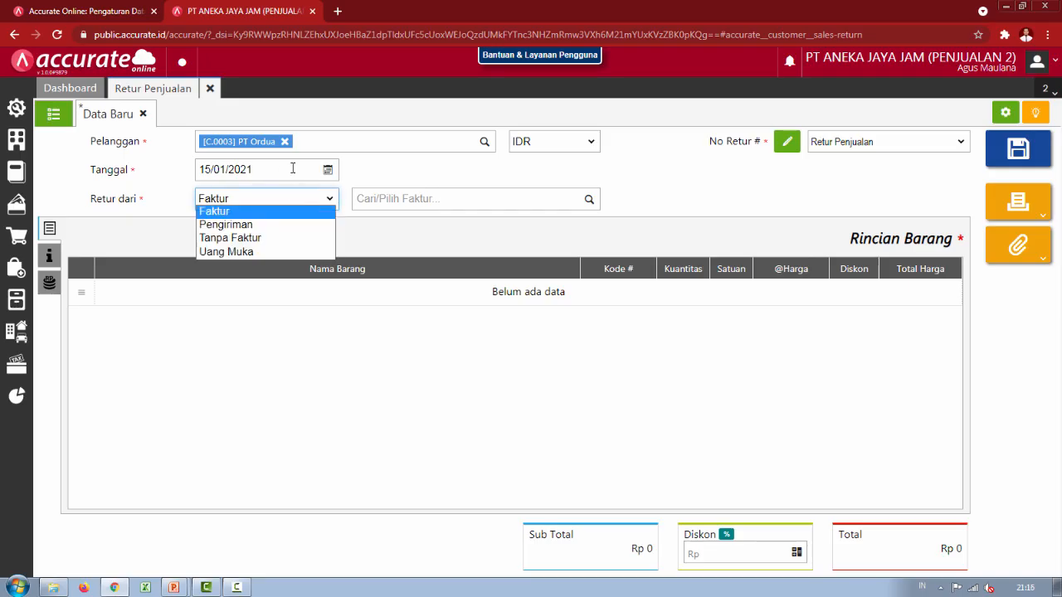
left_click(170, 213)
left_click(233, 203)
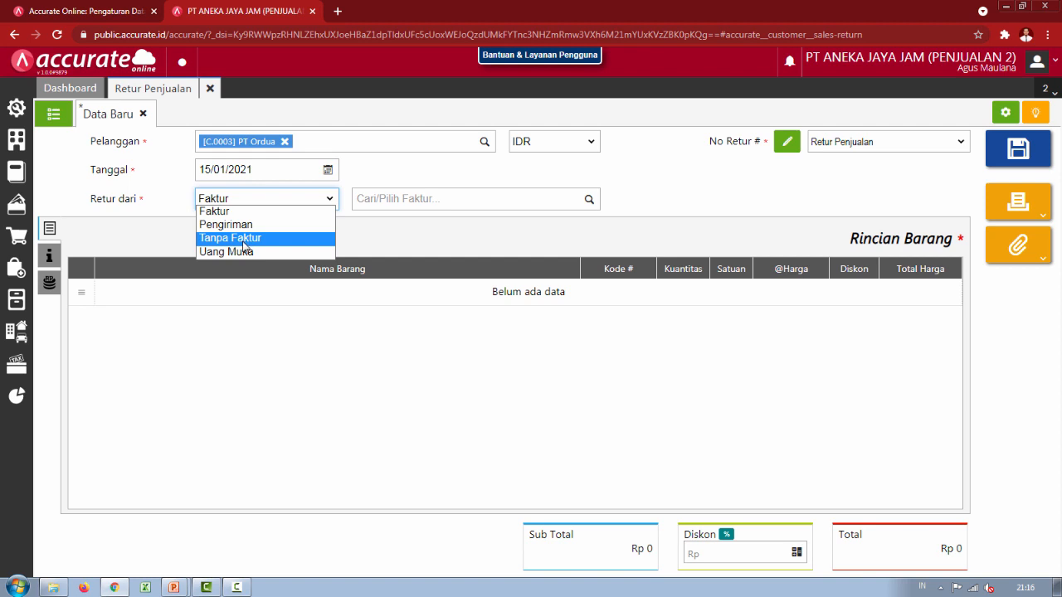
left_click(241, 238)
left_click(166, 225)
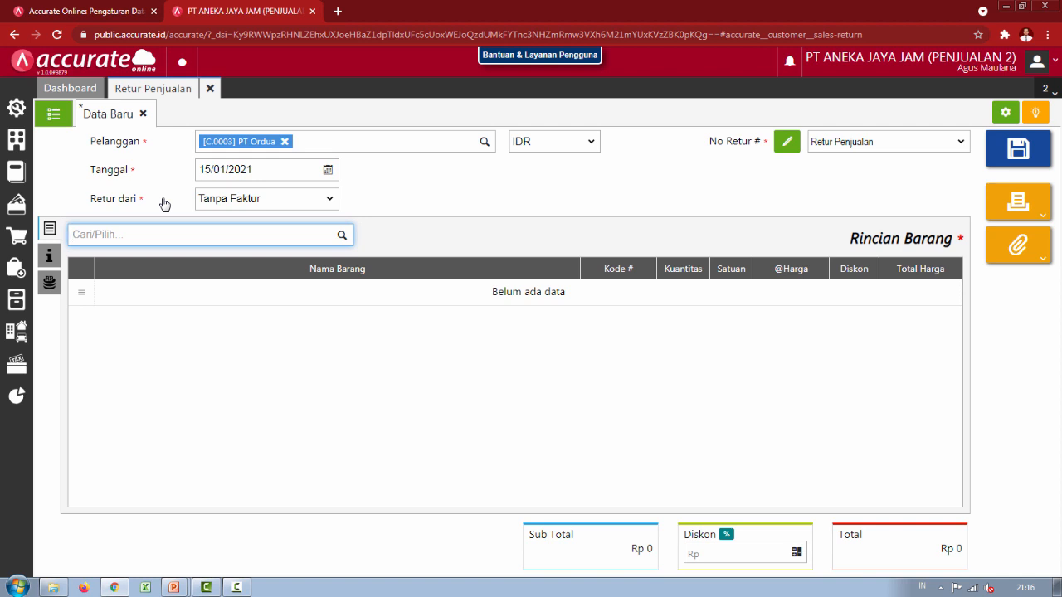
left_click(211, 206)
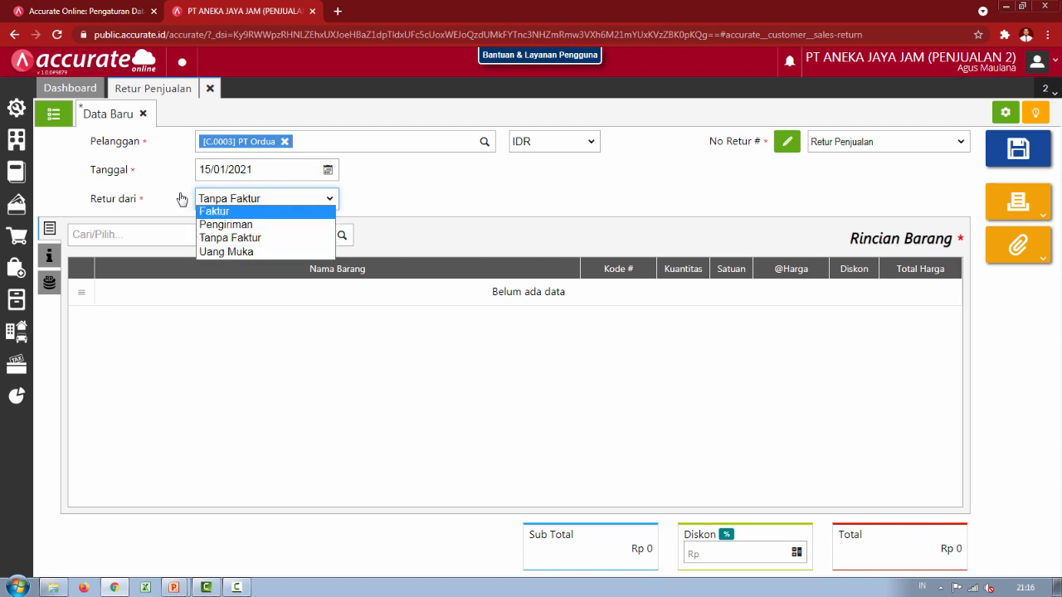
left_click(444, 192)
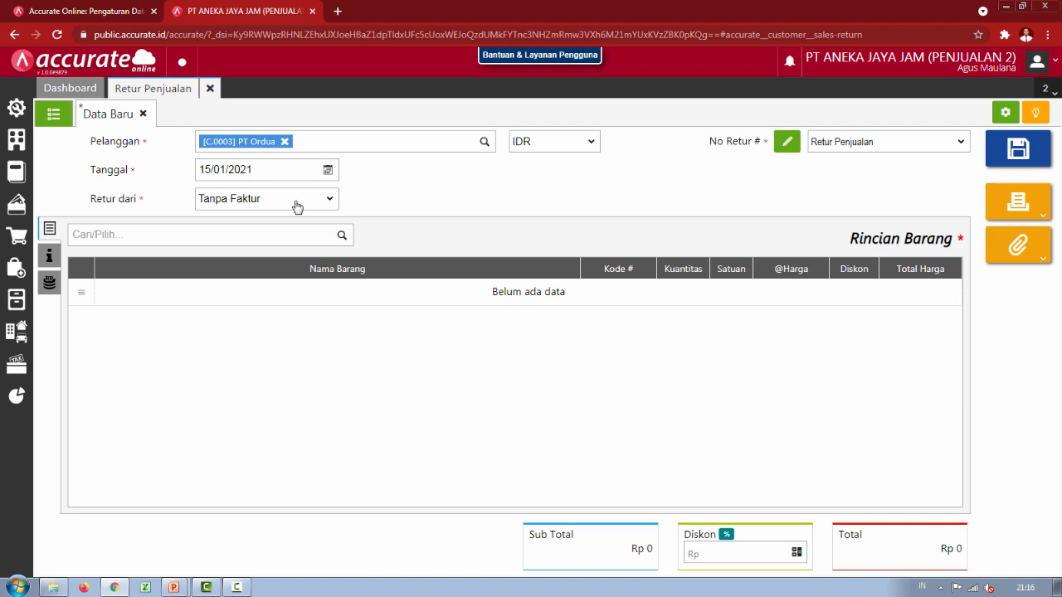
- Check the returned item on the Retur Penjualan case slide and add Alexandre Christie AC 9100 to the return
left_click(195, 238)
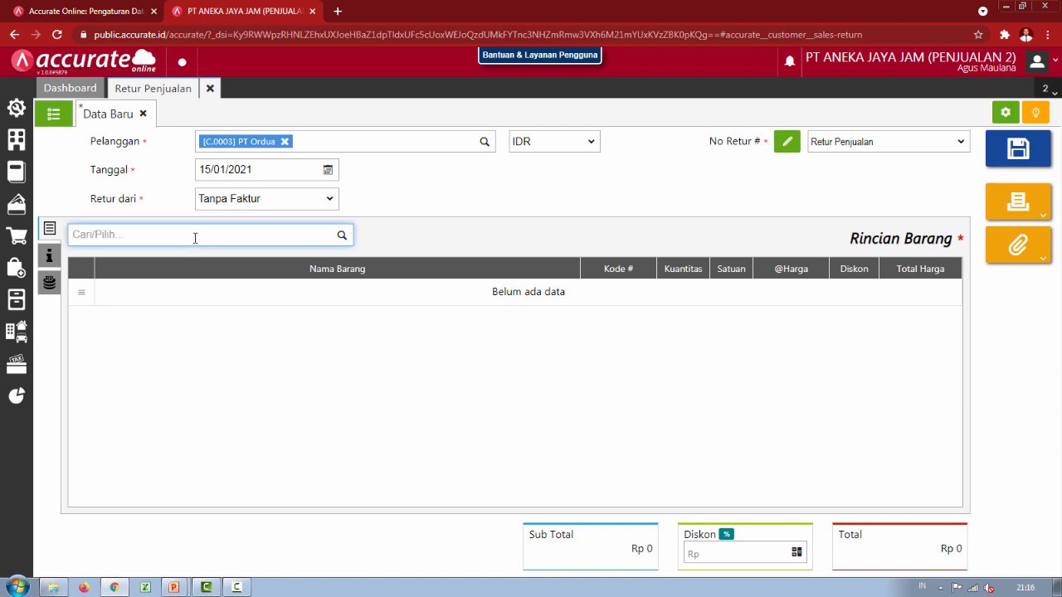
key("alt+Tab")
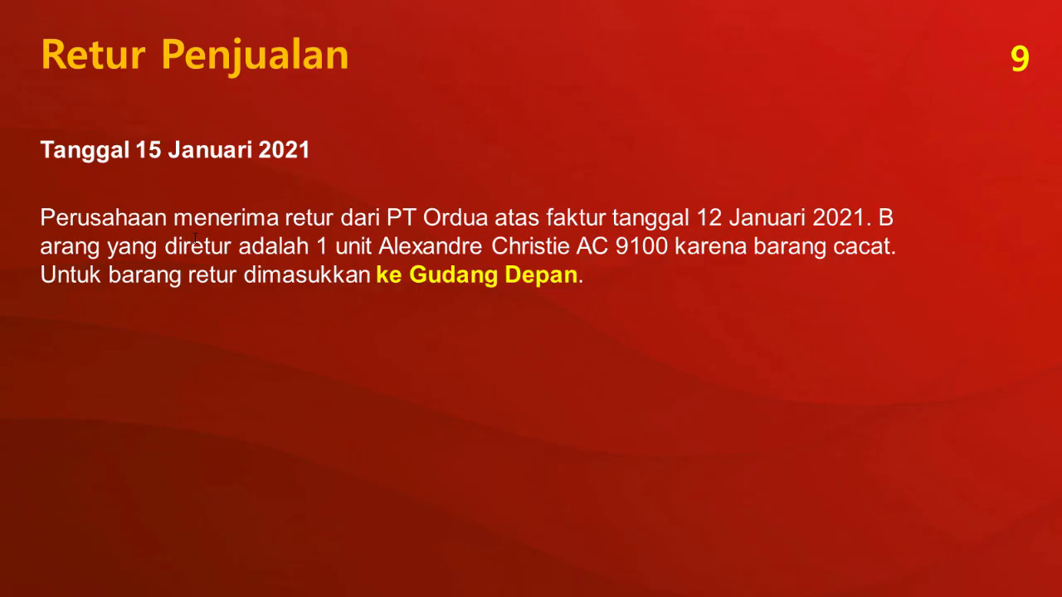
key("alt+Tab")
type("a")
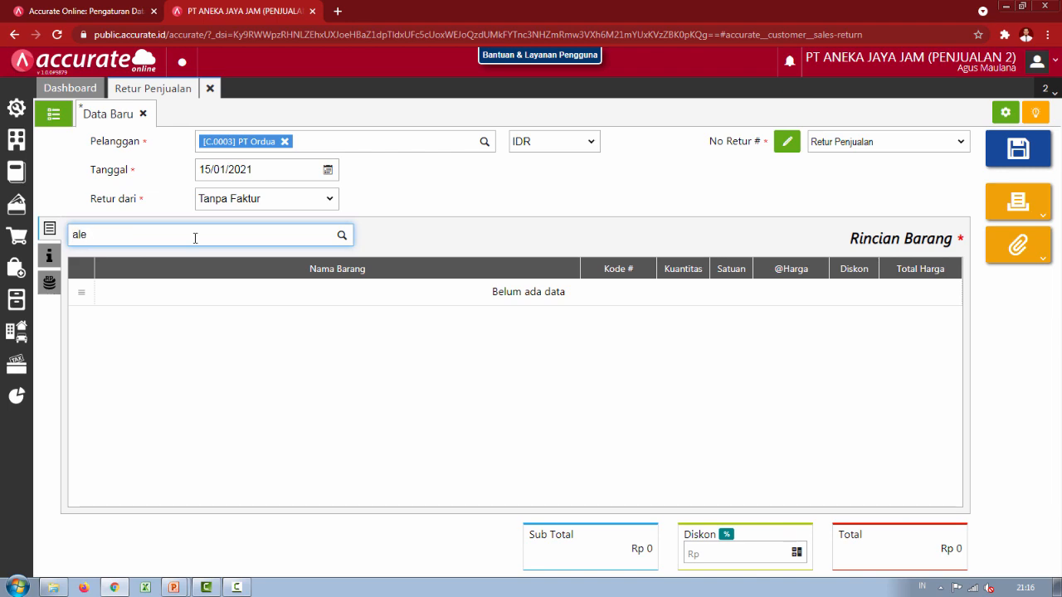
left_click(200, 277)
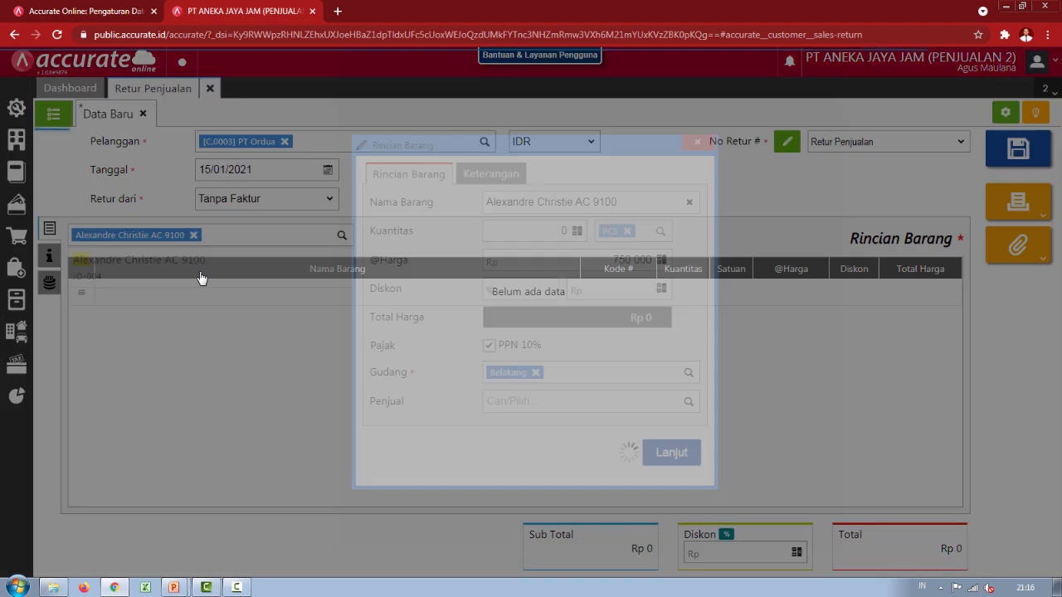
- Look up the item's price on the 12 January sale slide and set the returned item's unit price to 800.000
key("alt+Tab")
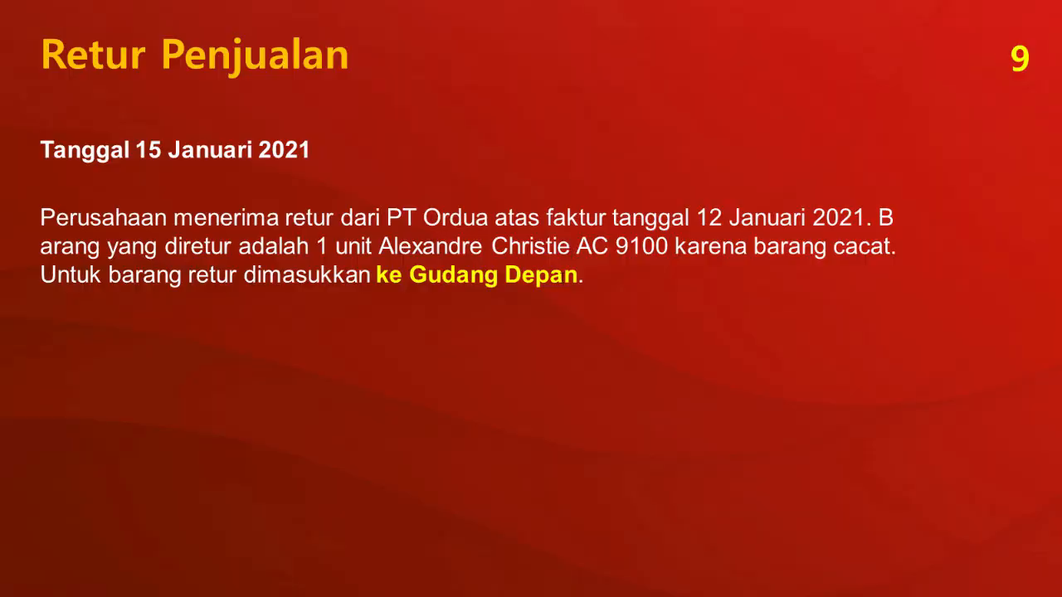
scroll(559, 296, "up", 10)
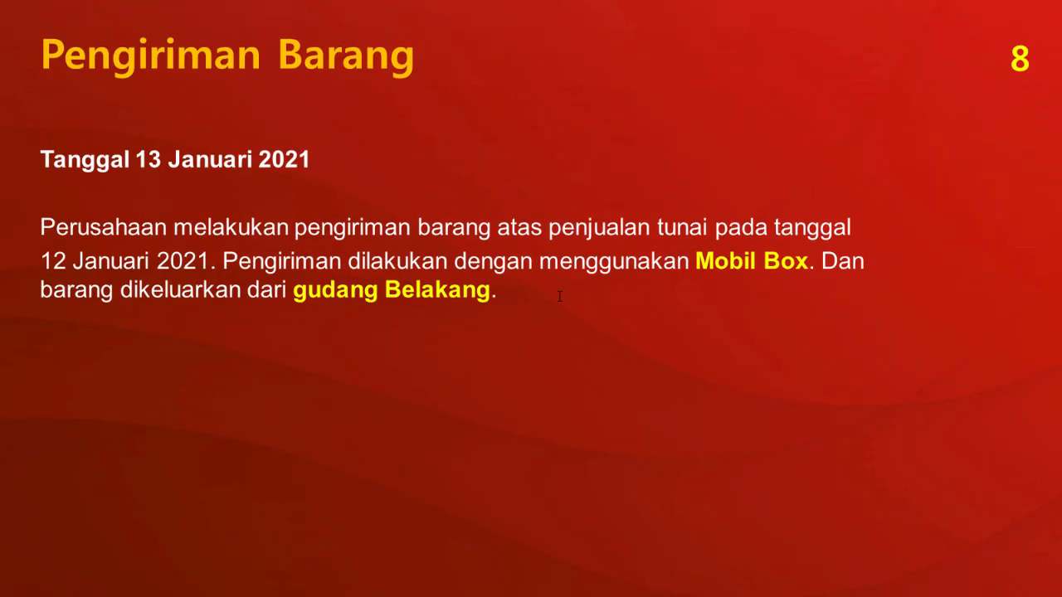
scroll(559, 296, "up", 10)
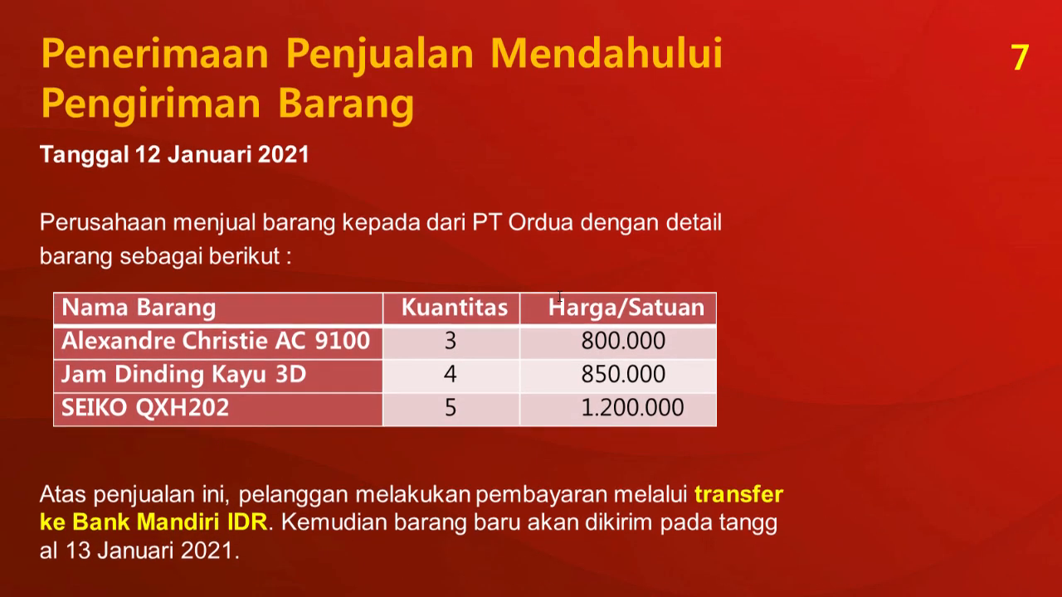
scroll(559, 296, "down", 4)
scroll(559, 297, "down", 5)
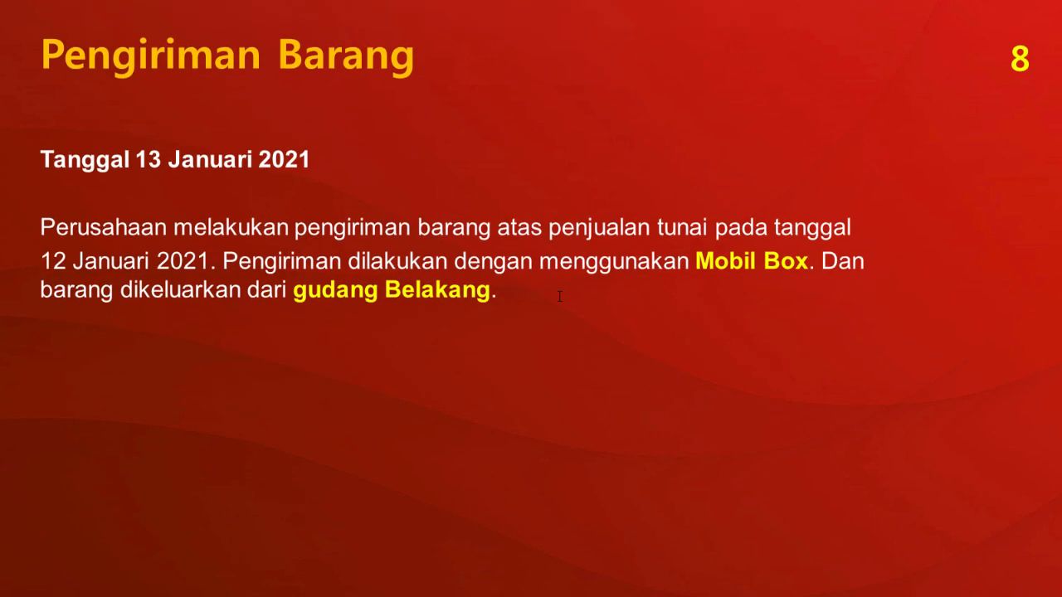
scroll(559, 296, "down", 6)
key("alt+Tab")
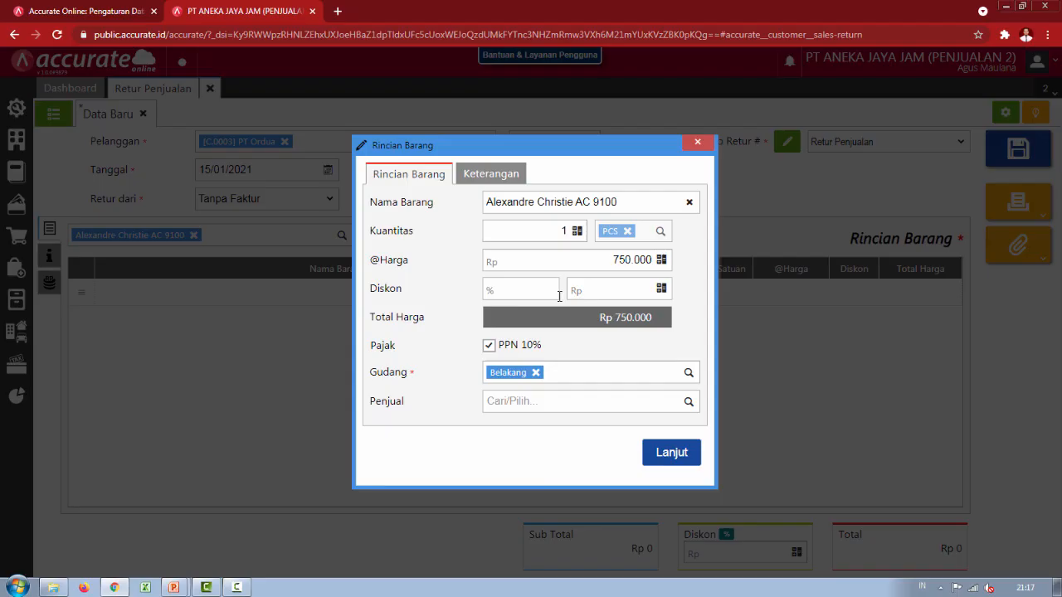
left_click_drag(605, 259, 626, 261)
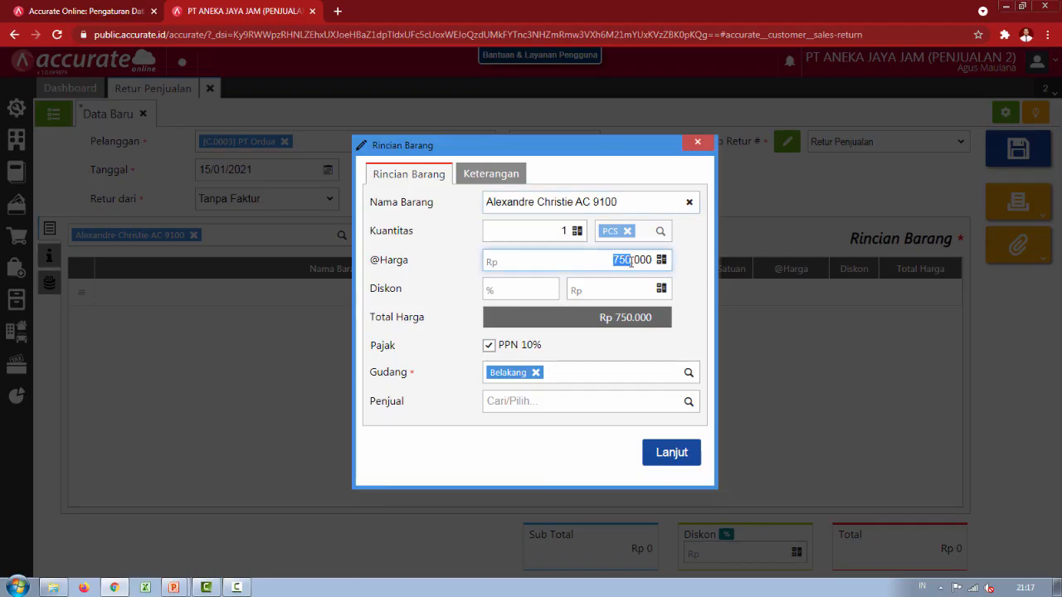
type("800")
- Check the destination warehouse on the case slide, set the item's Gudang to Depan, and save the sales return
key("alt+Tab")
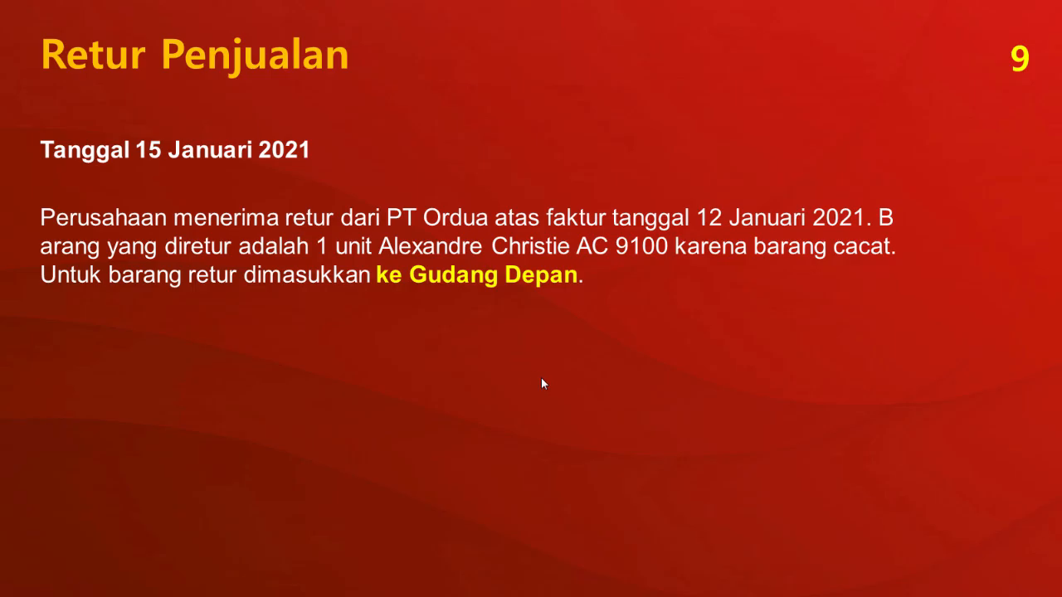
key("alt+Tab")
left_click(535, 372)
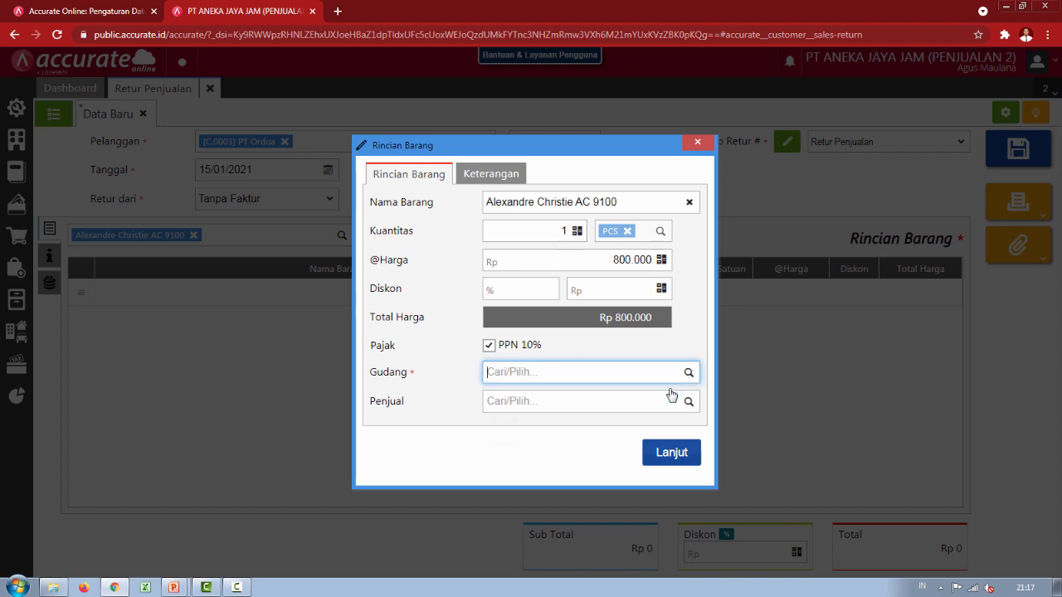
left_click(688, 372)
left_click(633, 423)
left_click(669, 453)
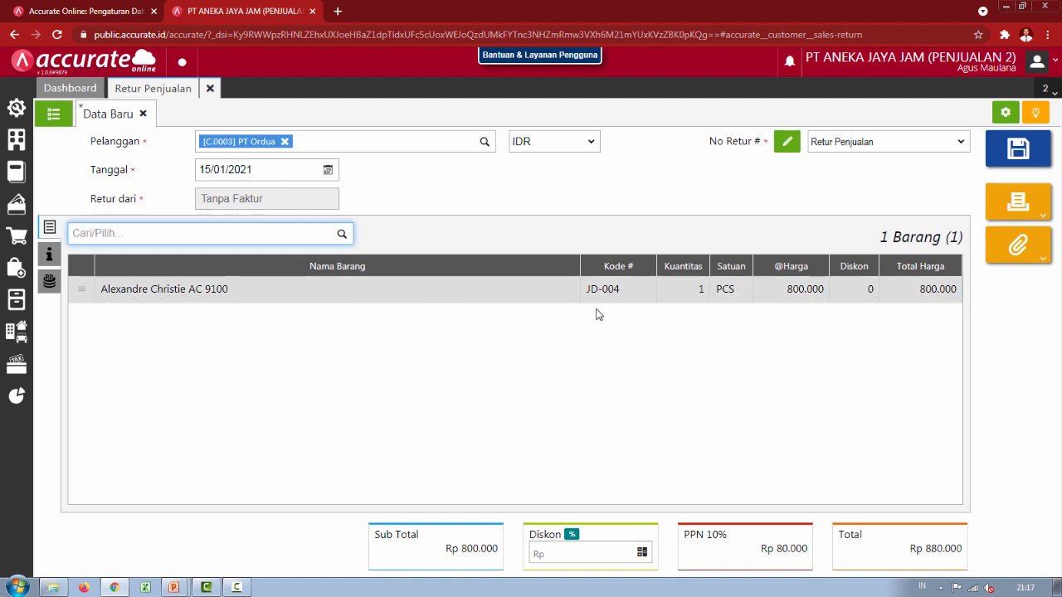
left_click(1017, 150)
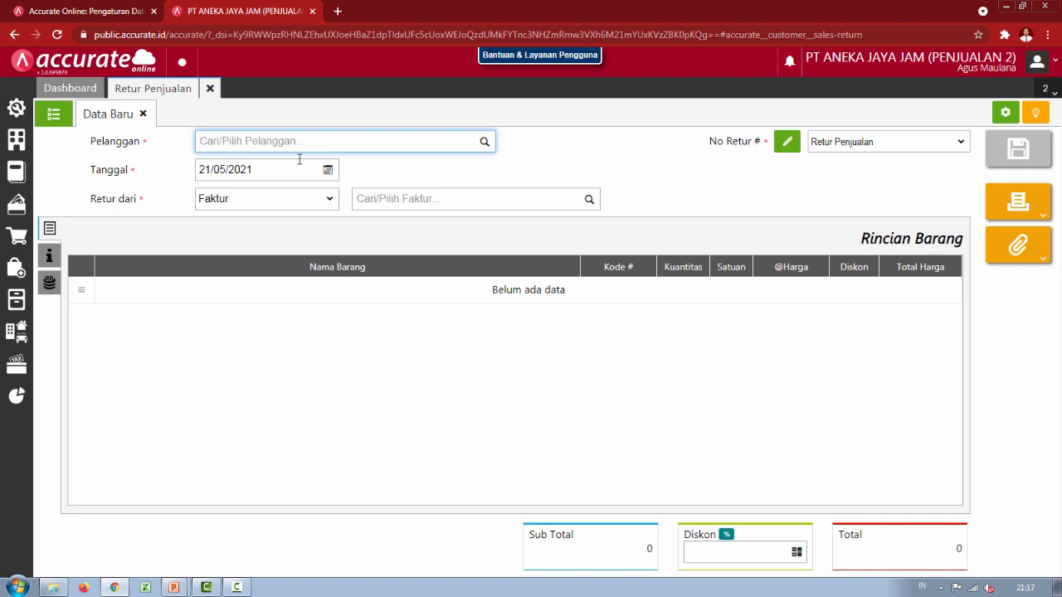
- Start a new Penerimaan Penjualan received from PT Ordua and set its payment method to Transfer Bank
left_click(23, 243)
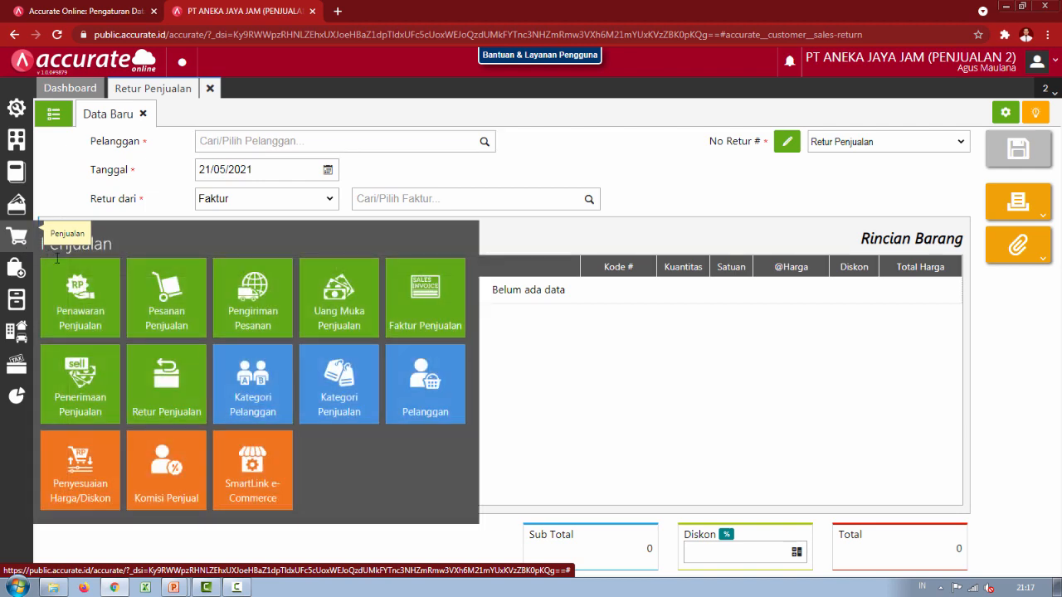
left_click(78, 388)
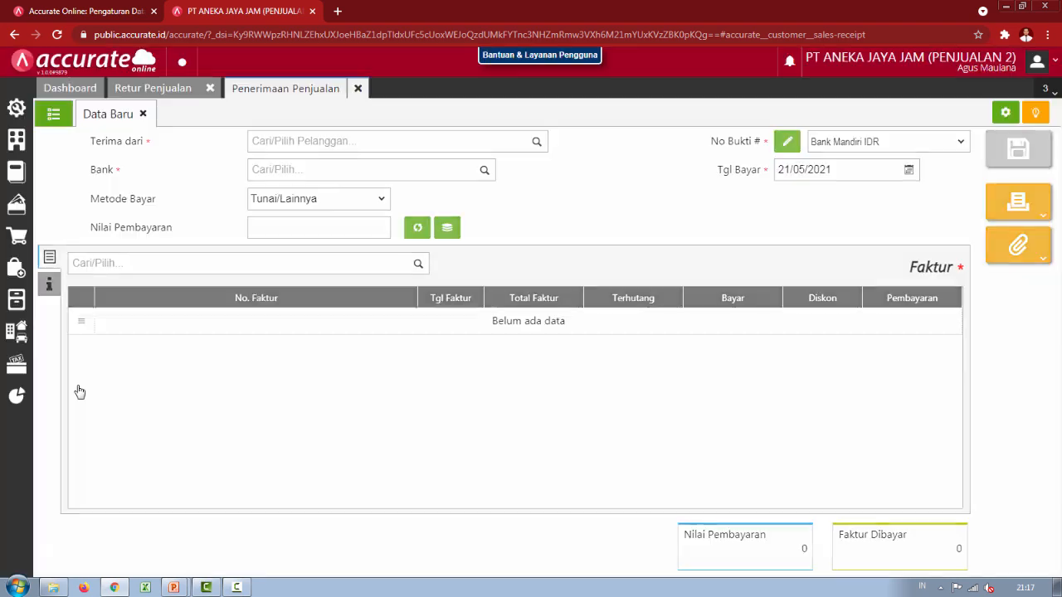
type("o")
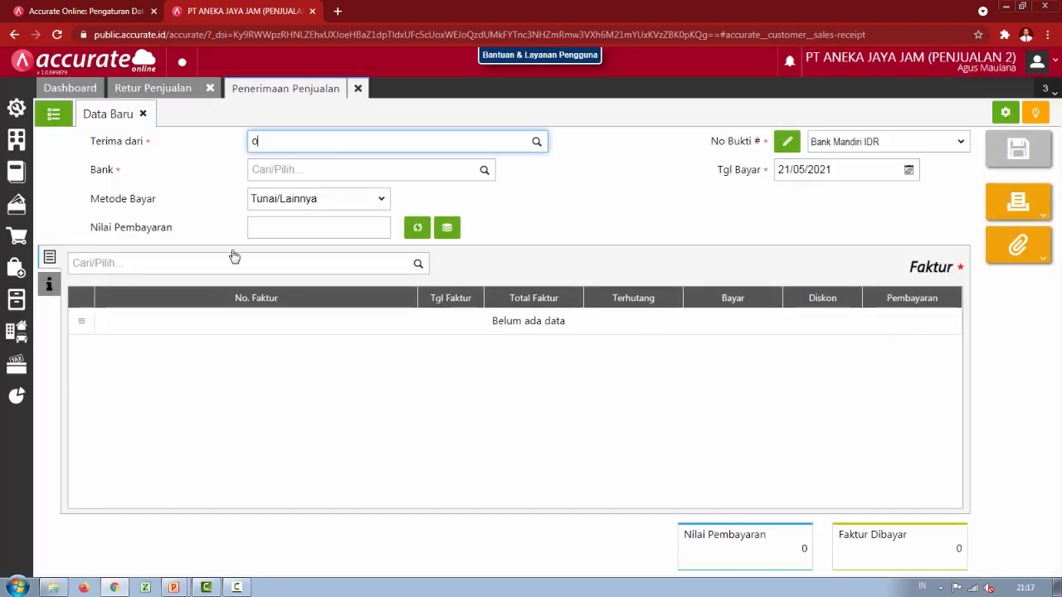
type("rd")
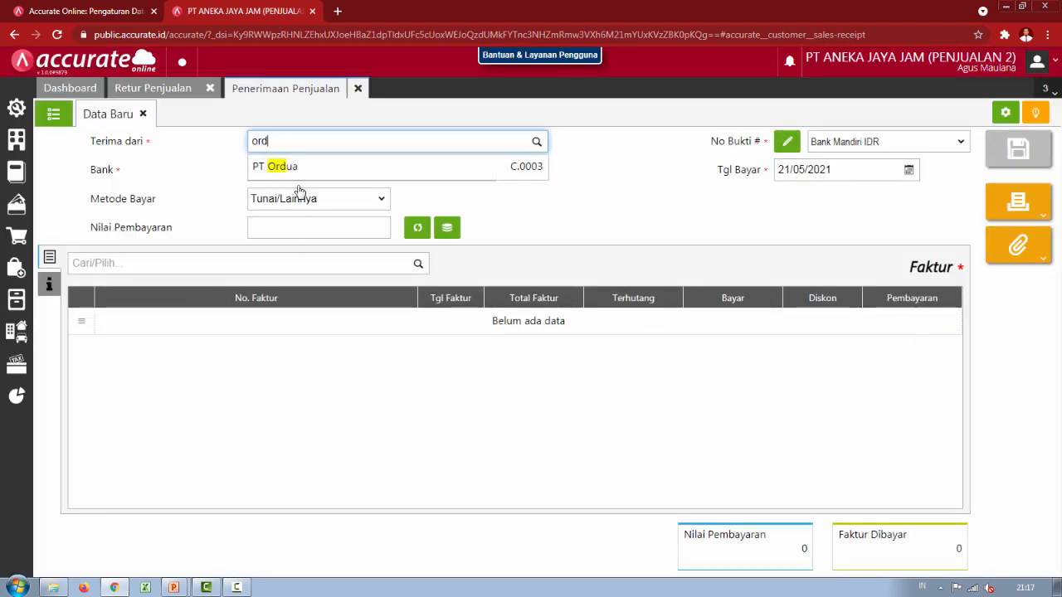
left_click(297, 174)
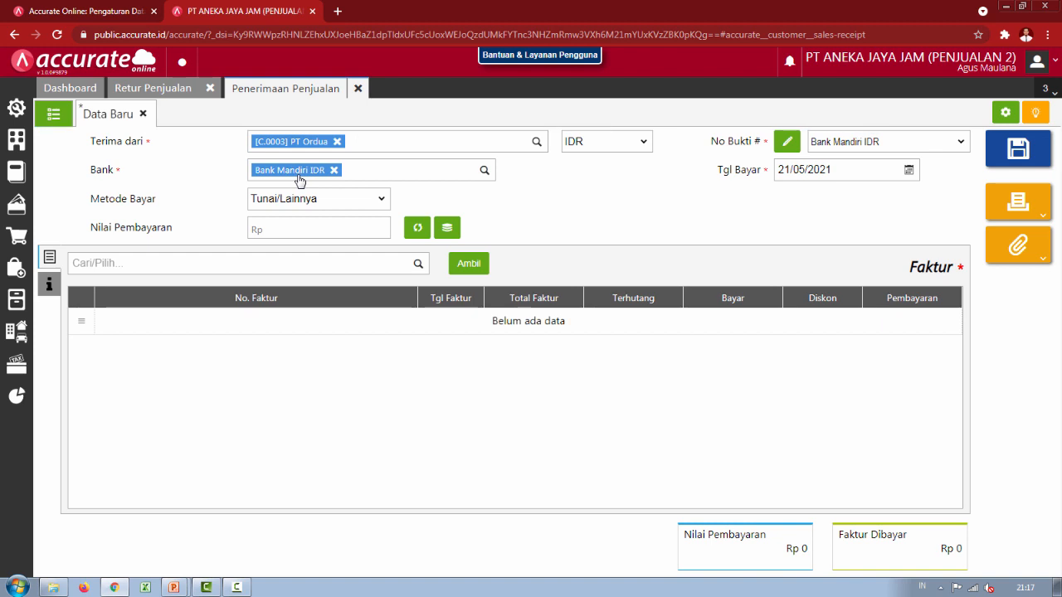
left_click(345, 201)
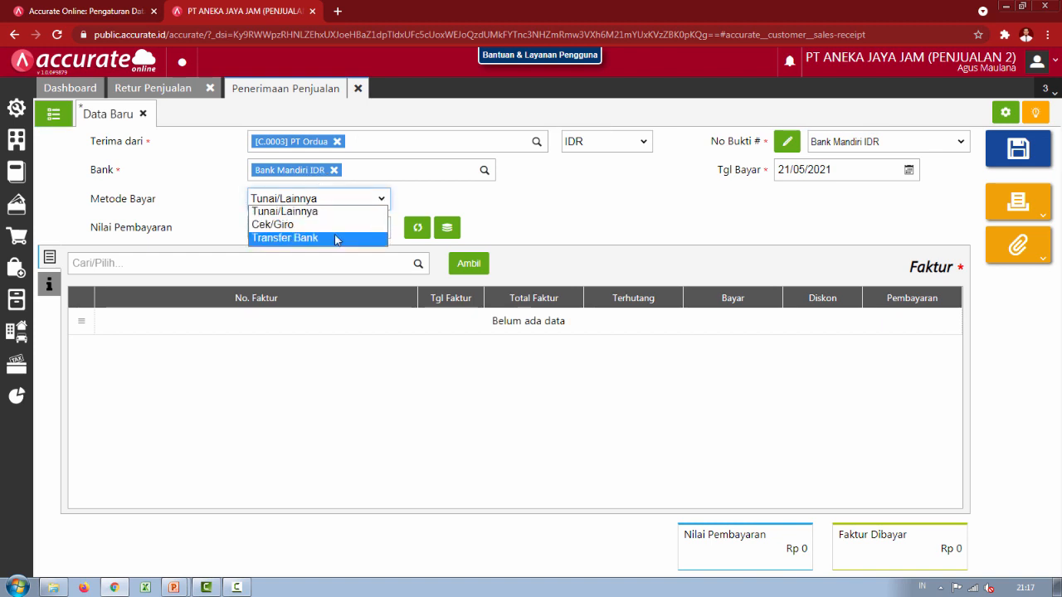
left_click(335, 237)
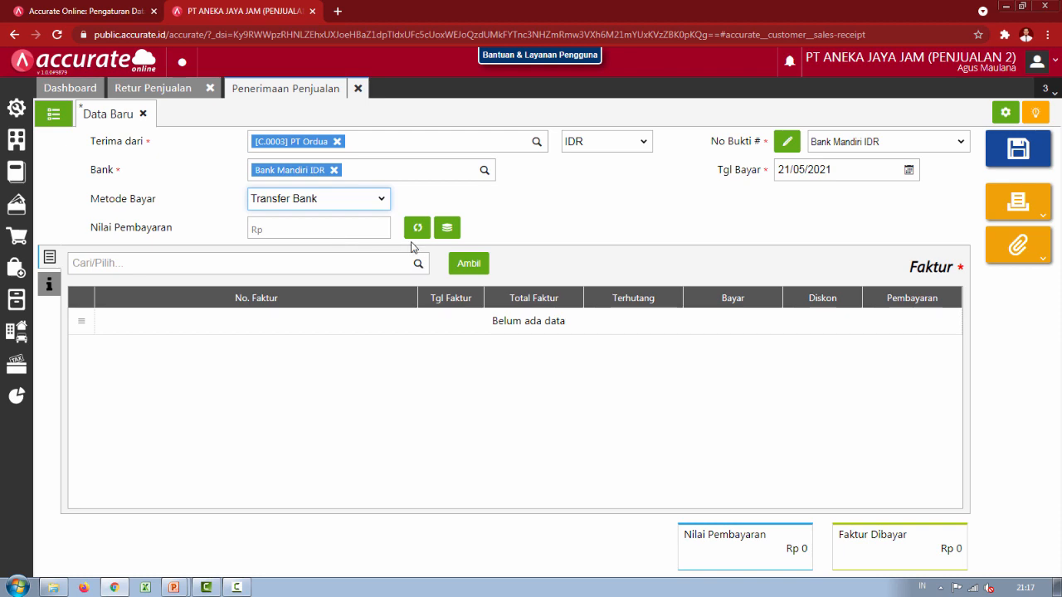
- Fetch PT Ordua's unpaid invoices into the receipt, including only the 15/01/2021 return and excluding the 15/11/2020 invoice
left_click(468, 264)
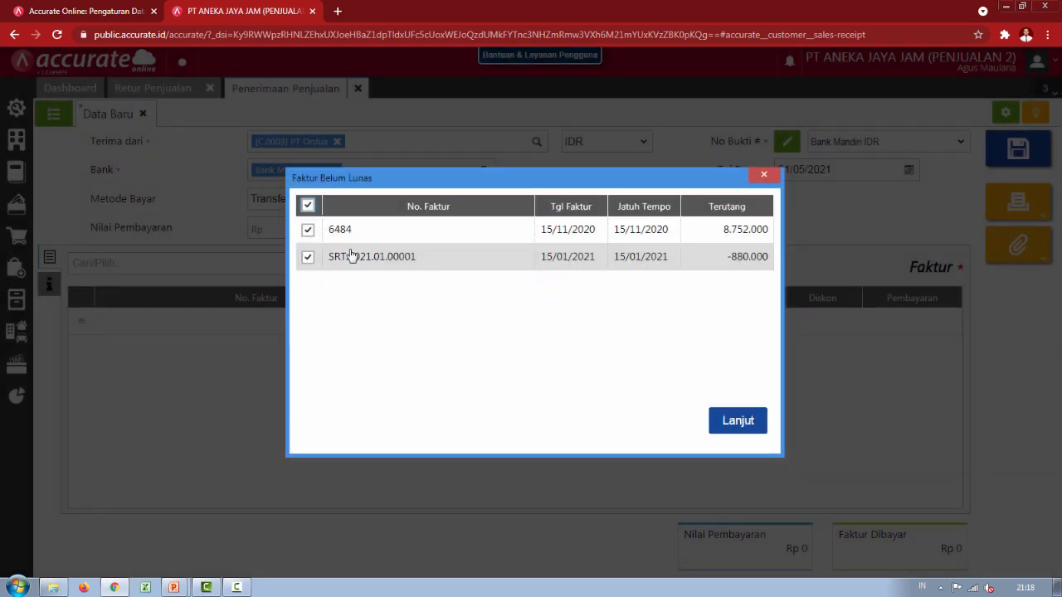
left_click(308, 231)
left_click(743, 423)
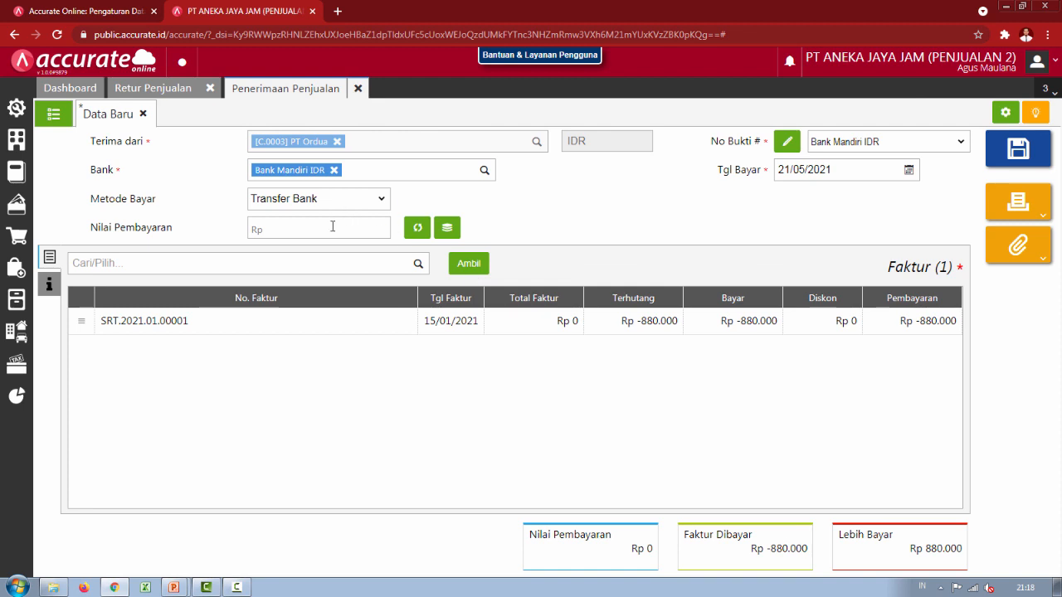
- Fill PT Ordua's sales receipt with the invoice payment value of Rp -880.000, date it 15/01/2021 and save it
left_click(417, 227)
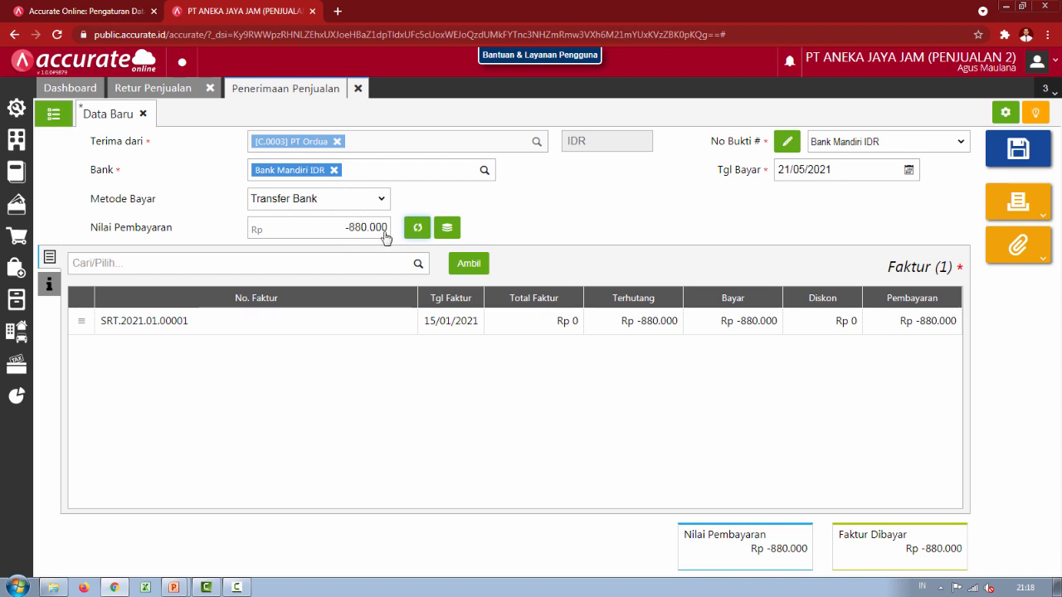
left_click(817, 169)
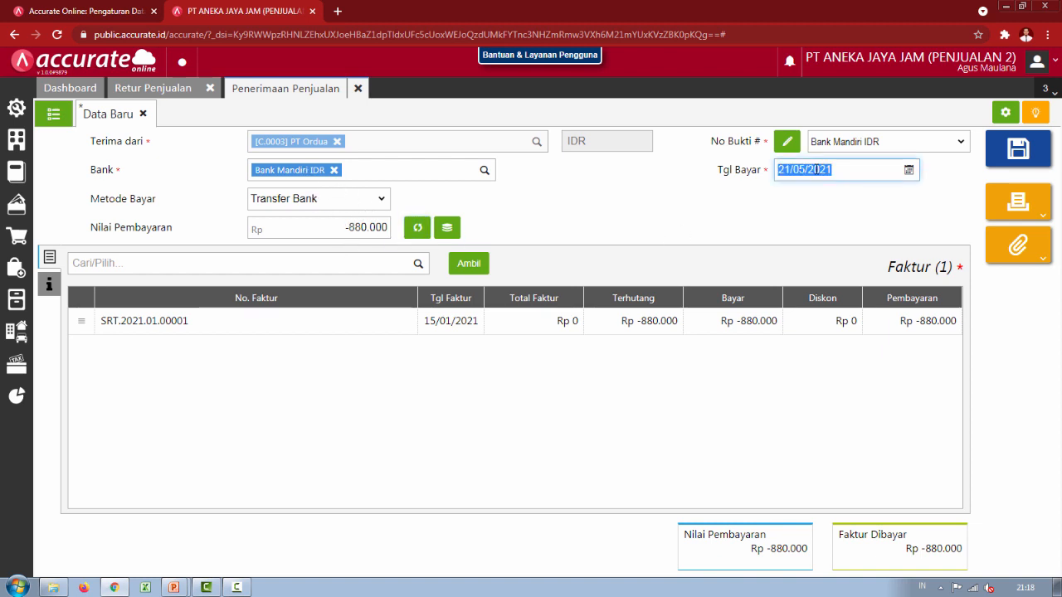
key("alt+Tab")
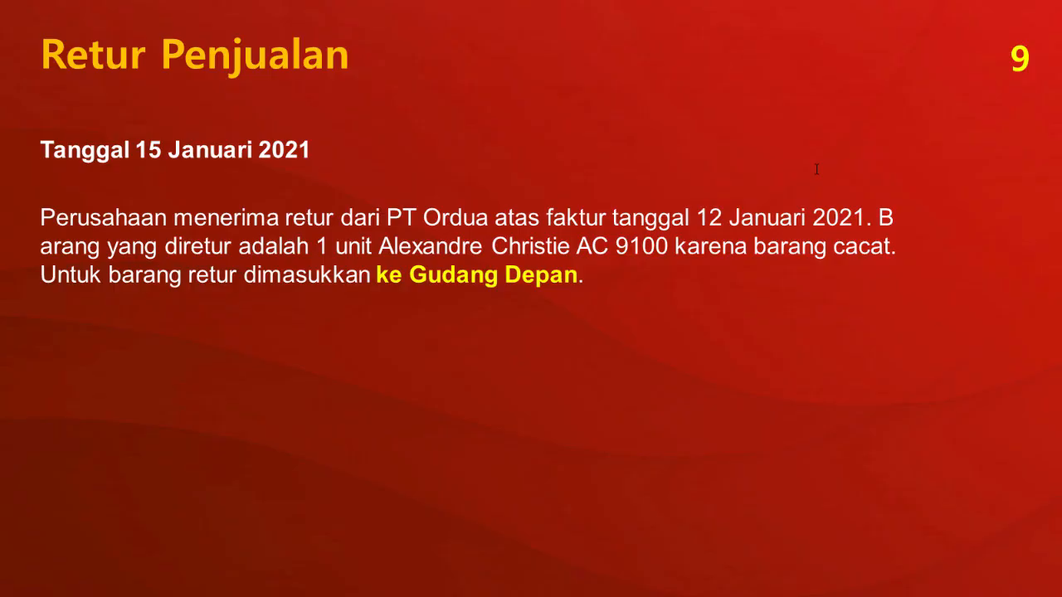
key("alt+Tab")
type("15/0")
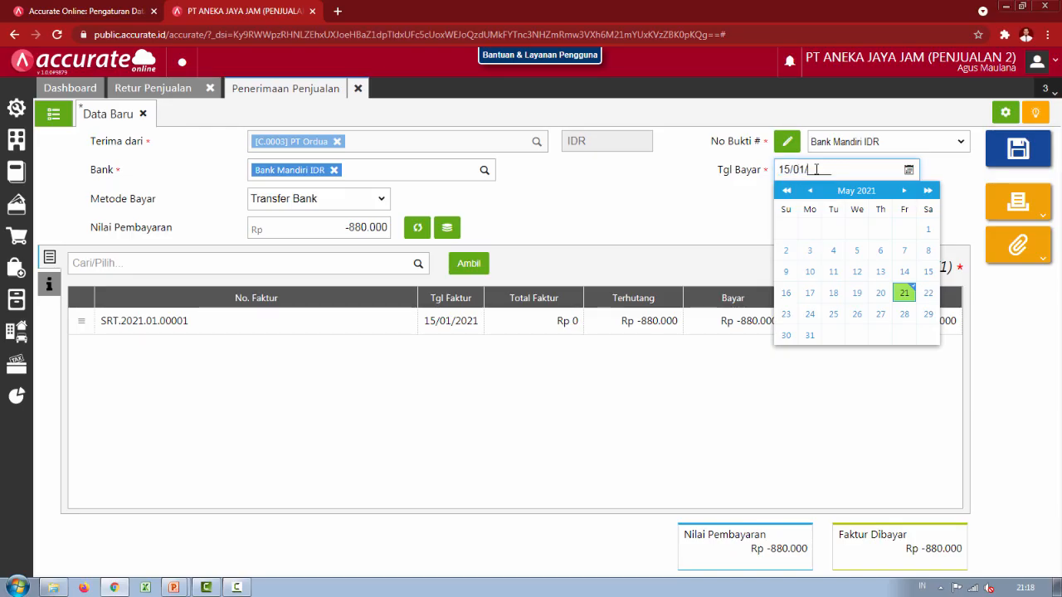
type("1/2021")
left_click(608, 238)
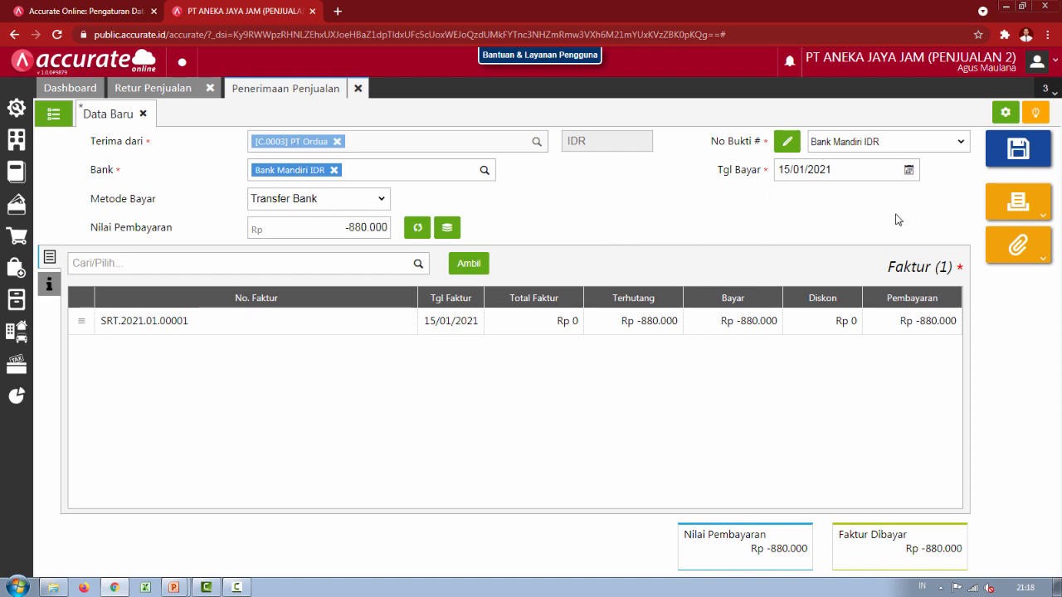
left_click(999, 162)
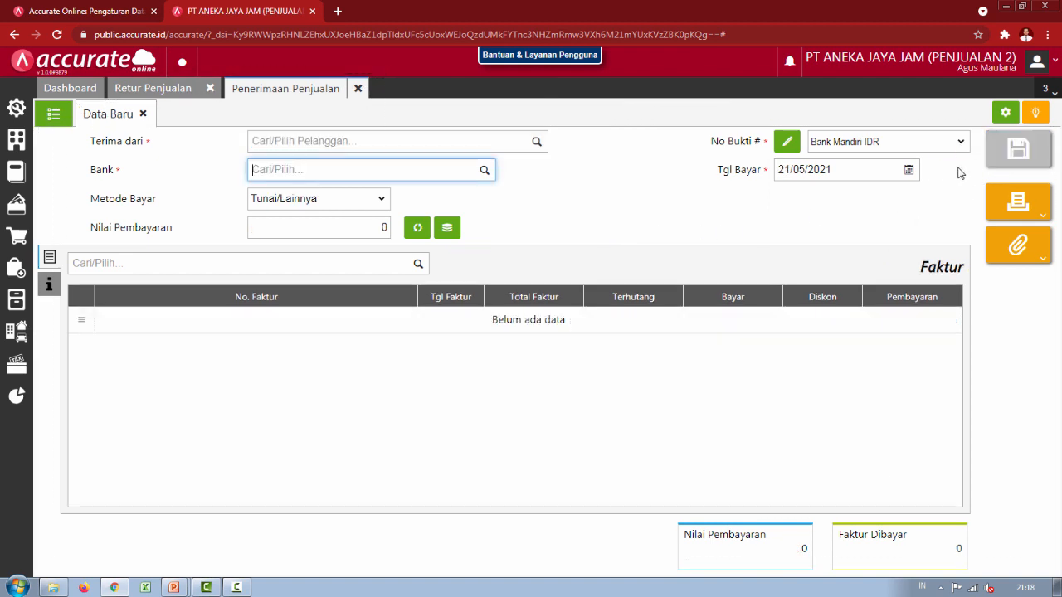
- Open PT Ordua's saved receipt dated 15/01/2021 from the receipts list and examine its journal details
left_click(55, 114)
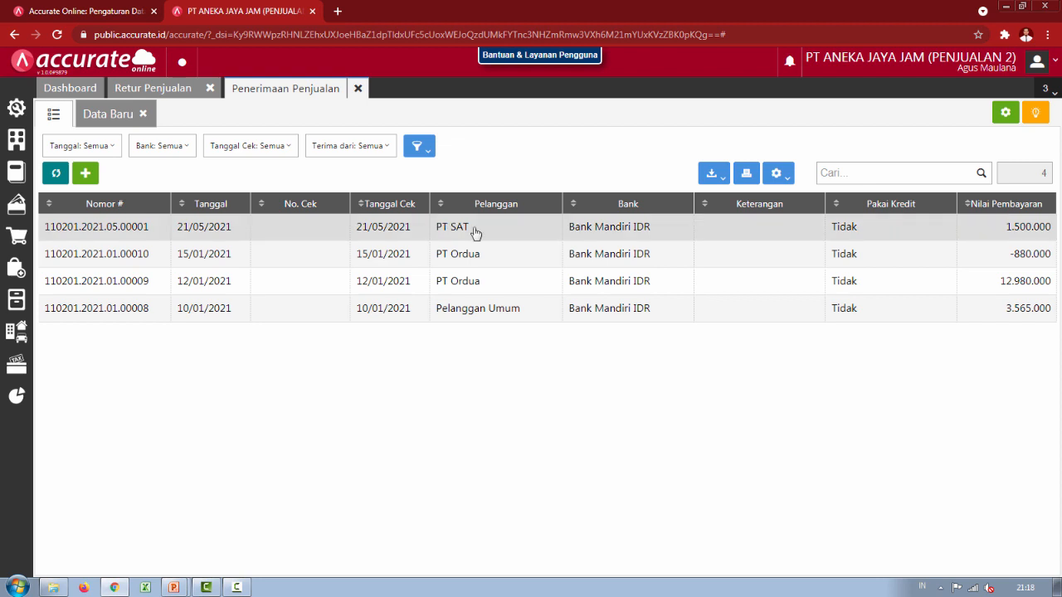
left_click(1024, 259)
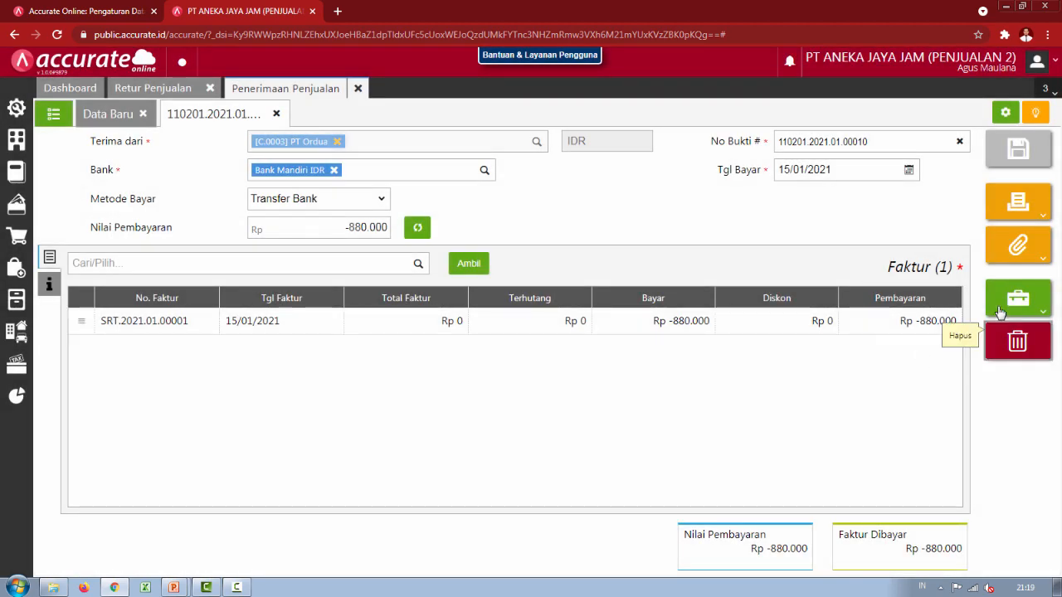
left_click(1008, 302)
left_click(958, 360)
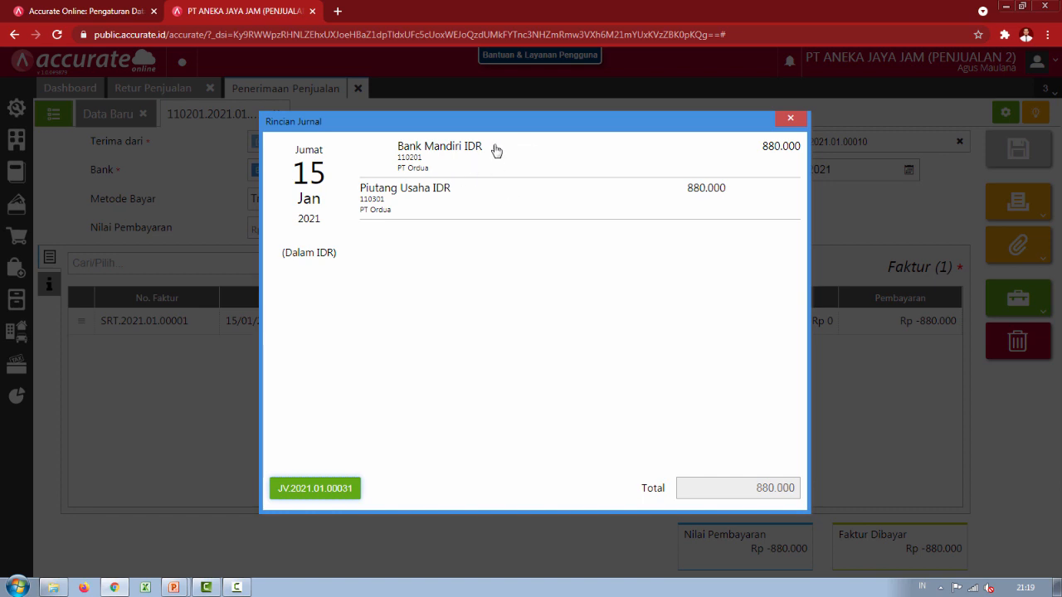
left_click(790, 120)
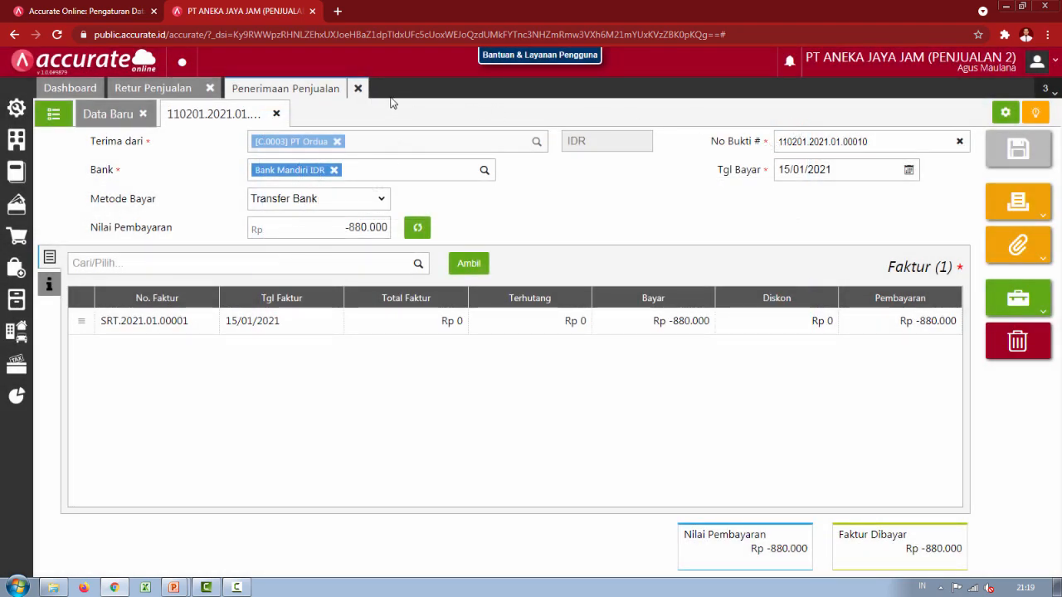
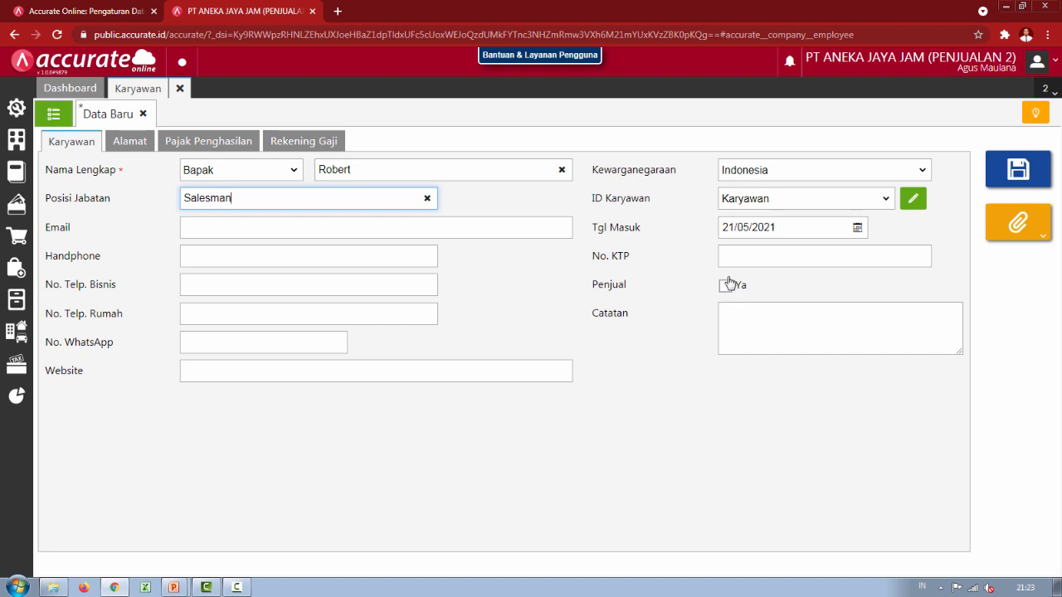
- Mark the new Salesman employee as a seller (Penjual), save the record and close the employee form
left_click(726, 286)
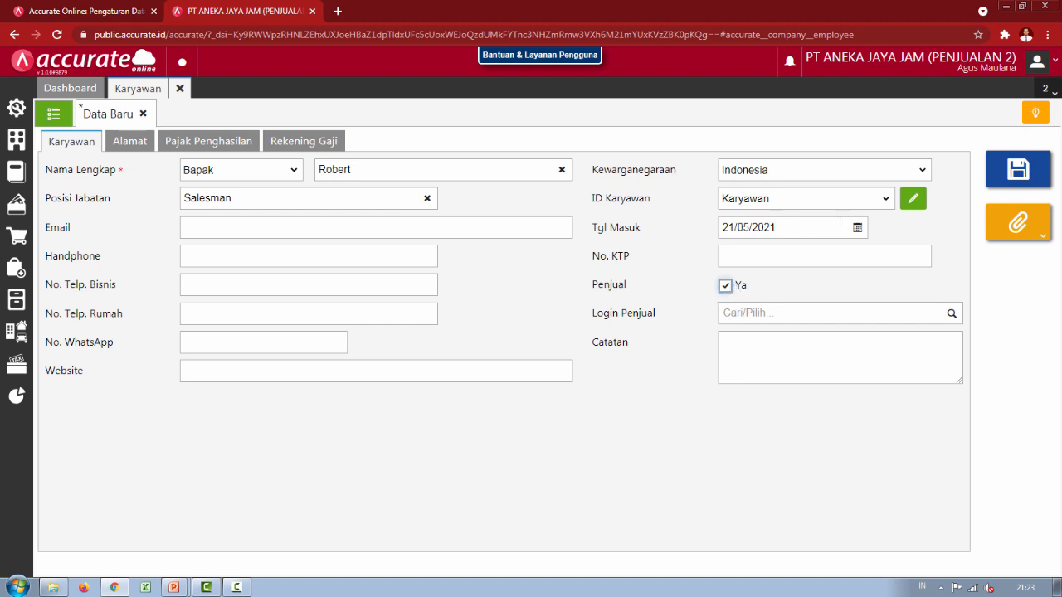
left_click(1017, 170)
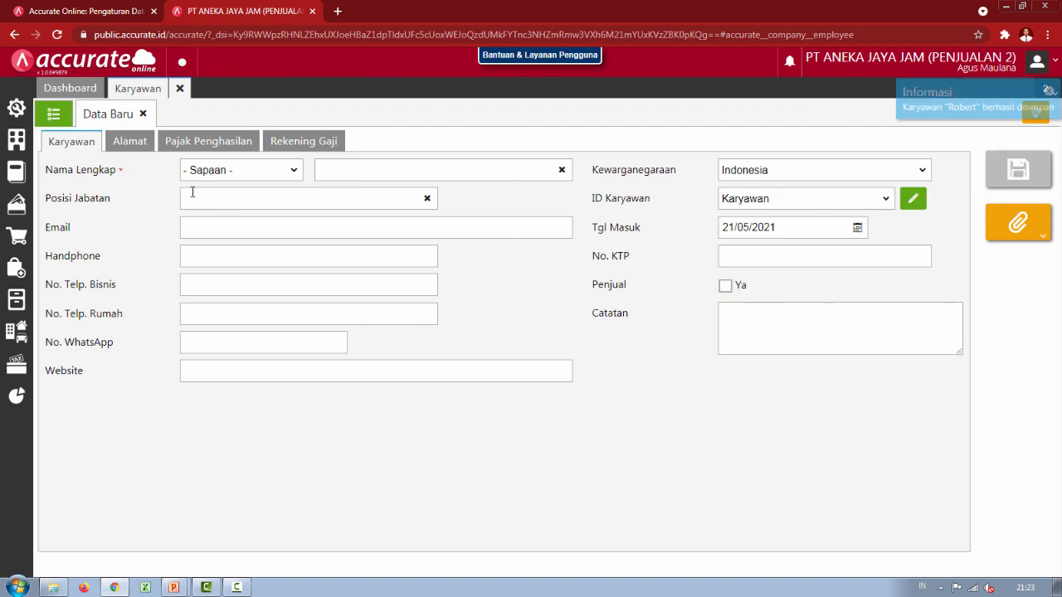
left_click(179, 89)
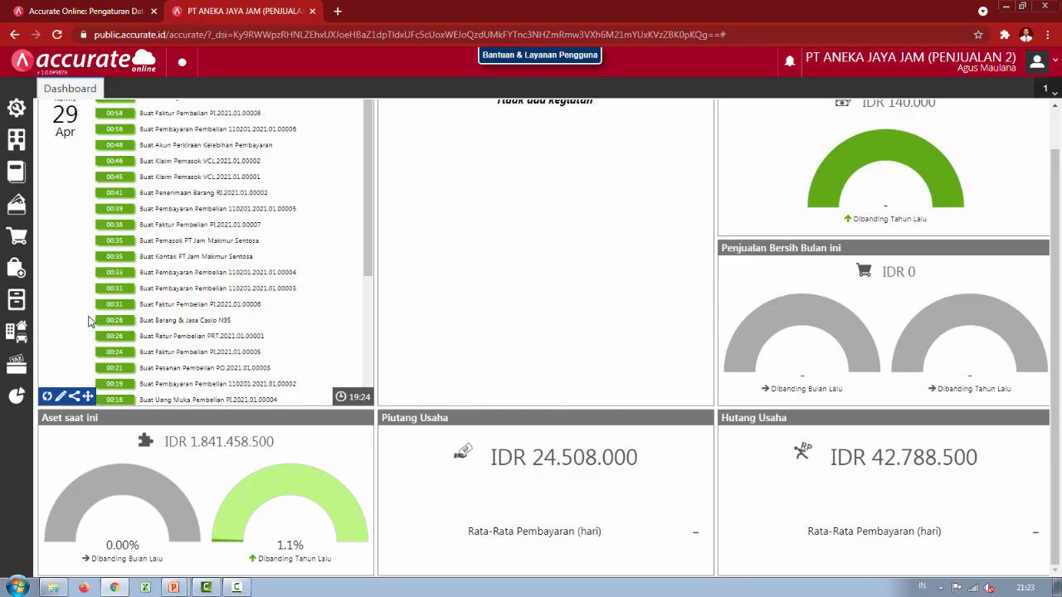
- Start a new seller commission (Komisi Penjual) and name the calculation Komisi Salesman
left_click(18, 239)
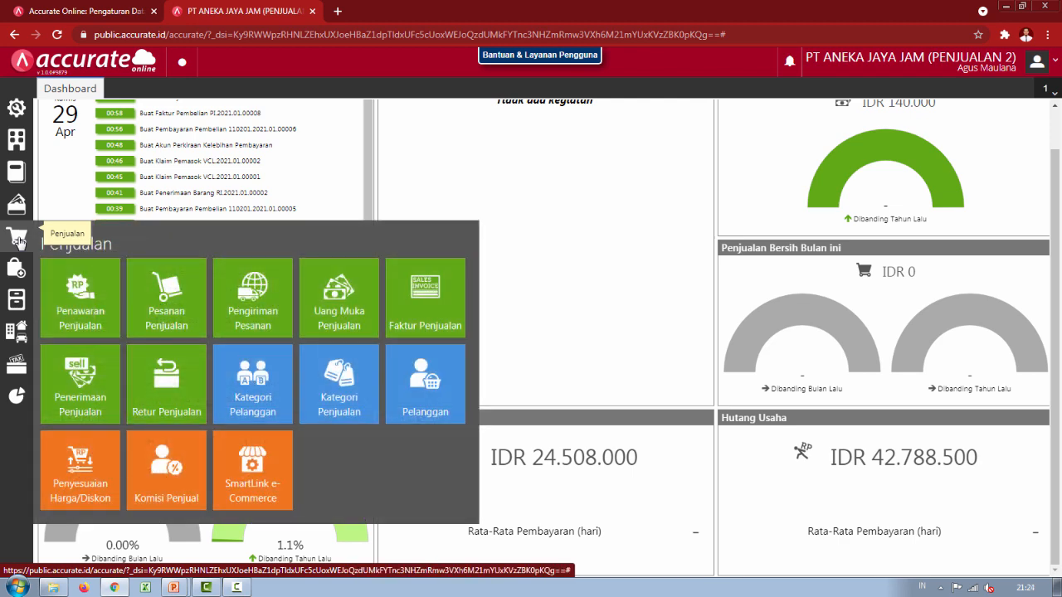
left_click(150, 467)
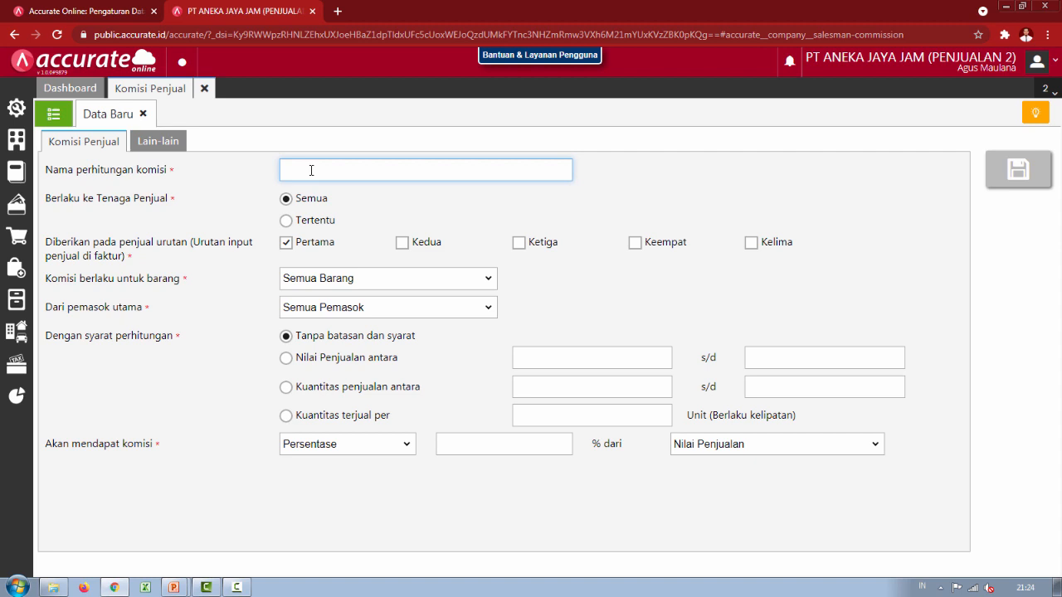
type("Komisi Salesman")
left_click(235, 217)
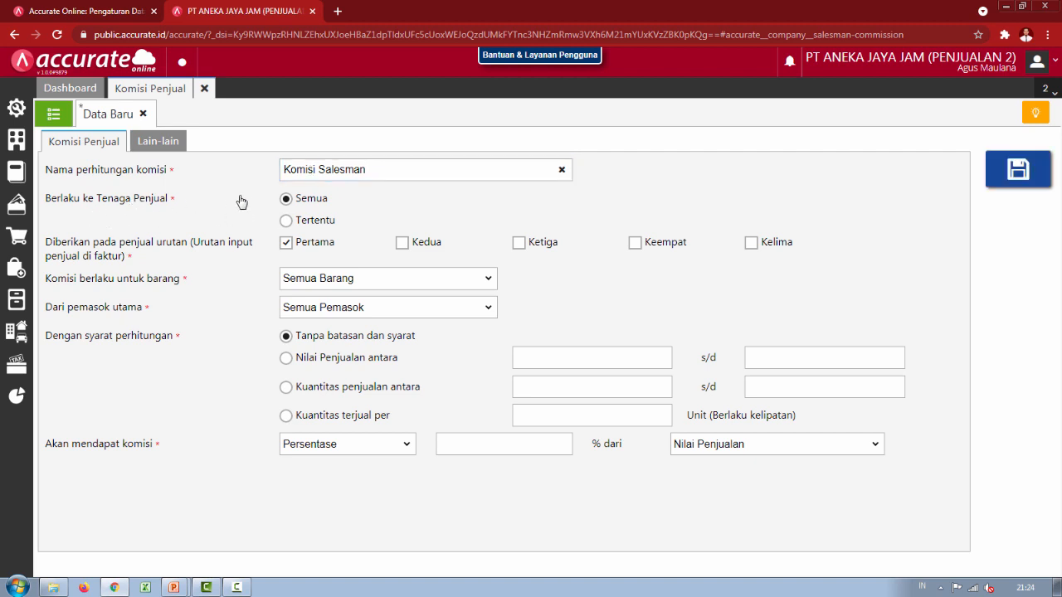
left_click(286, 220)
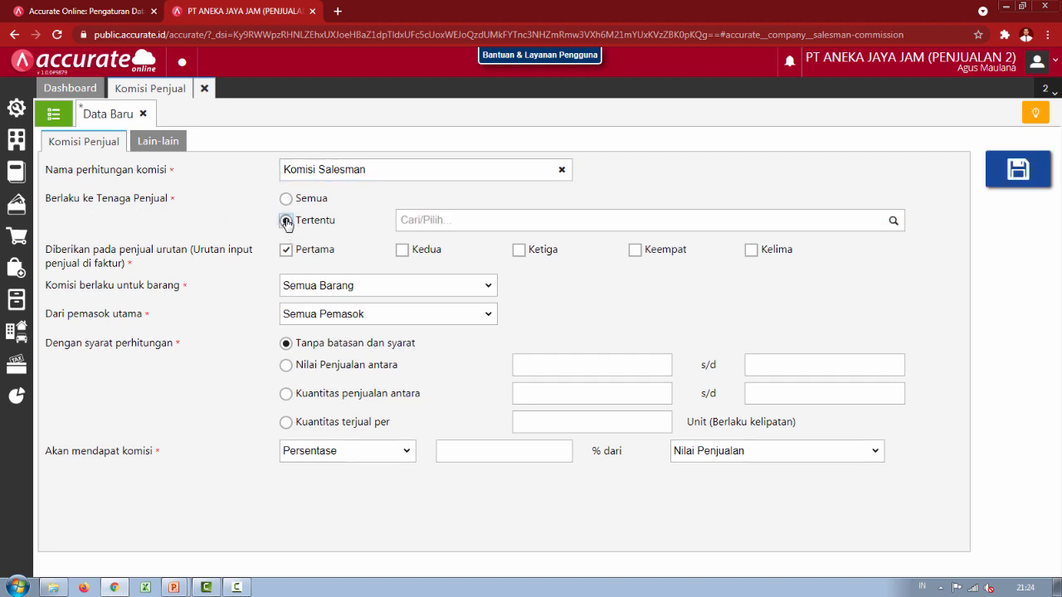
left_click(285, 199)
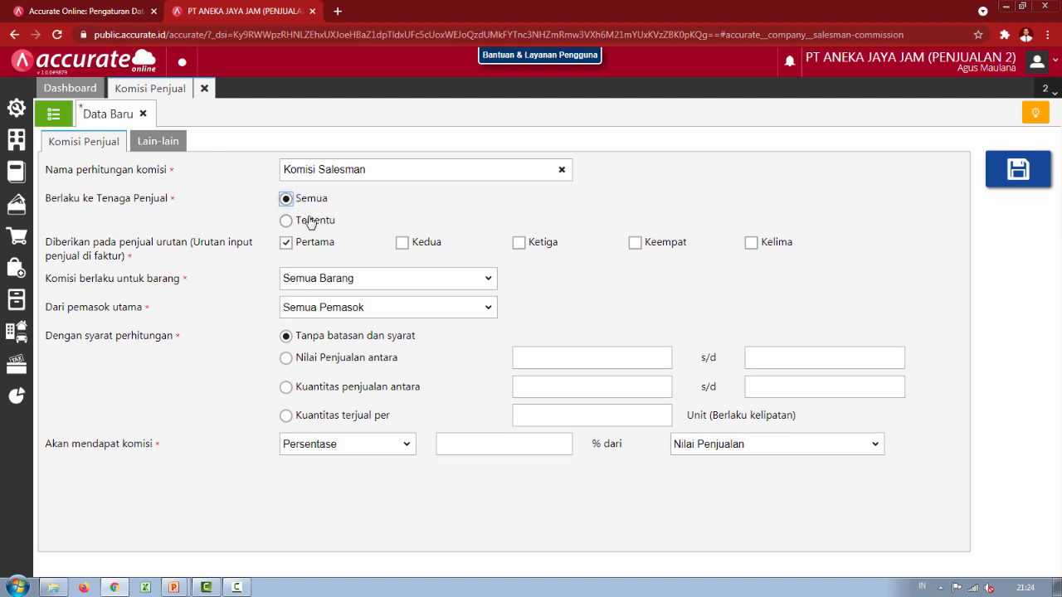
left_click(288, 221)
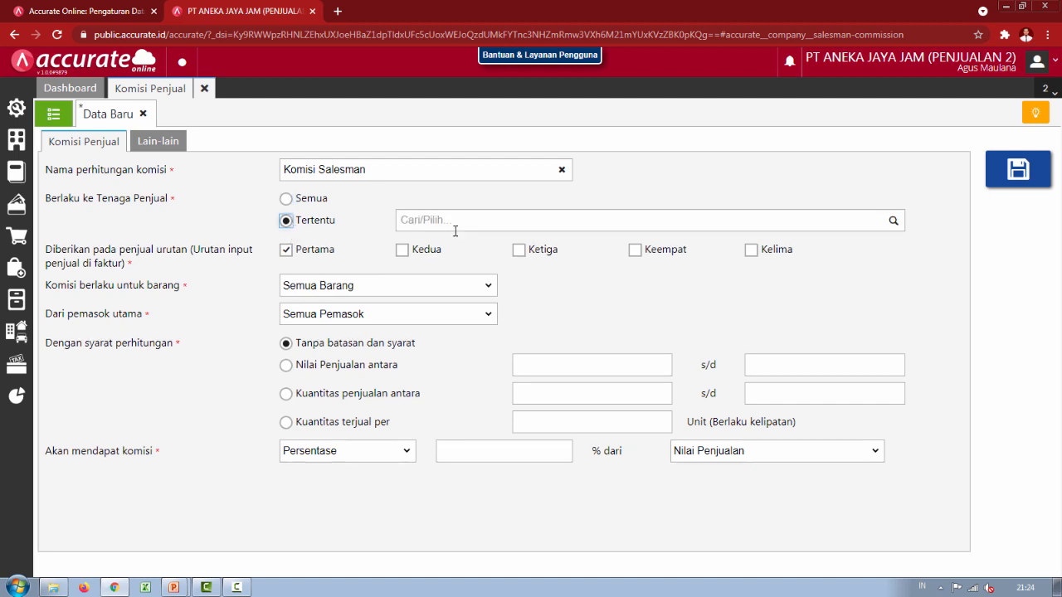
left_click(285, 199)
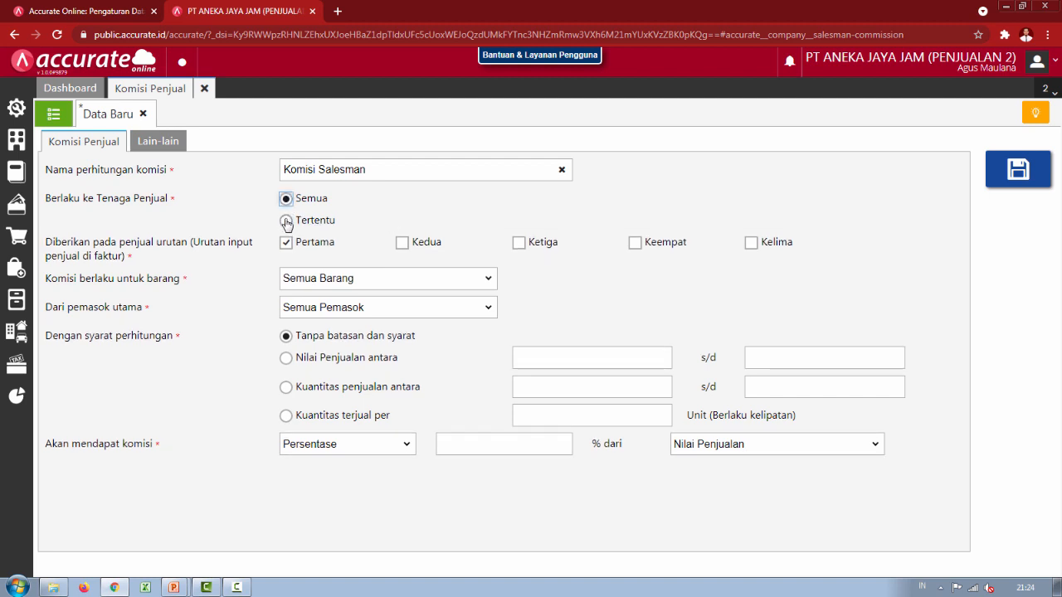
- Apply the commission only to specific sellers (Tertentu) and add the newly registered salesman
left_click(286, 223)
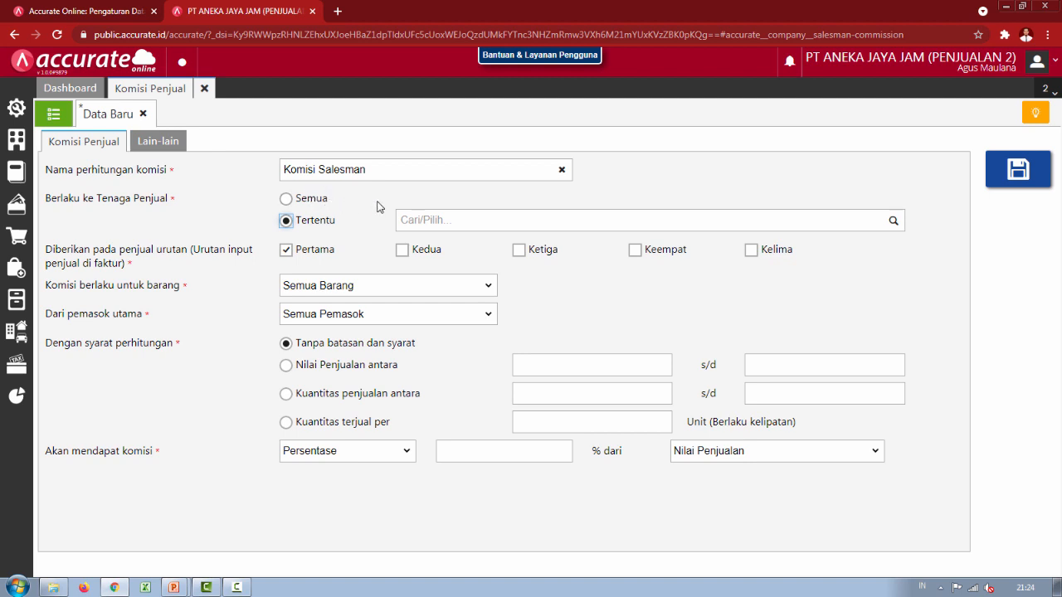
left_click(451, 220)
left_click(890, 221)
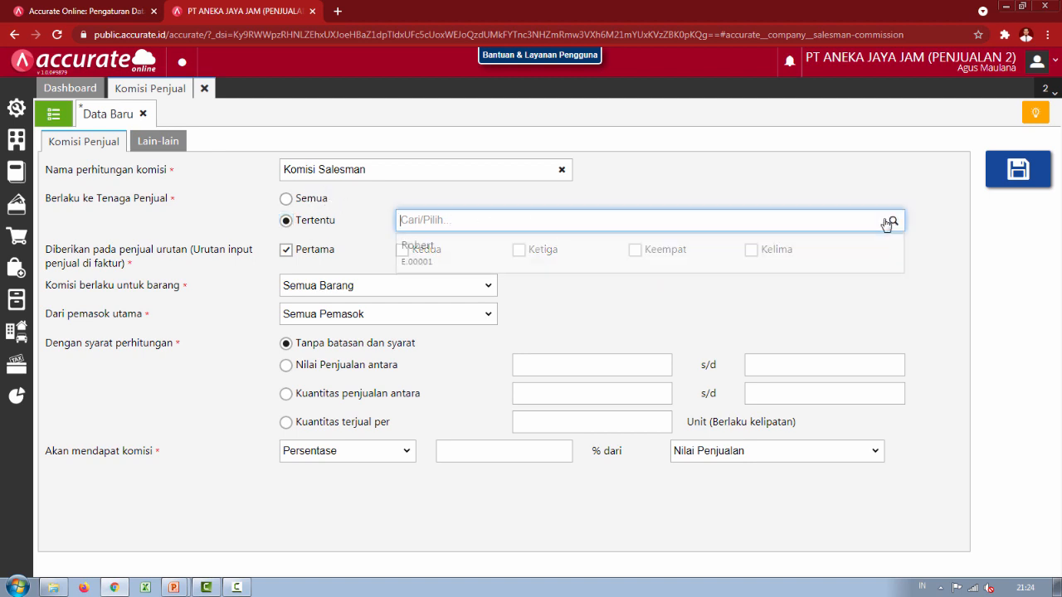
left_click(509, 258)
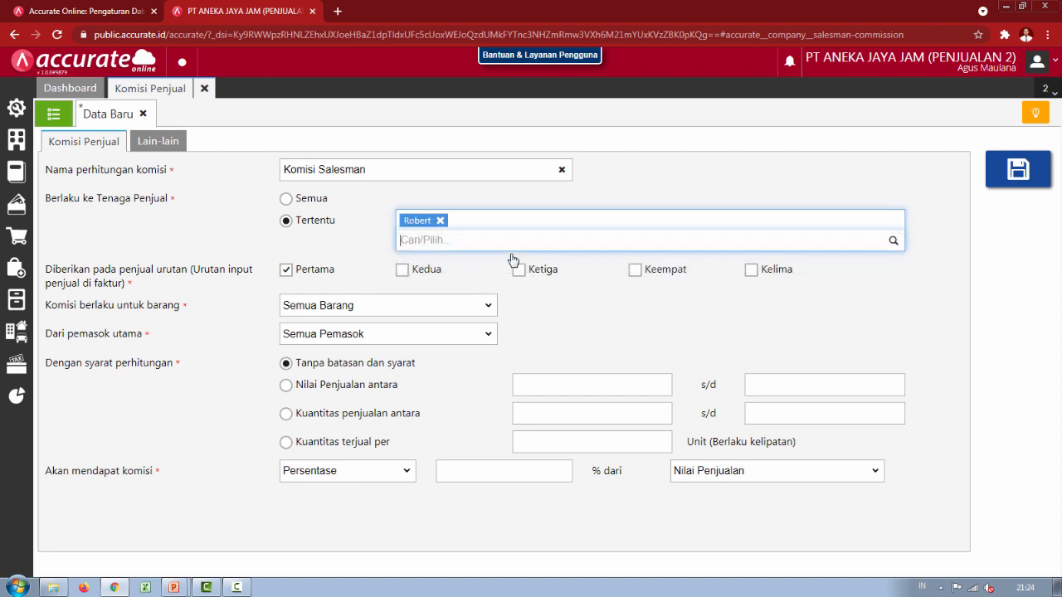
left_click(369, 245)
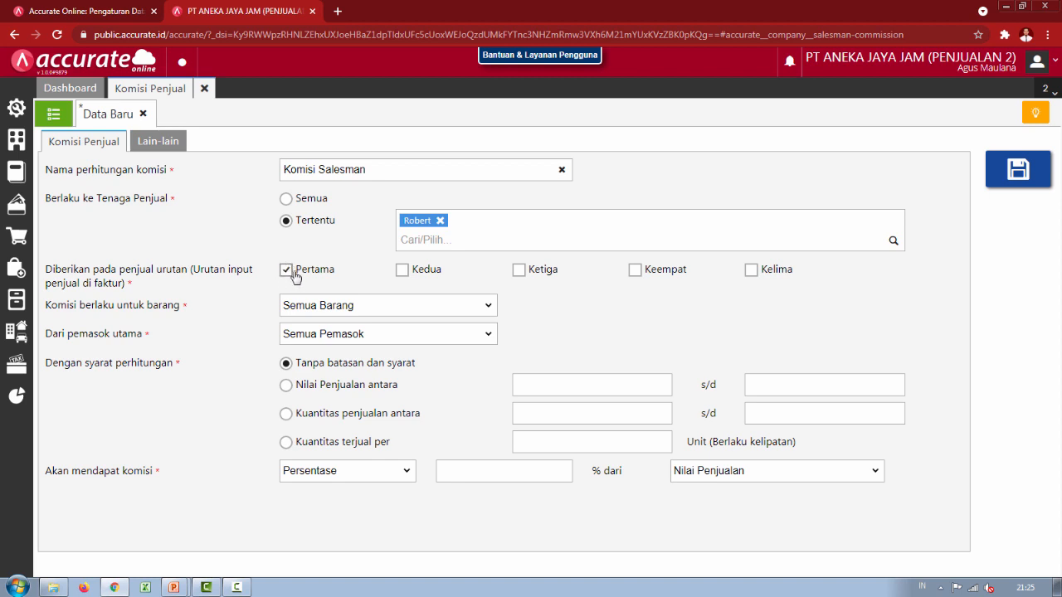
- Review the seller order, item and main supplier options, keeping Pertama, Semua Barang and Semua Pemasok
left_click(402, 271)
left_click(403, 272)
left_click(331, 313)
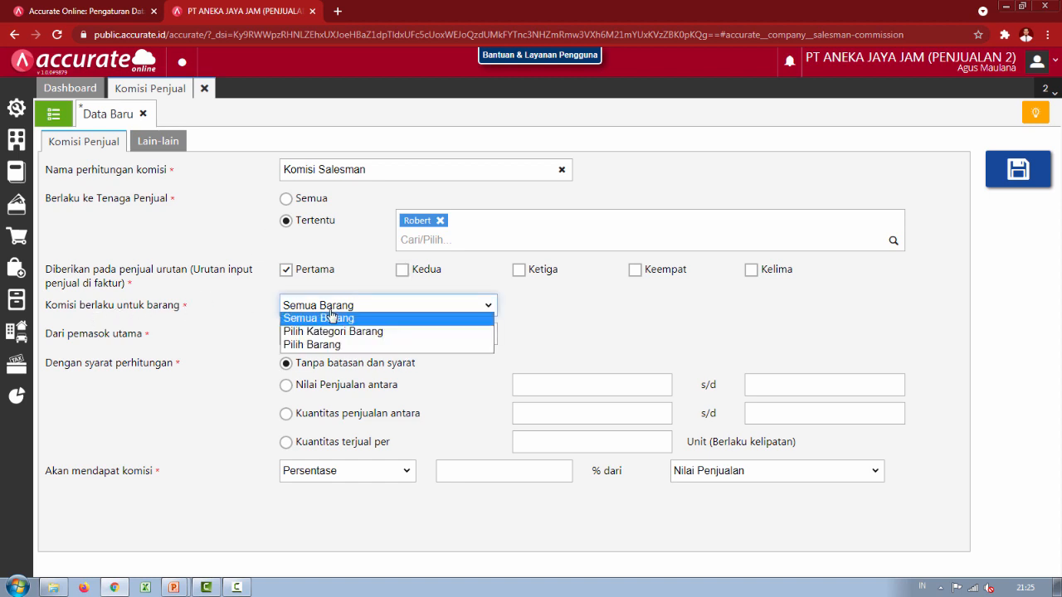
left_click(311, 321)
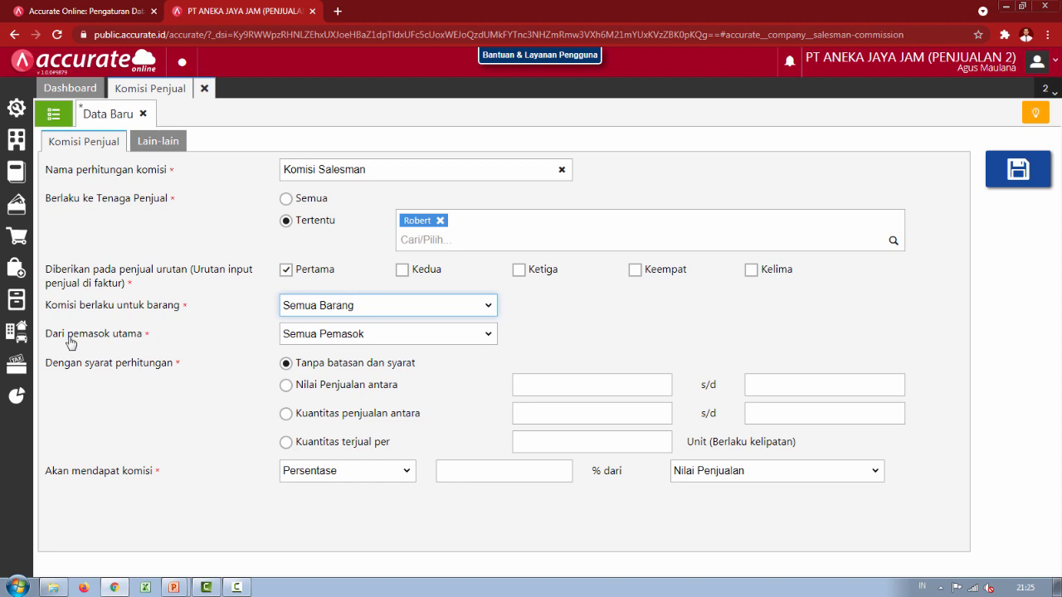
left_click(337, 333)
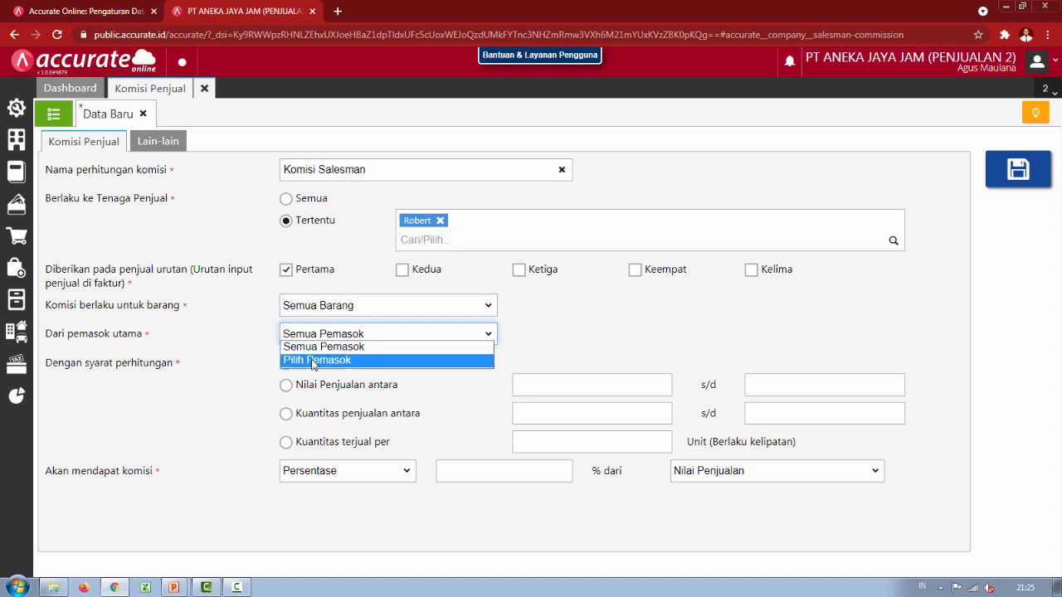
left_click(225, 340)
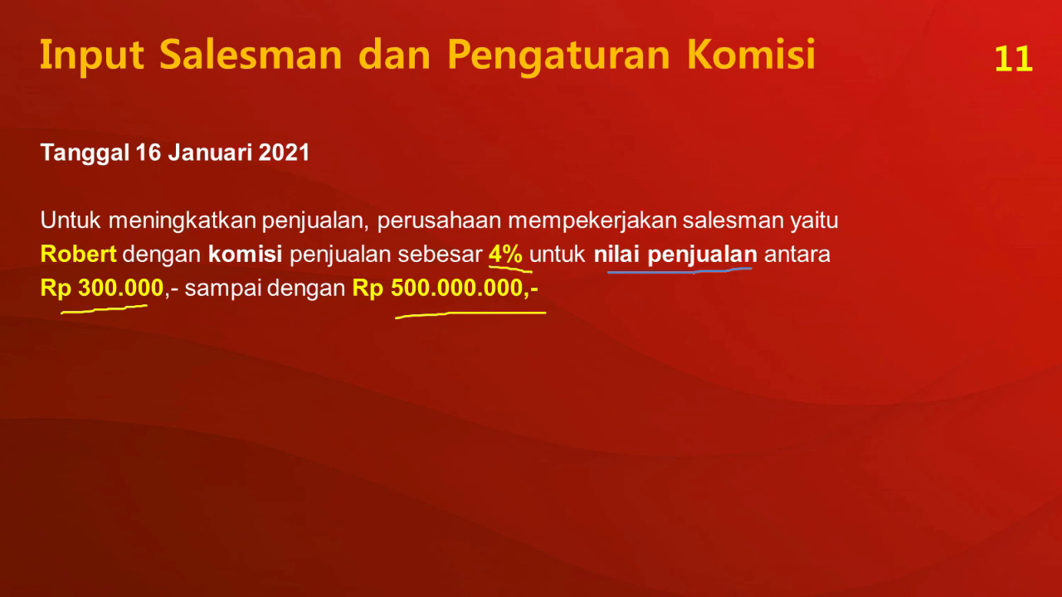
- Switch back to the commission form and set the calculation condition to Nilai Penjualan antara 300.000 s/d 500.000.000
key("alt+Tab")
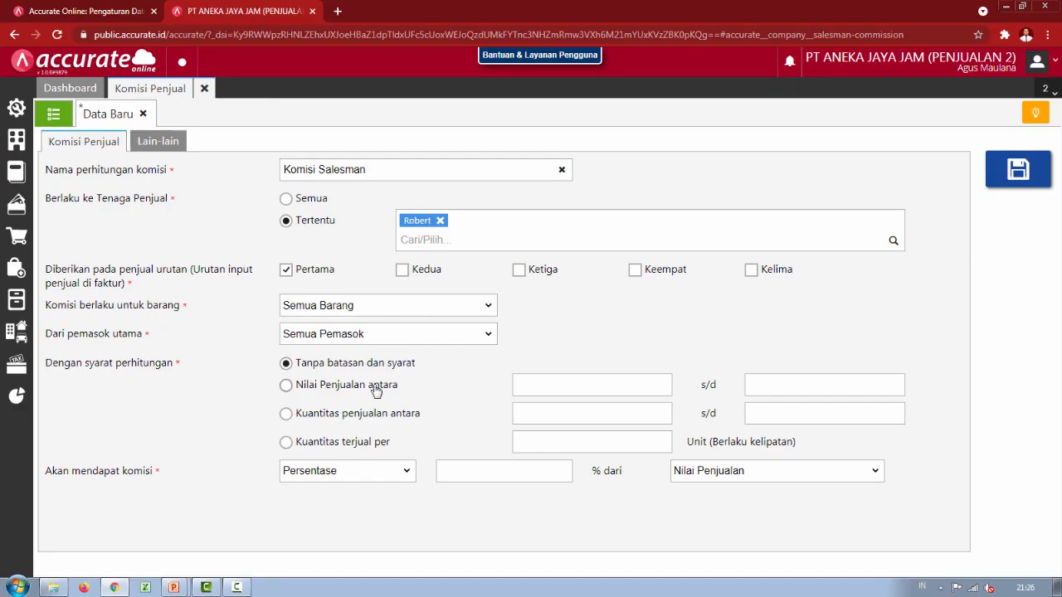
left_click(349, 394)
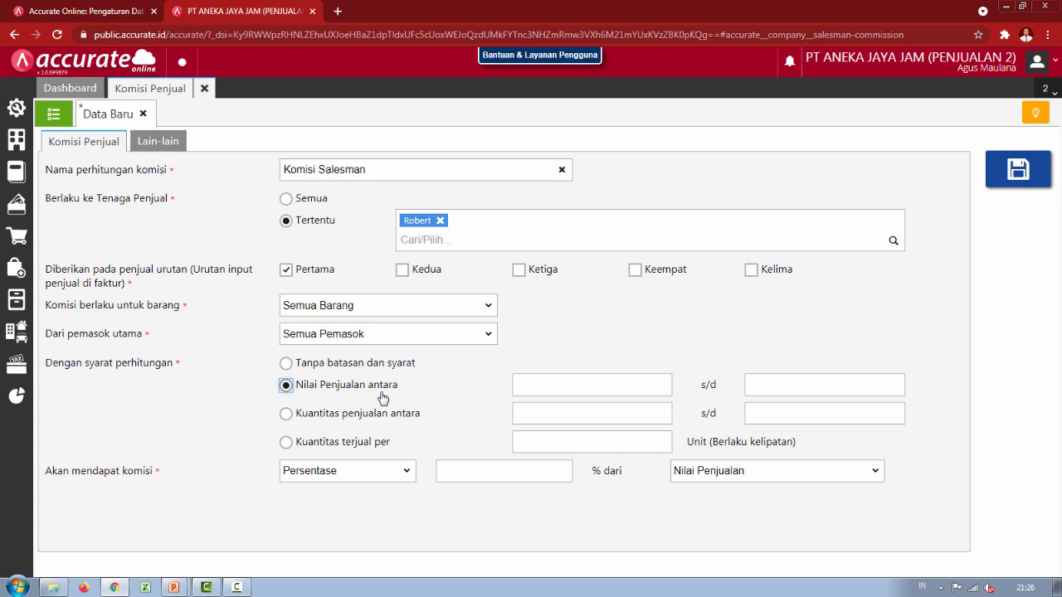
left_click(630, 384)
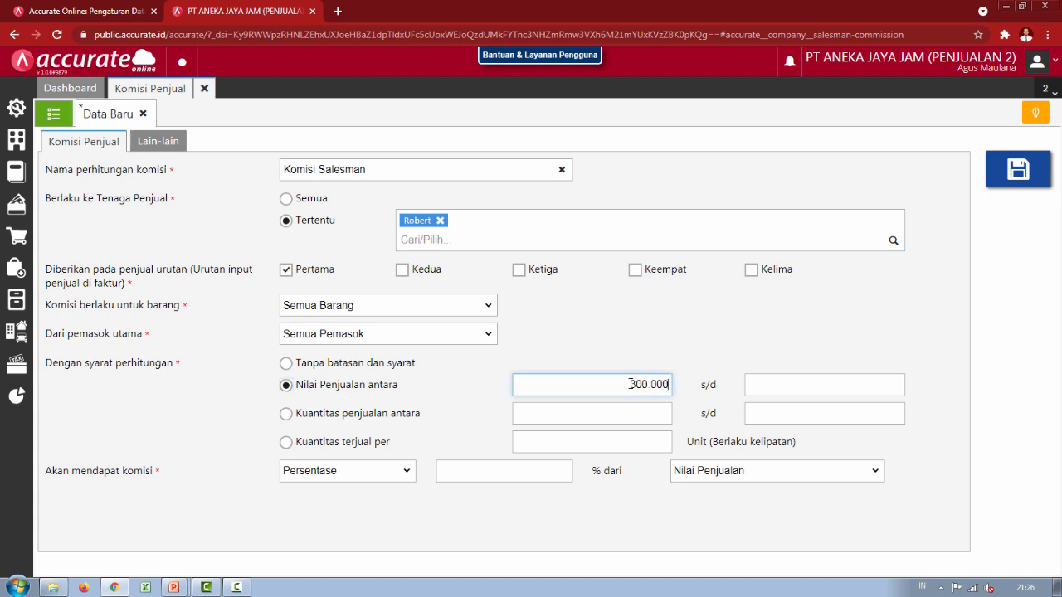
key("Tab")
type("50.0")
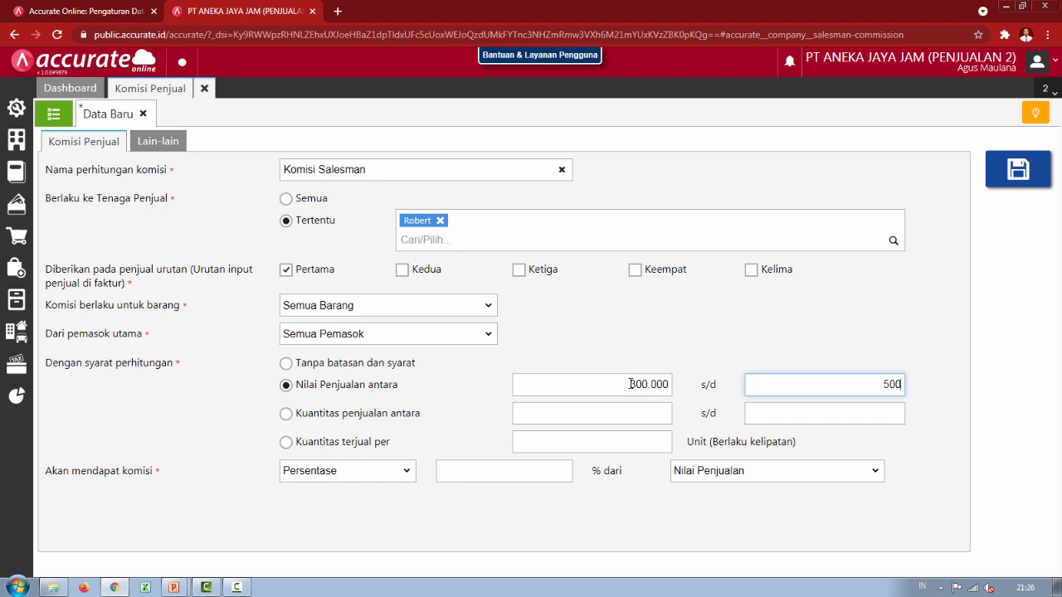
type("000.000")
left_click(130, 508)
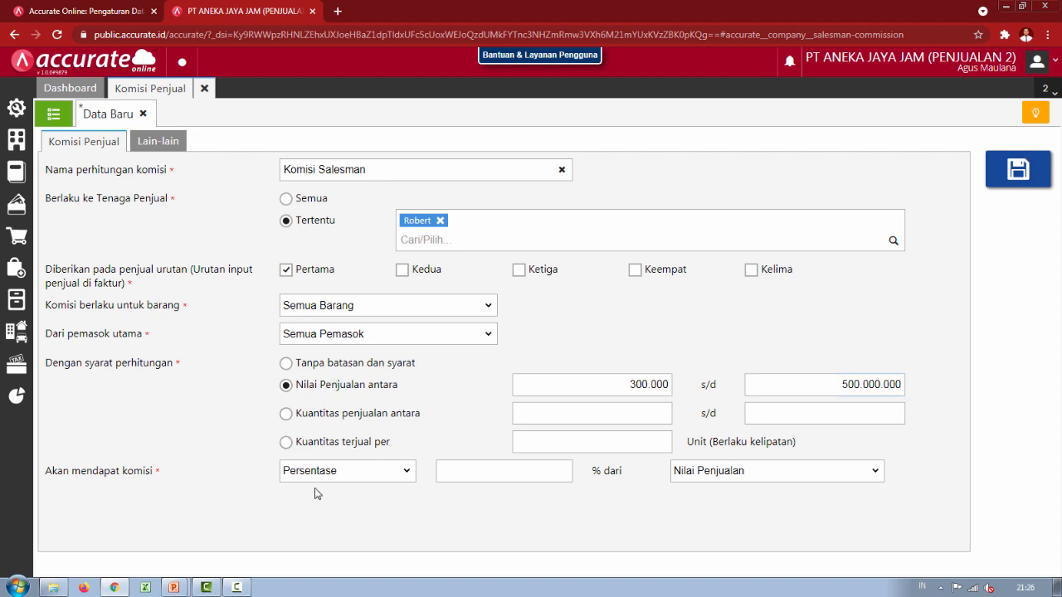
- Set the commission granted to 4 as Persentase, checking the Nilai Tetap alternative without choosing it
left_click(472, 470)
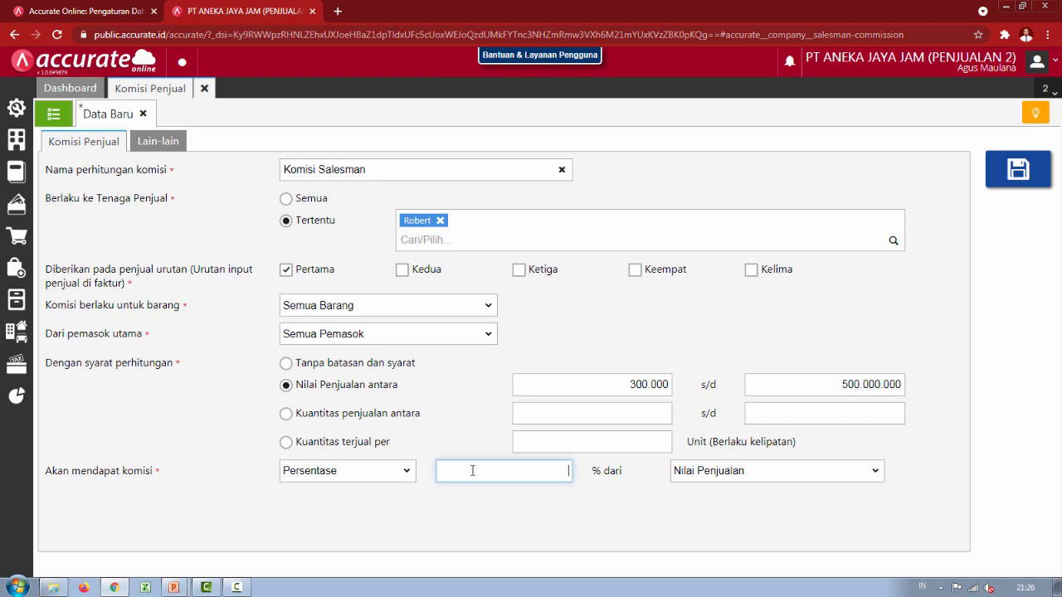
left_click(460, 532)
left_click(404, 475)
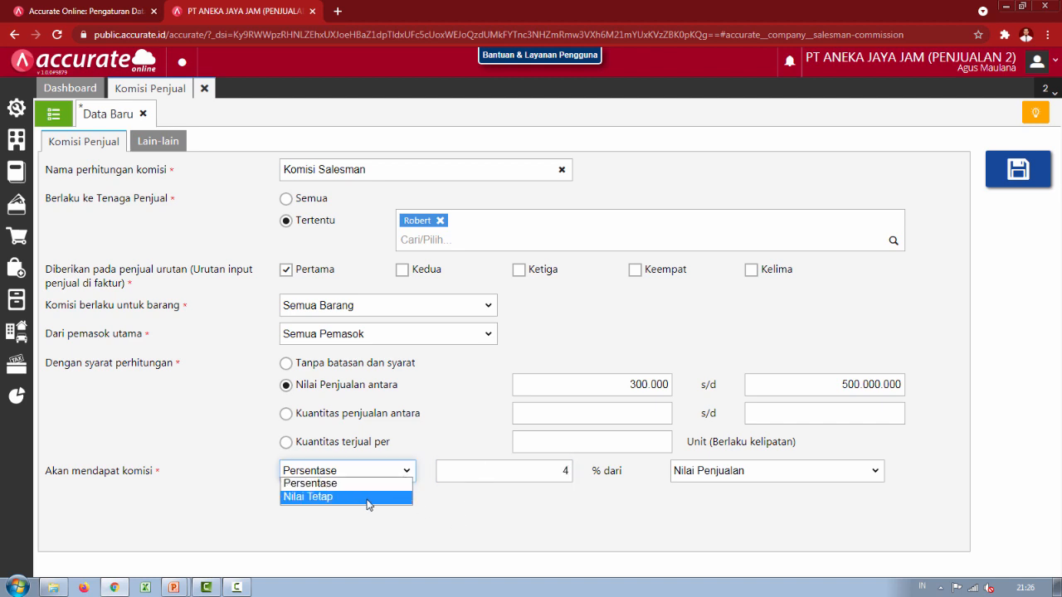
left_click(359, 524)
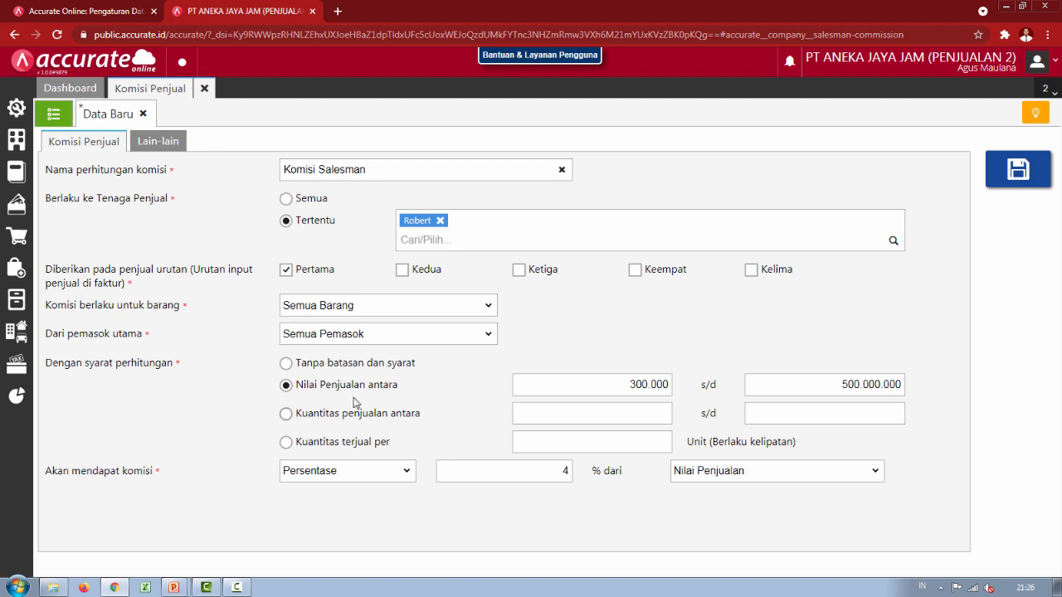
left_click(355, 472)
left_click(429, 521)
left_click(371, 471)
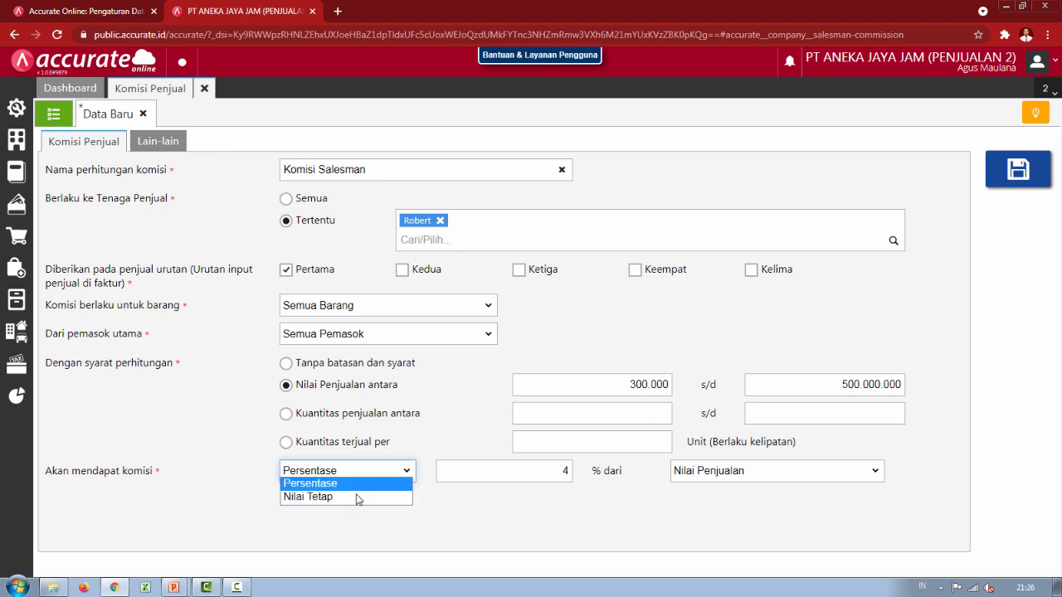
left_click(455, 514)
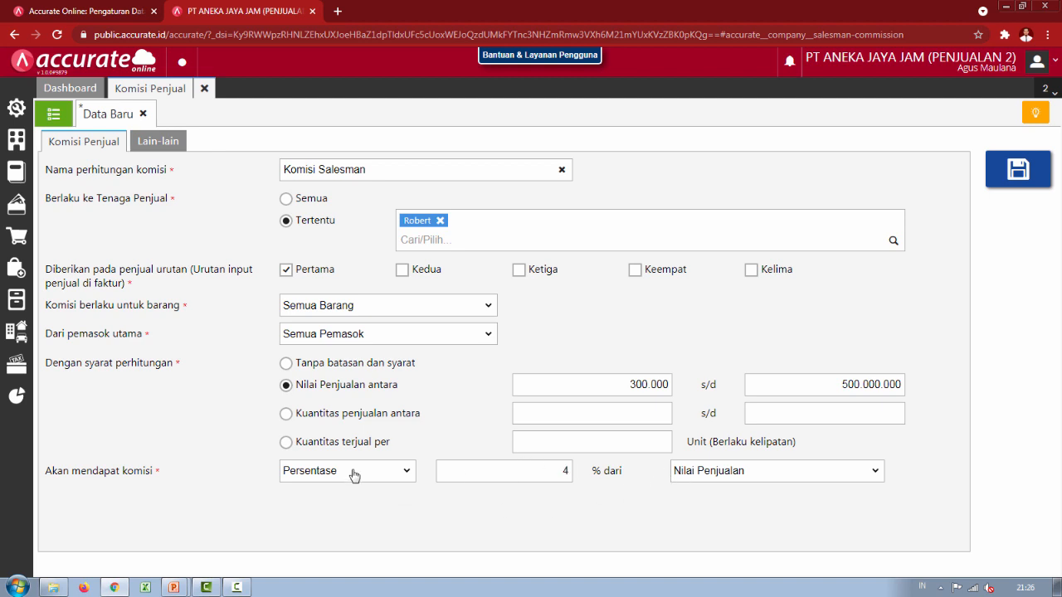
- Try Laba Kotor as the basis of the commission percentage and return it to Nilai Penjualan
left_click(784, 476)
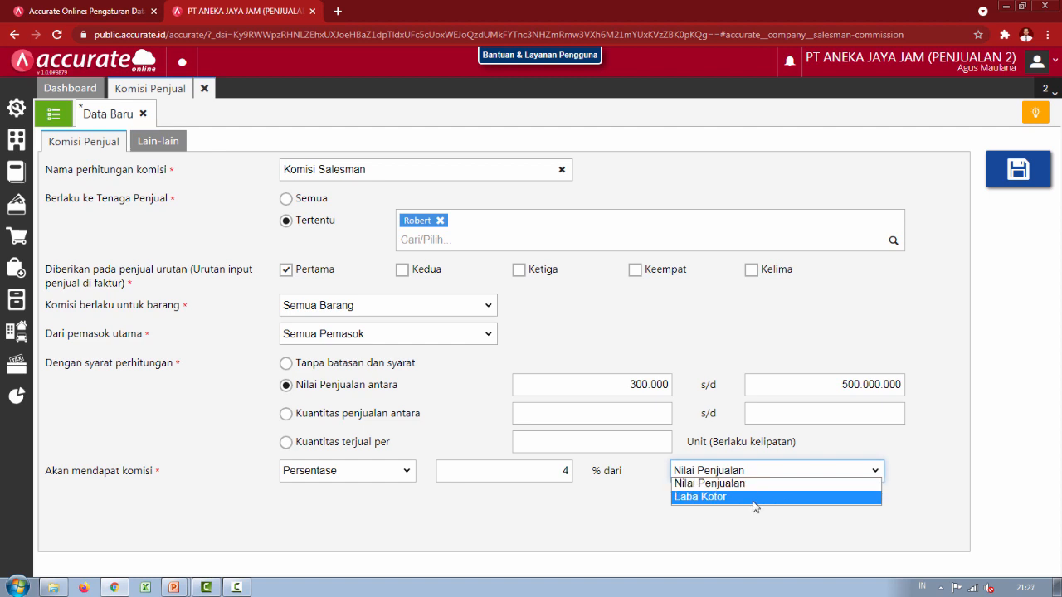
left_click(754, 520)
left_click(754, 482)
left_click(722, 496)
left_click(723, 475)
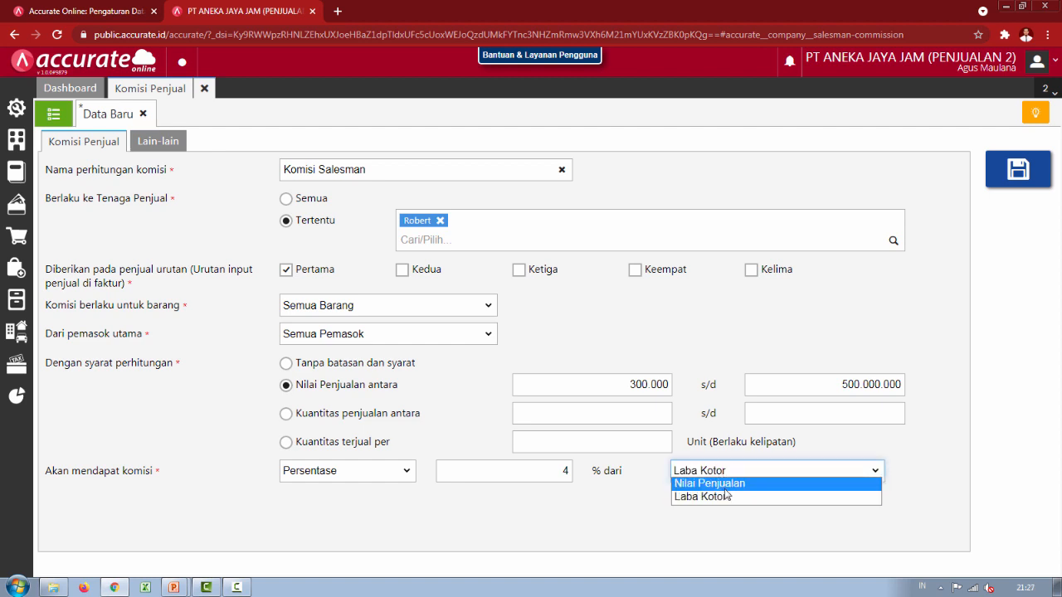
left_click(724, 483)
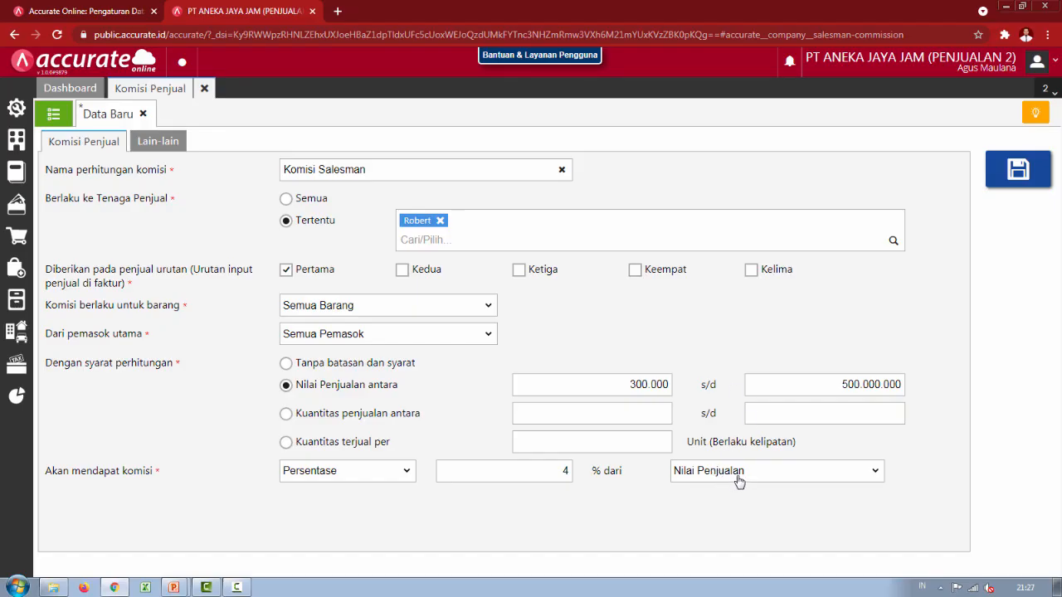
- Look at the Catatan field under Lain-lain, leave it empty, and save the Komisi Salesman commission
left_click(159, 143)
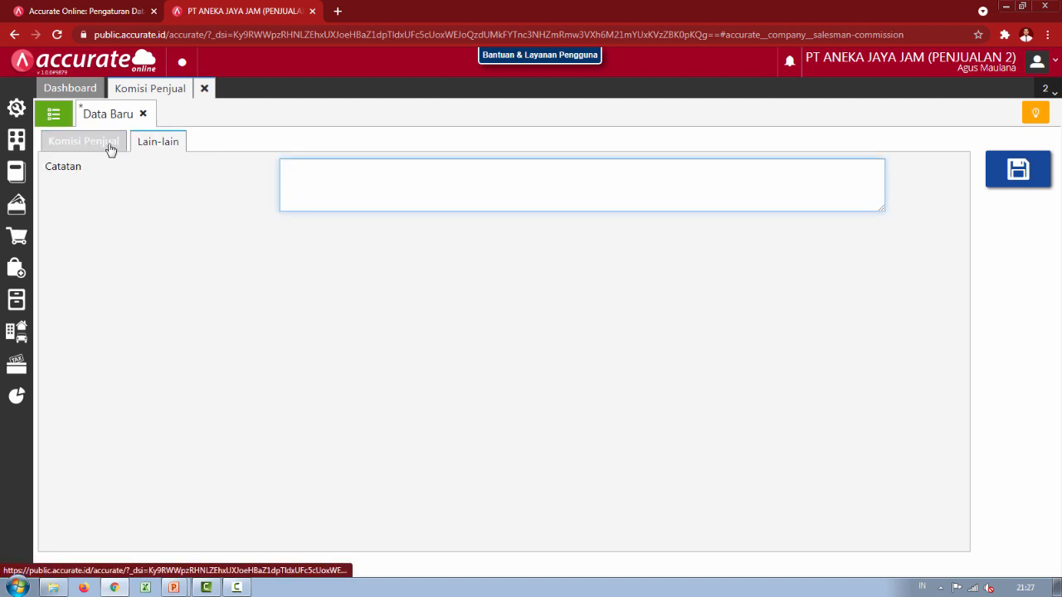
left_click(111, 149)
left_click(168, 142)
left_click(389, 199)
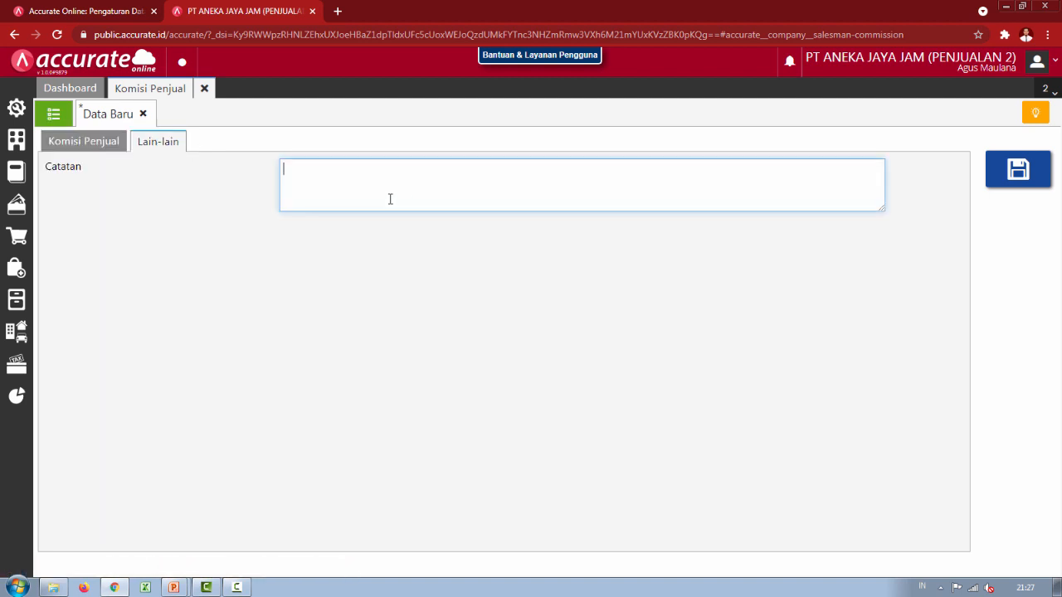
left_click(89, 146)
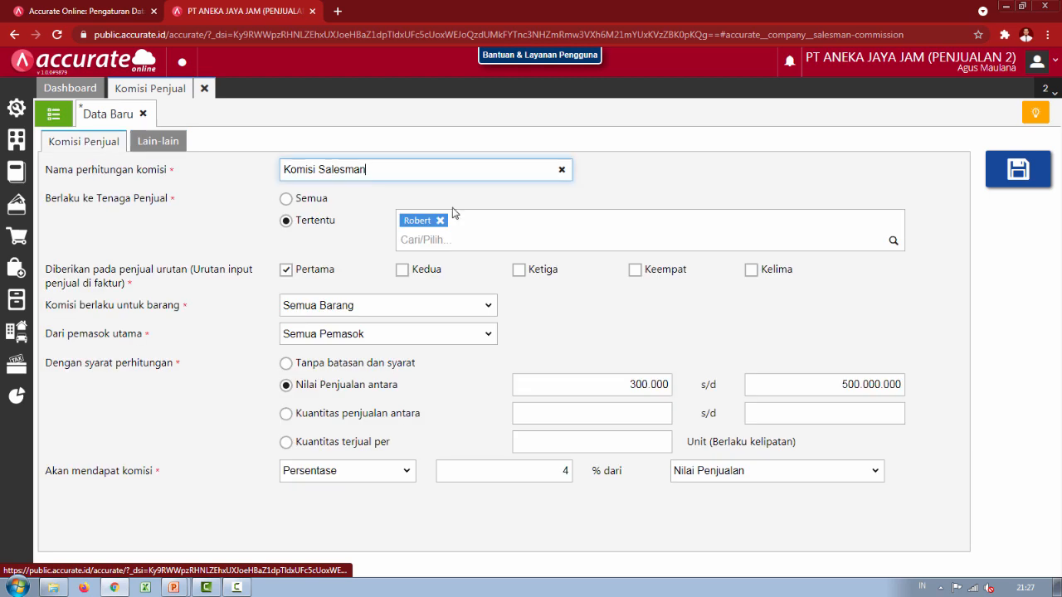
left_click(1018, 169)
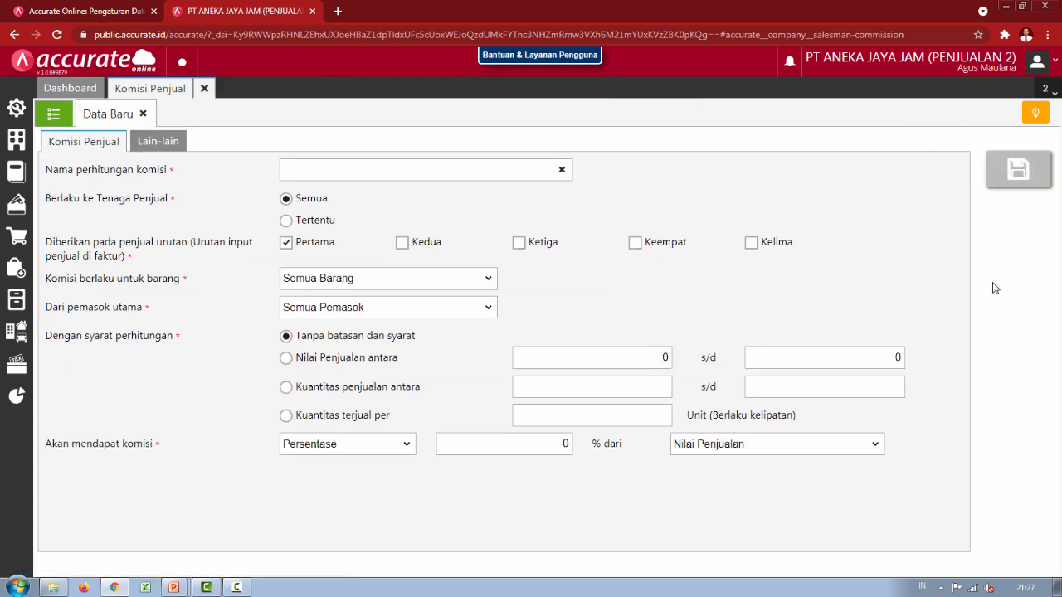
- Check the saved commission in the seller commission list, narrow the Catatan column and close Komisi Penjual
left_click(53, 114)
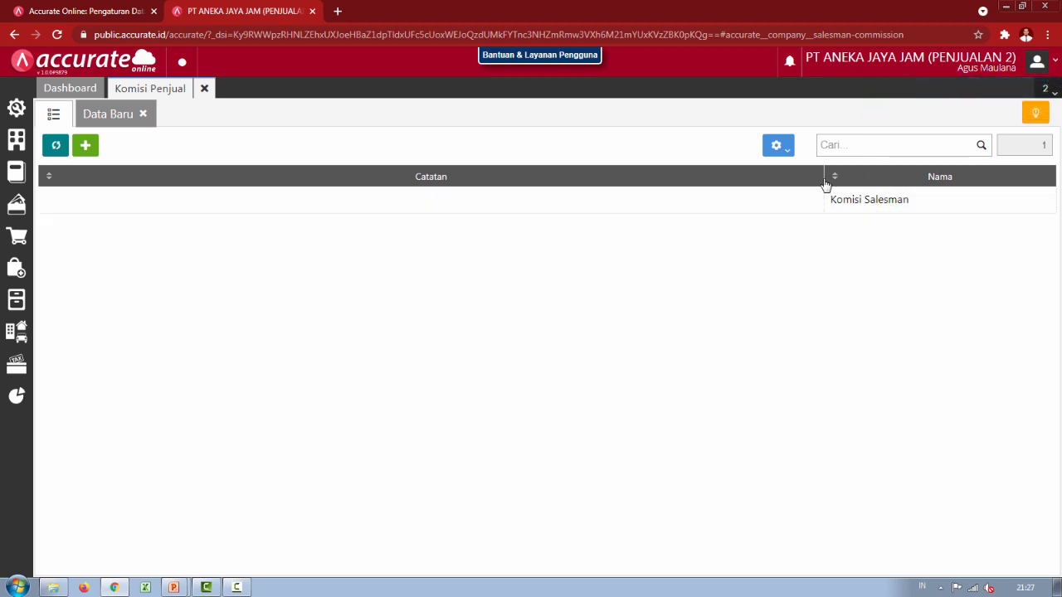
left_click_drag(825, 178, 224, 176)
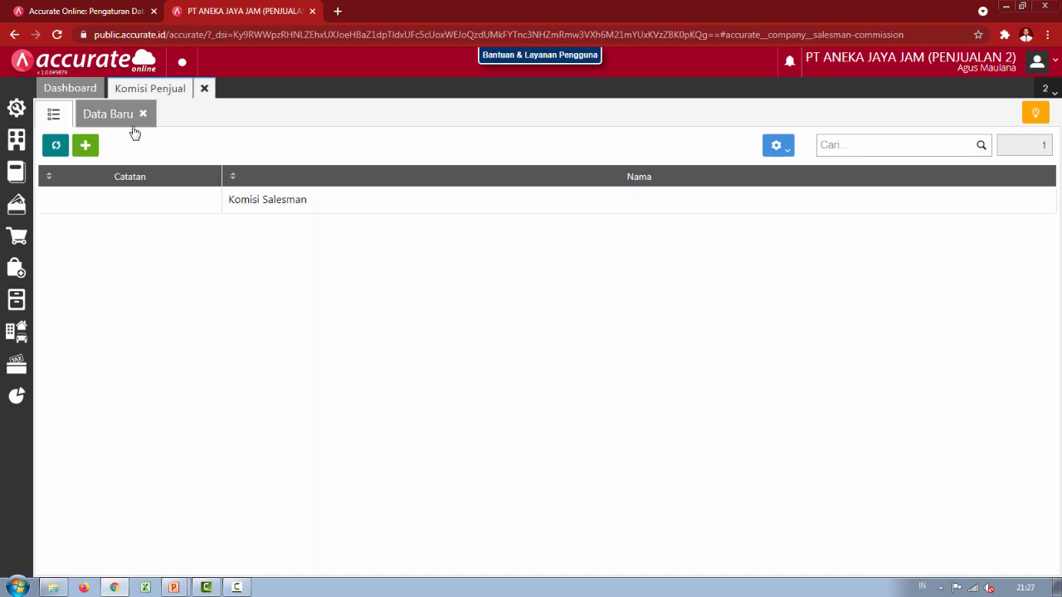
left_click(204, 89)
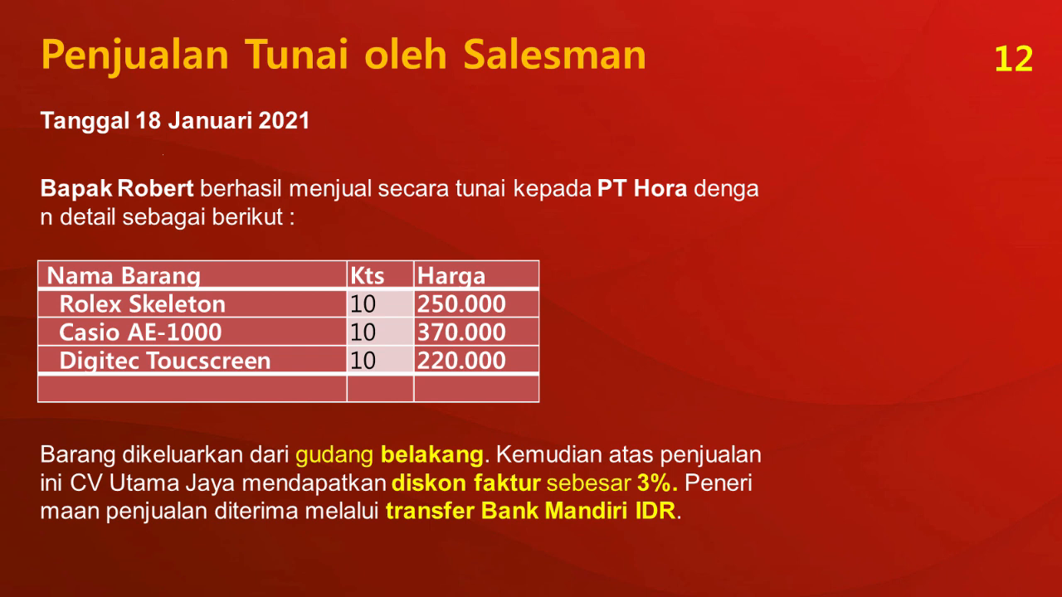
- Consult the Penjualan Tunai oleh Salesman slide for the PT Hora cash sale and switch back to Accurate Online
key("alt+Tab")
key("alt+Tab")
key("alt+Tab")
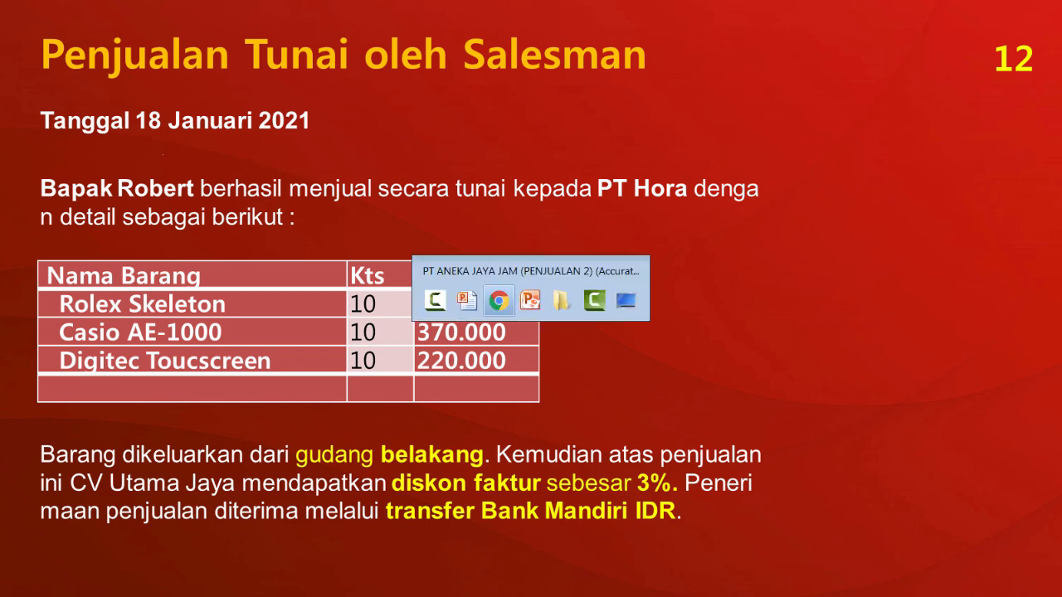
key("alt+Tab")
key("alt+Tab")
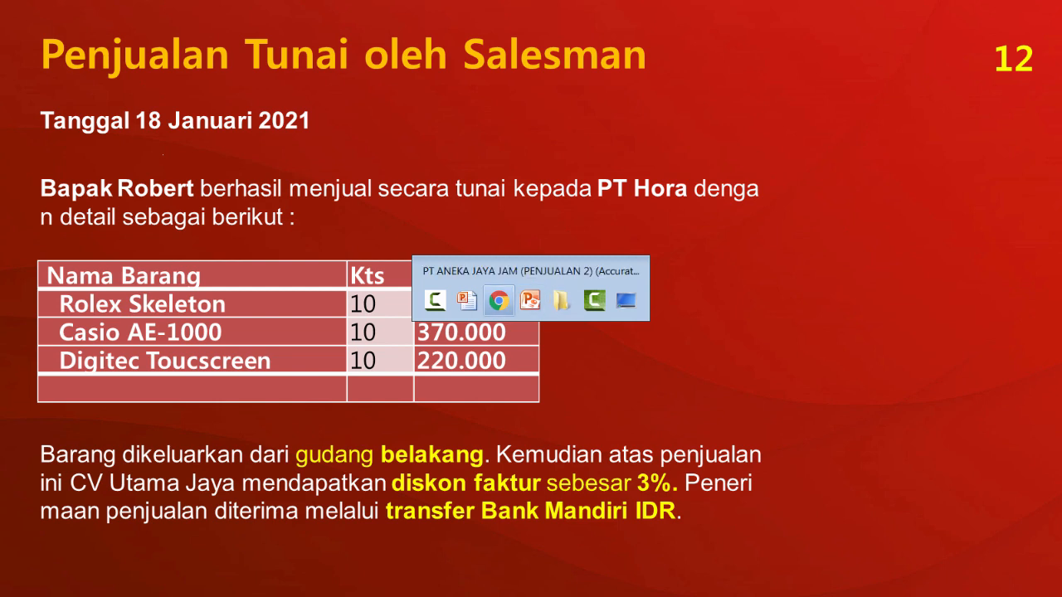
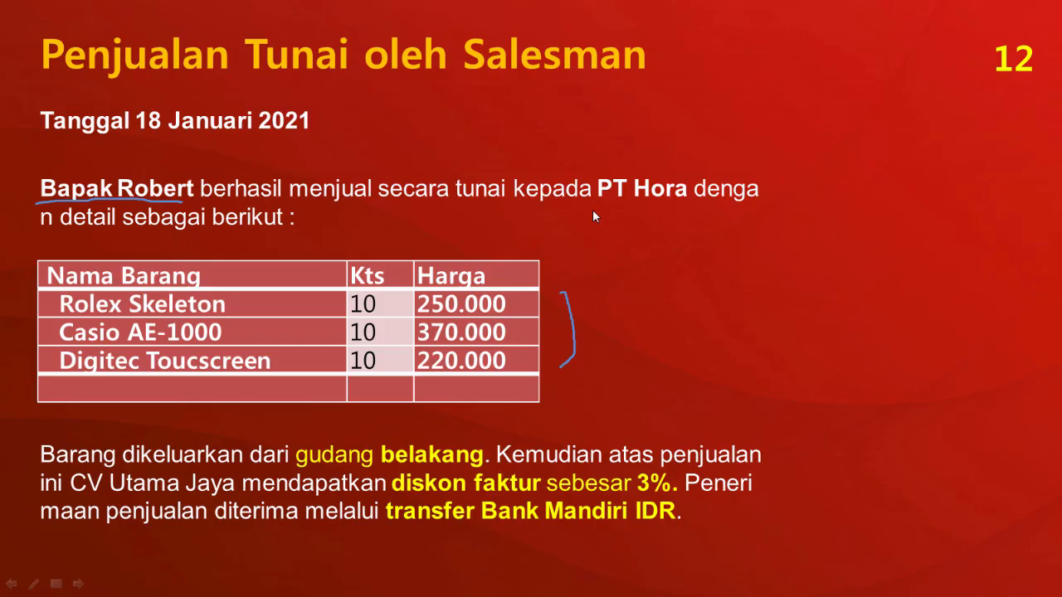
- Switch back to the sales invoice and set the Rolex Skeleton unit price to 250.000, checking it against the slide
key("alt+Tab")
left_click_drag(612, 246, 630, 247)
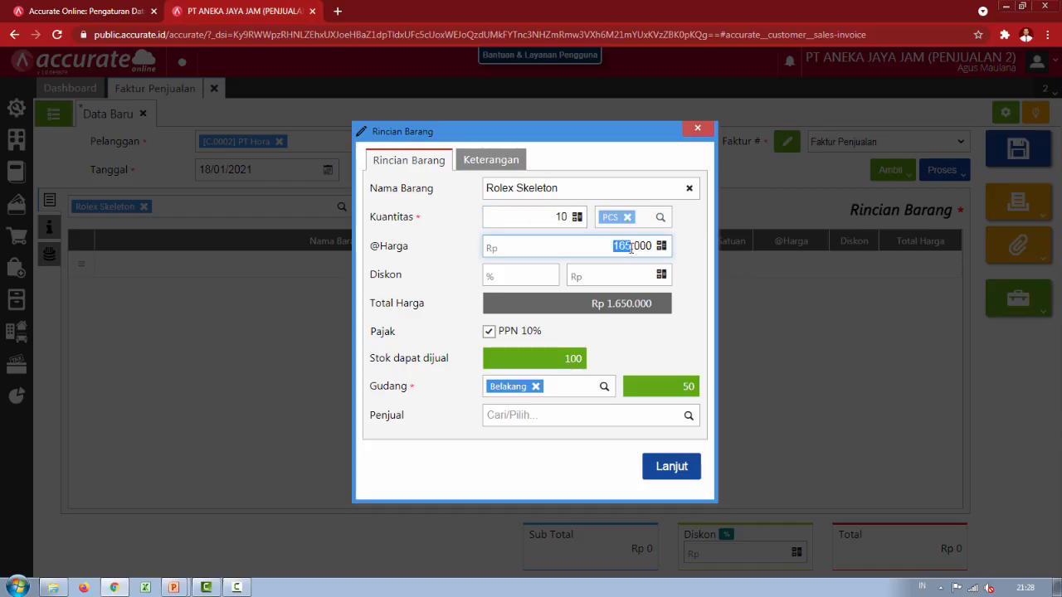
type("25")
key("alt+Tab")
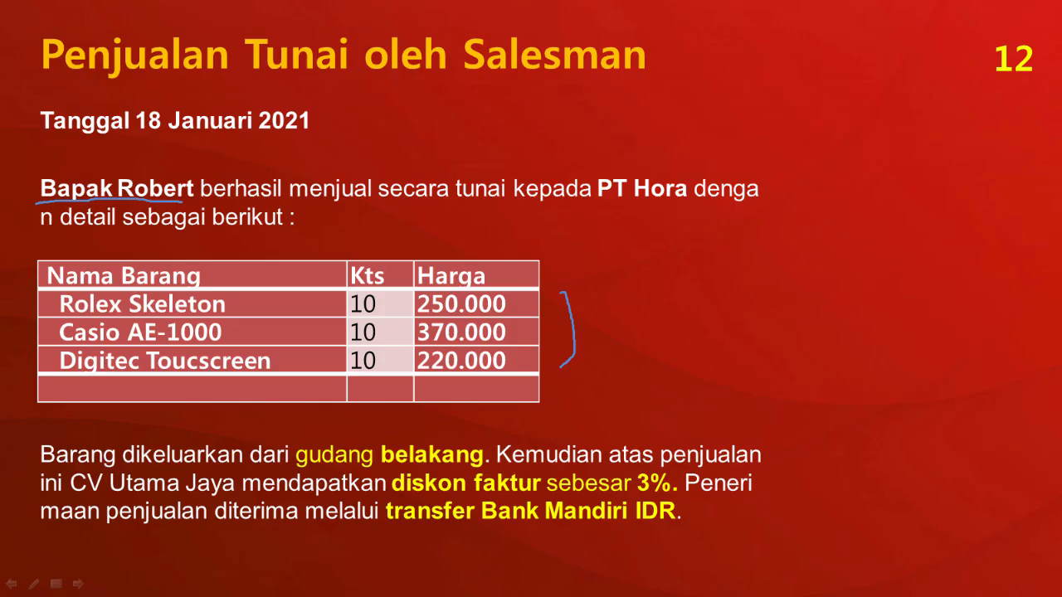
key("alt+Tab")
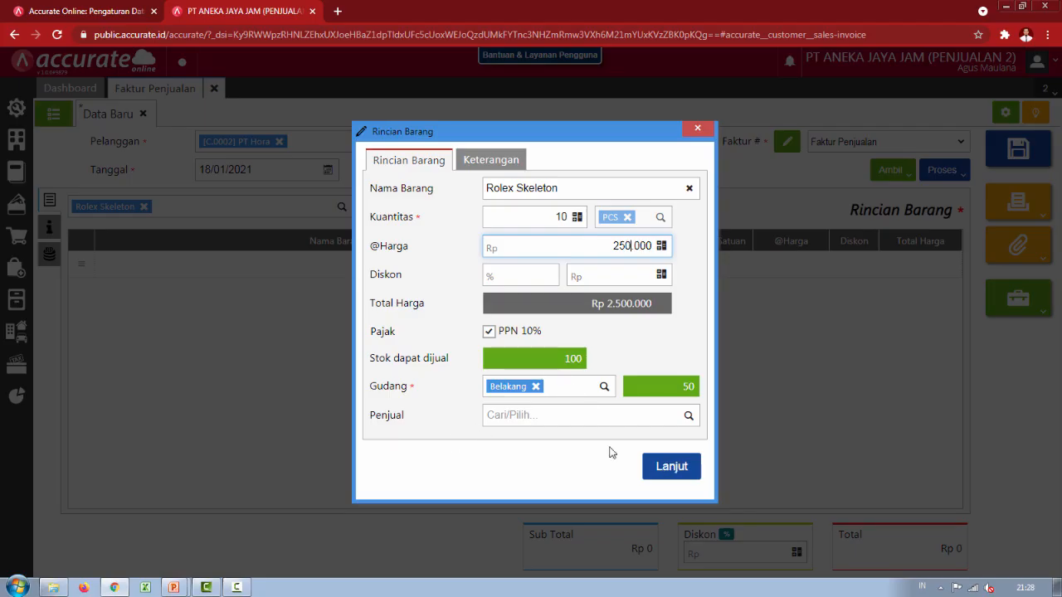
- Assign the registered salesman as Penjual for the Rolex Skeleton line and add the item to the invoice
left_click(688, 416)
left_click(437, 418)
left_click(581, 421)
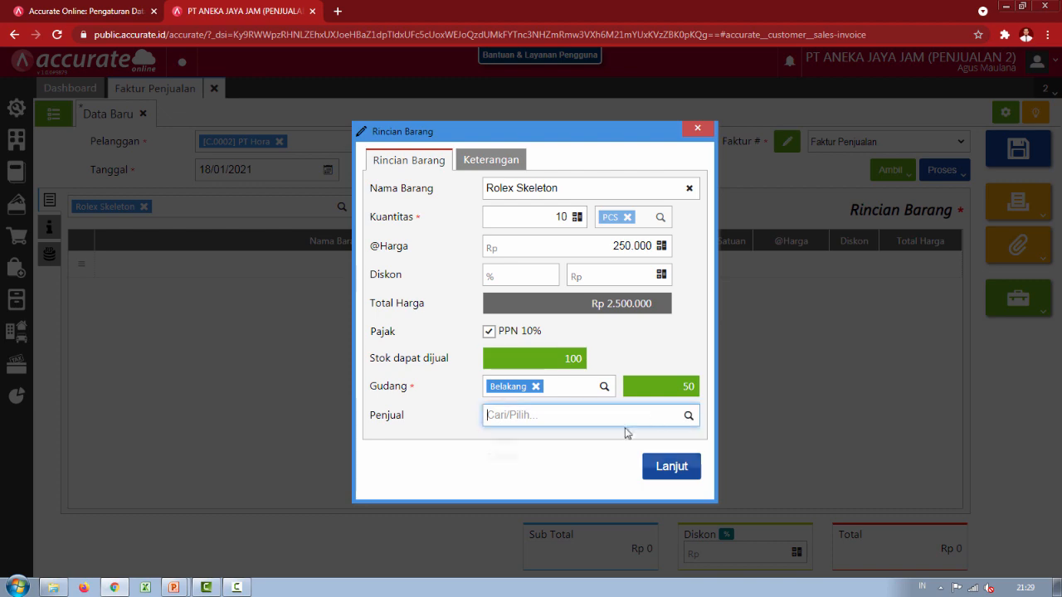
left_click(578, 442)
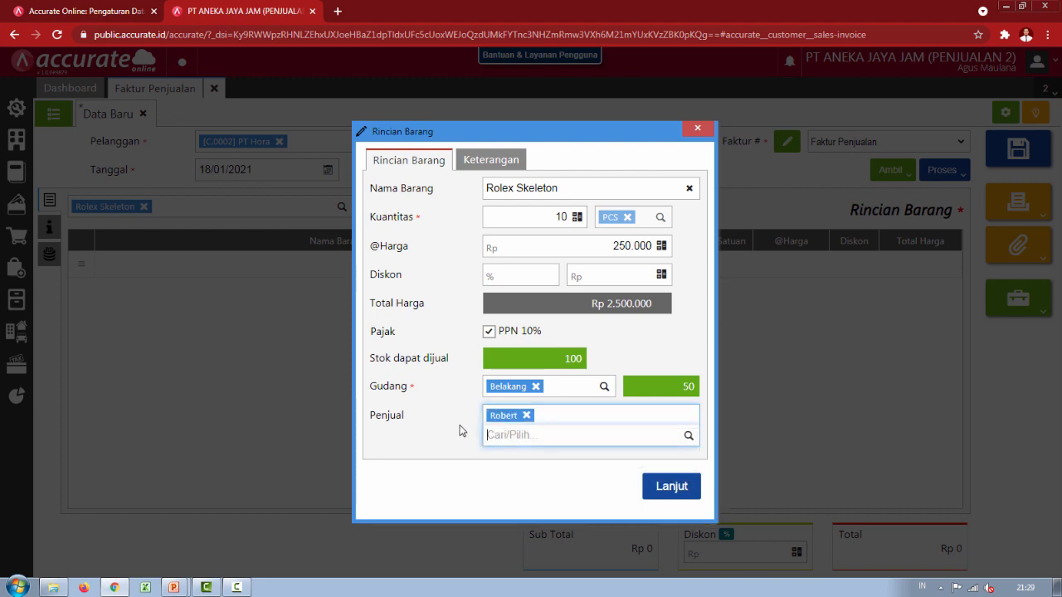
left_click(676, 491)
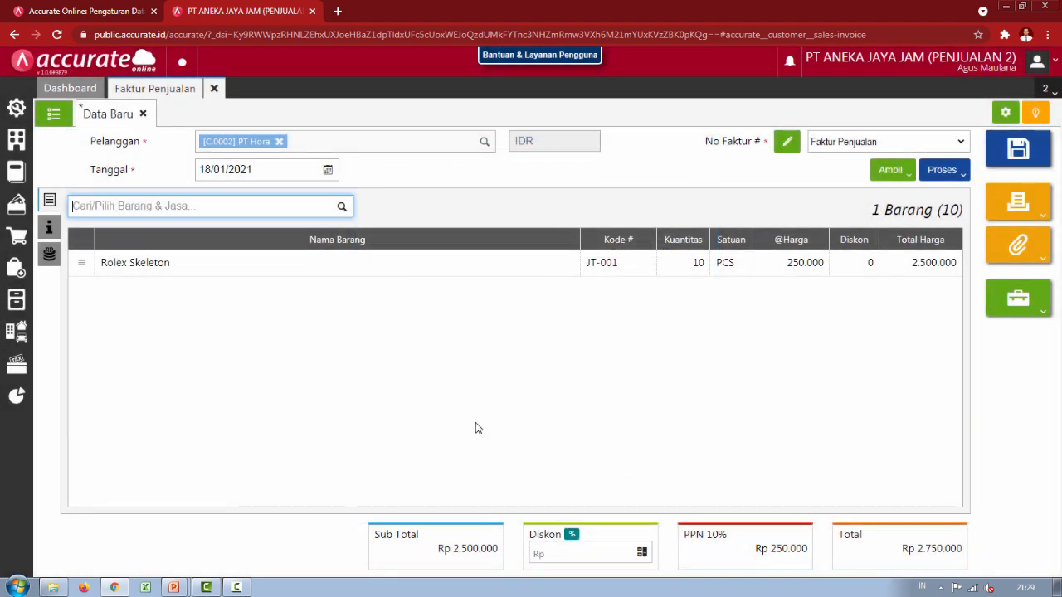
- Check the next item on the slide and add Casio AE-1000 to the invoice with quantity 10 and unit price 370.000
key("alt+Tab")
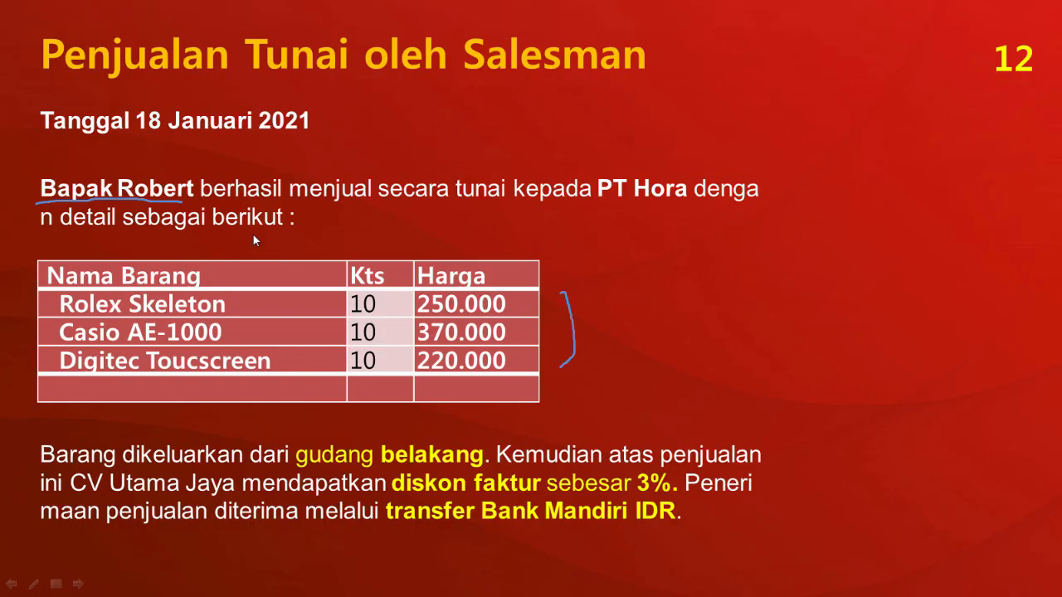
key("alt+Tab")
type("a")
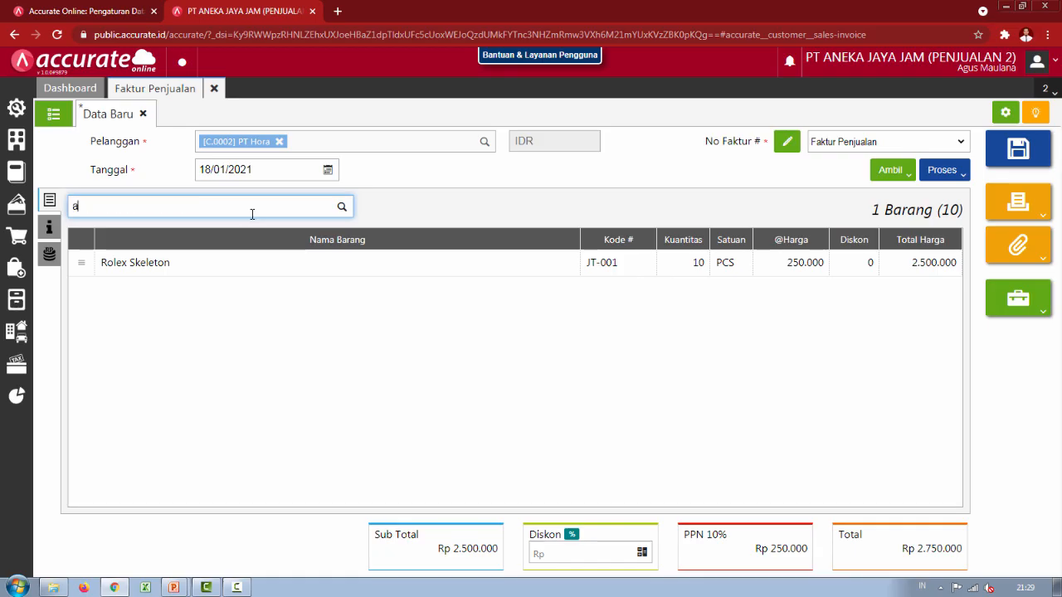
type("e")
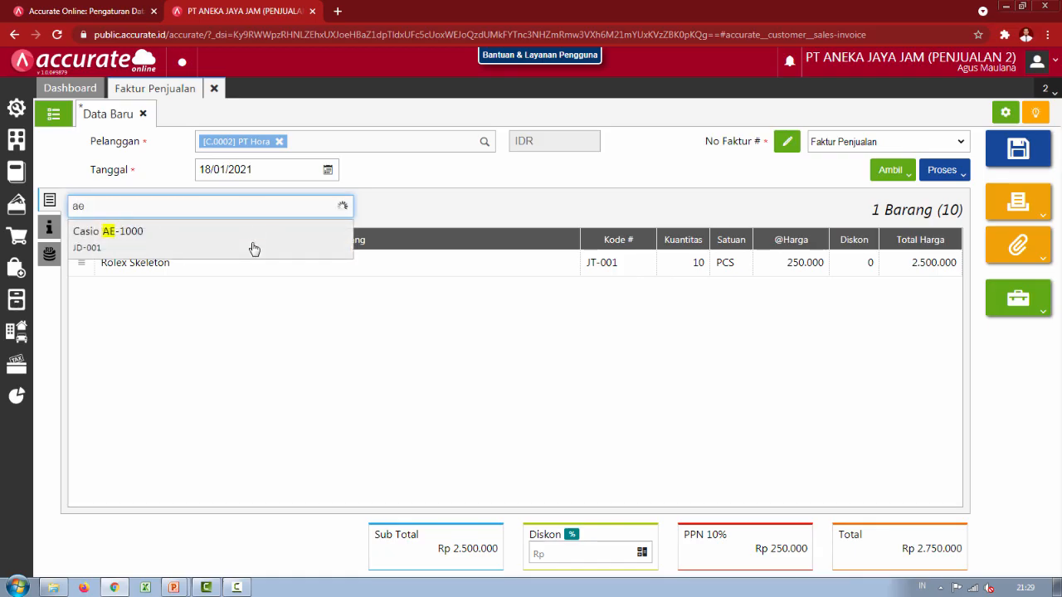
left_click(254, 246)
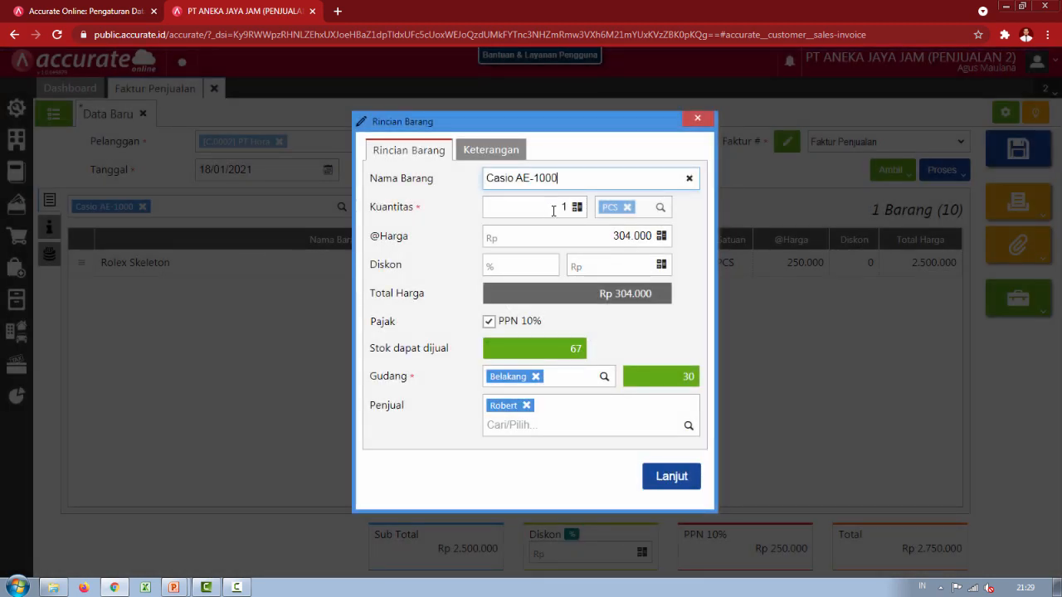
left_click(554, 211)
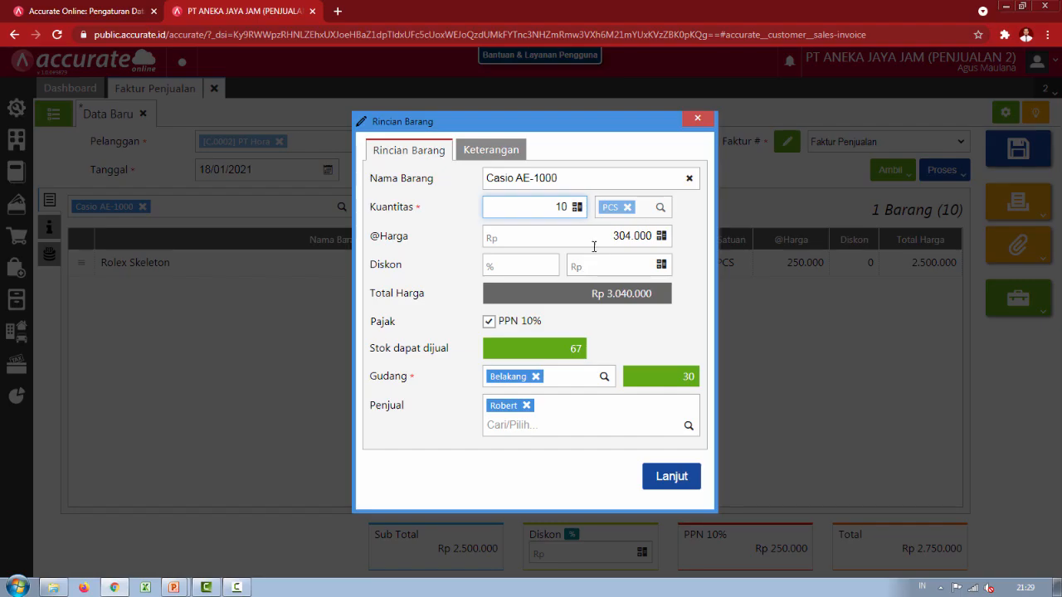
left_click(613, 236)
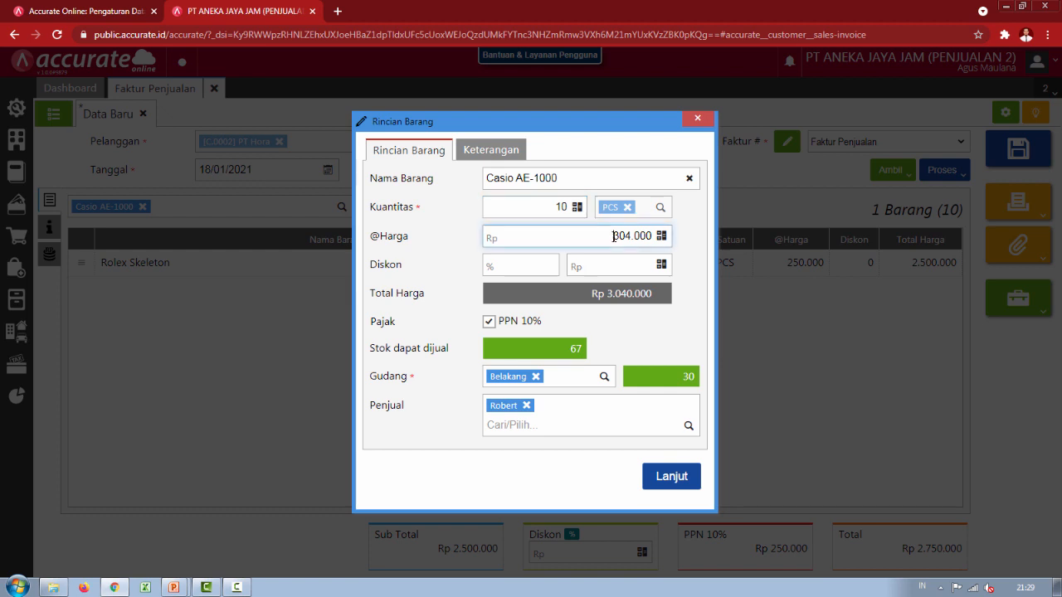
type("3")
left_click(677, 479)
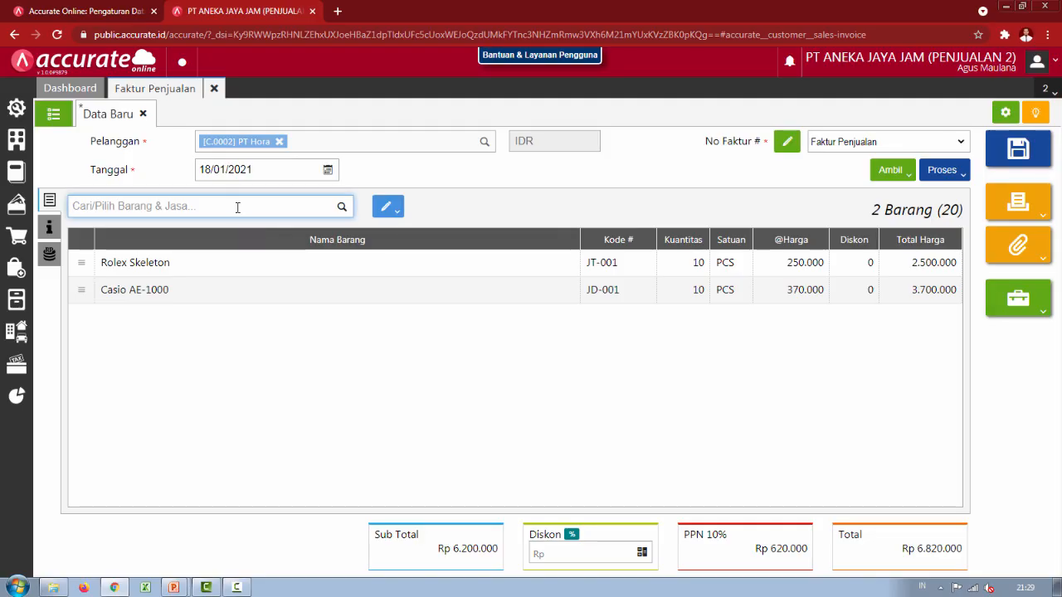
type("dig")
left_click(233, 238)
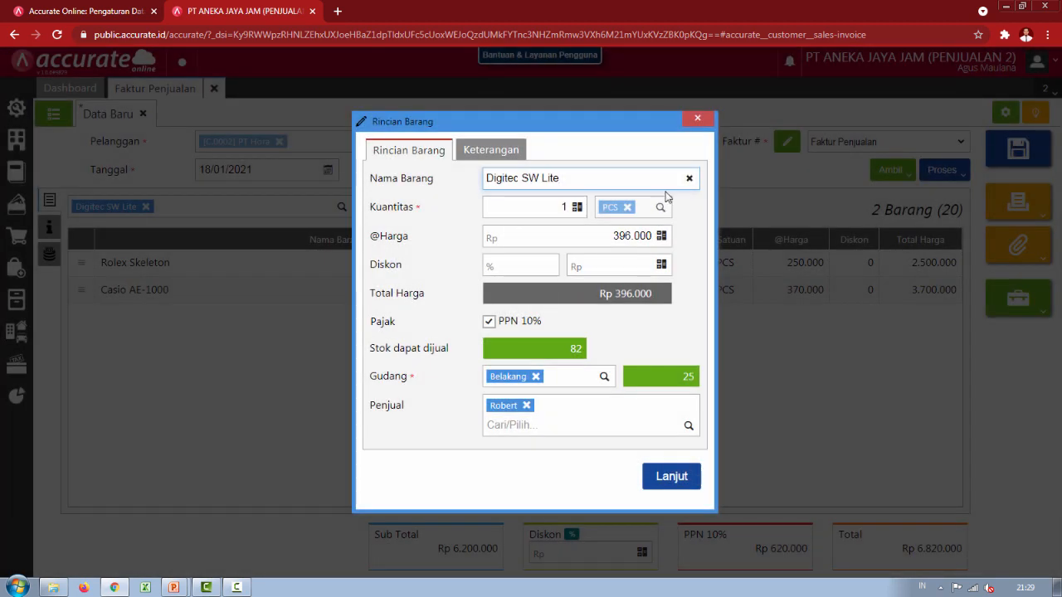
left_click(688, 178)
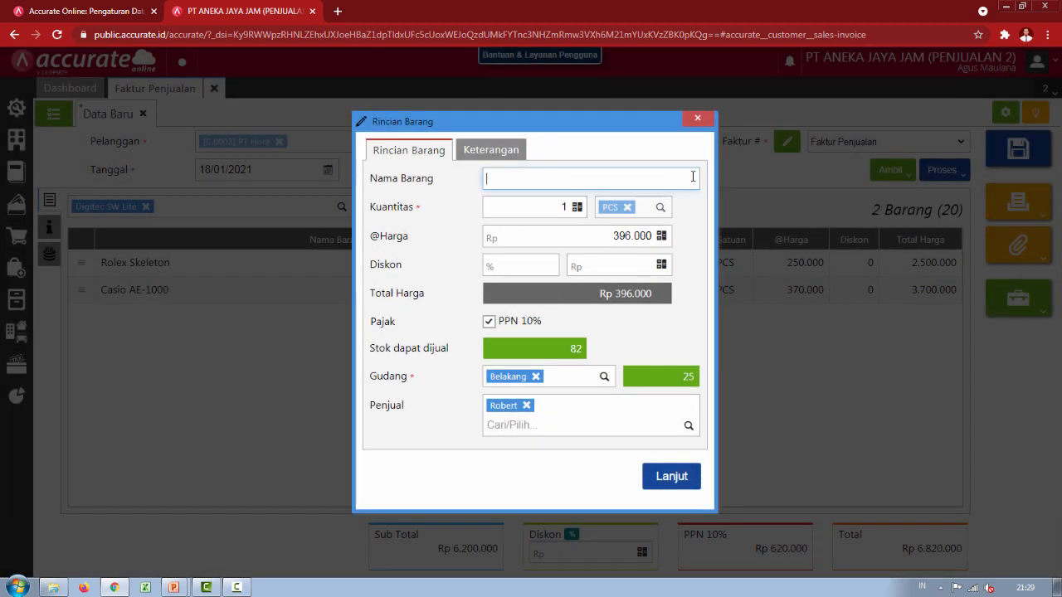
type("d")
left_click(611, 205)
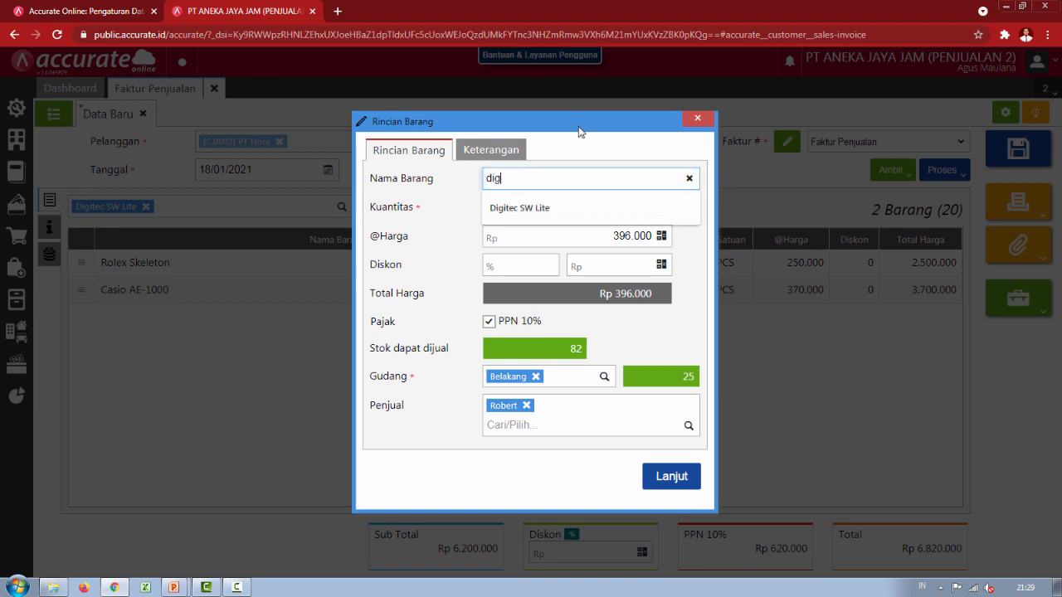
type("igi")
left_click(698, 117)
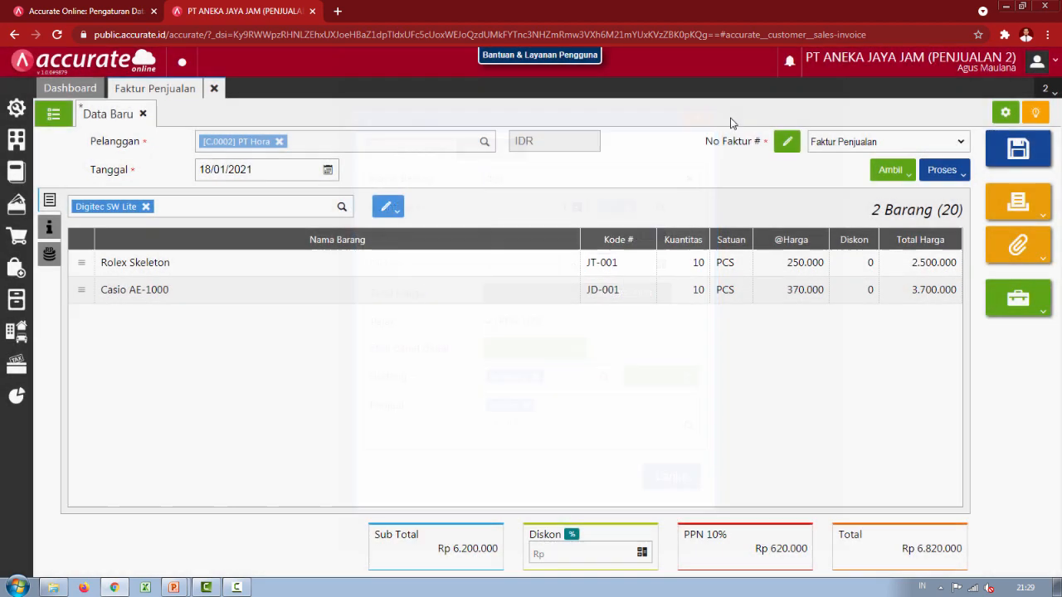
- Add Digitec Touchscreen to the invoice with quantity 10 and unit price 220.000, checking the values against the slide
type("digi")
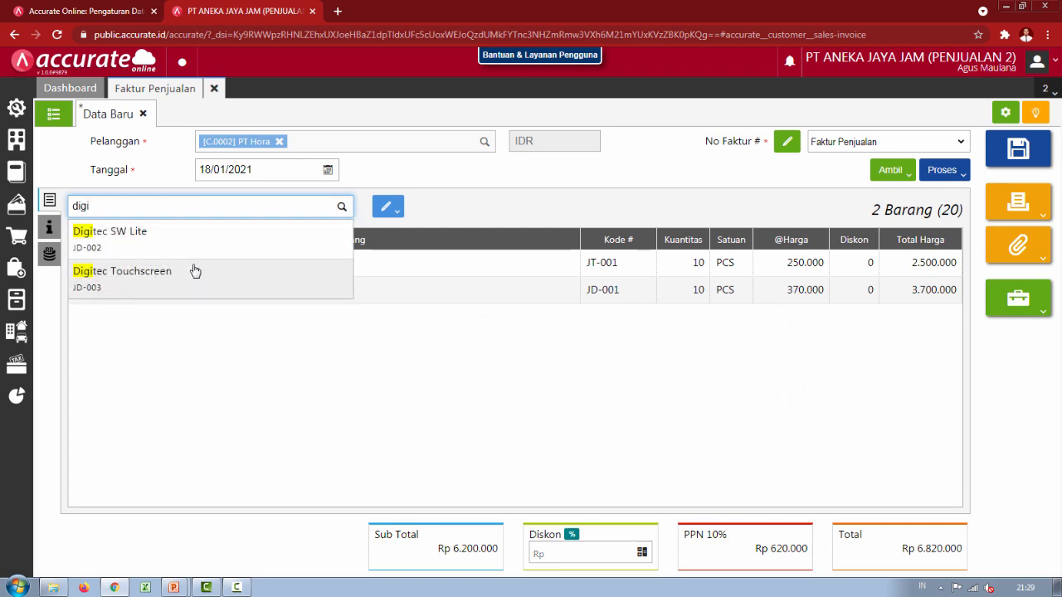
left_click(195, 270)
double_click(570, 207)
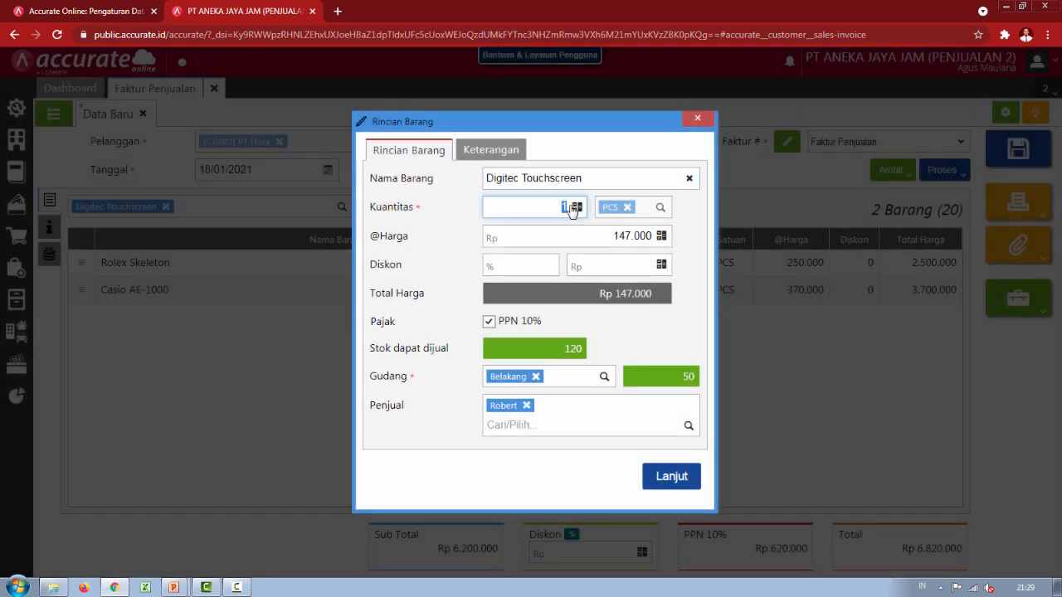
key("alt+Tab")
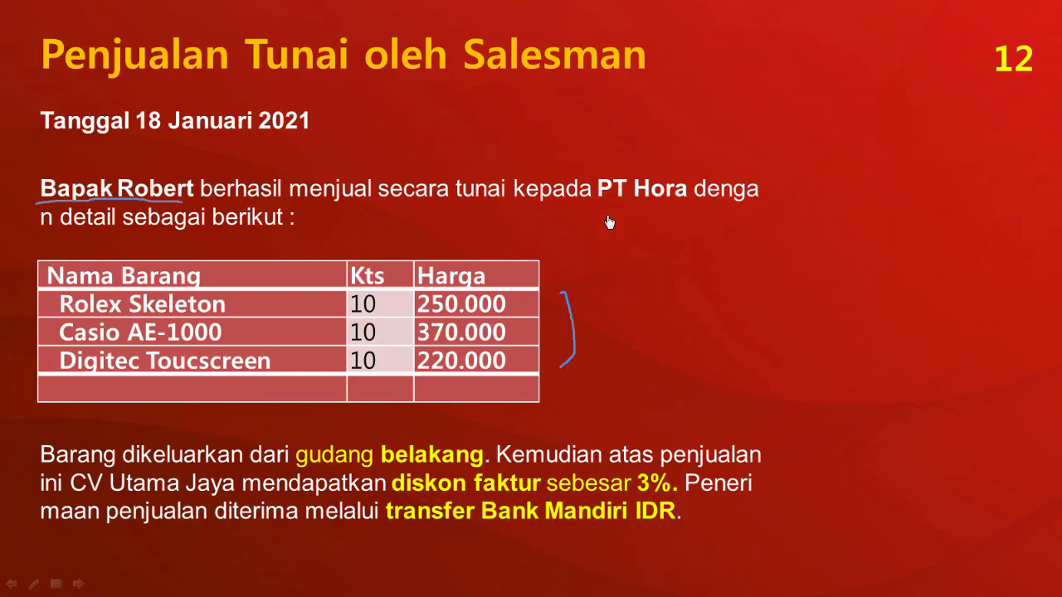
key("alt+Tab")
left_click_drag(613, 235, 628, 241)
type("220.000")
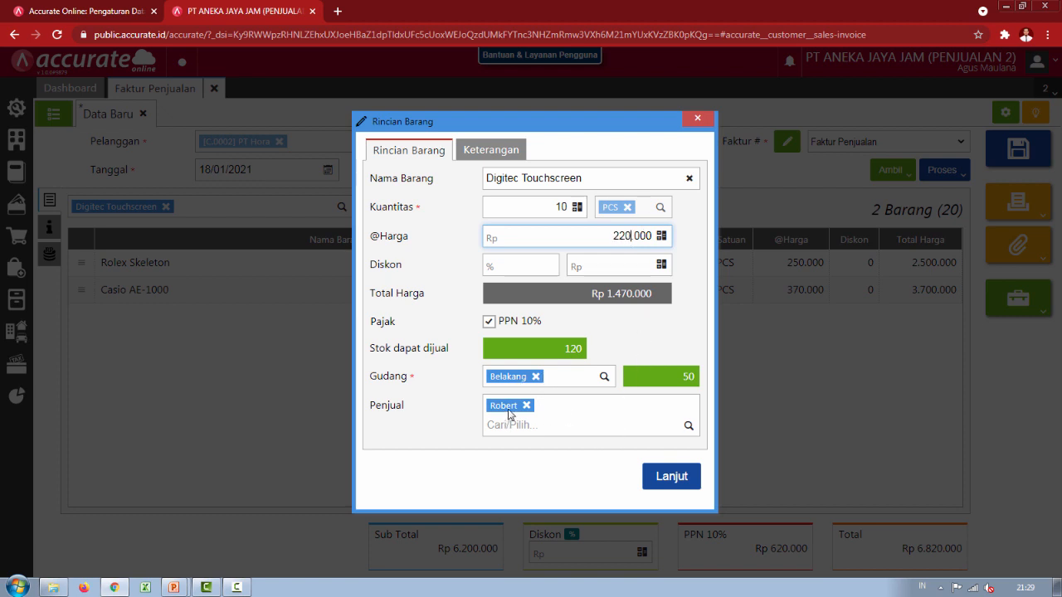
left_click(685, 486)
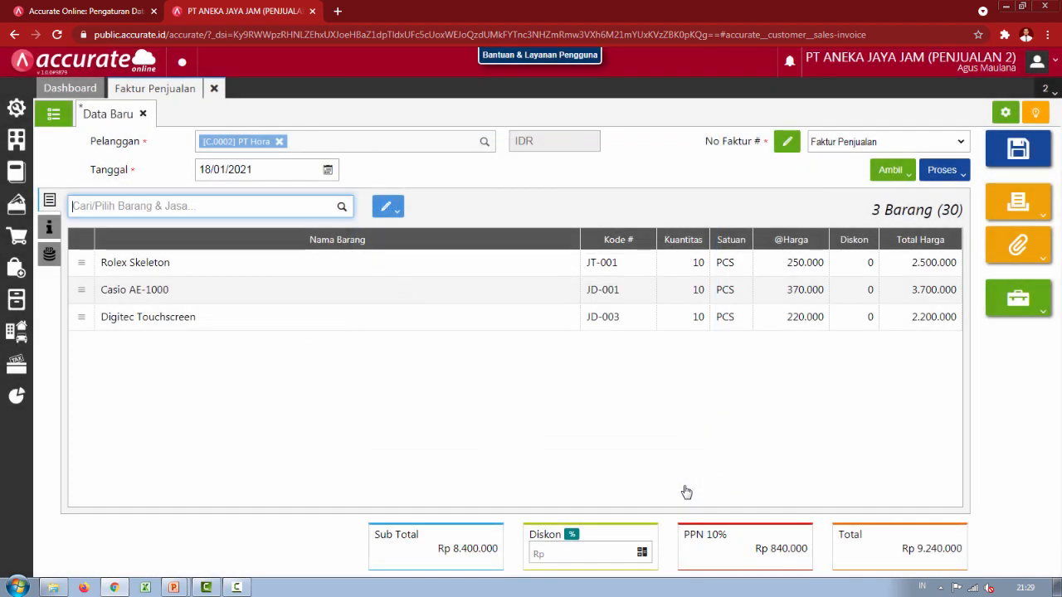
- Change the warehouse of all invoice items to Belakang
left_click(386, 207)
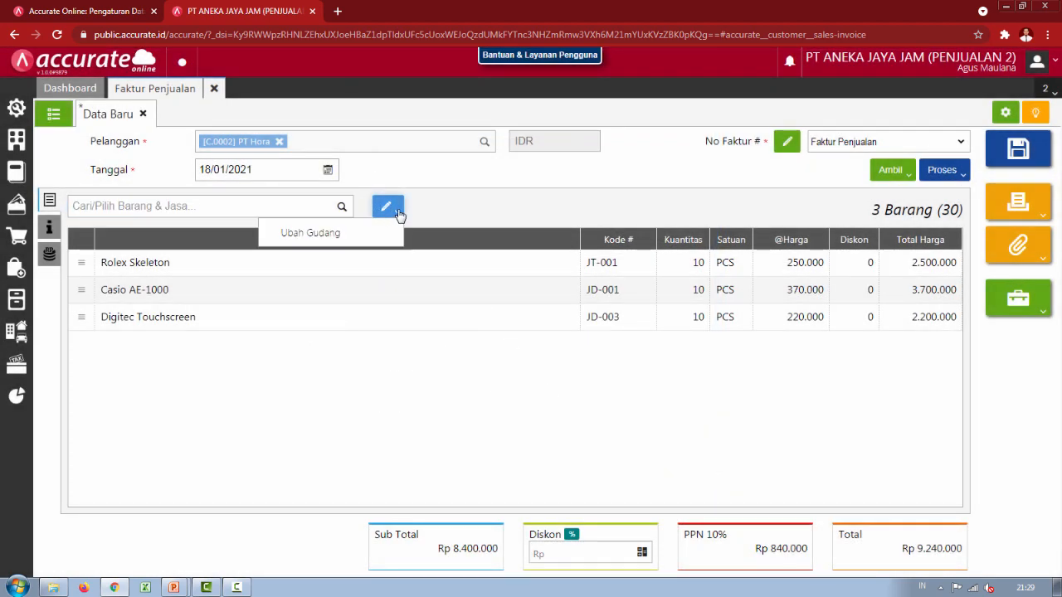
left_click(368, 238)
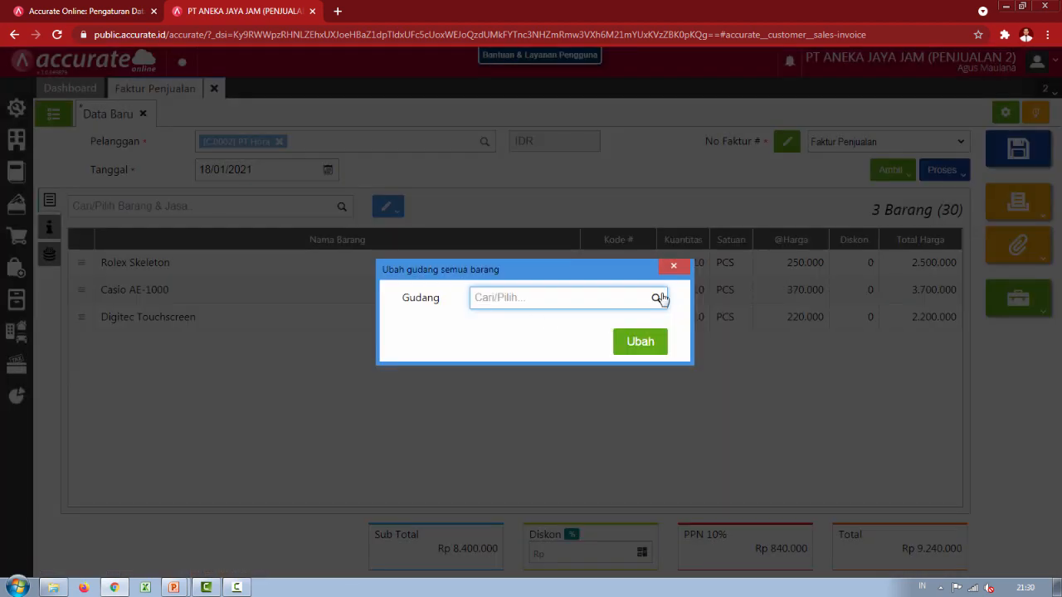
left_click(657, 297)
left_click(540, 325)
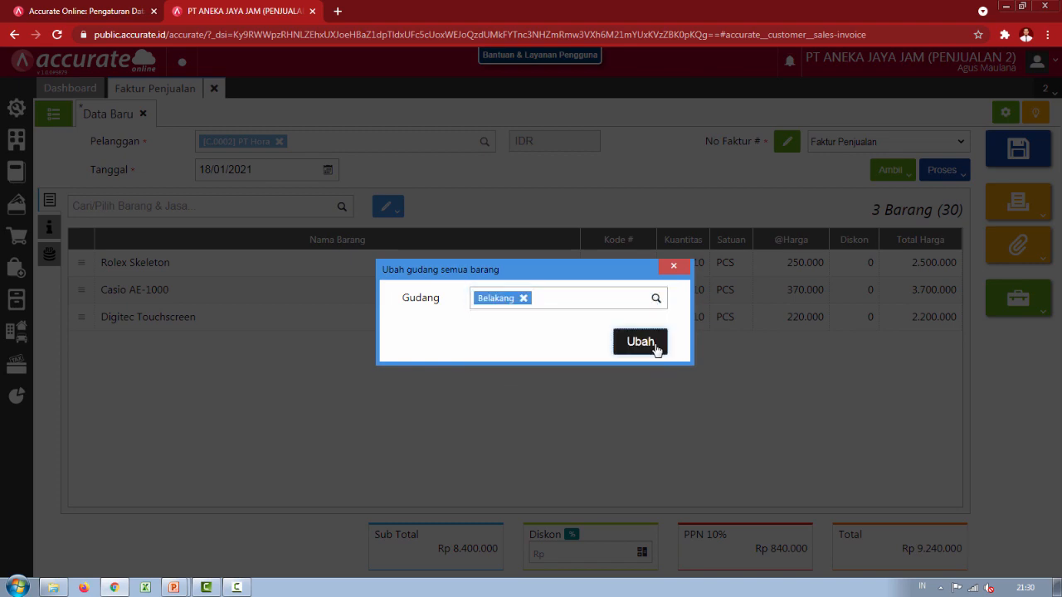
left_click(655, 348)
- Check the slide again and process the PT Hora invoice into a payment (Pembayaran)
key("alt+Tab")
key("alt+Tab")
left_click(956, 175)
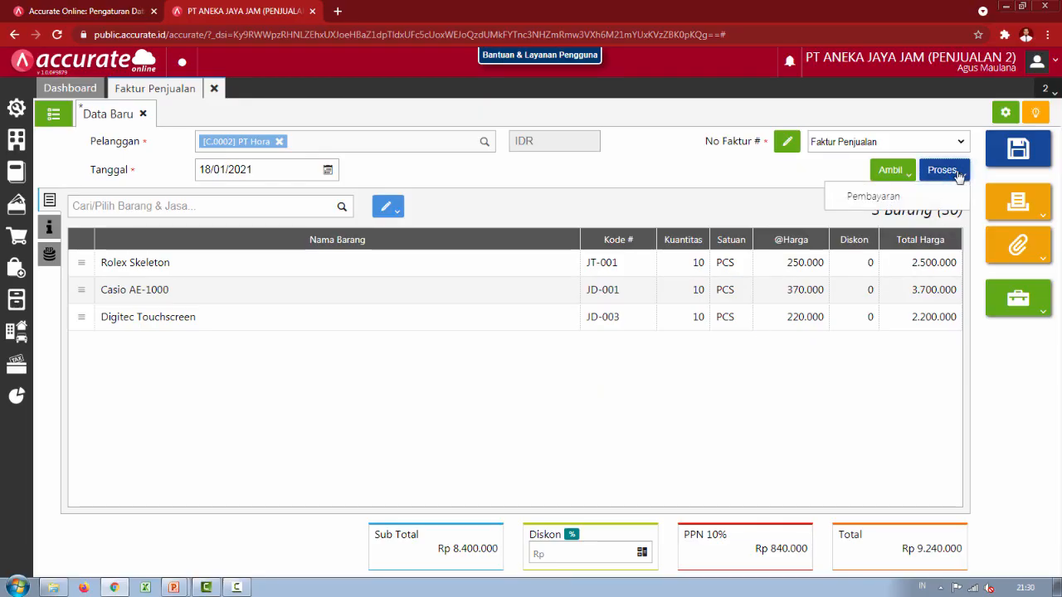
left_click(916, 203)
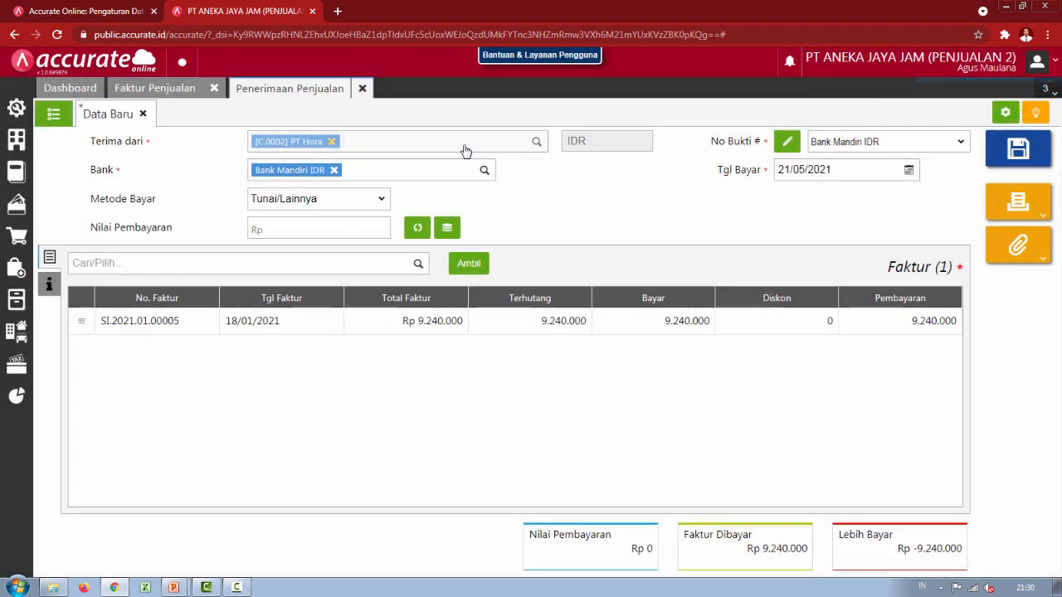
- Compare the sales receipt form with the slide's invoice discount and payment method
left_click(380, 202)
key("alt+Tab")
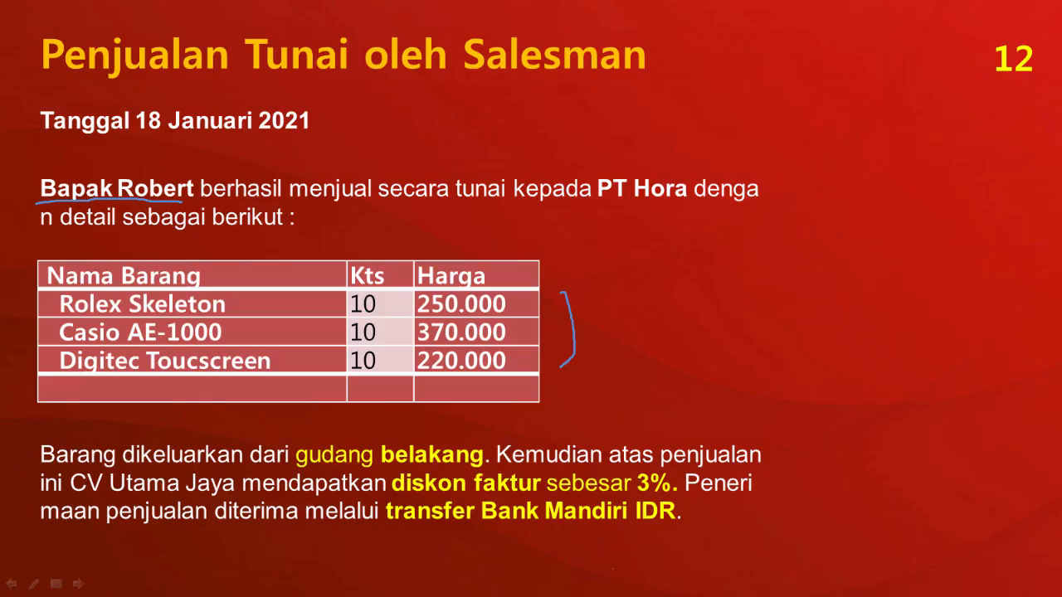
key("alt+Tab")
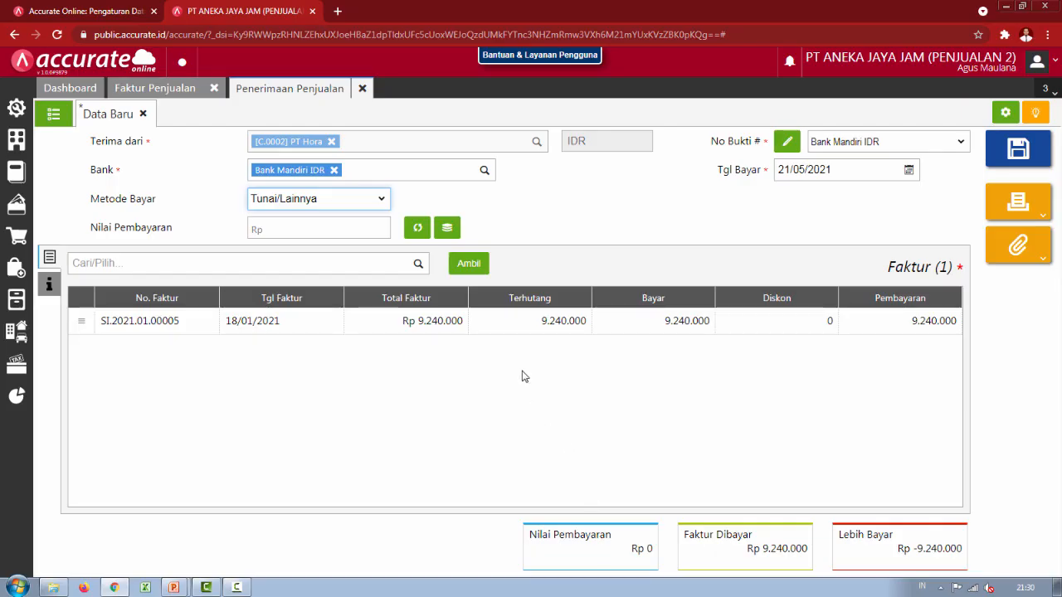
key("alt+Tab")
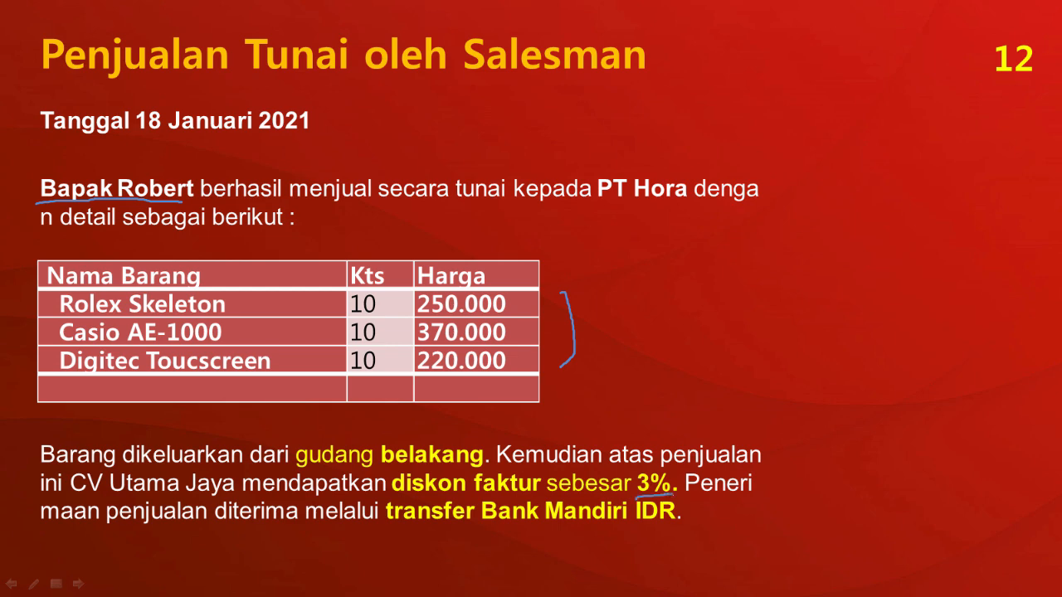
key("alt+Tab")
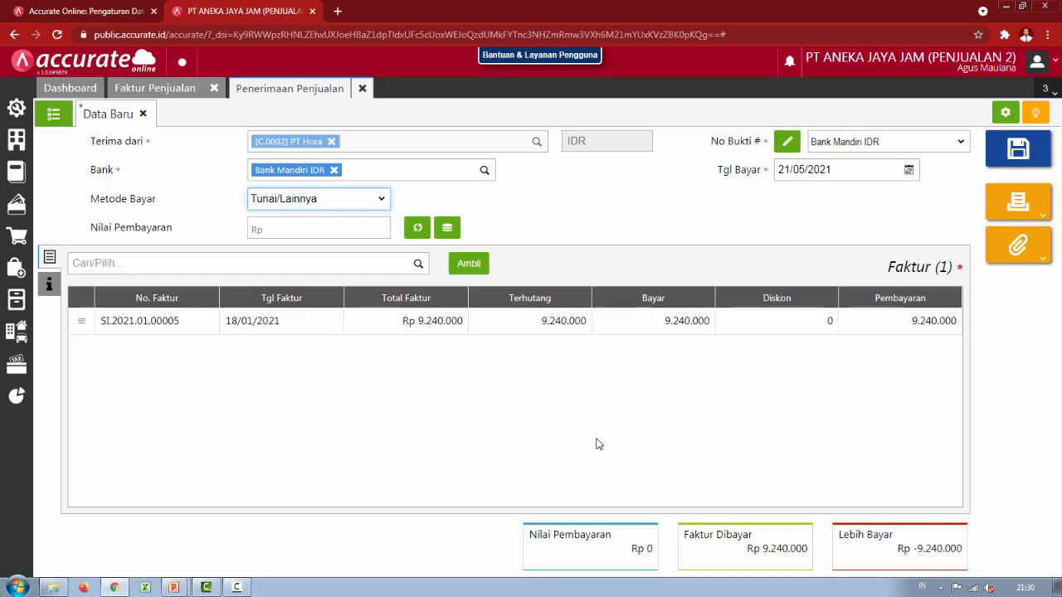
- Check the receipt's additional info, then close the new PT Hora sales receipt and discard its changes
left_click(51, 282)
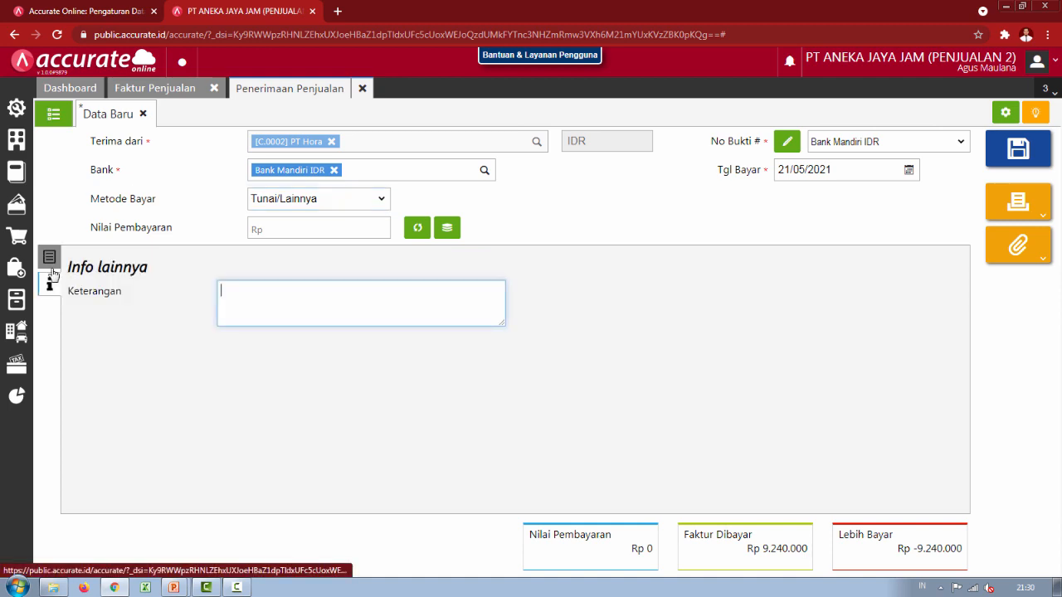
left_click(49, 257)
left_click(170, 96)
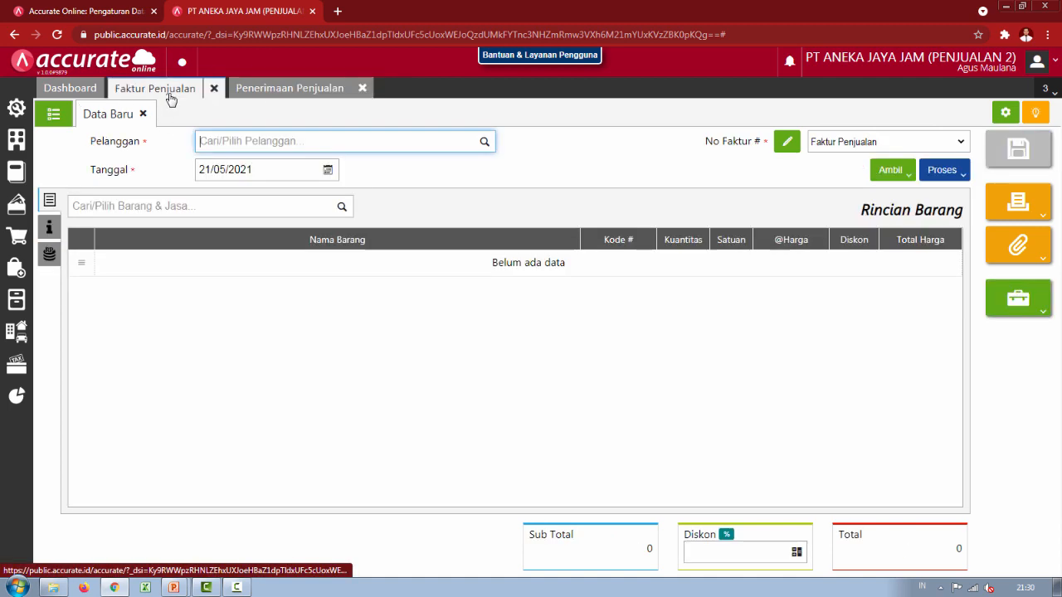
left_click(312, 95)
left_click(361, 88)
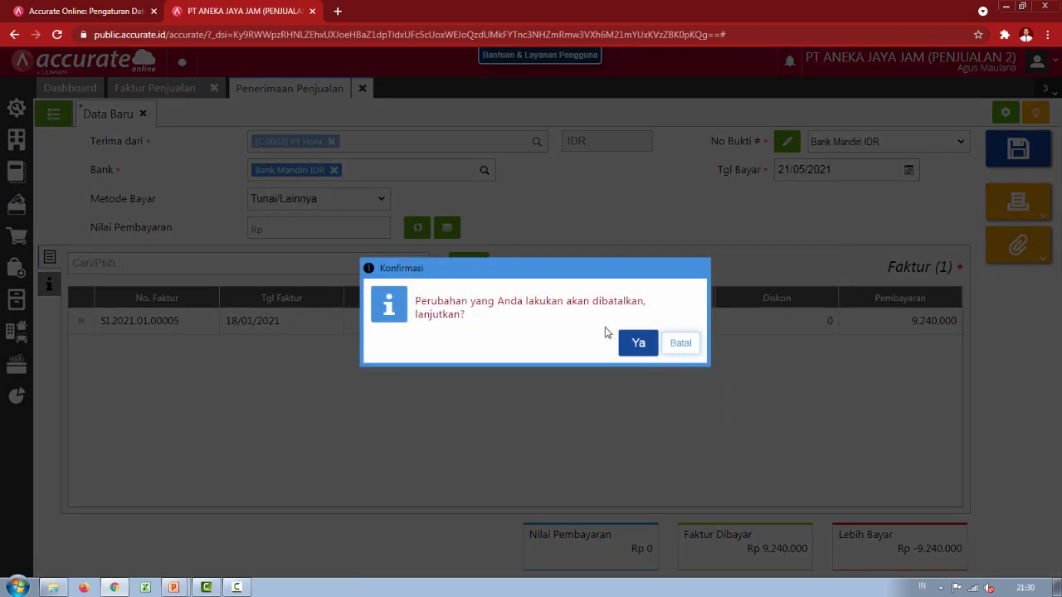
left_click(637, 343)
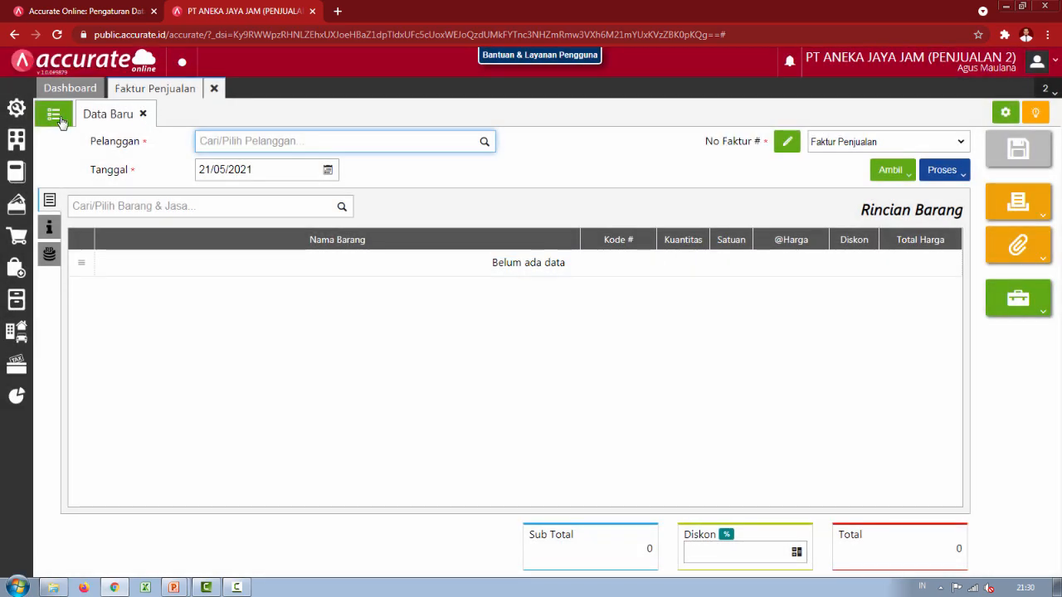
- Reopen the PT Hora invoice dated 18/01/2021 from the invoice list and review the discount terms on the slides
left_click(53, 115)
left_click(496, 236)
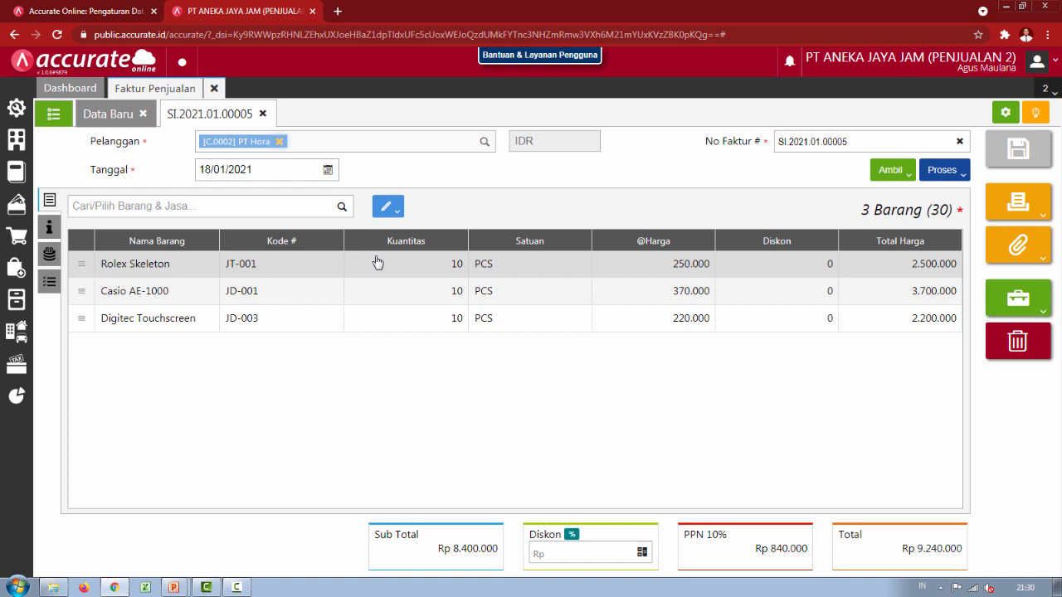
key("alt+Tab")
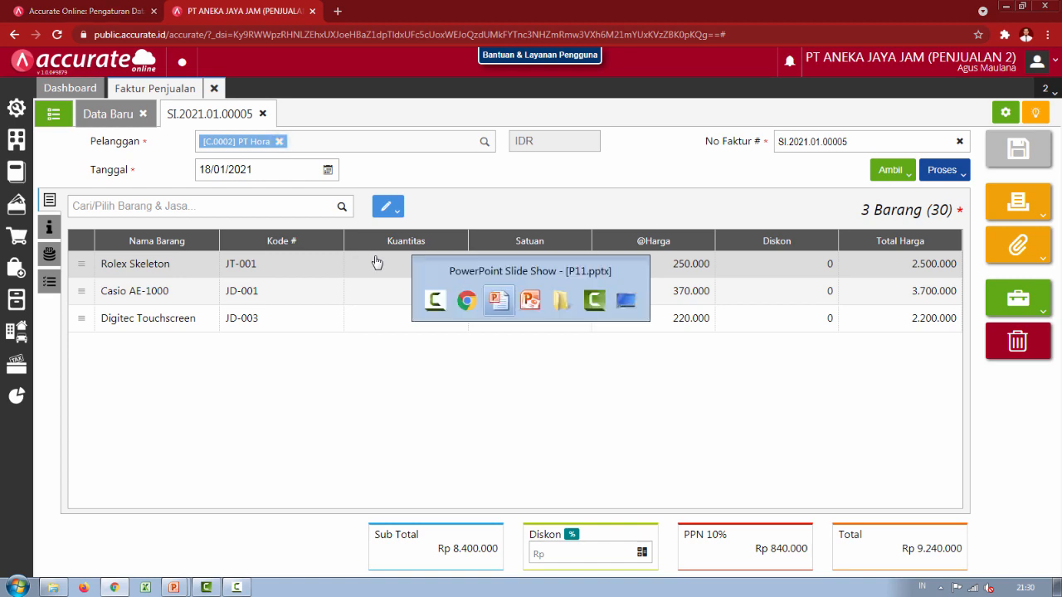
key("alt+Tab")
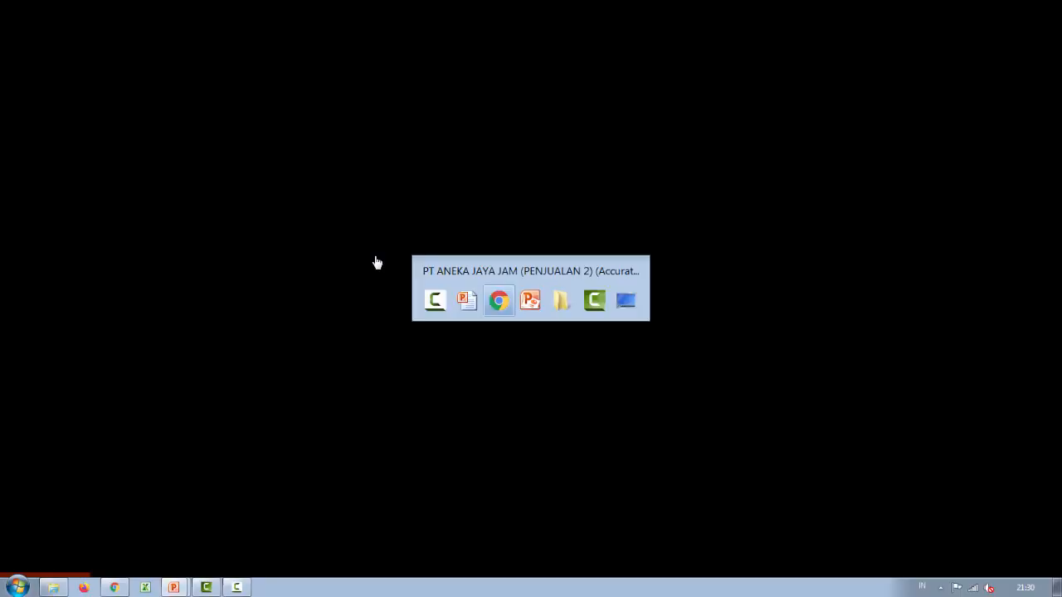
key("Left")
key("Left")
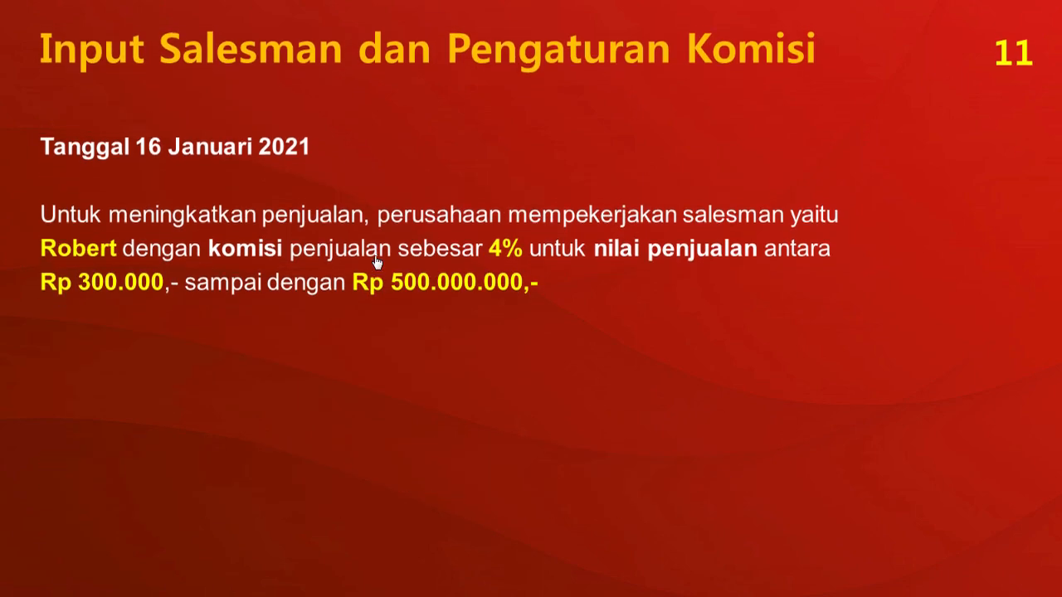
key("Right")
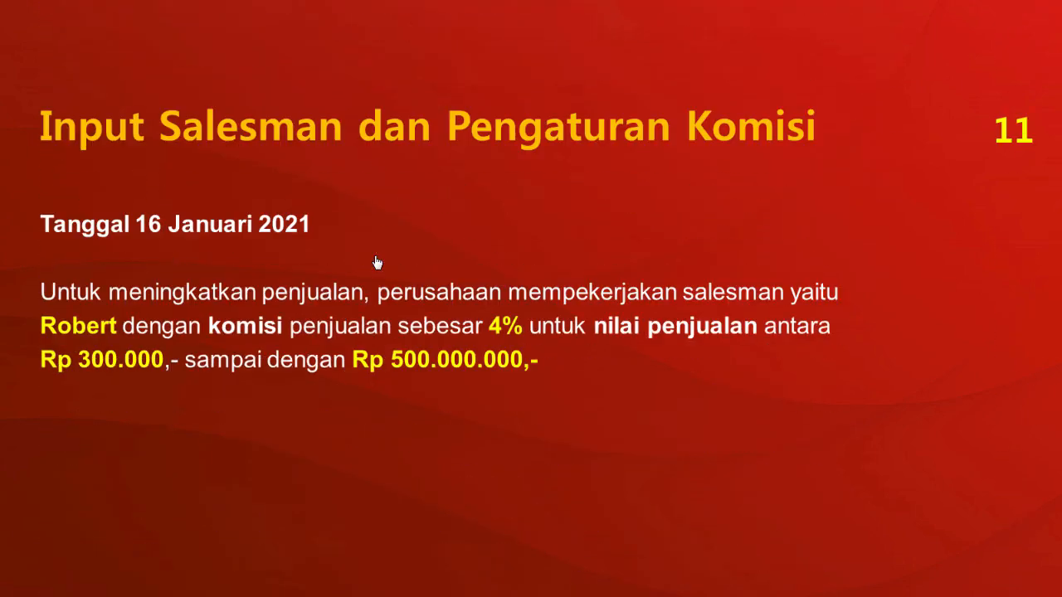
key("Right")
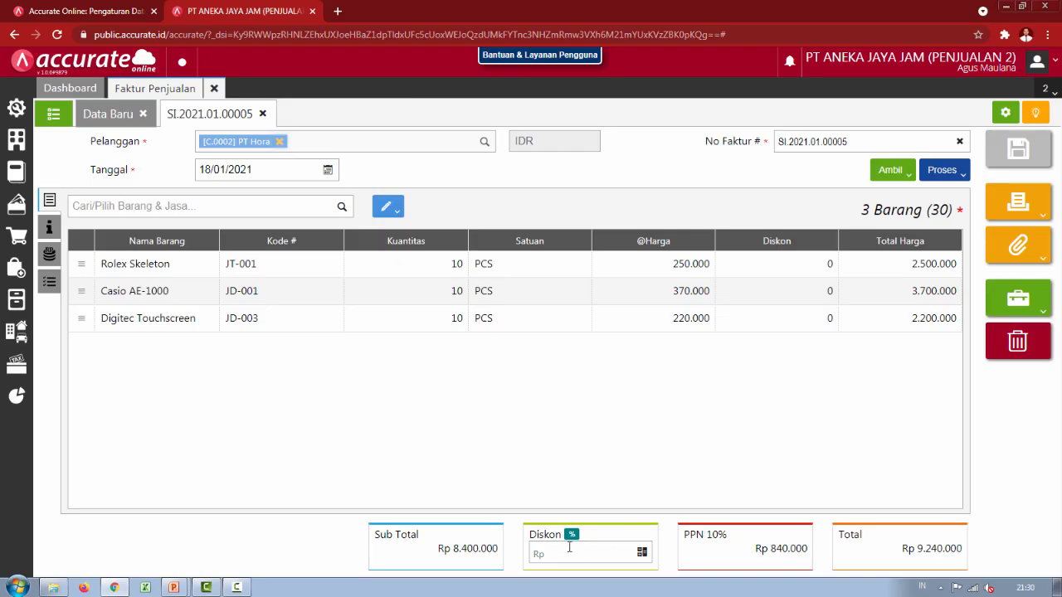
- Apply a 3% invoice discount to the PT Hora invoice and save it
left_click(570, 534)
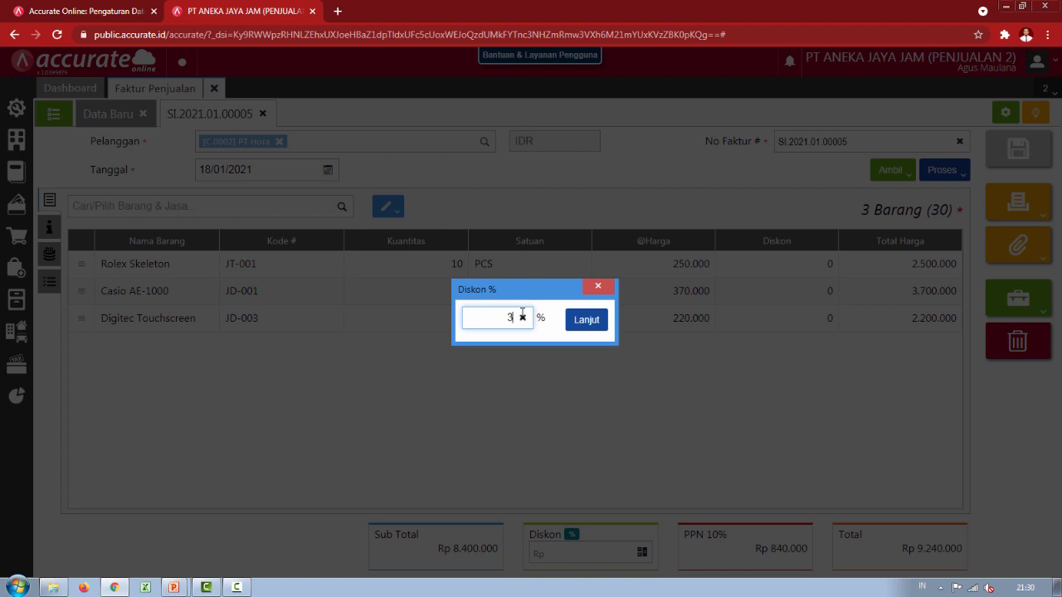
left_click(589, 324)
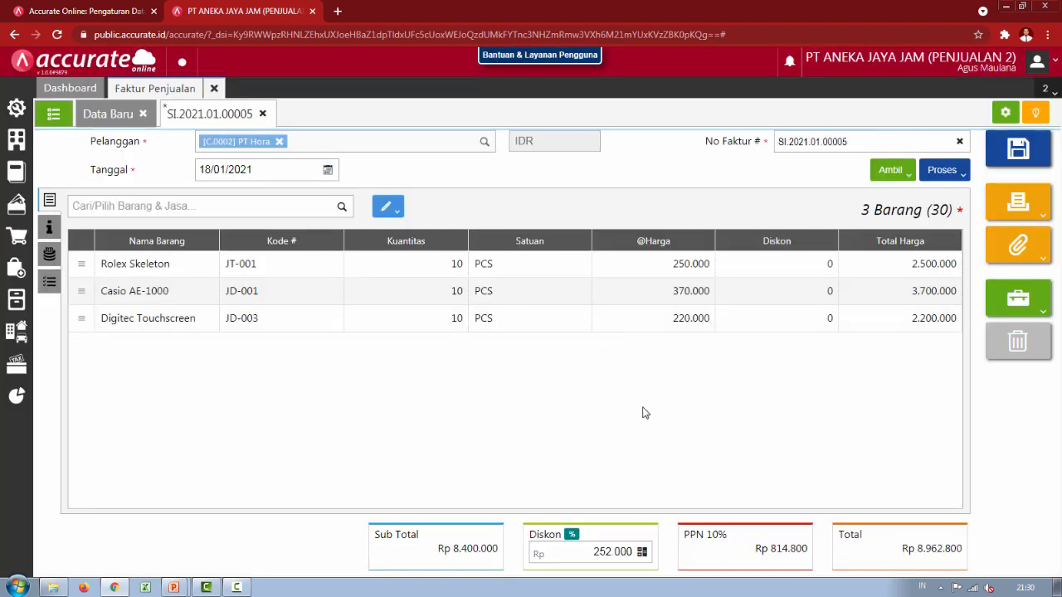
mouse_move(574, 538)
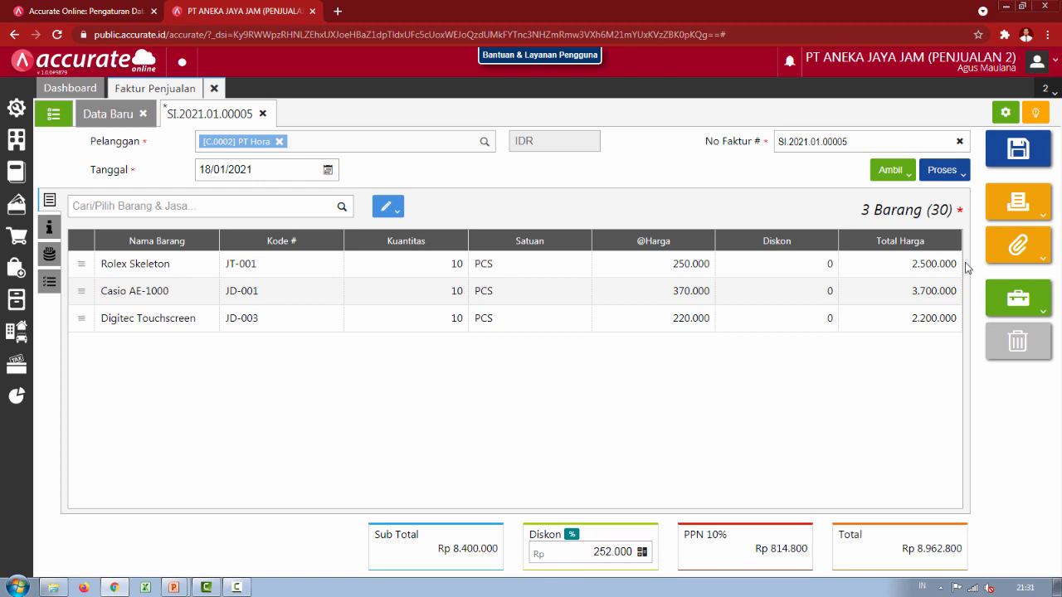
left_click(1018, 156)
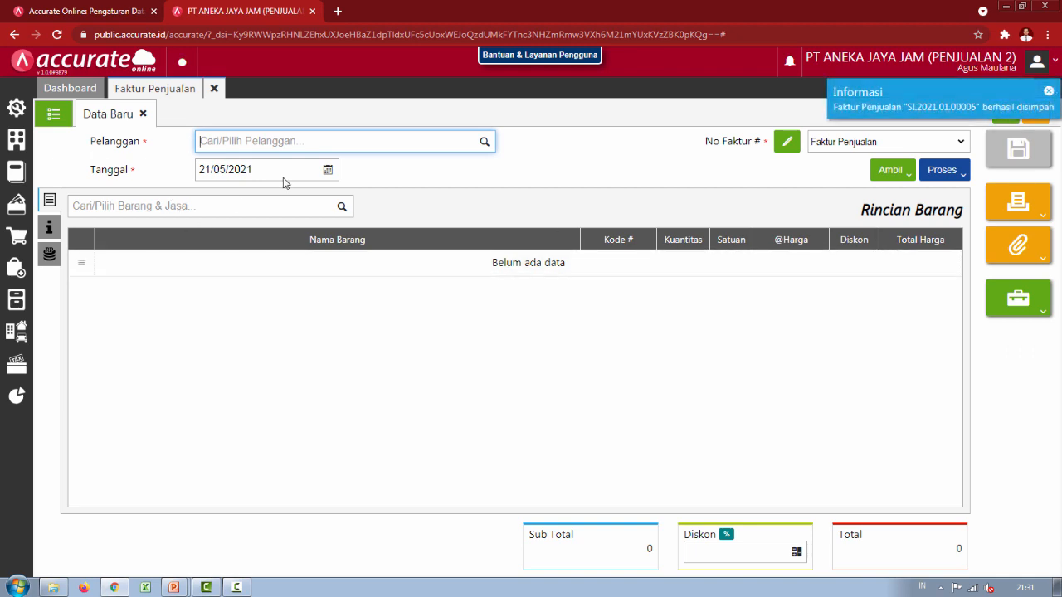
- Open the discounted PT Hora invoice from the invoice list and process it into a payment (Pembayaran)
left_click(53, 114)
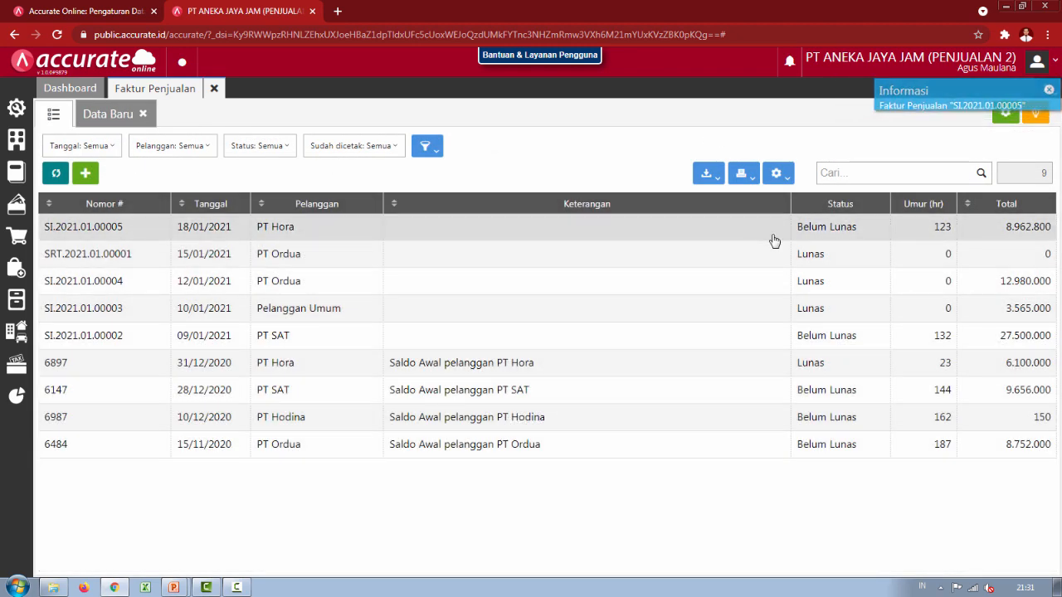
left_click(773, 236)
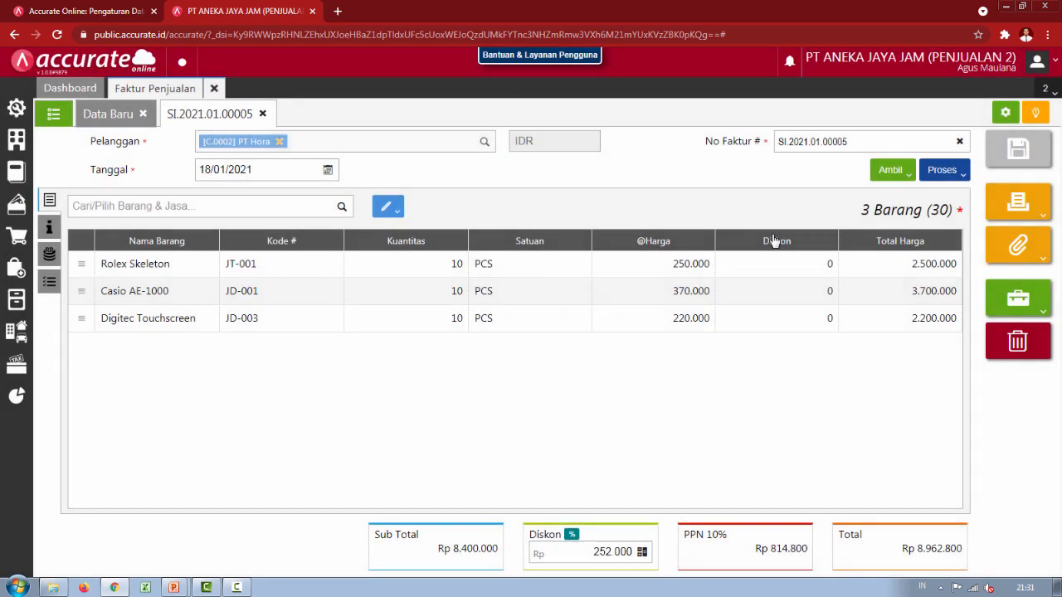
left_click(942, 170)
left_click(867, 194)
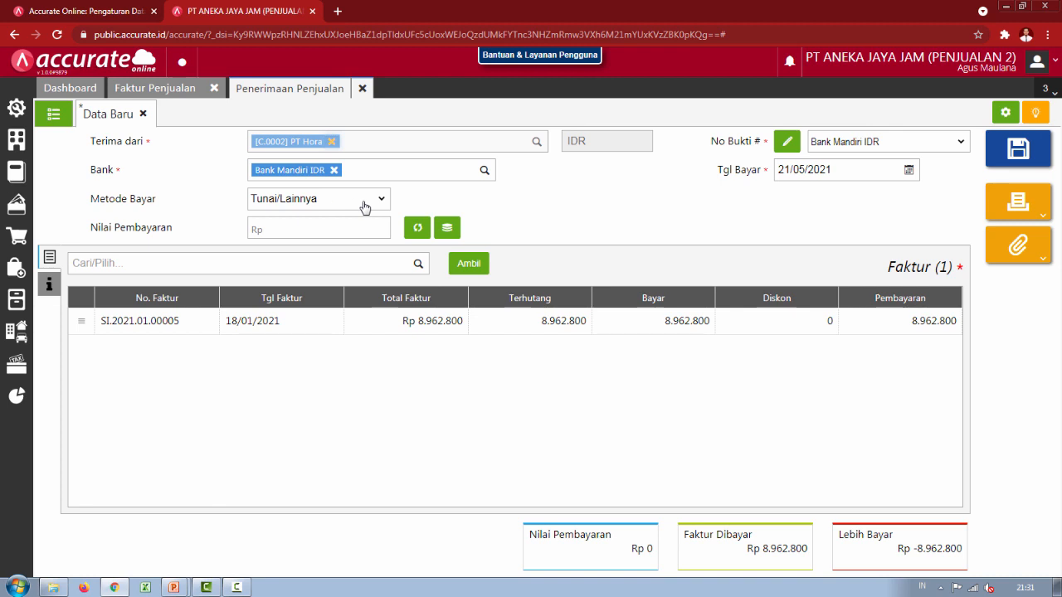
- Set the receipt's payment method to Transfer Bank and its payment date to 18/01/2021, checking the date on the slide
left_click(365, 207)
left_click(274, 239)
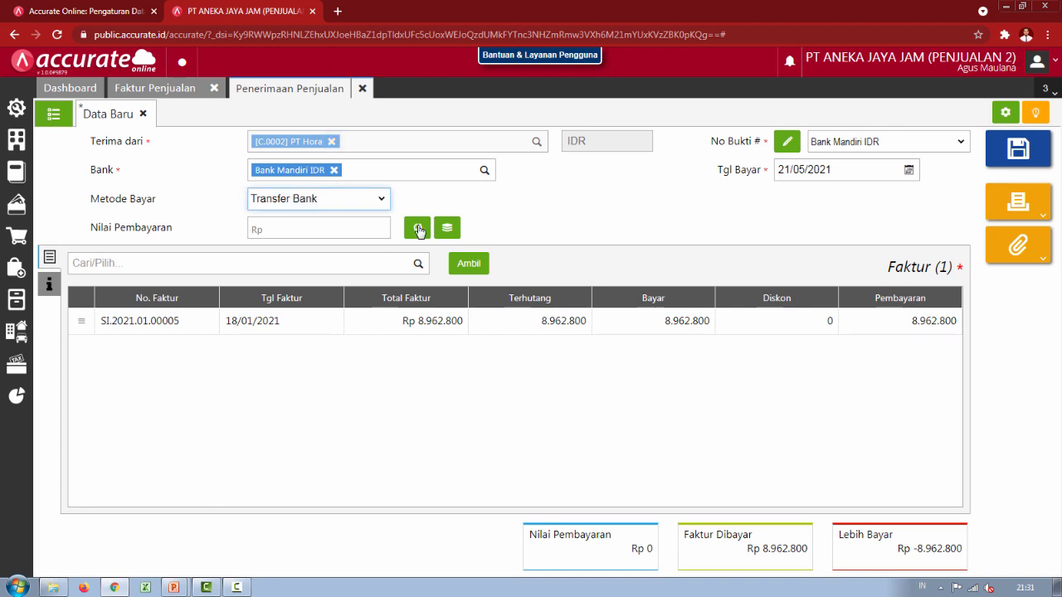
left_click(786, 170)
key("alt+Tab")
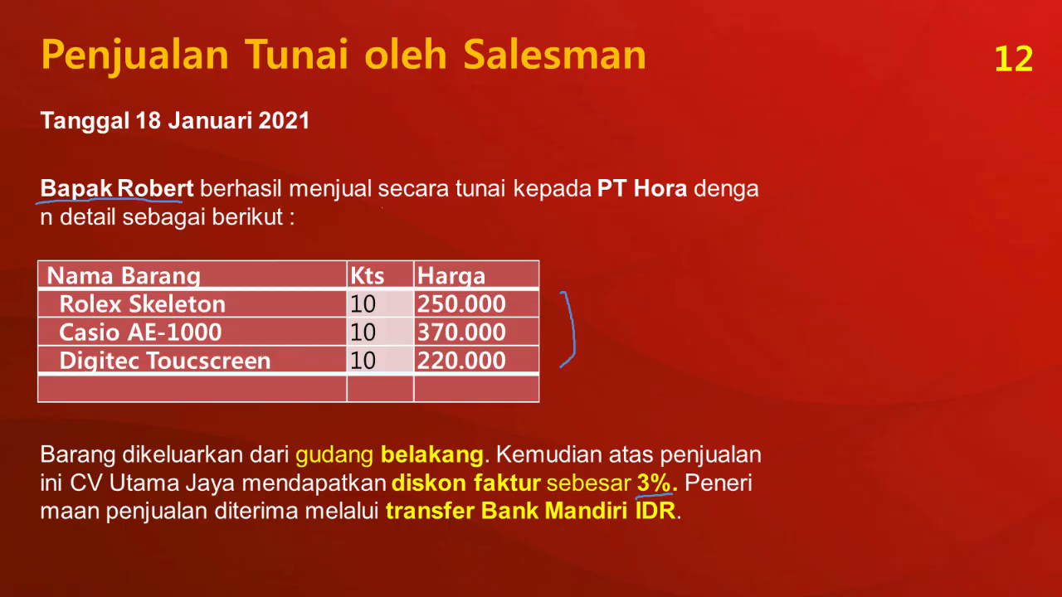
key("alt+Tab")
key("Tab")
type("18/01/2021")
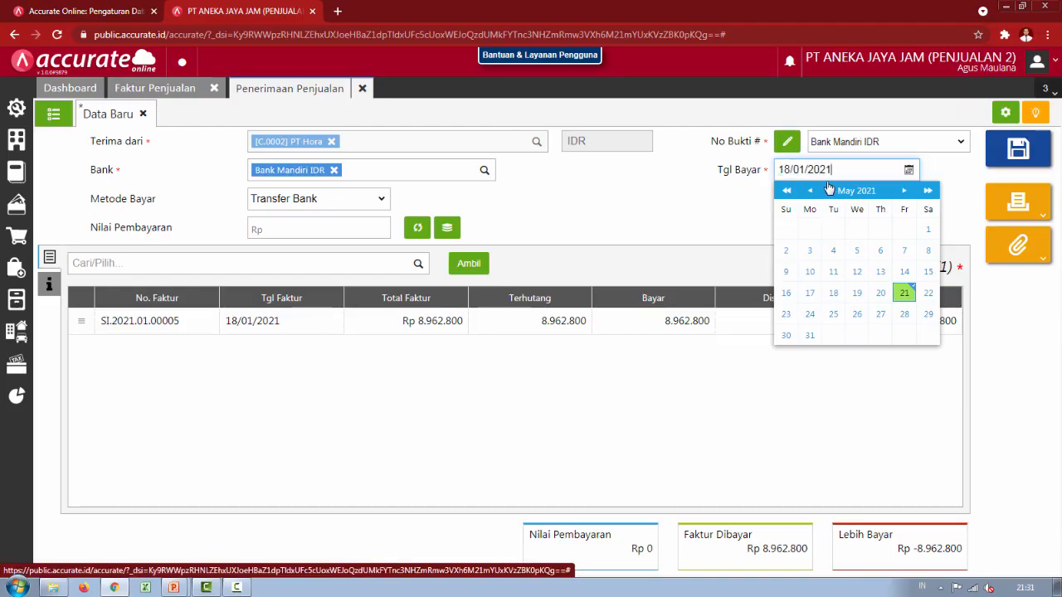
left_click(465, 262)
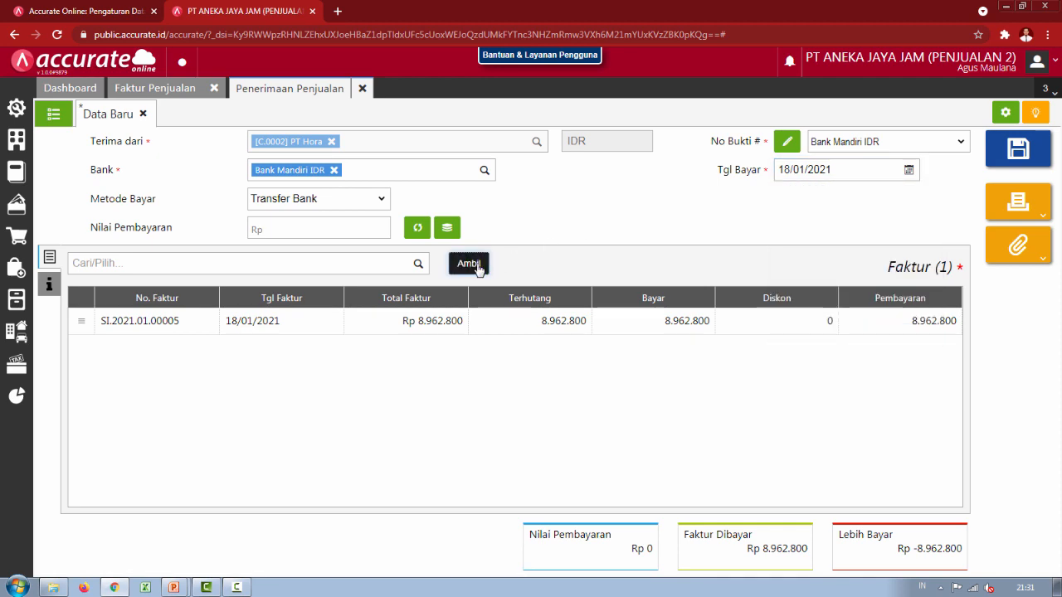
- Fill the PT Hora receipt's payment value with the invoice amount of Rp 8.962.800, save it, and close the receipt and invoice forms
left_click(764, 174)
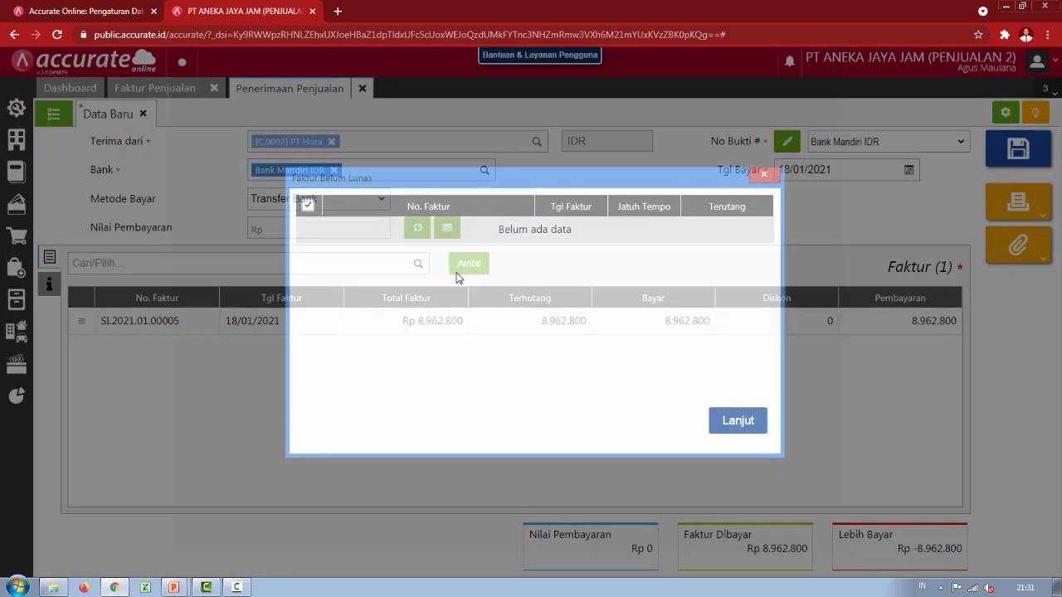
left_click(665, 246)
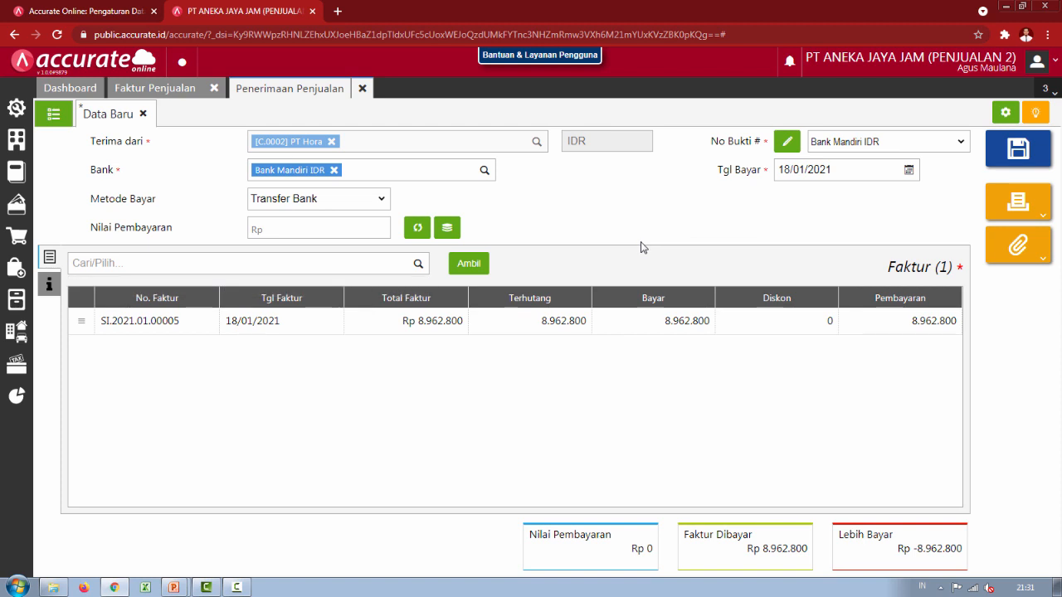
left_click(418, 227)
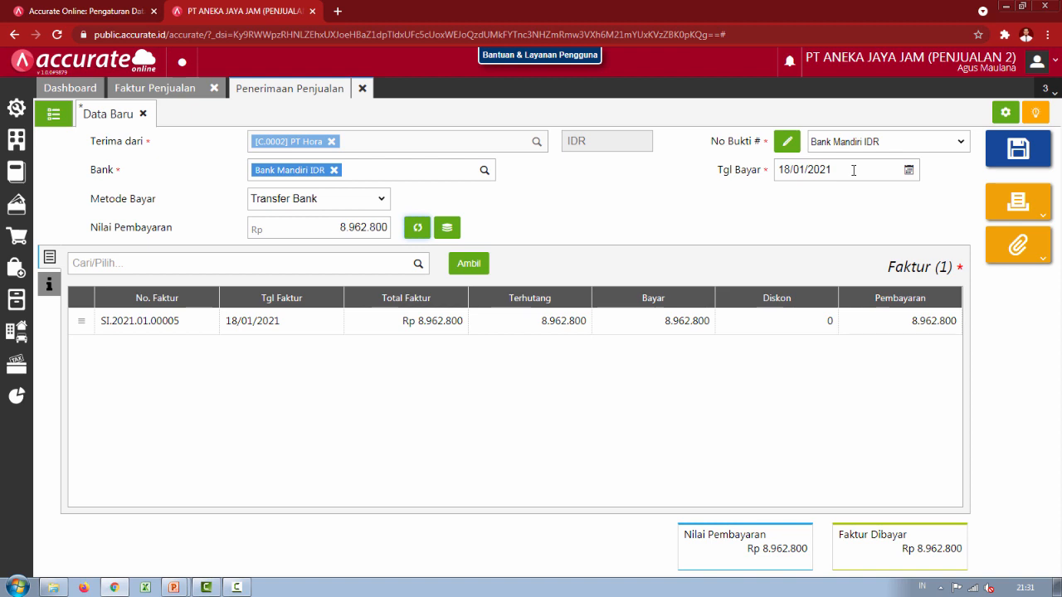
left_click(1018, 148)
left_click(363, 88)
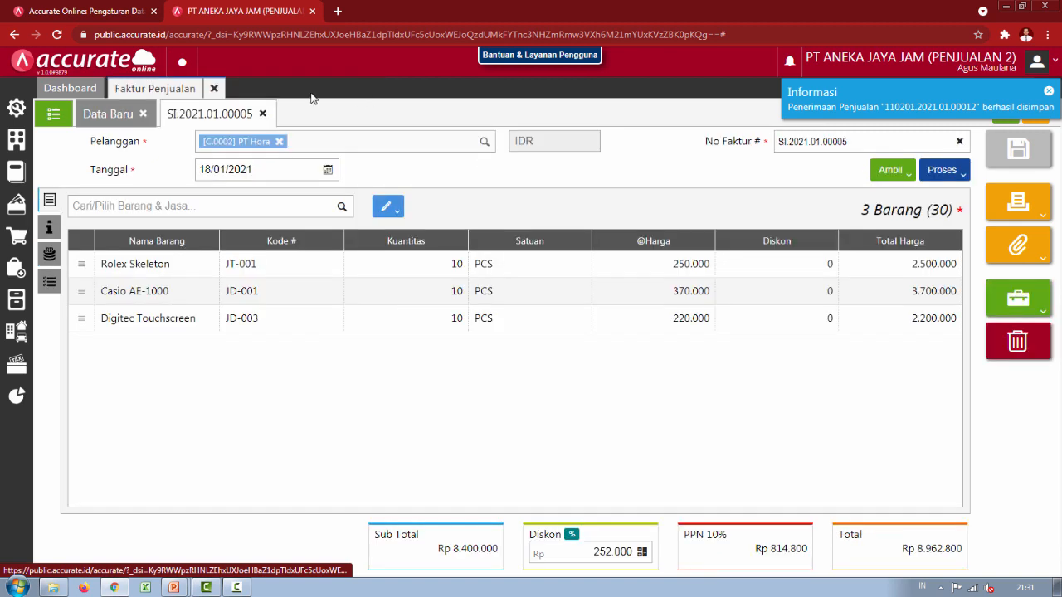
left_click(219, 90)
- Review the slide on the salesman's credit sale to PT Hodina and underline the rupiah currency note
key("alt+Tab")
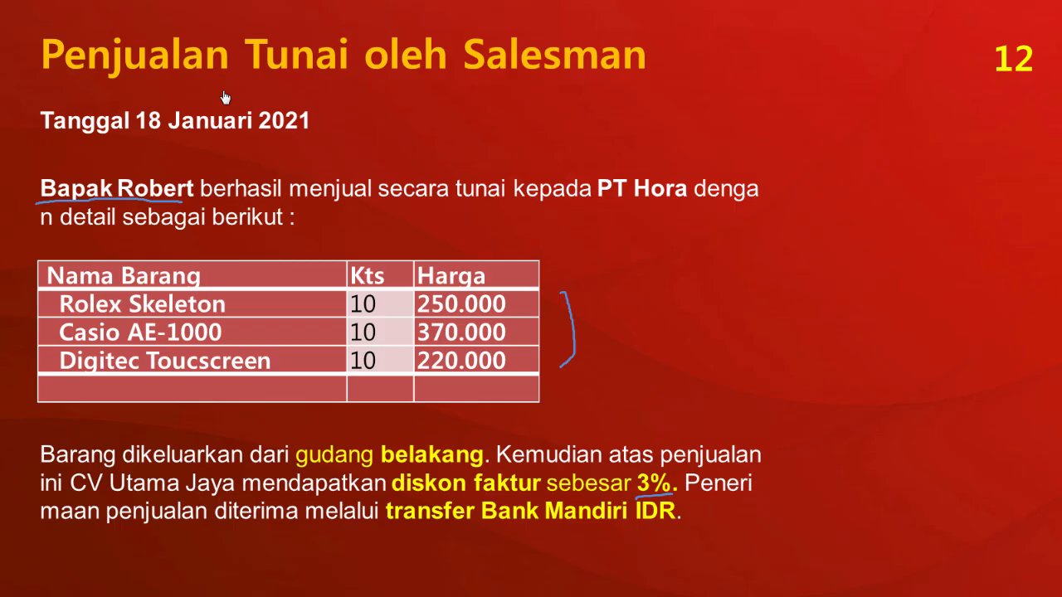
key("Right")
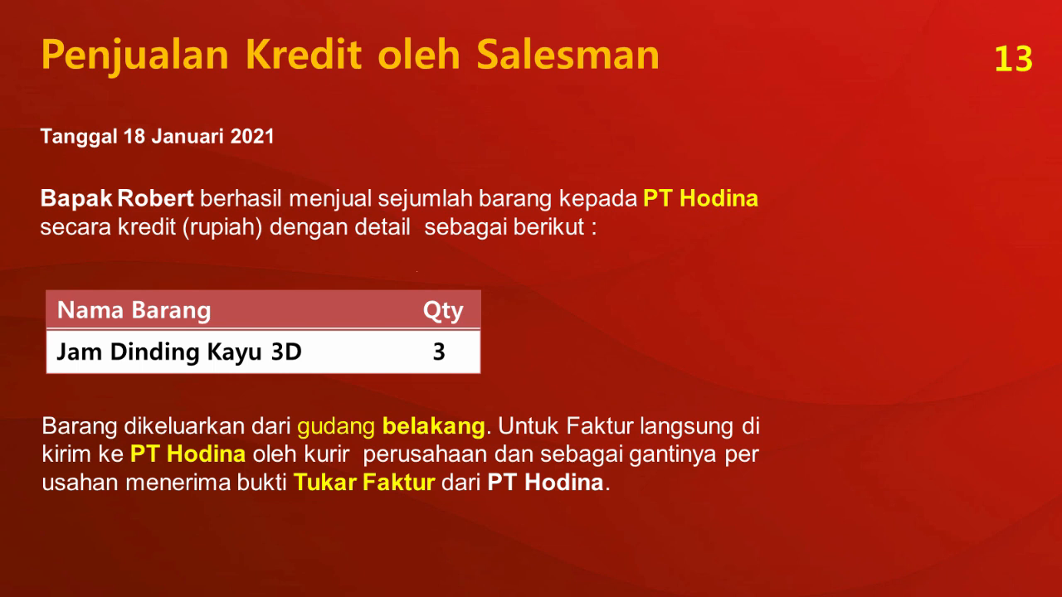
left_click_drag(189, 245, 252, 248)
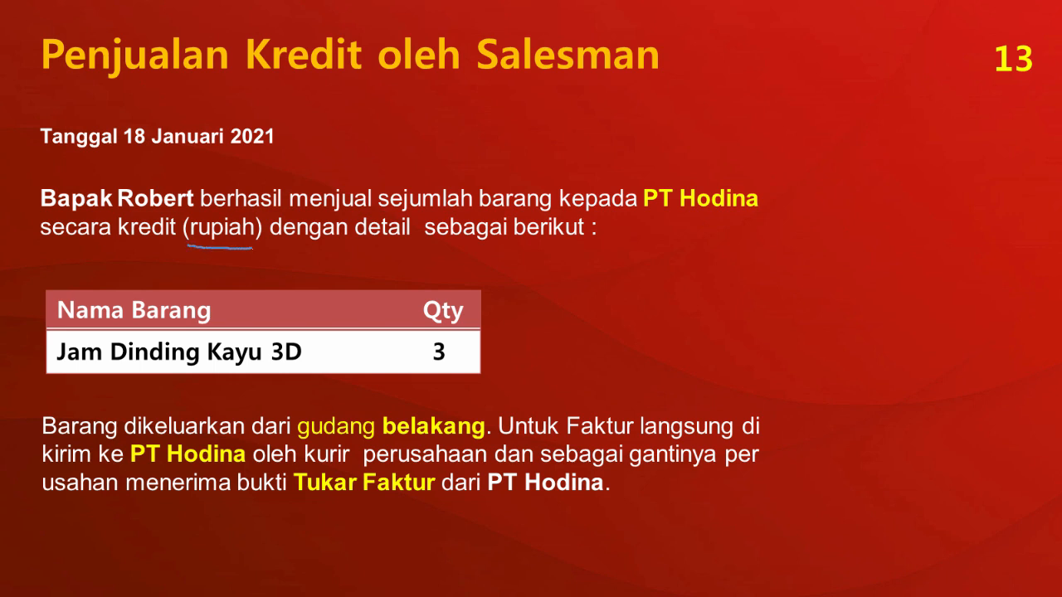
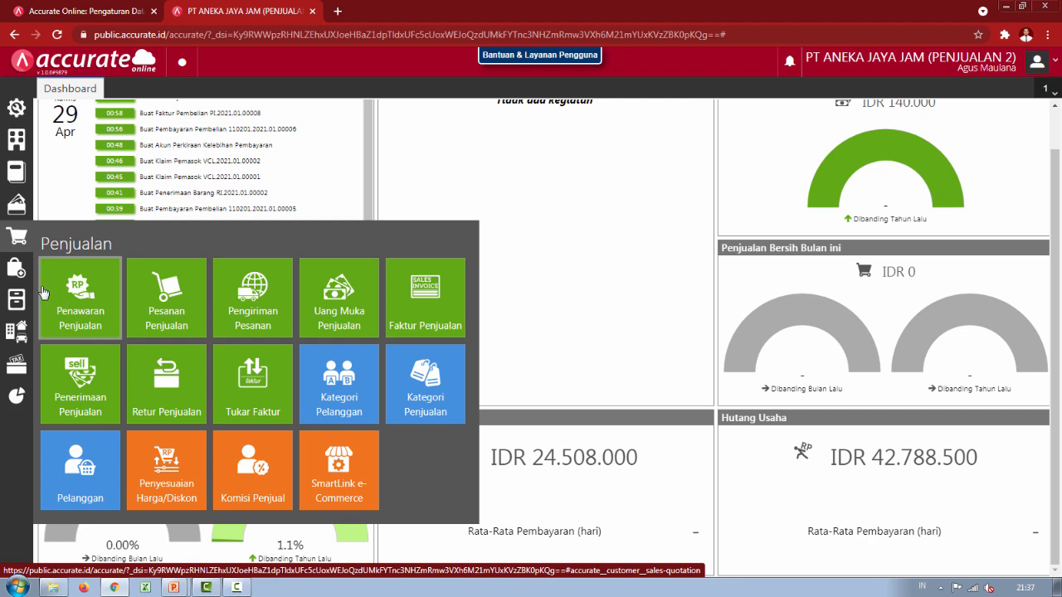
- Enable the Klaim Pelanggan sales feature in the company preferences and save them
left_click(18, 110)
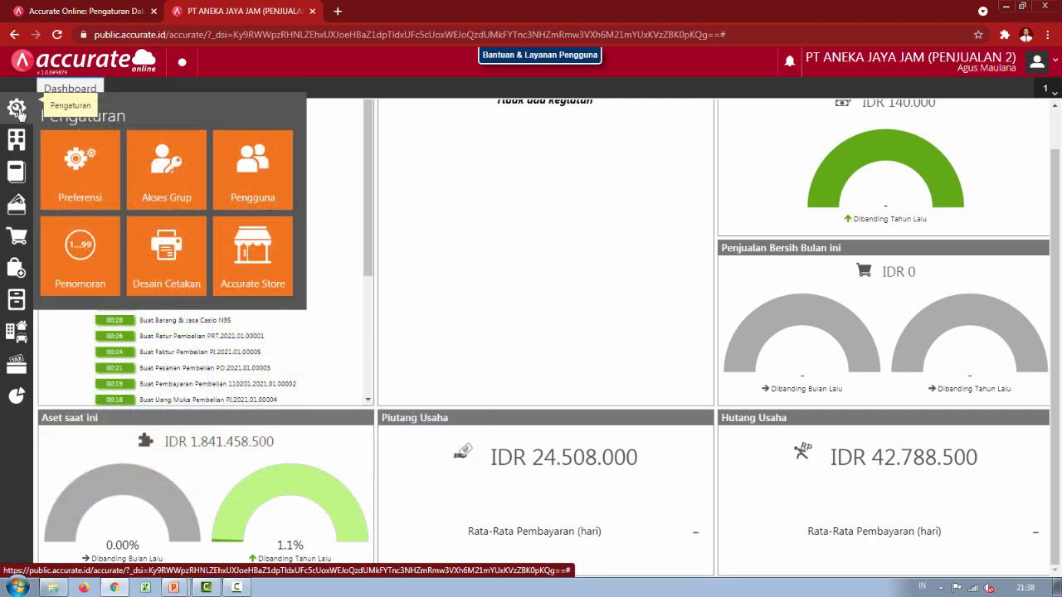
left_click(93, 196)
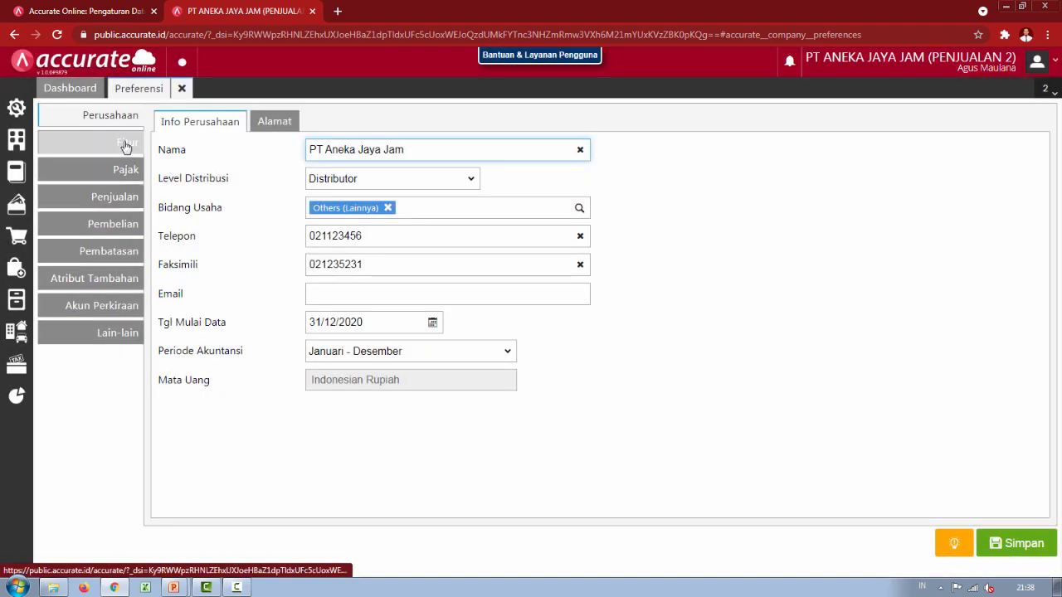
left_click(126, 144)
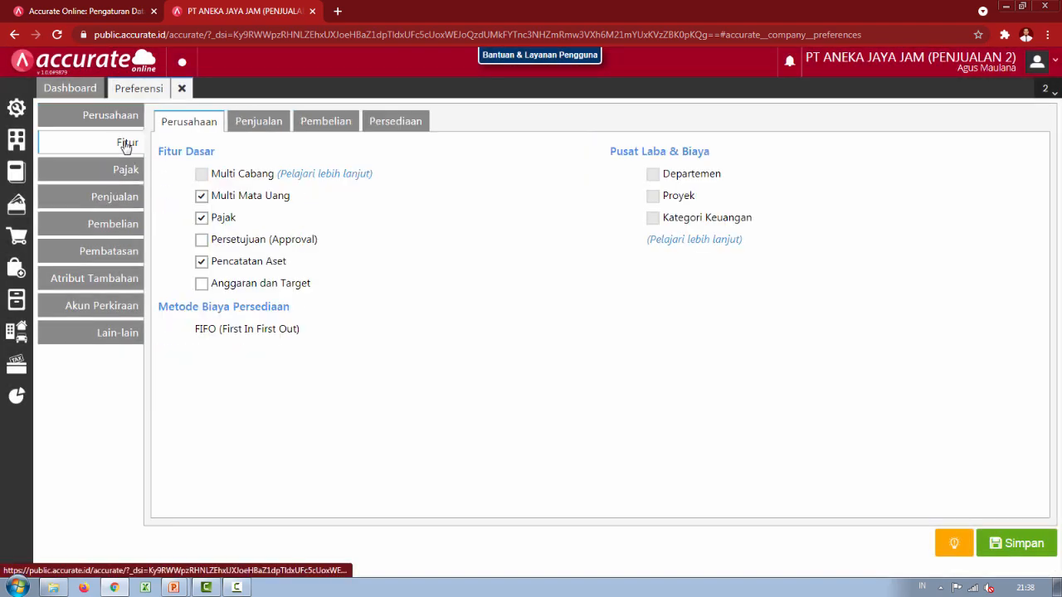
left_click(259, 126)
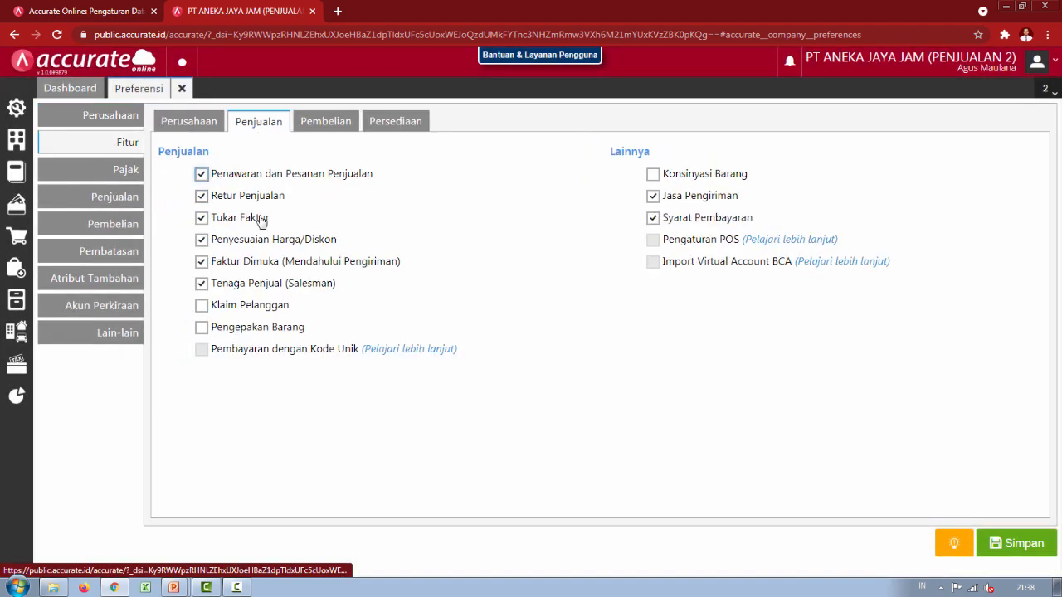
left_click(200, 308)
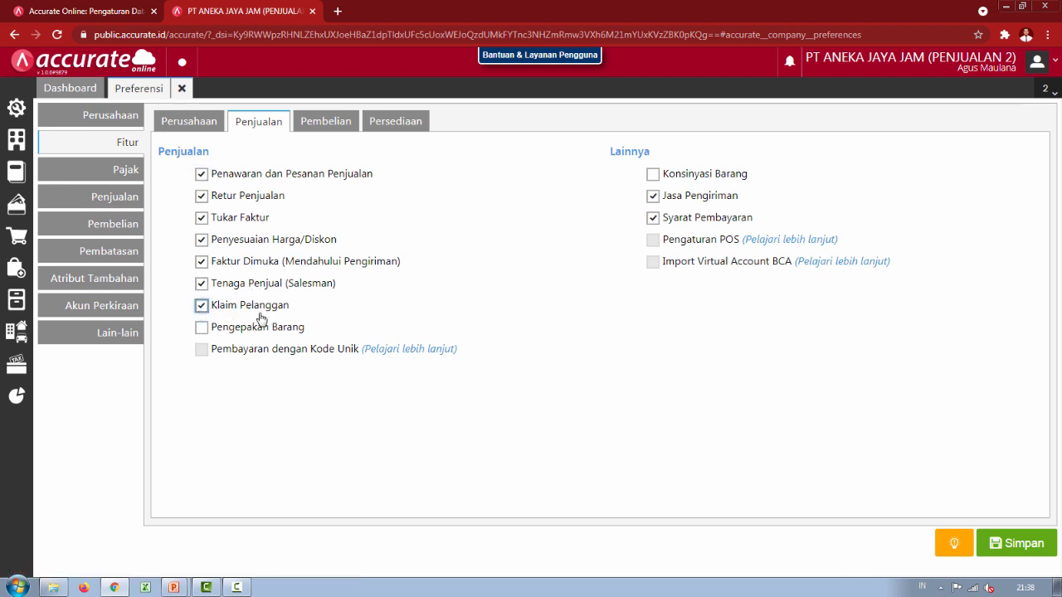
left_click(1019, 545)
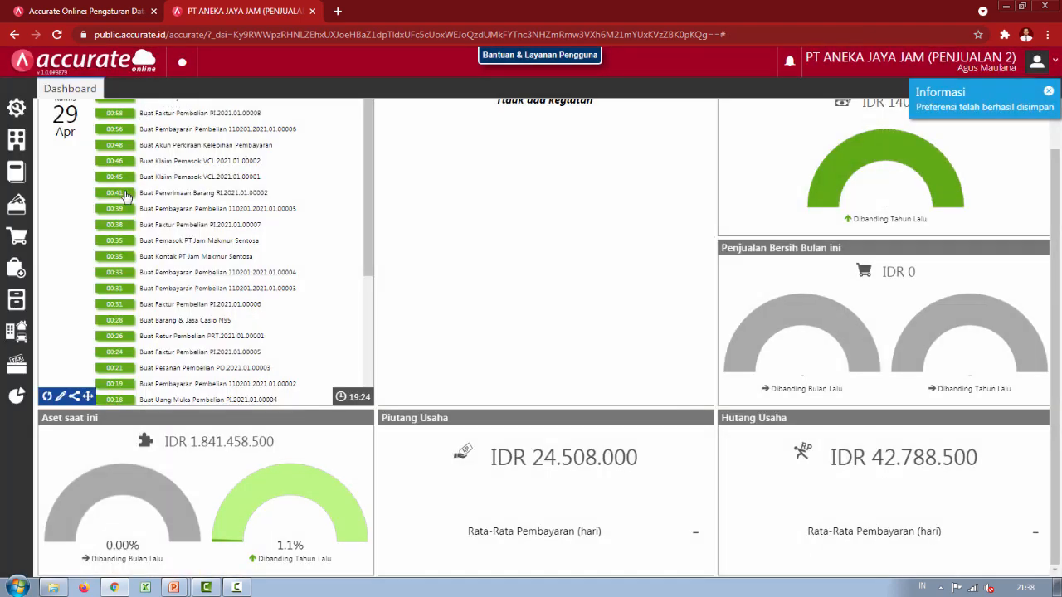
- Start a new customer claim (Klaim Pelanggan), keep its type as Terima Barang, and select PT Hora as the customer
left_click(7, 243)
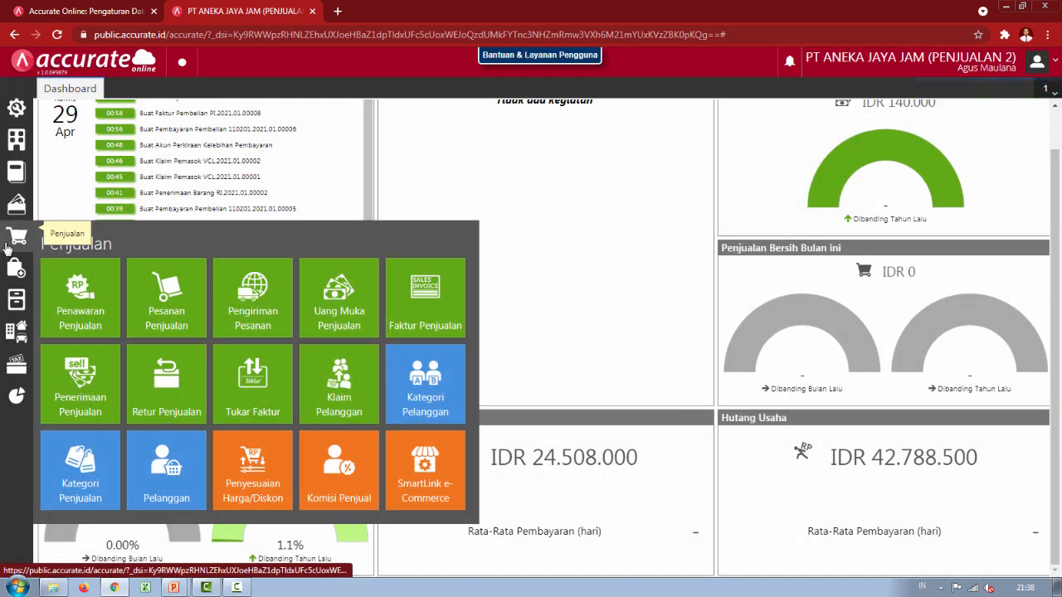
left_click(352, 389)
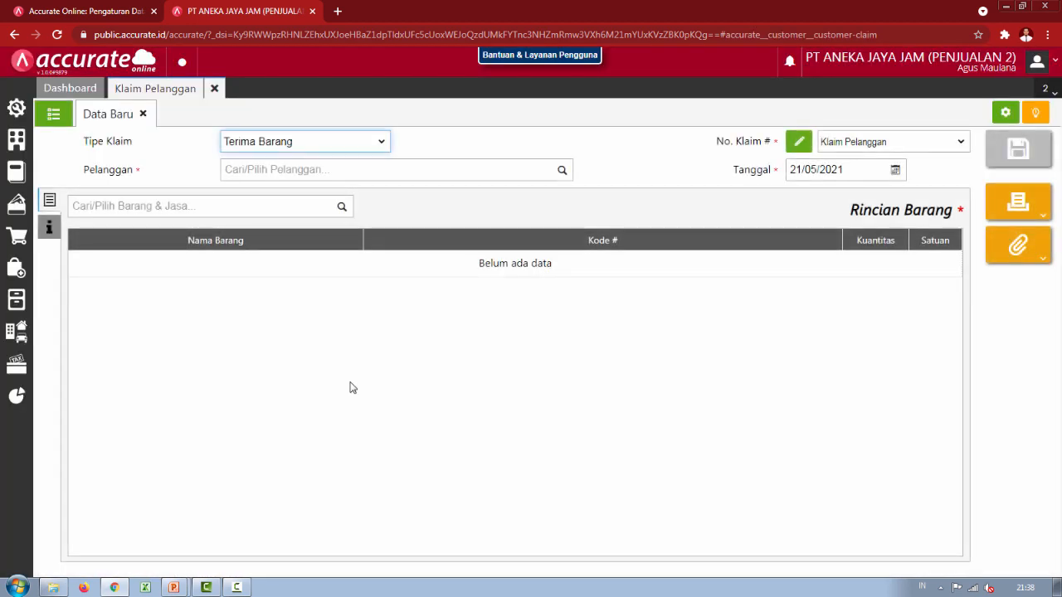
left_click(282, 146)
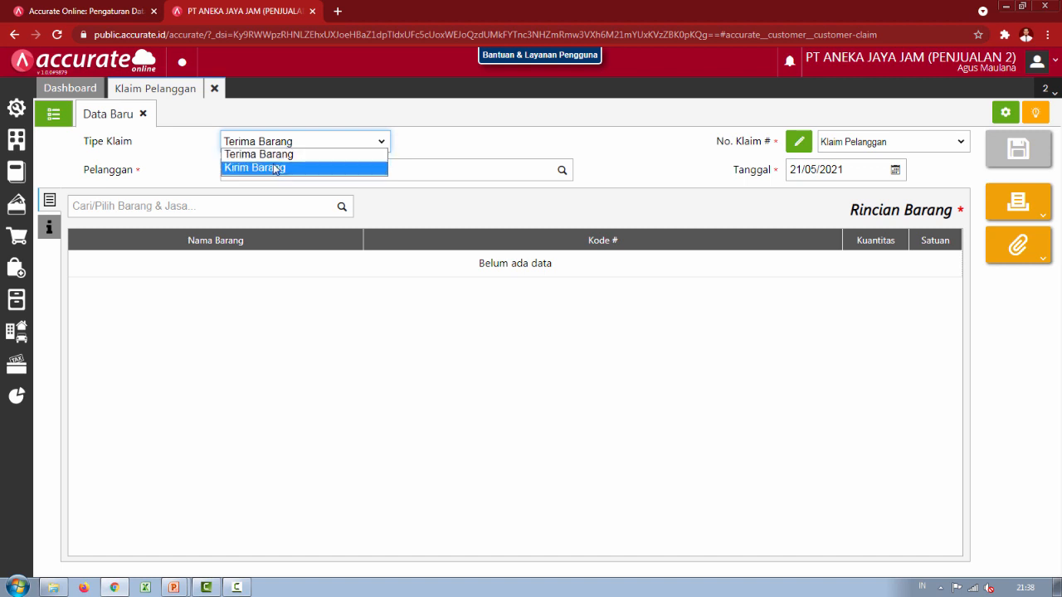
left_click(420, 149)
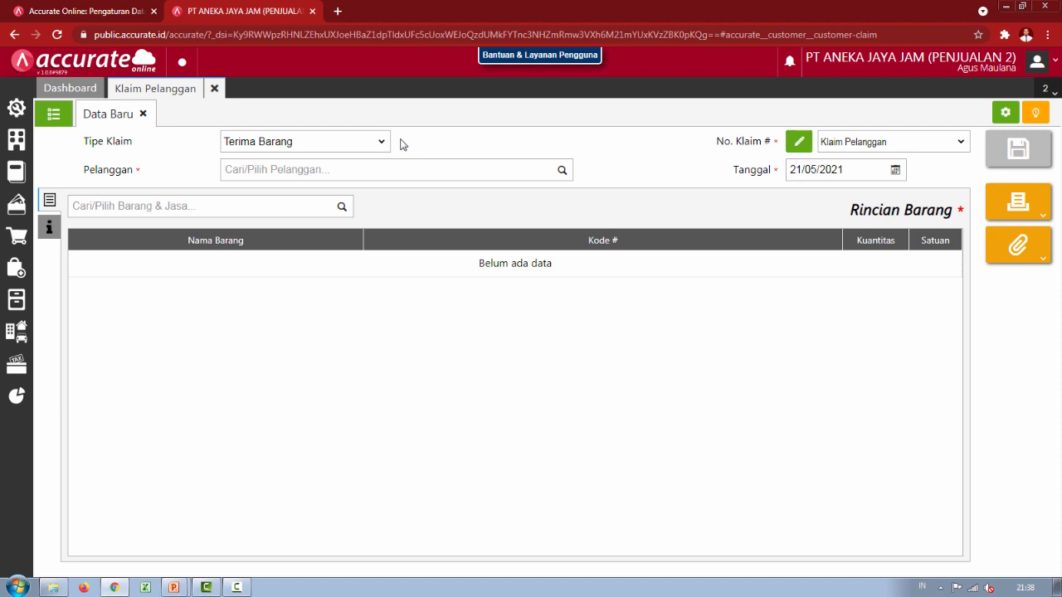
left_click(287, 170)
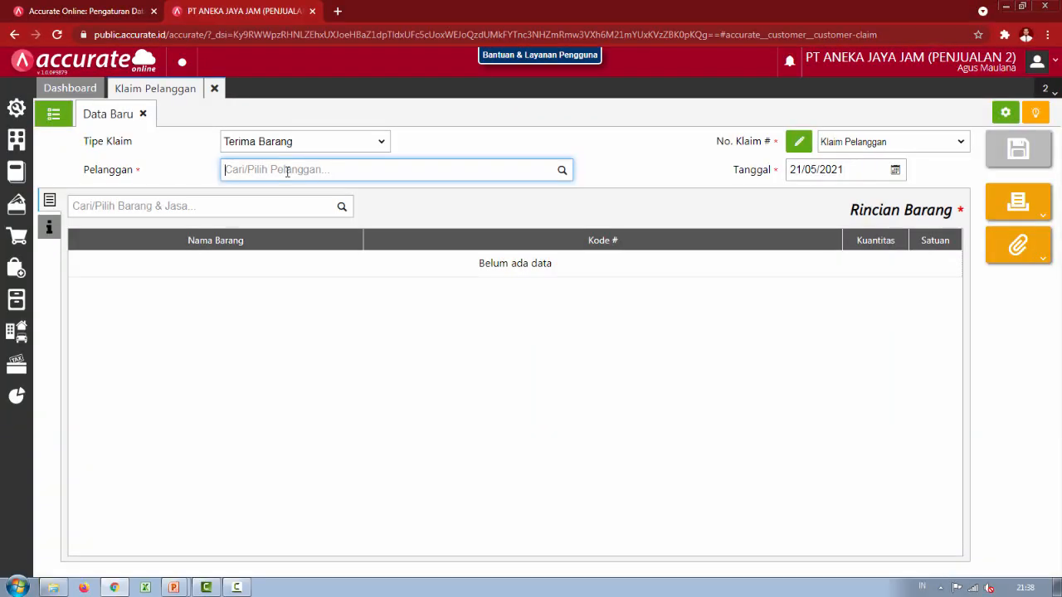
type("hora")
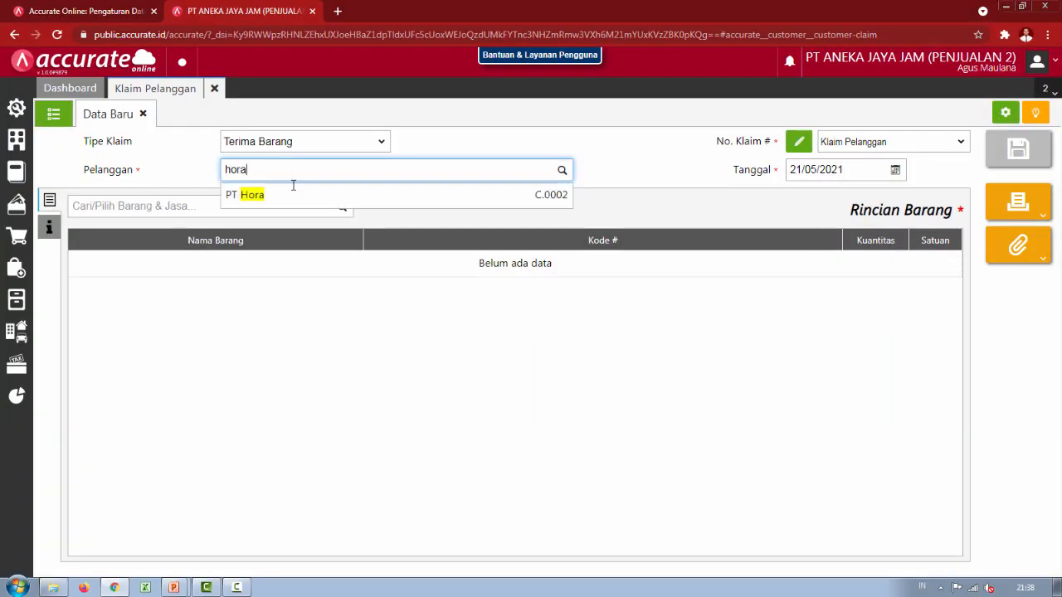
left_click(293, 196)
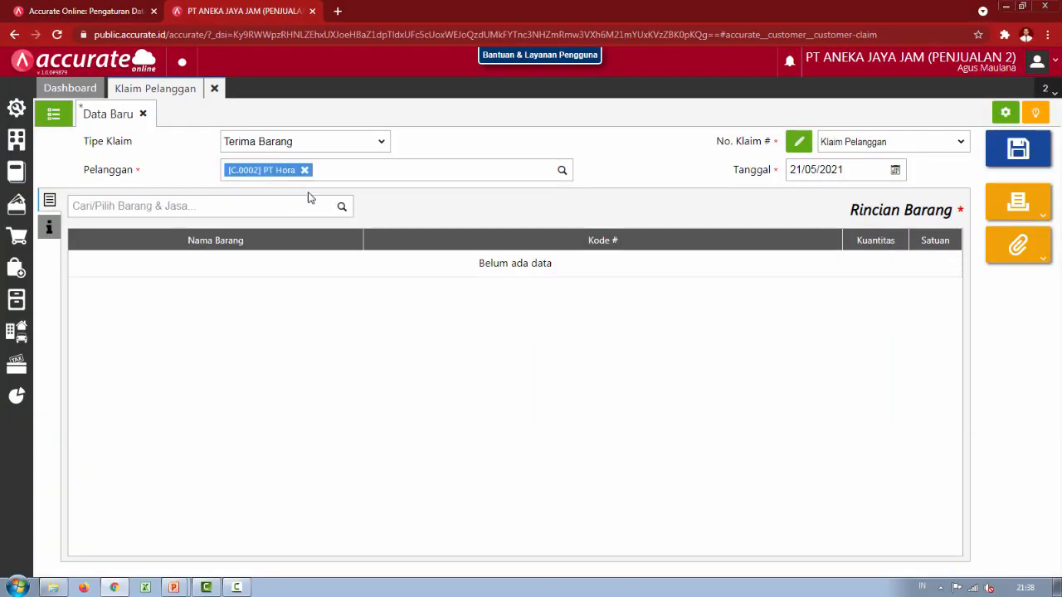
- Set the customer claim's date to 20/01/2021, checking it against the warranty claim slide
left_click(817, 170)
key("alt+Tab")
key("alt+Tab")
type("20/04/20")
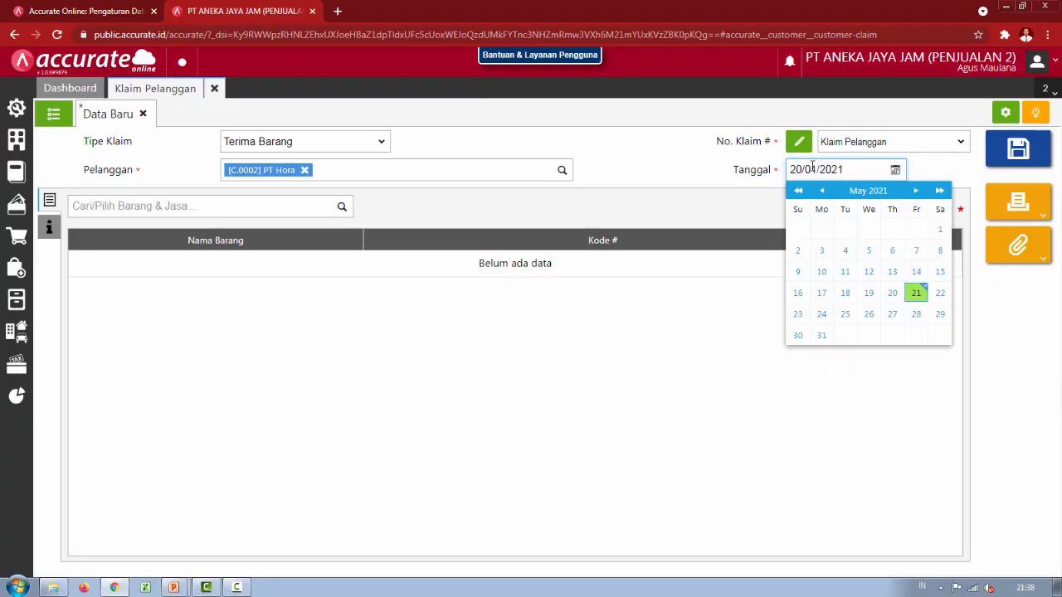
left_click(618, 188)
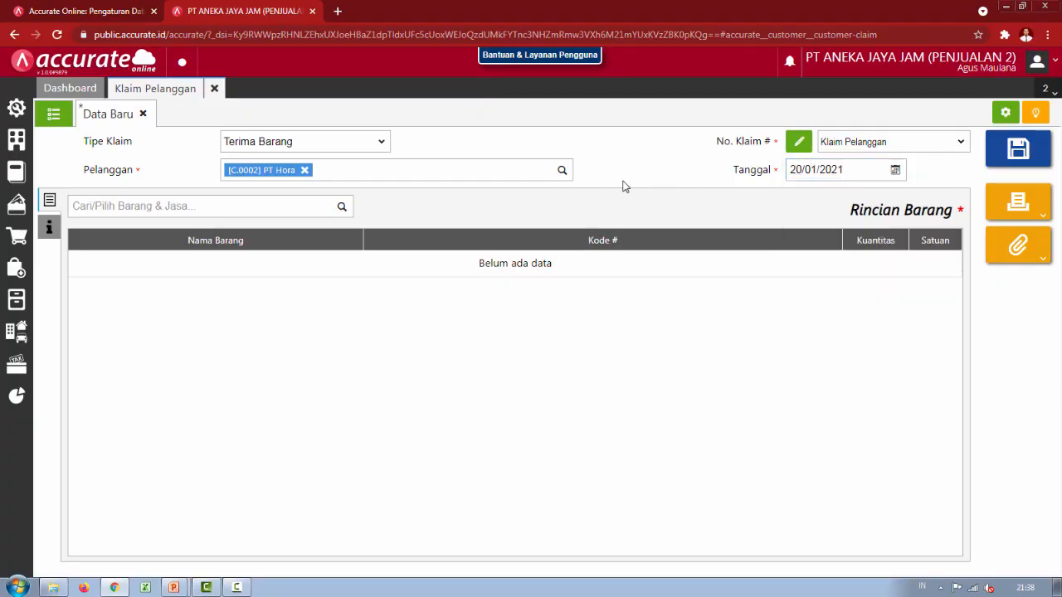
key("alt+Tab")
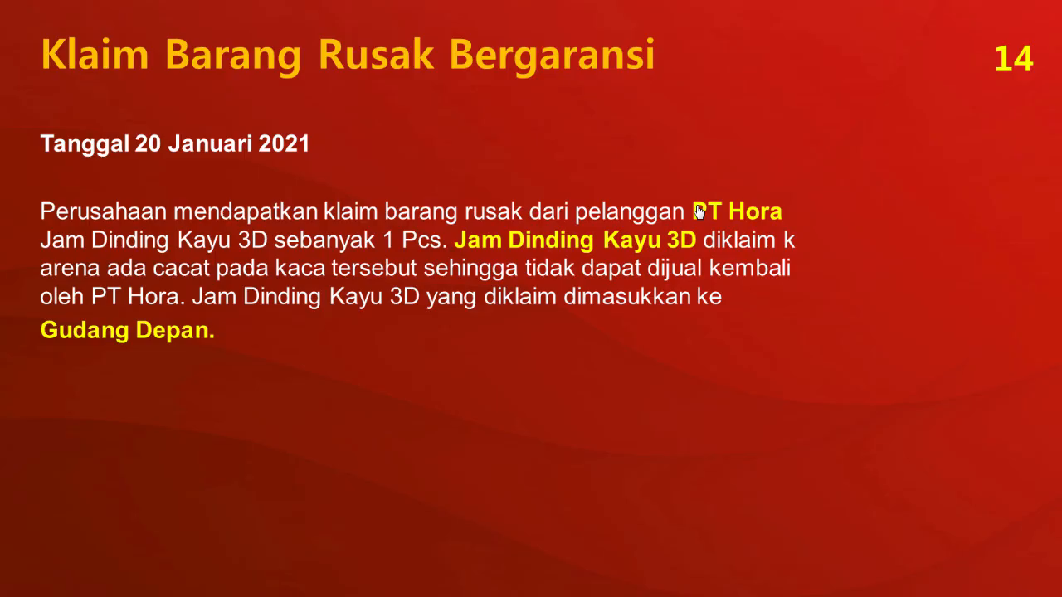
key("alt+Tab")
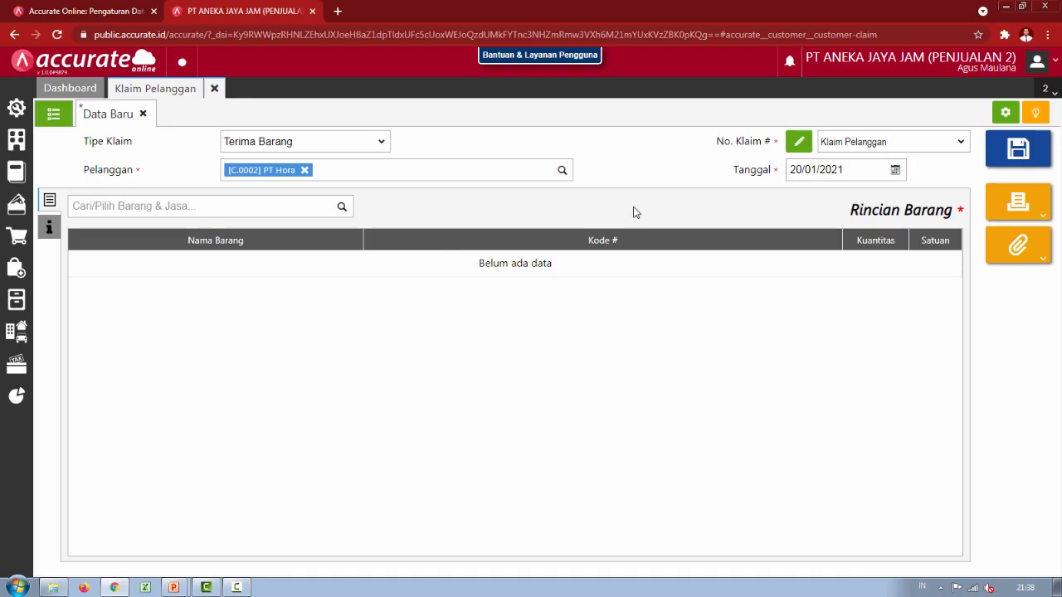
- Add 1 PCS of Jam Dinding Kayu 3D to the claim with the Depan warehouse, checking the item on the slide
left_click(340, 208)
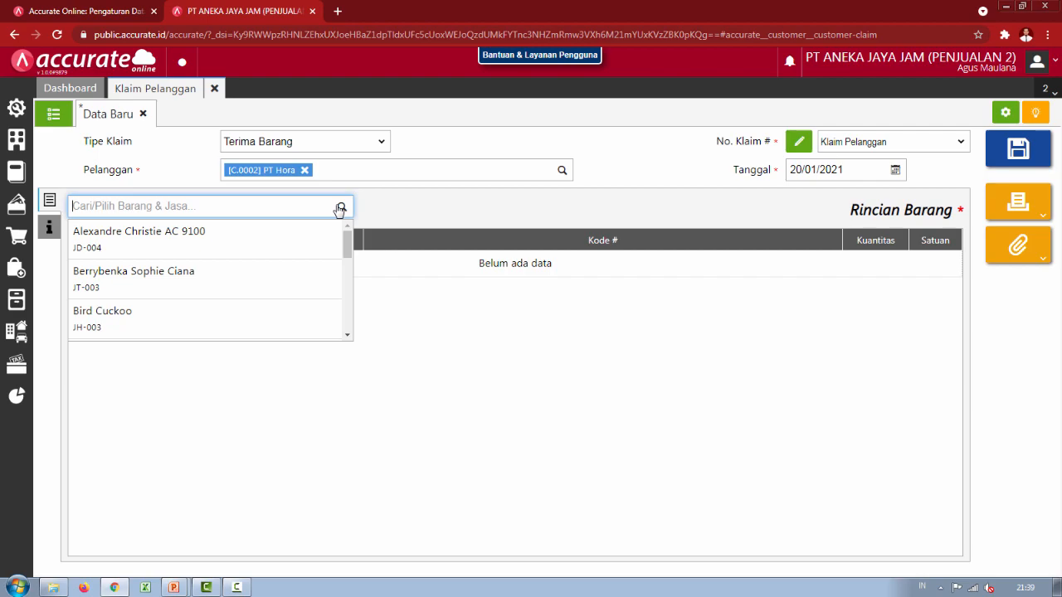
key("alt+Tab")
key("alt+Tab")
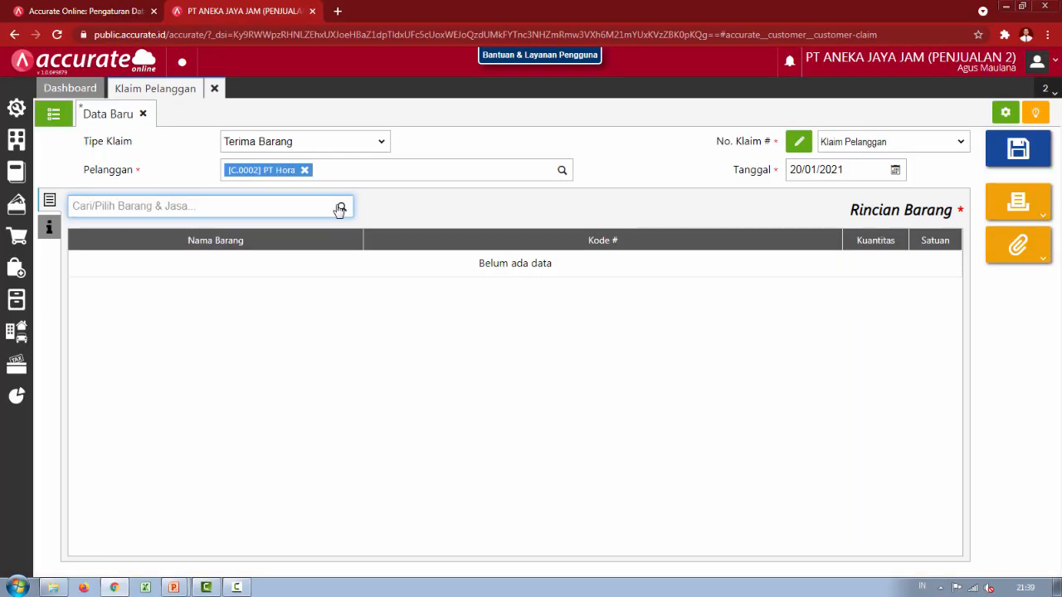
key("alt+Tab")
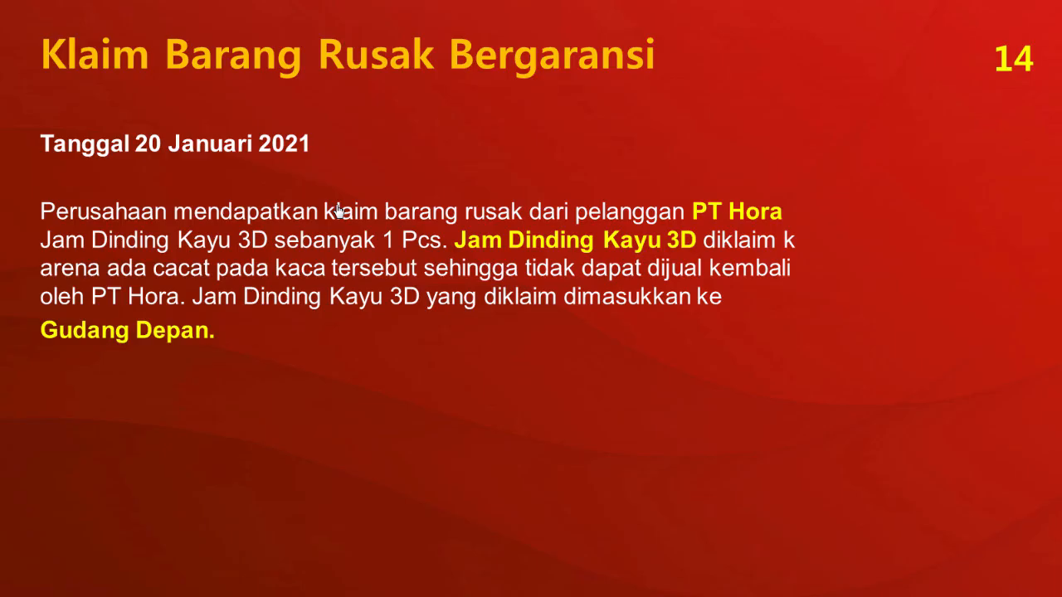
key("alt+Tab")
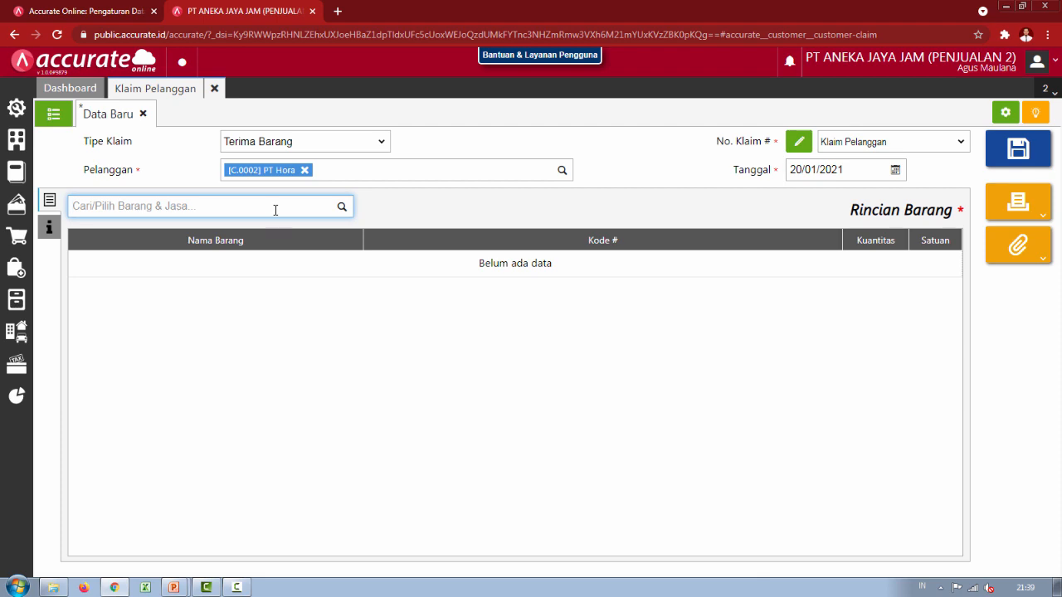
type("jam")
left_click(267, 233)
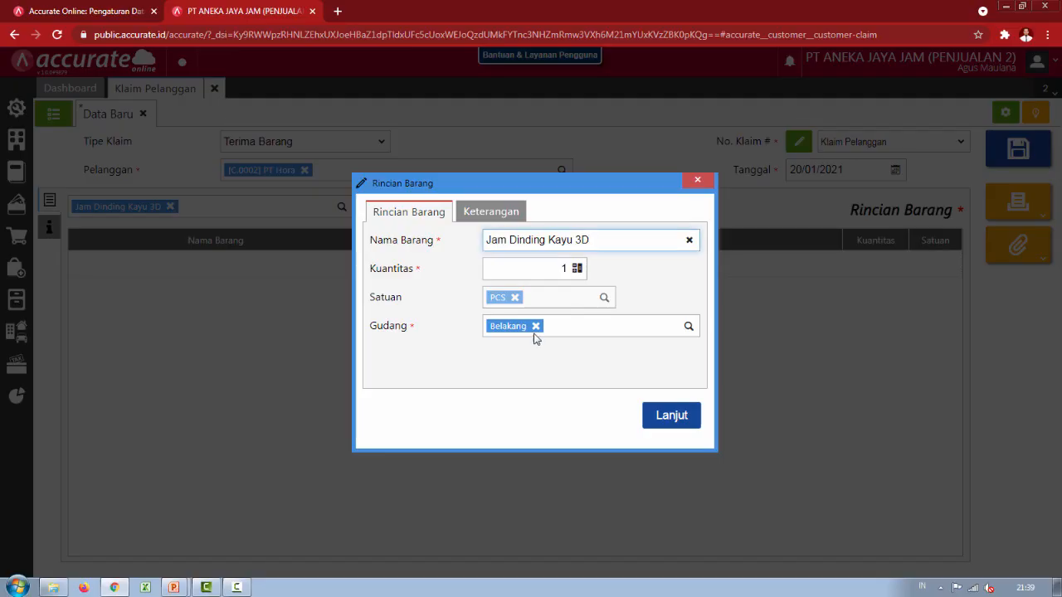
left_click(535, 322)
left_click(693, 328)
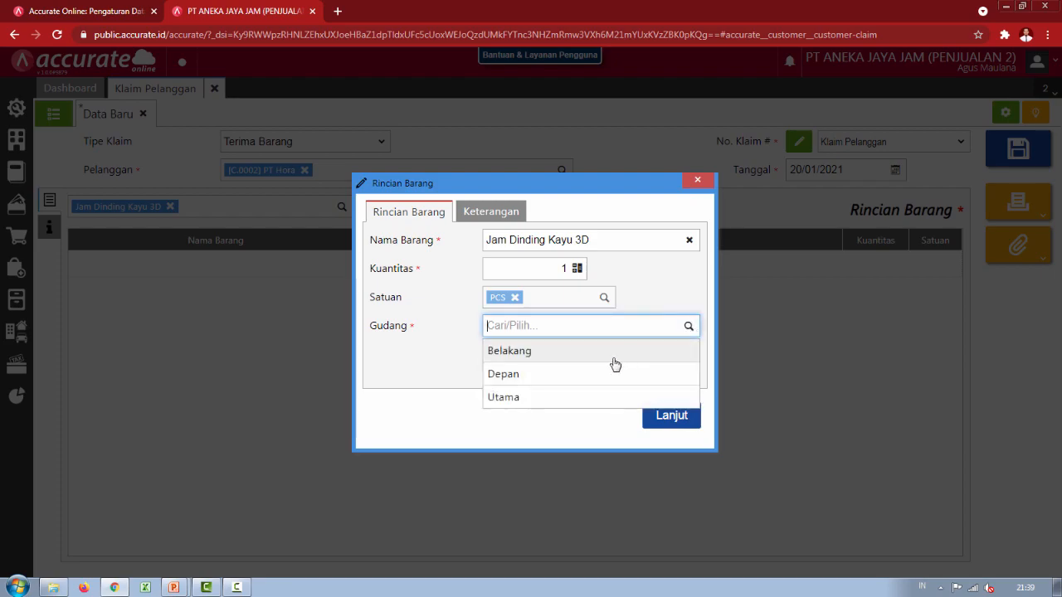
left_click(585, 376)
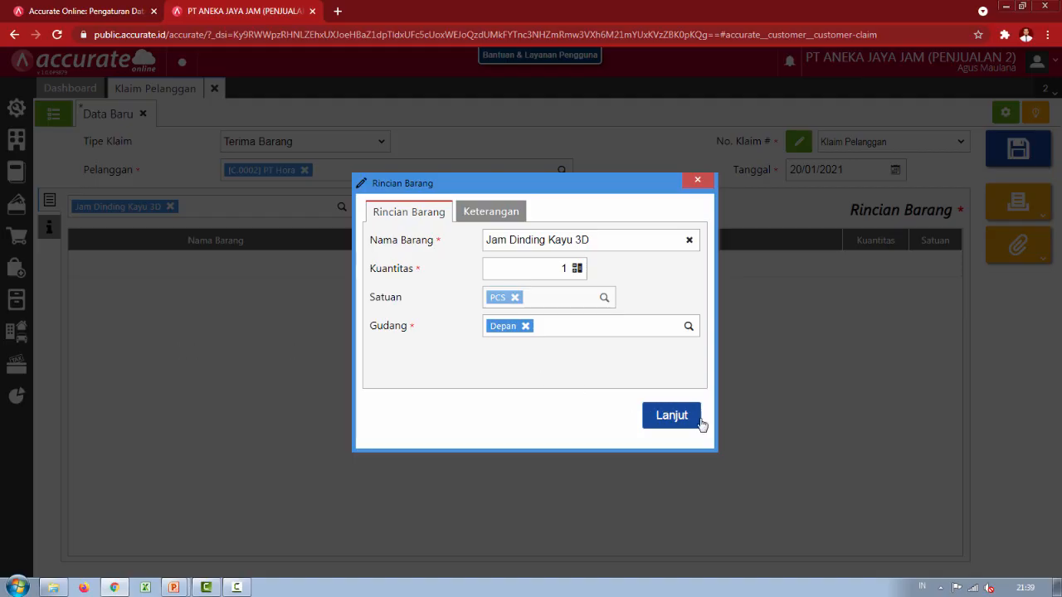
left_click(672, 416)
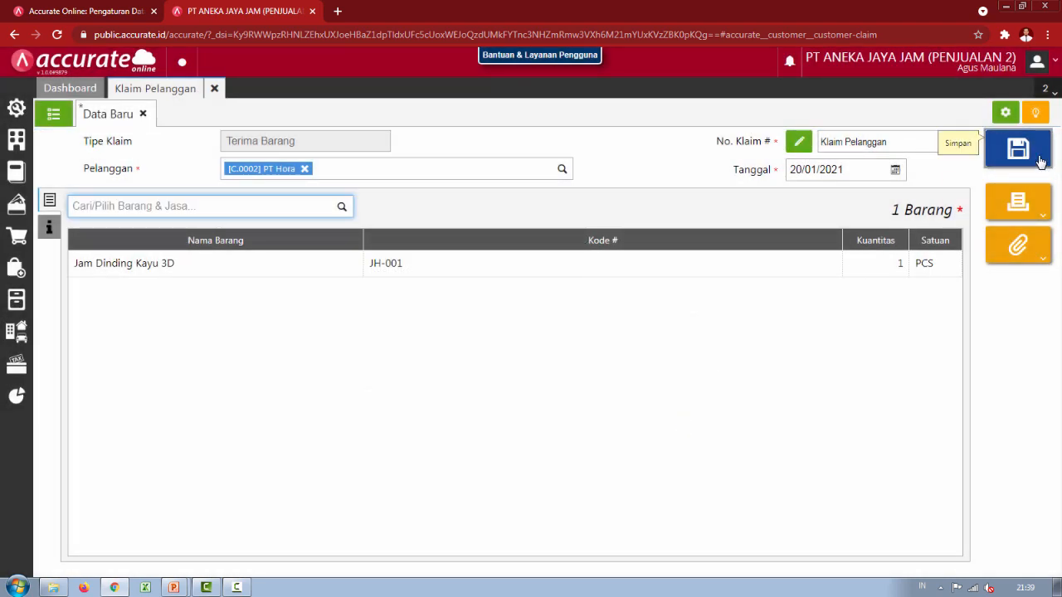
- Try to save the PT Hora customer claim, and reopen it for editing
left_click(1040, 161)
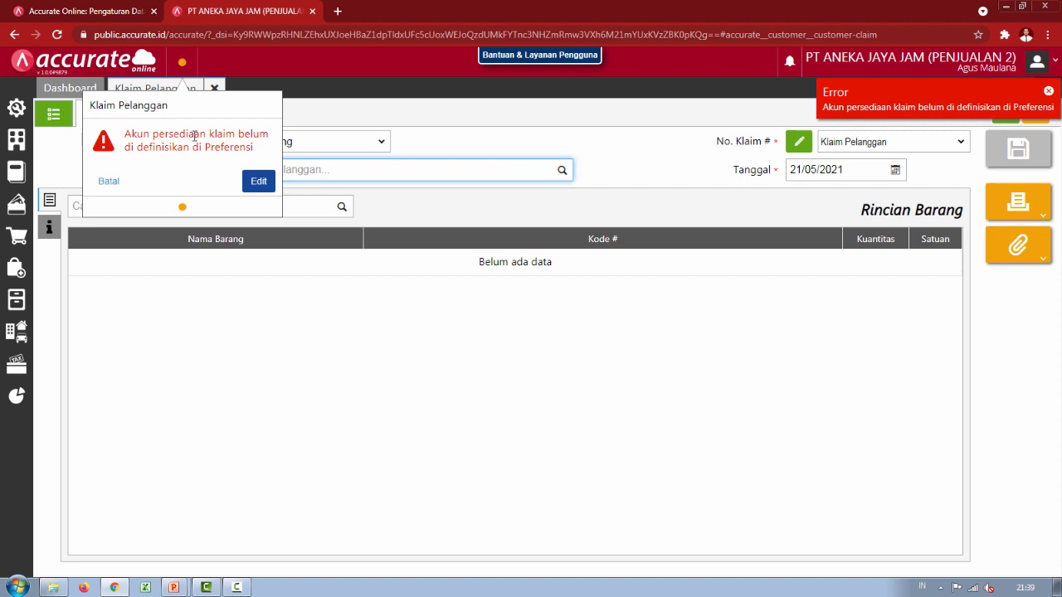
left_click(257, 180)
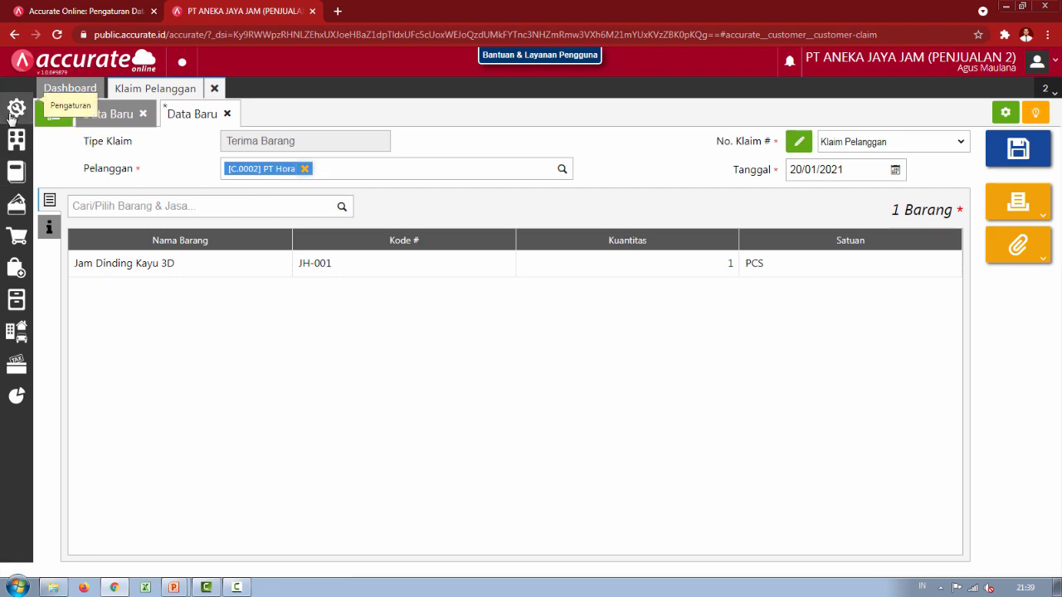
- In the default inventory account preferences, set the customer claim's Persediaan Klaim account to [1124] Persediaan Barang Klam
mouse_move(12, 117)
left_click(82, 180)
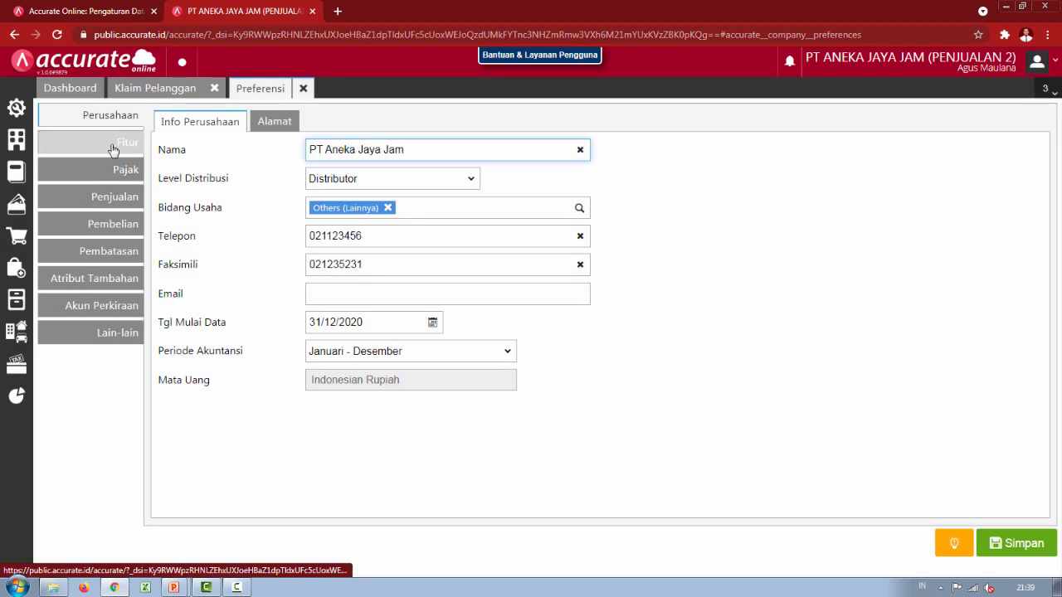
left_click(113, 307)
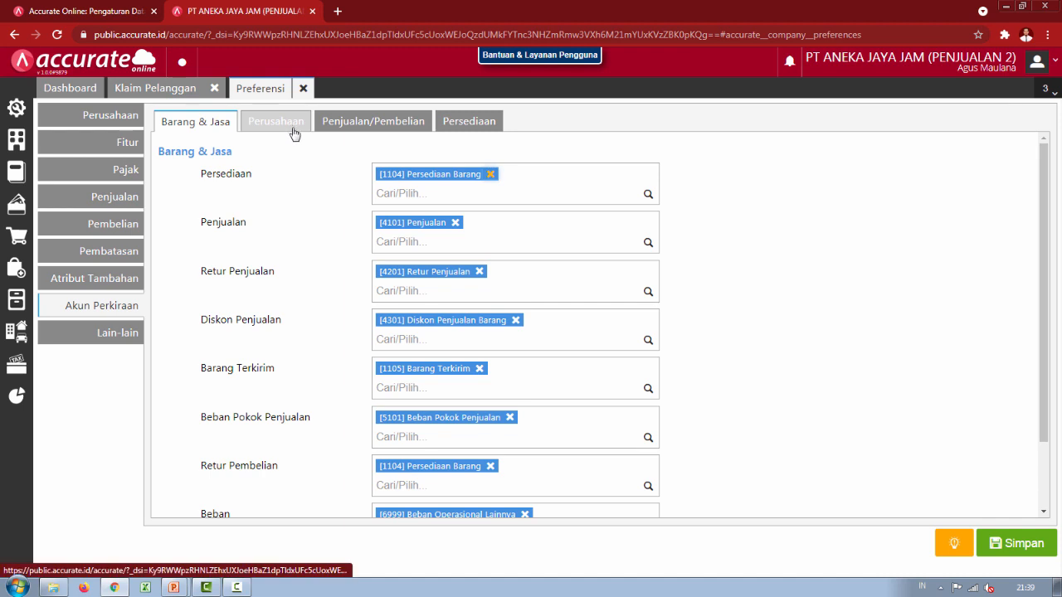
left_click(466, 122)
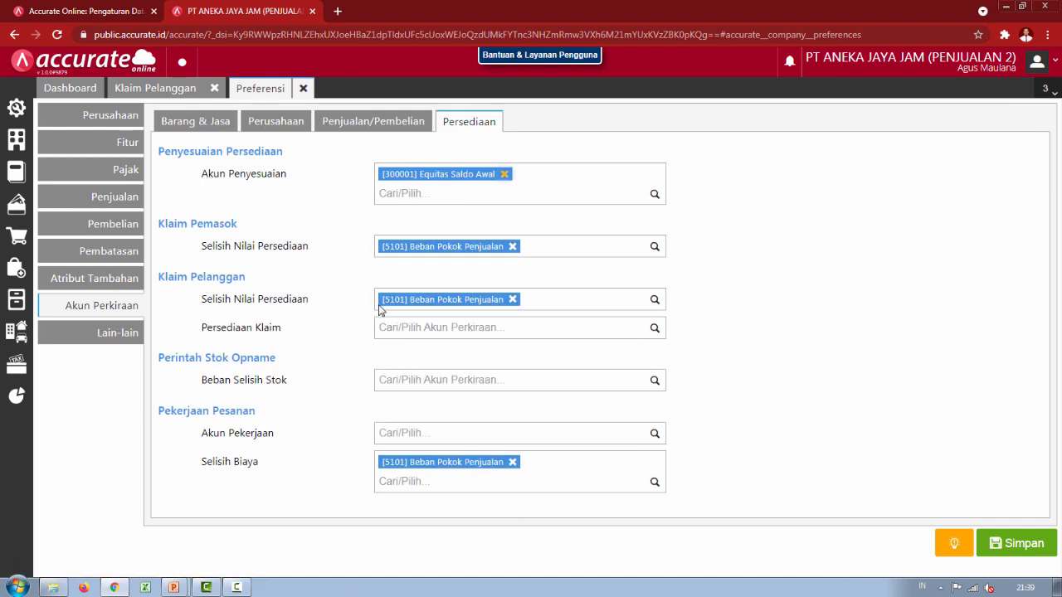
left_click(454, 329)
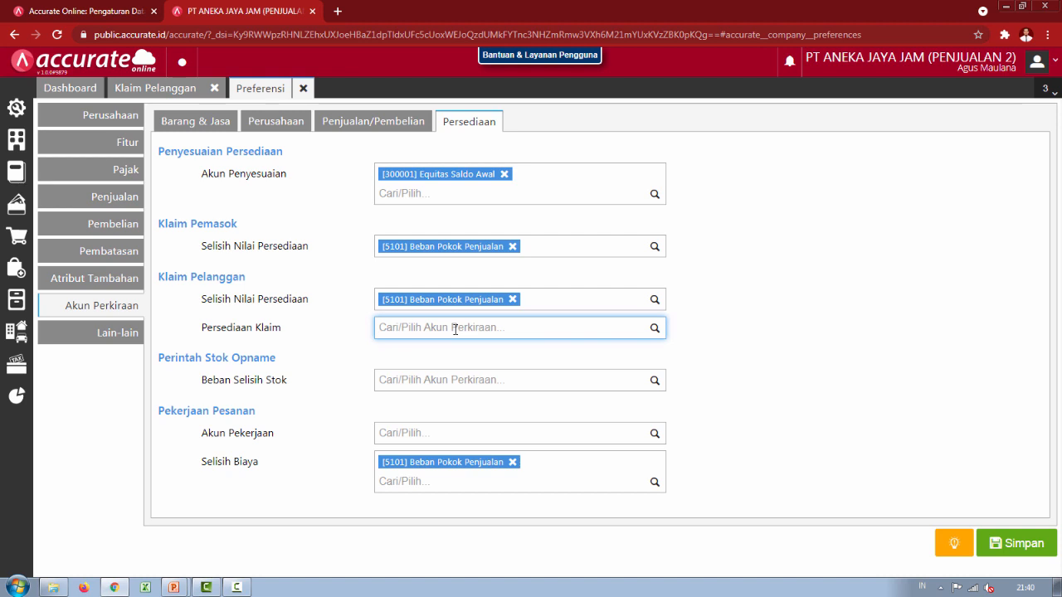
type("persediaan")
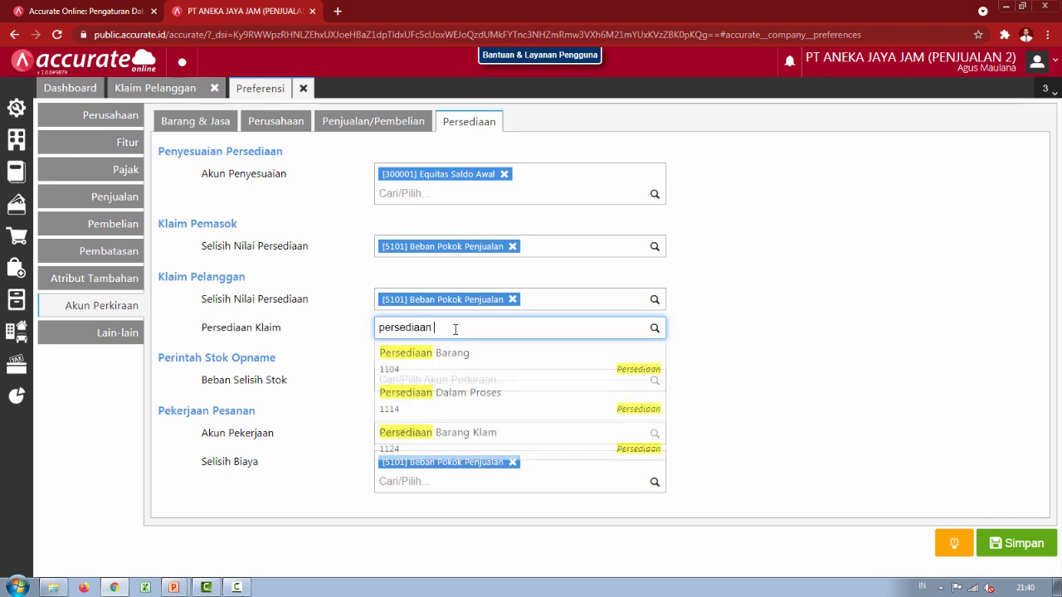
left_click(515, 438)
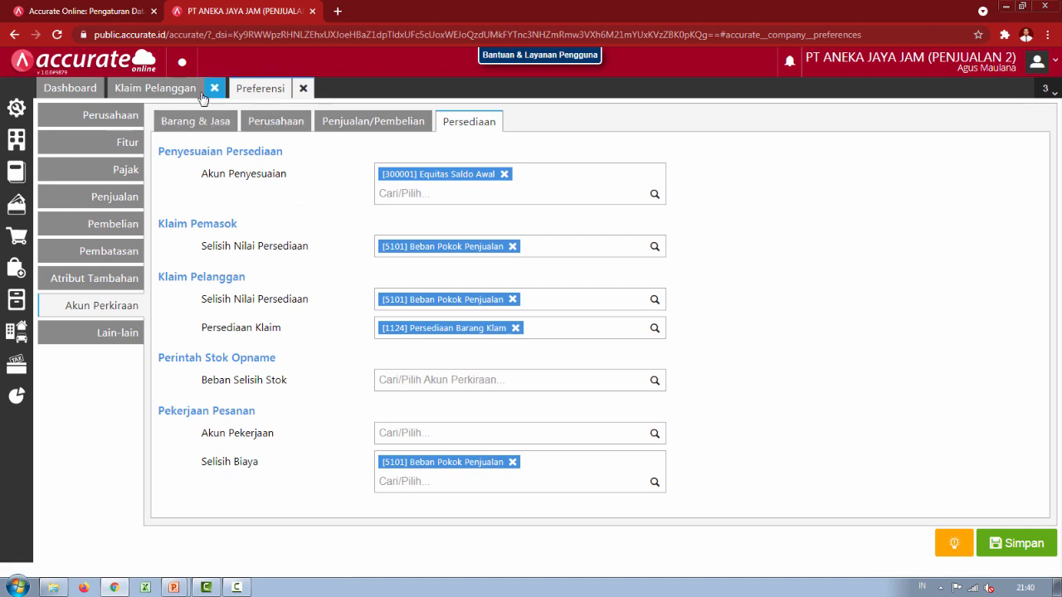
- Review the claim against its default accounts, and save both the preferences and the PT Hora customer claim
left_click(170, 91)
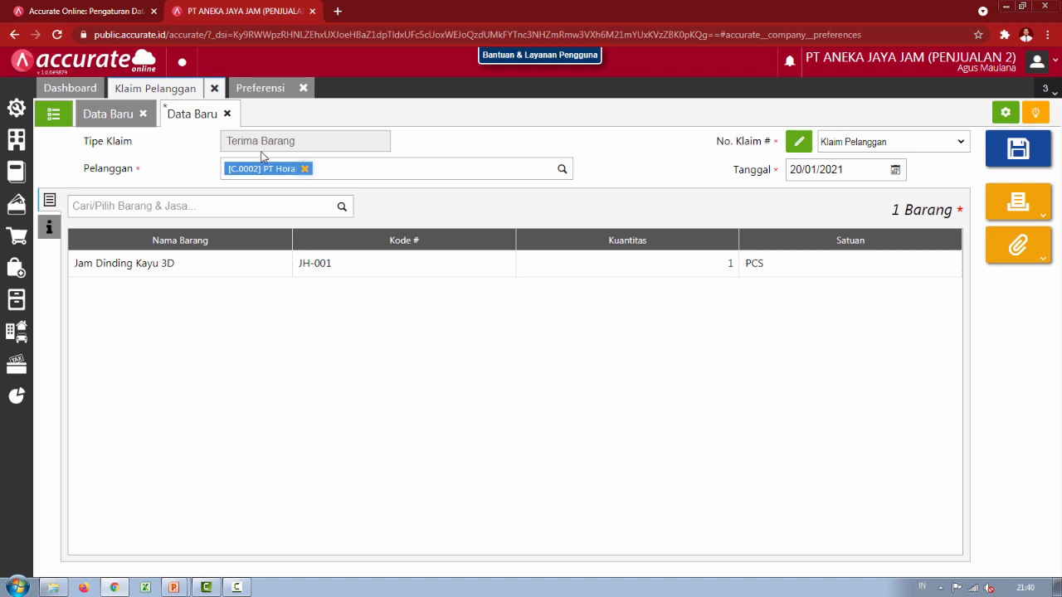
left_click(256, 89)
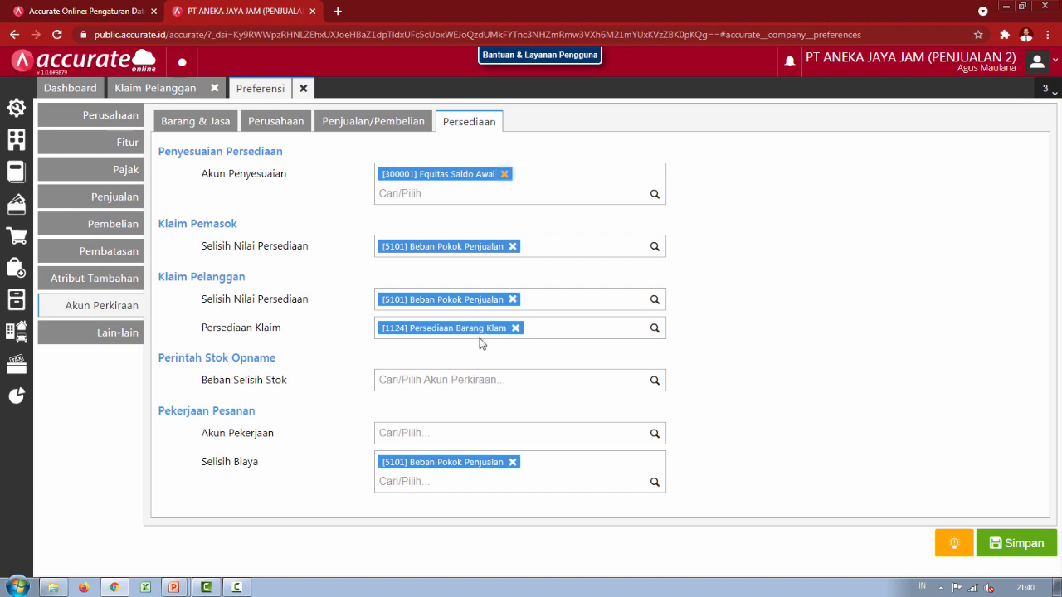
left_click(172, 88)
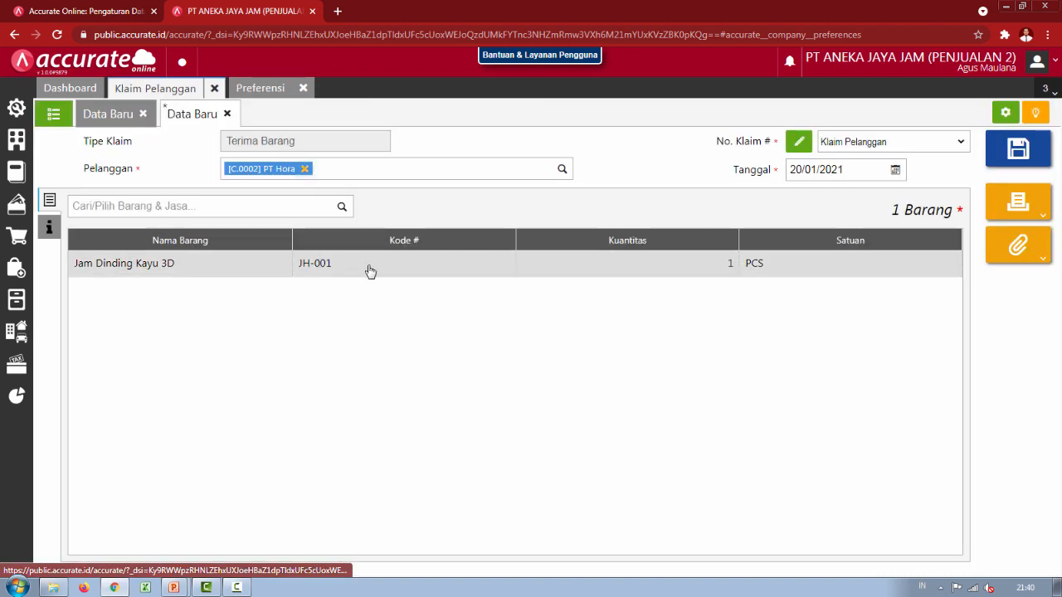
left_click(279, 90)
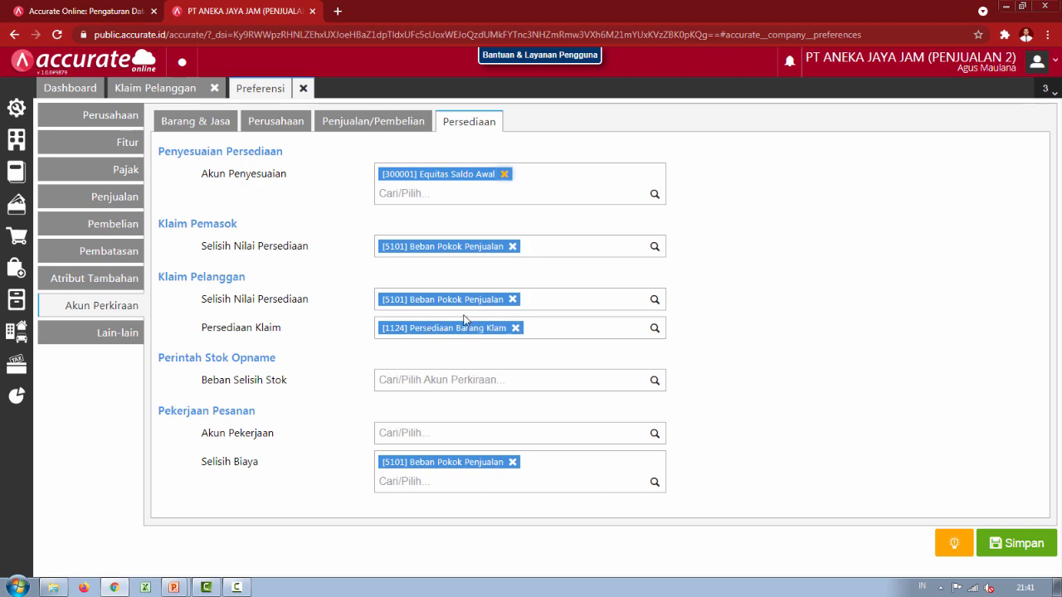
left_click(1016, 543)
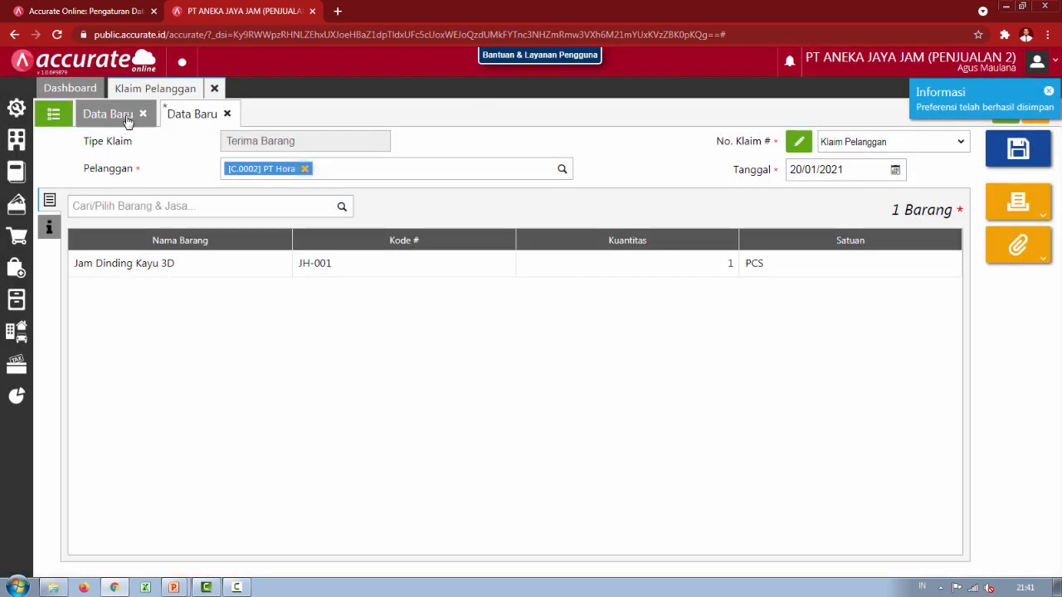
left_click(1010, 148)
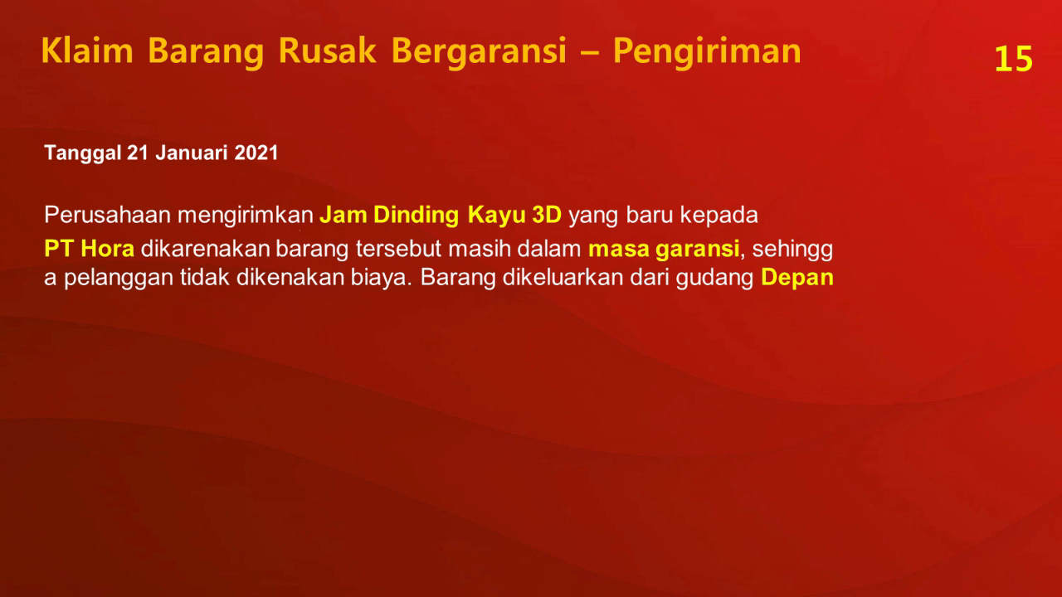
- Set the new claim's type to Kirim Barang and copy the Jam Dinding Kayu 3D line from PT Hora's 20/01/2021 claim
key("alt+Tab")
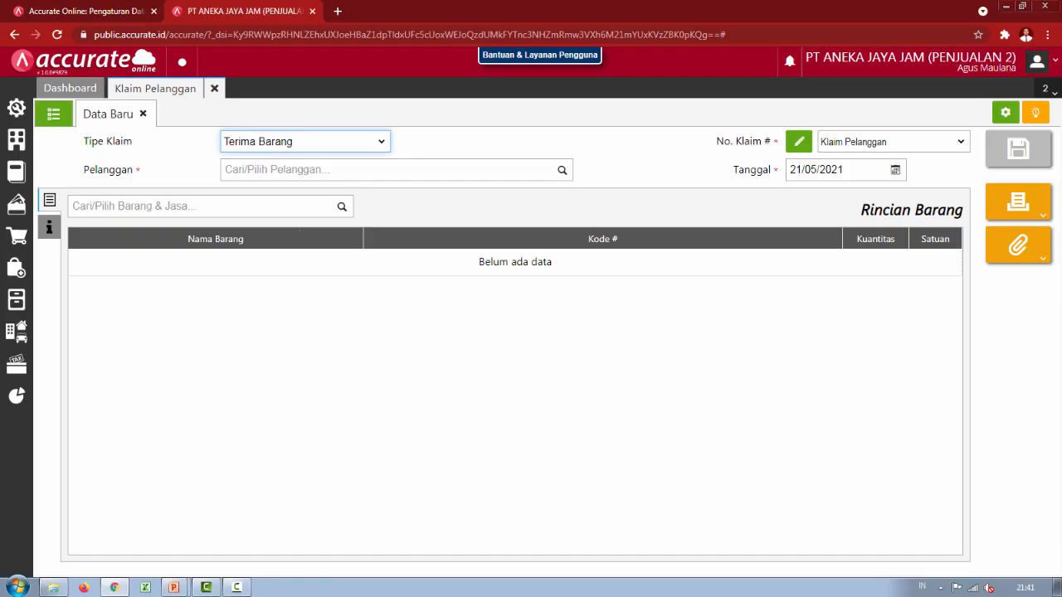
left_click(334, 144)
left_click(292, 168)
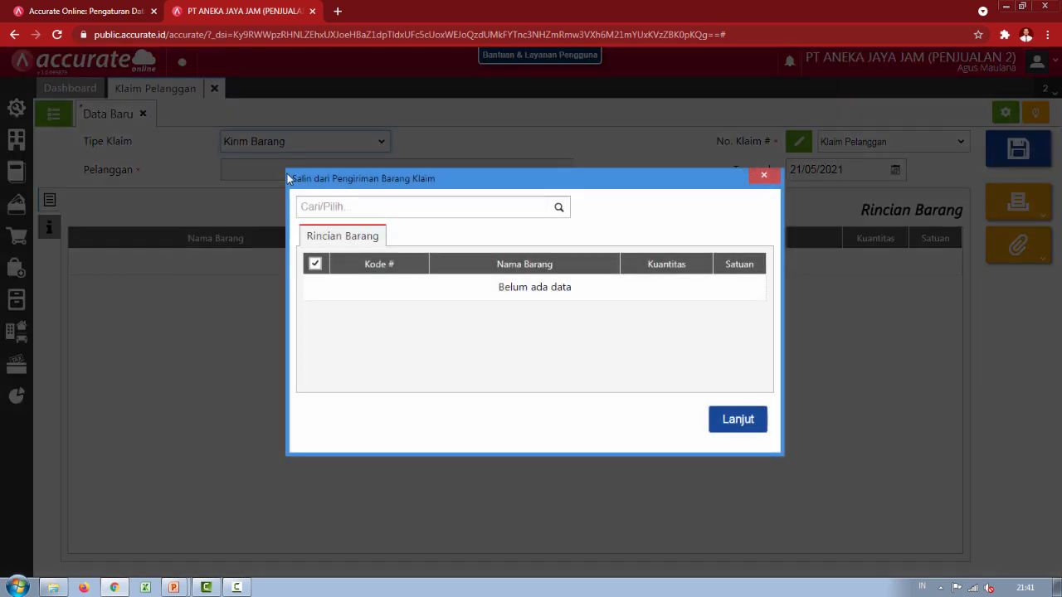
left_click(554, 207)
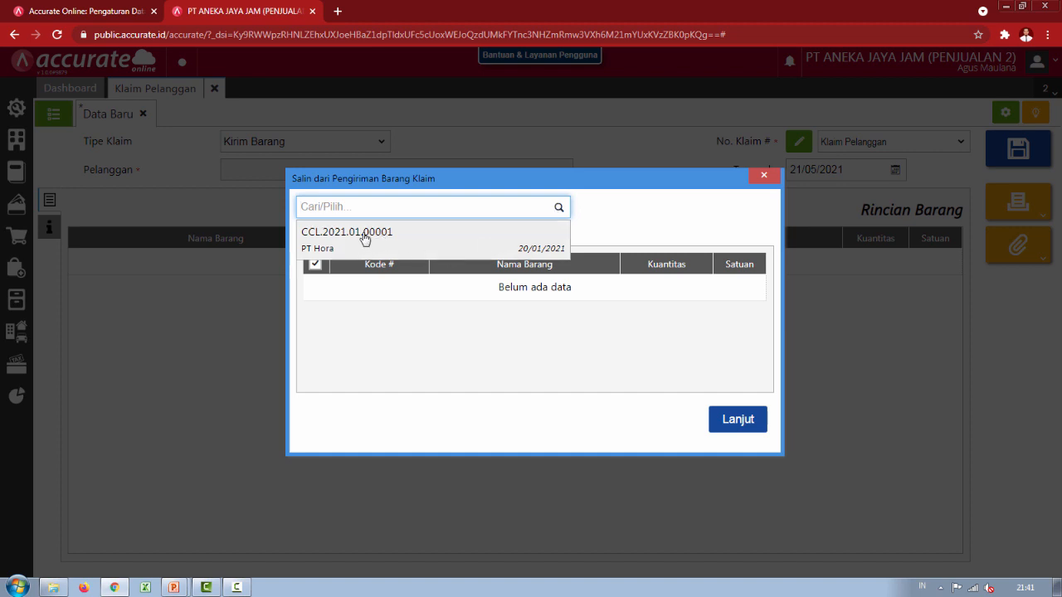
left_click(381, 239)
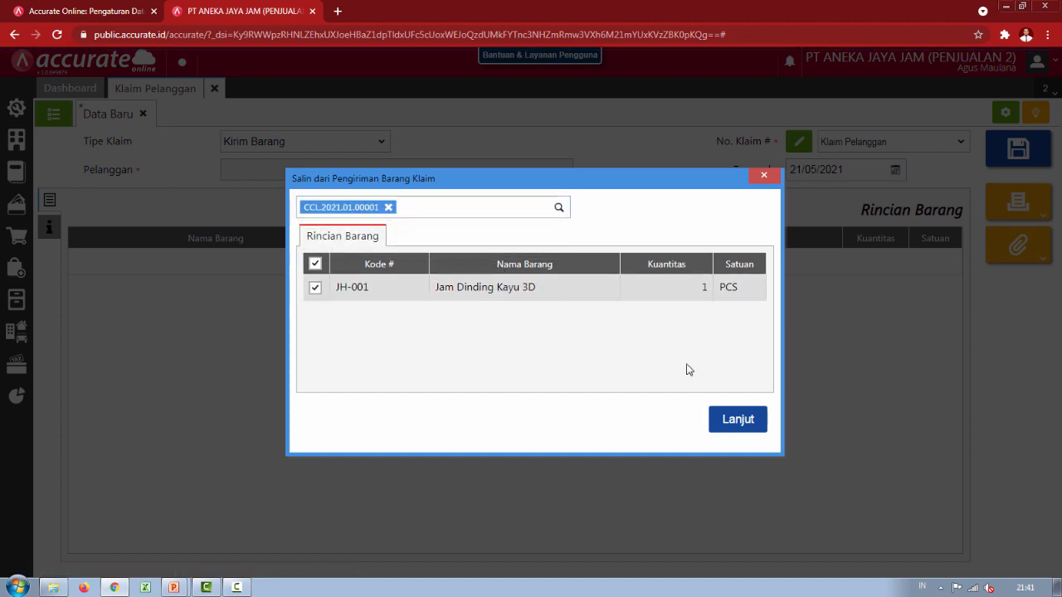
left_click(737, 427)
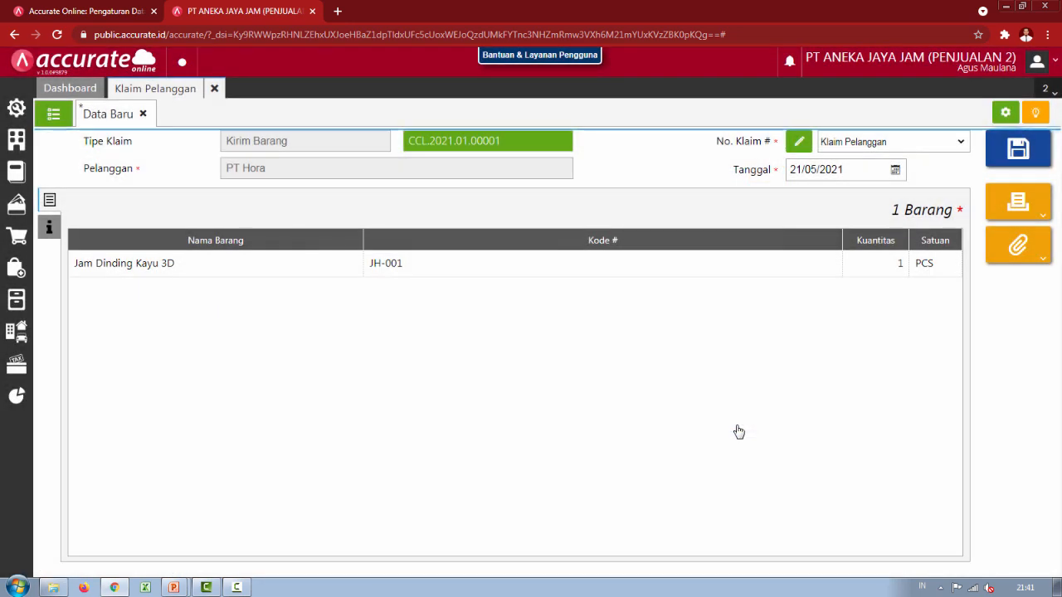
- Set the Kirim Barang claim's date to 21/01/2021, and save and close it
left_click(818, 170)
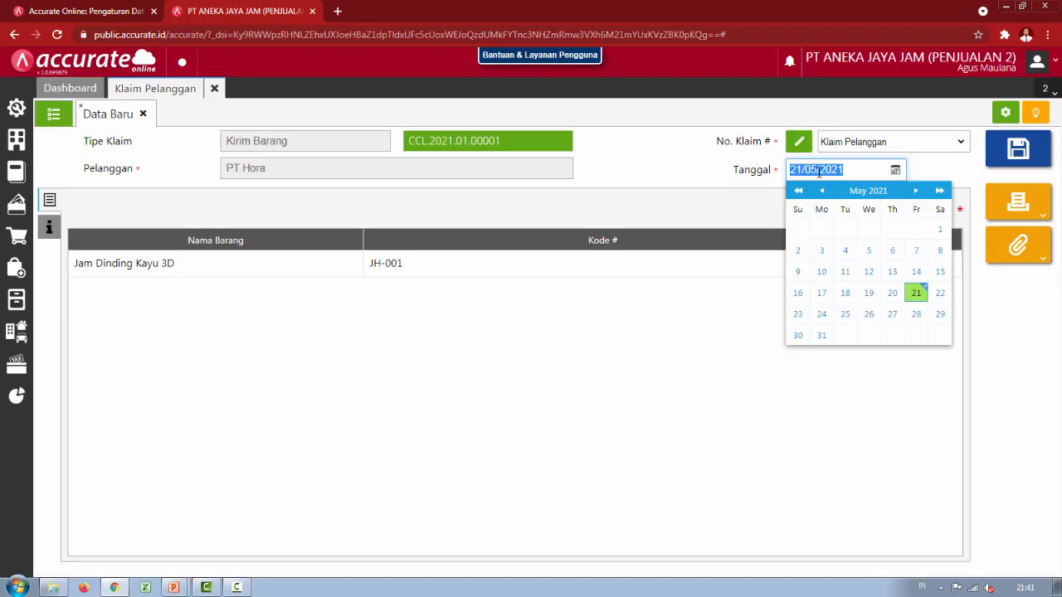
type("21/01/2021")
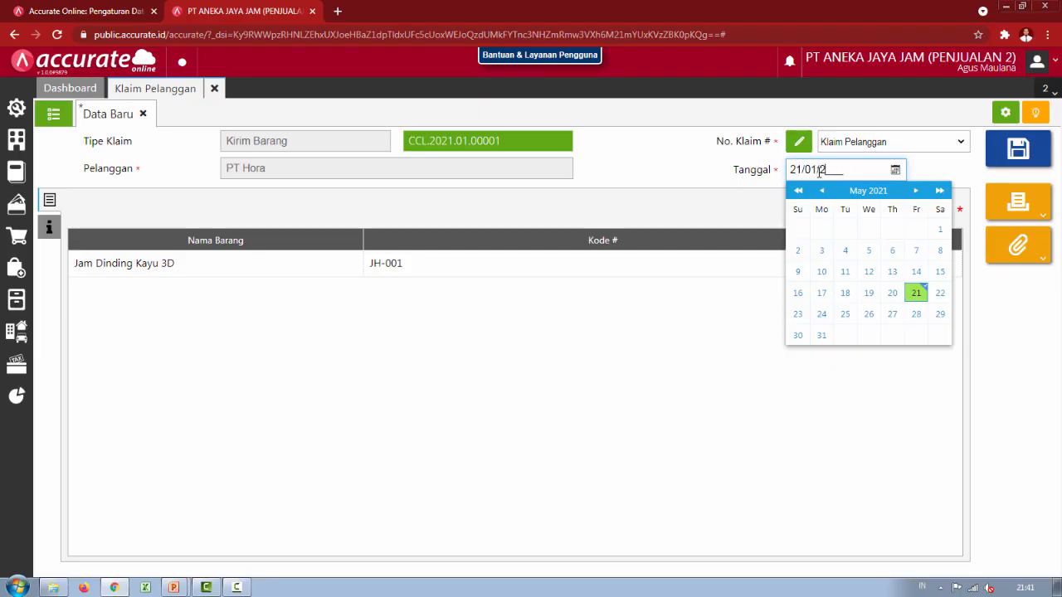
left_click(631, 206)
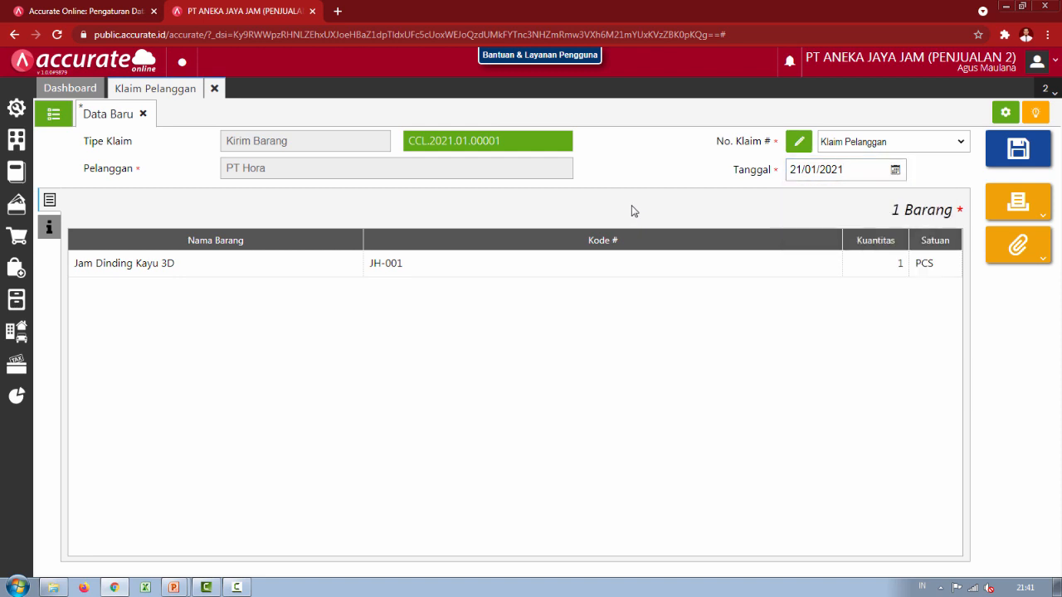
left_click(1002, 160)
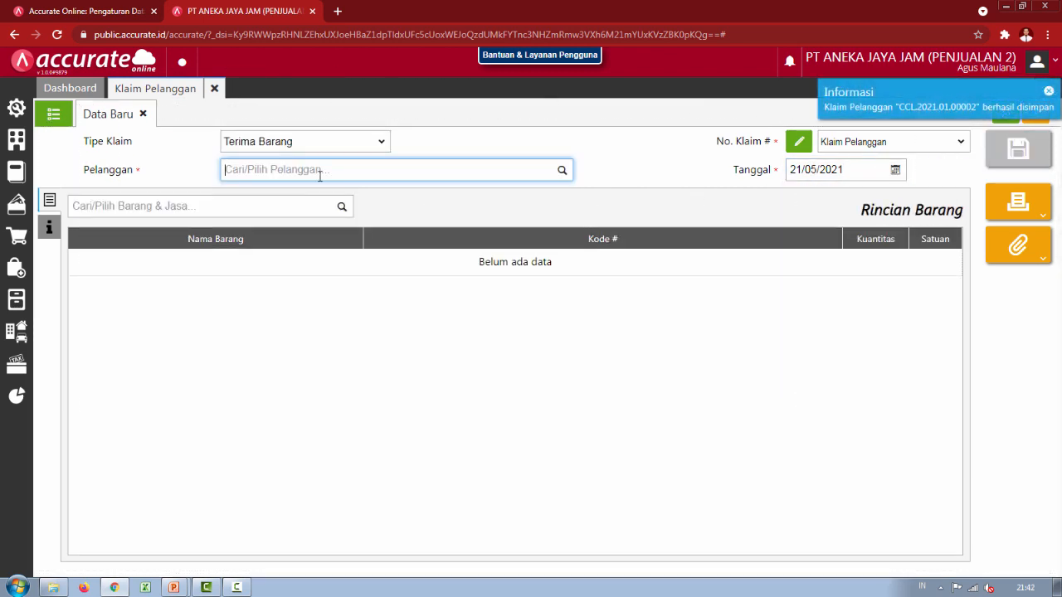
left_click(218, 91)
- Review the Penawaran Penjualan oleh Salesman slide and open a new sales quotation (Penawaran Penjualan)
key("alt+Tab")
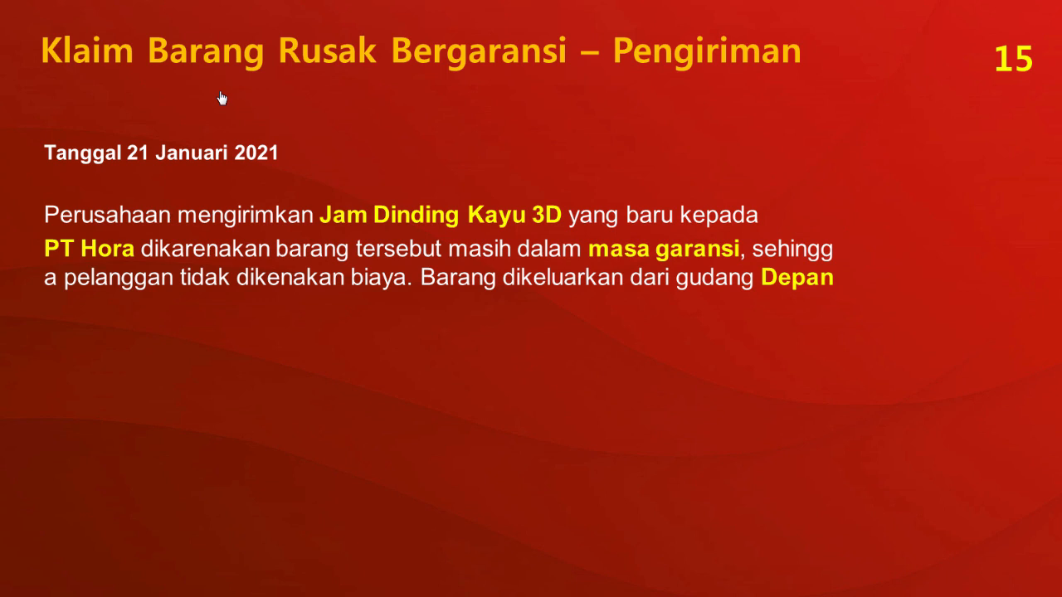
key("Right")
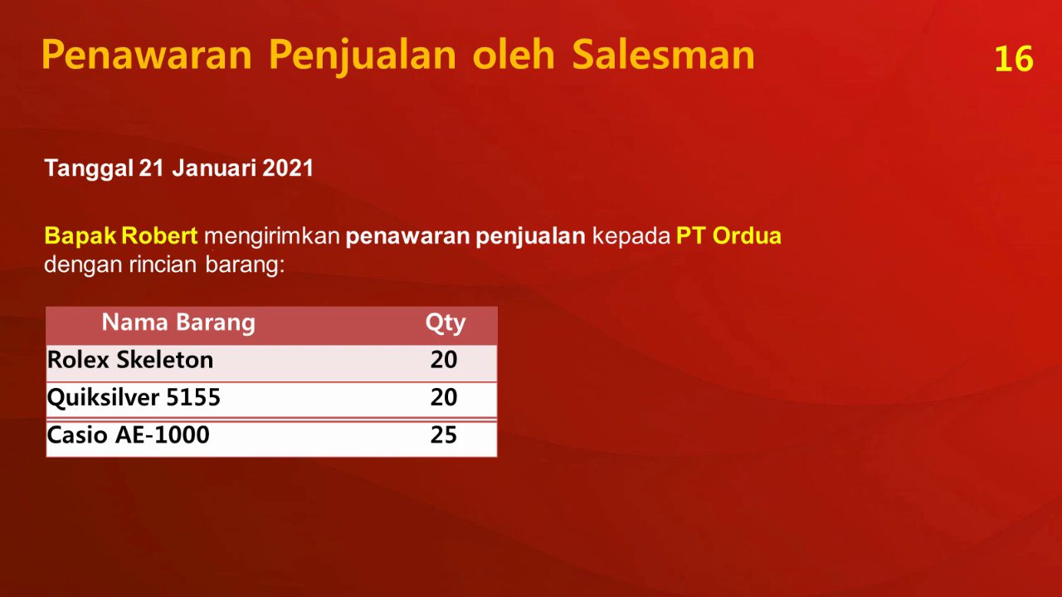
key("Right")
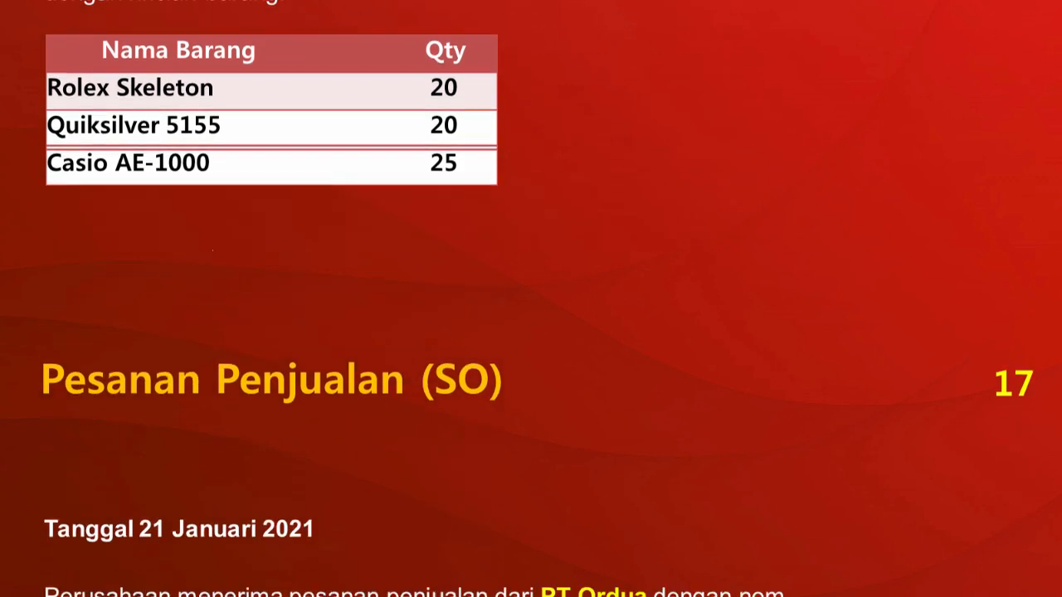
key("Left")
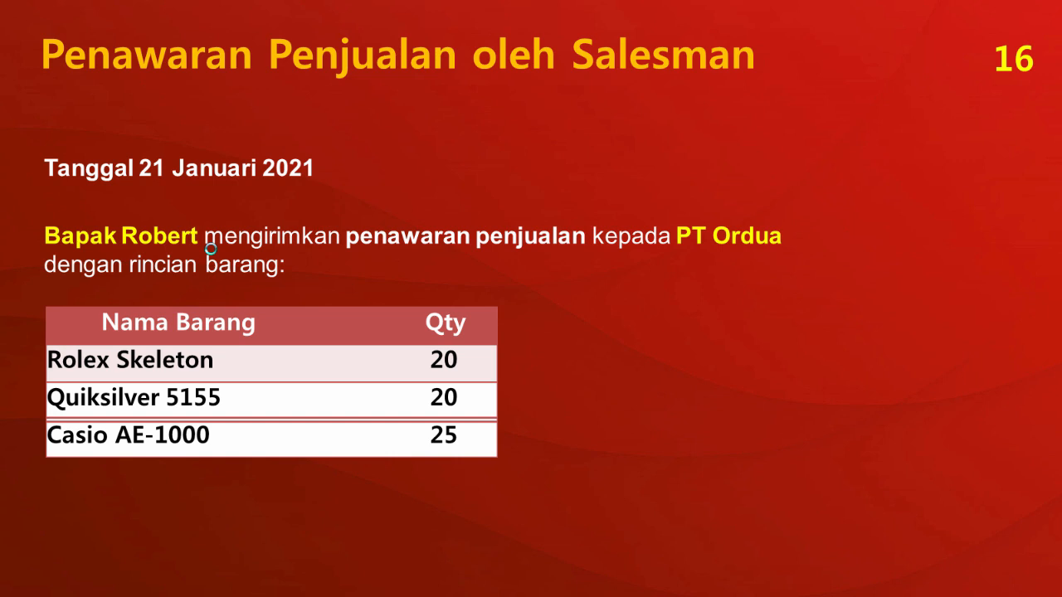
key("alt+Tab")
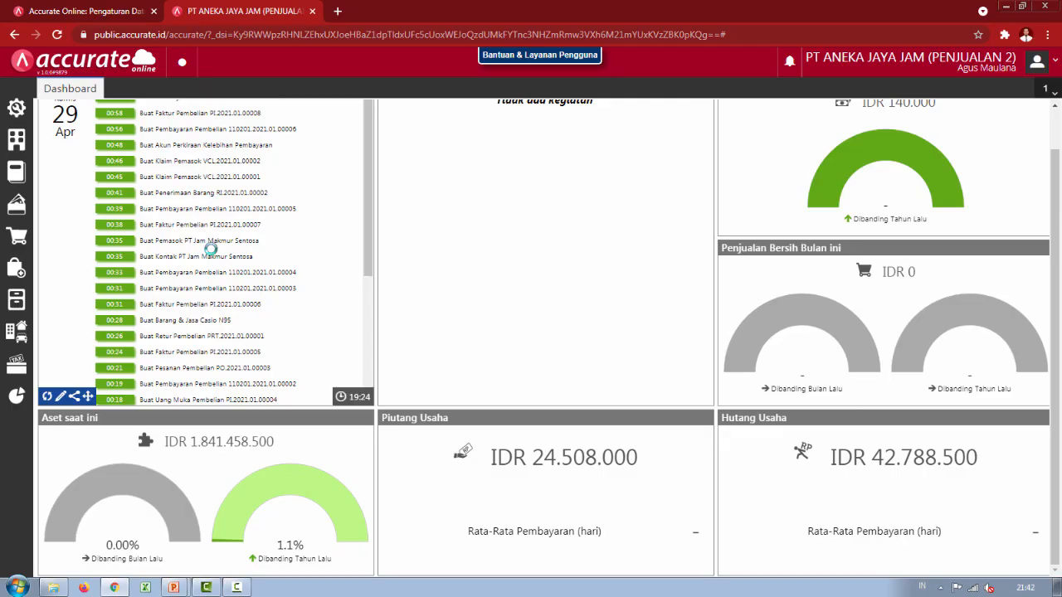
left_click(16, 237)
left_click(102, 325)
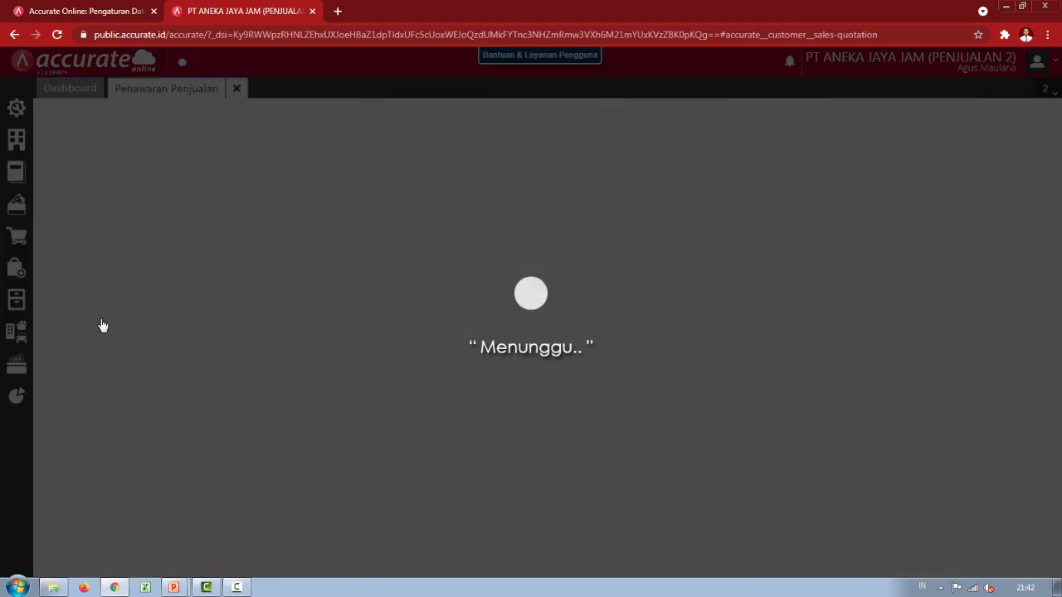
- Select PT Ordua as the quotation's customer and set the date to 21/01/2021, checking both on the slide
key("alt+Tab")
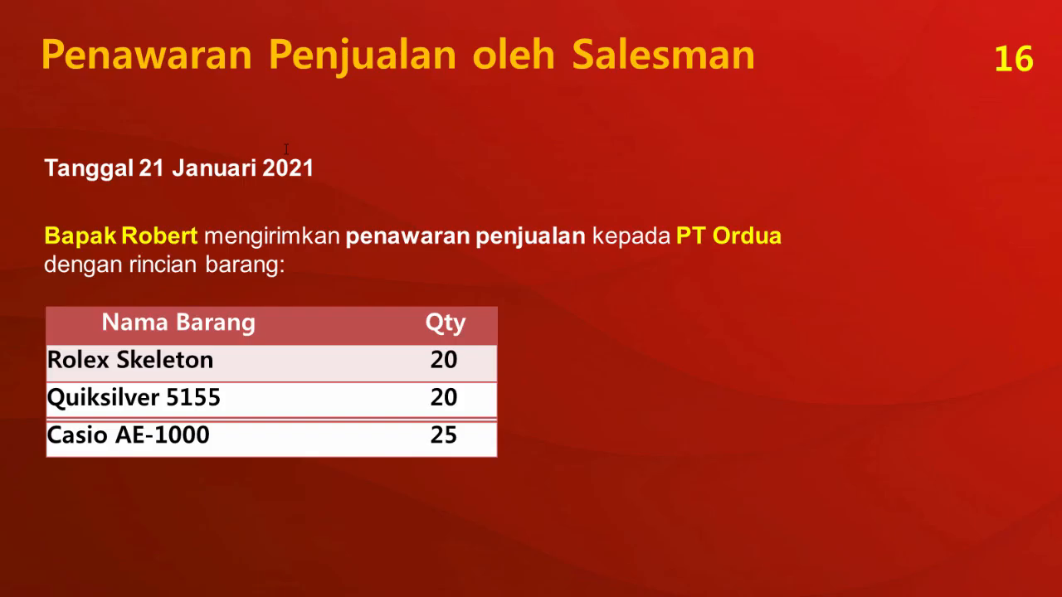
key("alt+Tab")
type("ord")
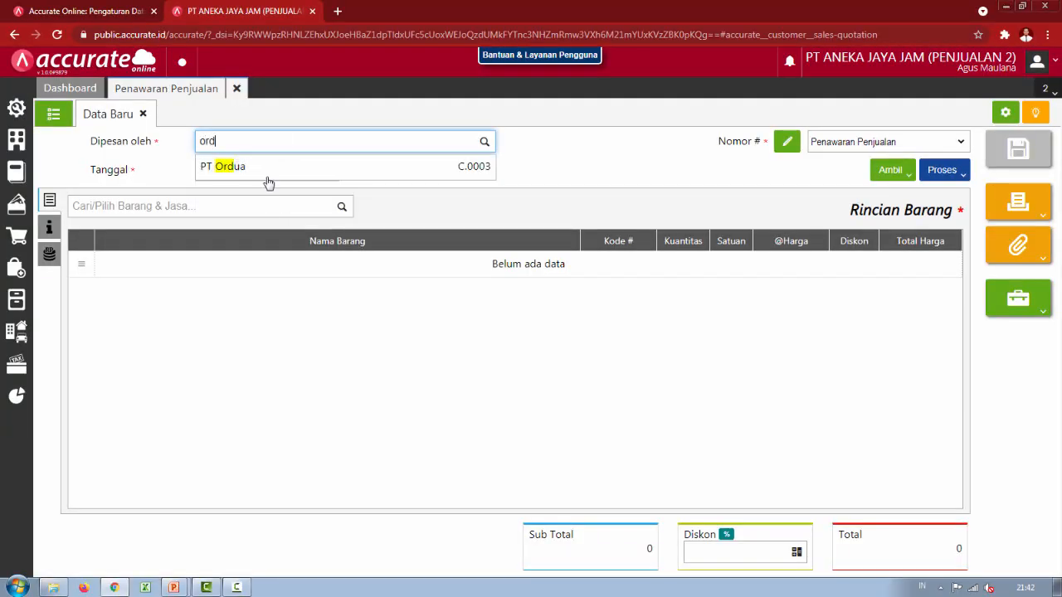
left_click(266, 176)
key("alt+Tab")
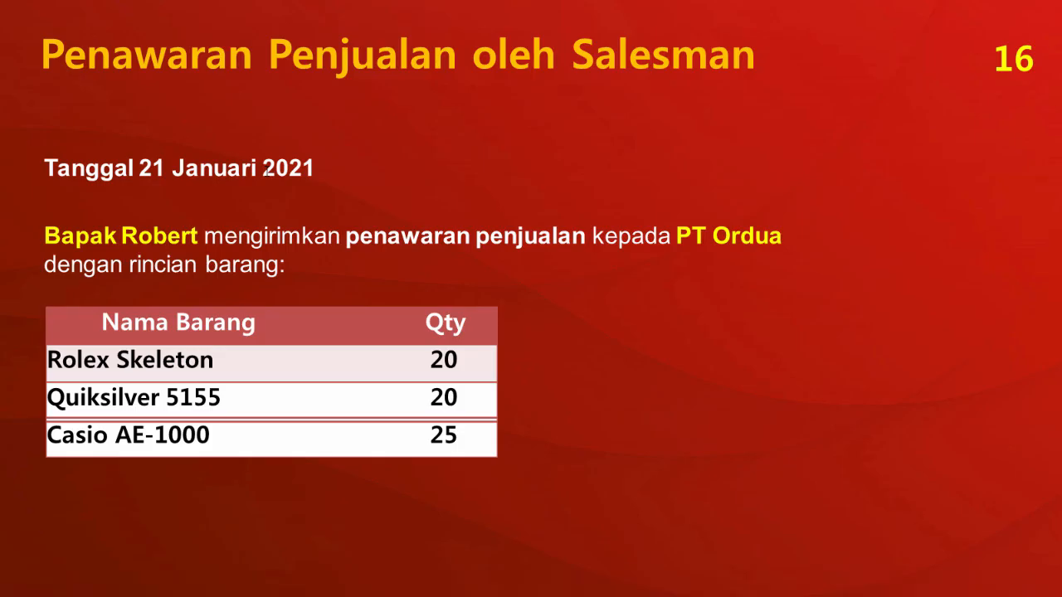
key("alt+Tab")
type("21/01/2021")
left_click(516, 201)
- Choose Rolex Skeleton as a quotation item and set its quantity to 20 PCS, checking the slide
left_click(268, 215)
key("alt+Tab")
key("alt+Tab")
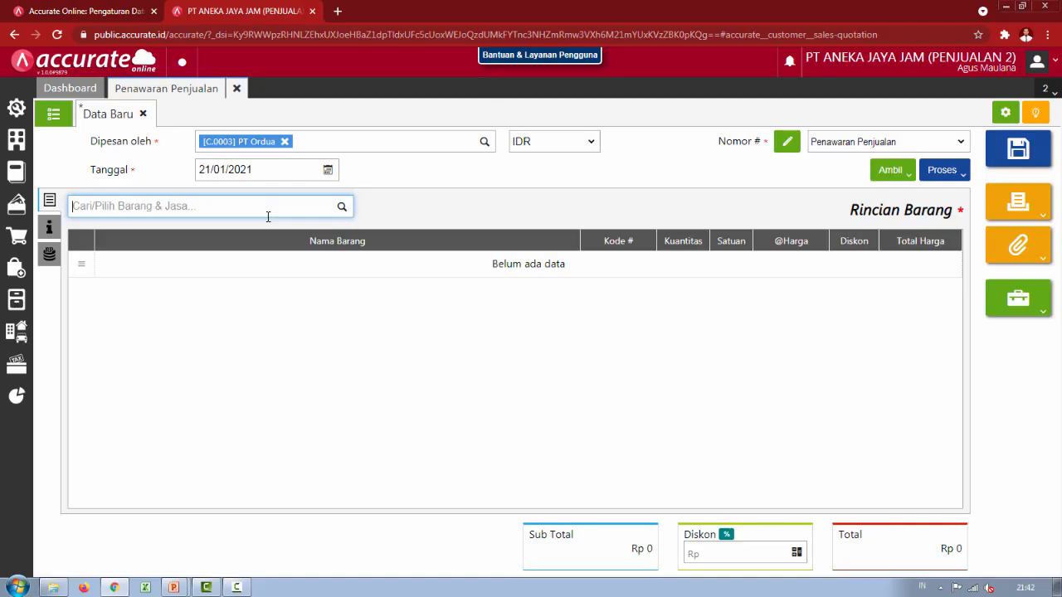
type("ske")
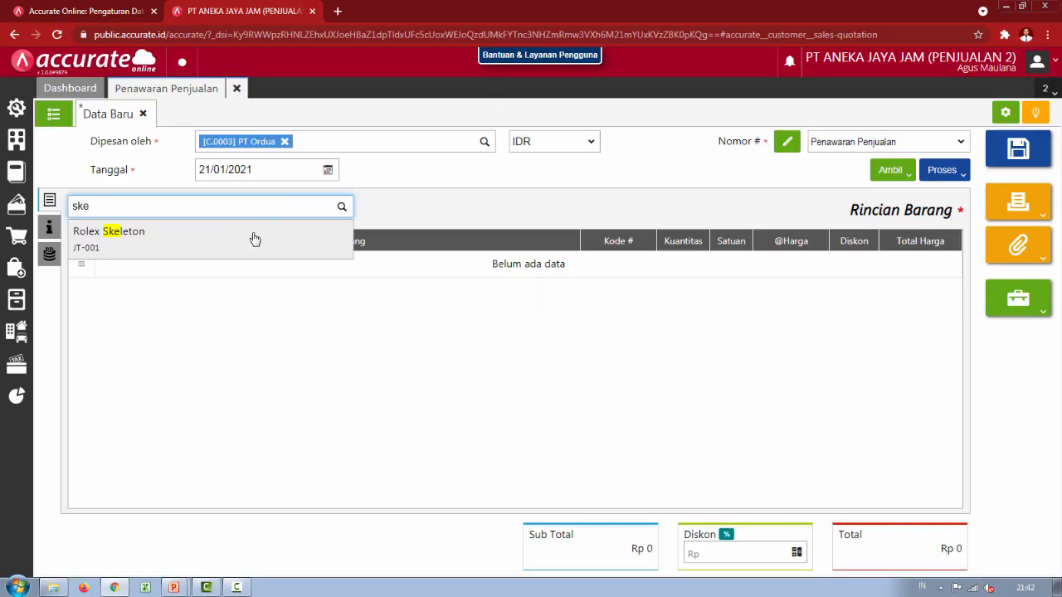
left_click(254, 236)
key("alt+Tab")
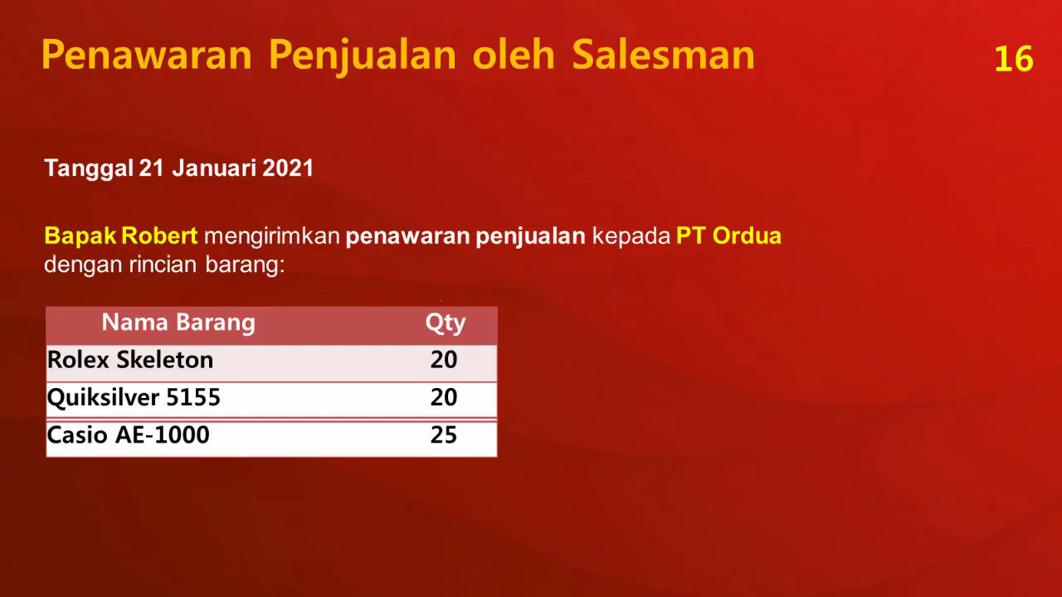
key("alt+Tab")
left_click(564, 245)
type("20")
key("alt+Tab")
key("alt+Tab")
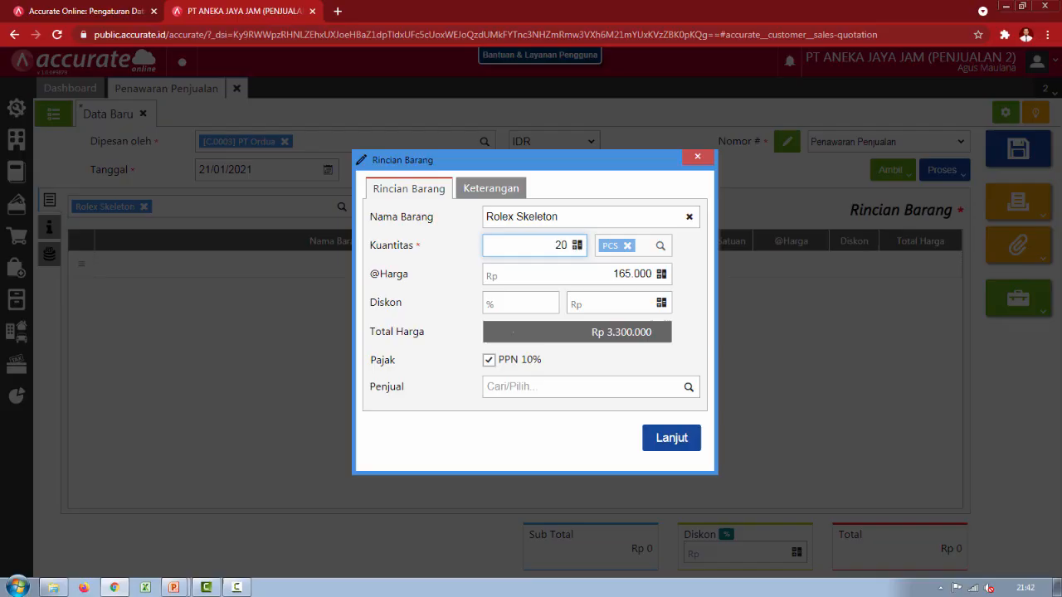
- Assign the salesman from the slide as the Rolex Skeleton line's seller and add the line to the quotation
left_click(691, 394)
left_click(542, 429)
left_click(685, 460)
key("alt+Tab")
key("alt+Tab")
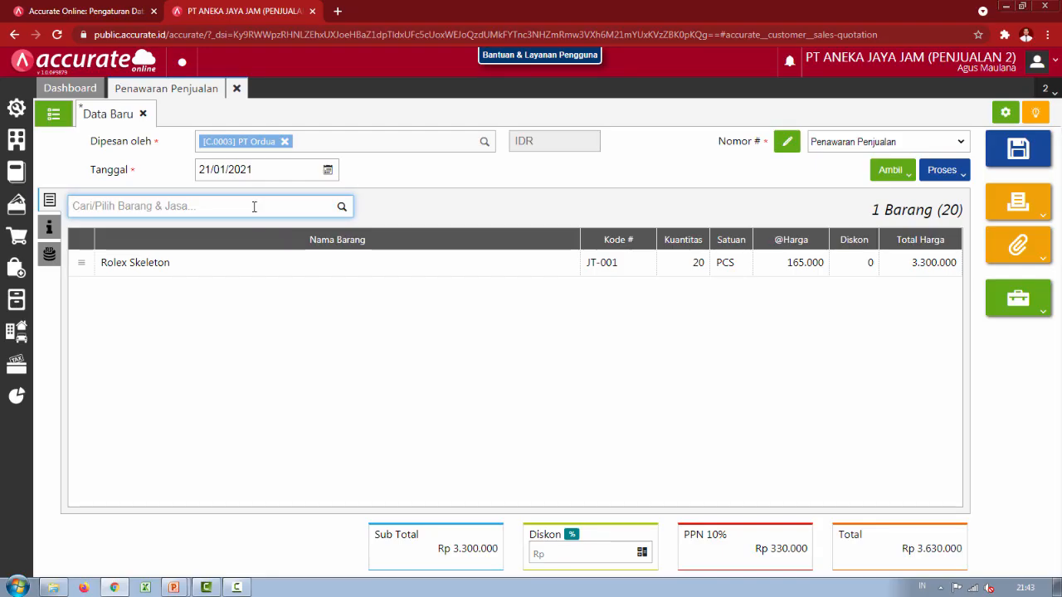
- Add Quiksilver 5155 to the quotation with a quantity of 20 PCS, checking the item on the slide
type("51")
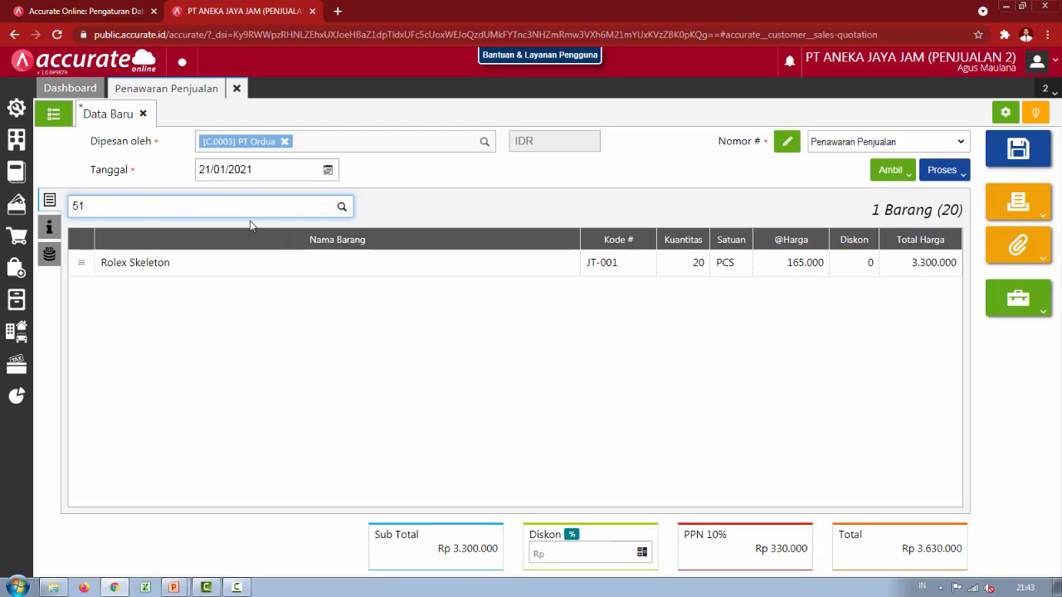
left_click(244, 242)
key("alt+Tab")
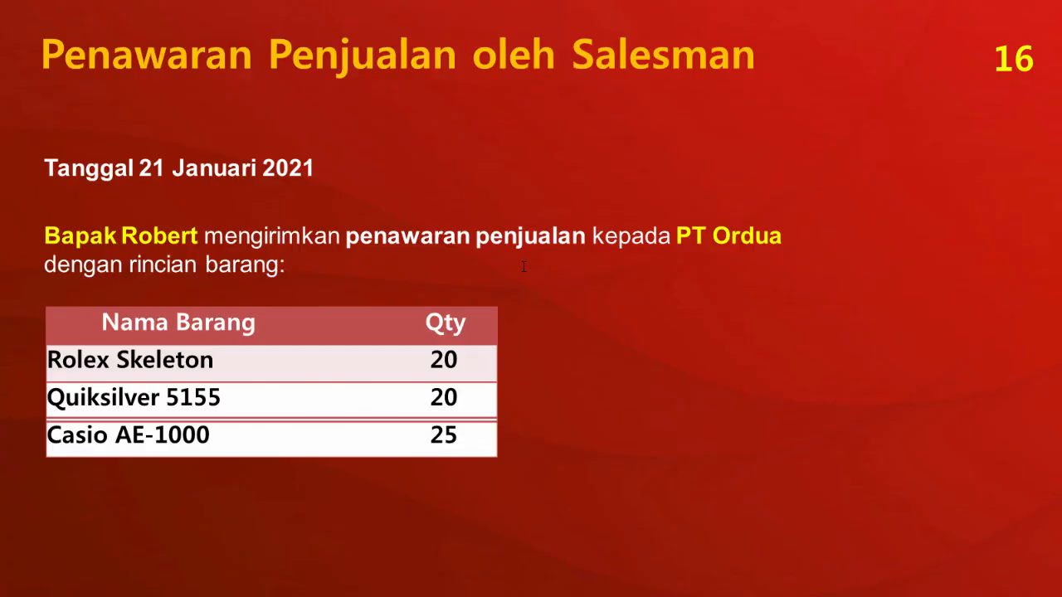
key("alt+Tab")
left_click(564, 237)
type("20")
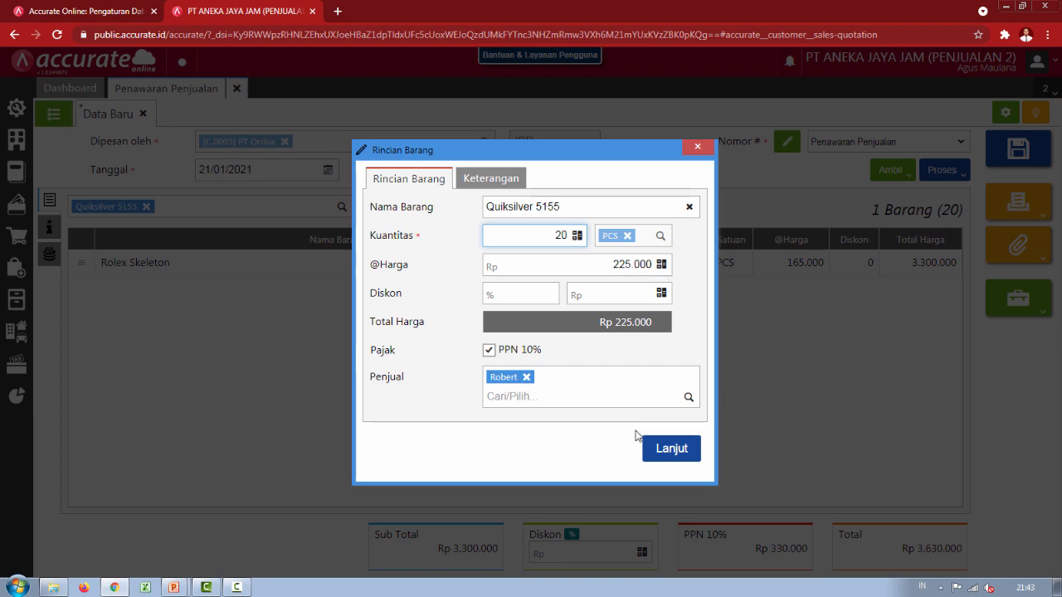
left_click(671, 449)
- Add Casio AE-1000 to the quotation with a quantity of 25 PCS, checking the item and quantity on the slide
key("alt+Tab")
key("alt+Tab")
type("ae")
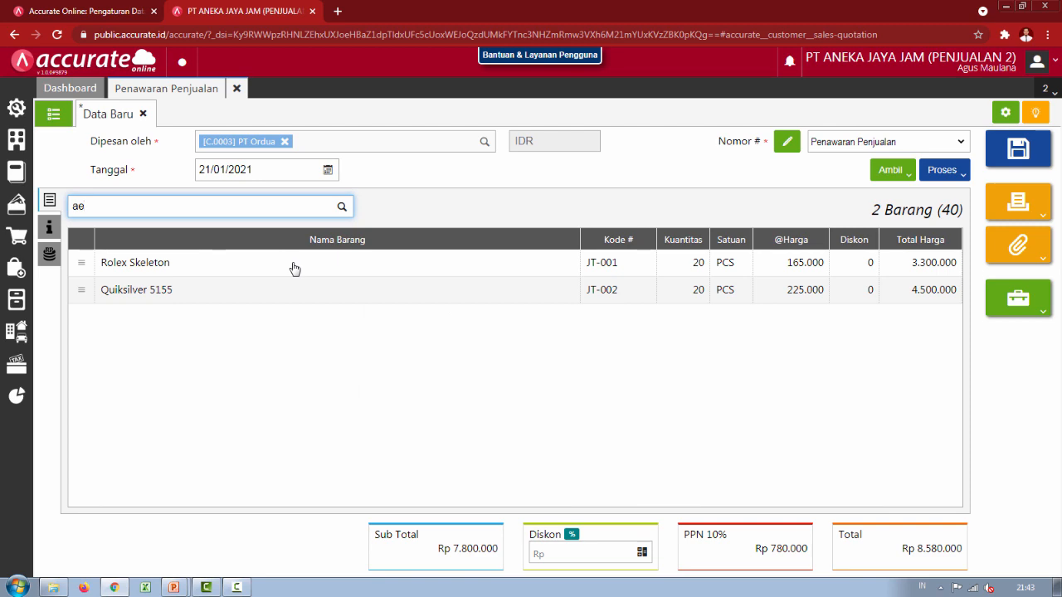
left_click(234, 227)
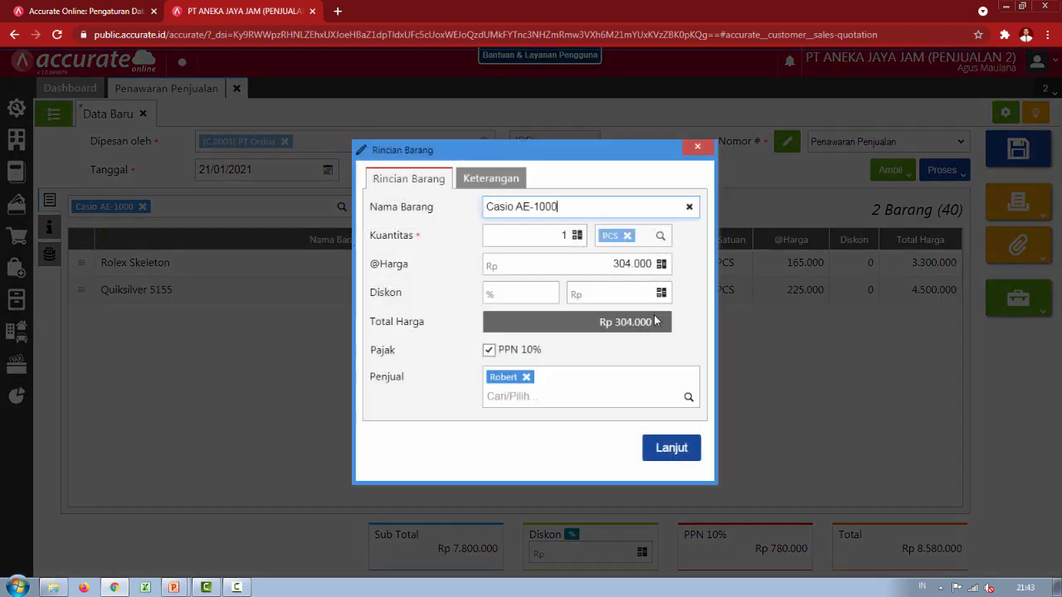
left_click(562, 235)
key("alt+Tab")
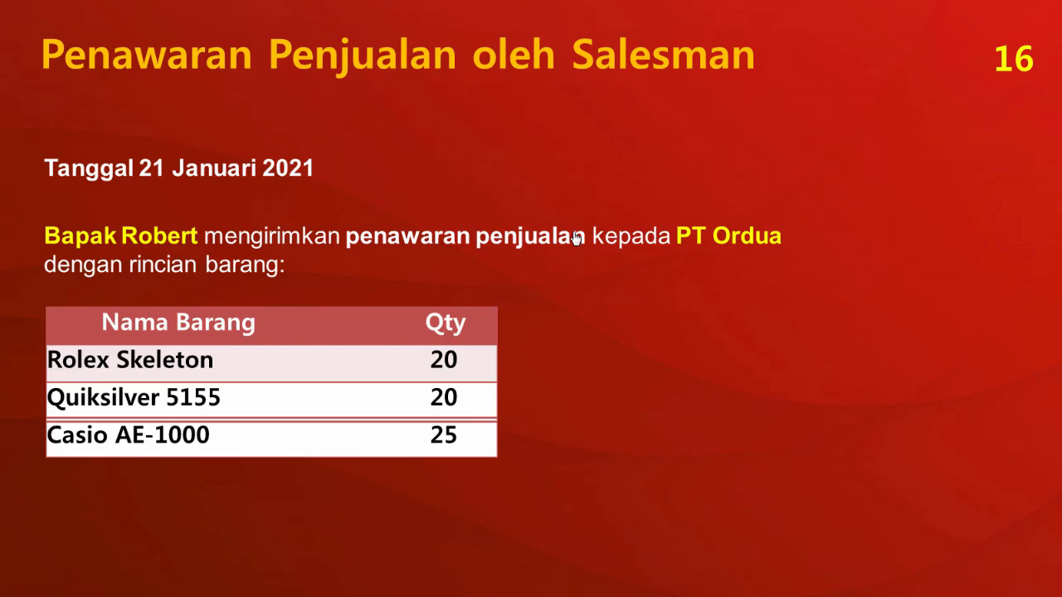
key("alt+Tab")
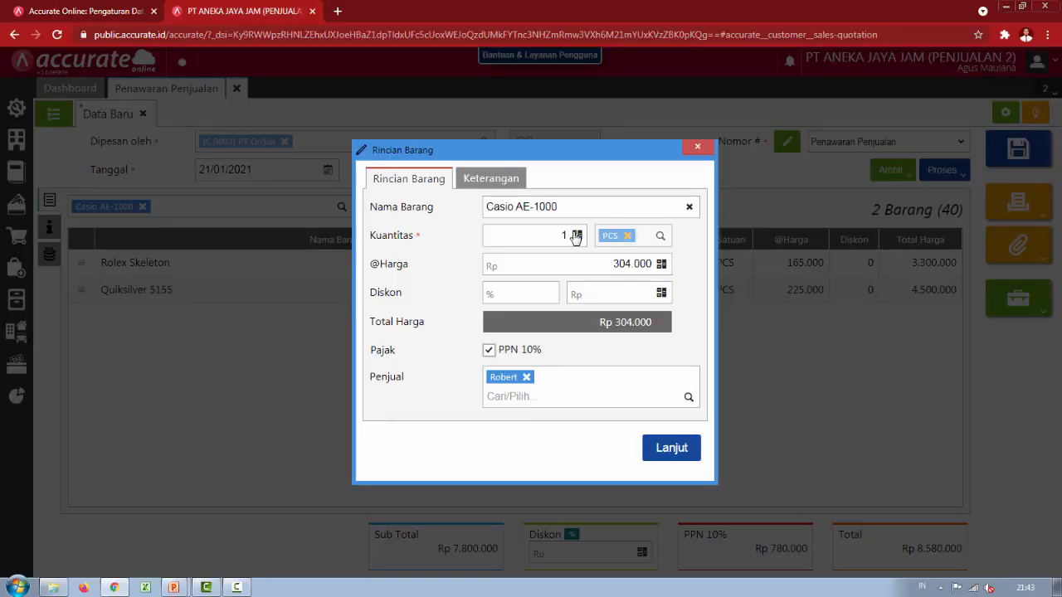
left_click(547, 238)
type("25")
key("alt+Tab")
key("alt+Tab")
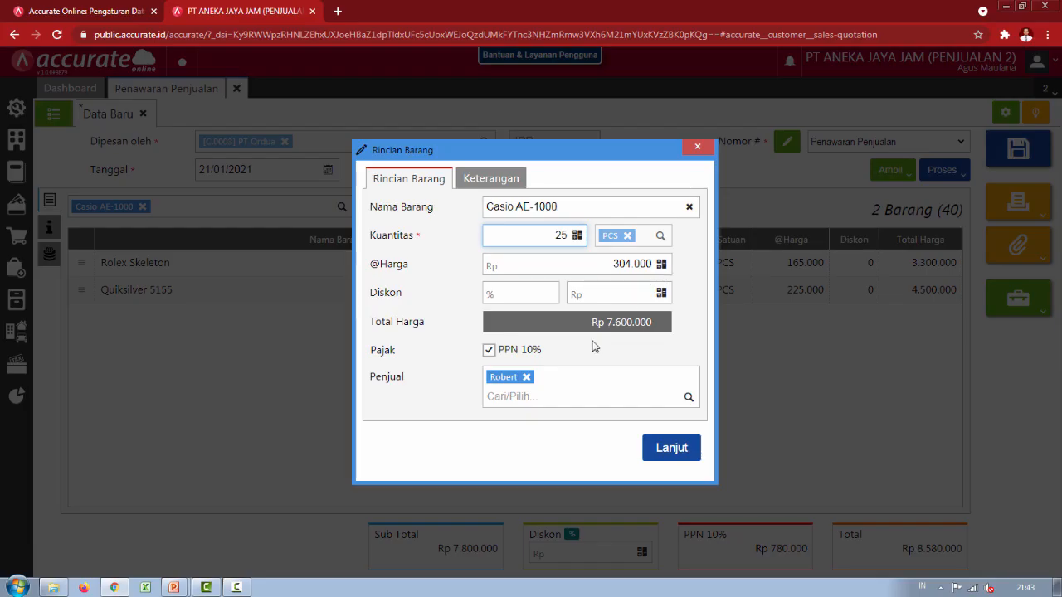
left_click(672, 448)
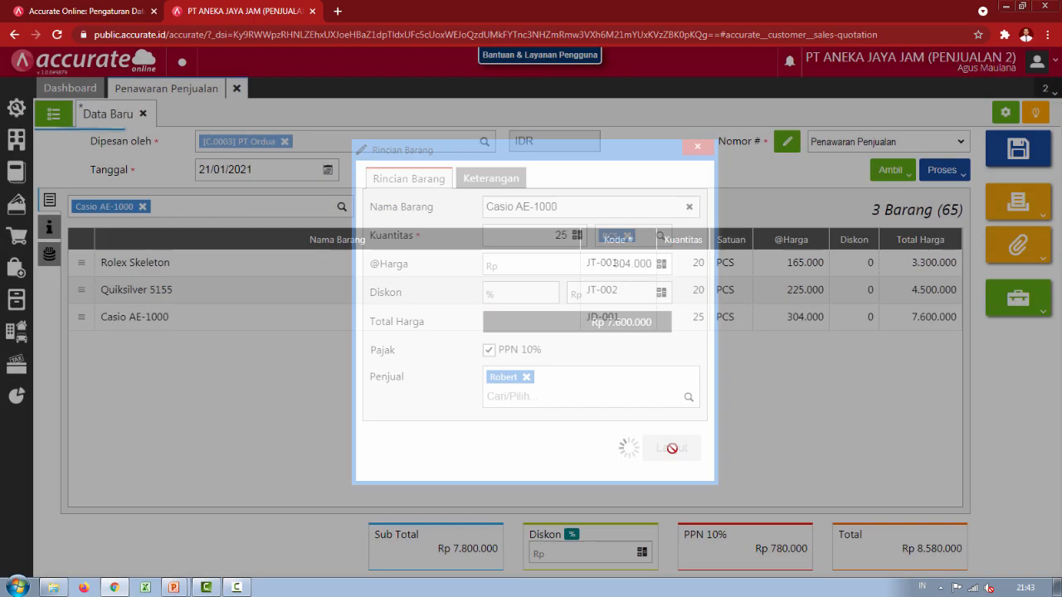
- Compare the quotation's item lines with the slide and save the PT Ordua quotation
key("alt+Tab")
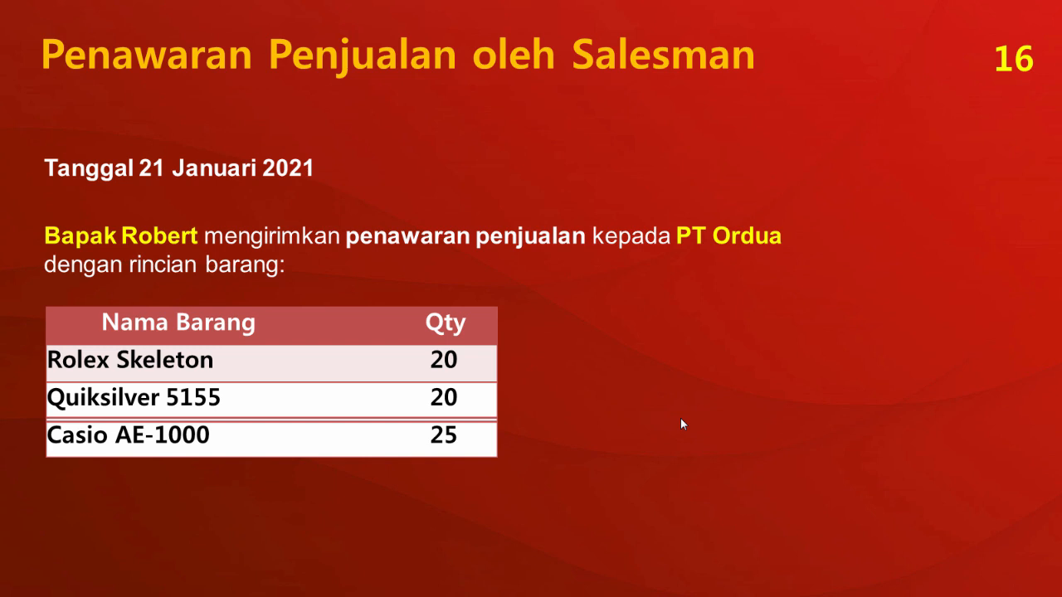
key("alt+Tab")
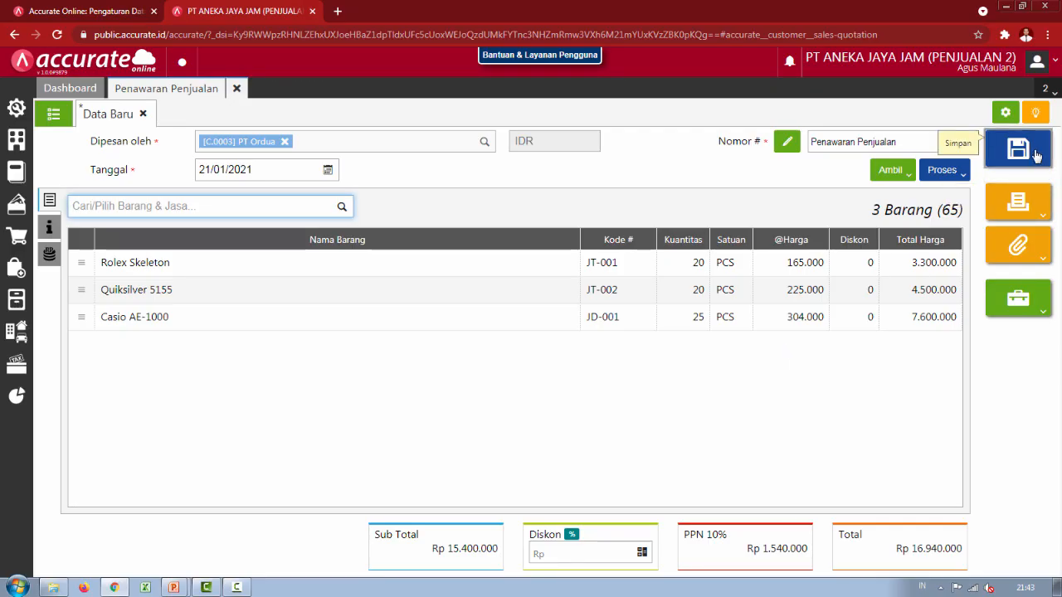
left_click(1036, 156)
- Review the Pesanan Penjualan (SO) slide, pick an annotation ink colour and return to the quotation form in Accurate Online
key("alt+Tab")
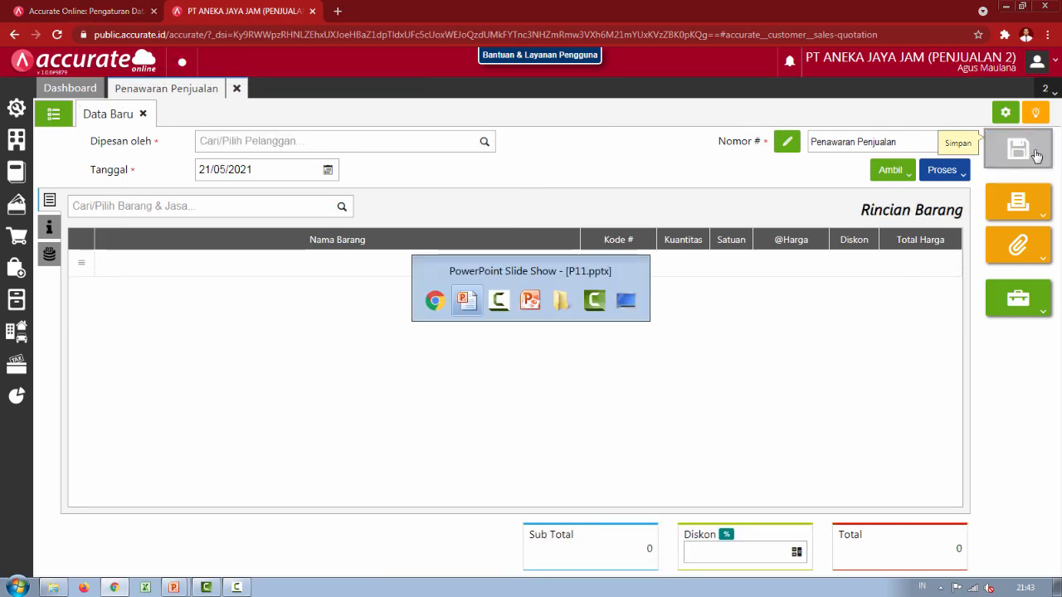
key("Right")
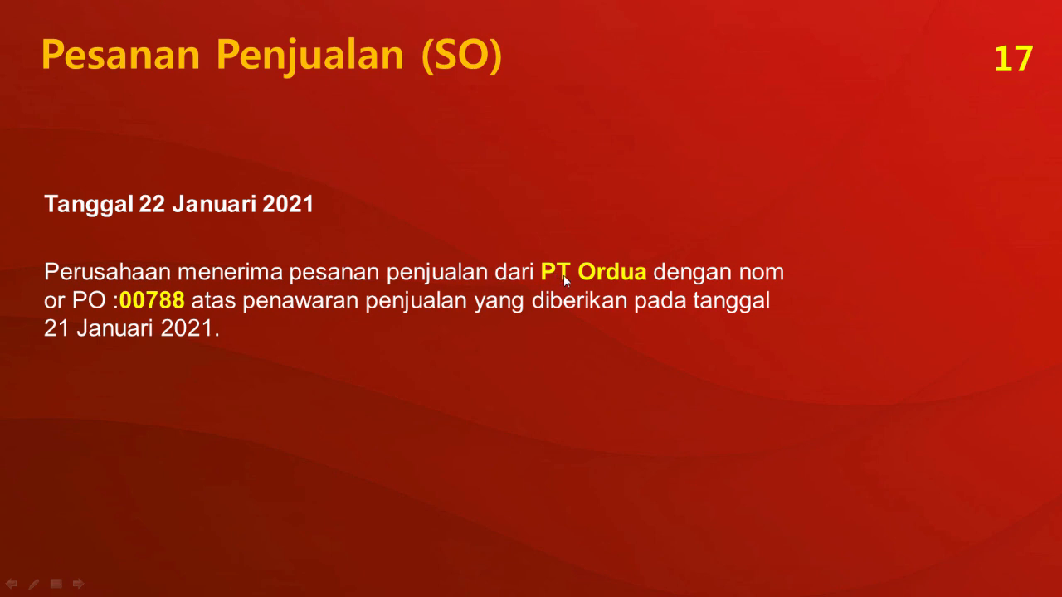
left_click(35, 585)
mouse_move(52, 516)
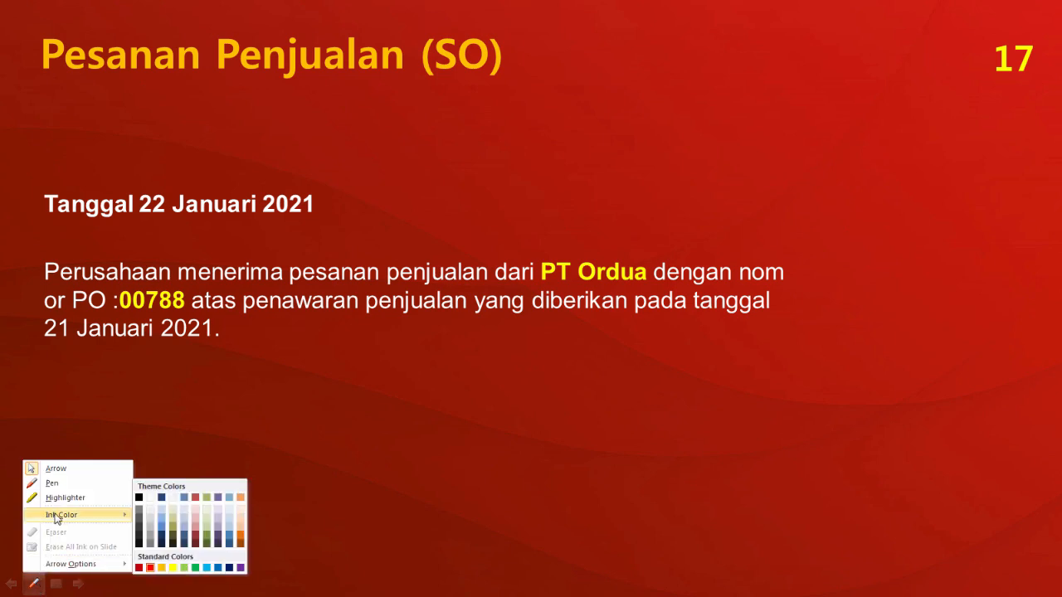
left_click(150, 526)
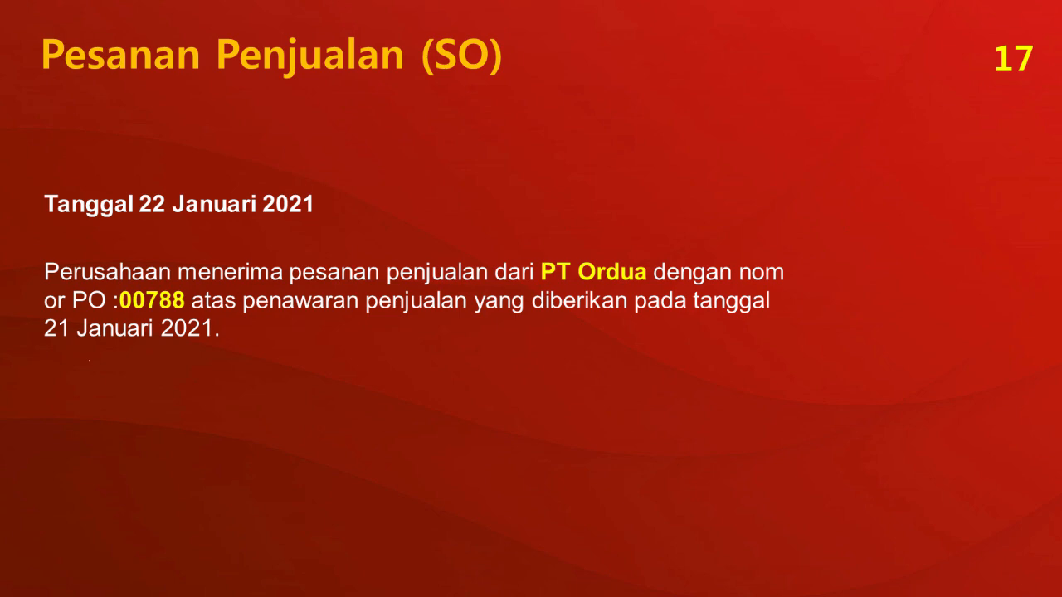
key("Escape")
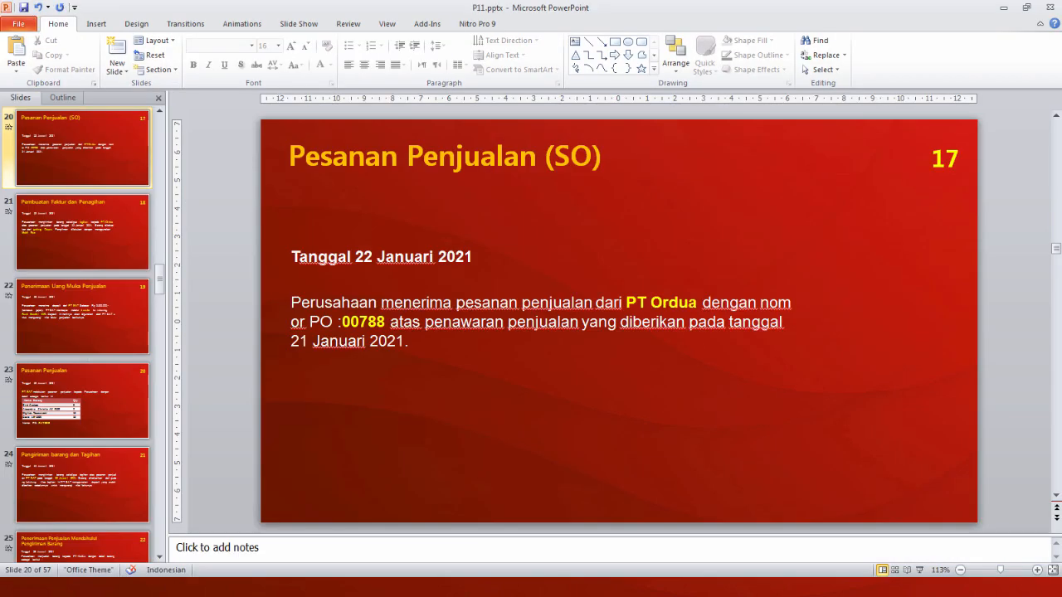
key("alt+Tab")
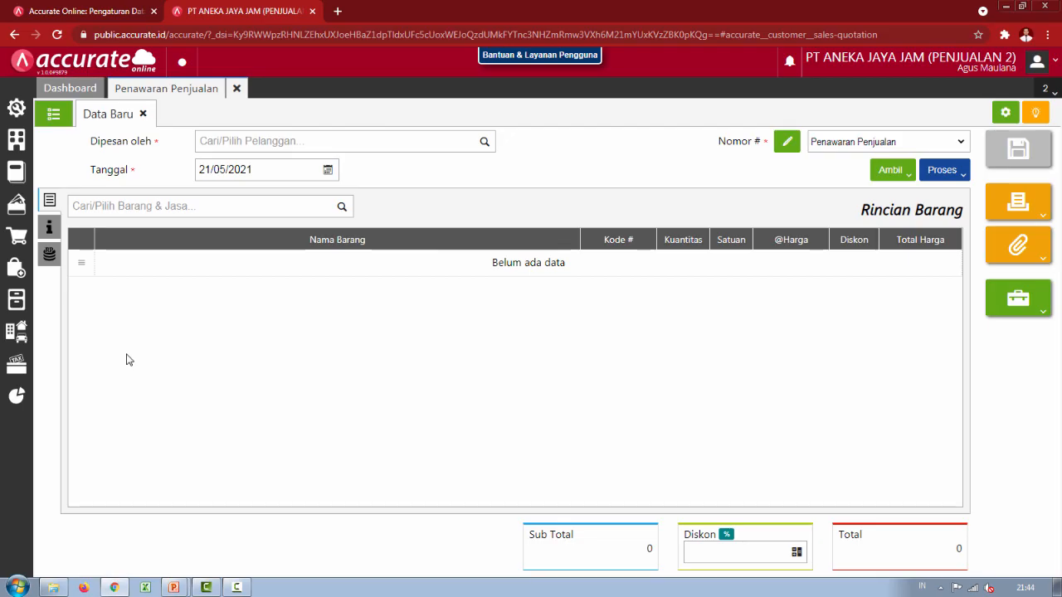
- Open the saved PT Ordua quotation, show its processing options and recheck the Pesanan Penjualan (SO) slide
left_click(53, 117)
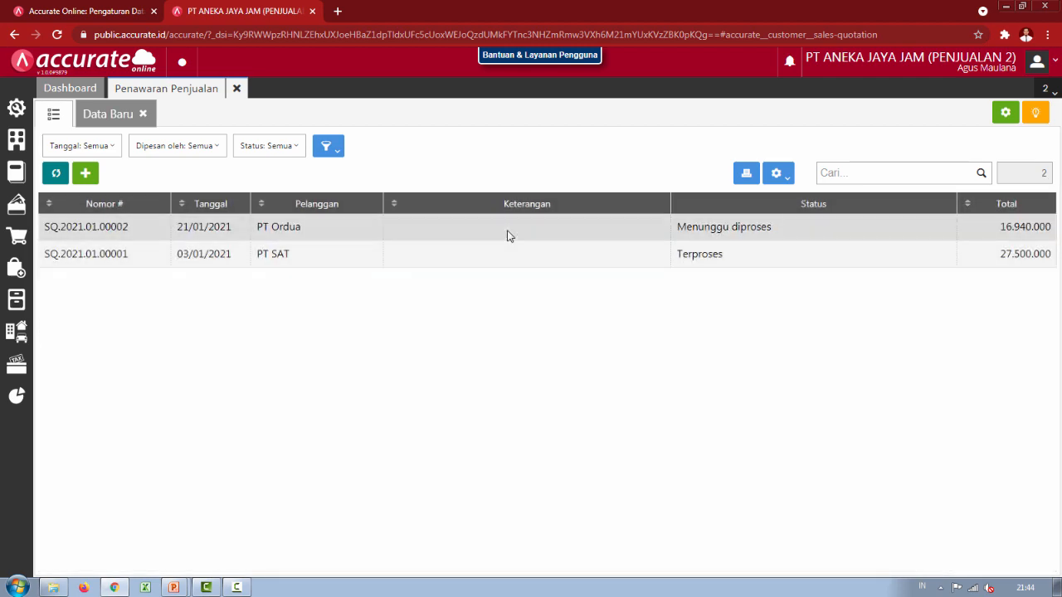
left_click(508, 236)
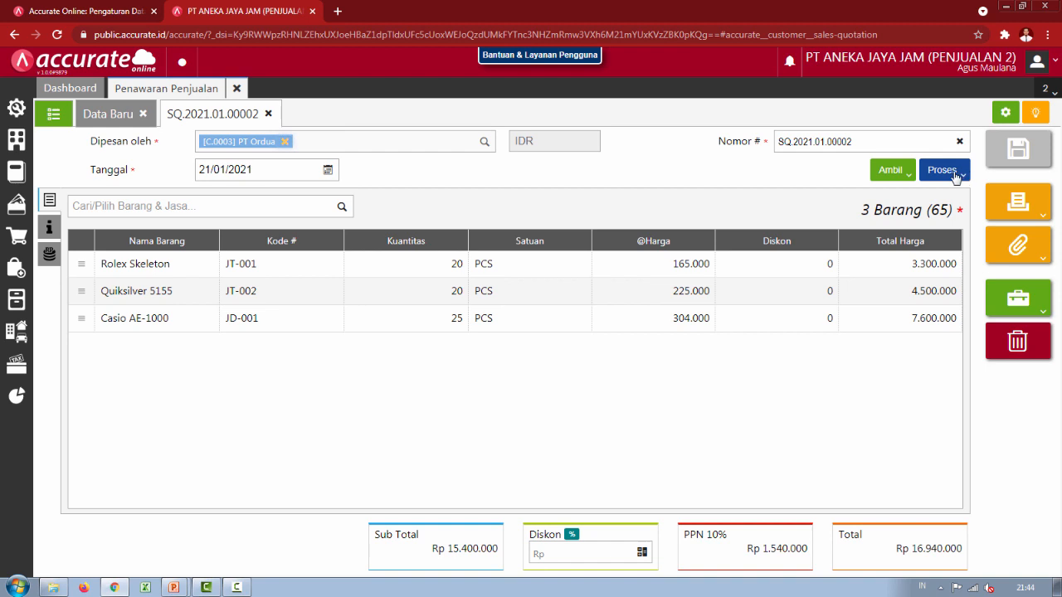
left_click(953, 172)
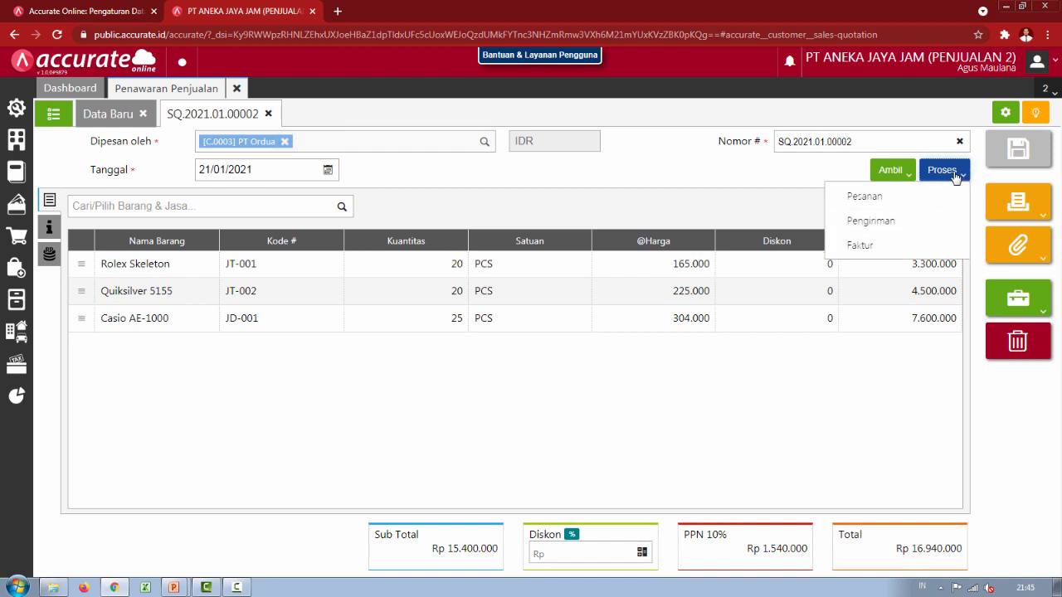
key("alt+Tab")
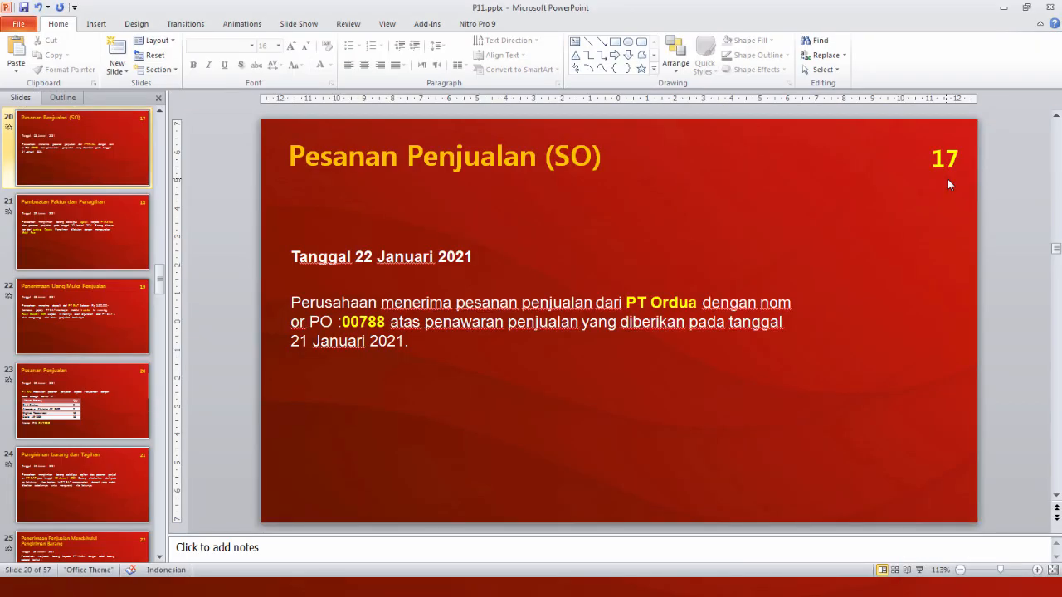
key("alt+Tab")
key("alt+Tab")
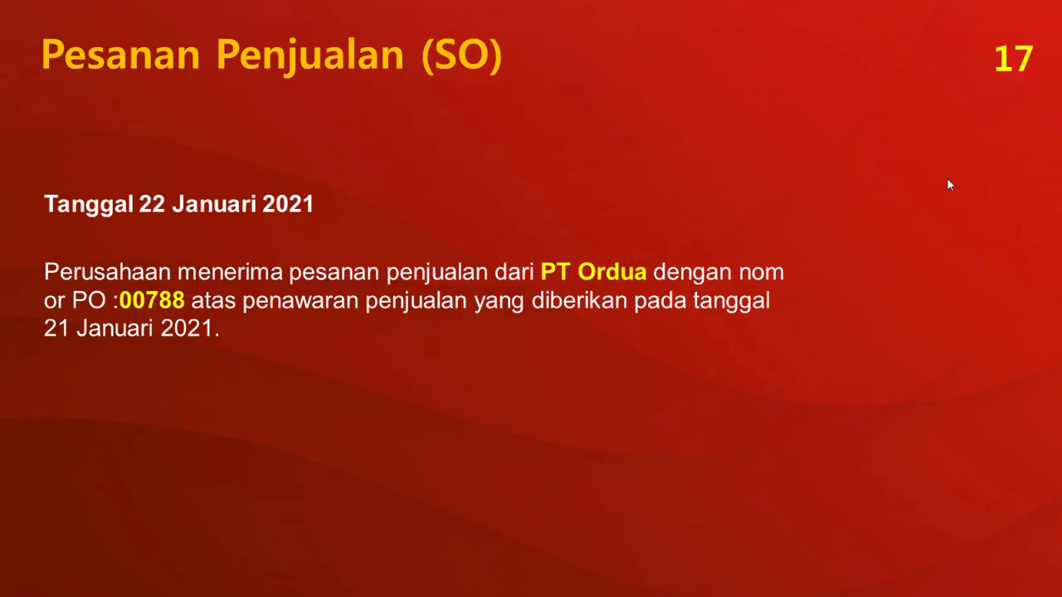
key("alt+Tab")
key("alt+Tab")
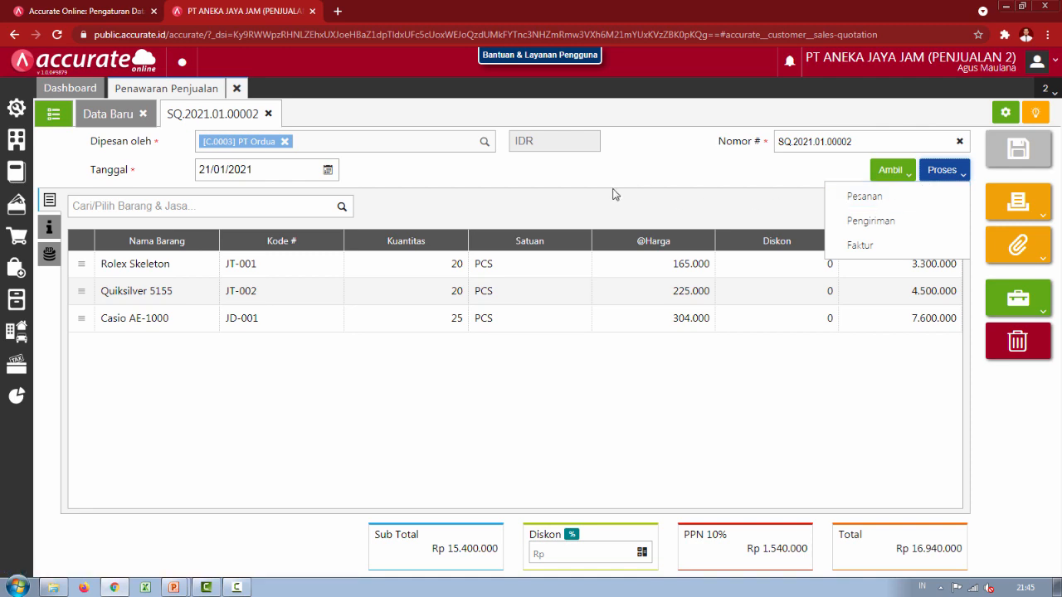
- Process the PT Ordua quotation into a sales order (Pesanan) and show the new order's processing options
mouse_move(16, 234)
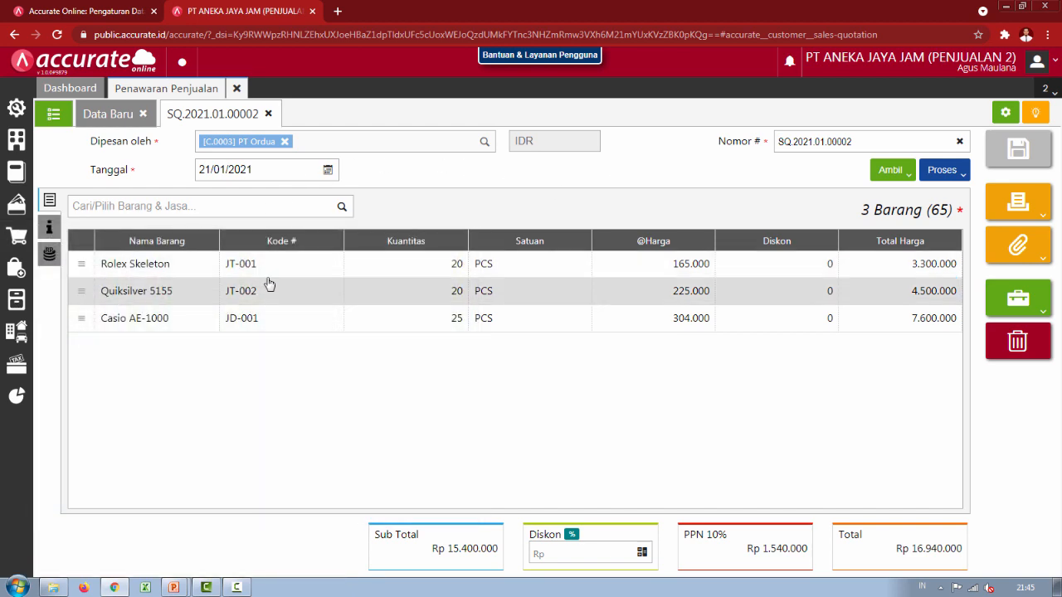
left_click(943, 171)
left_click(914, 135)
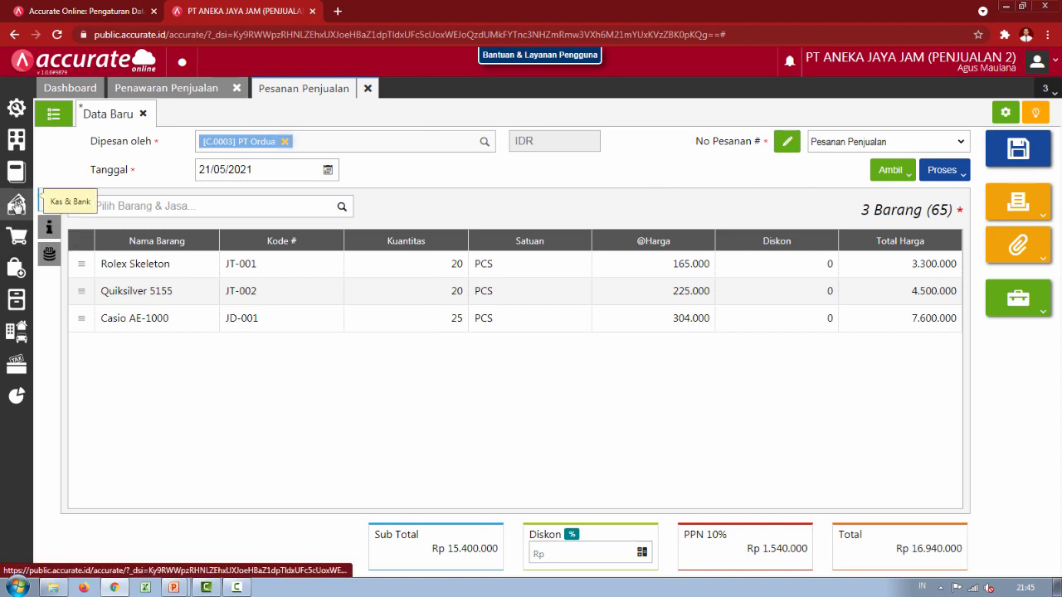
left_click(946, 177)
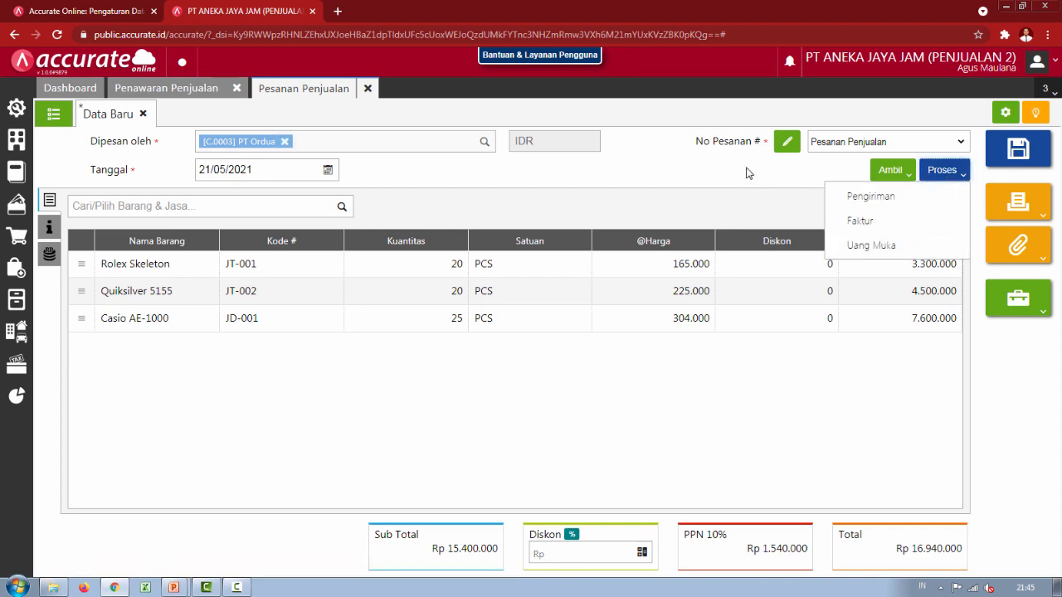
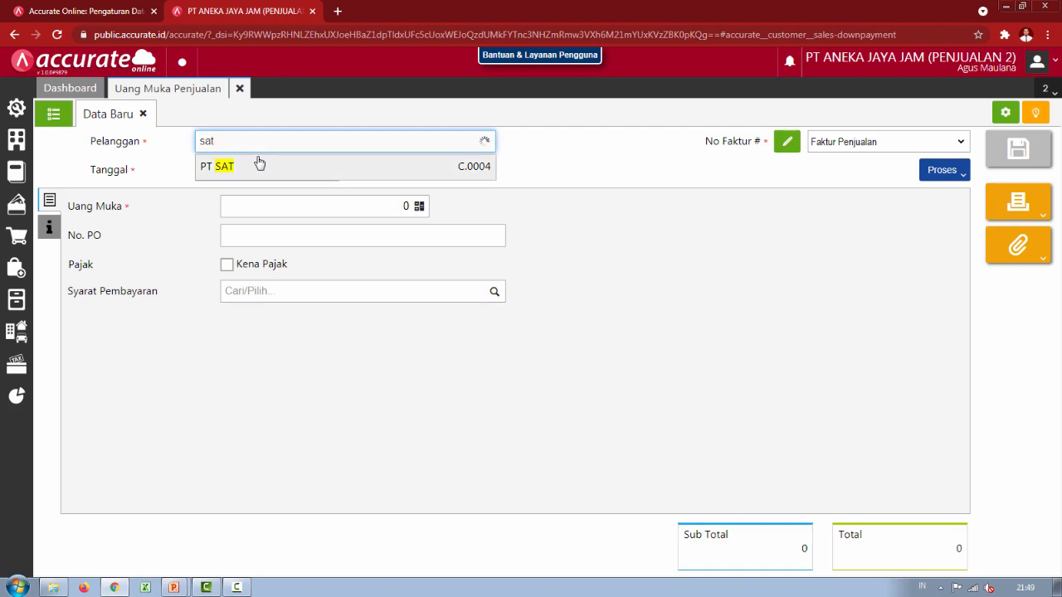
- Select PT SAT as the sales down payment's customer and set the date to 22/01/2021, checking the slide
left_click(258, 163)
key("alt+Tab")
key("alt+Tab")
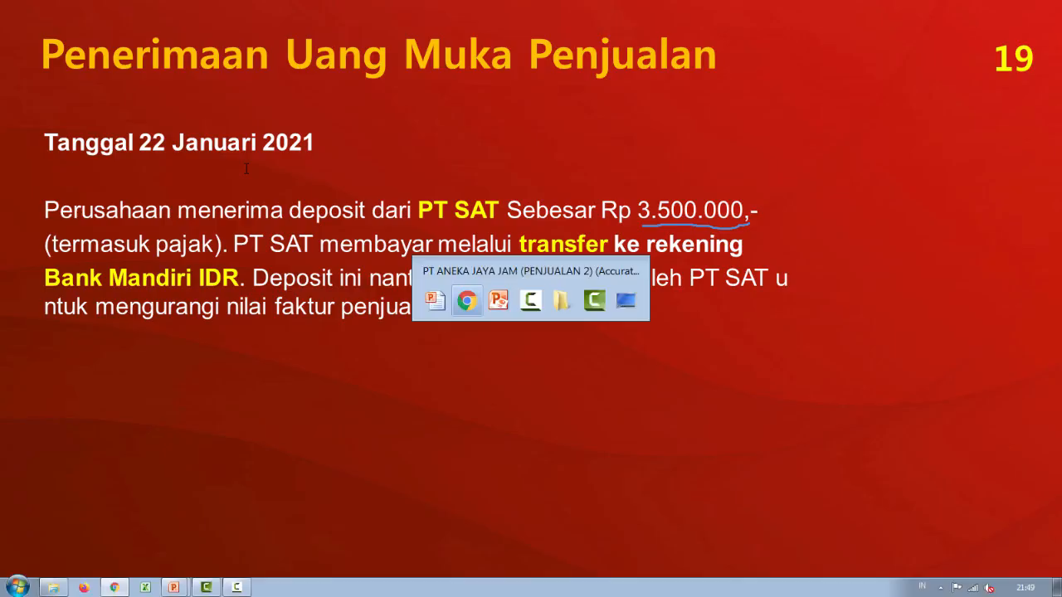
type("22/01/2021")
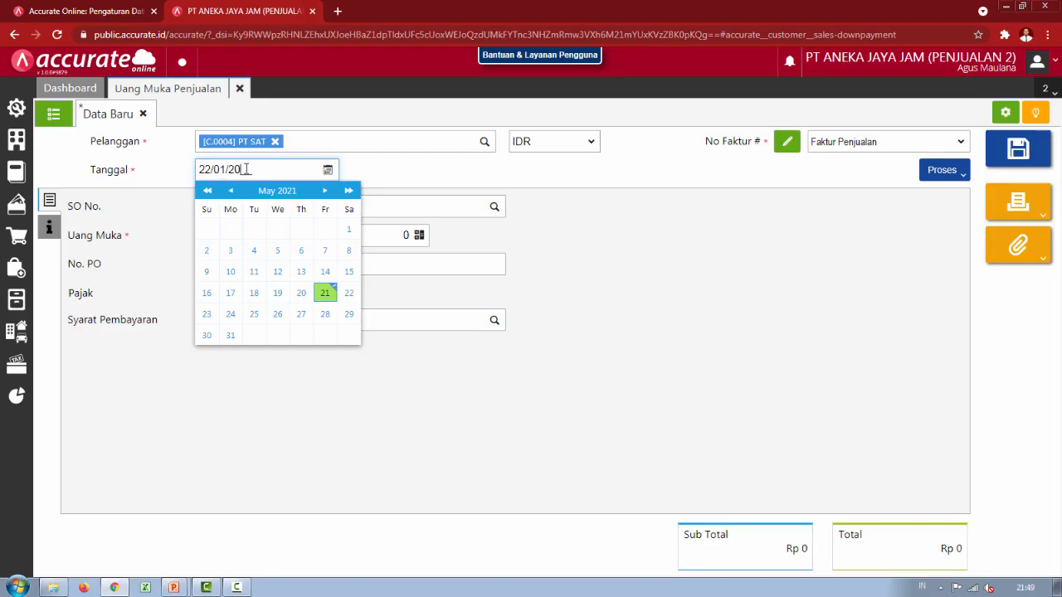
left_click(647, 236)
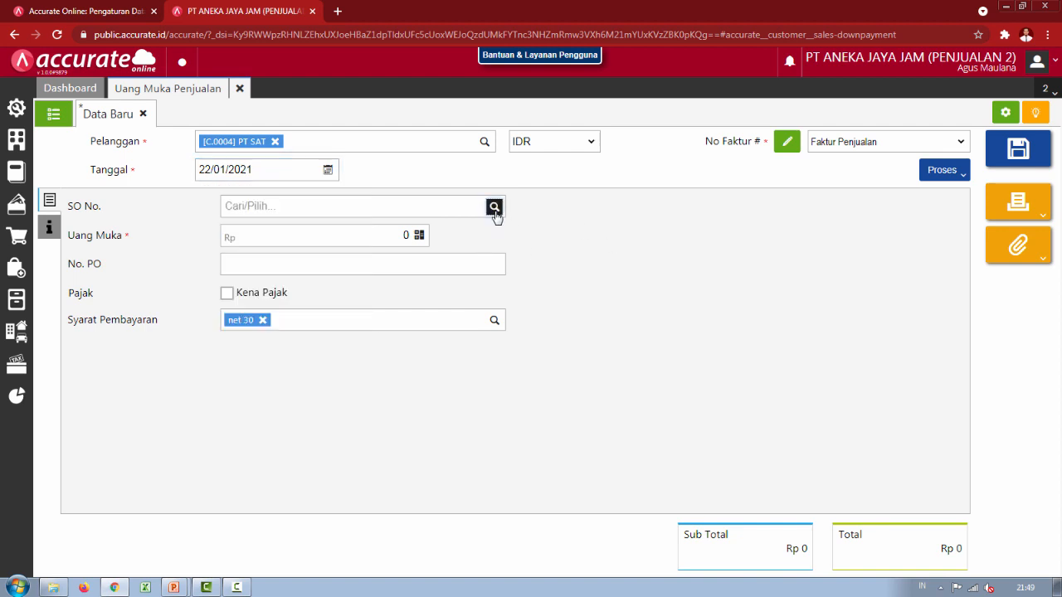
- Set PT SAT's down payment to Rp 3.500.000 as given on the slide and mark it as taxable (Kena Pajak)
left_click(494, 208)
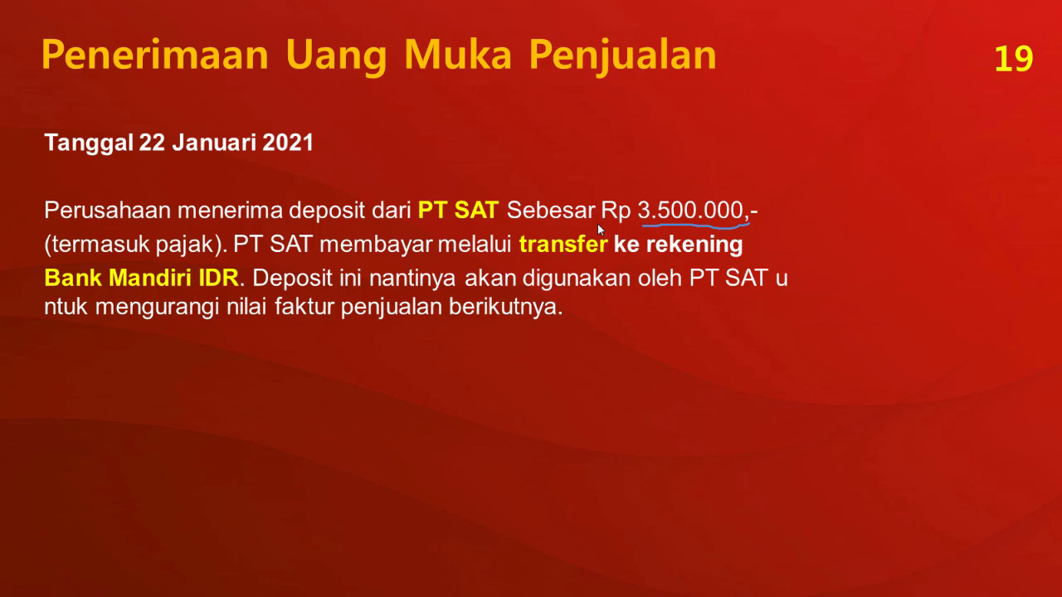
key("alt+Tab")
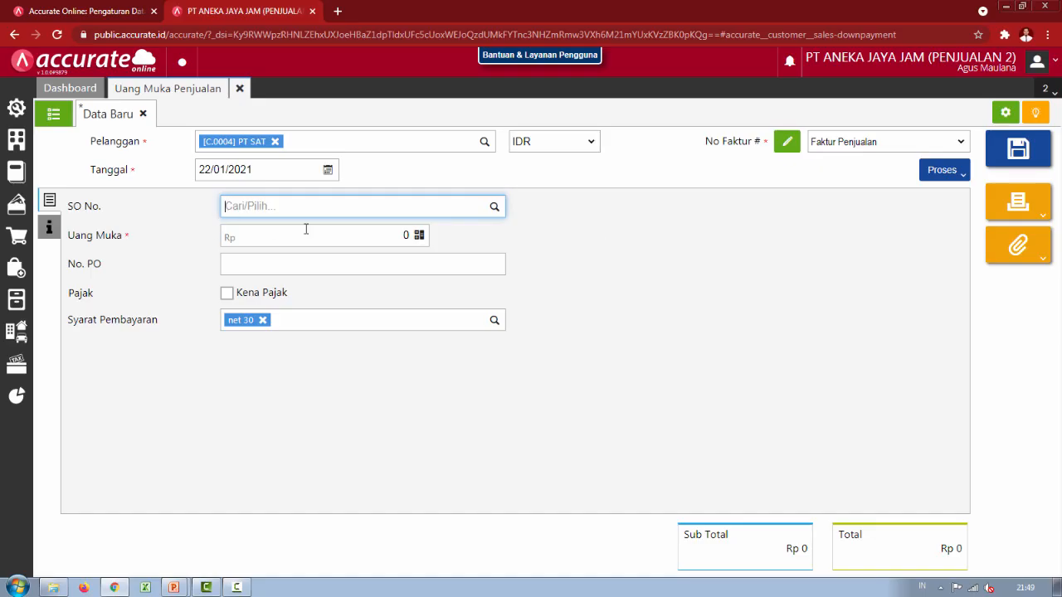
left_click(318, 236)
key("alt+Tab")
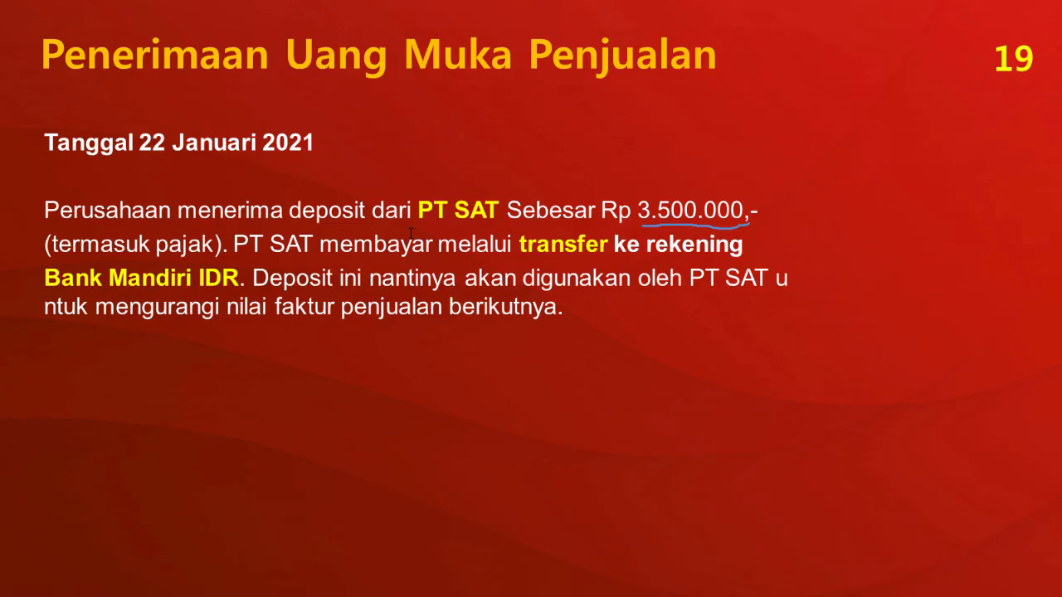
key("alt+Tab")
type("3.500.000")
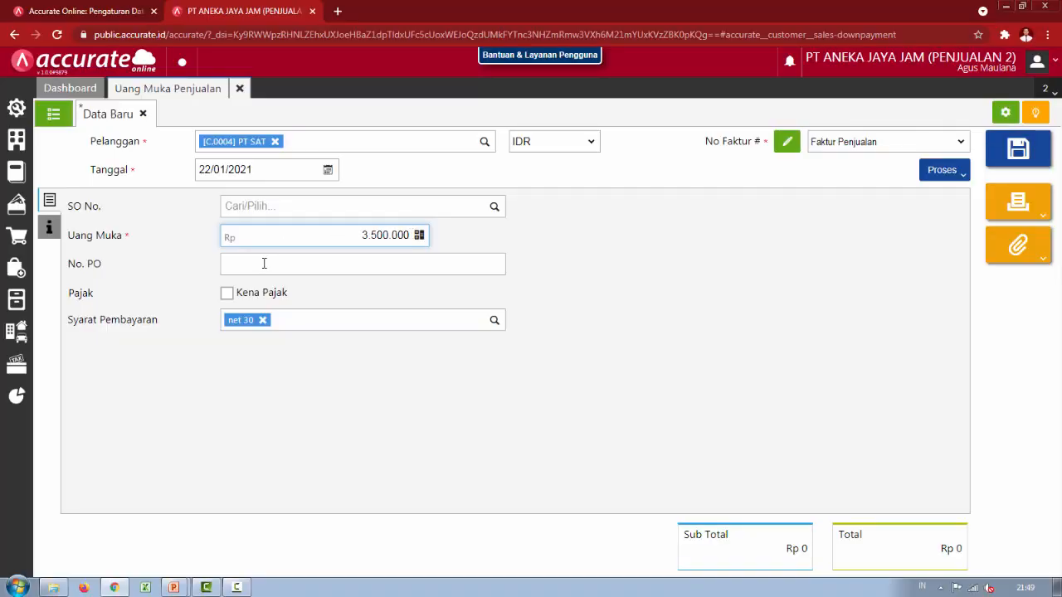
left_click(225, 293)
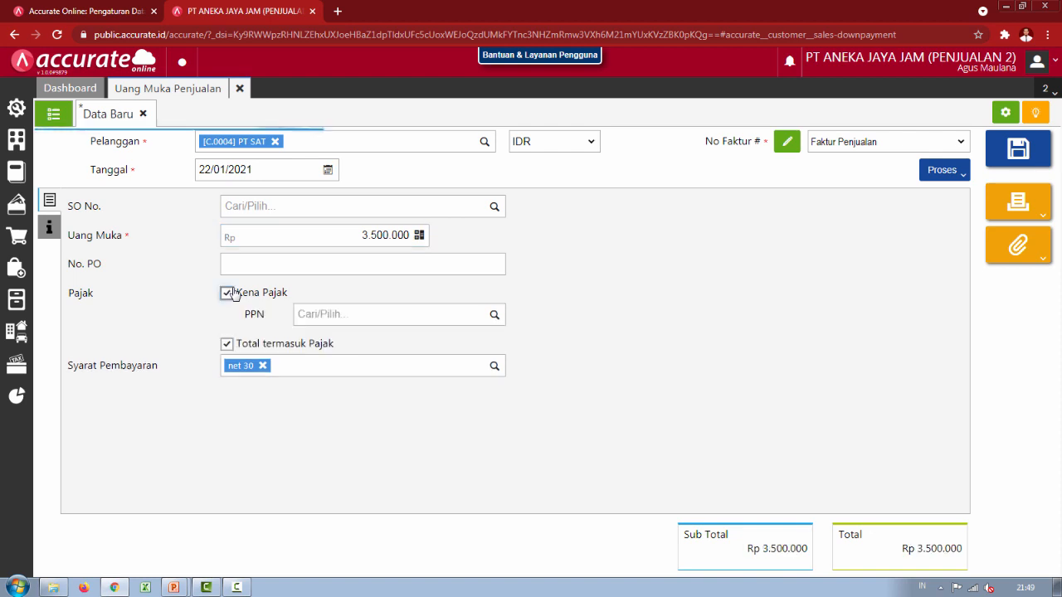
- Apply Pajak Pertambahan Nilai (PPN 10%) as the down payment's tax and check the available processing options
left_click(494, 315)
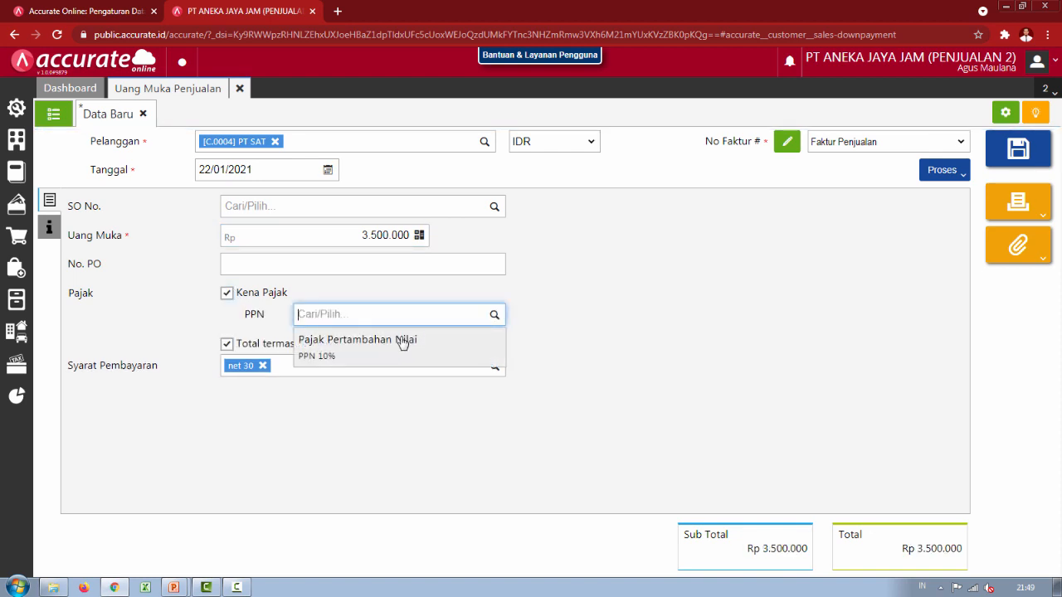
left_click(402, 340)
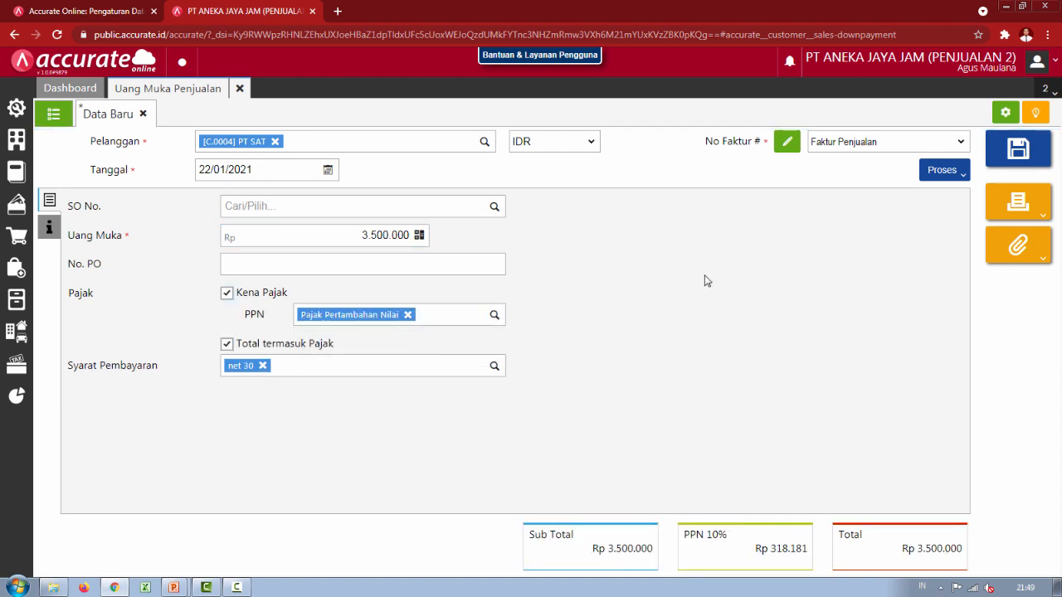
left_click(943, 173)
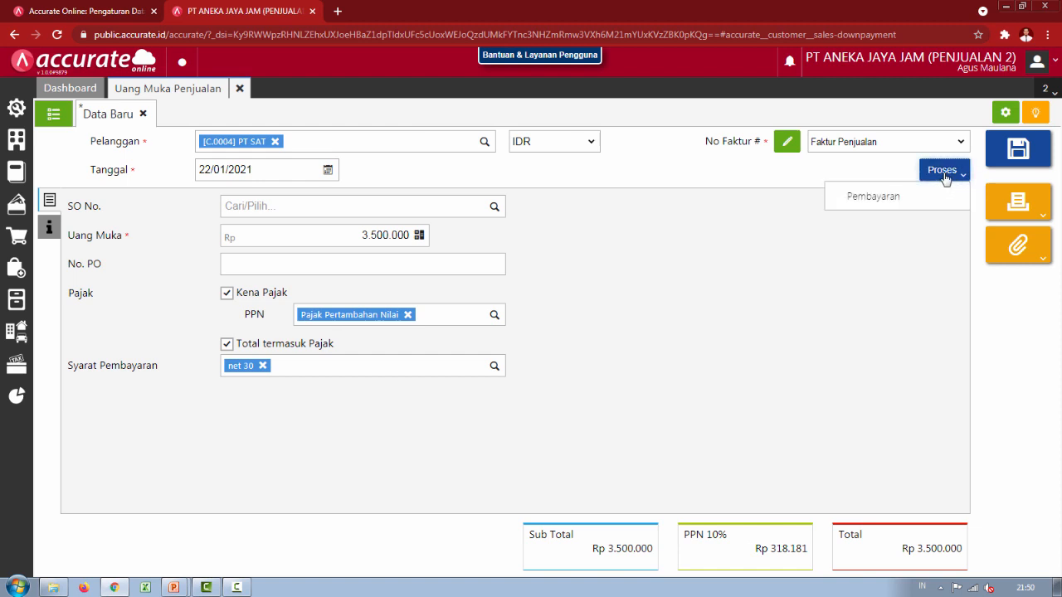
left_click(751, 268)
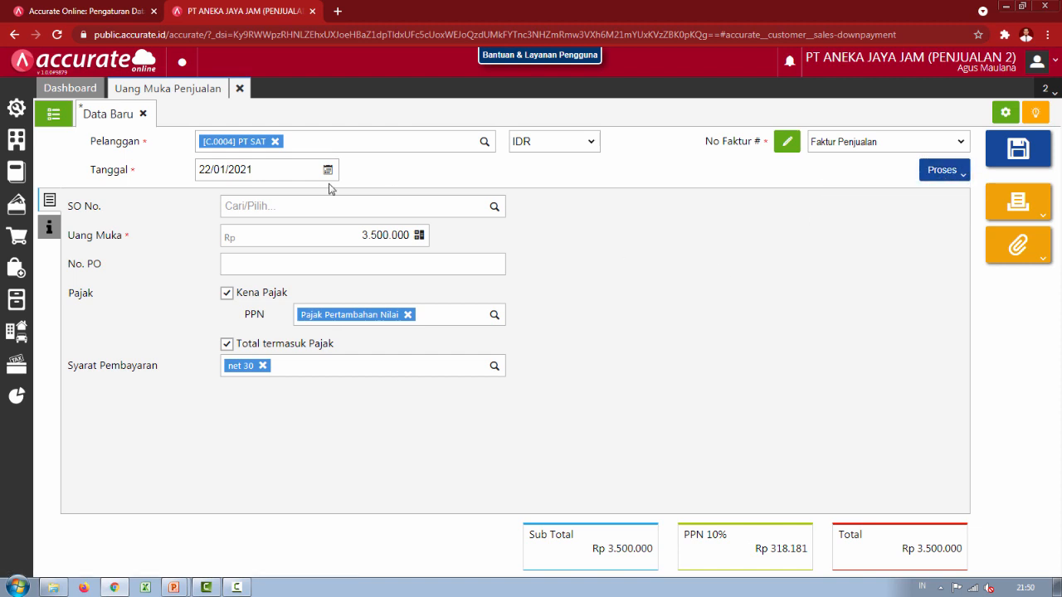
- Recheck the slide and re-enter 22/01/2021 as the down payment's date
left_click(232, 169)
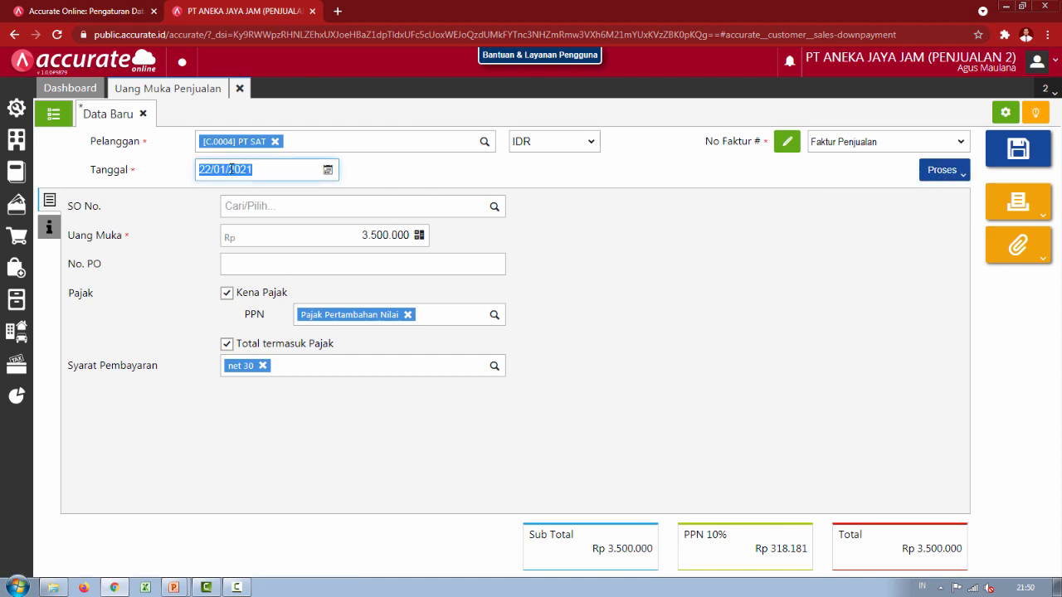
key("alt+Tab")
key("alt+Tab")
type("2202")
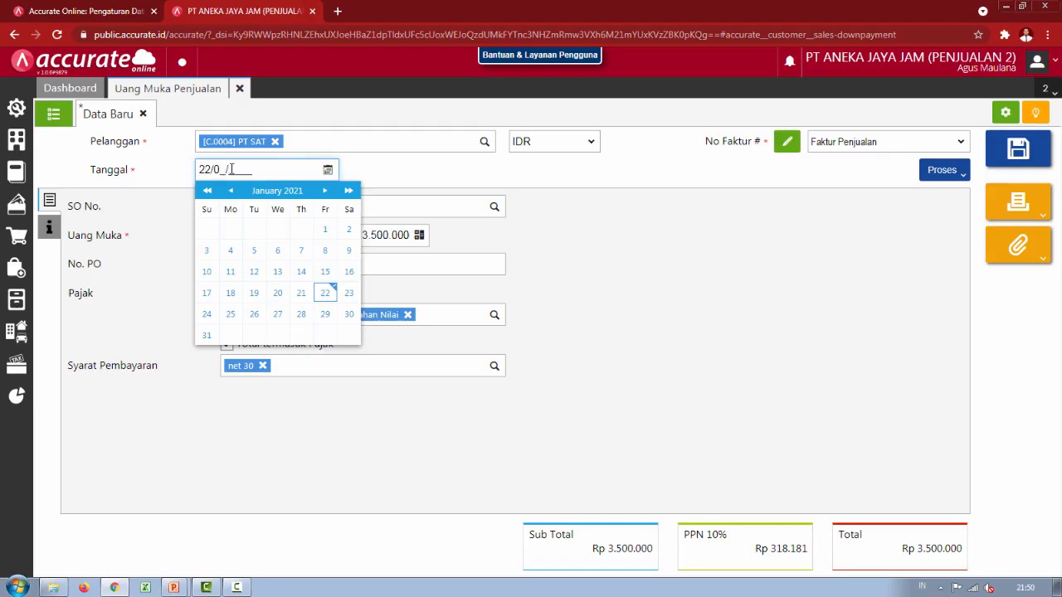
type("2021")
left_click(677, 267)
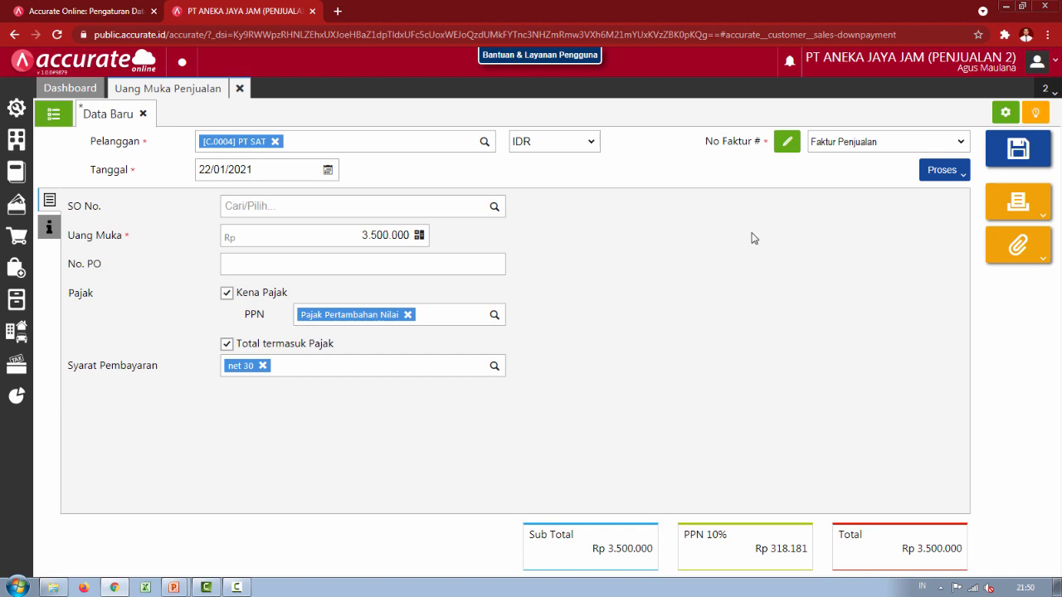
- Process PT SAT's down payment into a payment (Pembayaran) and select Bank Mandiri IDR as the receiving bank
left_click(945, 173)
left_click(883, 196)
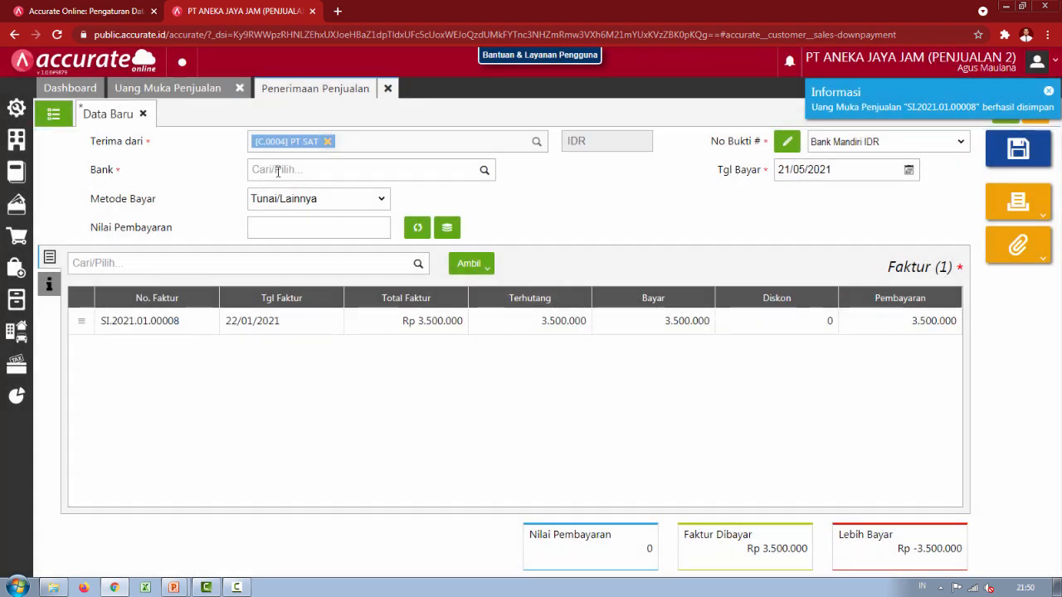
left_click(278, 170)
type("mand")
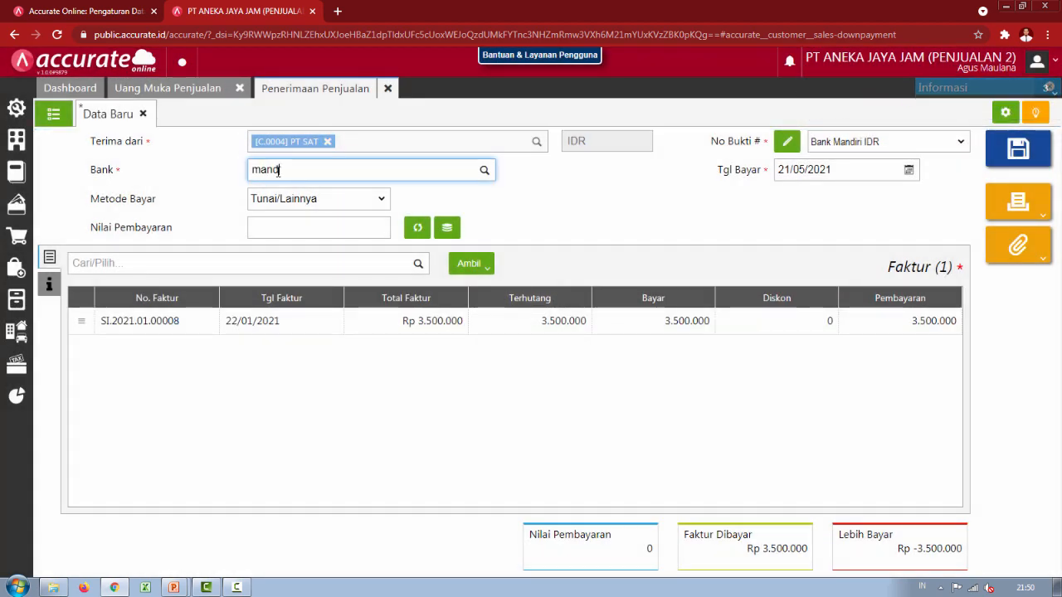
left_click(345, 204)
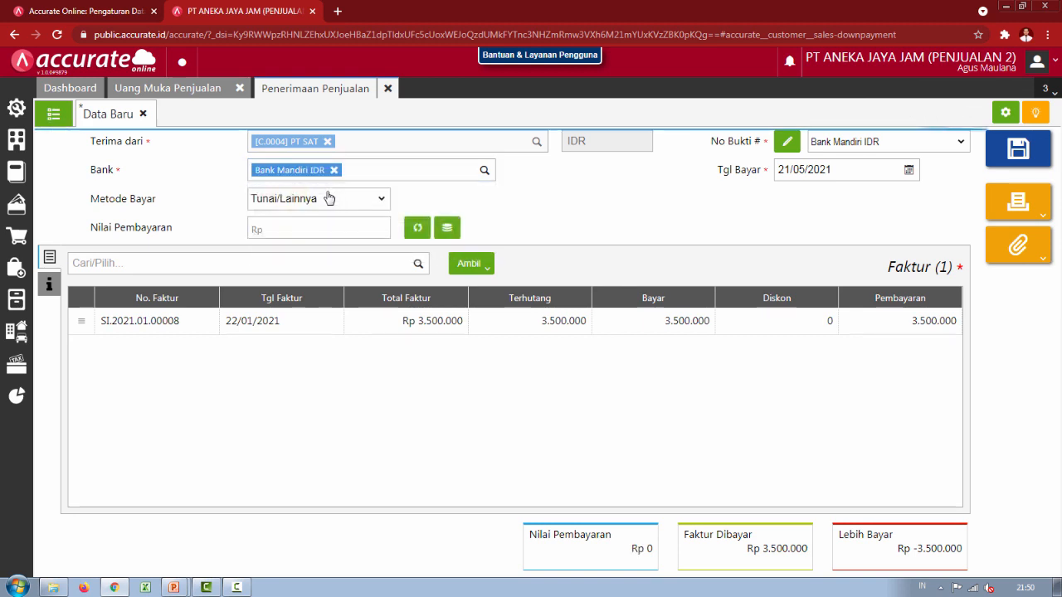
- Set the receipt's payment method to Transfer Bank and calculate the payment value from the listed invoice
left_click(332, 199)
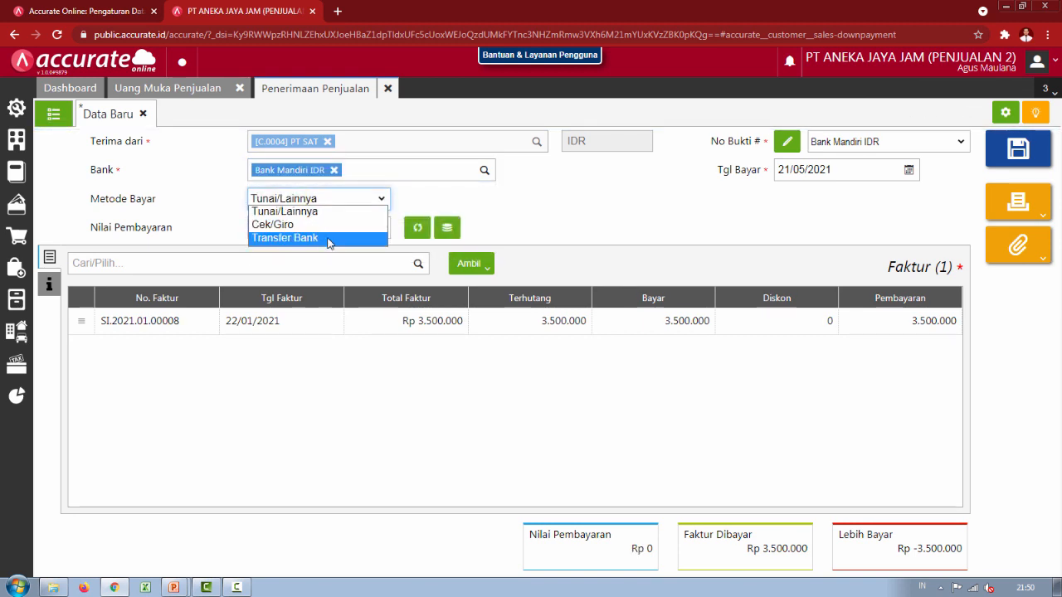
left_click(331, 237)
left_click(332, 230)
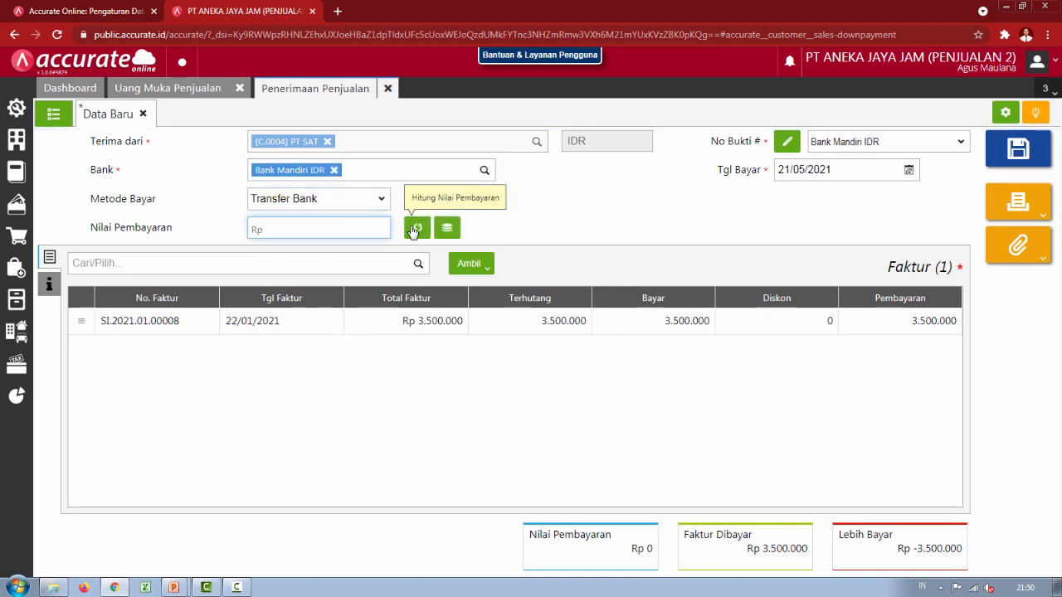
left_click(417, 227)
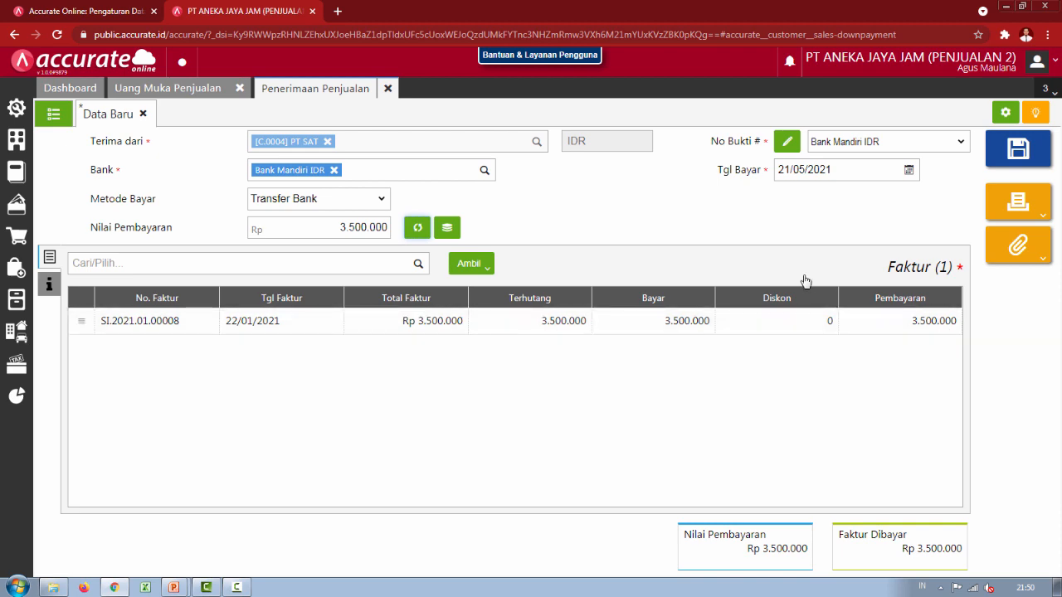
- Date the receipt 22/01/2021 as on the slide, save it, and close the receipt and down payment forms
left_click(816, 171)
key("alt+Tab")
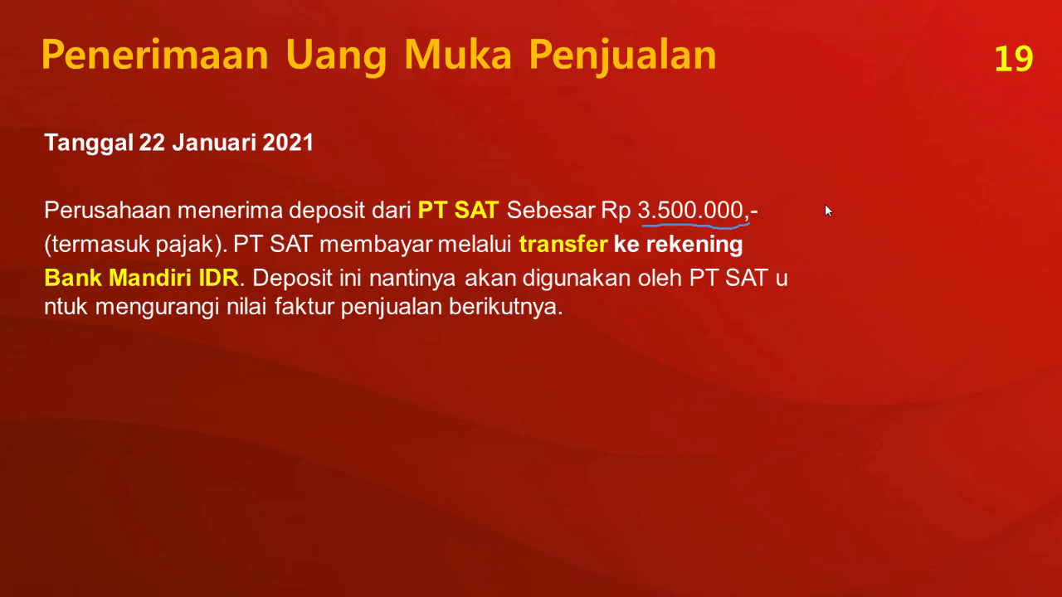
key("alt+Tab")
type("22/")
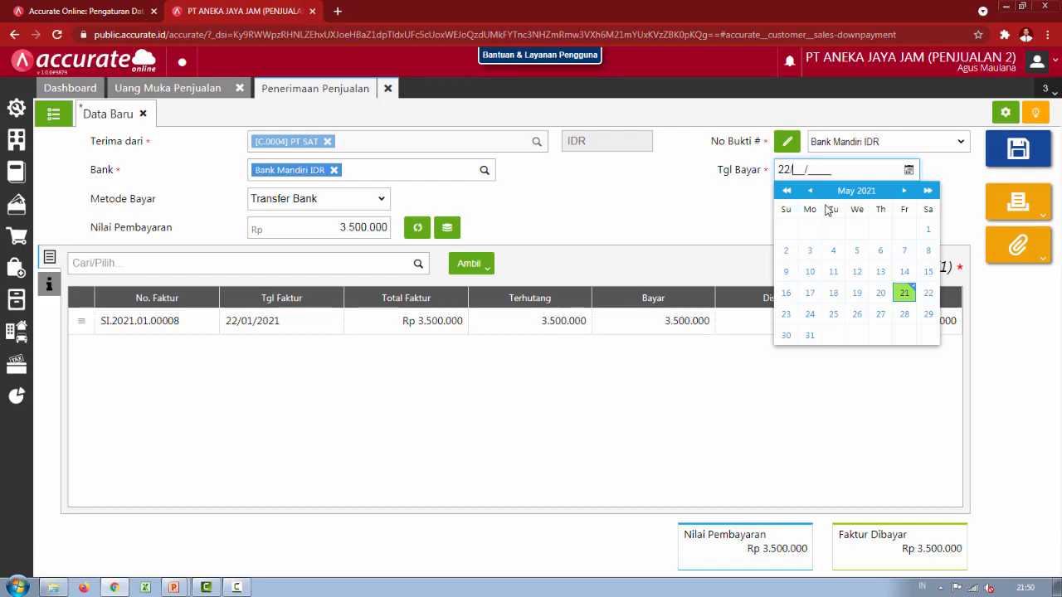
type("01/2021")
left_click(706, 228)
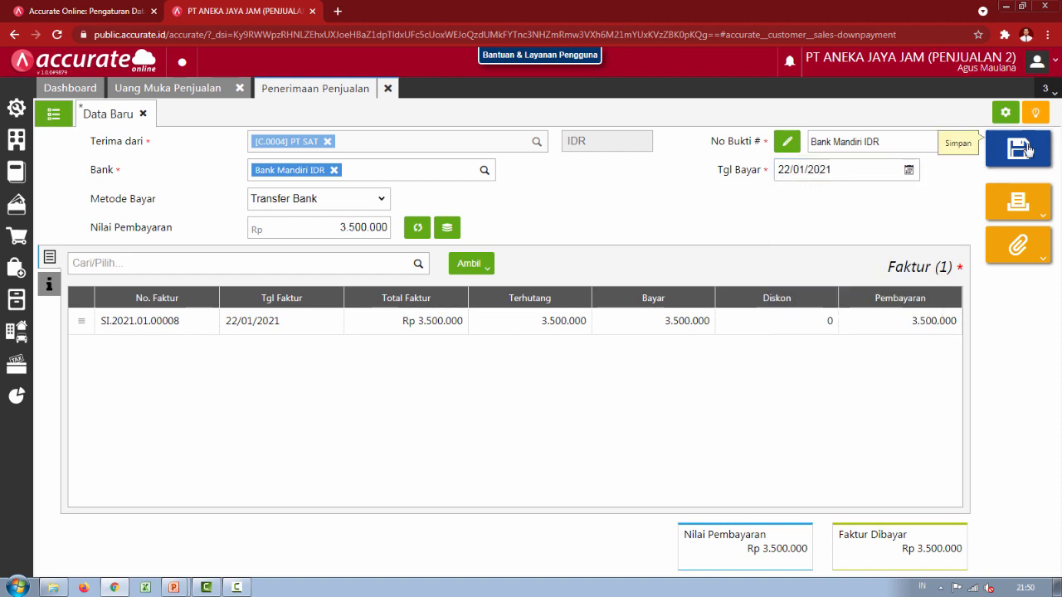
key("ctrl+s")
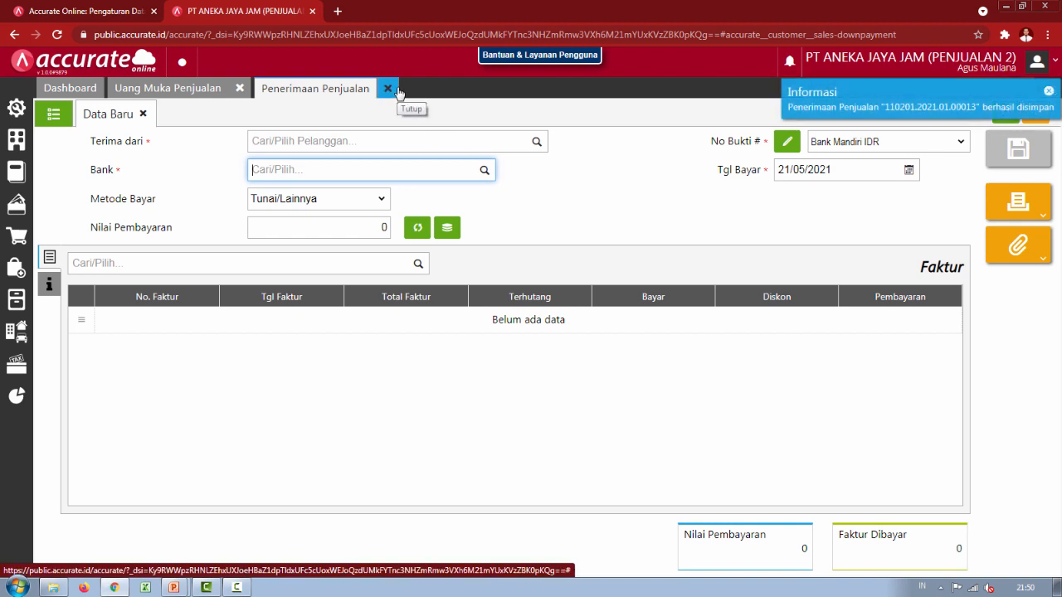
left_click(388, 88)
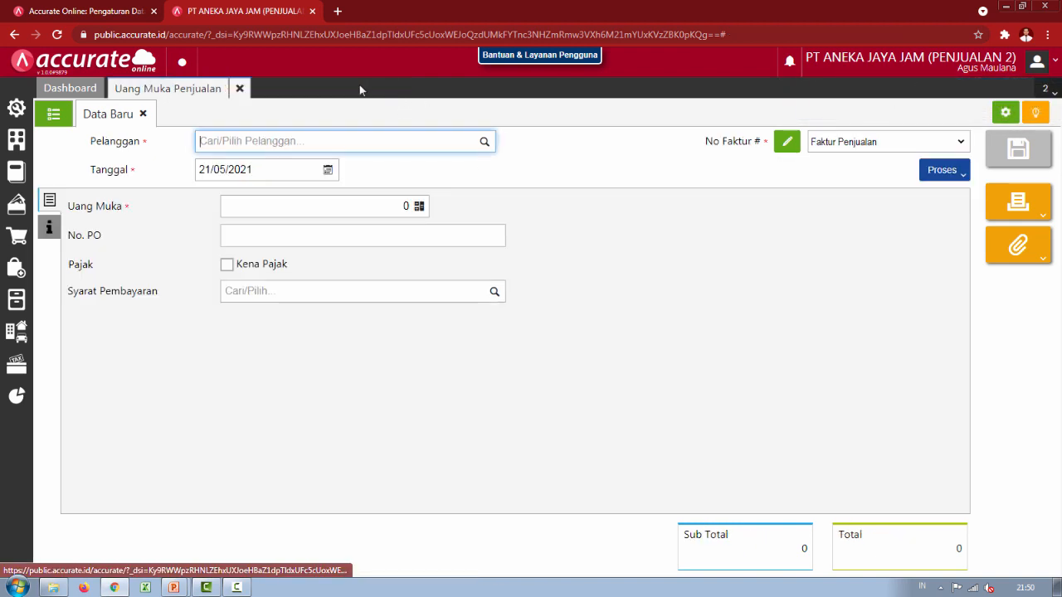
left_click(240, 89)
- Advance to the next case slide and start a new sales order (Pesanan Penjualan) for PT SAT
key("alt+Tab")
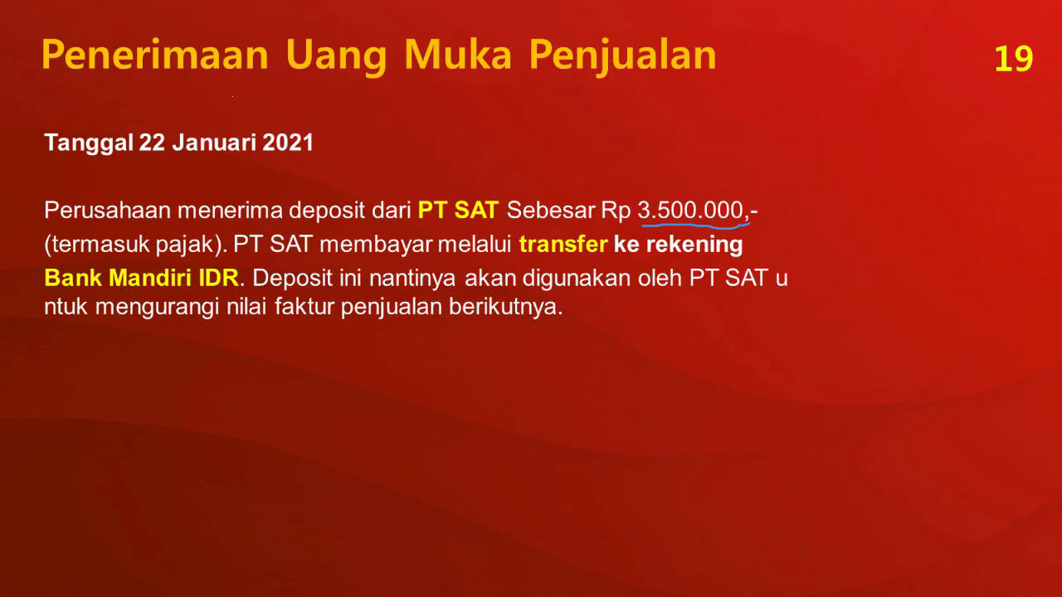
key("Right")
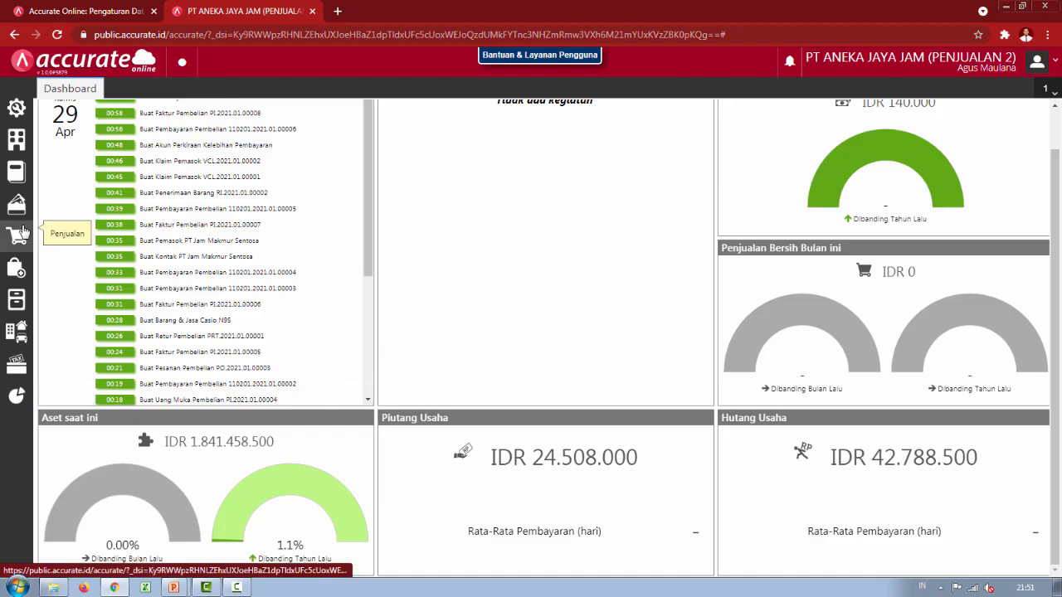
left_click(23, 231)
left_click(166, 287)
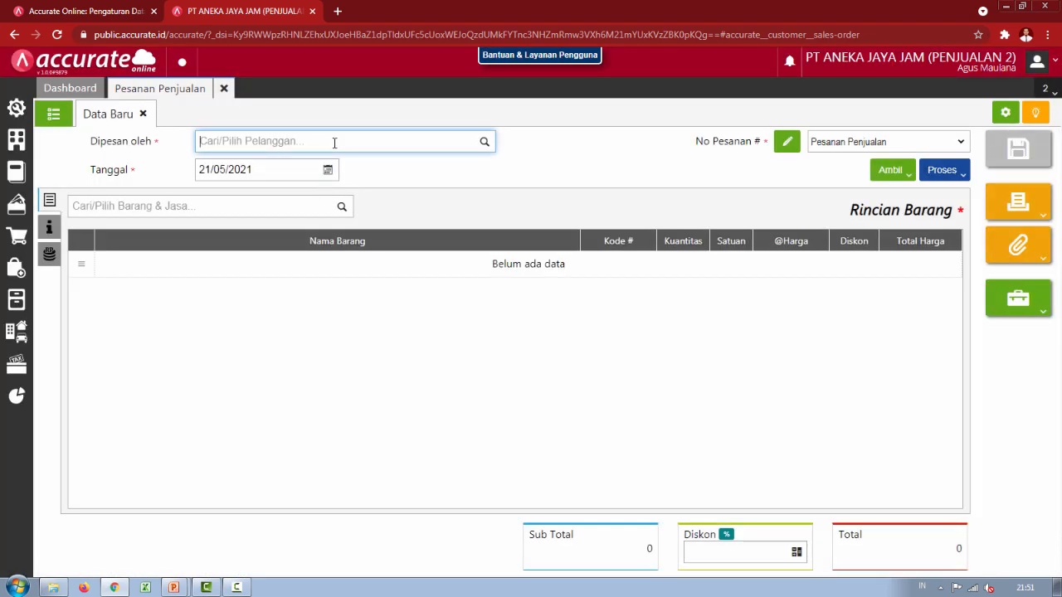
type("sat")
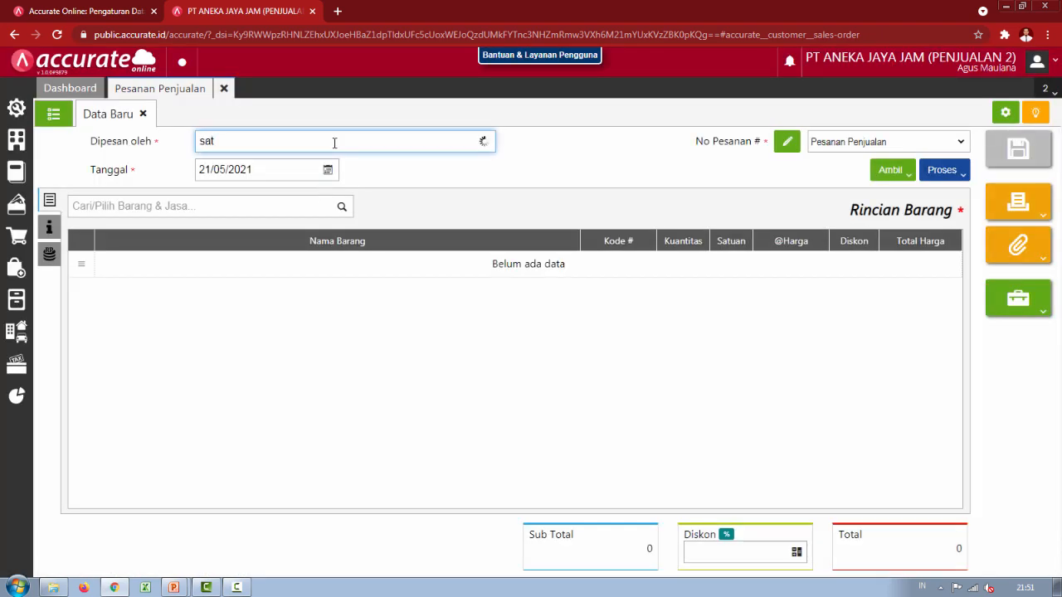
left_click(329, 170)
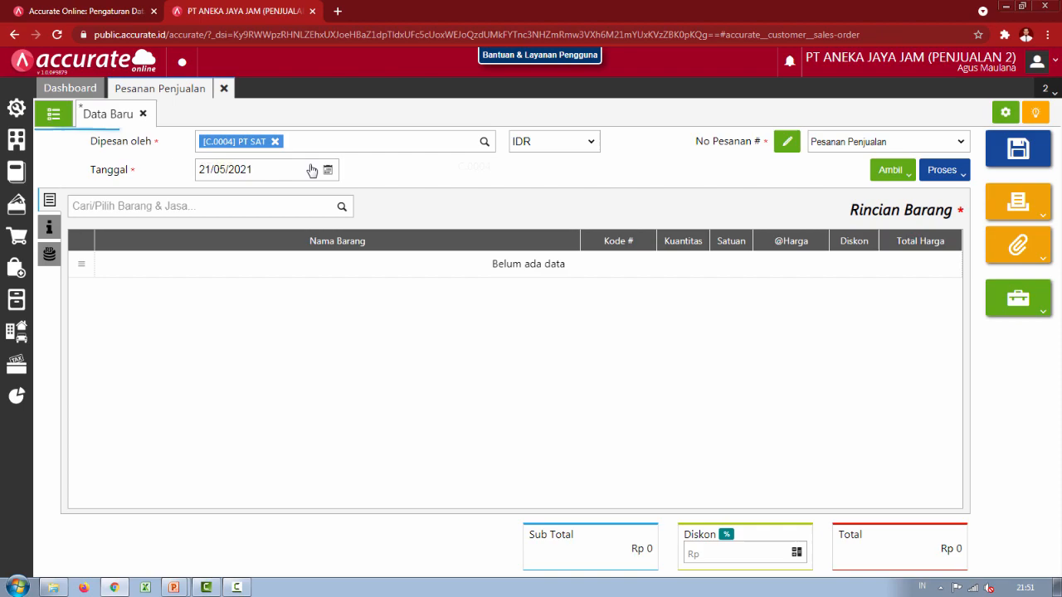
- Set the PT SAT sales order's date to 23/01/2021
left_click(236, 173)
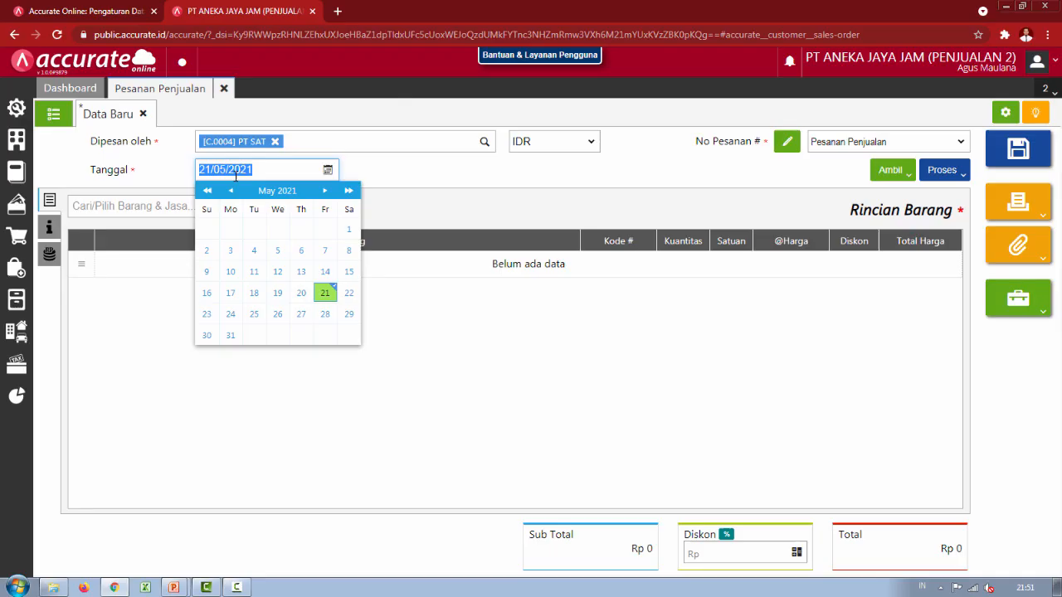
type("23/")
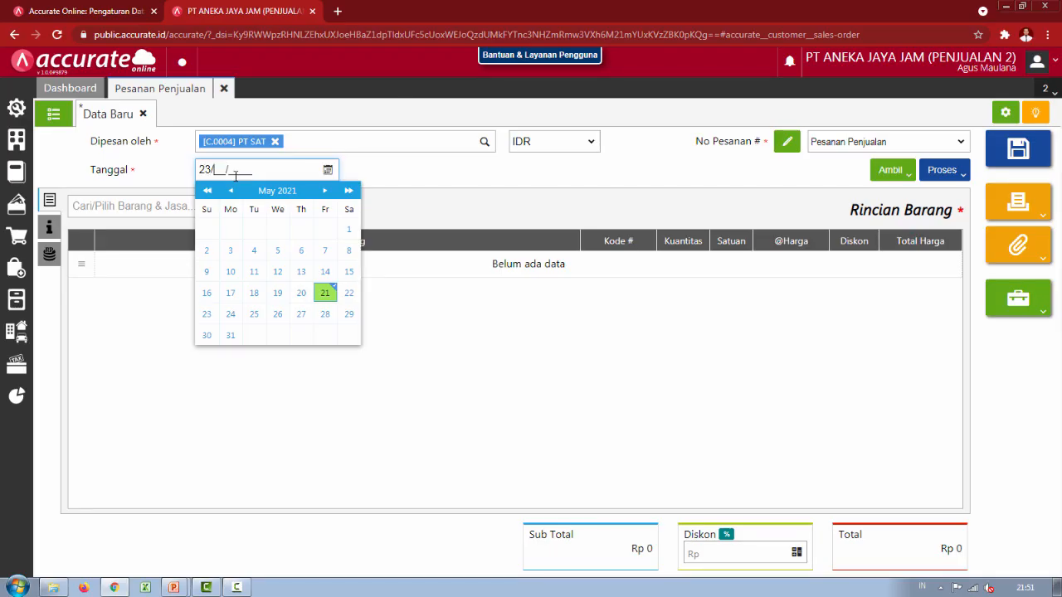
type("01/2021")
key("Return")
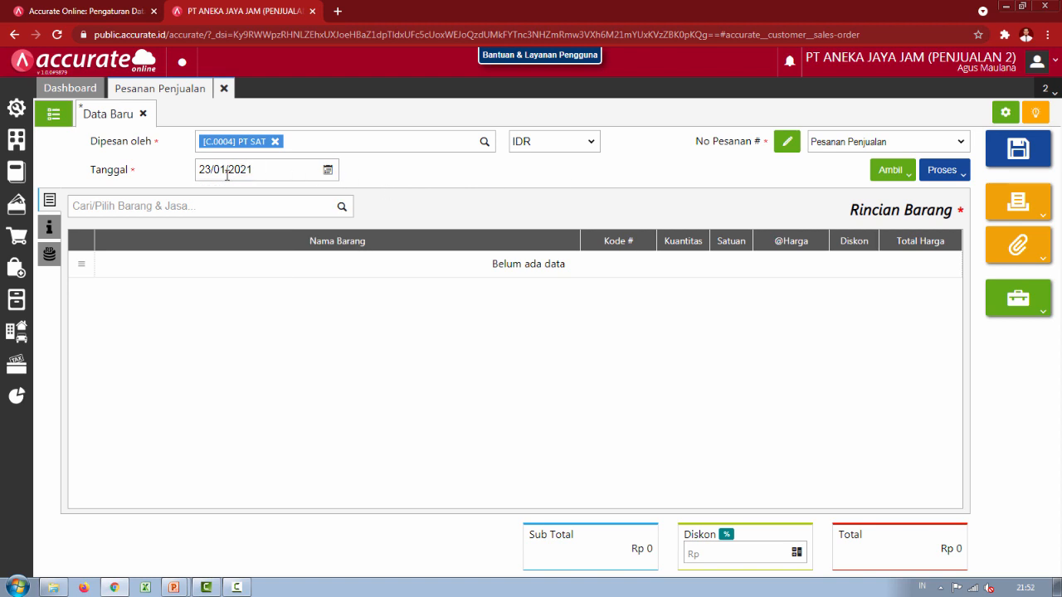
- Switch the sales order's number to manual entry and enter the PO number given on the slide
key("alt+Tab")
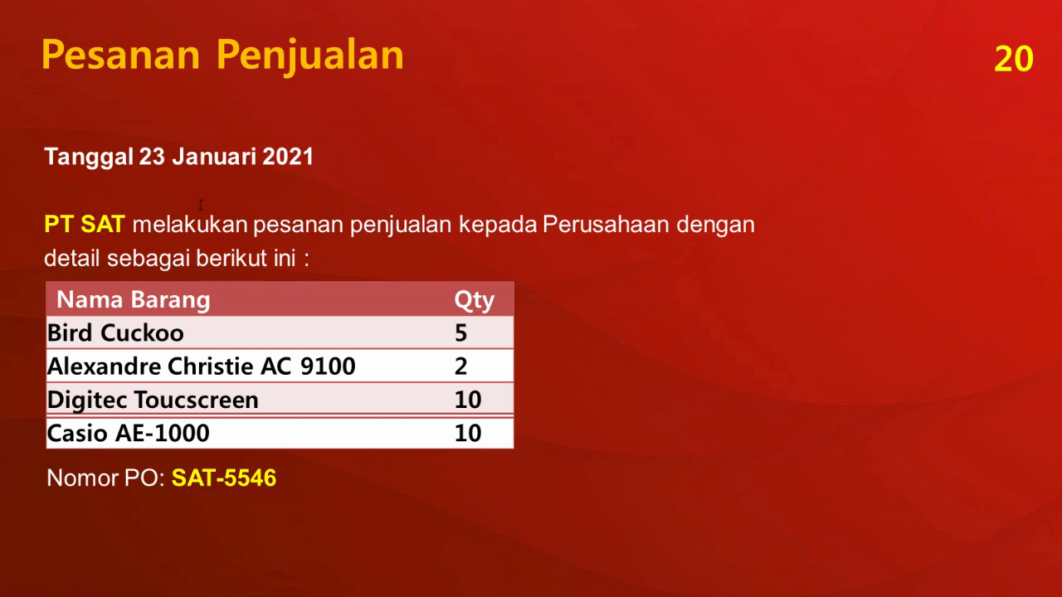
key("alt+Tab")
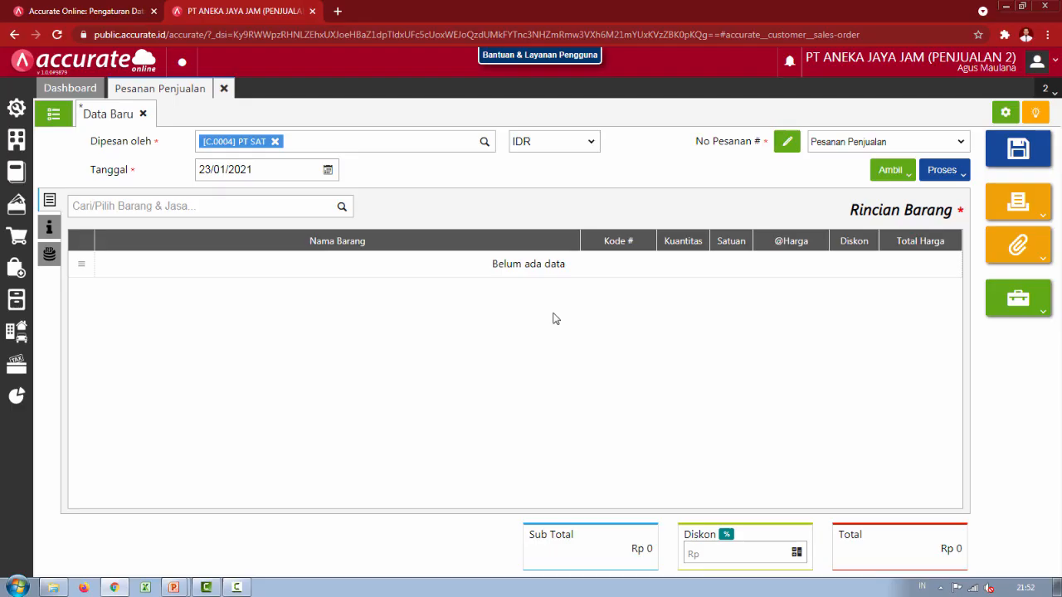
key("alt+Tab")
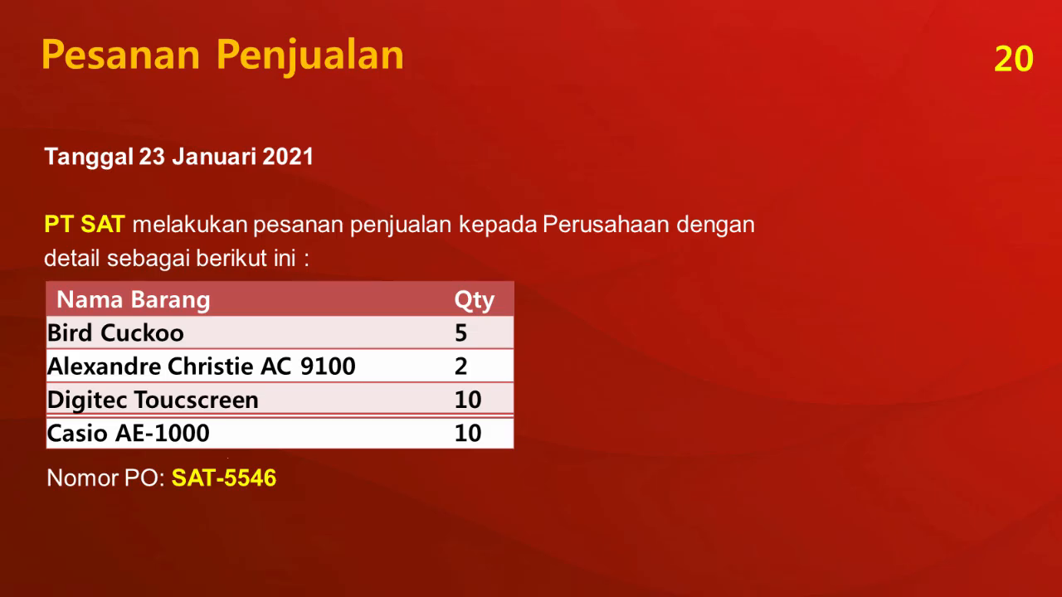
key("alt+Tab")
key("alt+Tab")
key("alt+Tab")
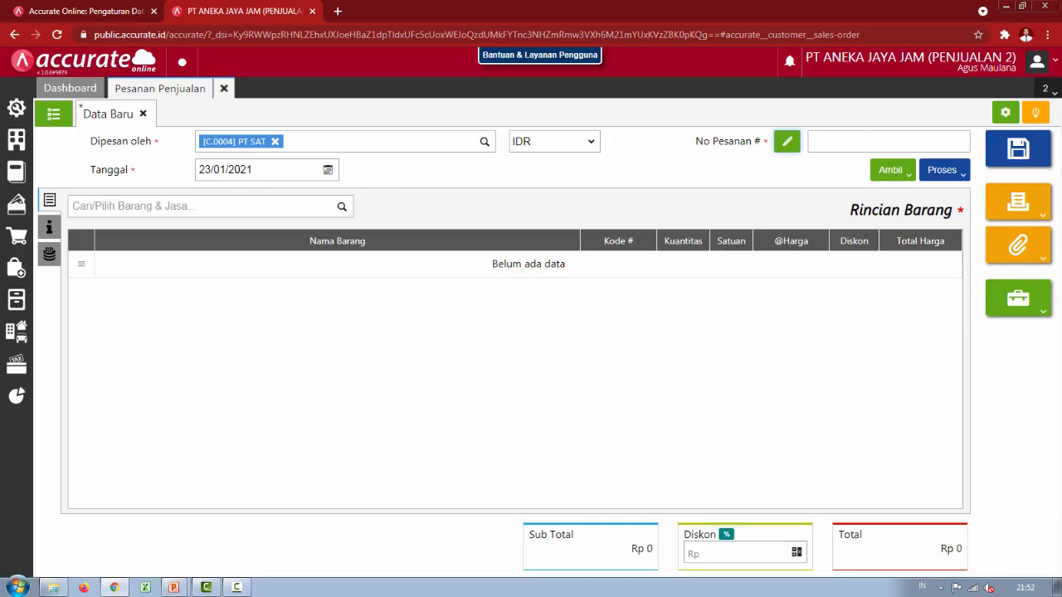
left_click(838, 139)
type("SA")
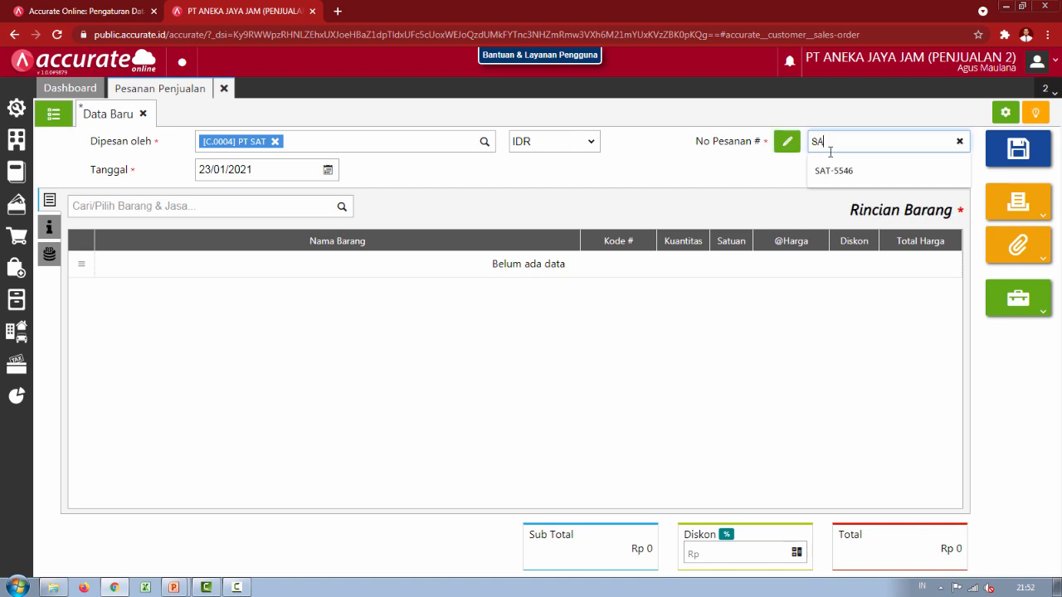
type("T-5546")
key("Return")
- Complete the order number from the slide's PO number and select Bird Cuckoo as the order's first item
key("alt+Tab")
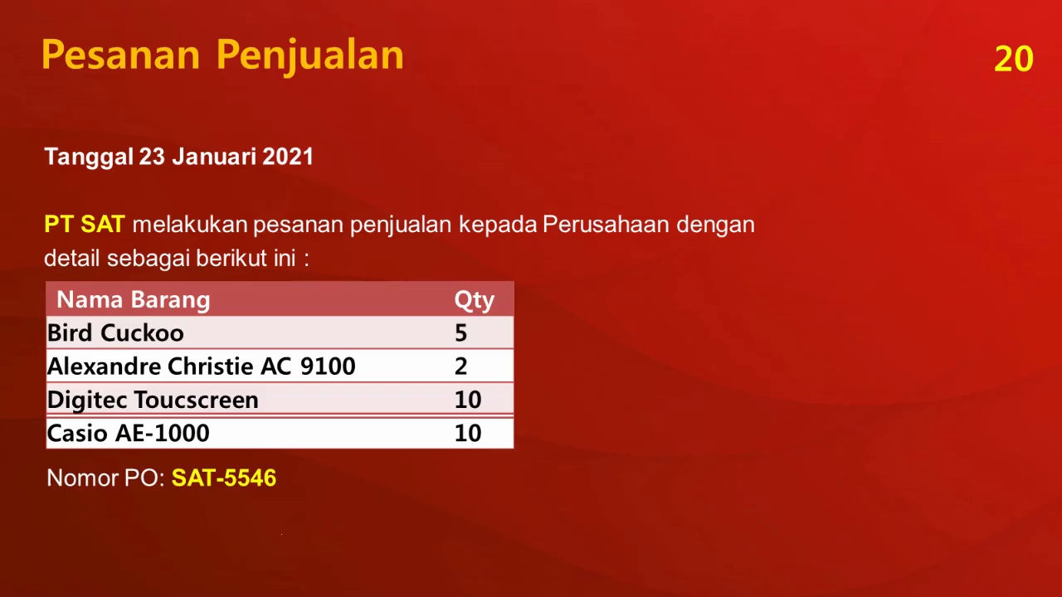
key("alt+Tab")
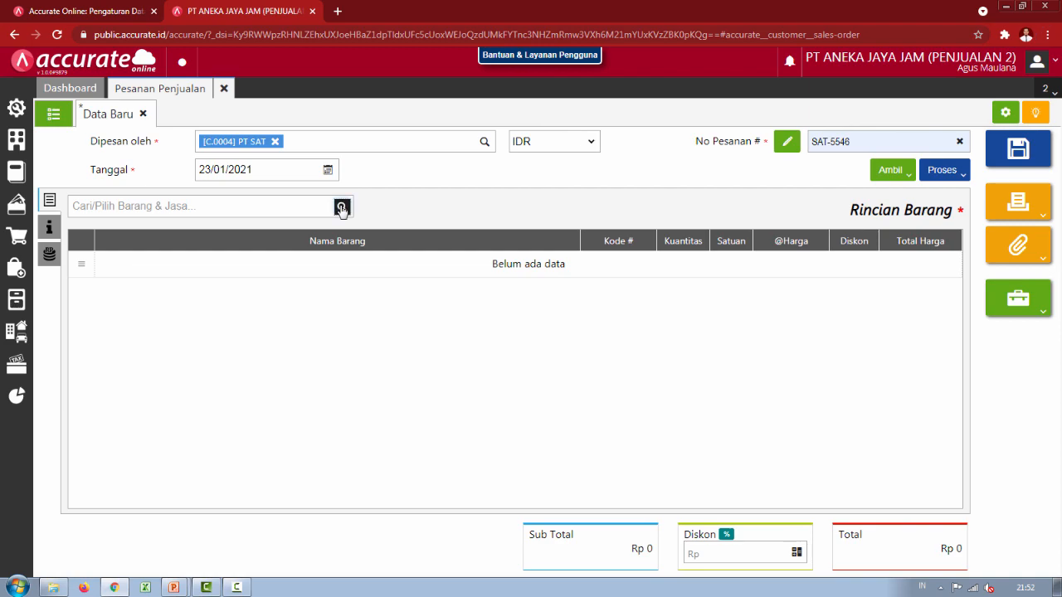
left_click(341, 207)
key("alt+Tab")
key("alt+Tab")
type("bird")
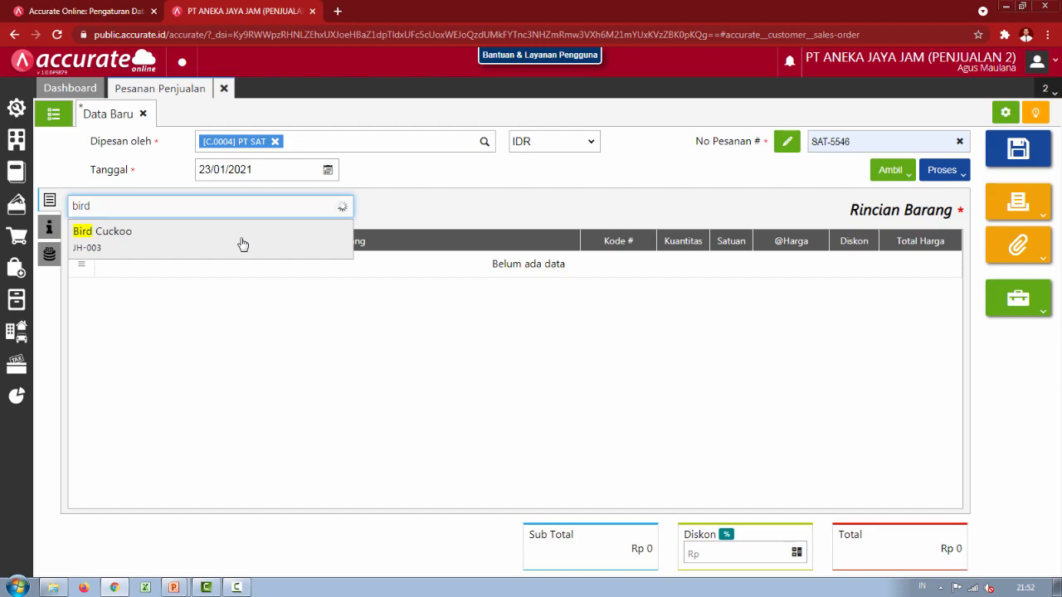
left_click(242, 243)
- Set Bird Cuckoo's quantity to 5 as on the slide and add the line to the order
key("alt+Tab")
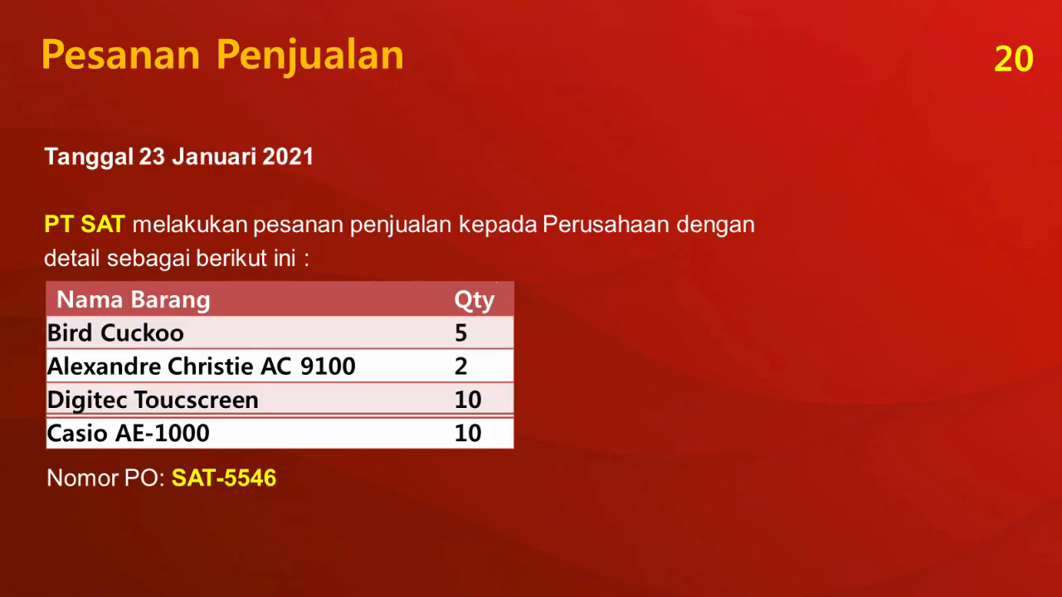
key("alt+Tab")
left_click(558, 232)
type("5")
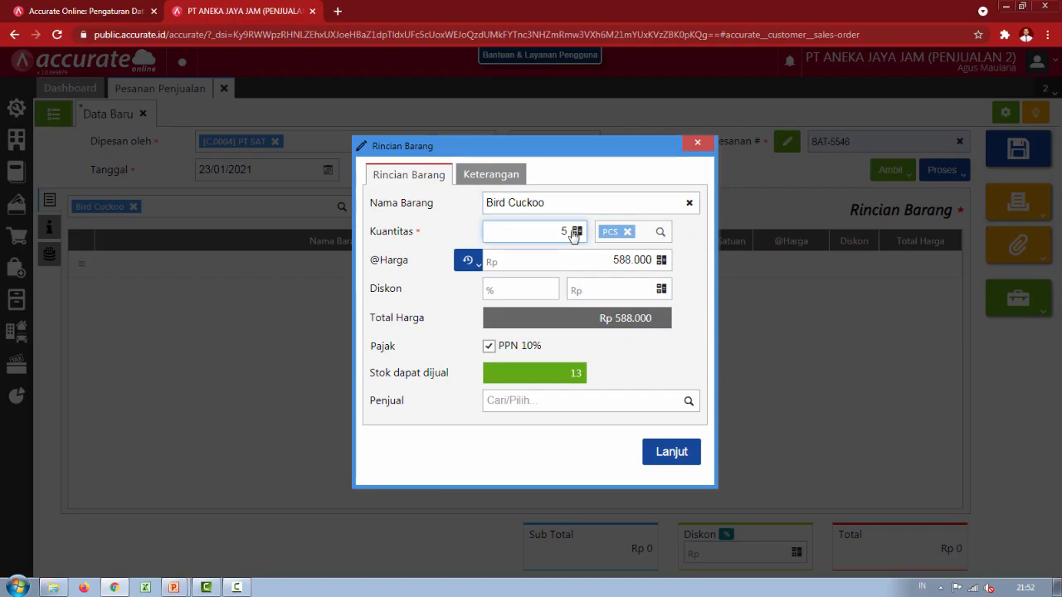
key("alt+Tab")
key("alt+Tab")
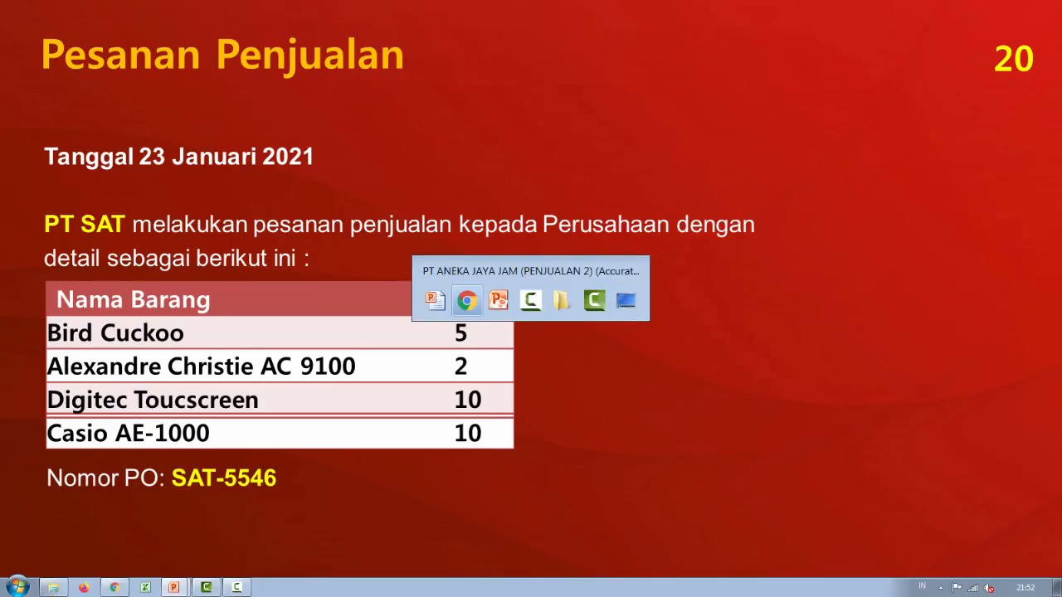
key("alt+Tab")
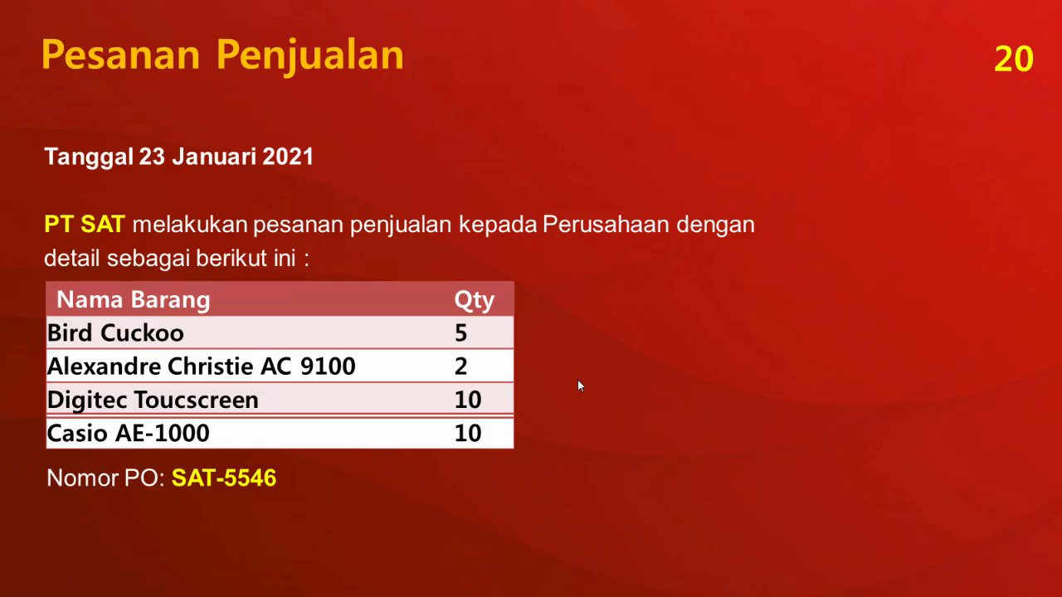
key("alt+Tab")
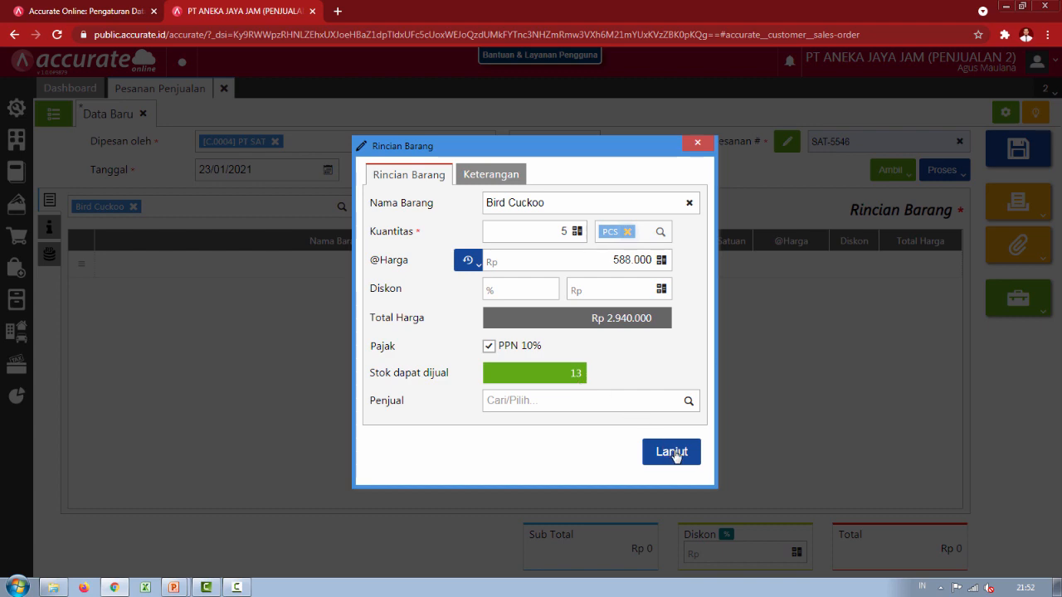
left_click(672, 452)
- Check the slide's item list and select Casio AE-1000 as the order's second item
key("alt+Tab")
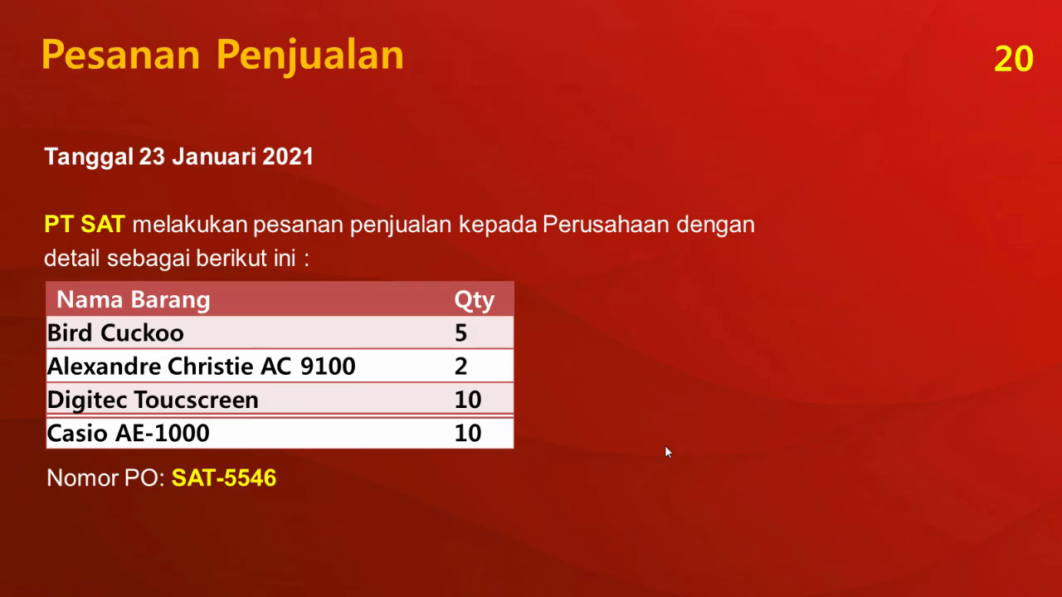
key("alt+Tab")
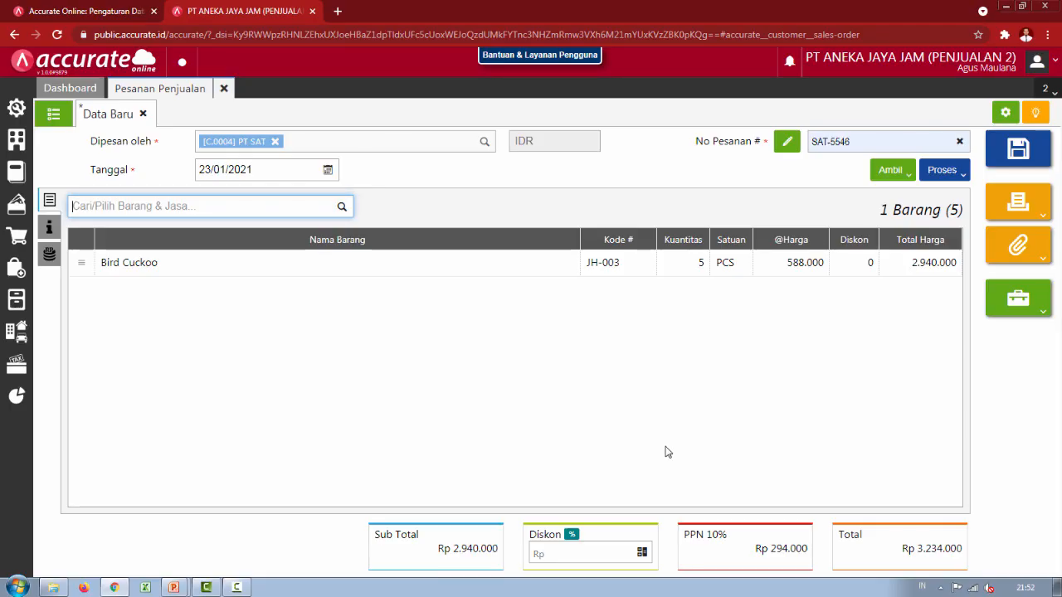
key("alt+Tab")
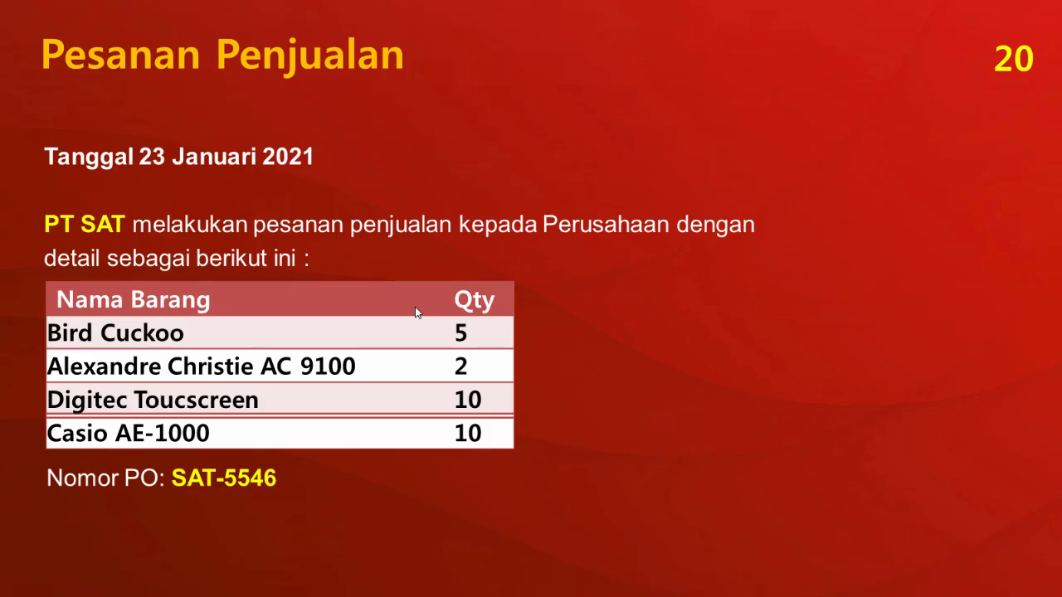
key("alt+Tab")
key("alt+Tab")
key("alt+Tab")
type("ae")
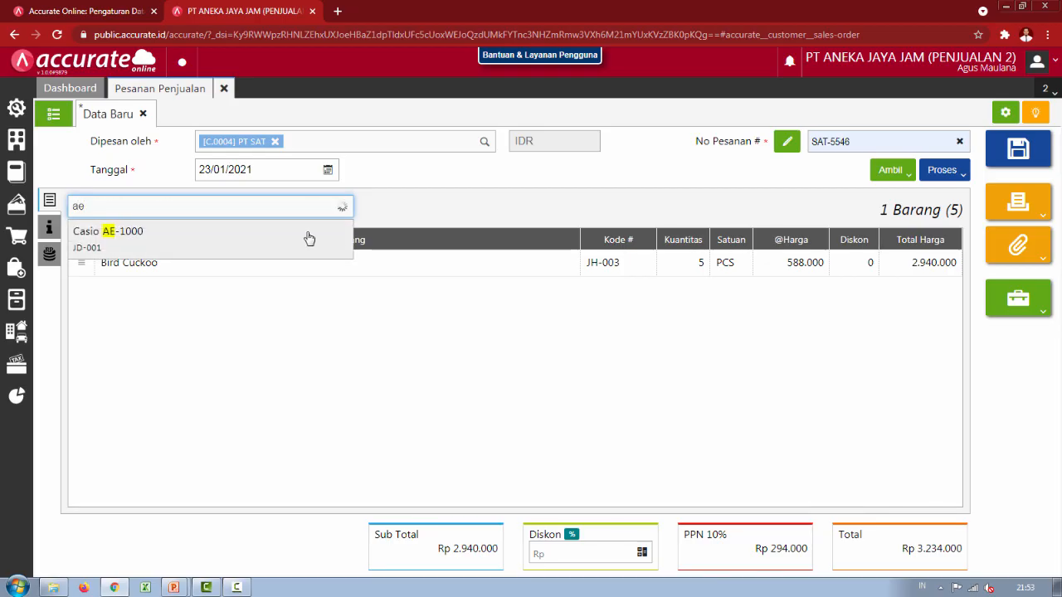
left_click(338, 232)
- Set the Casio AE-1000 quantity to 2 and add the line to the order
key("alt+Tab")
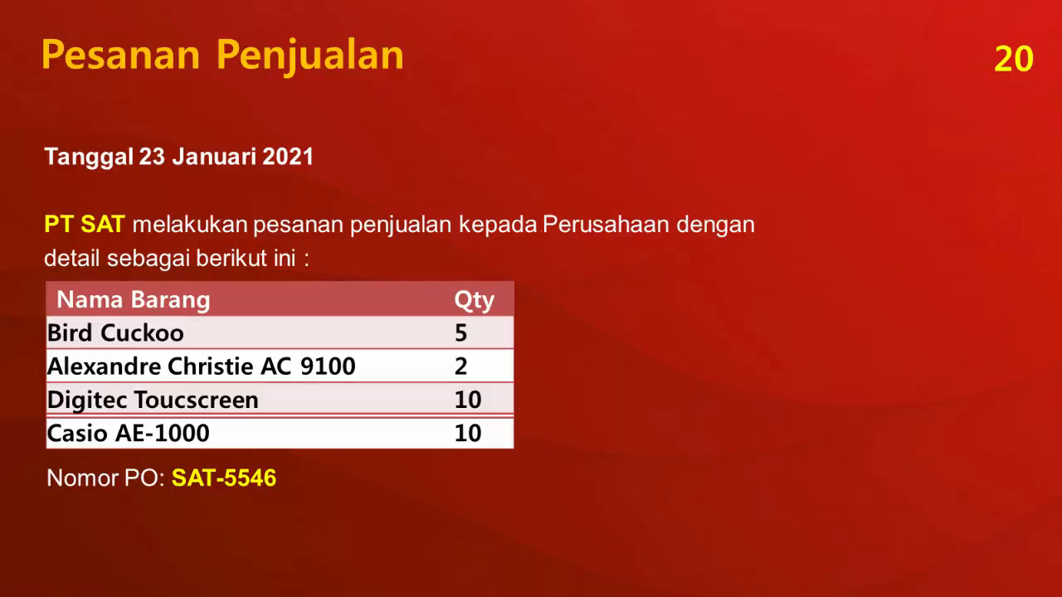
key("alt+Tab")
type("2")
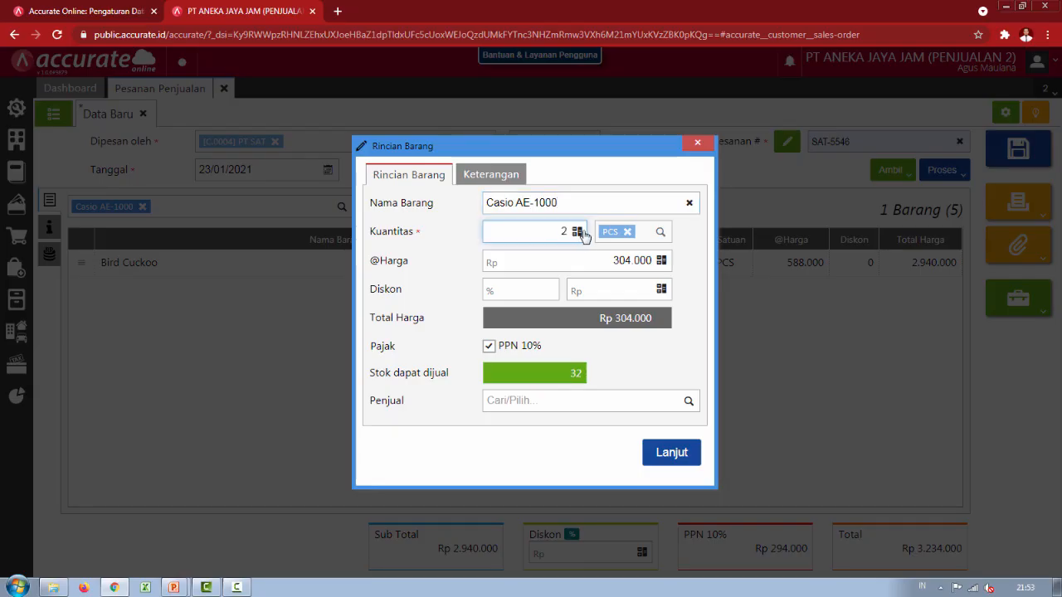
key("alt+Tab")
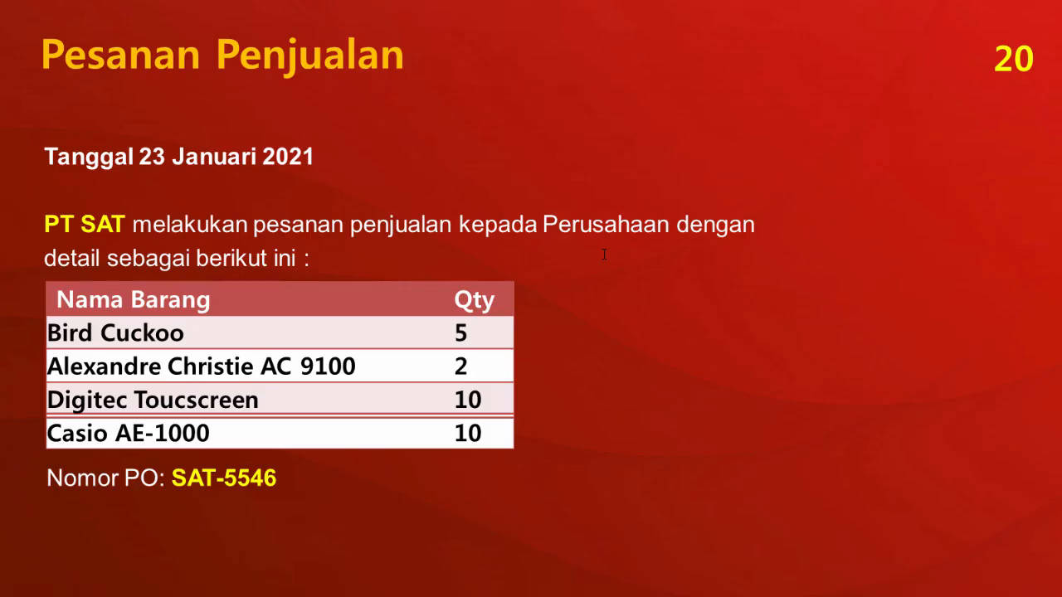
key("alt+Tab")
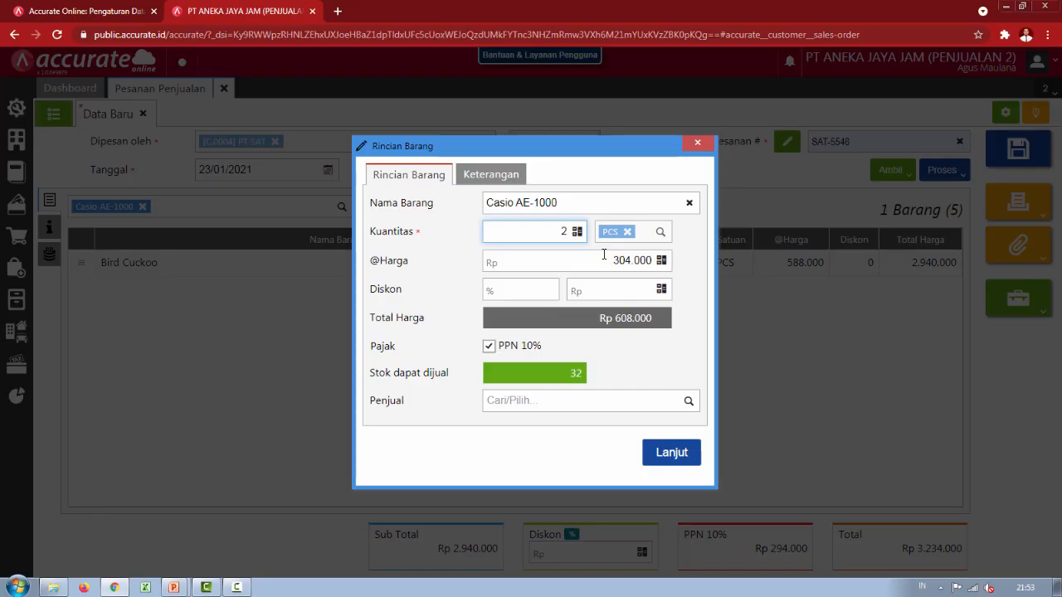
left_click(690, 466)
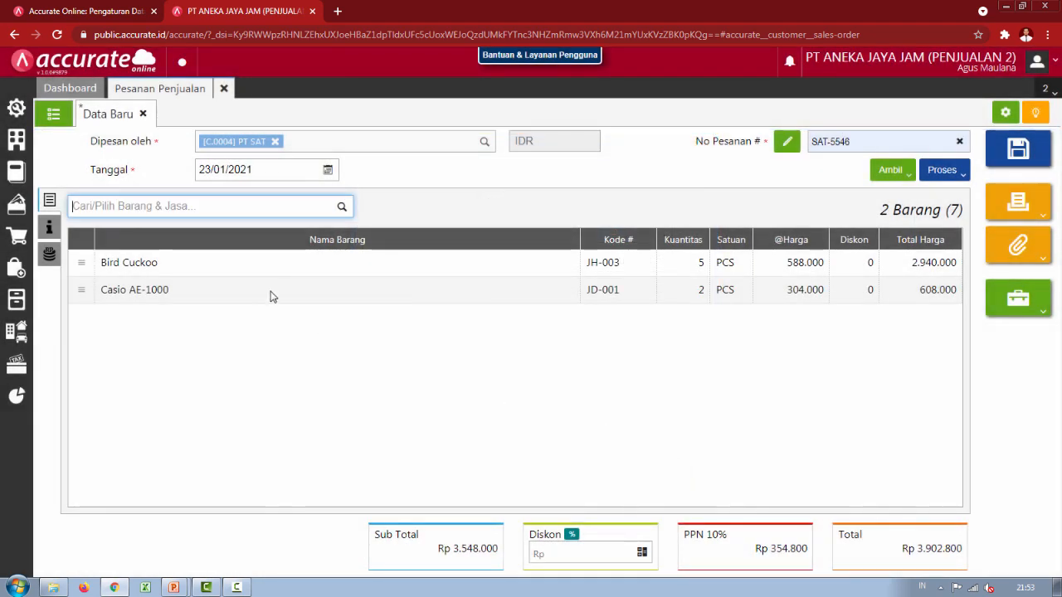
- Add Digitec Touchscreen to the order as the third line with a quantity of 10
key("alt+Tab")
key("alt+Tab")
left_click(321, 209)
type("sig")
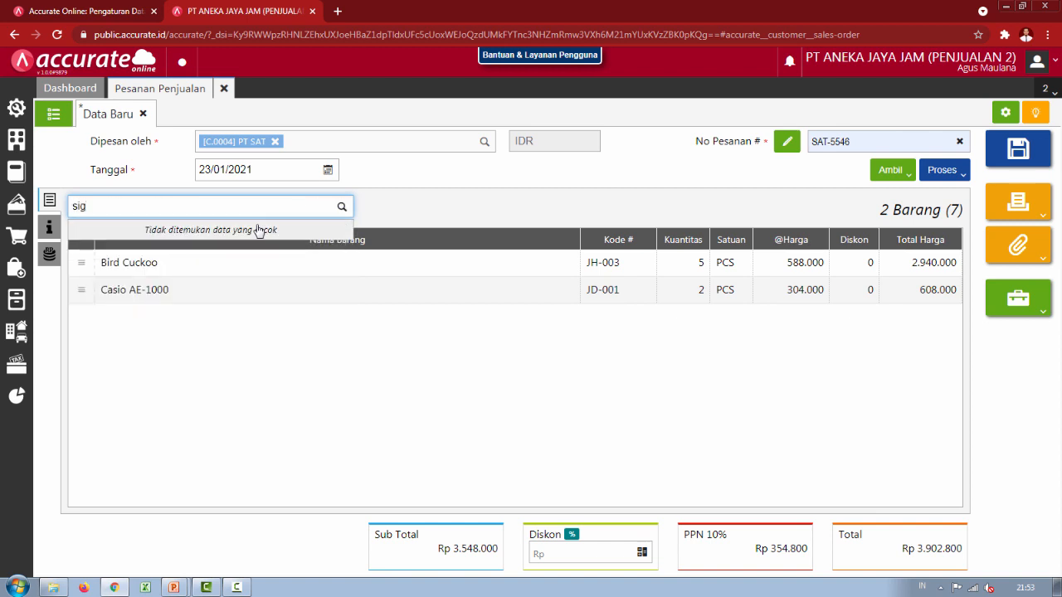
key("BackSpace")
key("BackSpace")
type("dig")
key("Down")
key("Down")
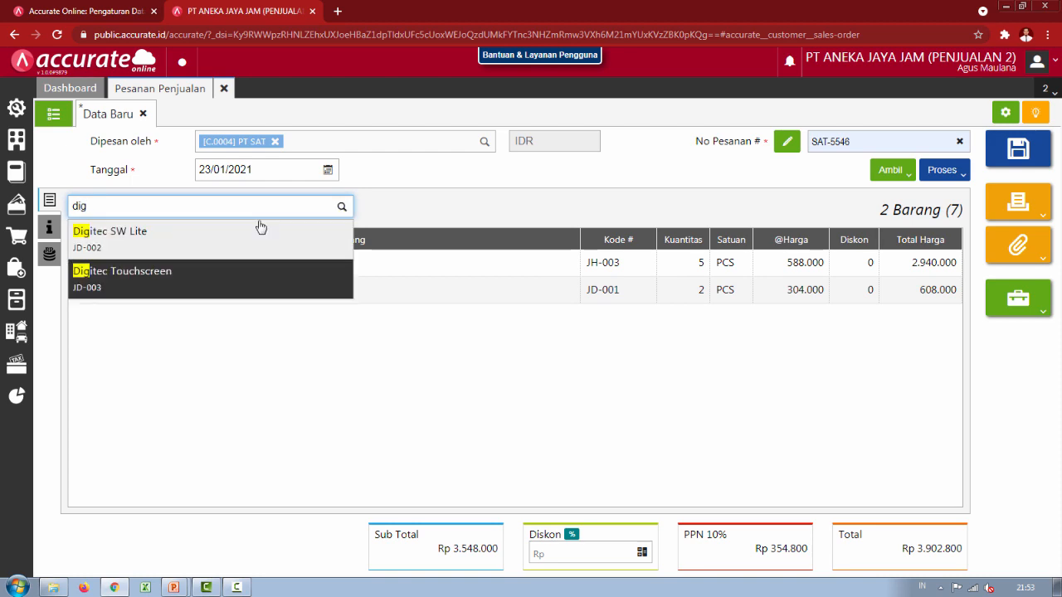
key("Return")
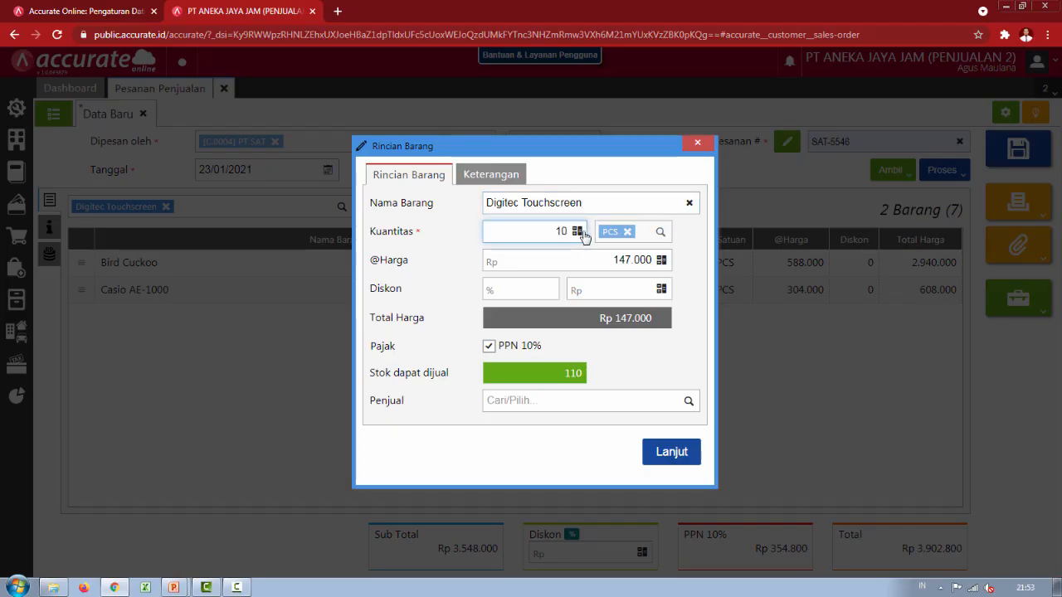
key("alt+Tab")
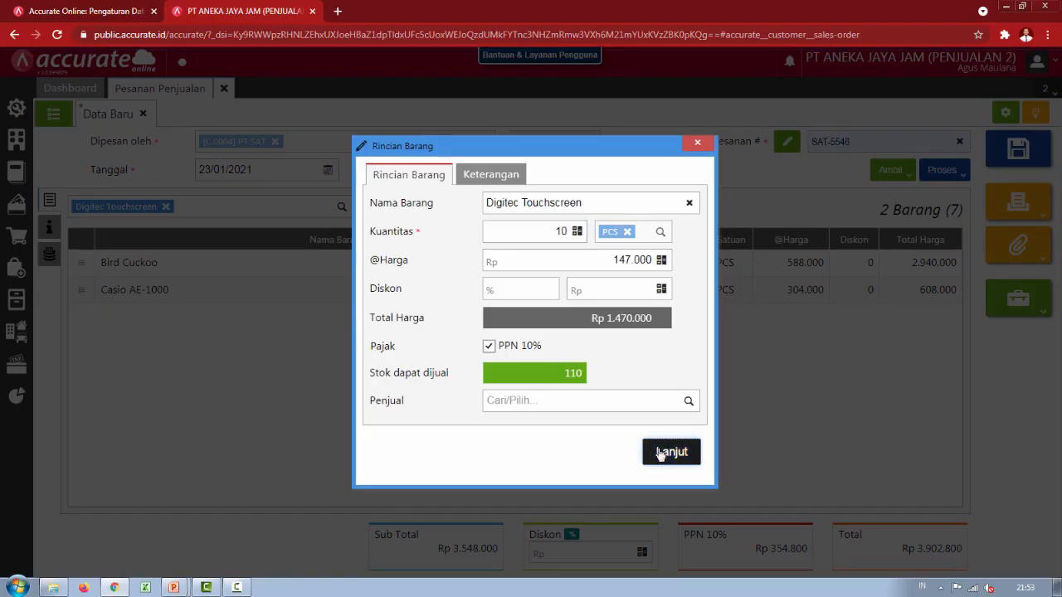
left_click(671, 452)
- Add Casio AE-1000 to the order as the fourth line with a quantity of 10
key("alt+Tab")
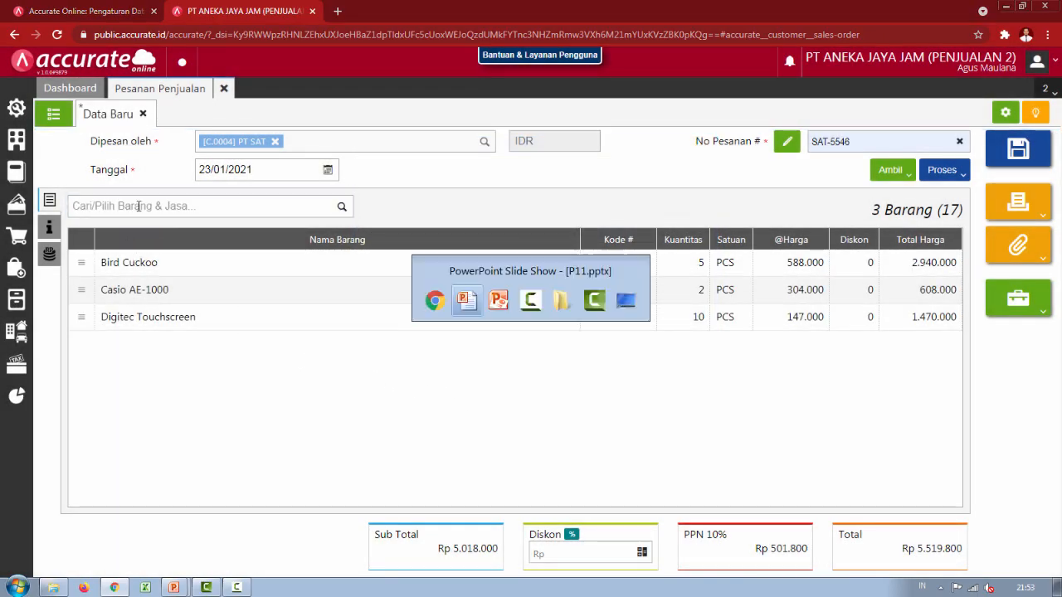
key("alt+Tab")
type("ae")
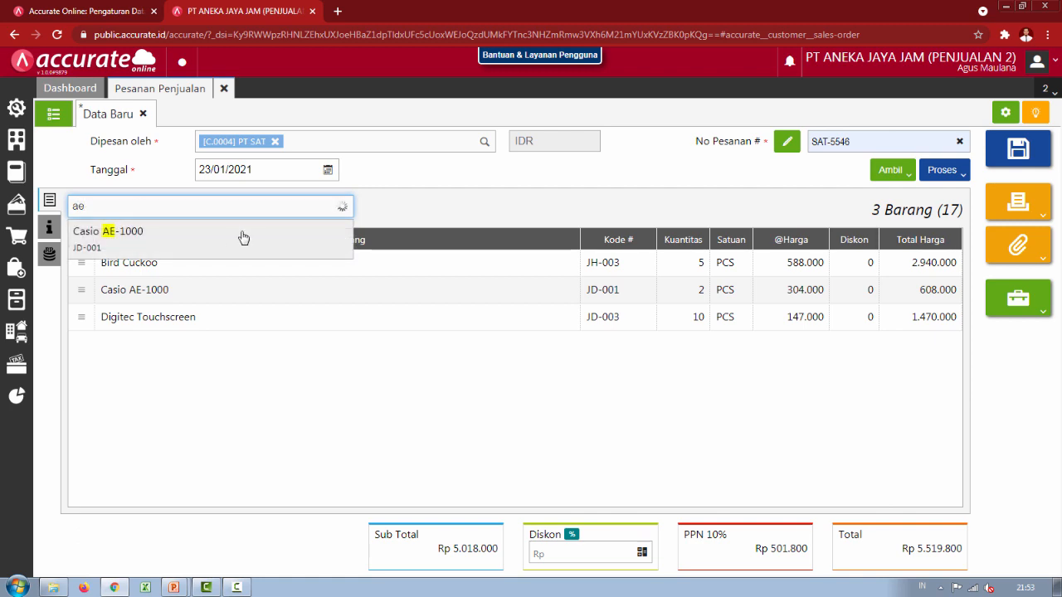
left_click(244, 236)
key("alt+Tab")
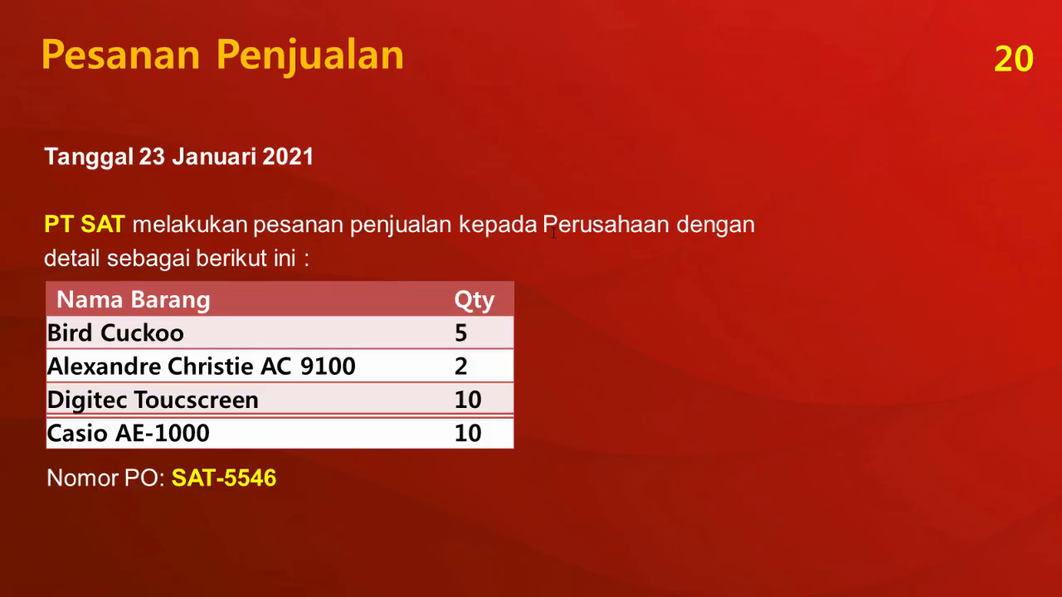
key("alt+Tab")
double_click(564, 232)
type("10")
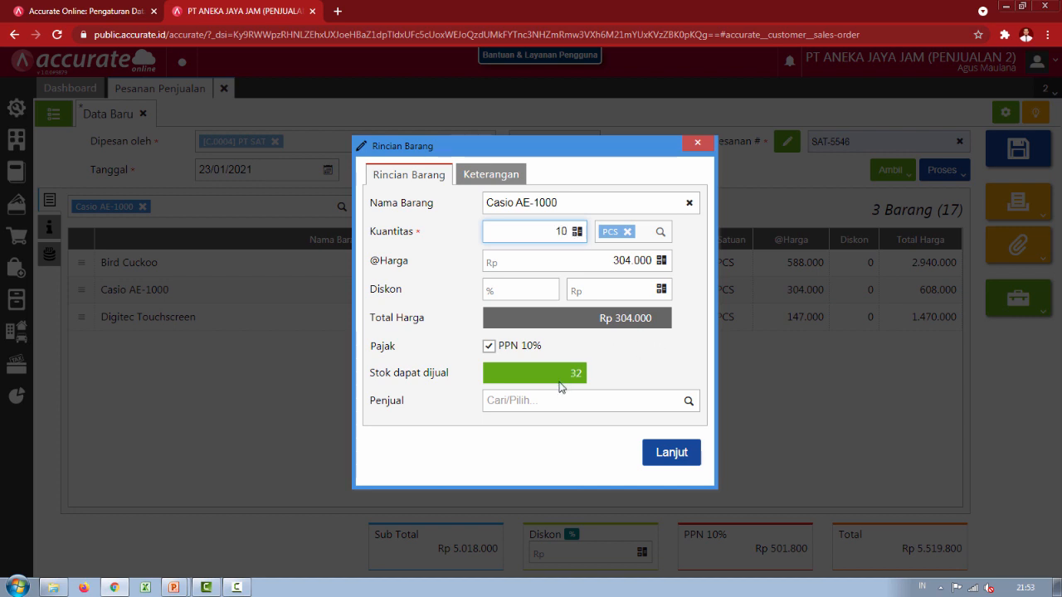
left_click(675, 464)
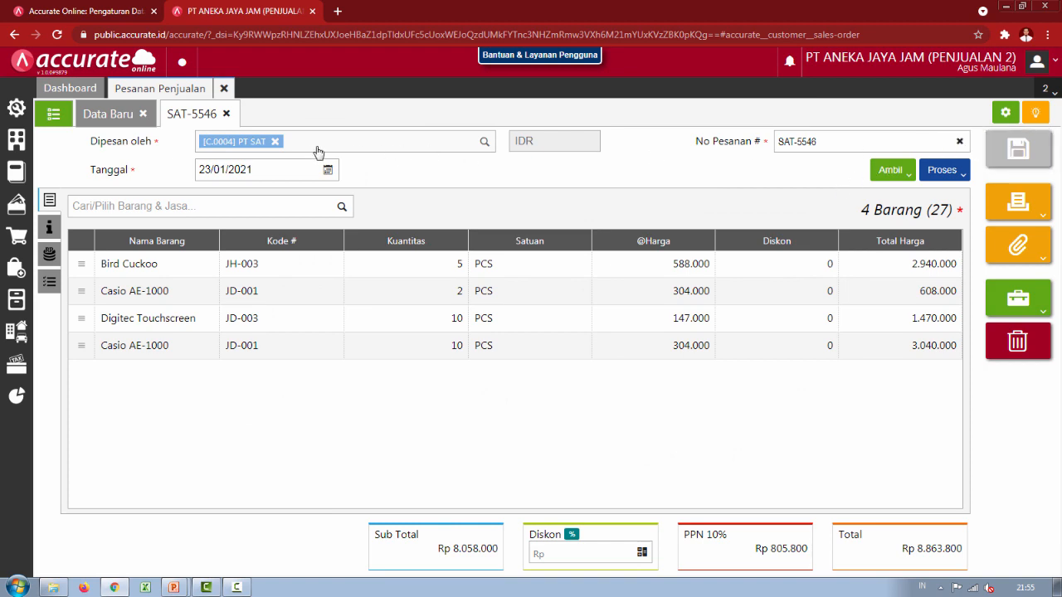
- Close PT SAT's sales order and advance the slideshow to the delivery and billing case (Pengiriman barang dan Tagihan)
left_click(224, 92)
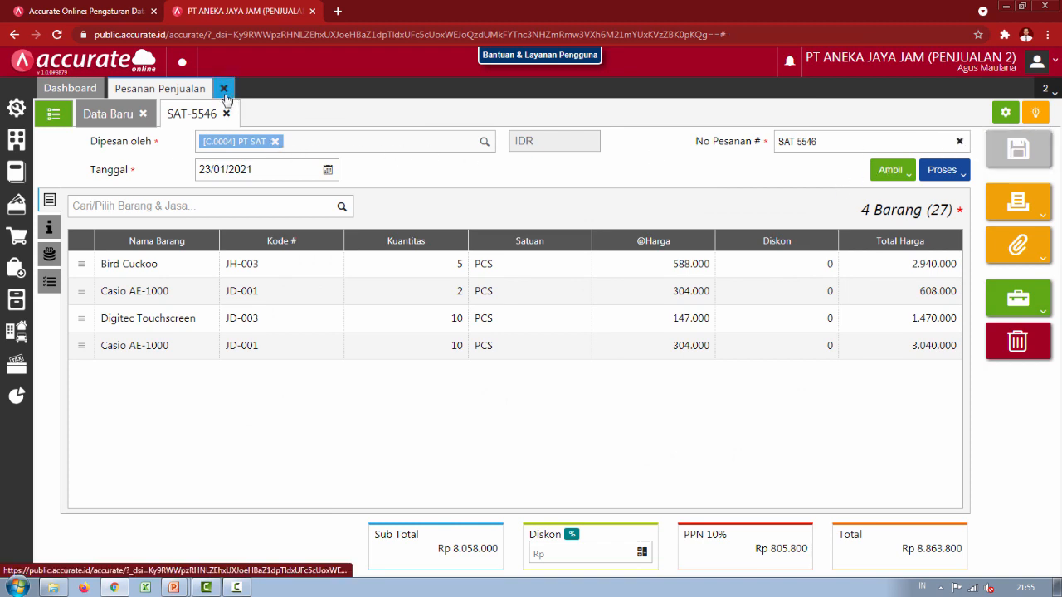
key("alt+Tab")
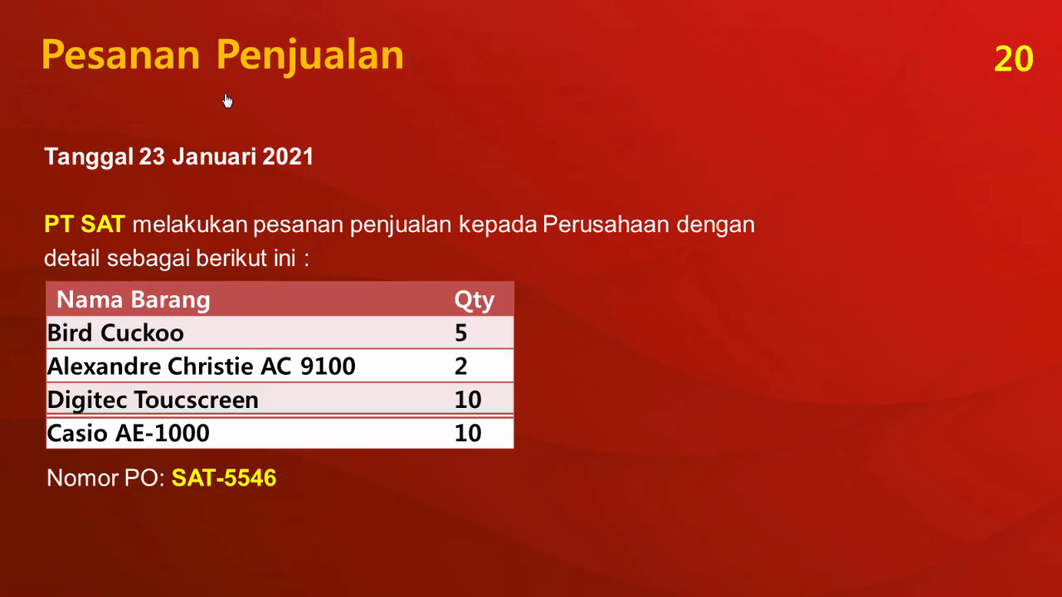
key("Right")
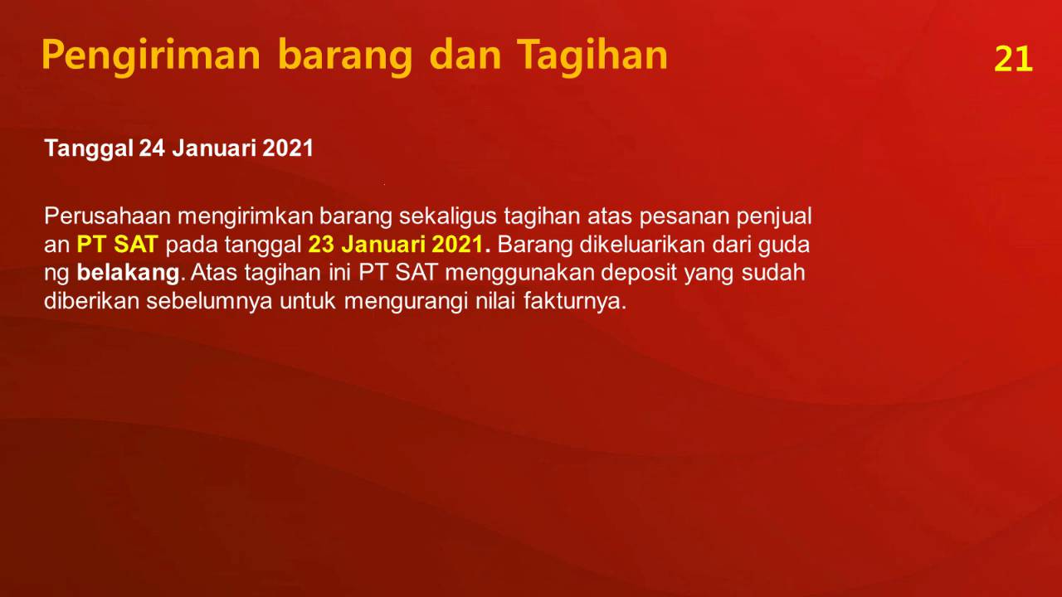
key("alt+Tab")
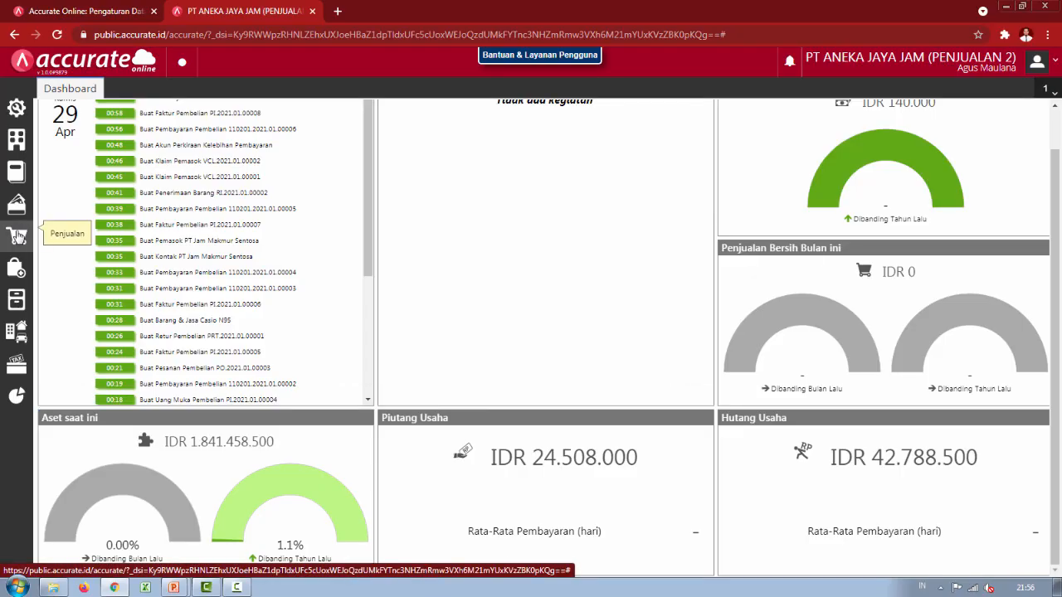
- Start a new sales invoice (Faktur Penjualan) for customer PT SAT and check the invoice date on the slide
left_click(16, 236)
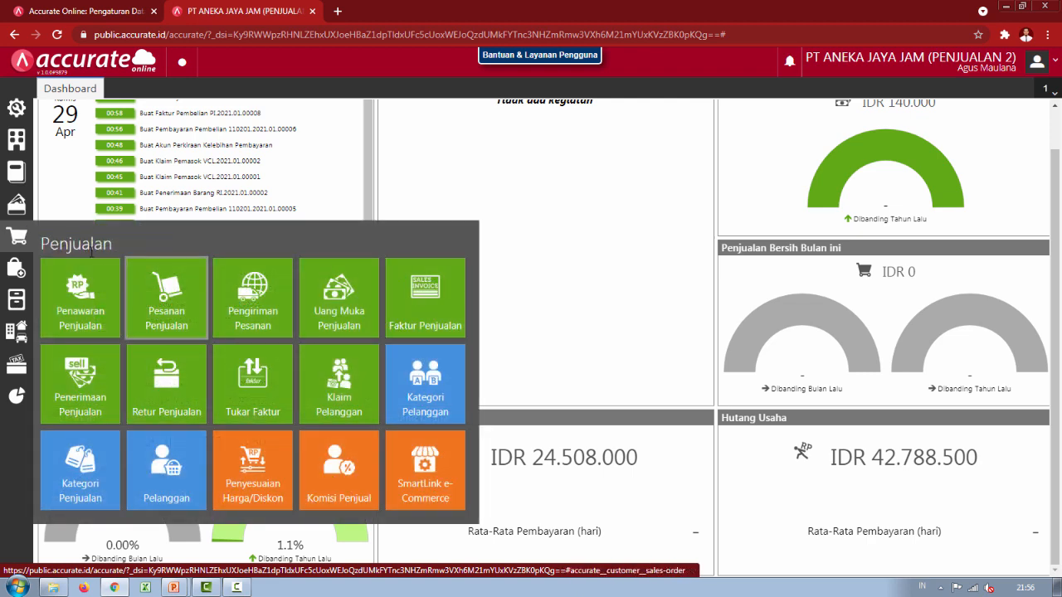
left_click(438, 314)
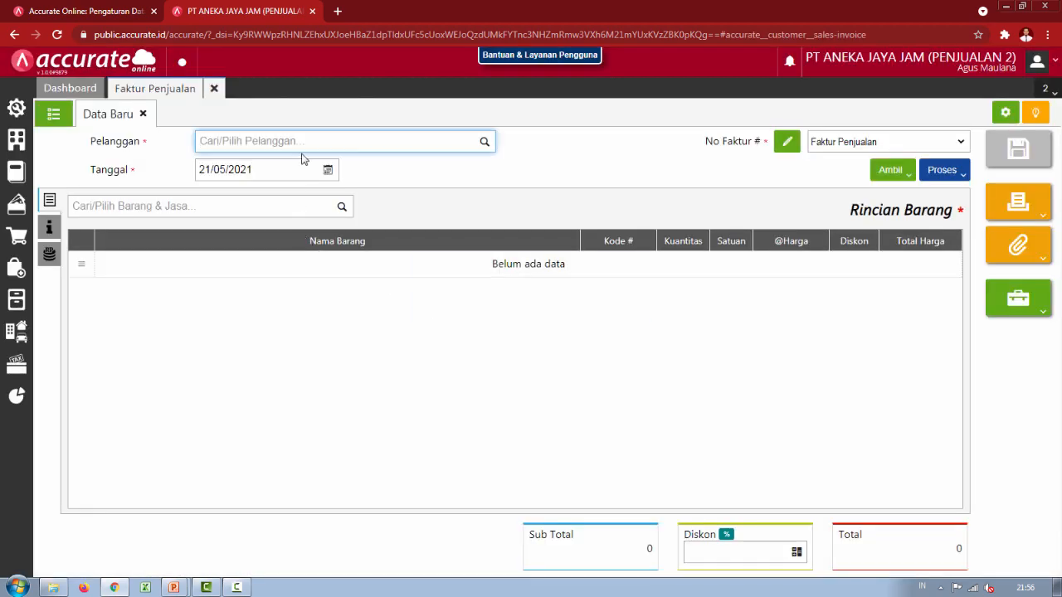
key("alt+Tab")
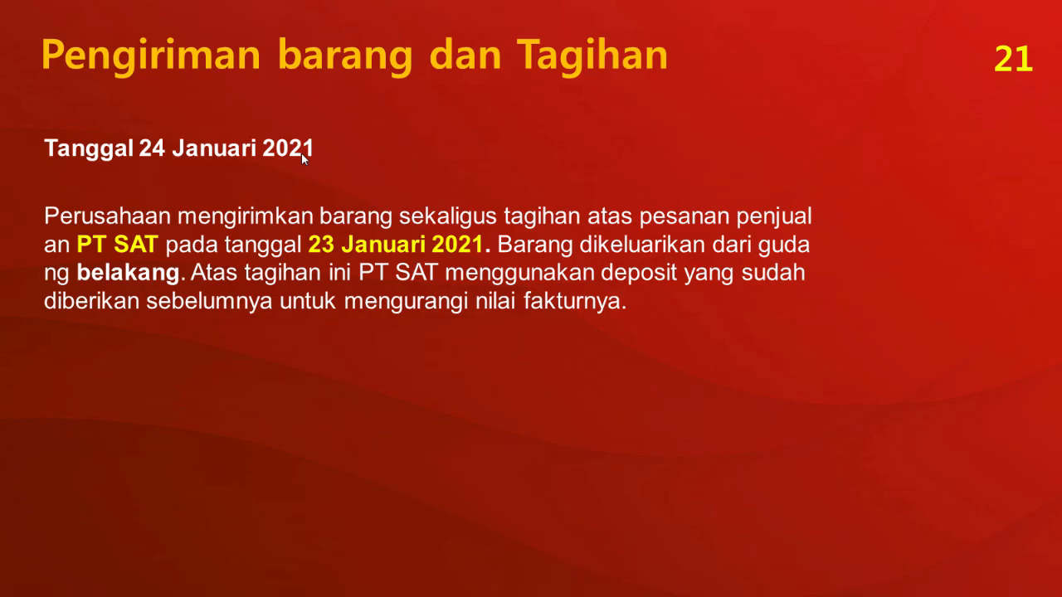
key("alt+Tab")
type("sa")
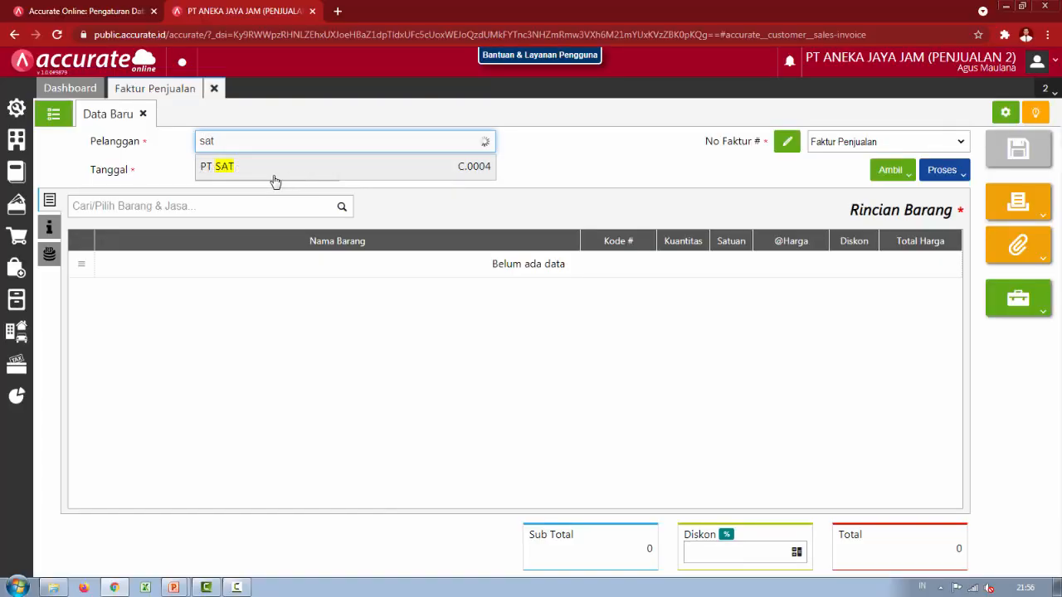
left_click(249, 171)
key("alt+Tab")
key("alt+Tab")
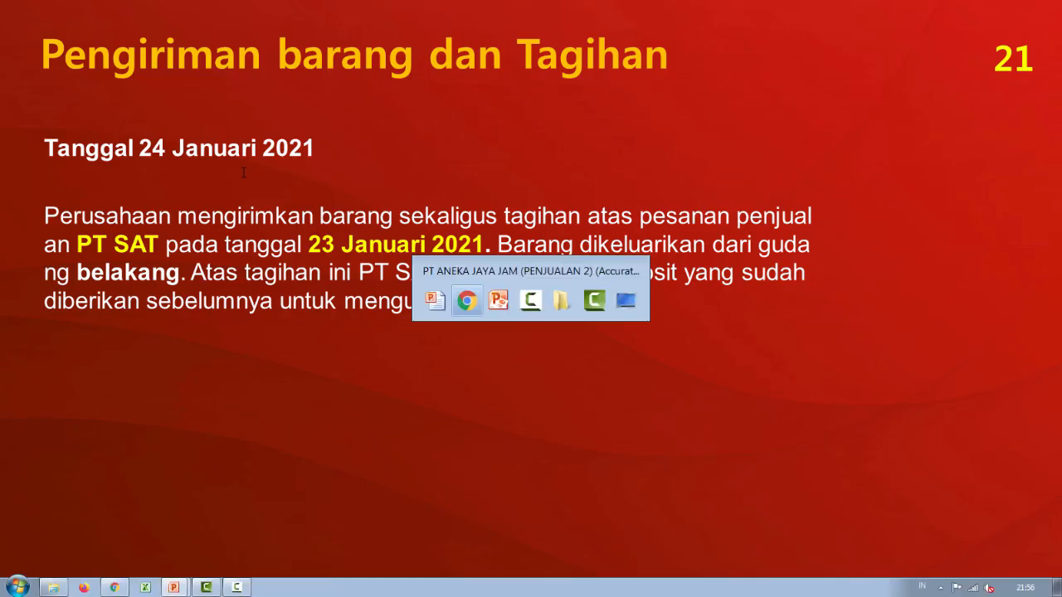
- Date the invoice 24/01/2021 and copy in all items from PT SAT's sales order of 23/01/2021
type("24/01/2021")
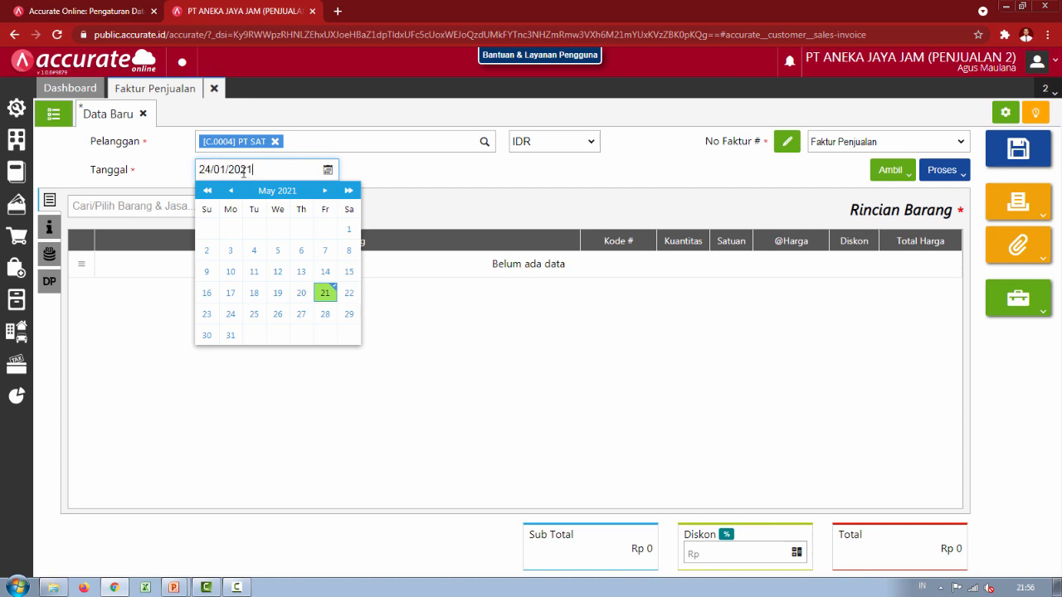
left_click(614, 189)
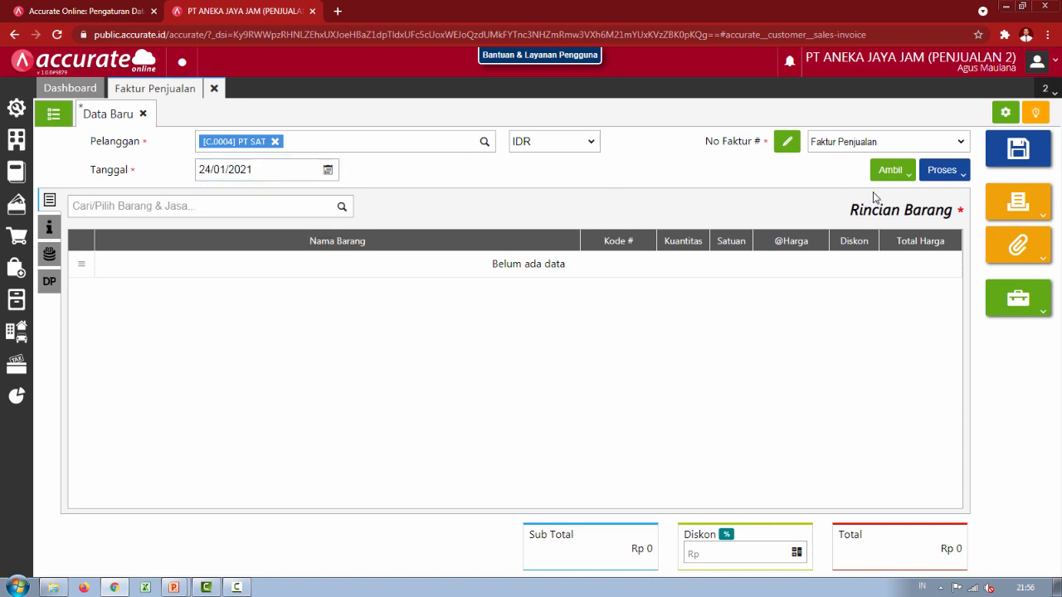
left_click(903, 183)
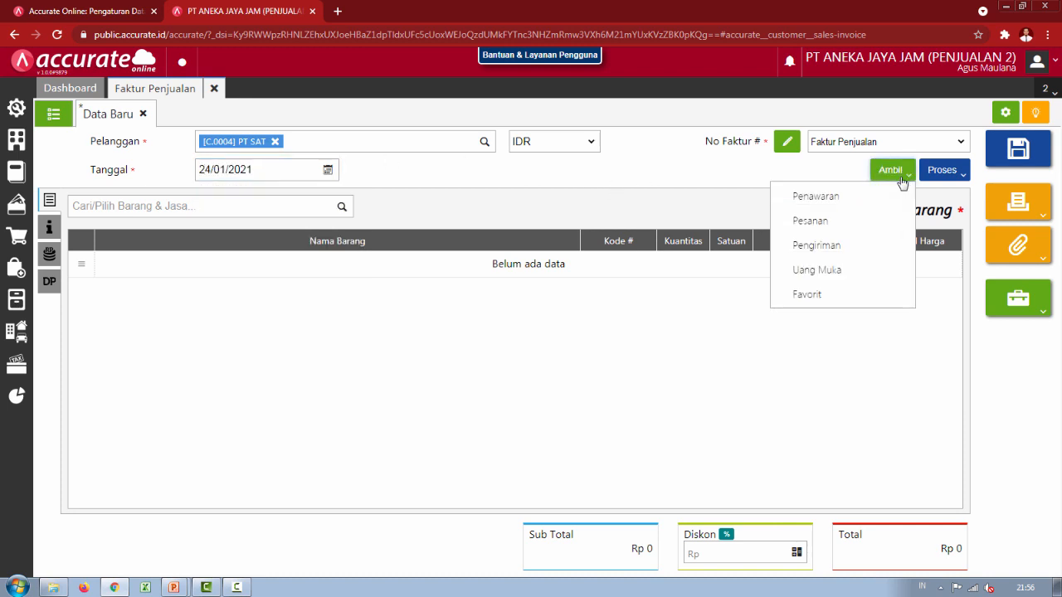
left_click(846, 219)
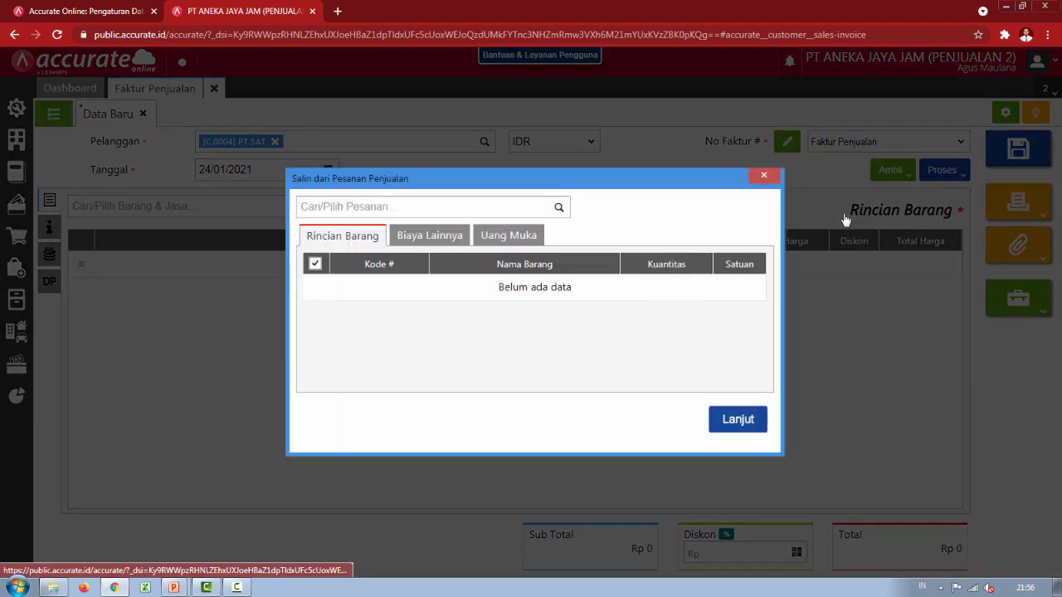
left_click(560, 211)
left_click(510, 234)
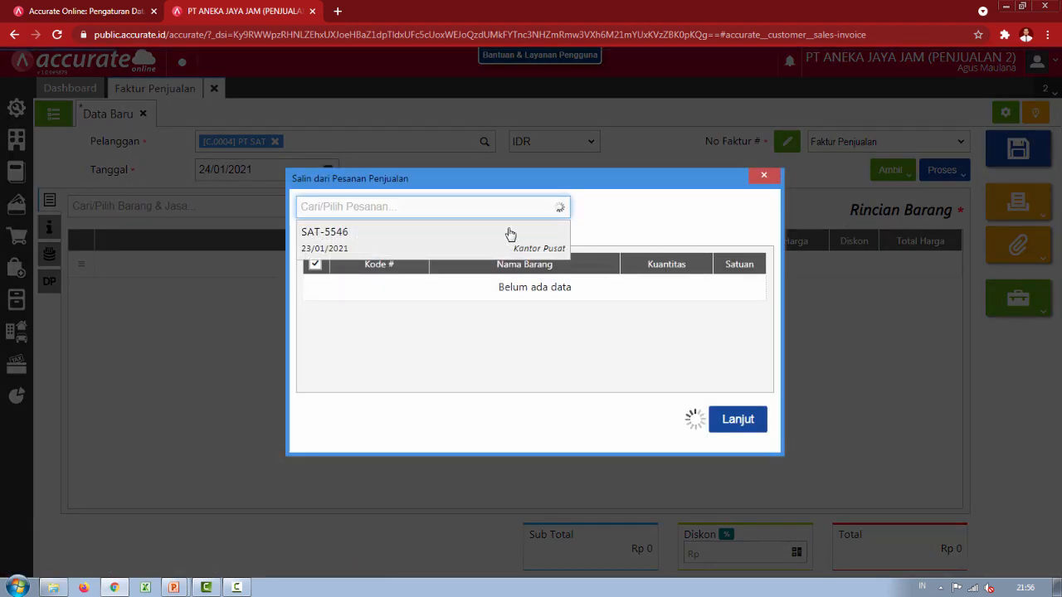
left_click(763, 445)
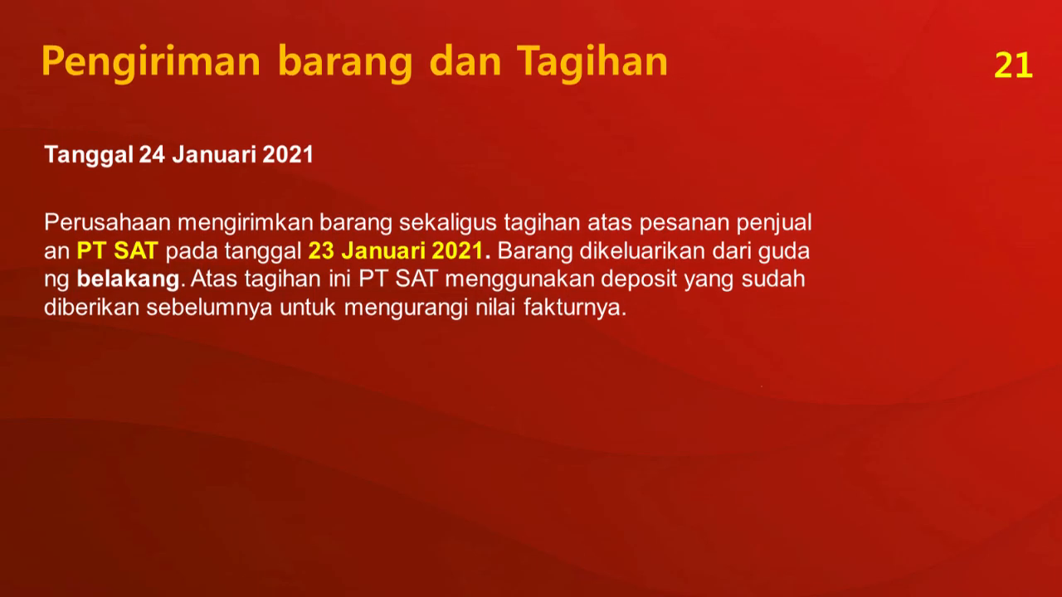
- Check the order and delivery slides against the invoice, and set the warehouse (Gudang) of all invoice items to Belakang
key("Left")
key("Right")
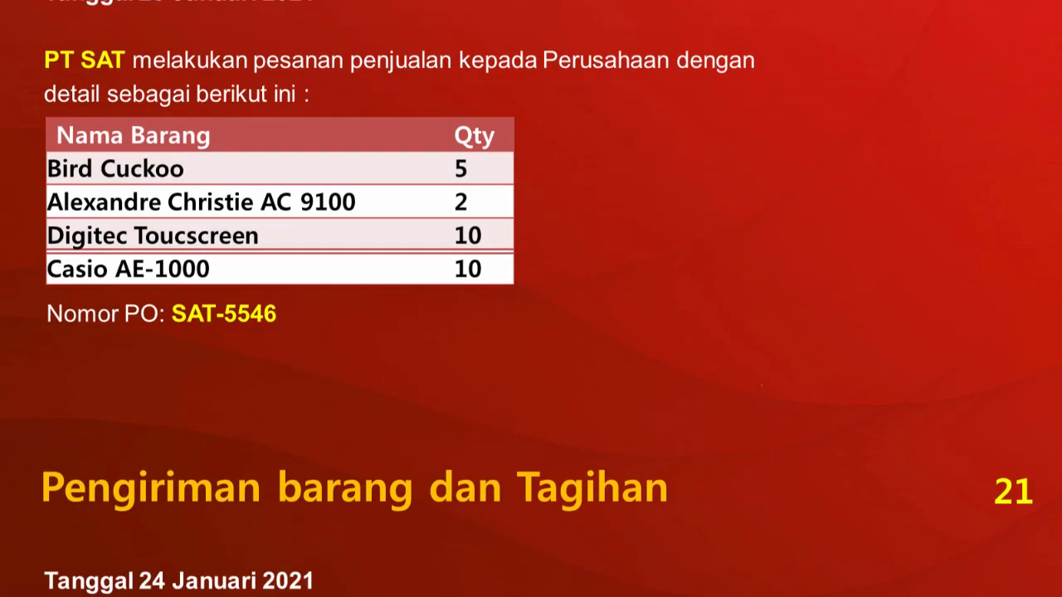
key("alt+Tab")
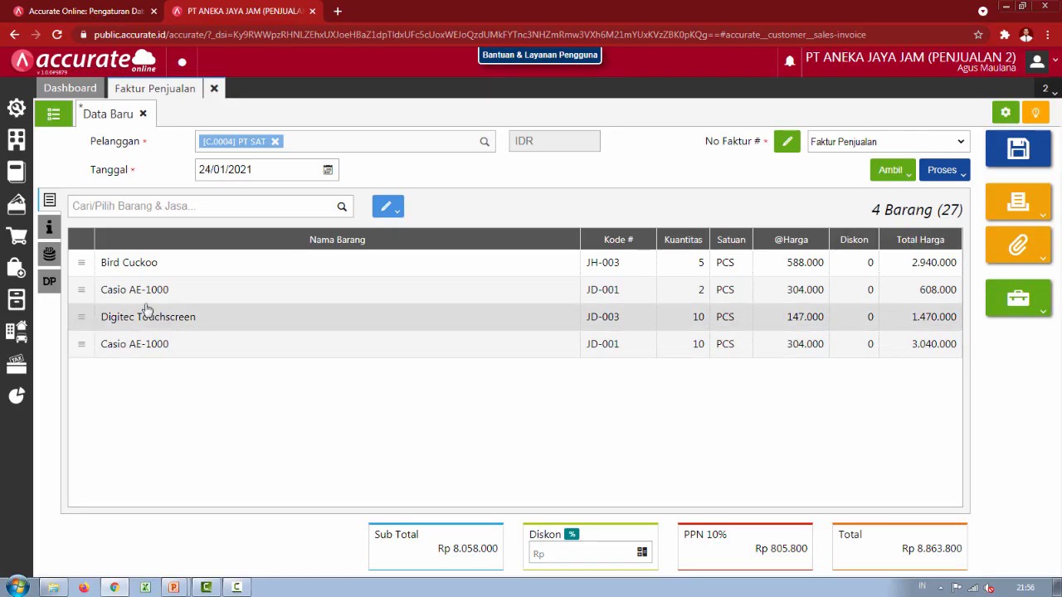
key("alt+Tab")
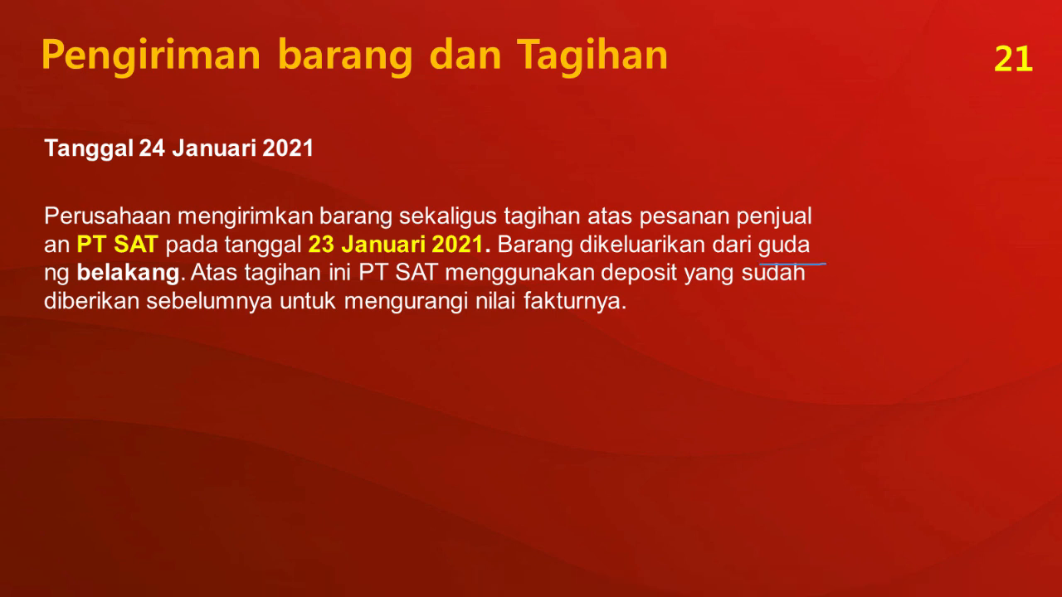
key("alt+Tab")
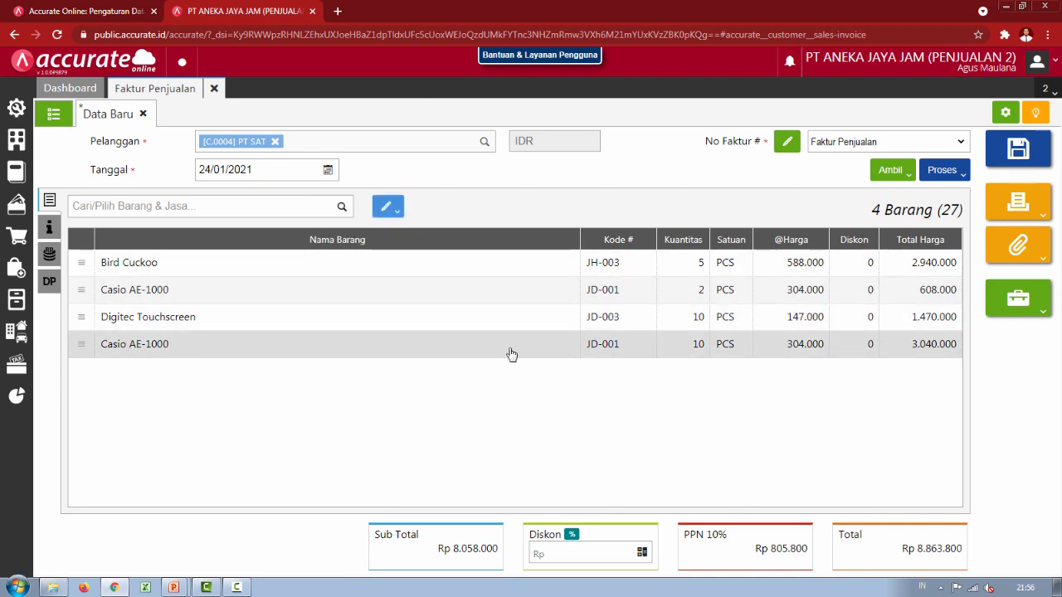
left_click(387, 207)
left_click(379, 239)
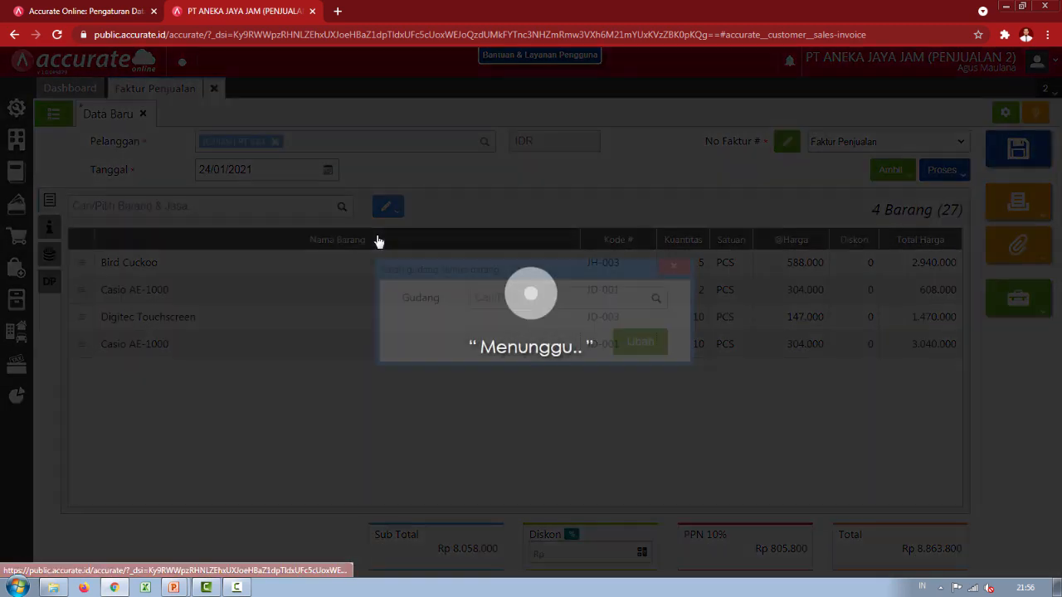
left_click(651, 298)
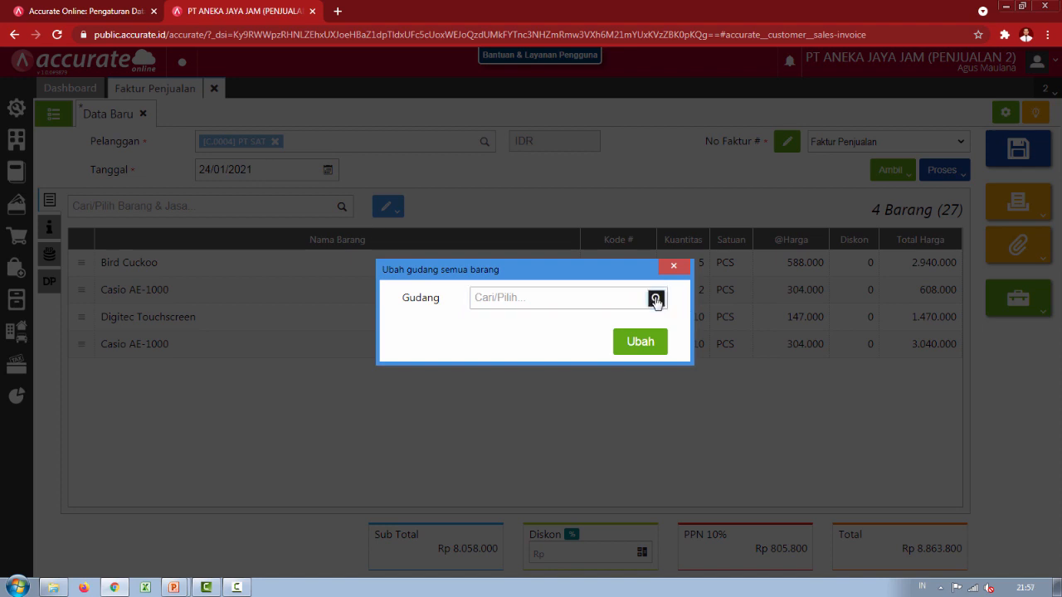
left_click(556, 332)
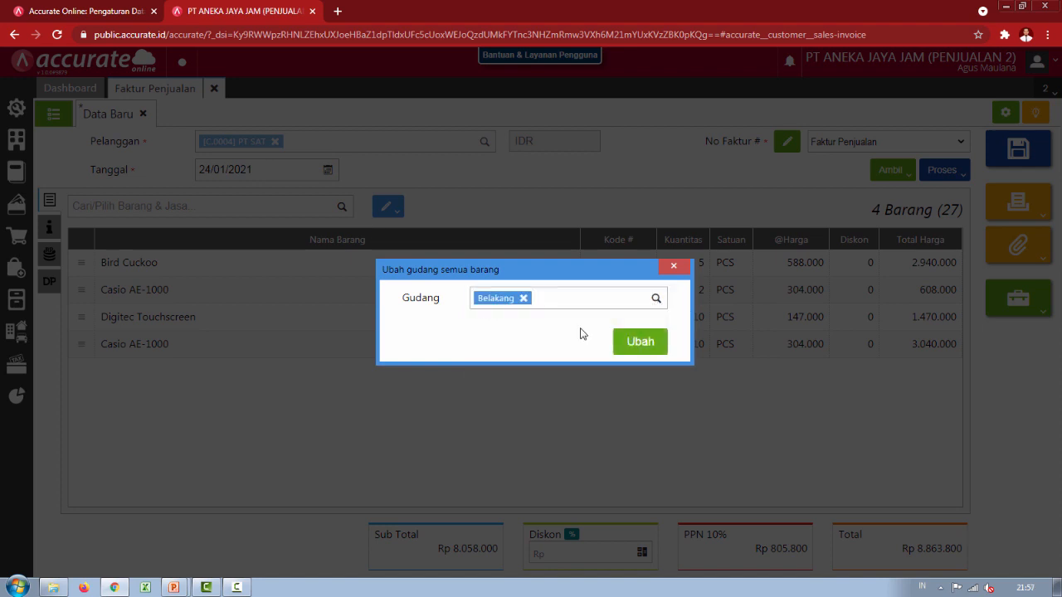
left_click(637, 340)
- Look through the invoice's additional sections and apply PT SAT's down payment (Uang Muka) of 22/01/2021 to the invoice
left_click(49, 227)
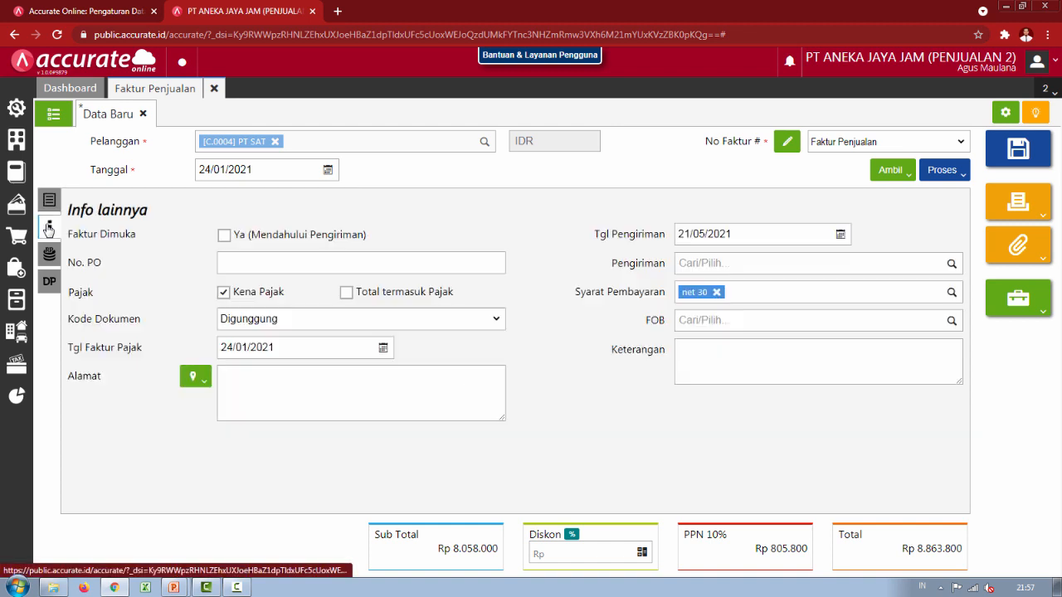
left_click(48, 254)
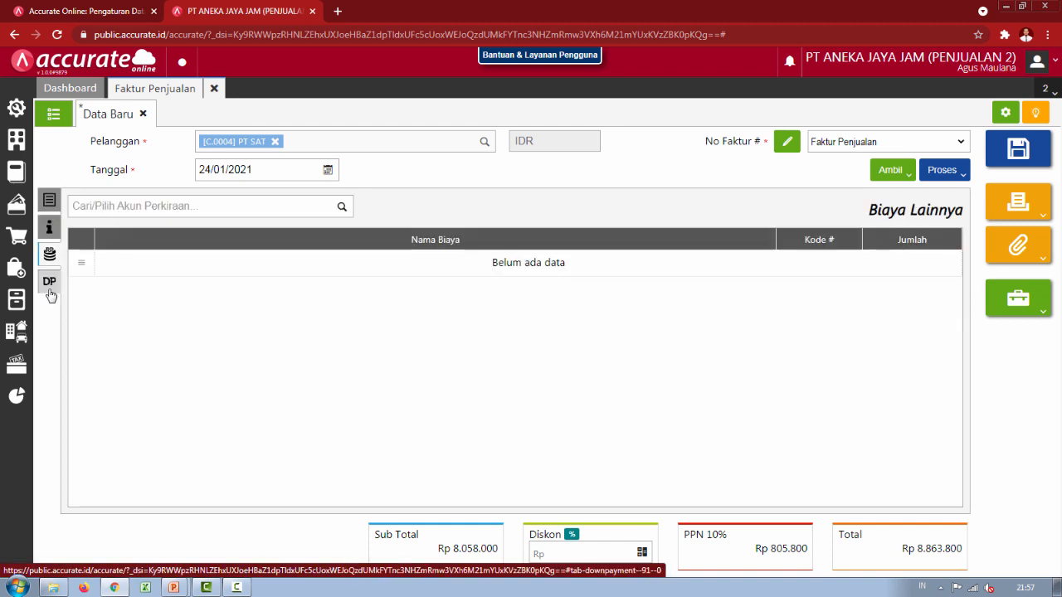
left_click(53, 284)
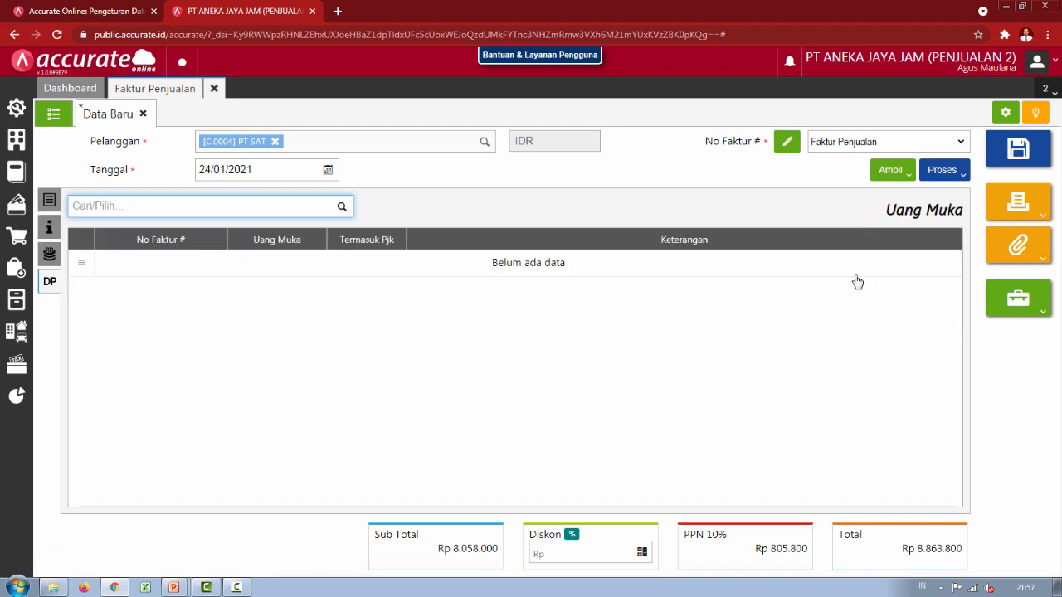
left_click(902, 174)
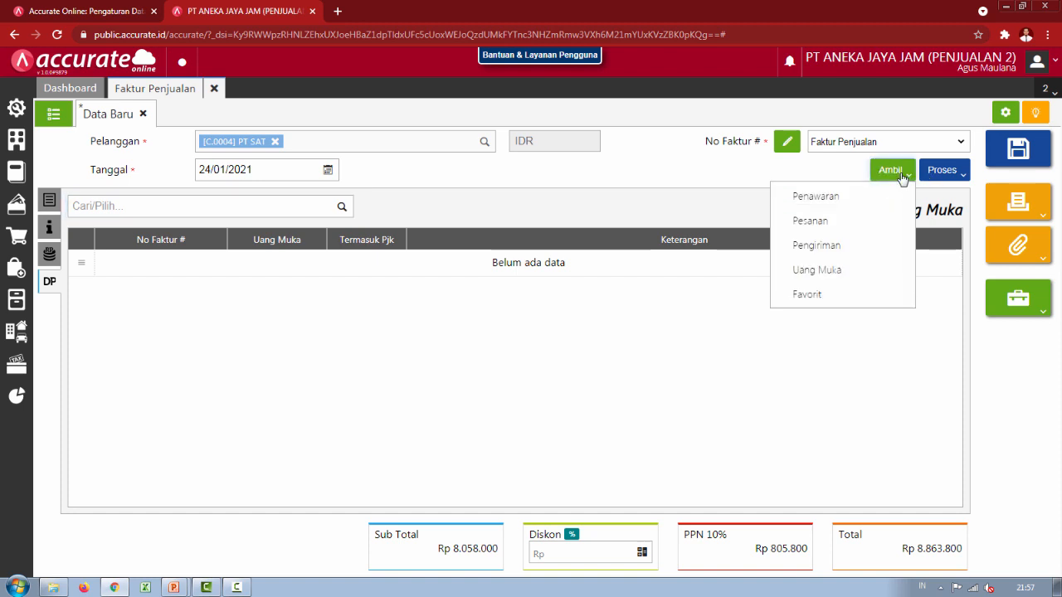
left_click(49, 200)
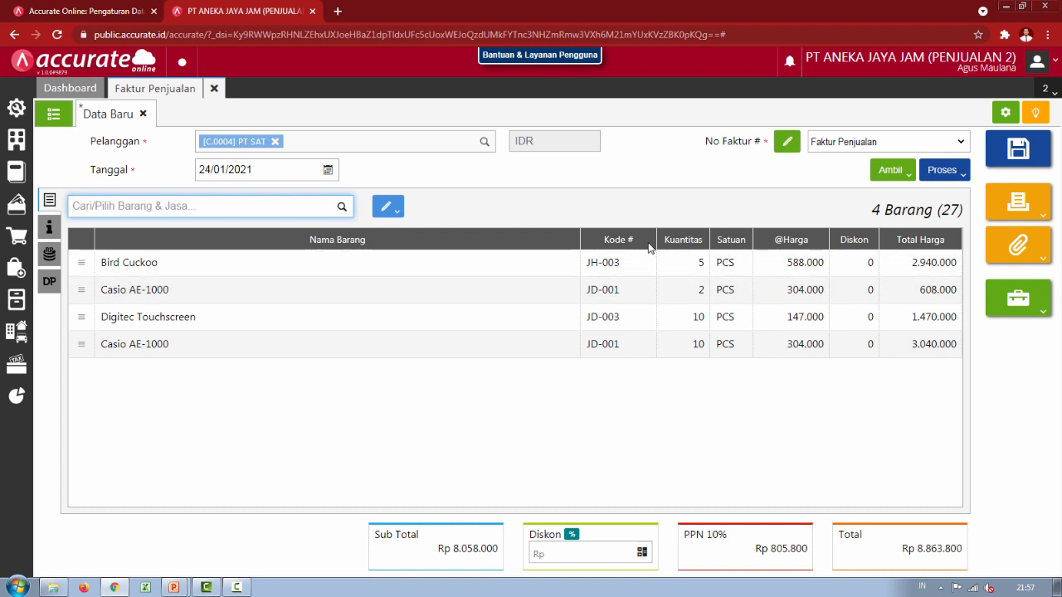
left_click(899, 177)
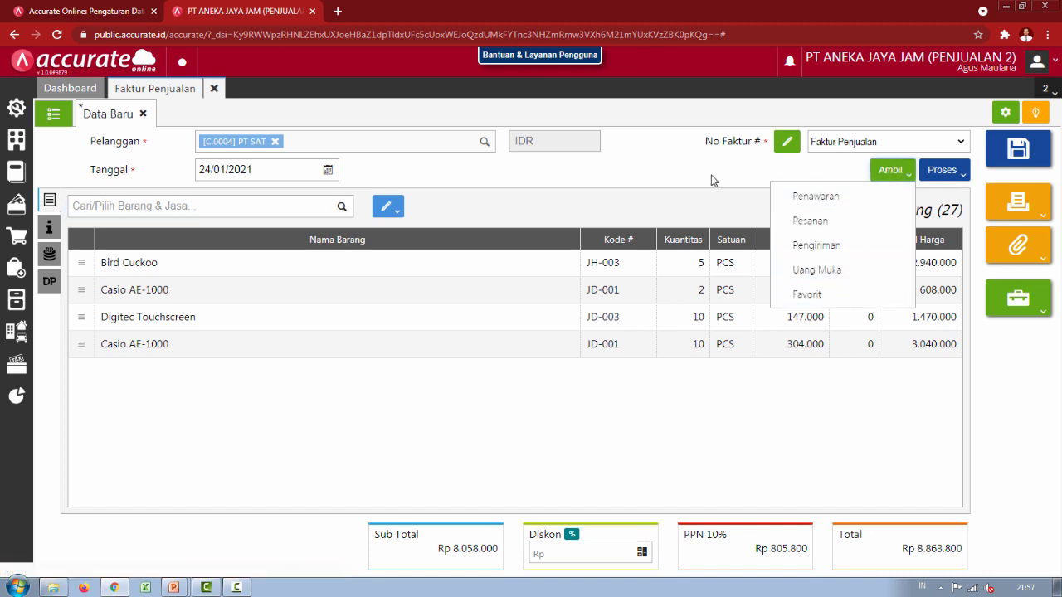
left_click(712, 177)
left_click(892, 175)
left_click(794, 267)
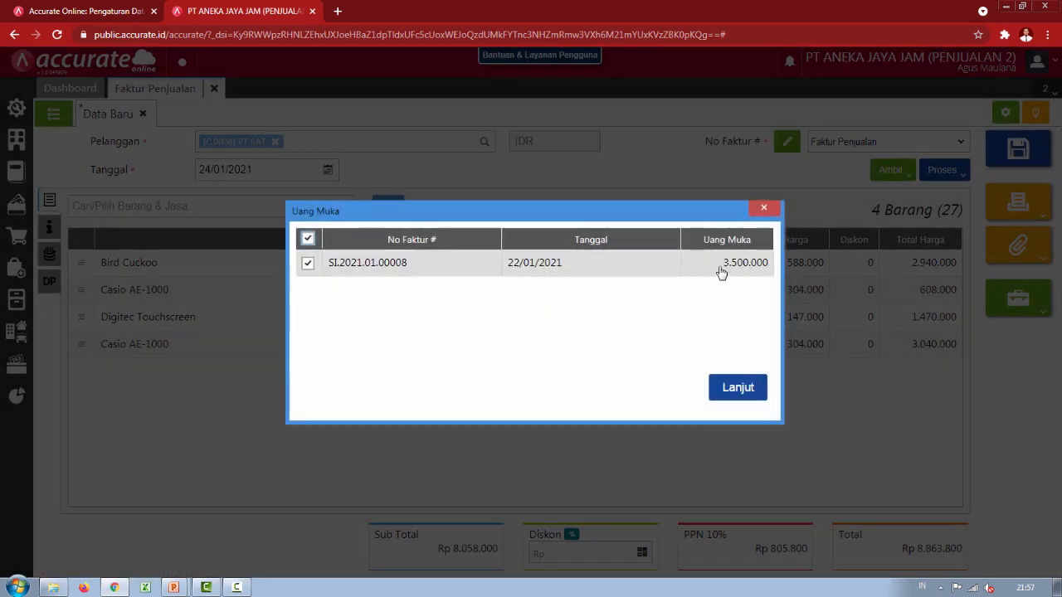
left_click(750, 385)
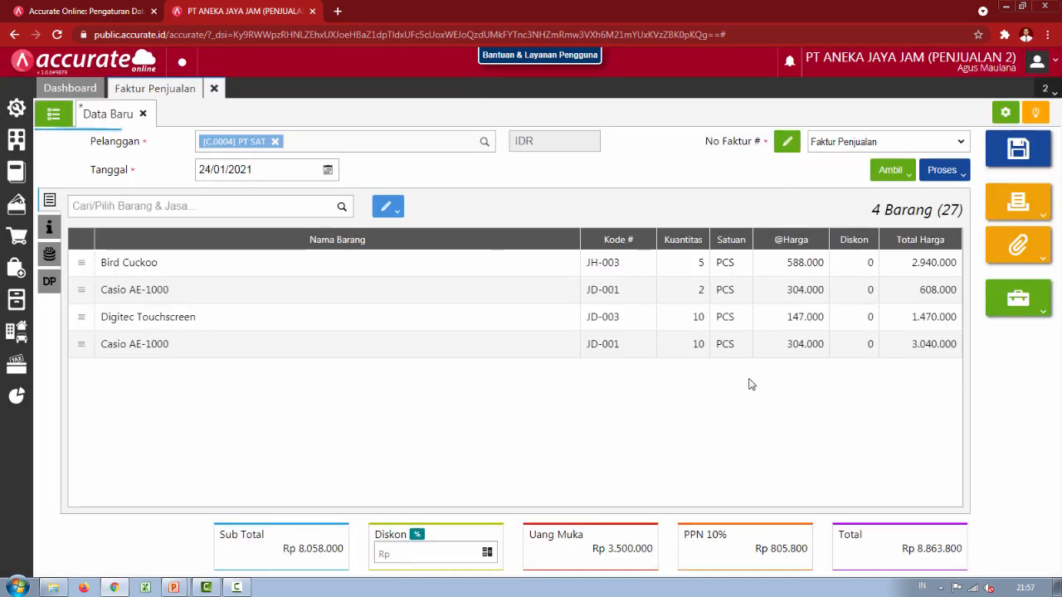
- Review the down payment applied to PT SAT's invoice and save the invoice
left_click(49, 283)
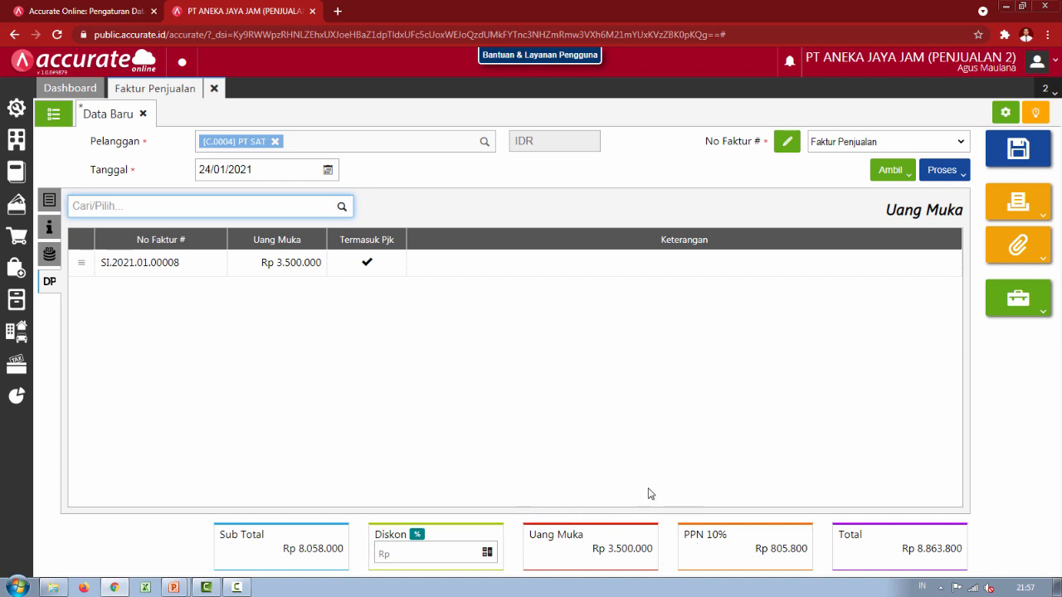
left_click(48, 200)
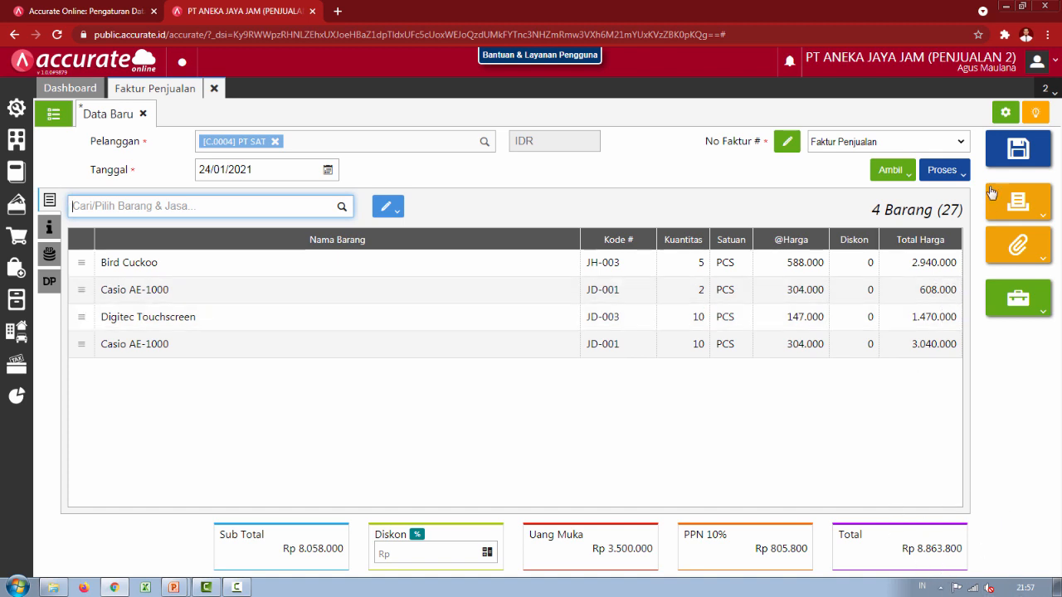
left_click(998, 161)
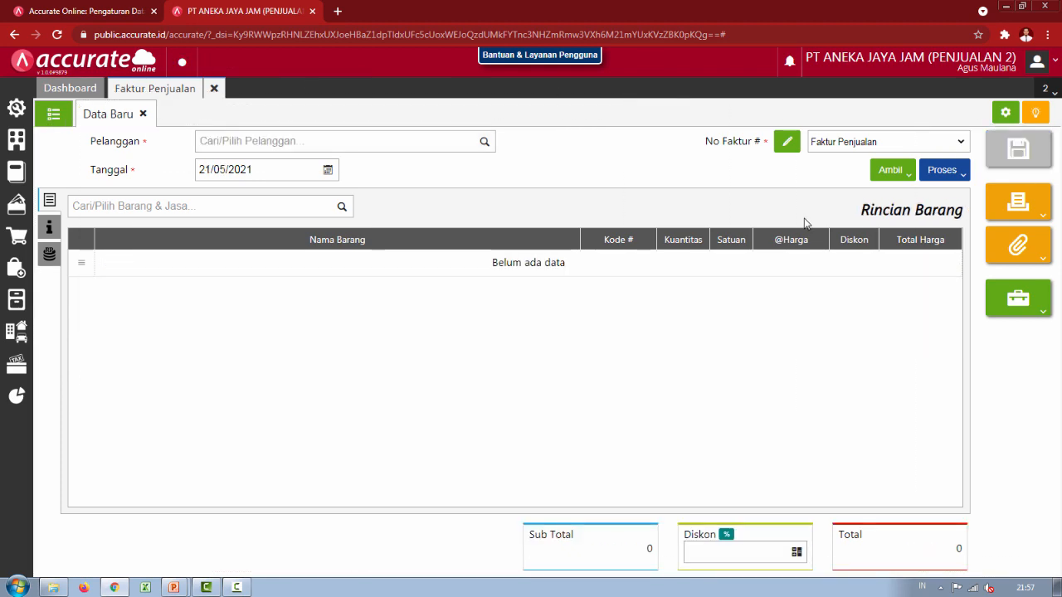
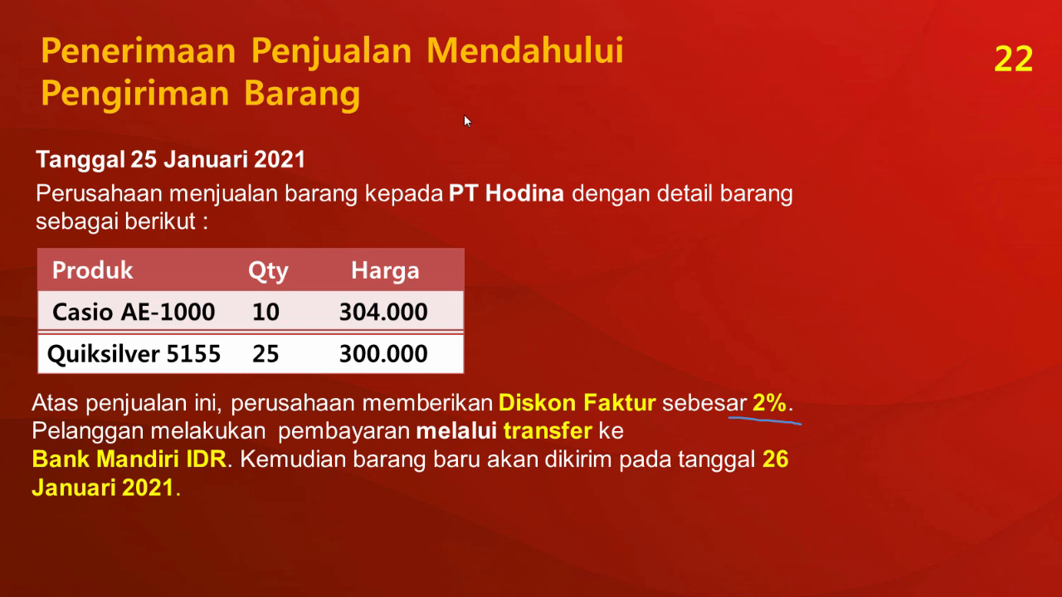
- Close the sales receipt (Penerimaan Penjualan) and sales invoice forms, and start a new delivery order (Pengiriman Pesanan)
key("Right")
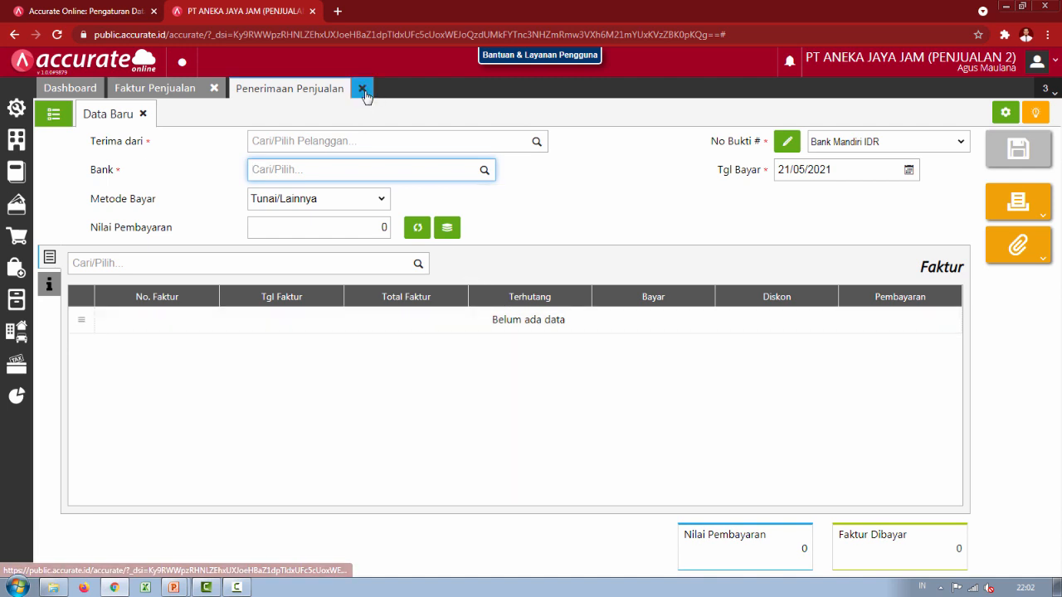
left_click(363, 89)
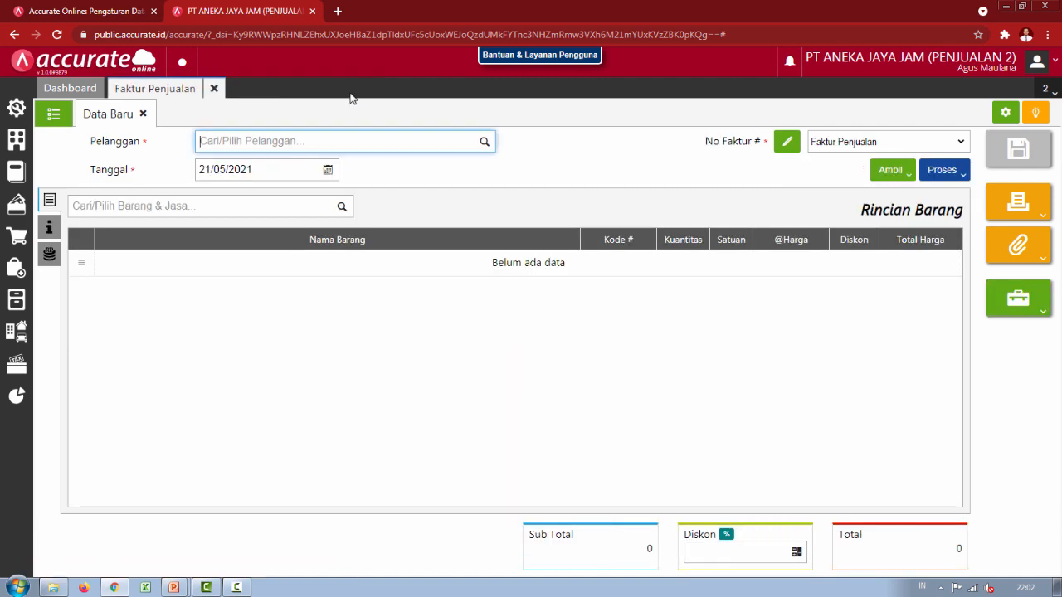
left_click(219, 93)
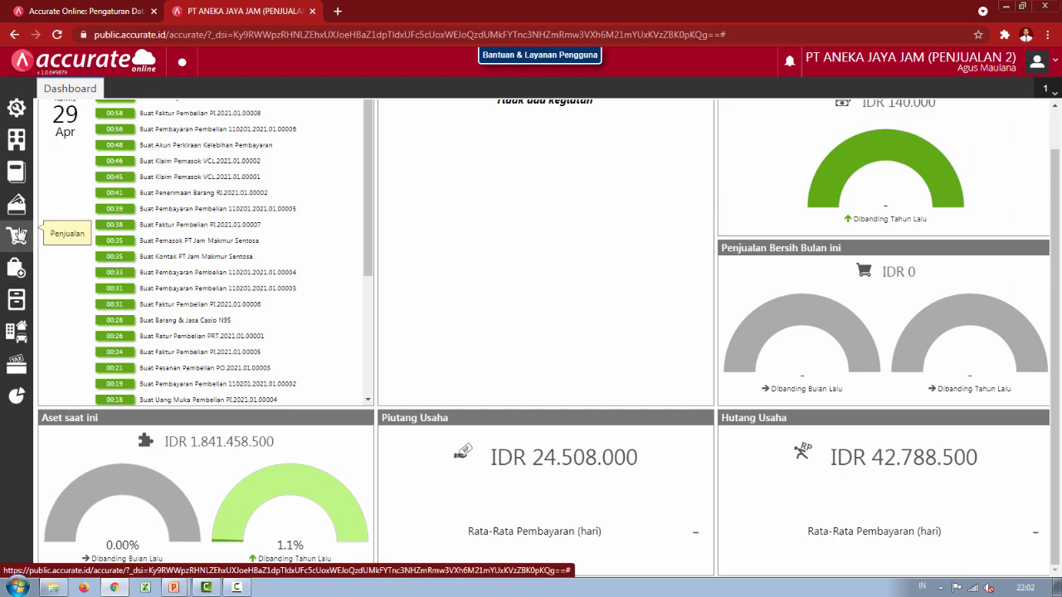
left_click(16, 236)
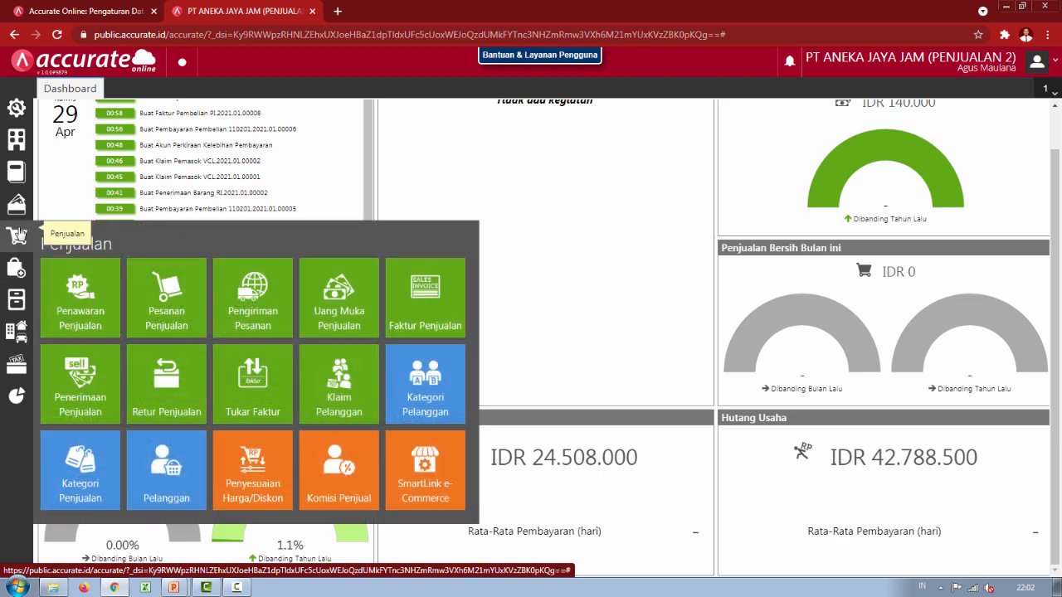
left_click(236, 303)
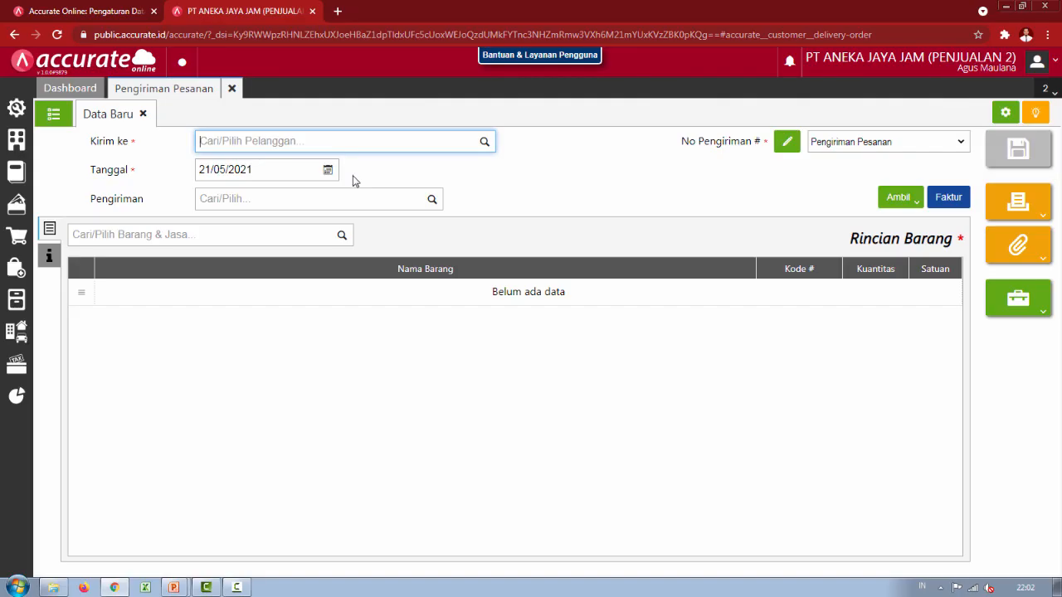
- Fill in the delivery order with PT Hodina as recipient, date 26/01/2021 and Mobil Box as the shipping method (Pengiriman), checking the delivery slide
type("hodi")
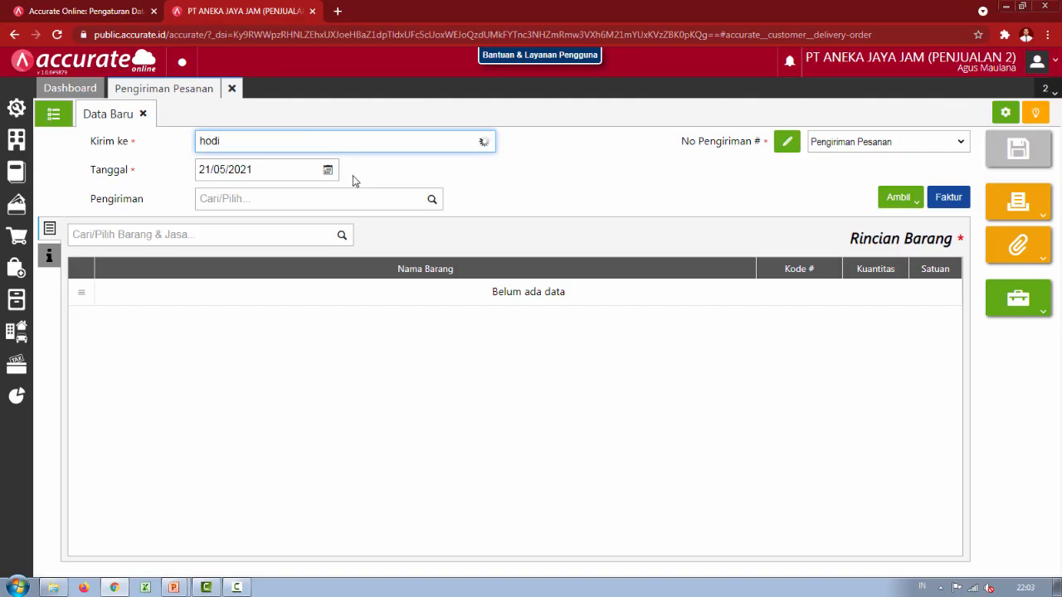
left_click(256, 173)
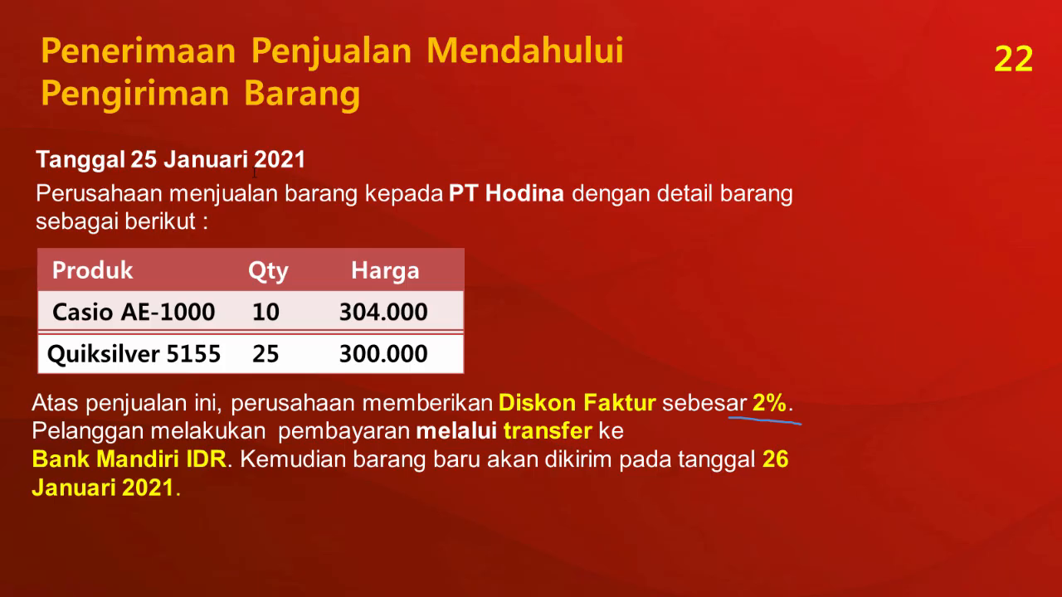
key("Right")
key("alt+Tab")
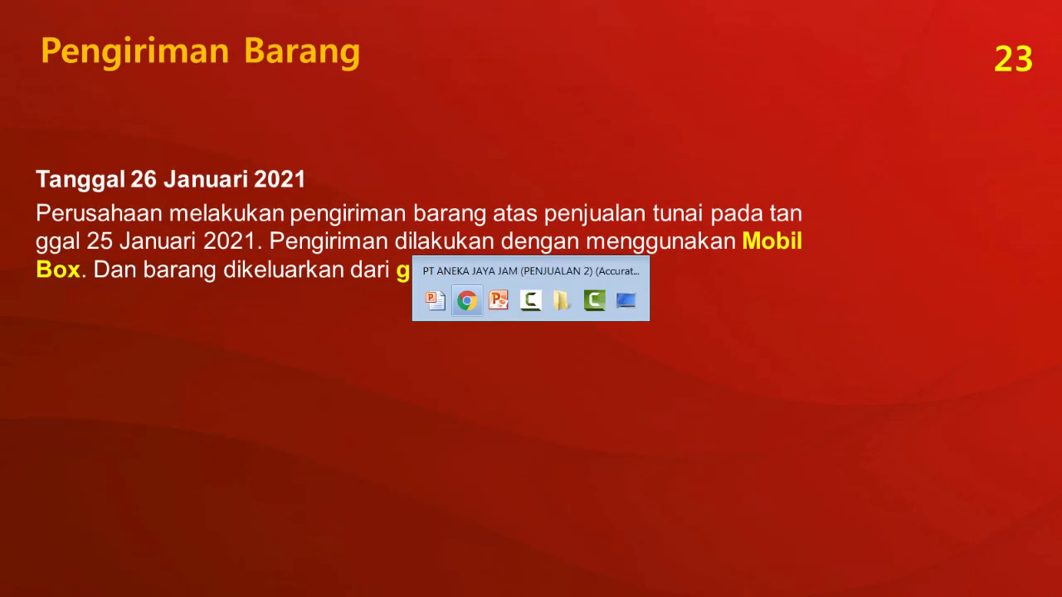
type("26012021")
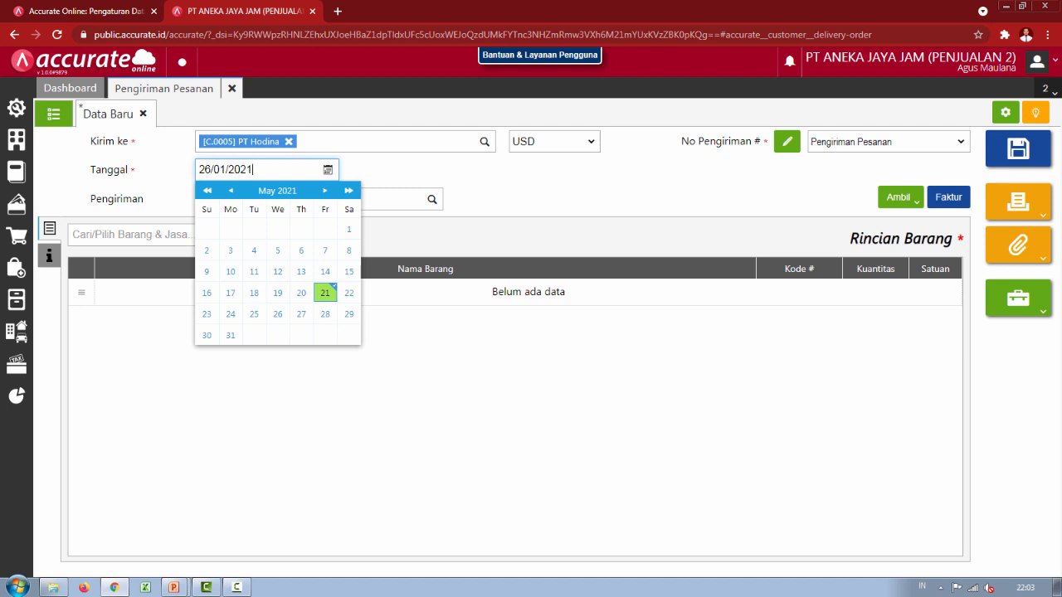
left_click(431, 199)
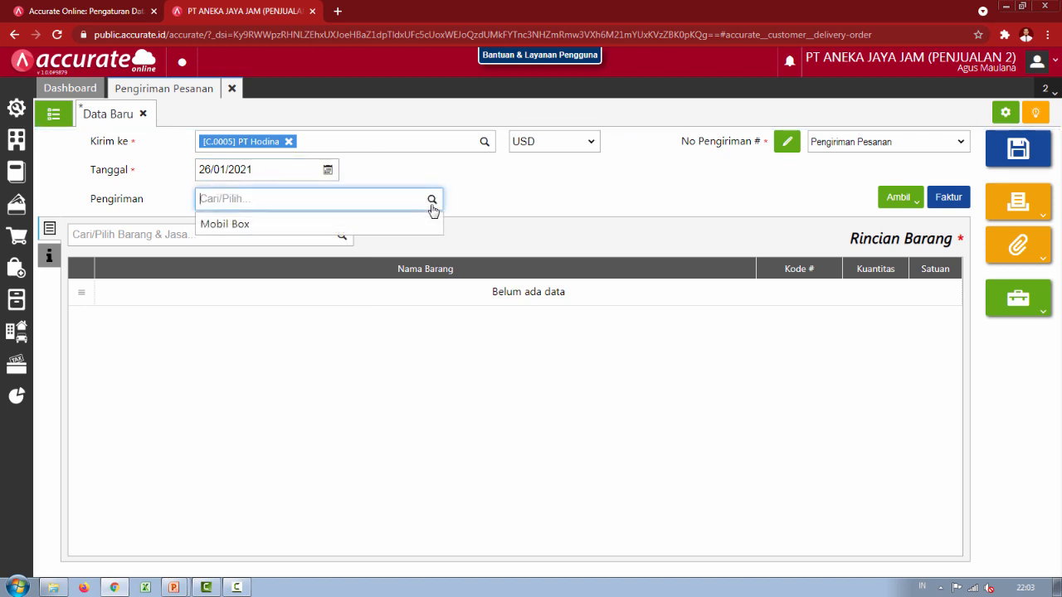
left_click(408, 223)
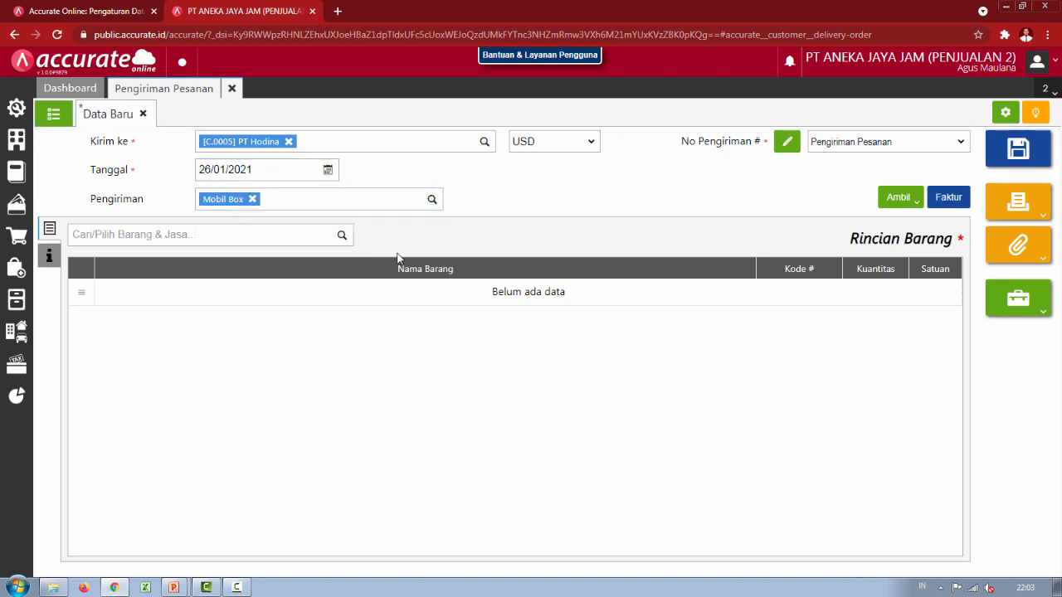
- Set the delivery order's currency to IDR and choose Mobil Box again as its shipping method
left_click(548, 145)
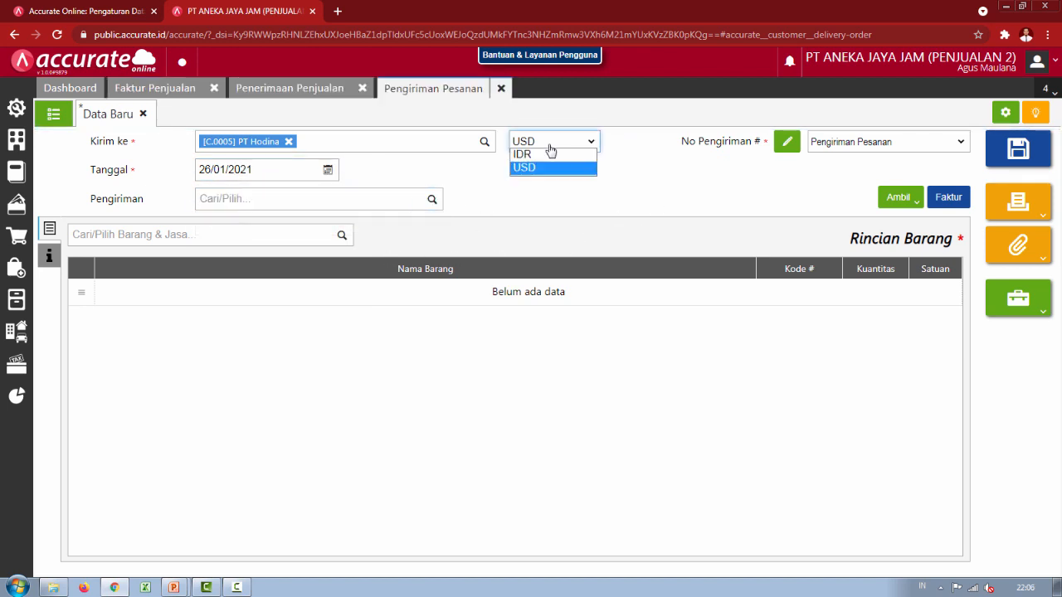
left_click(551, 154)
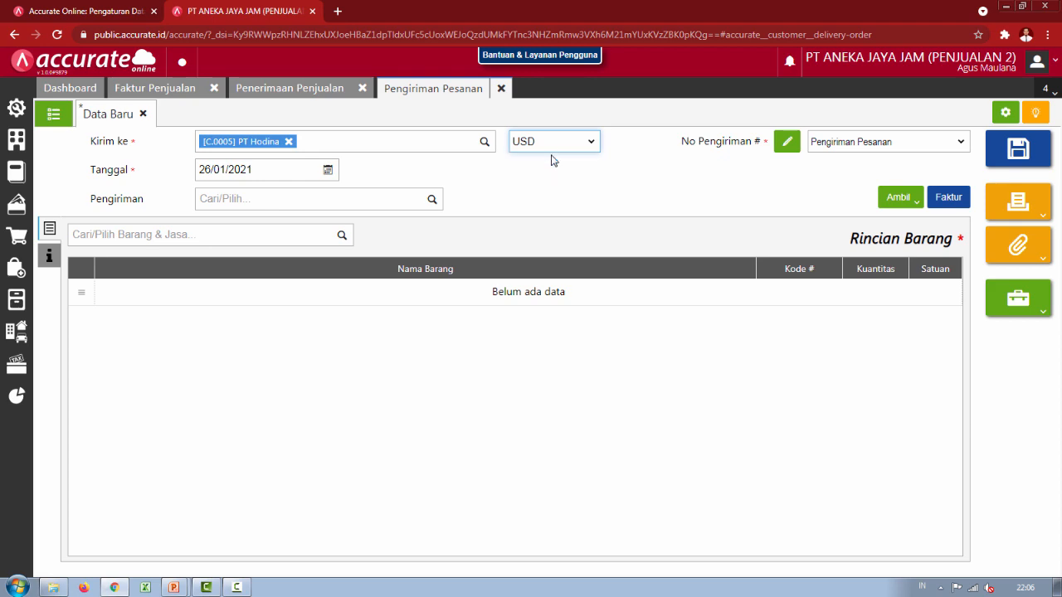
key("alt+Tab")
key("alt+Tab")
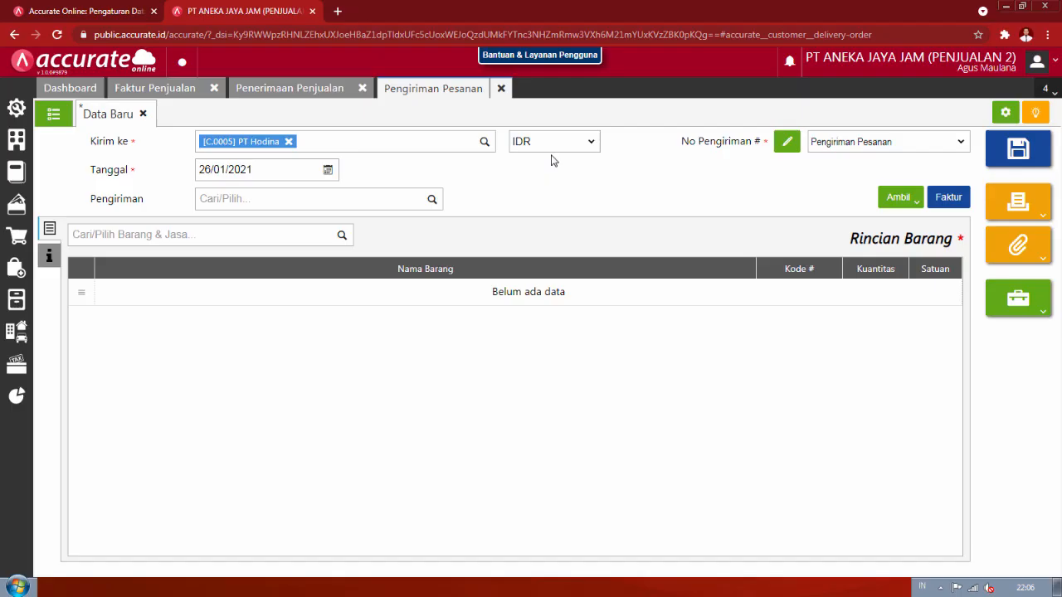
left_click(307, 199)
left_click(432, 199)
left_click(429, 223)
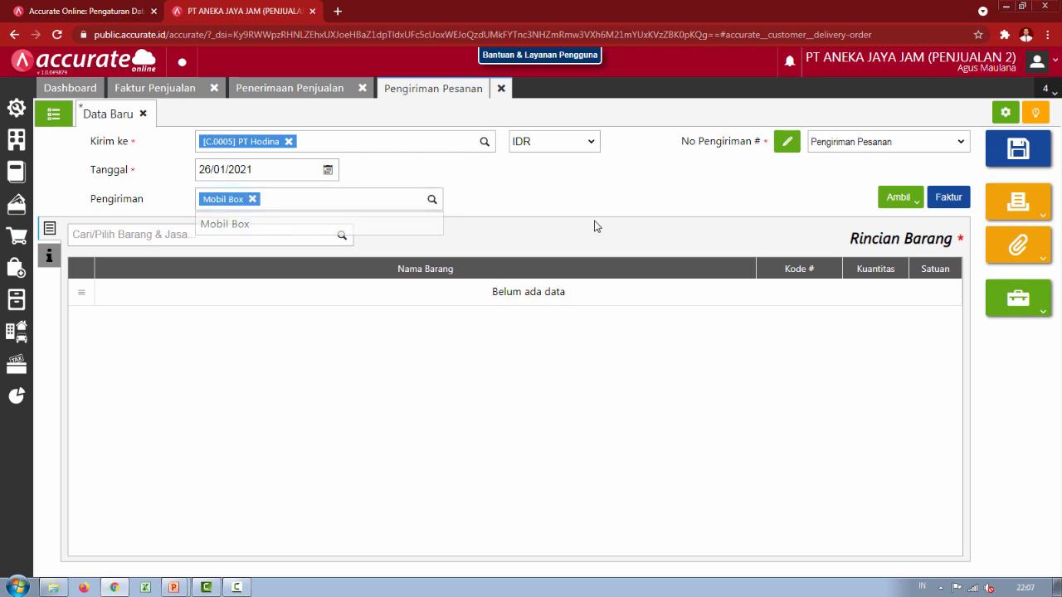
- Copy both items from PT Hodina's advance invoice (Faktur Dimuka) of 25/01/2021 into the delivery order
left_click(896, 203)
left_click(850, 273)
left_click(559, 208)
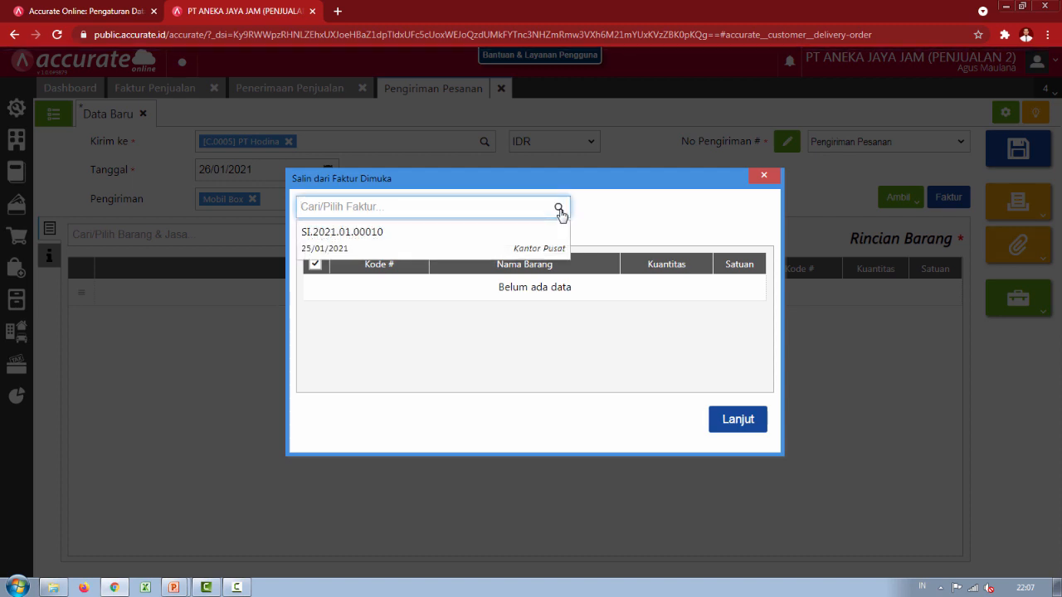
left_click(458, 250)
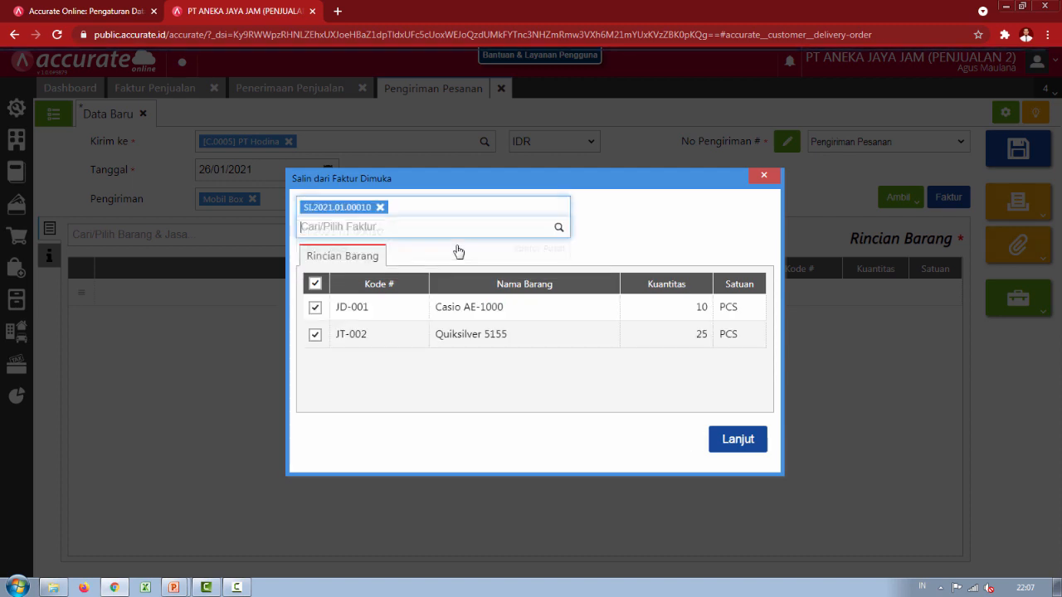
left_click(756, 448)
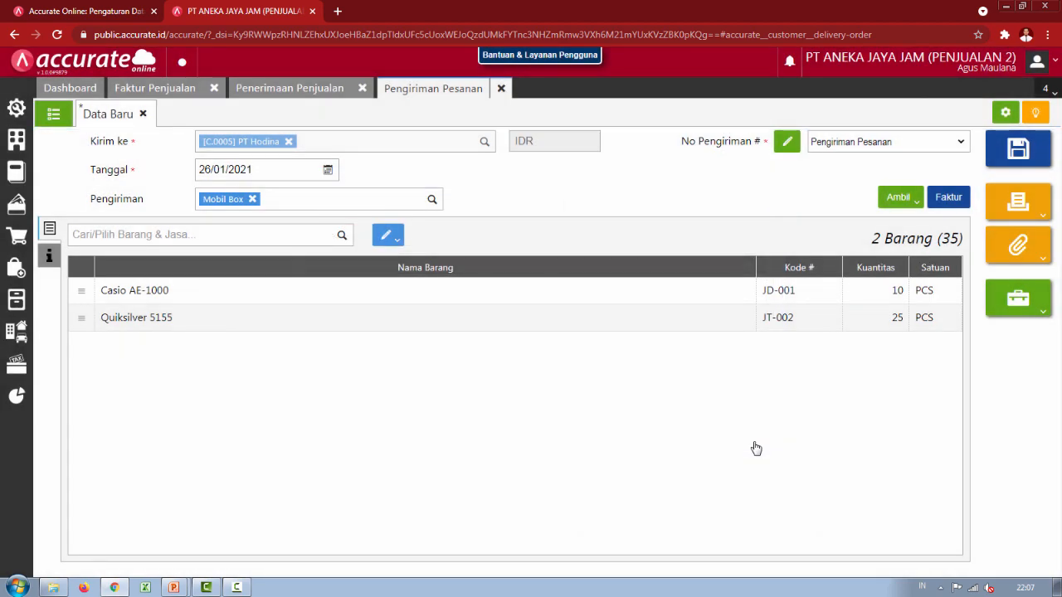
- Check the delivery slide, set the warehouse (Gudang) of all delivery items to Depan, and save the delivery order
left_click(49, 255)
key("alt+Tab")
key("alt+Tab")
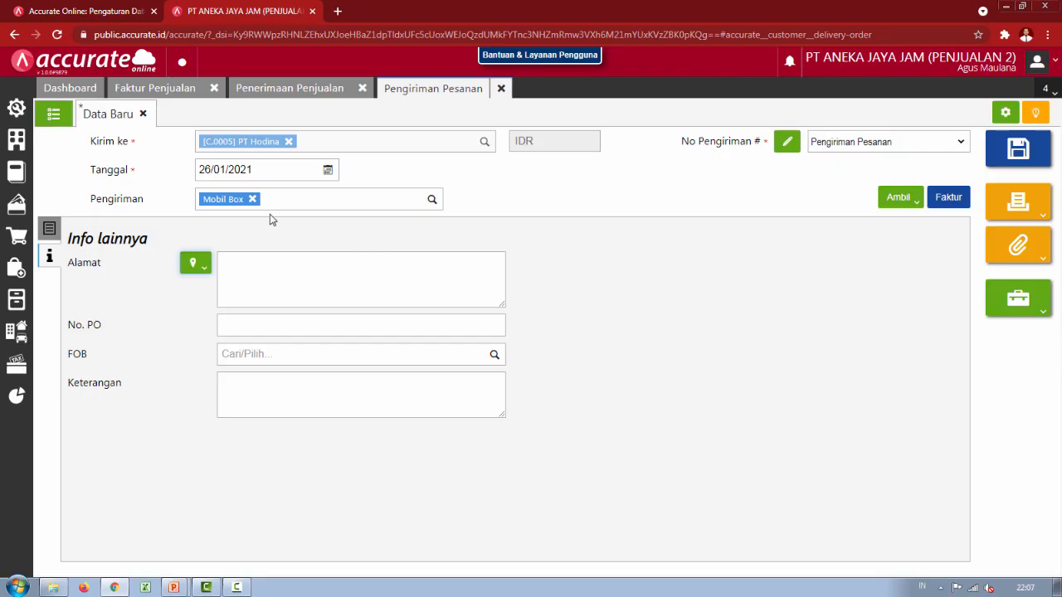
left_click(45, 229)
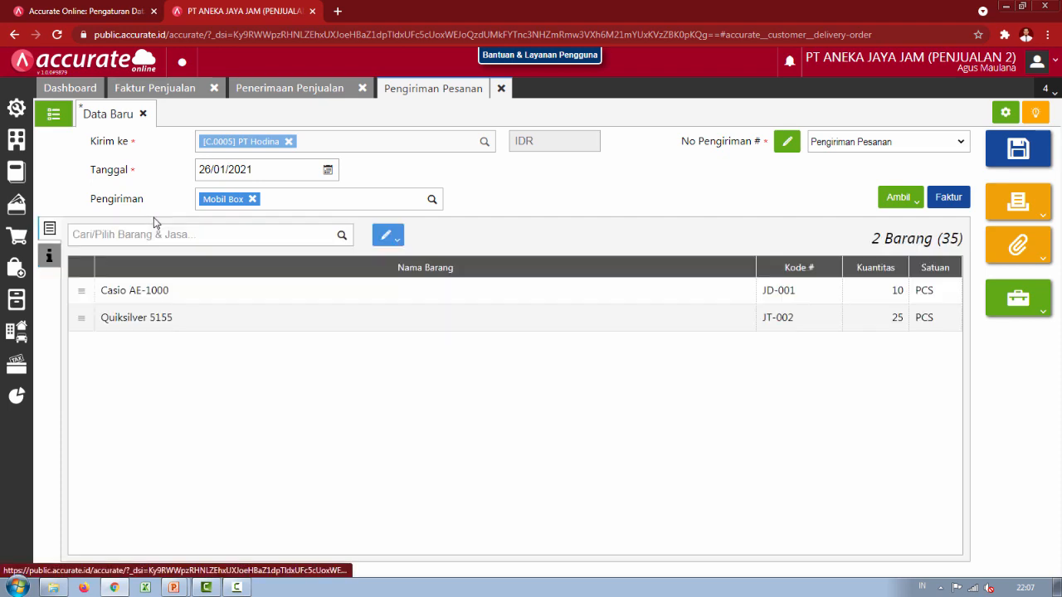
left_click(387, 236)
left_click(370, 262)
left_click(655, 298)
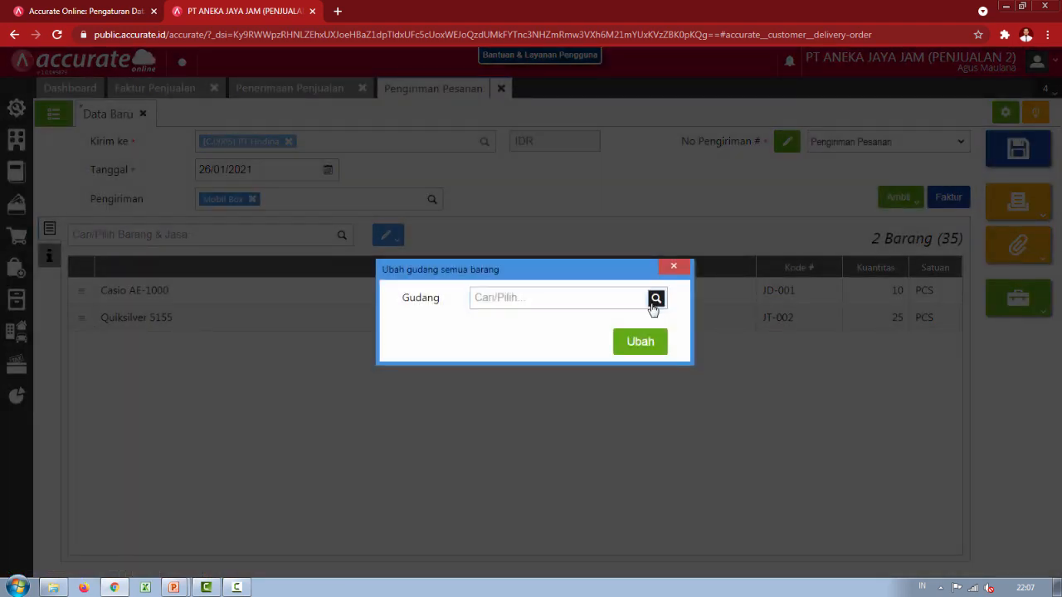
left_click(574, 345)
left_click(636, 343)
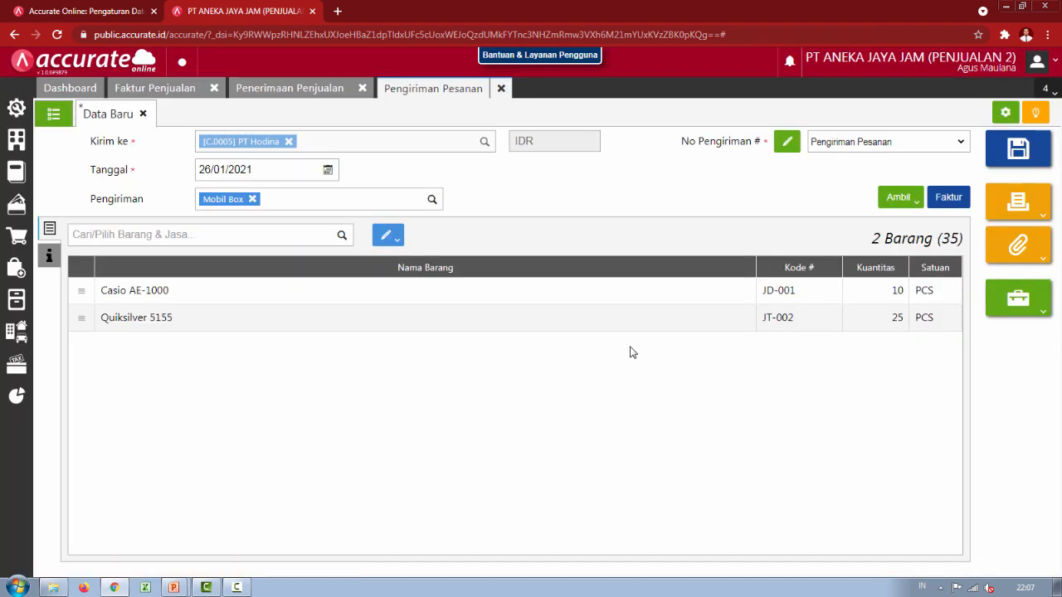
left_click(1017, 149)
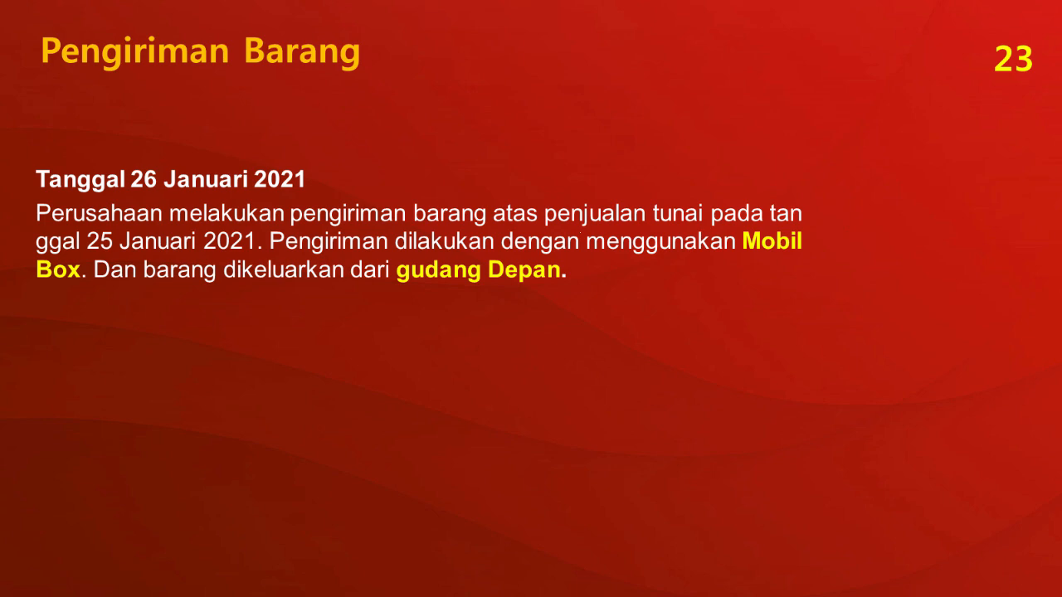
- Advance to the Pembayaran Piutang slide, then close the open sales forms in Accurate and start a new sales receipt (Penerimaan Penjualan)
key("Right")
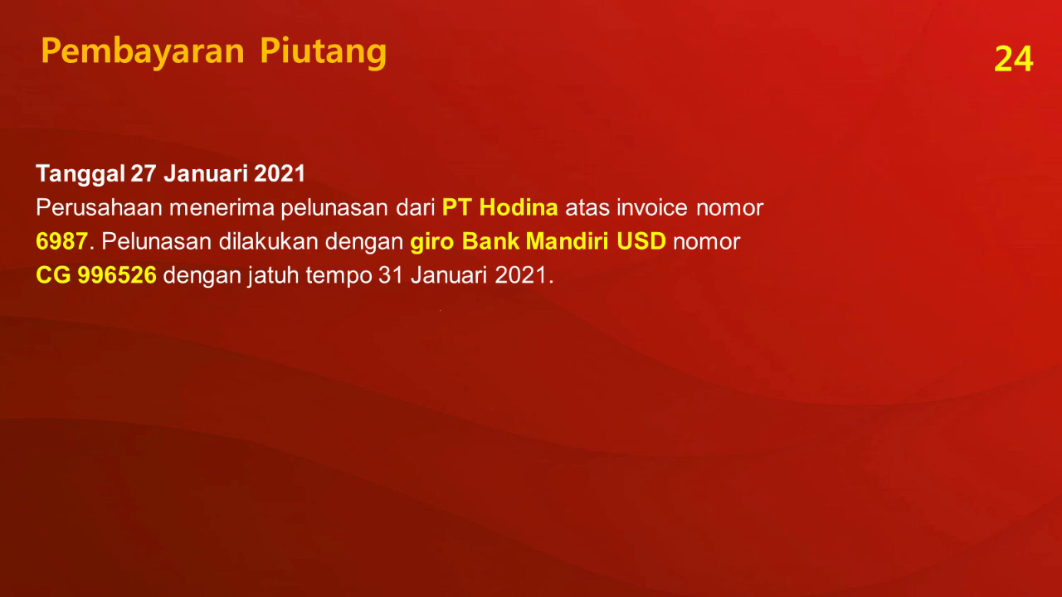
key("alt+Tab")
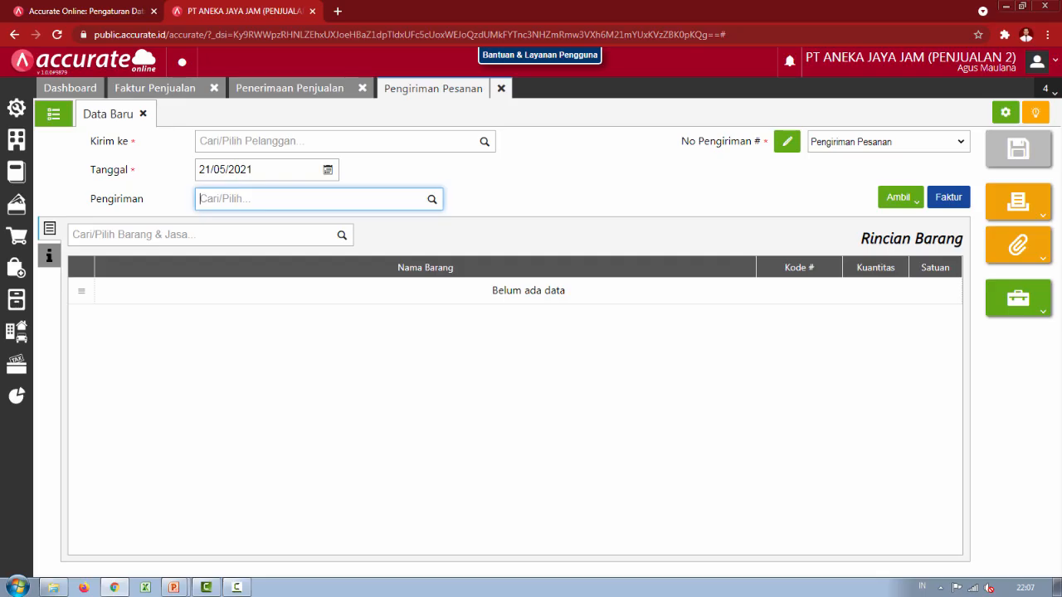
left_click(214, 87)
left_click(227, 89)
left_click(241, 88)
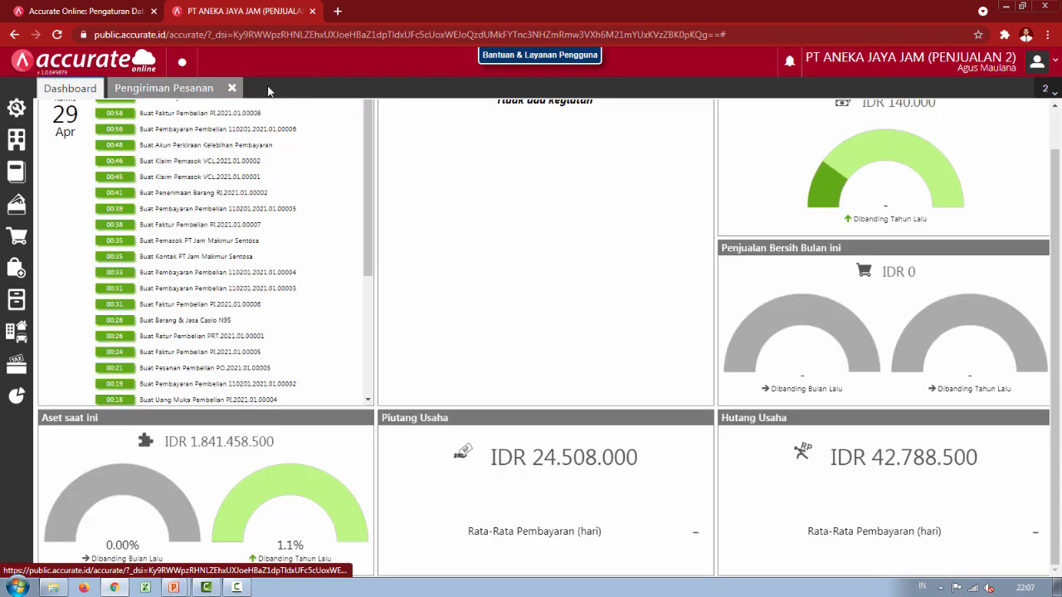
left_click(235, 88)
left_click(18, 237)
left_click(83, 382)
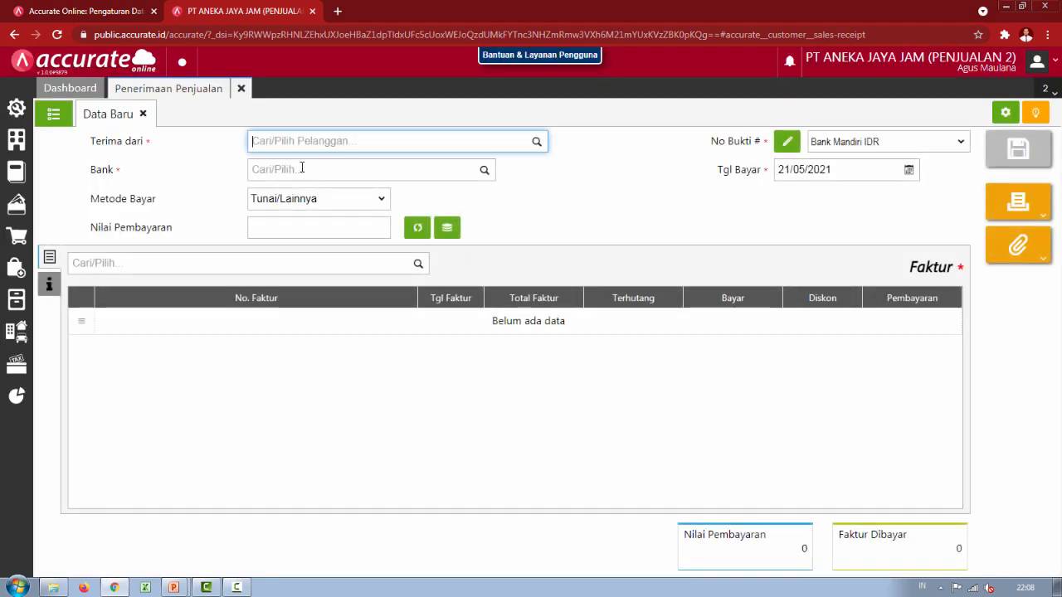
- Fill in the receipt header with customer PT Hodina, Bank Mandiri USD, payment method Transfer Bank and payment date 27/01/2021
type("hodi")
left_click(328, 166)
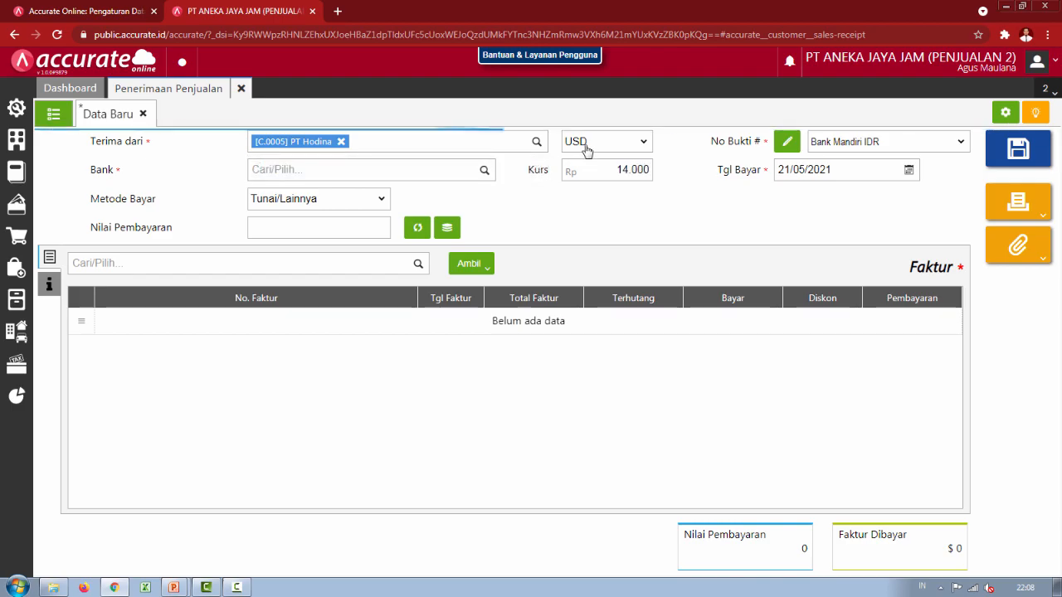
key("alt+Tab")
key("alt+Tab")
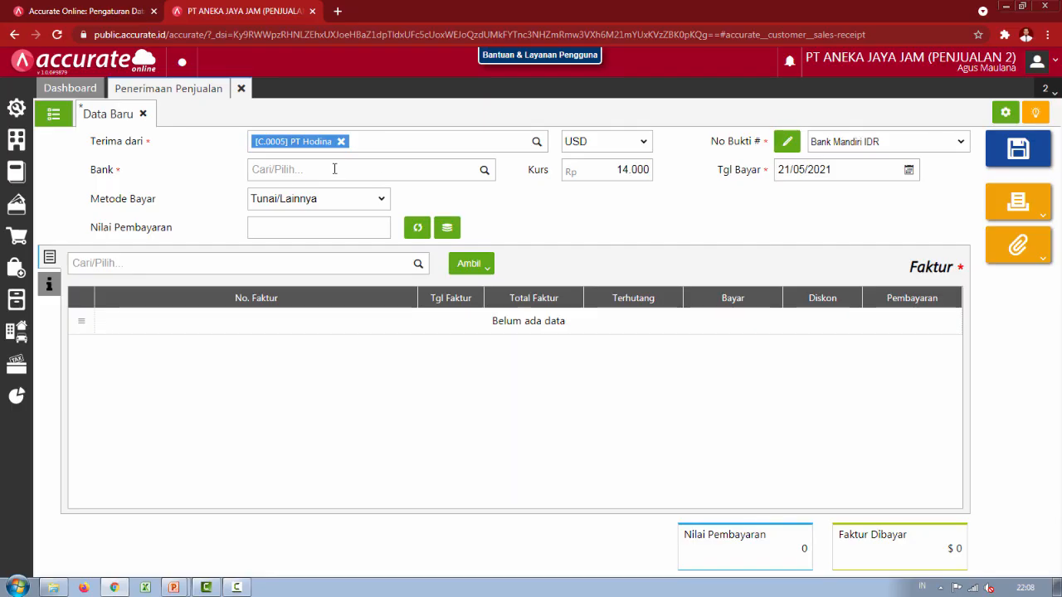
type("man")
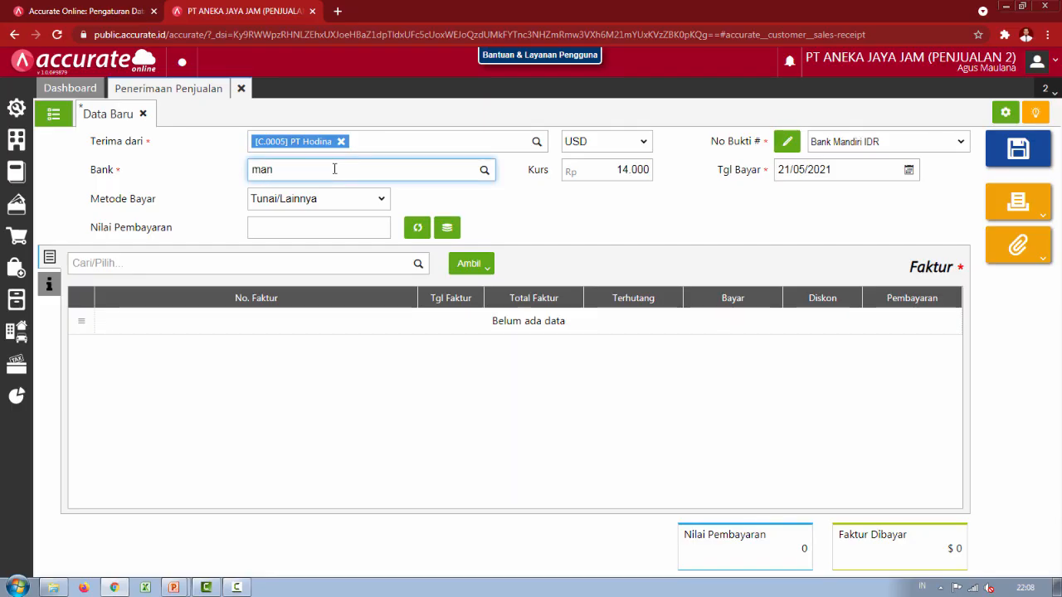
left_click(337, 232)
left_click(338, 206)
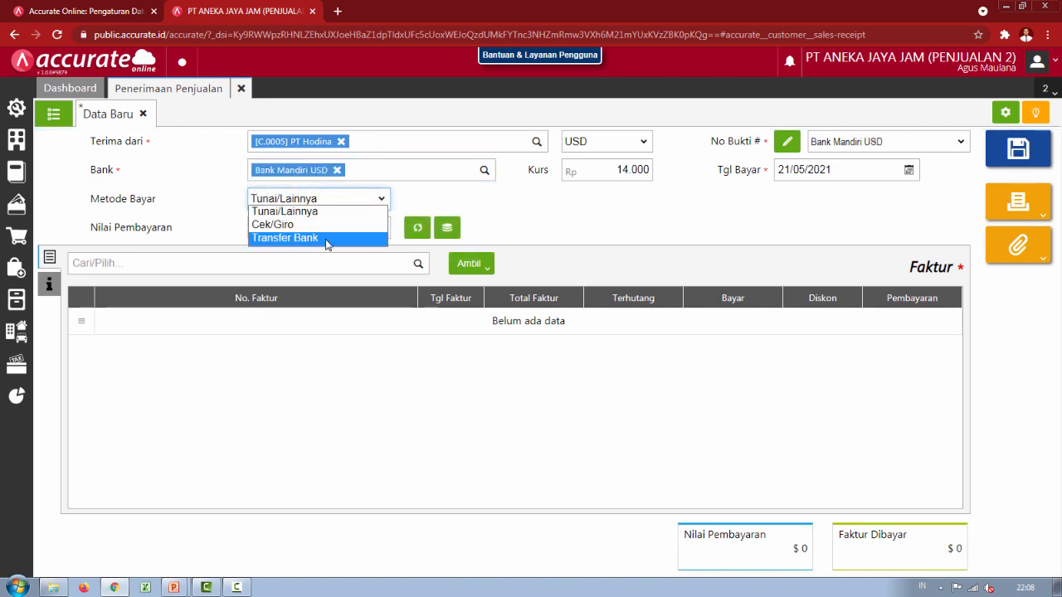
left_click(327, 239)
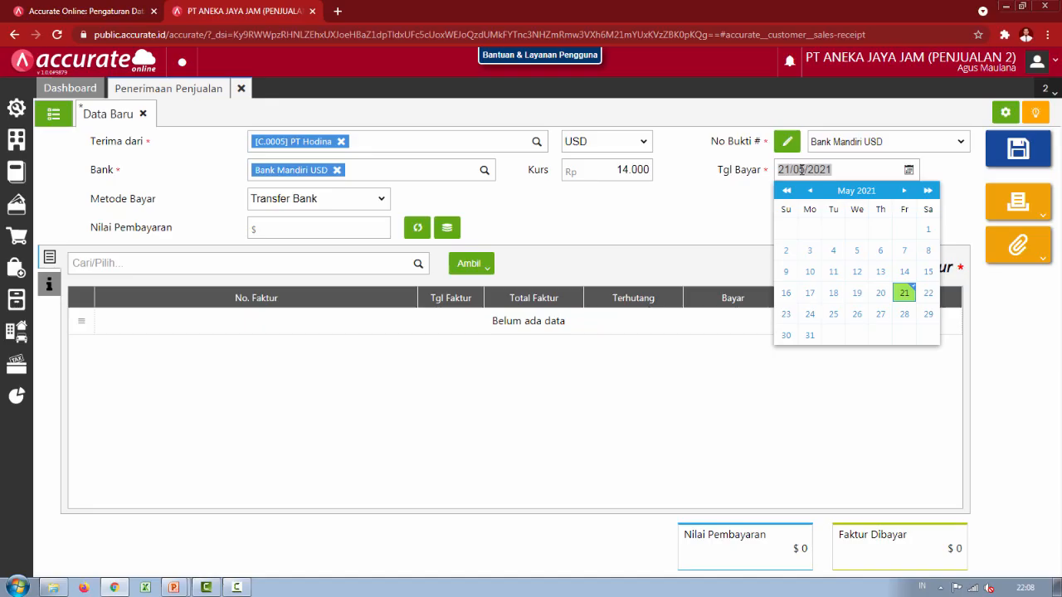
key("ctrl+a")
type("27/01/2021")
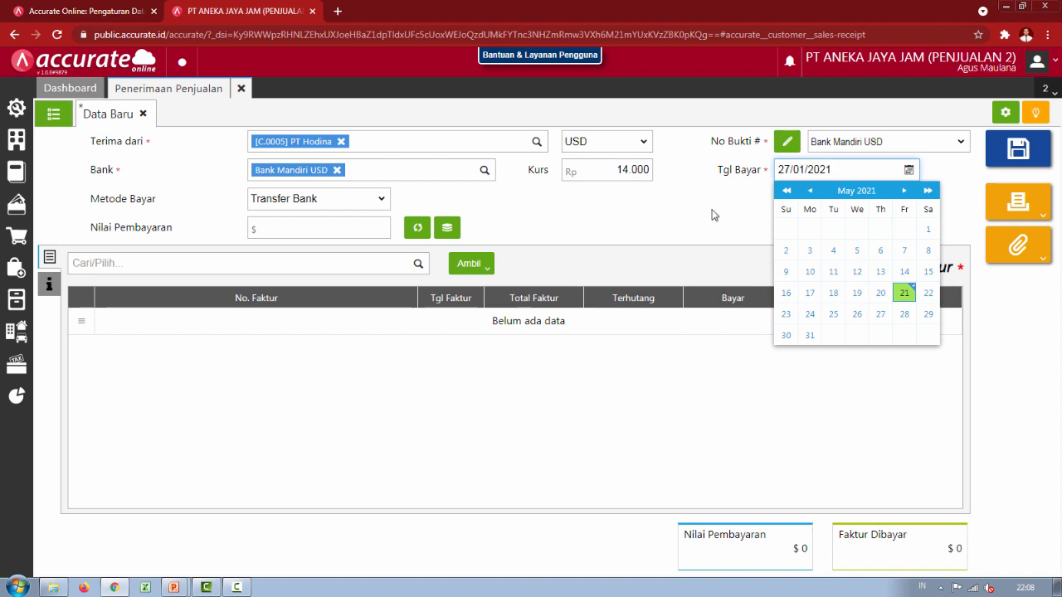
left_click(628, 238)
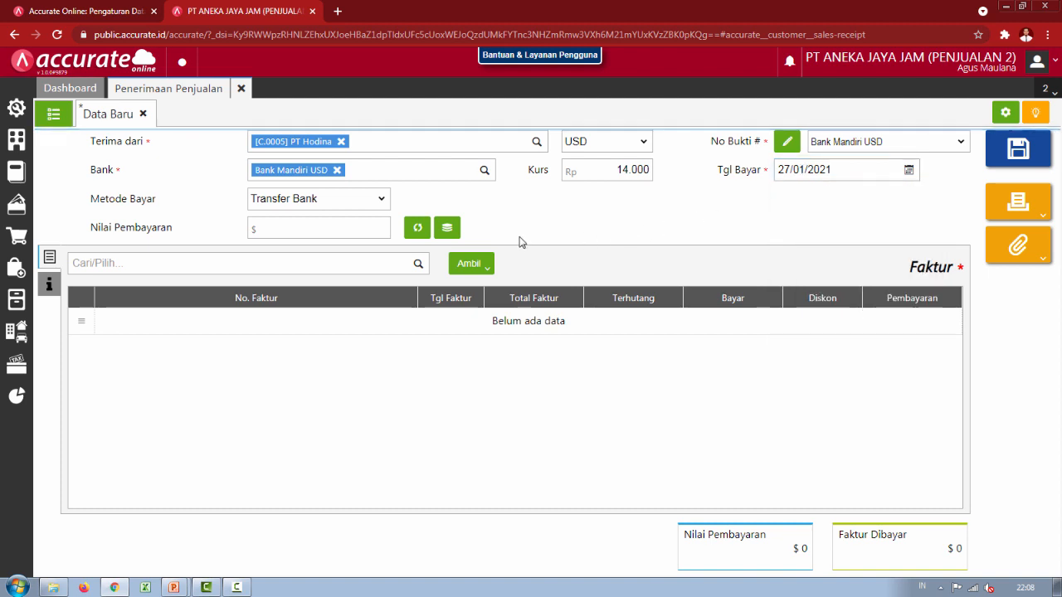
- Add PT Hodina's unpaid invoice of 10/12/2020, fill the payment value with its full $150, and save the receipt
left_click(467, 265)
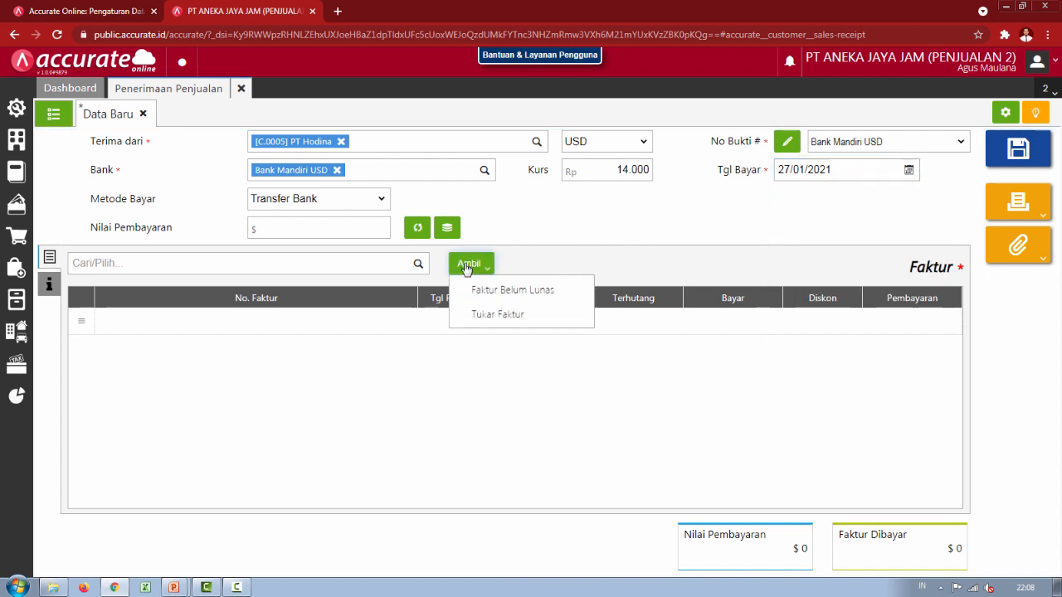
left_click(490, 296)
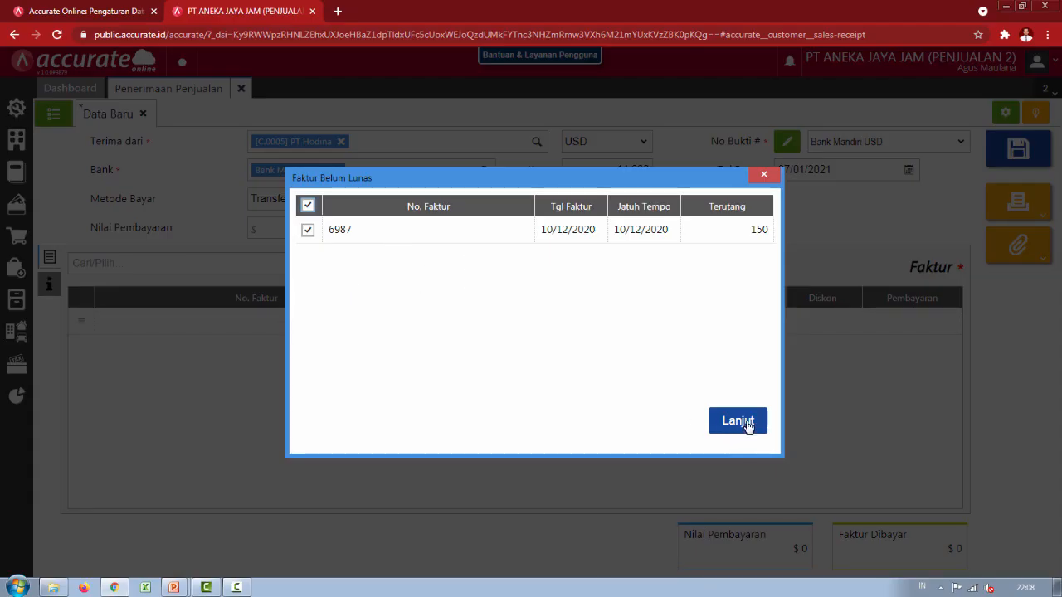
left_click(738, 420)
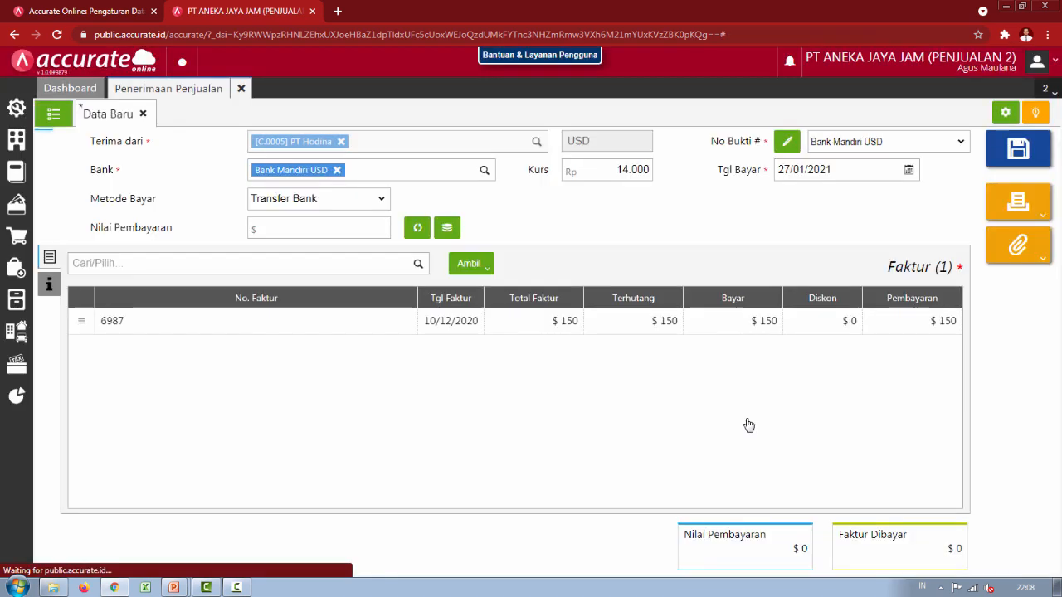
left_click(422, 232)
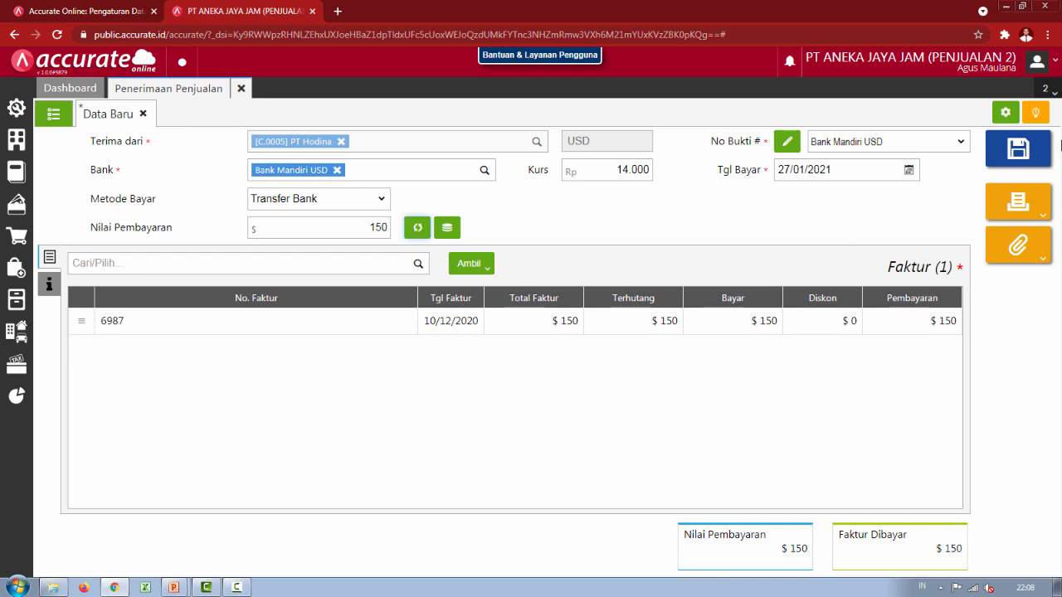
left_click(1022, 152)
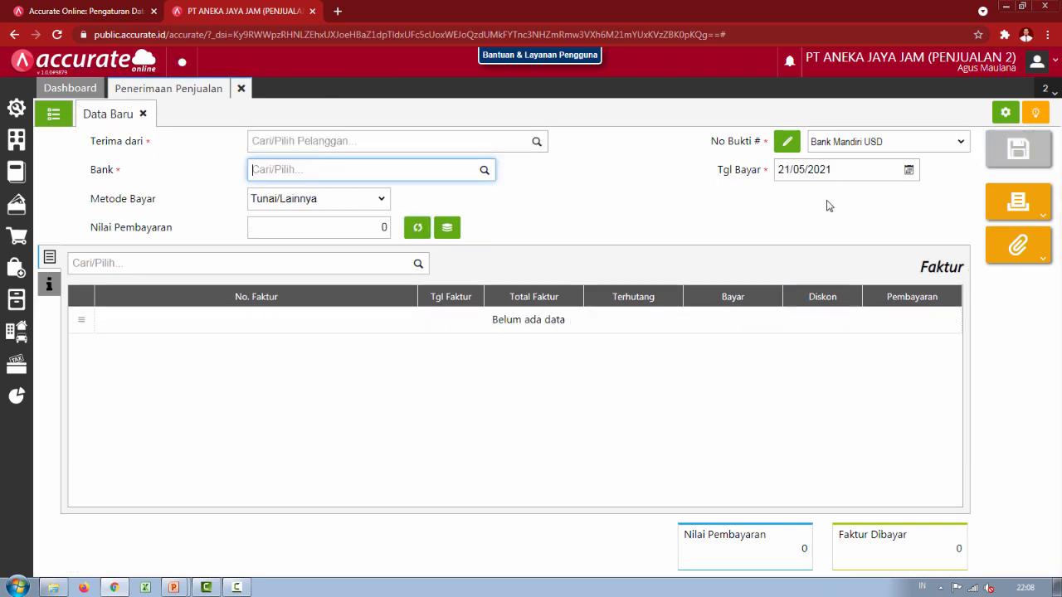
- Open PT Hodina's 27/01/2021 receipt from the sales receipt list and review its journal details (Rincian Jurnal) against the slide
left_click(240, 88)
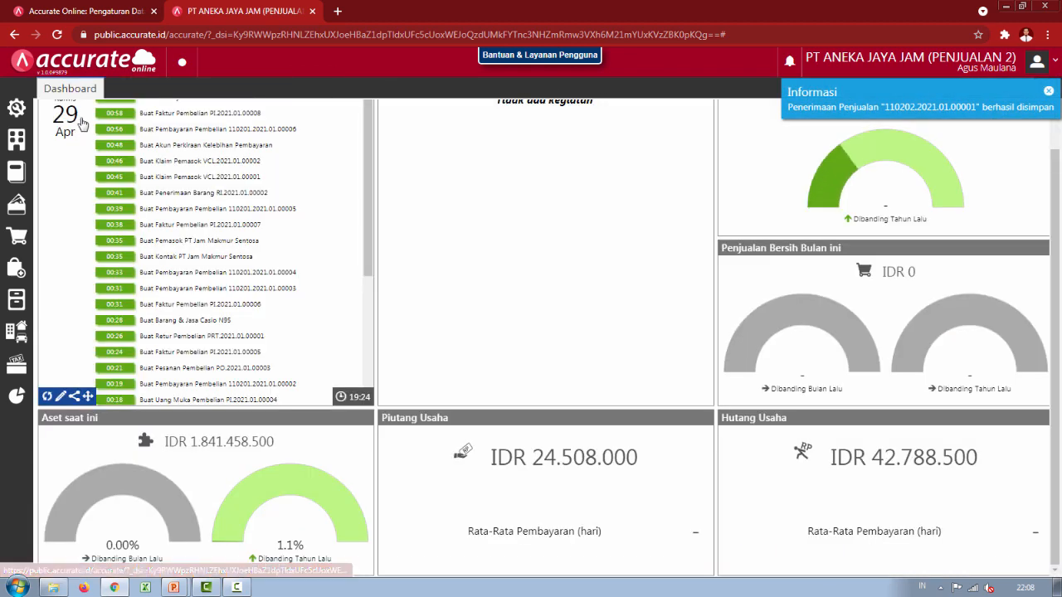
left_click(18, 237)
left_click(79, 383)
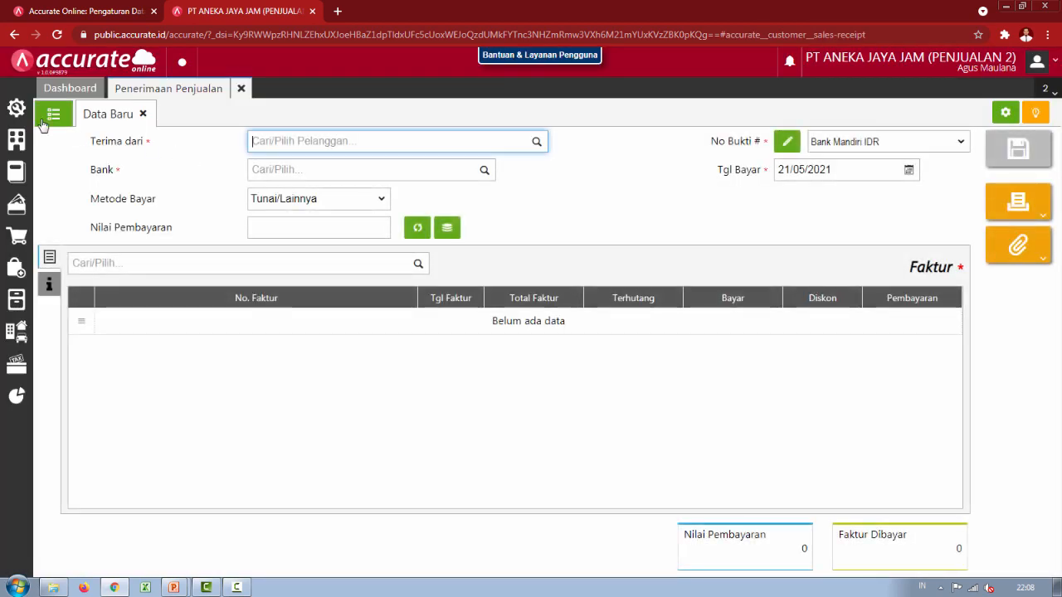
left_click(44, 122)
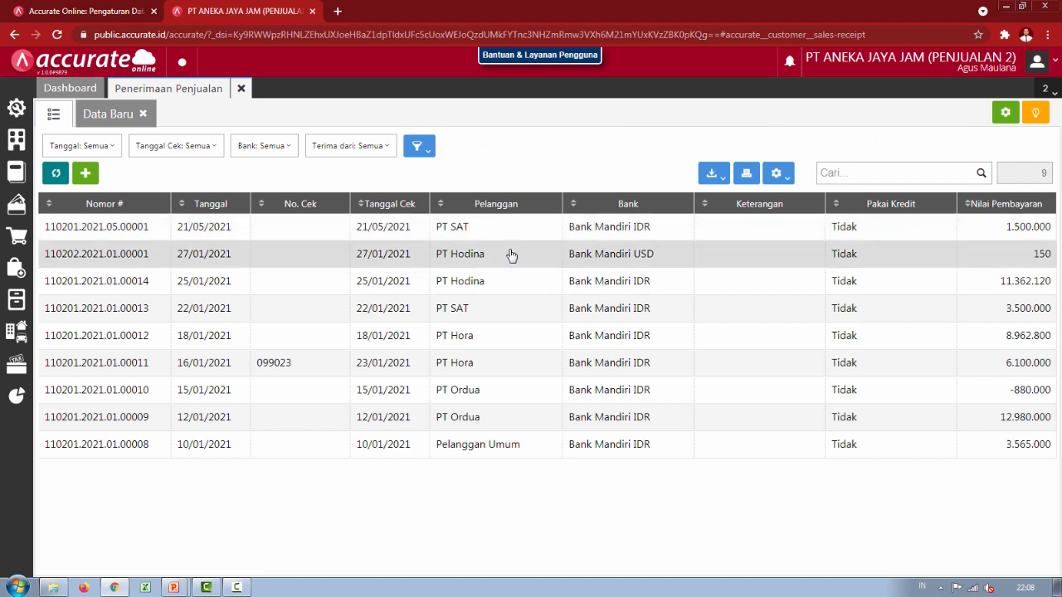
left_click(512, 254)
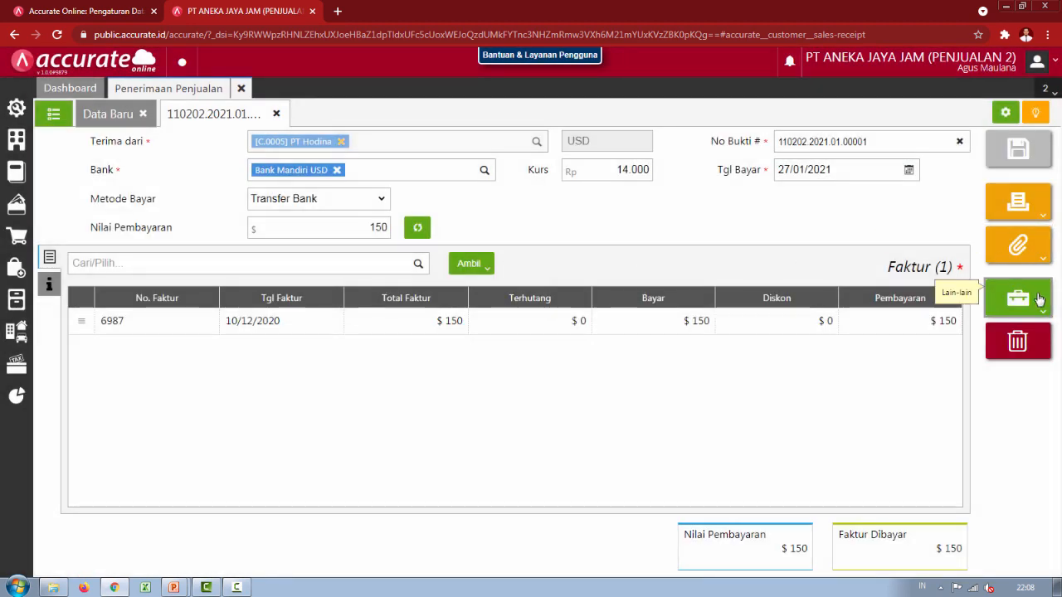
mouse_move(1016, 300)
left_click(903, 362)
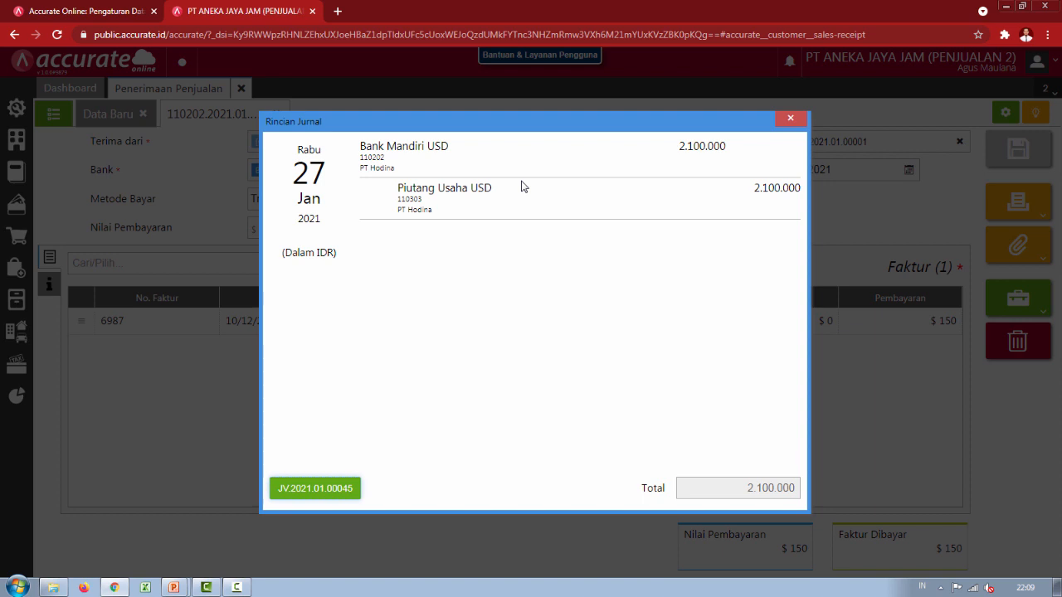
key("alt+Tab")
key("alt+Tab")
left_click(790, 118)
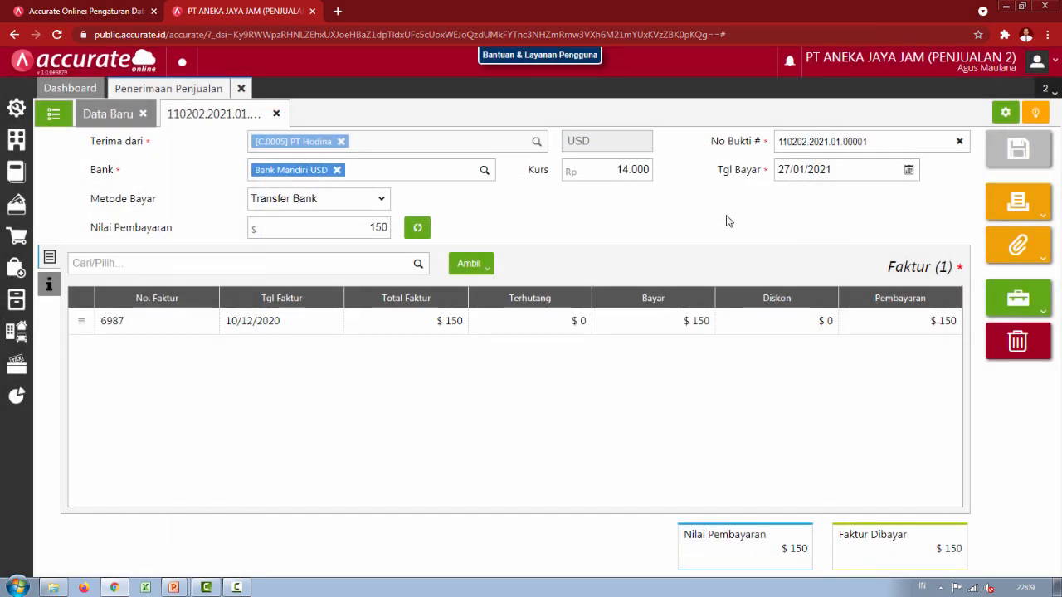